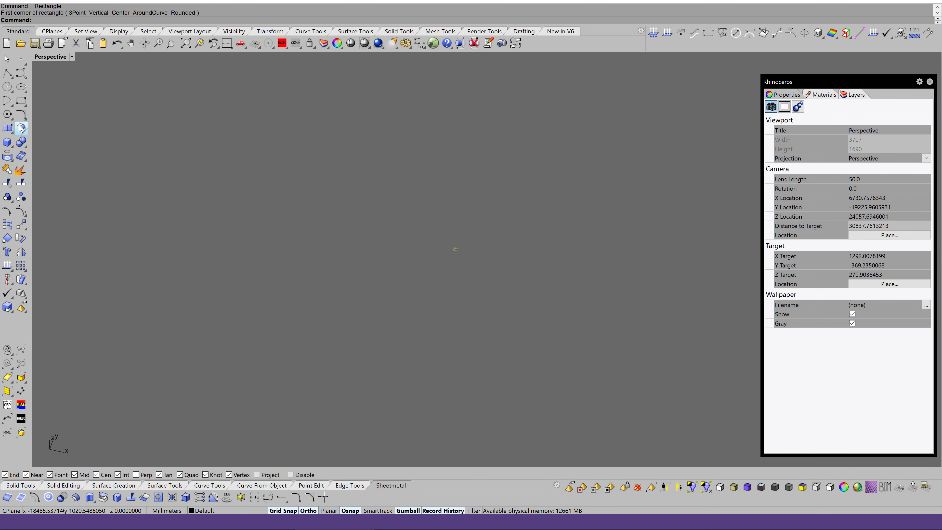
# Step: Draw a 12000 × 4000 mm rectangle on the ground plane
pyautogui.click(375, 295)
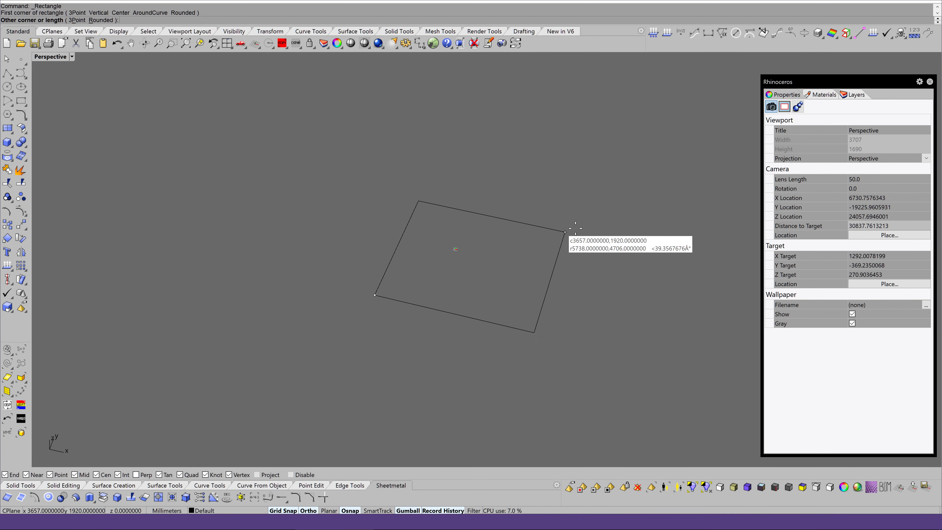
pyautogui.write('12')
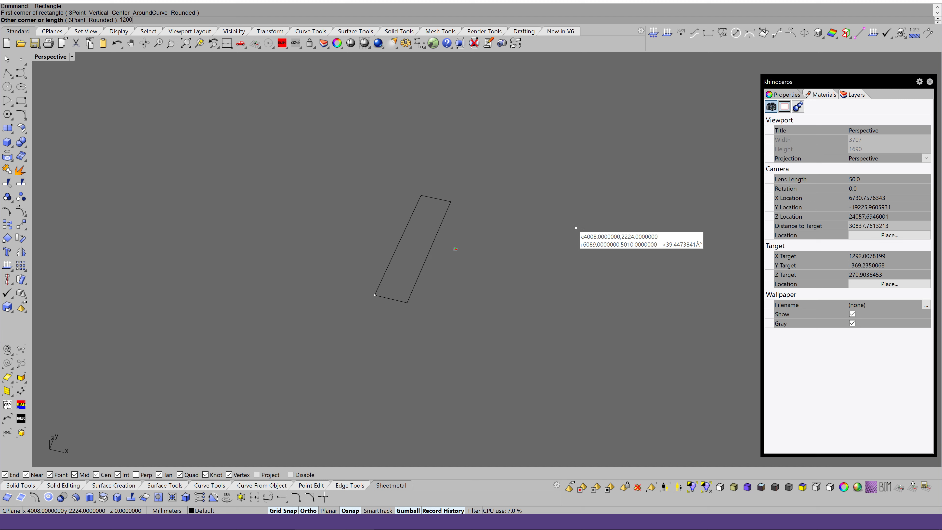
pyautogui.write('0')
pyautogui.press('Return')
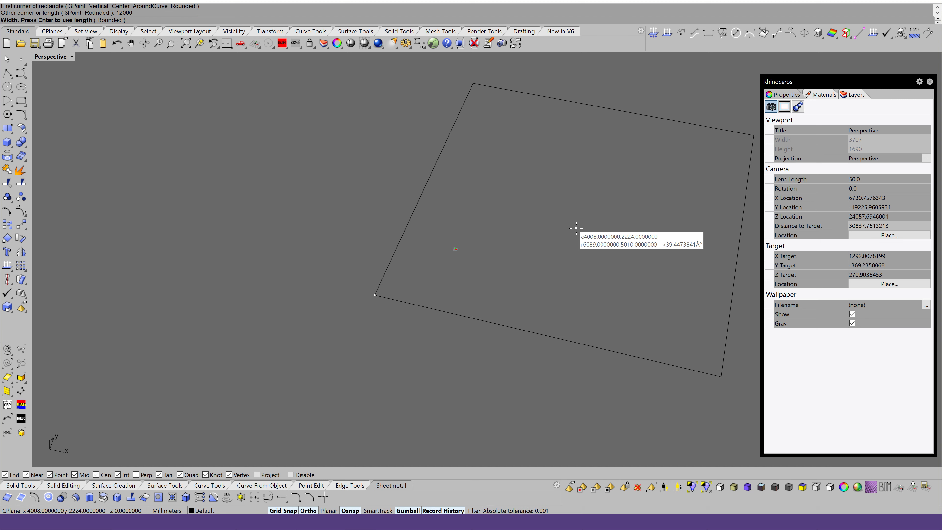
pyautogui.write('4000')
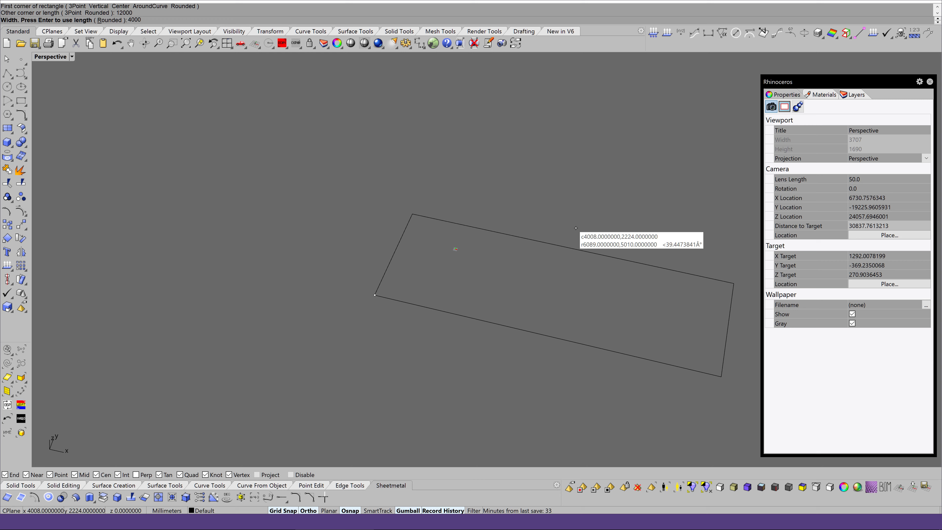
pyautogui.press('Return')
# Step: Move the rectangle from its centre about 3216 mm along −X
pyautogui.click(550, 252)
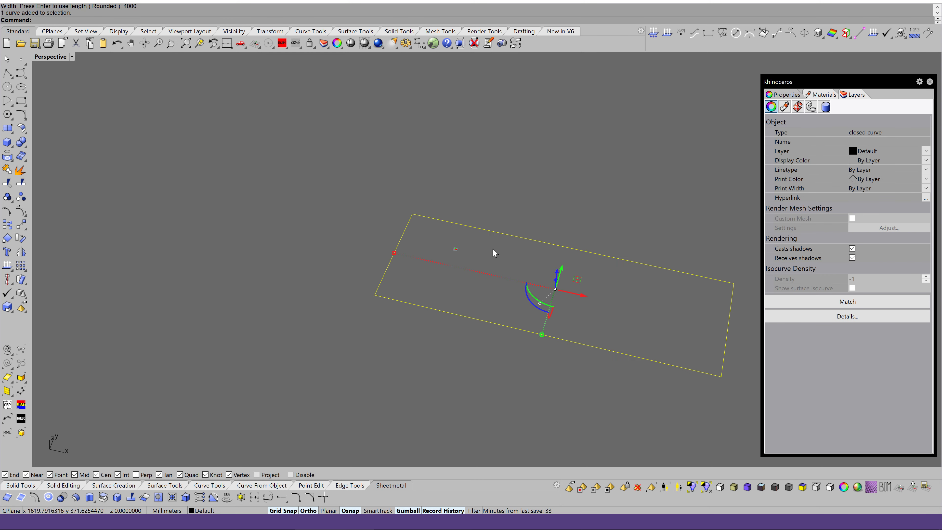
pyautogui.click(21, 224)
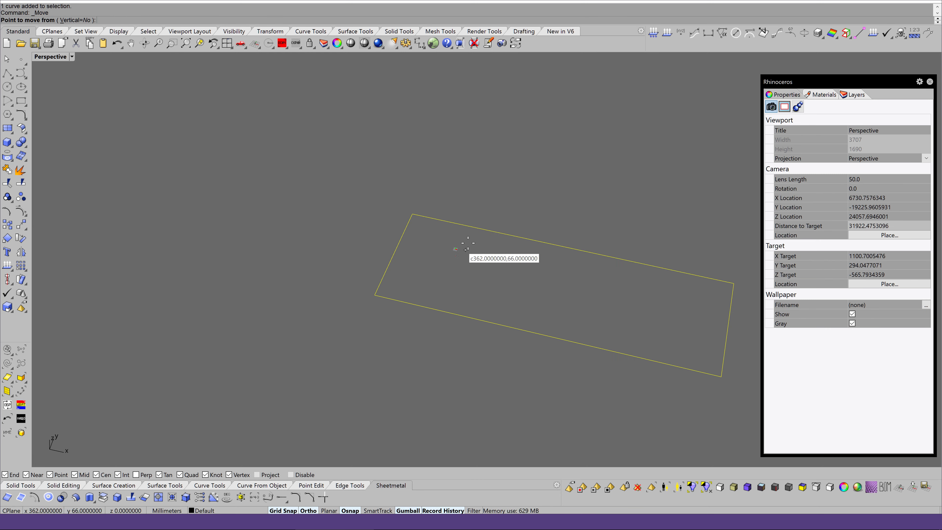
pyautogui.click(482, 234)
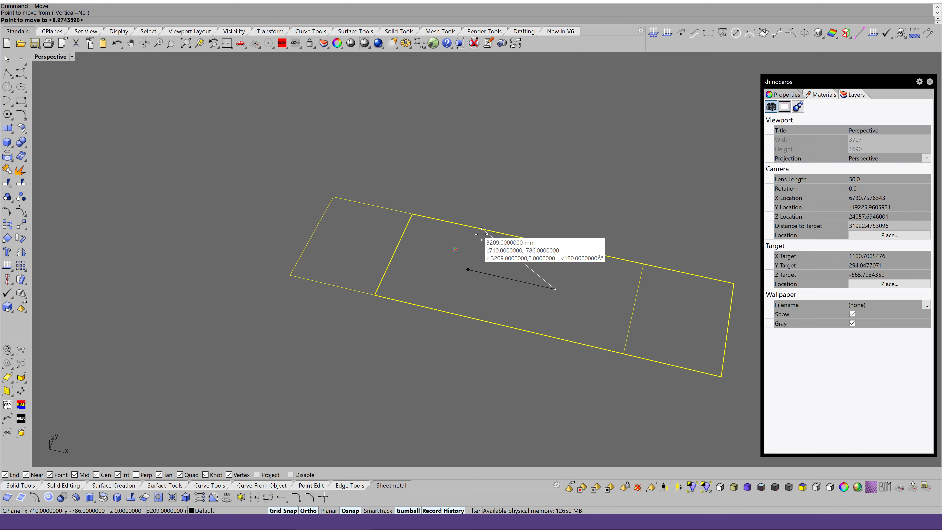
pyautogui.write('0')
pyautogui.press('Return')
pyautogui.press('Escape')
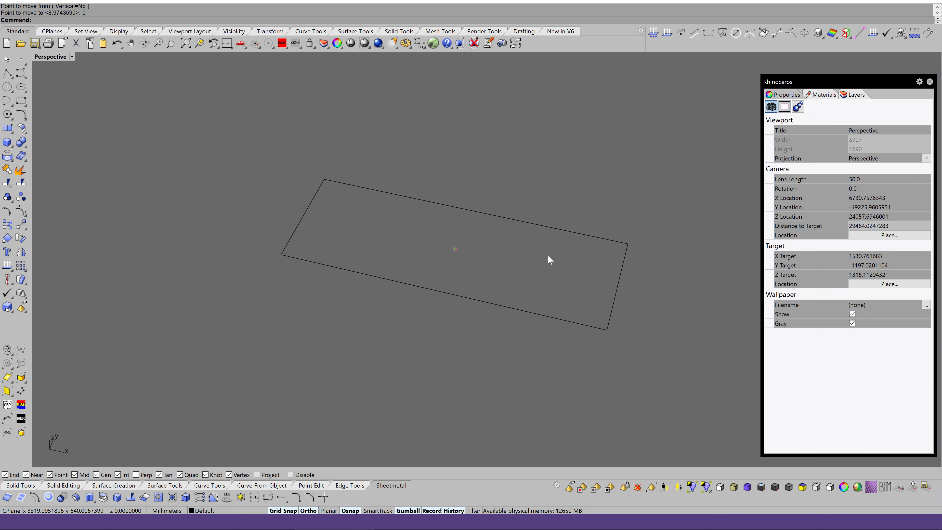
# Step: Close the Properties panel and draw a 100 × 100 mm square at the big rectangle's corner
pyautogui.click(930, 81)
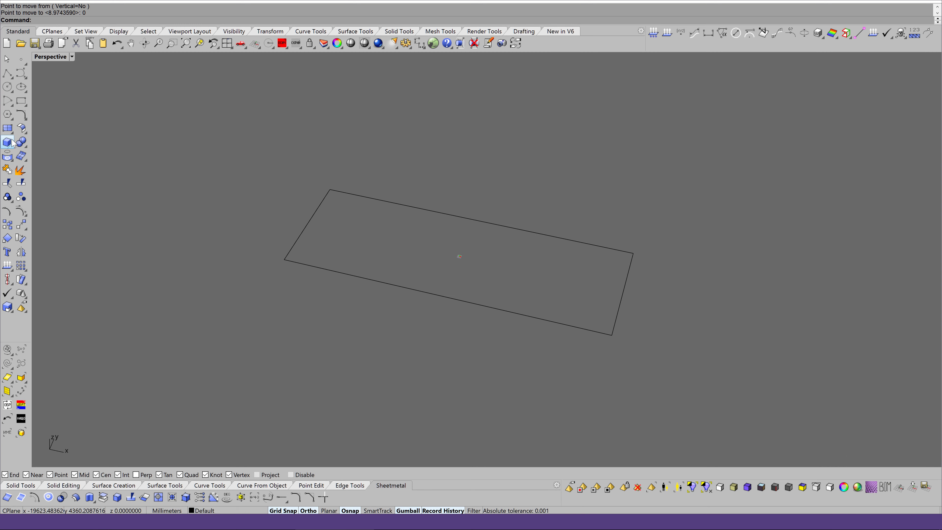
pyautogui.click(21, 102)
pyautogui.click(400, 157)
pyautogui.write('100')
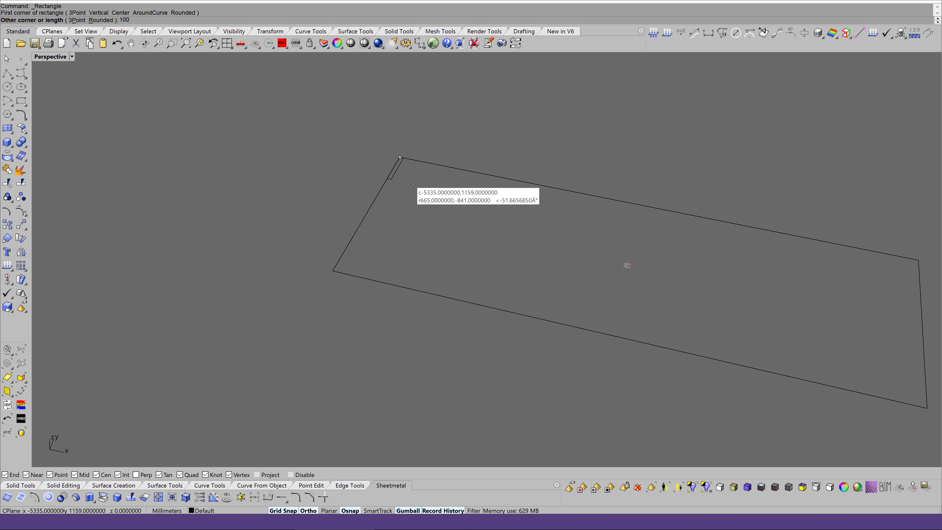
pyautogui.press('Return')
pyautogui.write('100')
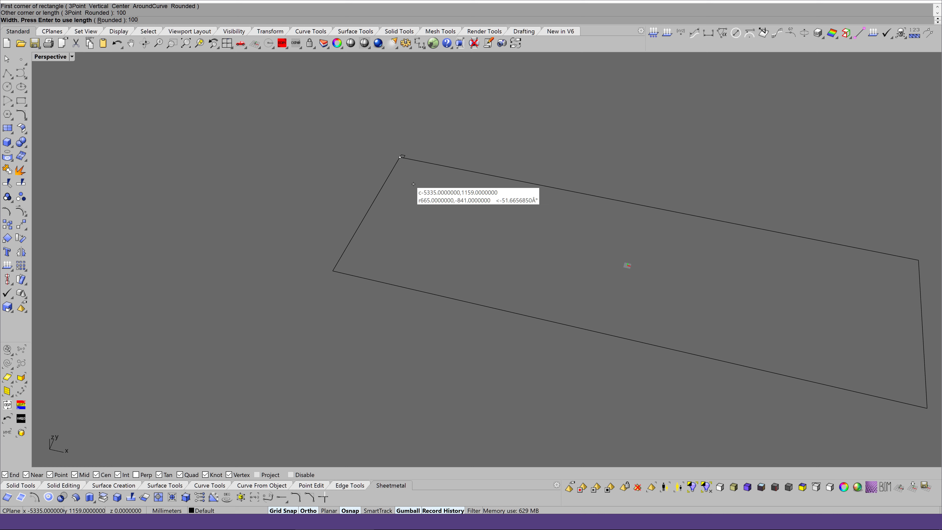
pyautogui.press('Return')
# Step: Zoom to the small square and move it 93 mm down
pyautogui.press('Return')
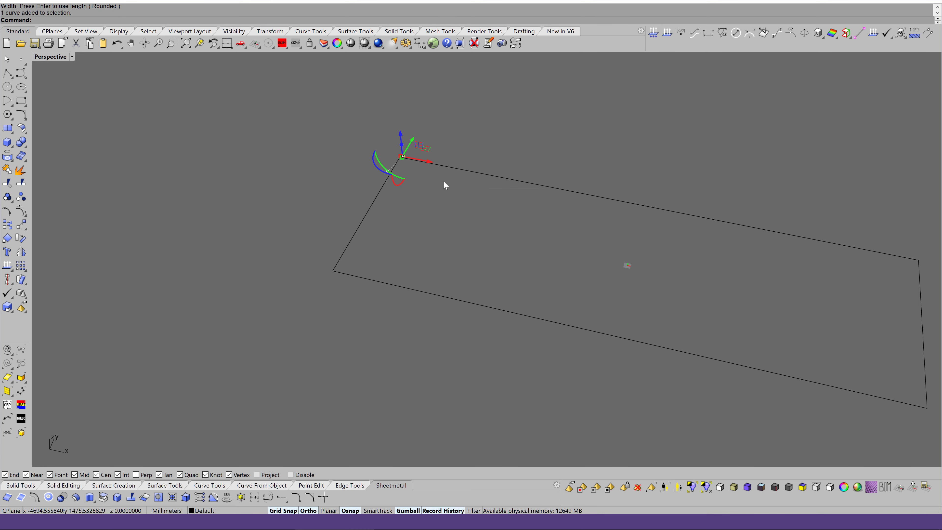
pyautogui.write('s')
pyautogui.press('Return')
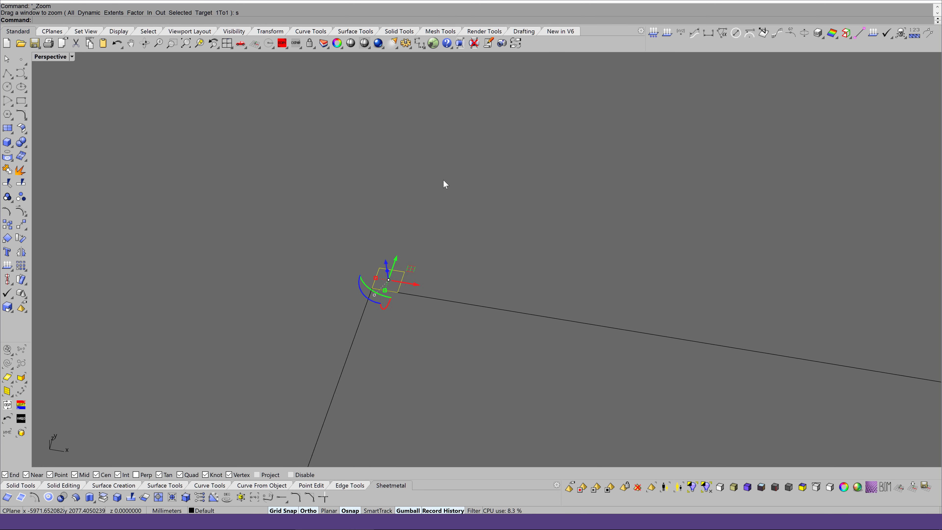
pyautogui.click(23, 225)
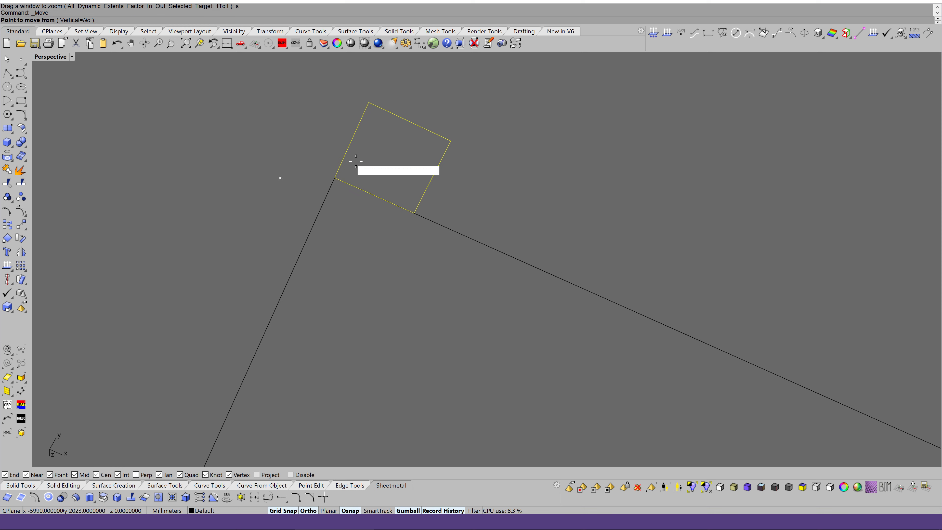
pyautogui.click(369, 103)
pyautogui.click(330, 171)
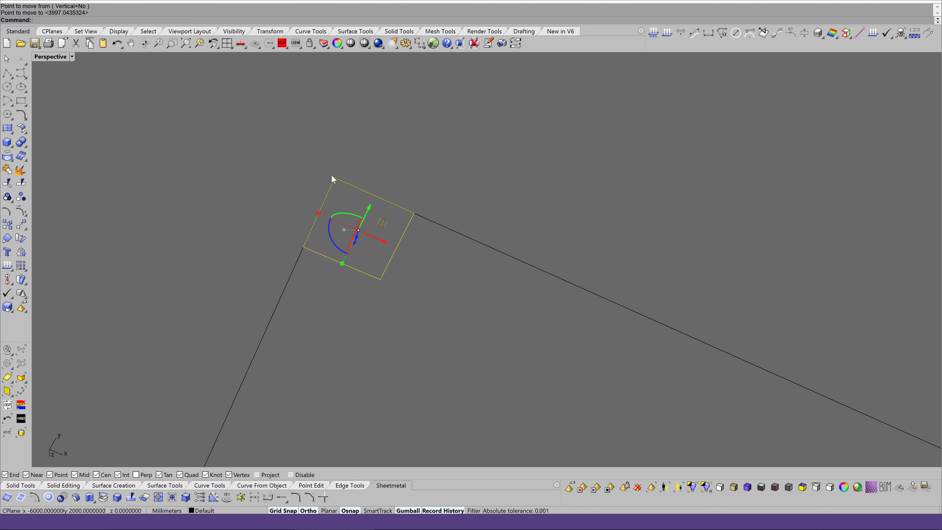
pyautogui.click(510, 165)
pyautogui.click(412, 261)
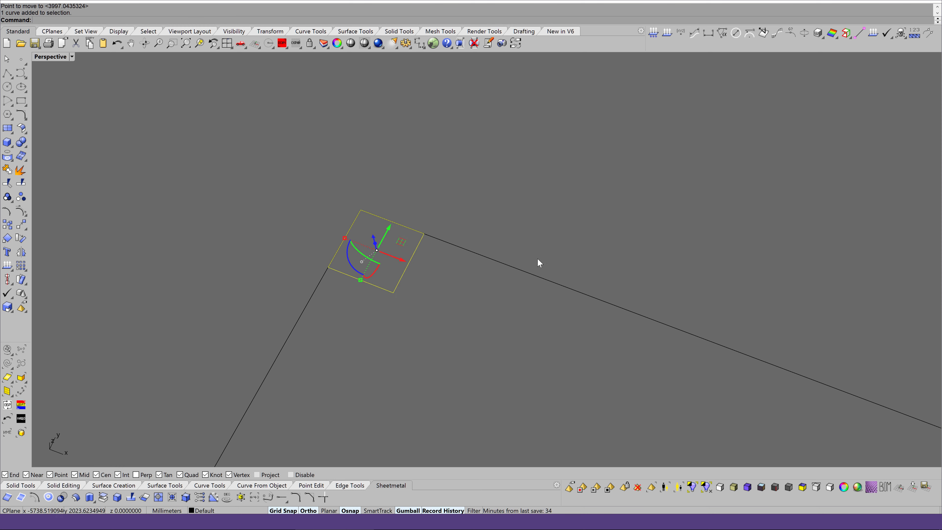
pyautogui.scroll(2, 539, 258)
pyautogui.scroll(2, 538, 258)
pyautogui.scroll(2, 538, 257)
pyautogui.scroll(1, 539, 263)
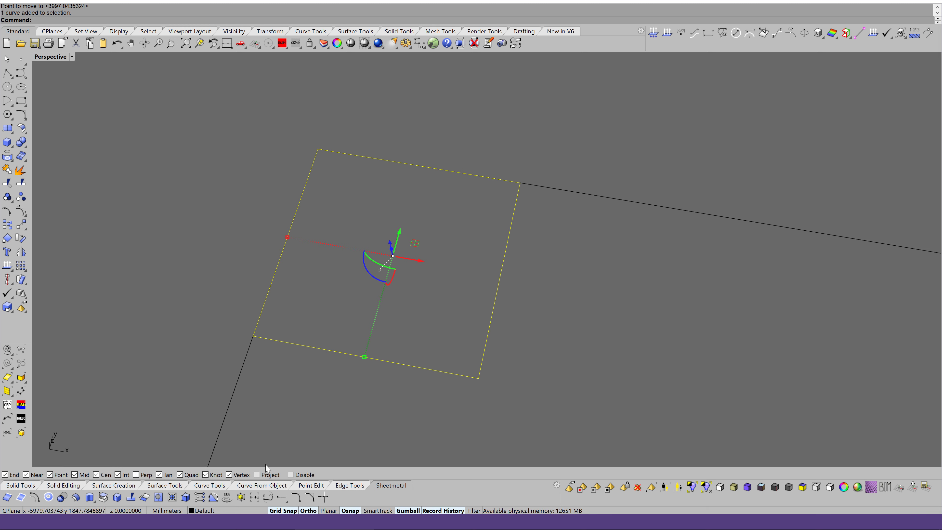
# Step: Offset the square 2 mm inward to form the inner outline
pyautogui.click(38, 496)
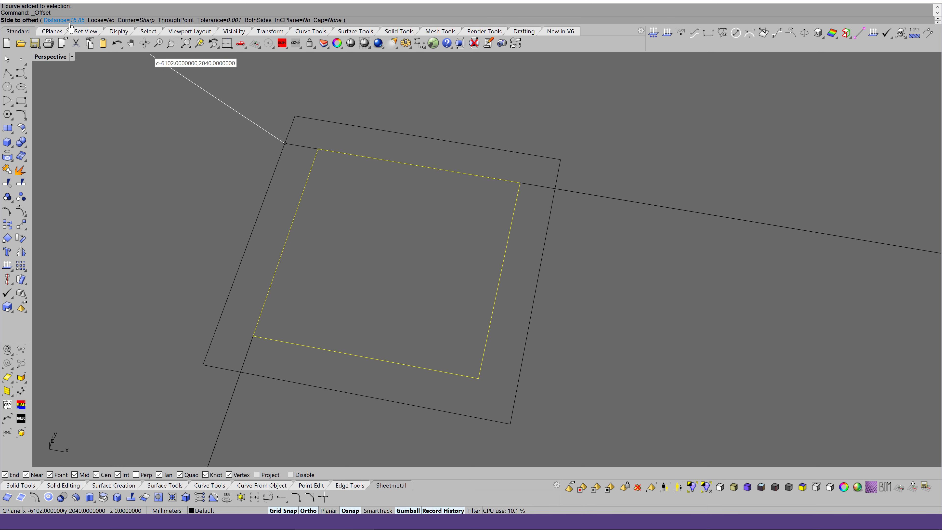
pyautogui.click(64, 20)
pyautogui.write('2')
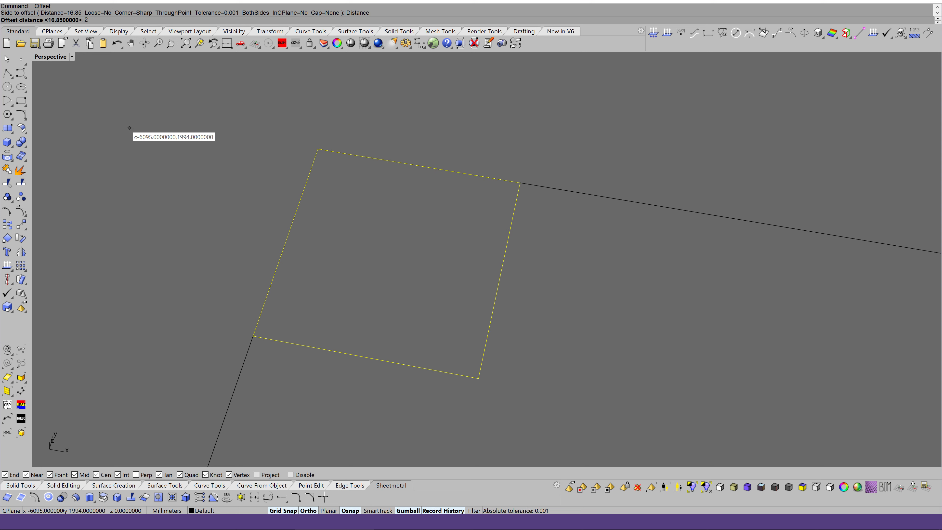
pyautogui.press('Return')
pyautogui.click(429, 257)
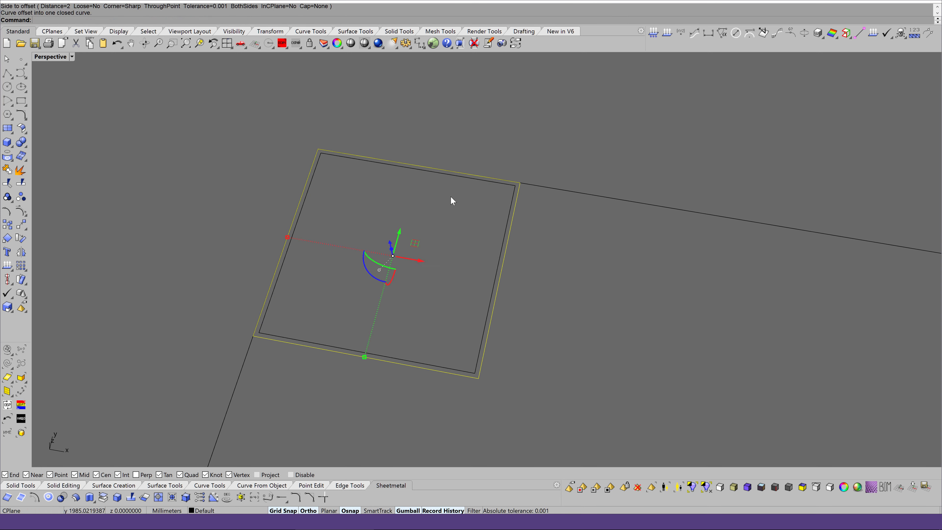
pyautogui.click(451, 176)
pyautogui.press('F10')
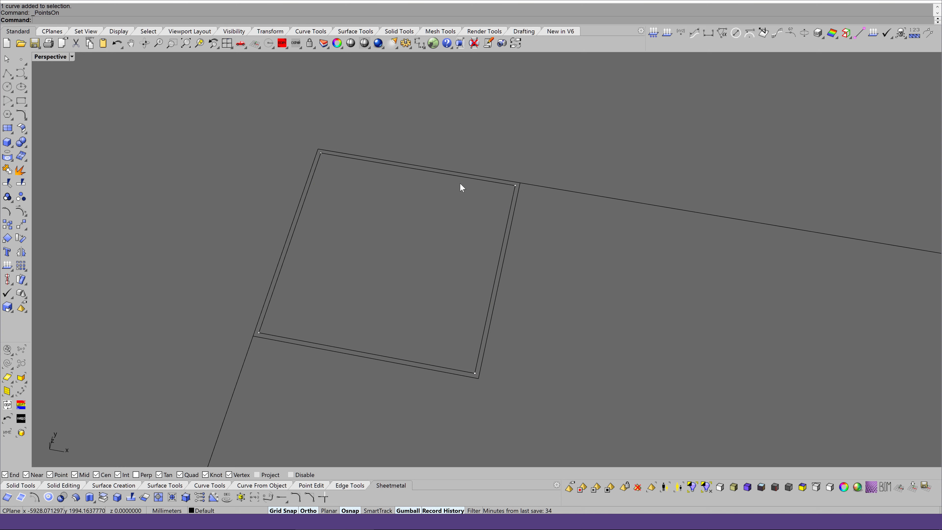
# Step: Explode both square outlines into eight segments and make their wire colour White
pyautogui.moveTo(192, 116); pyautogui.dragTo(594, 404)
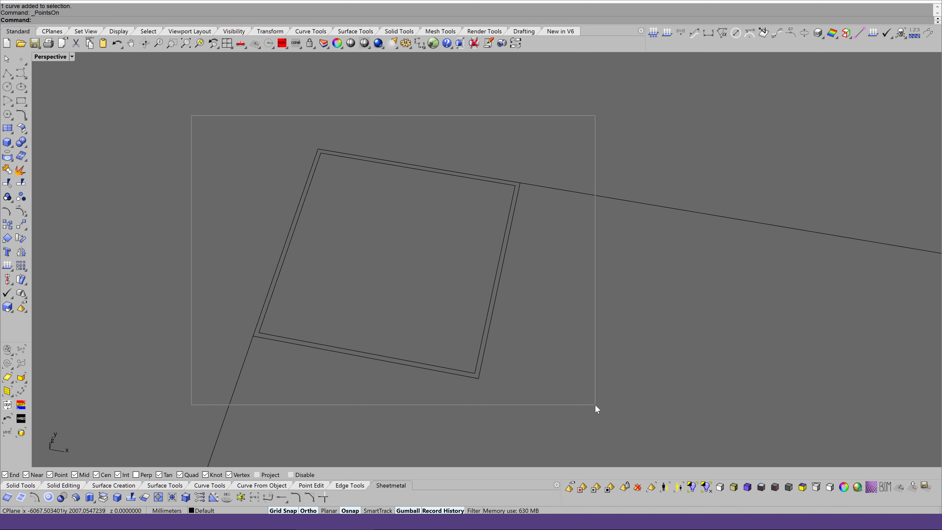
pyautogui.click(21, 155)
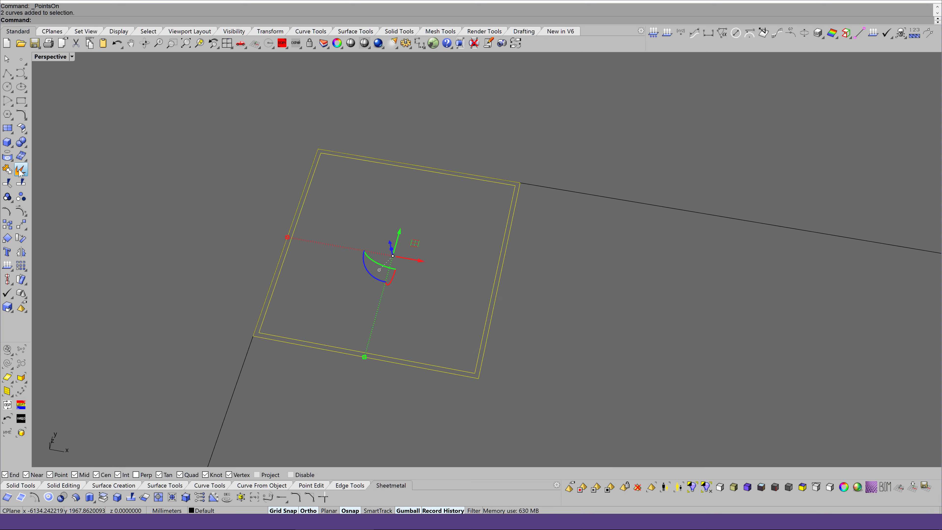
pyautogui.click(478, 306)
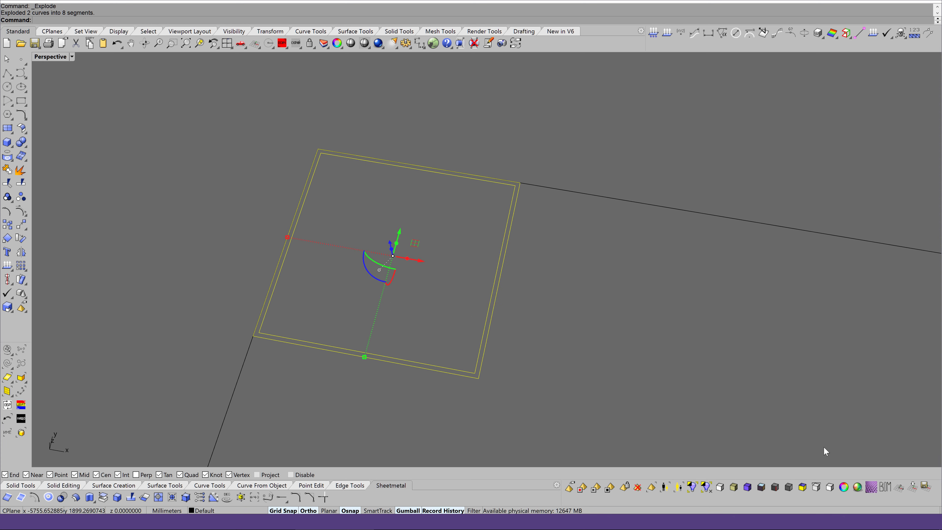
pyautogui.click(843, 487)
pyautogui.click(163, 147)
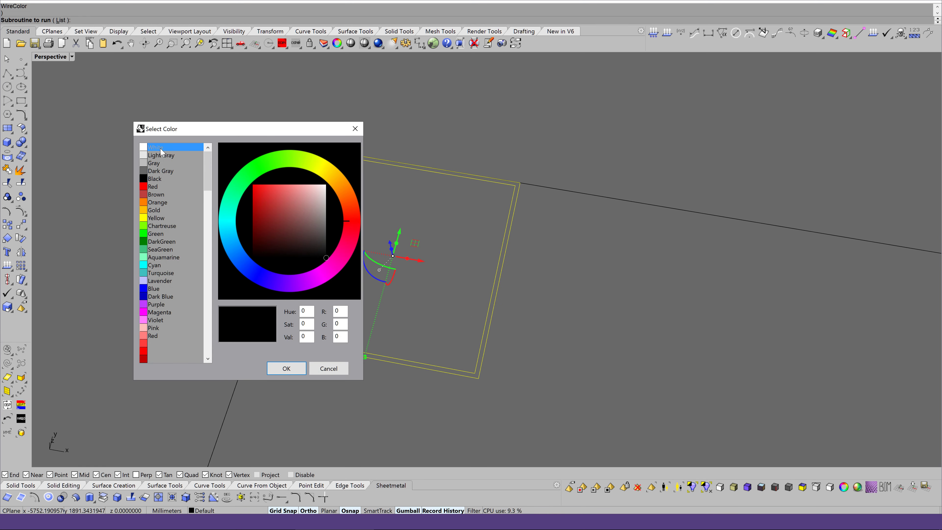
pyautogui.click(291, 371)
pyautogui.press('Escape')
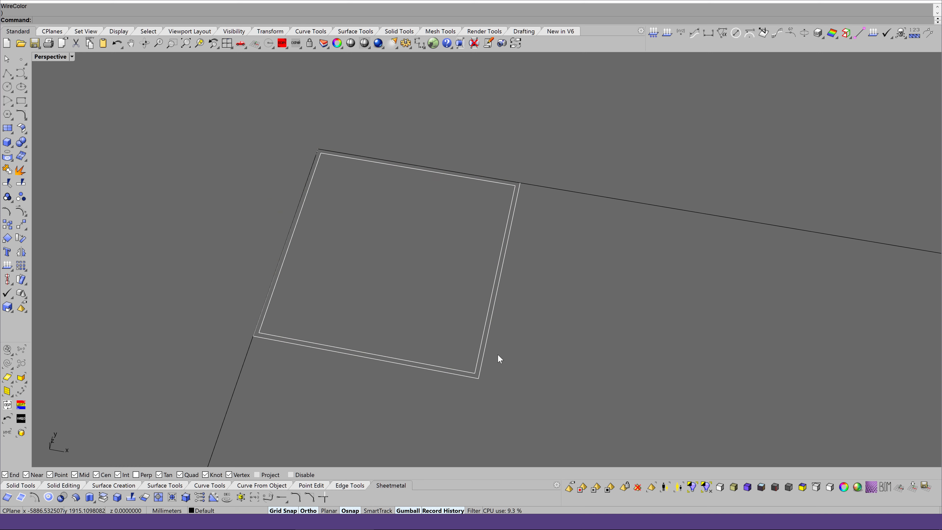
# Step: Fillet the first two outer-square corners with a 3 mm radius
pyautogui.click(295, 498)
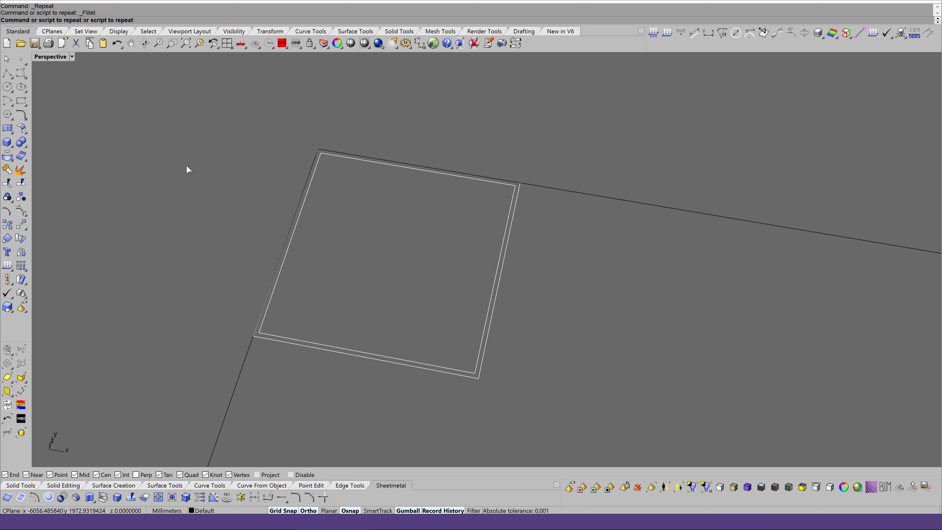
pyautogui.click(87, 21)
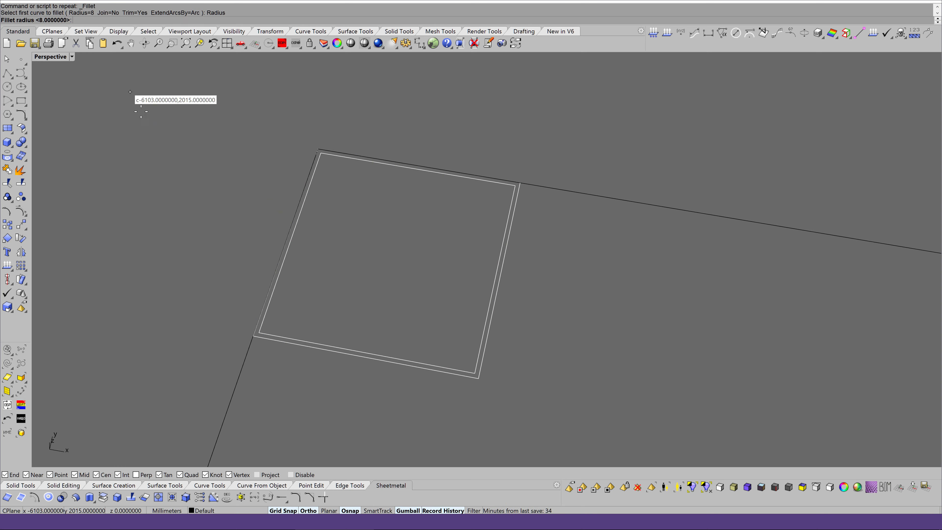
pyautogui.write('3')
pyautogui.press('Return')
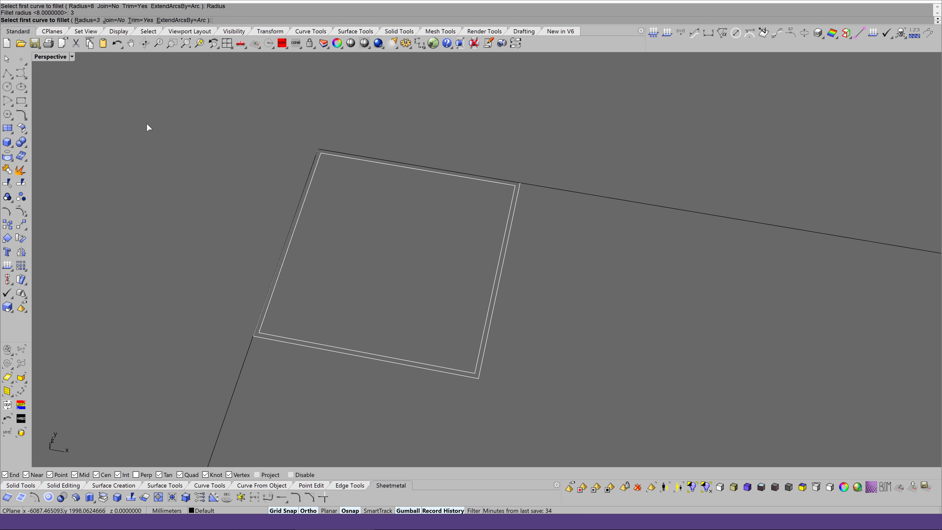
pyautogui.click(263, 310)
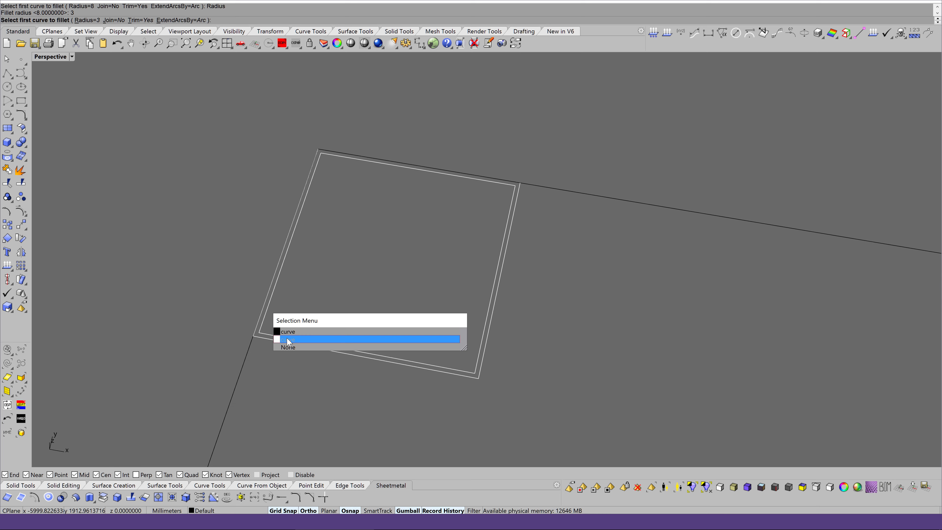
pyautogui.click(273, 339)
pyautogui.press('Return')
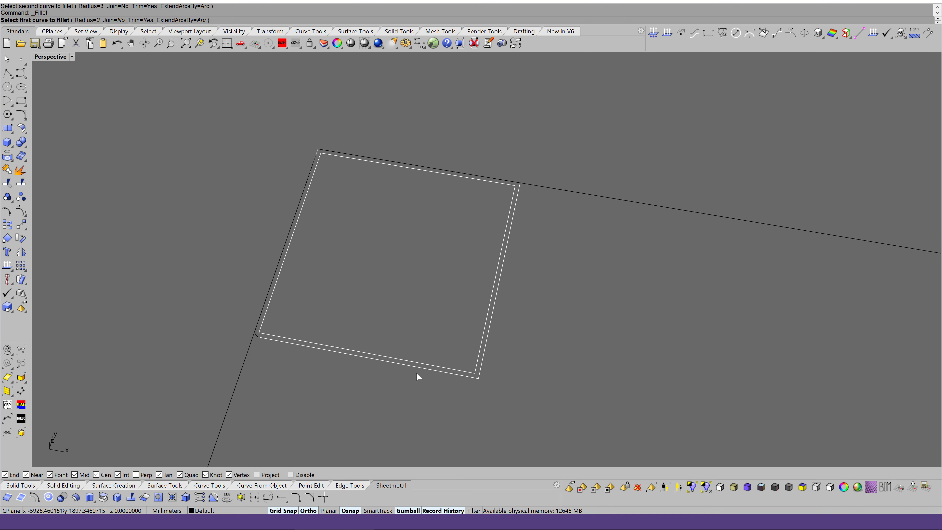
pyautogui.click(445, 373)
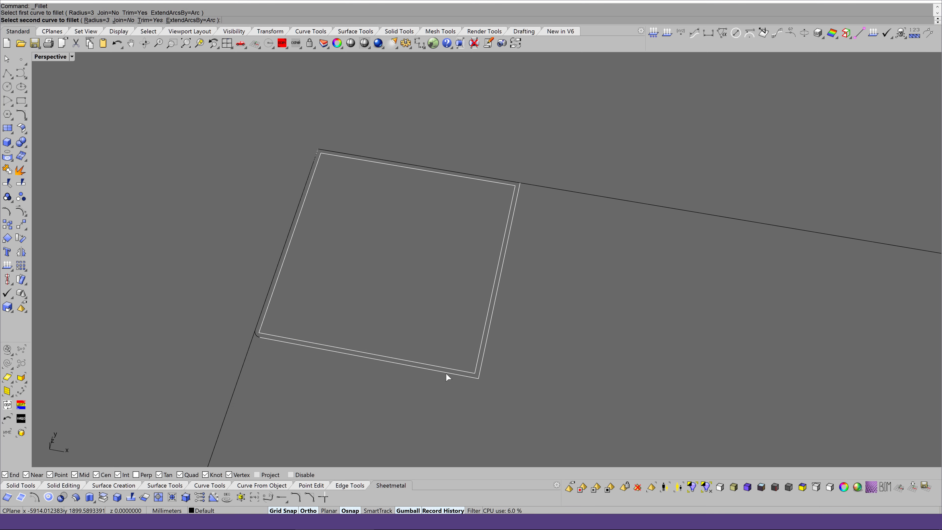
pyautogui.click(484, 367)
pyautogui.press('Return')
# Step: Fillet the outer top-right and top-left corners at 3 mm radius
pyautogui.scroll(5, 509, 179)
pyautogui.scroll(2, 510, 179)
pyautogui.click(510, 179)
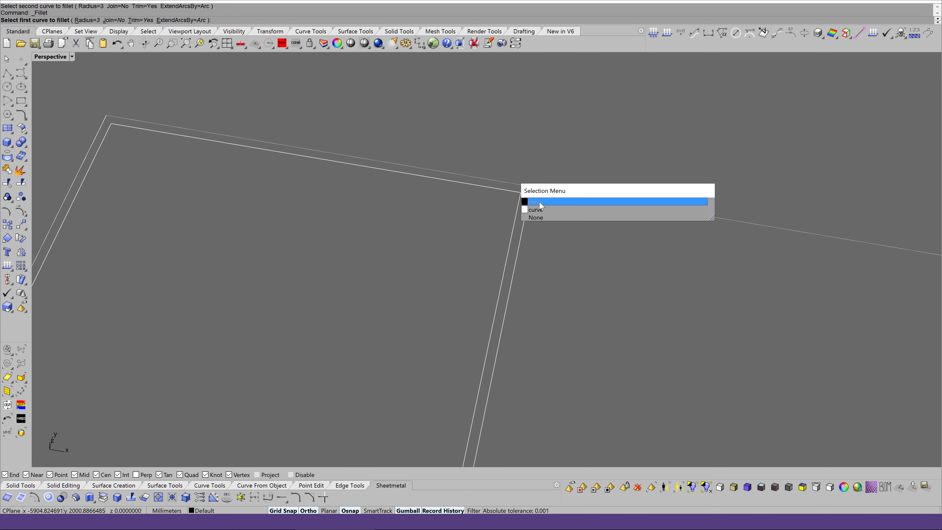
pyautogui.click(535, 204)
pyautogui.scroll(-3, 574, 206)
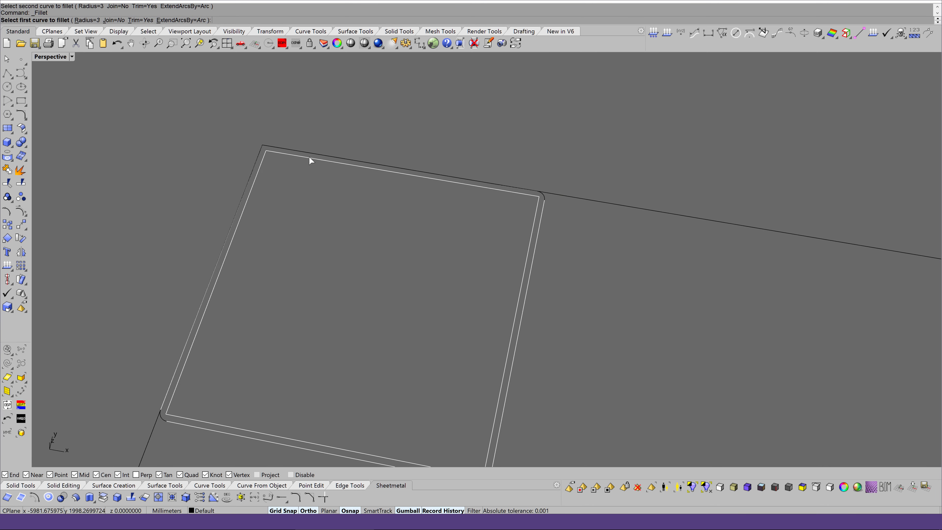
pyautogui.click(280, 148)
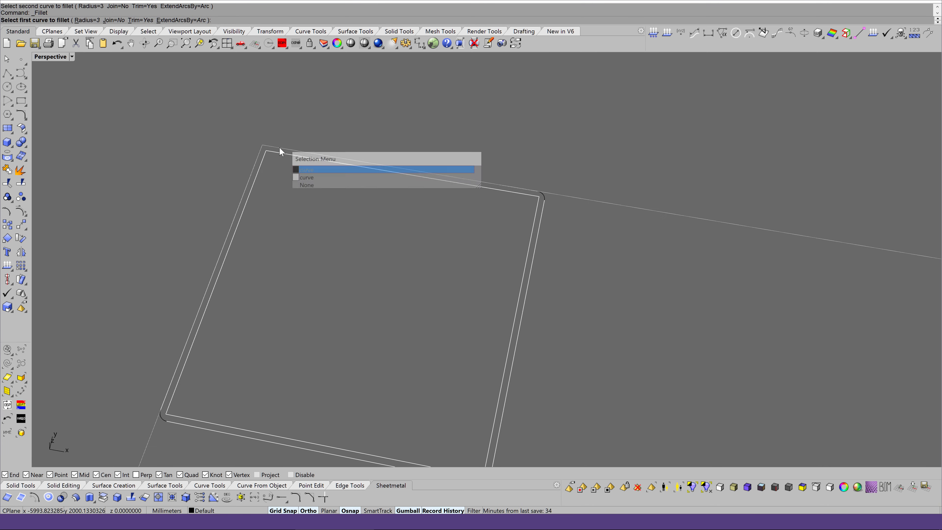
pyautogui.click(319, 177)
pyautogui.click(252, 163)
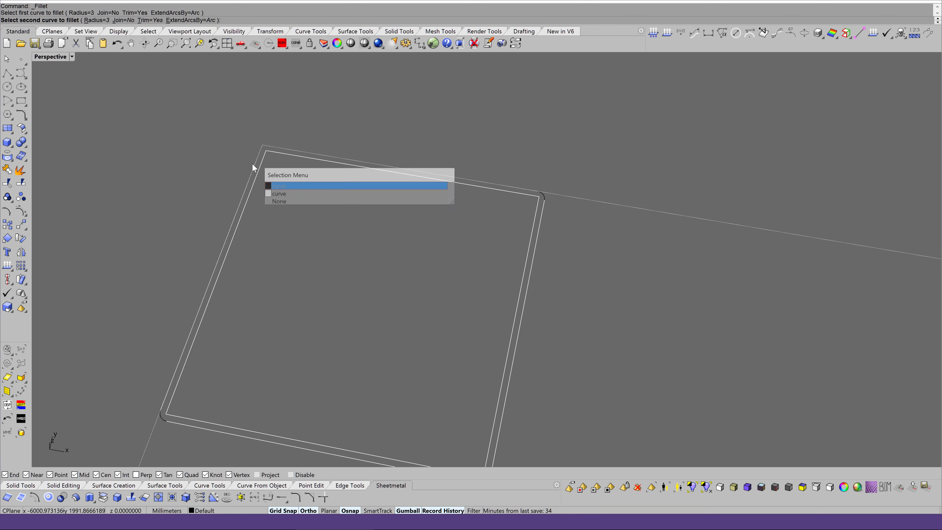
pyautogui.click(273, 191)
pyautogui.press('Return')
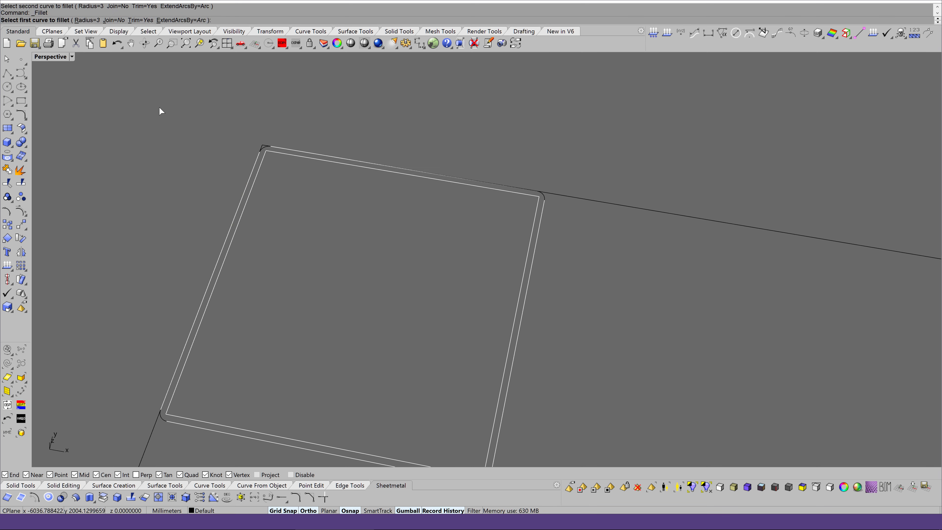
# Step: Fillet the inner top-left and top-right corners with a 1 mm radius
pyautogui.click(87, 20)
pyautogui.write('1')
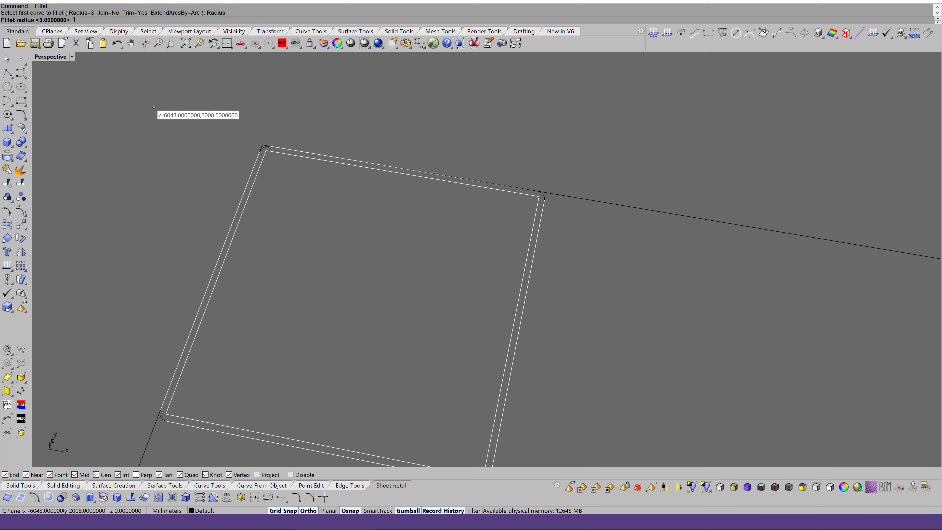
pyautogui.press('Return')
pyautogui.click(275, 153)
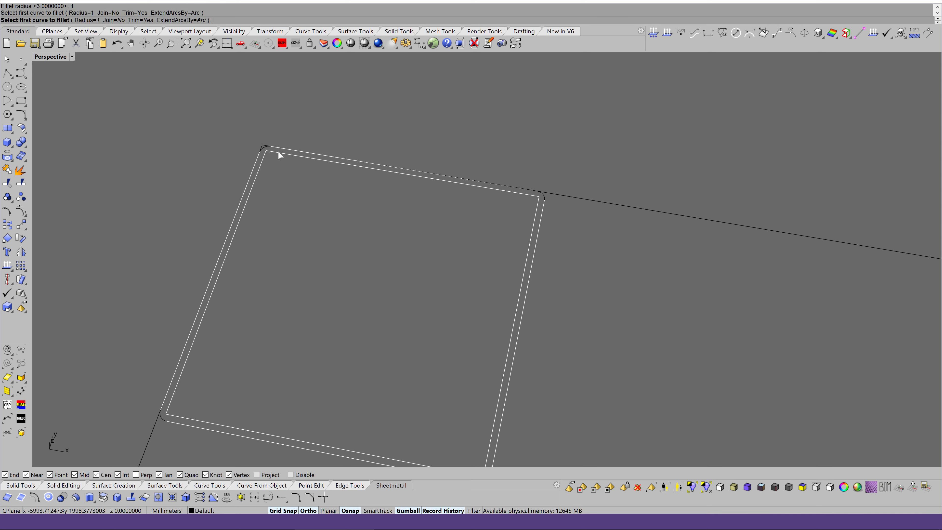
pyautogui.click(261, 163)
pyautogui.press('Return')
pyautogui.click(499, 193)
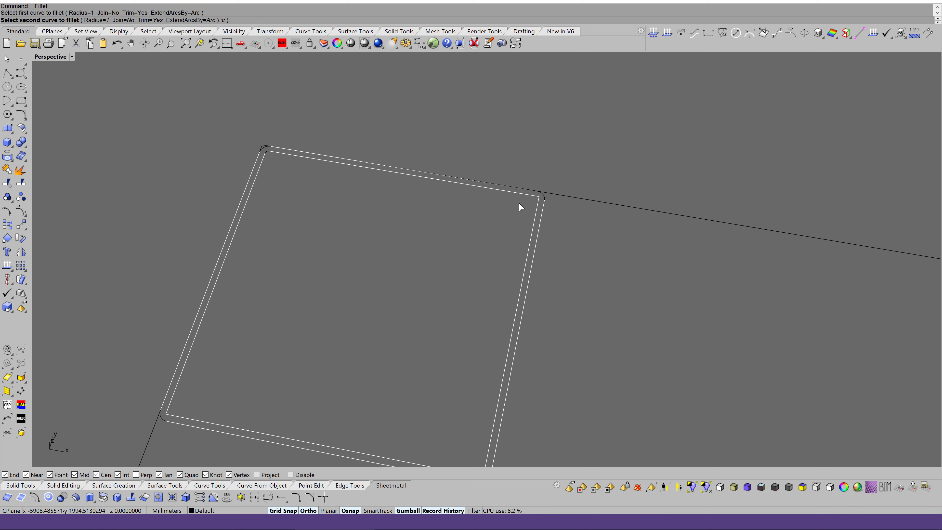
pyautogui.click(532, 214)
pyautogui.press('Return')
# Step: Fillet the inner bottom-right and bottom-left corners at 1 mm radius
pyautogui.scroll(-3, 529, 181)
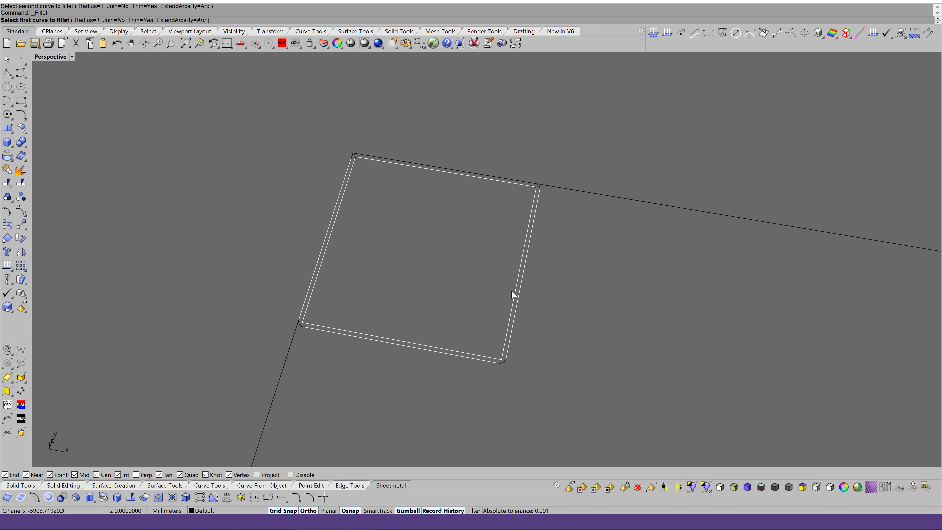
pyautogui.click(486, 355)
pyautogui.click(504, 343)
pyautogui.press('Return')
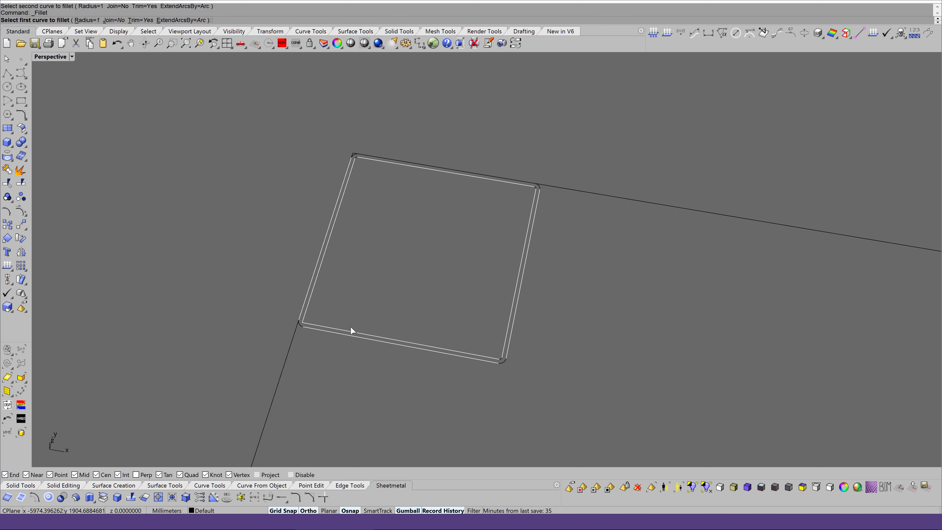
pyautogui.click(350, 330)
pyautogui.click(310, 302)
# Step: Set the tube profile curves' wire colour to White and group them
pyautogui.moveTo(229, 119); pyautogui.dragTo(602, 370)
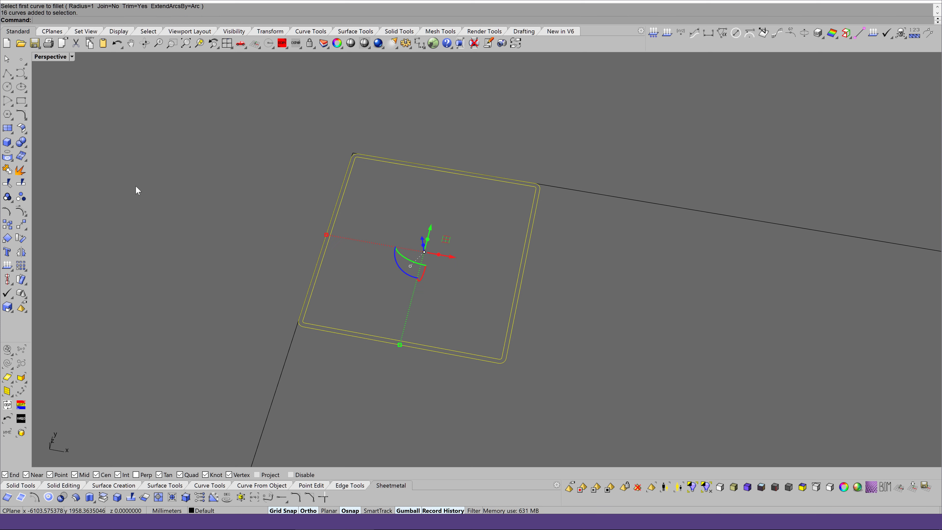
pyautogui.click(848, 490)
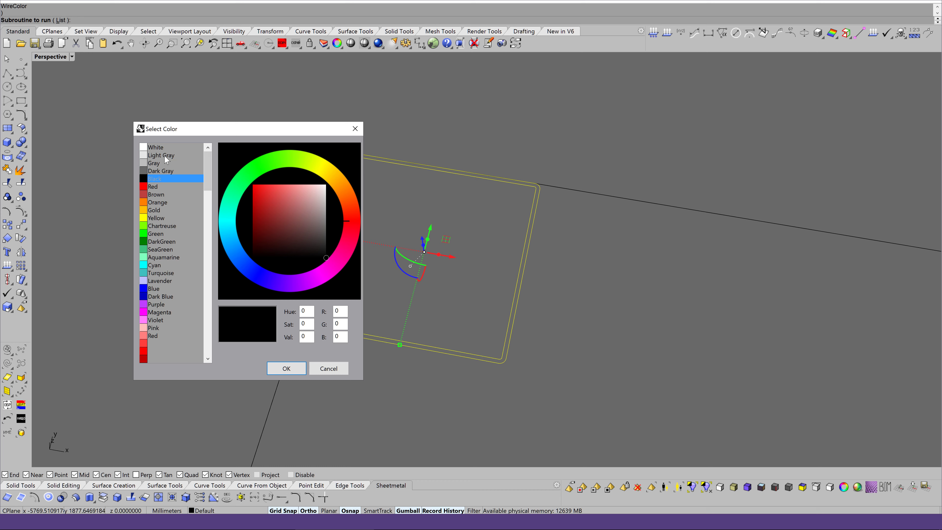
pyautogui.click(163, 148)
pyautogui.click(287, 368)
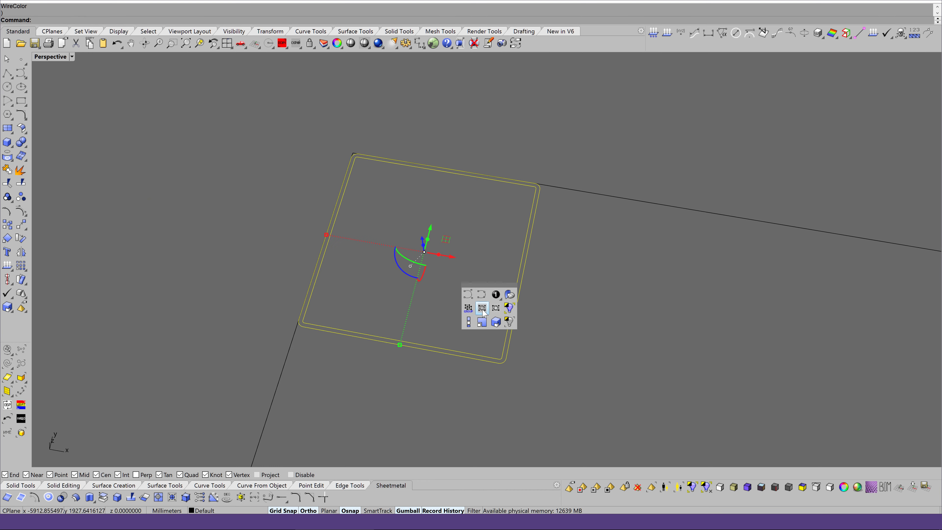
pyautogui.click(467, 307)
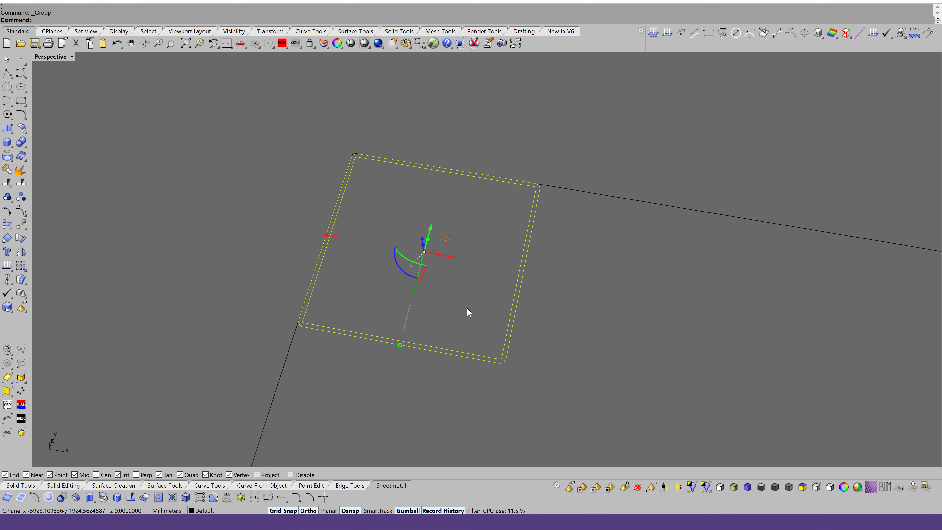
# Step: Trial-extrude the grouped profile 2900 mm upward, inspect it, then undo the extrusion
pyautogui.scroll(-3, 466, 307)
pyautogui.moveTo(523, 348)
pyautogui.mouseDown(button='right')
pyautogui.moveTo(505, 355)
pyautogui.moveTo(512, 360)
pyautogui.mouseUp(button='right')
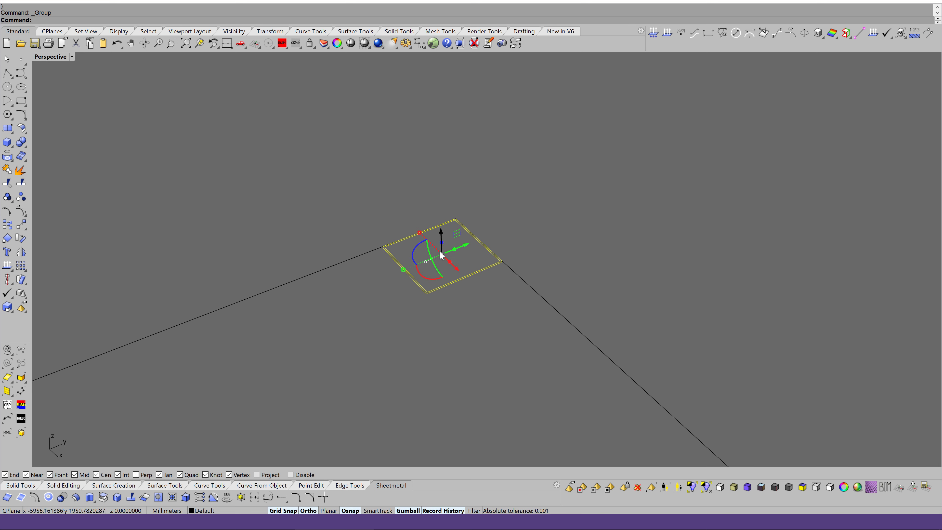
pyautogui.moveTo(445, 245); pyautogui.dragTo(484, 180)
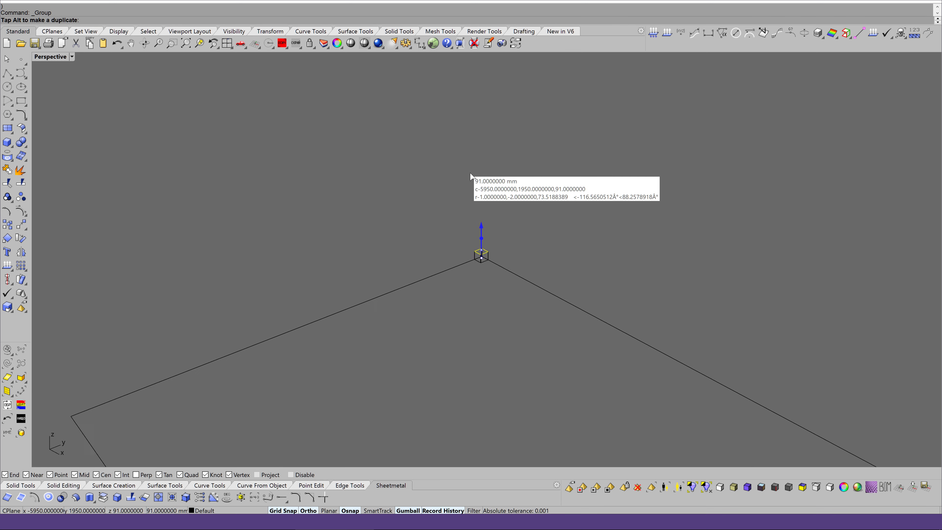
pyautogui.write('2900')
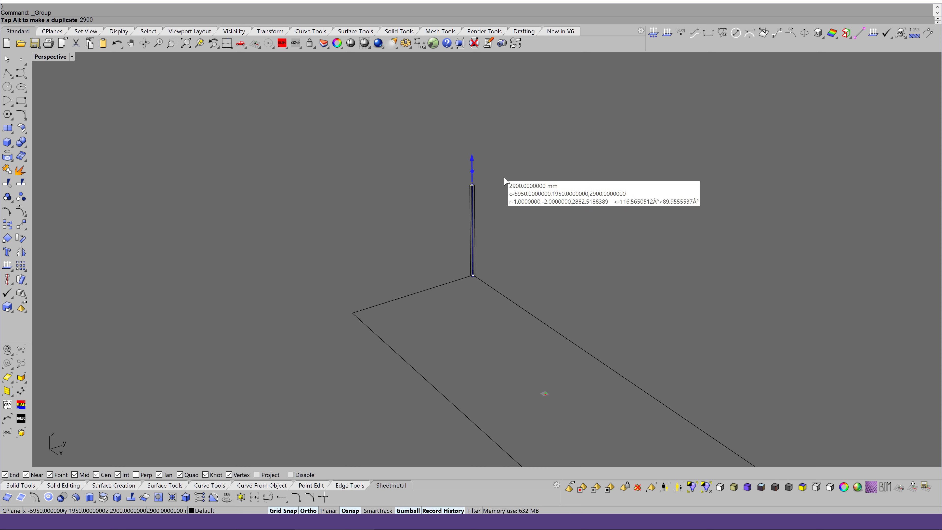
pyautogui.press('Return')
pyautogui.scroll(3, 518, 197)
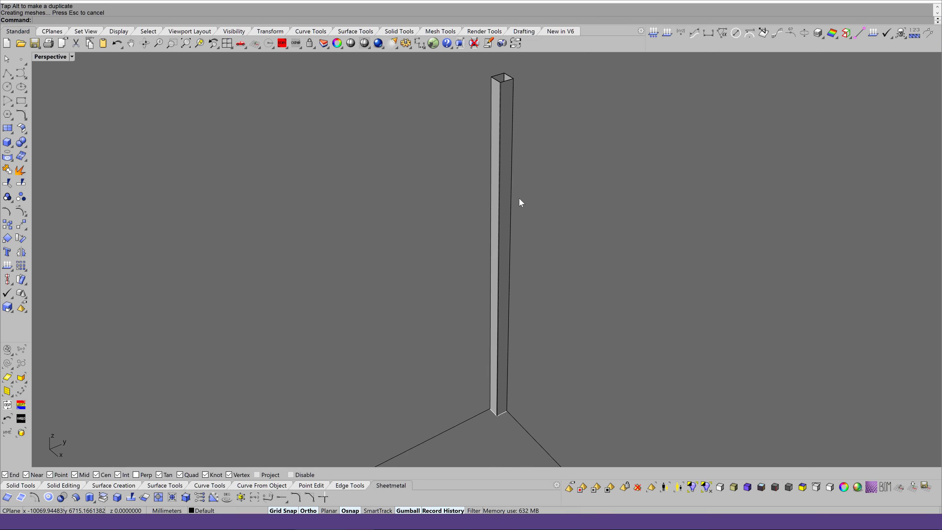
pyautogui.scroll(3, 519, 197)
pyautogui.scroll(3, 520, 201)
pyautogui.scroll(2, 519, 200)
pyautogui.scroll(3, 519, 199)
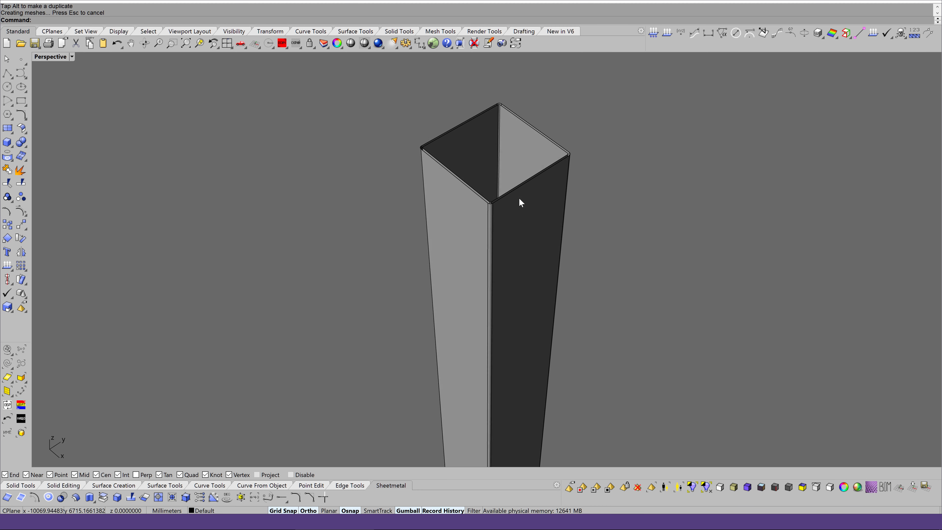
pyautogui.scroll(3, 519, 199)
pyautogui.press('Left')
pyautogui.press('Left')
pyautogui.press('Left')
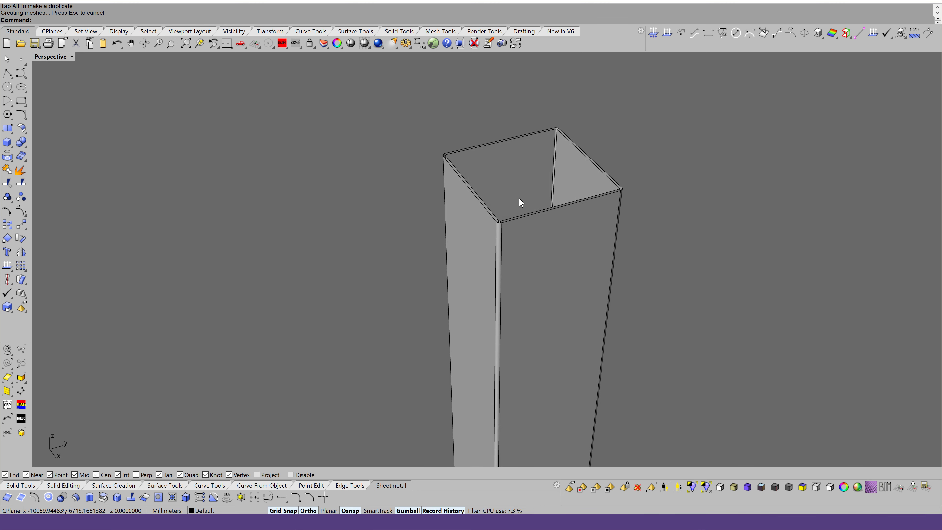
pyautogui.click(117, 45)
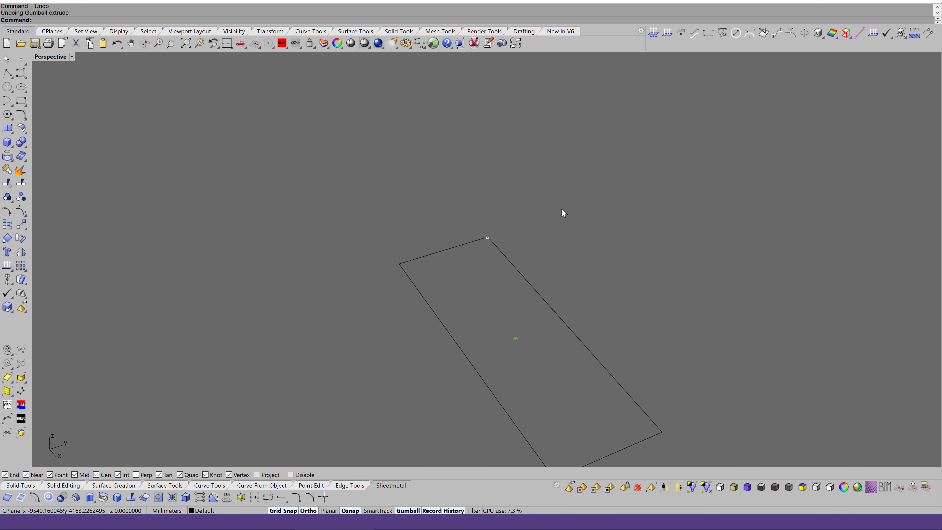
# Step: Extrude the rounded profile 2800 mm upward as a solid tube, then zoom to it
pyautogui.scroll(3, 573, 265)
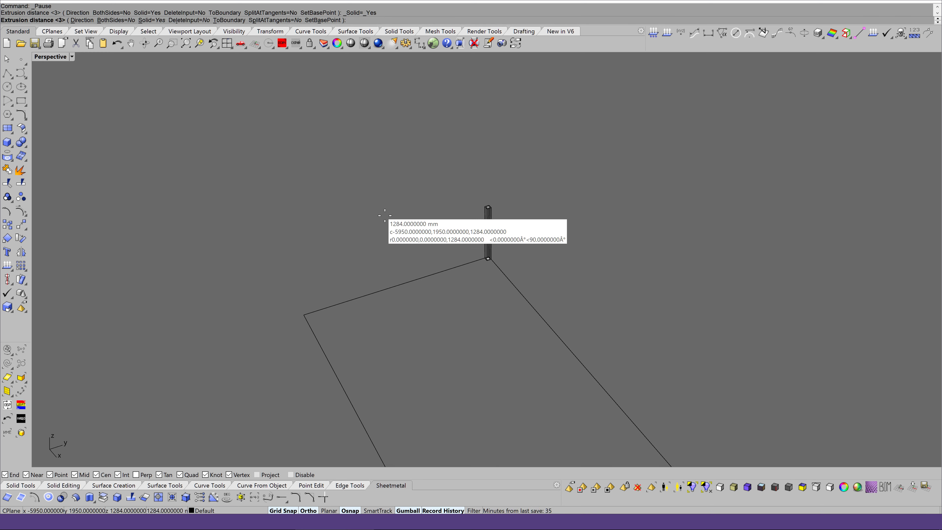
pyautogui.write('1')
pyautogui.write('00')
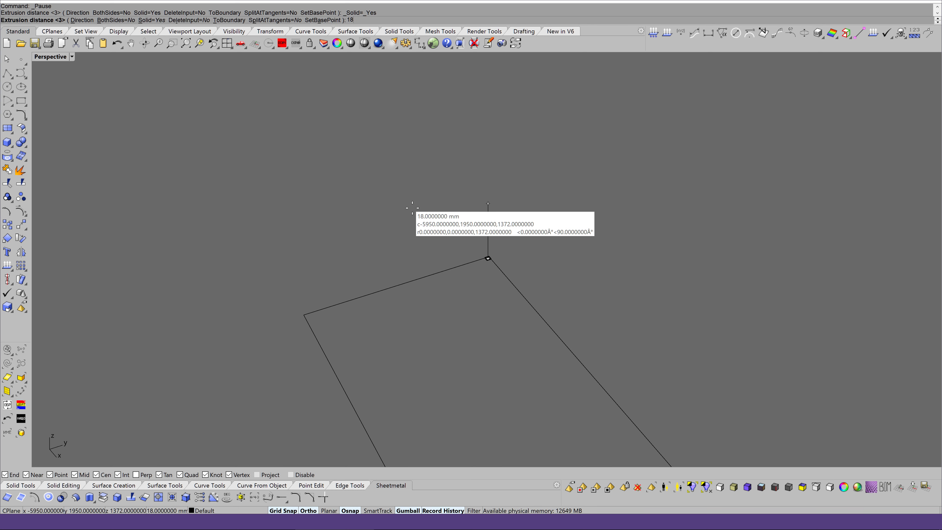
pyautogui.write('3000')
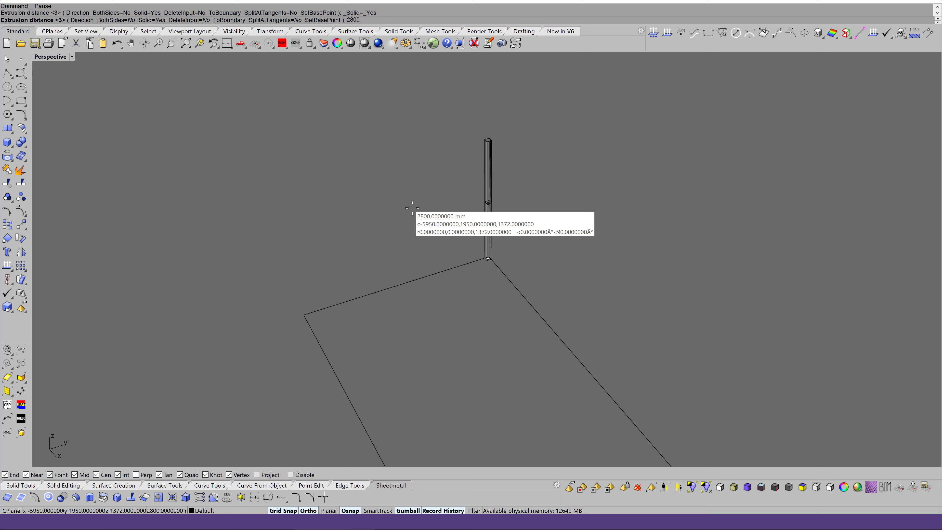
pyautogui.press('Return')
pyautogui.scroll(2, 533, 197)
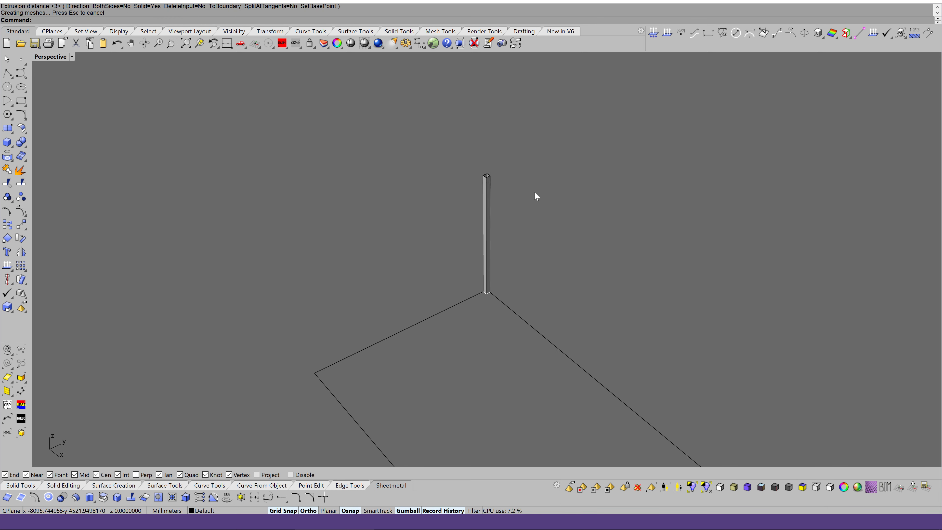
pyautogui.scroll(2, 535, 193)
pyautogui.scroll(3, 535, 193)
pyautogui.scroll(3, 535, 193)
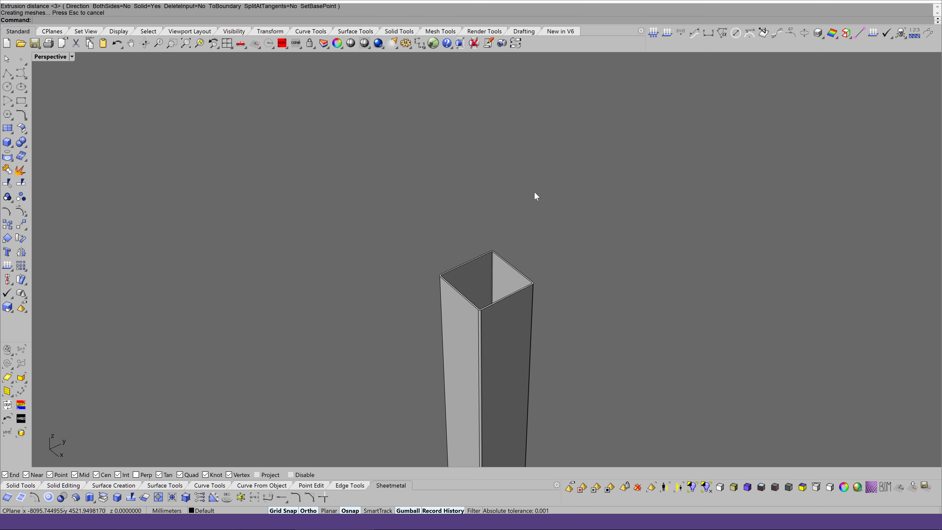
pyautogui.write('zs')
pyautogui.press('Return')
pyautogui.scroll(1, 534, 192)
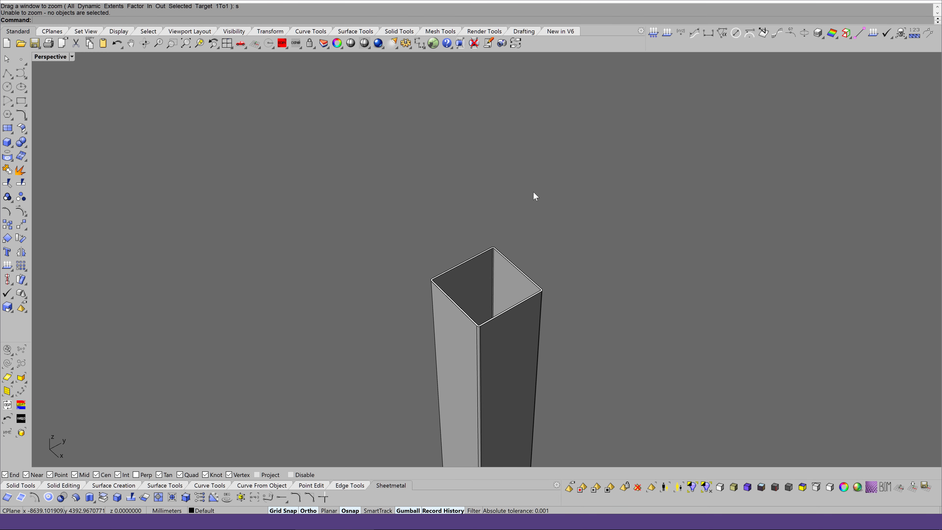
# Step: Step back through earlier camera views of the column
pyautogui.press('Home')
pyautogui.write('c')
pyautogui.press('Return')
pyautogui.press('Home')
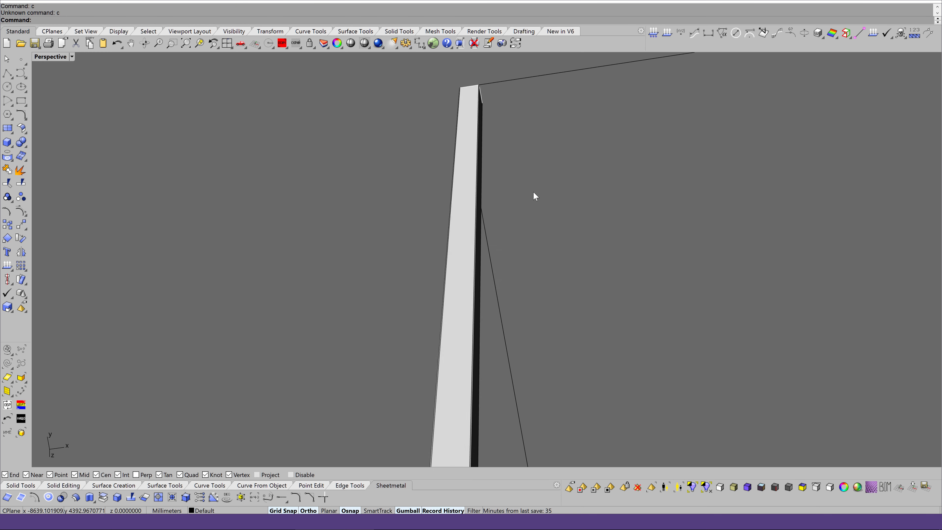
pyautogui.press('Home')
pyautogui.press('Home')
pyautogui.press('Home')
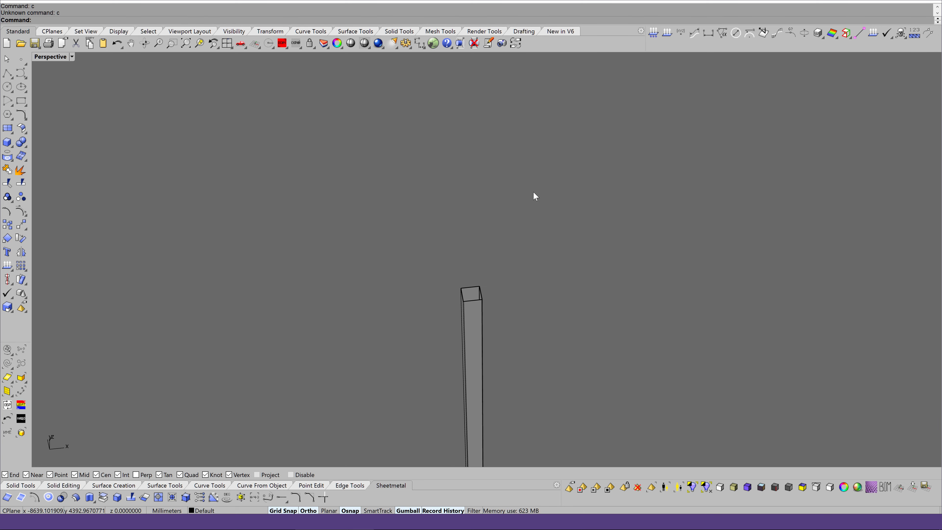
# Step: Preview the column with the Shade command, then switch to plain Shaded display
pyautogui.press('Home')
pyautogui.press('Home')
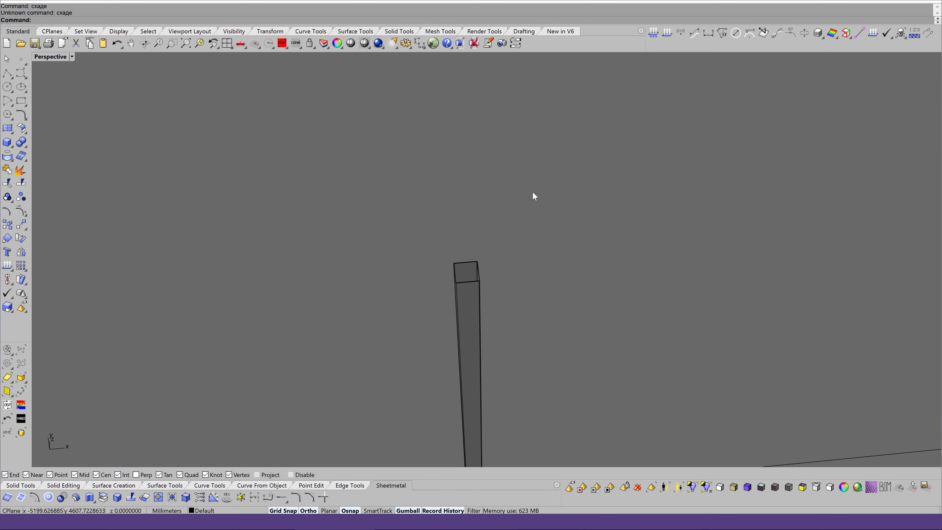
pyautogui.write('shade')
pyautogui.press('Return')
pyautogui.press('Home')
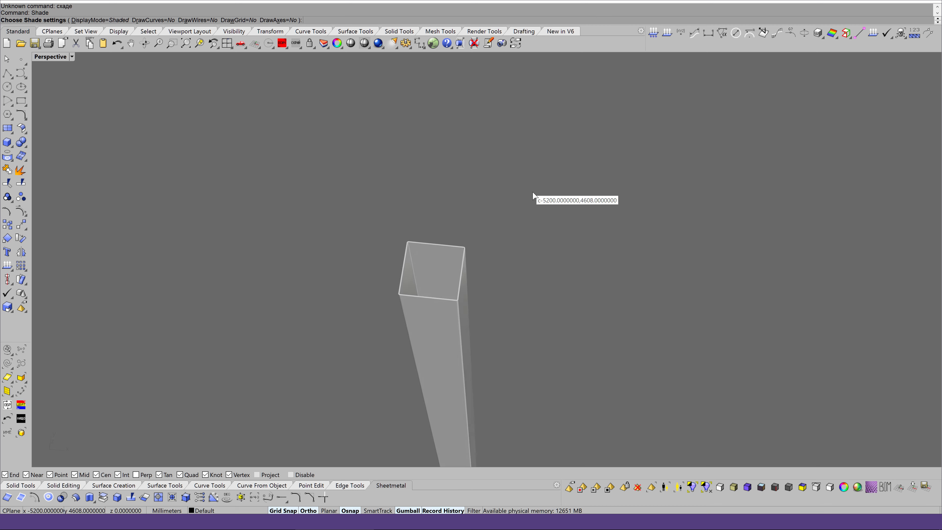
pyautogui.press('Home')
pyautogui.press('Home')
pyautogui.press('Return')
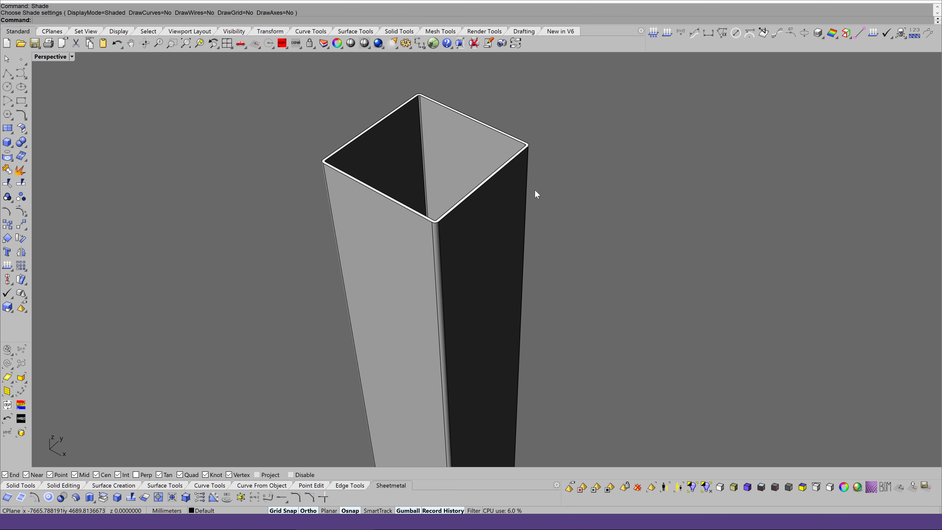
pyautogui.scroll(-2, 536, 190)
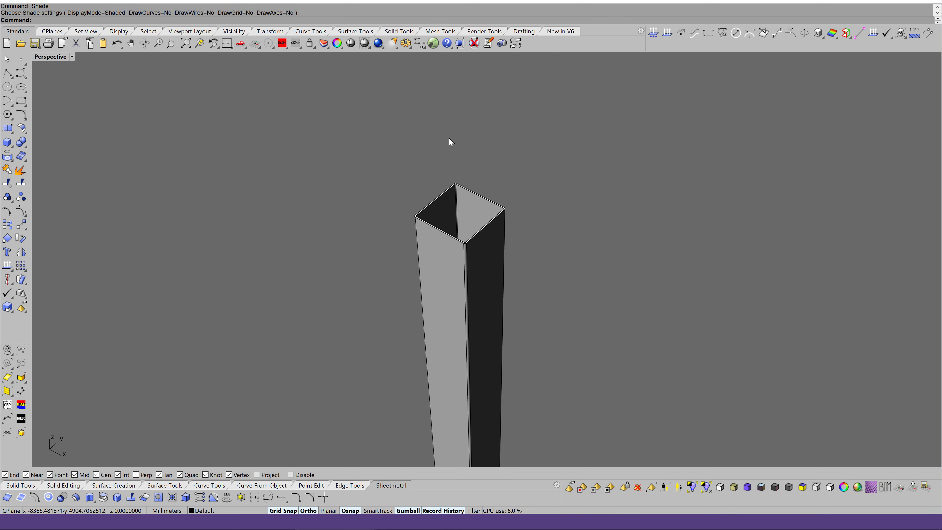
pyautogui.click(364, 43)
pyautogui.press('Home')
pyautogui.press('Home')
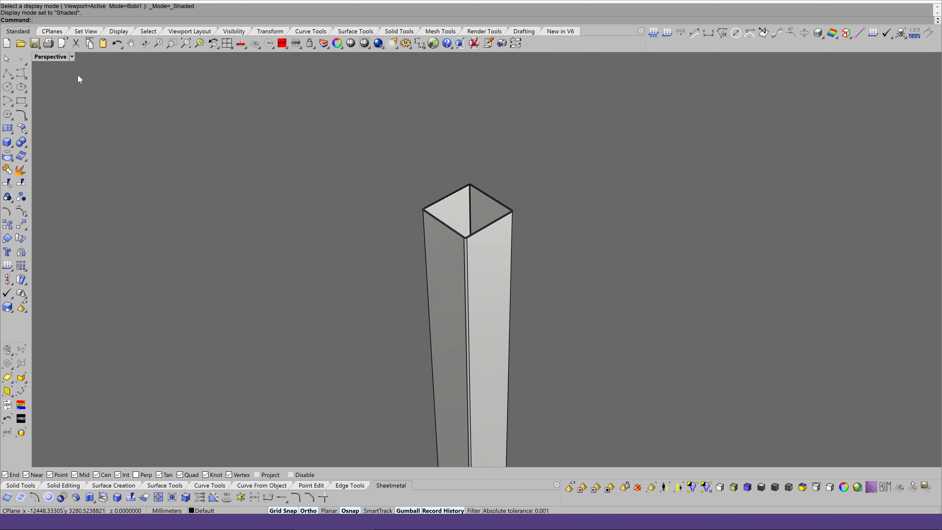
# Step: Try the Ghosted and Баба Меца display modes on the column
pyautogui.click(72, 57)
pyautogui.click(95, 66)
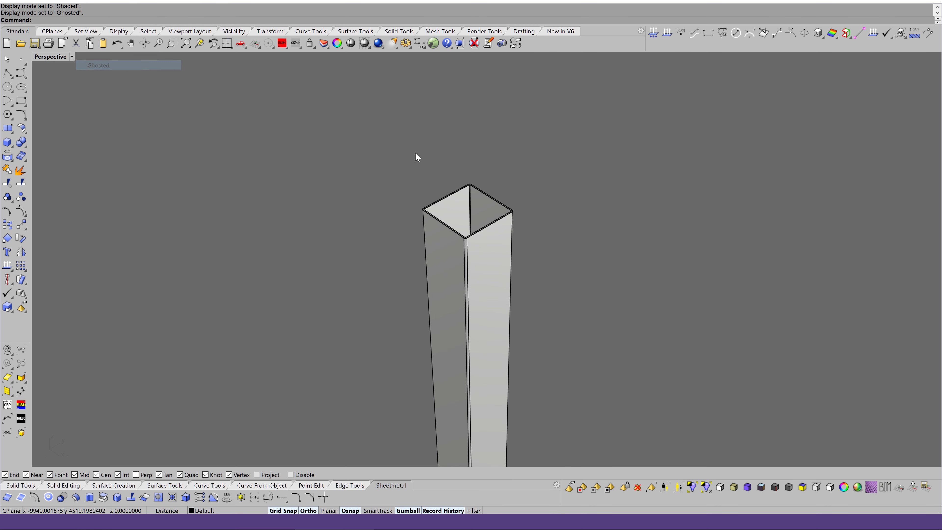
pyautogui.scroll(2, 599, 199)
pyautogui.scroll(2, 599, 199)
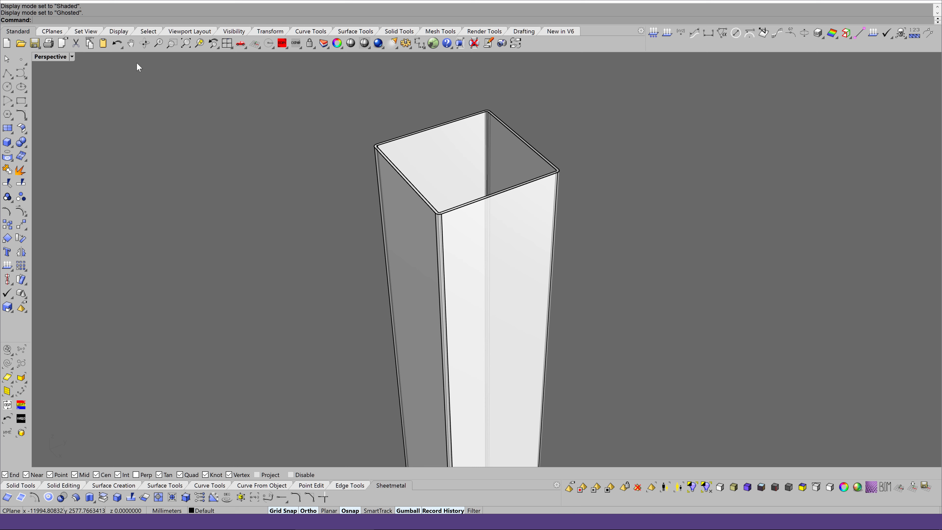
pyautogui.click(73, 56)
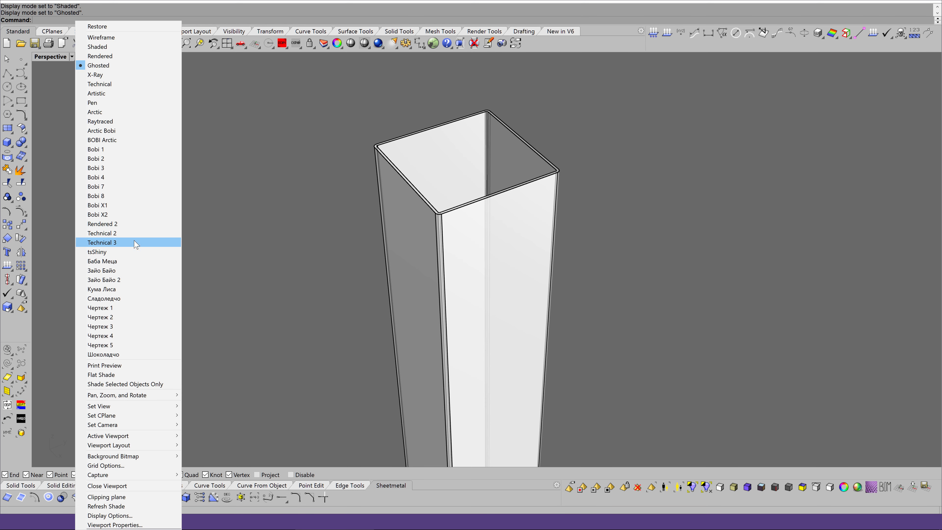
pyautogui.click(132, 264)
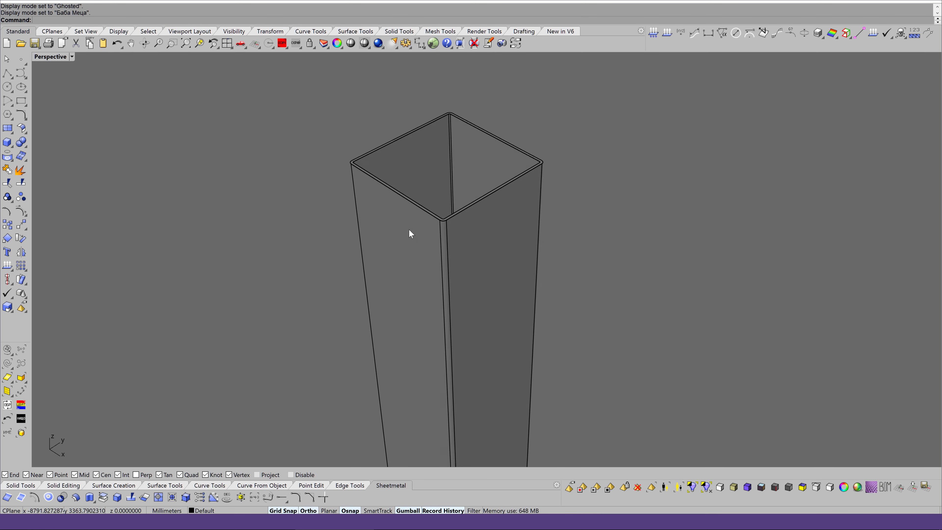
pyautogui.press('Down')
pyautogui.press('Down')
pyautogui.press('Down')
pyautogui.press('Up')
pyautogui.press('Up')
pyautogui.press('Up')
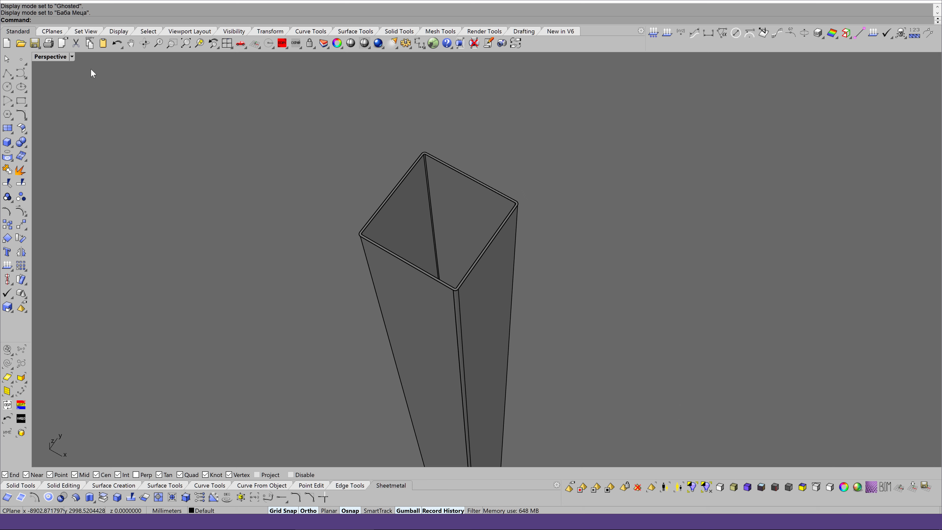
# Step: Try the Зайо Байо and Сладоледчо display modes on the column
pyautogui.click(72, 56)
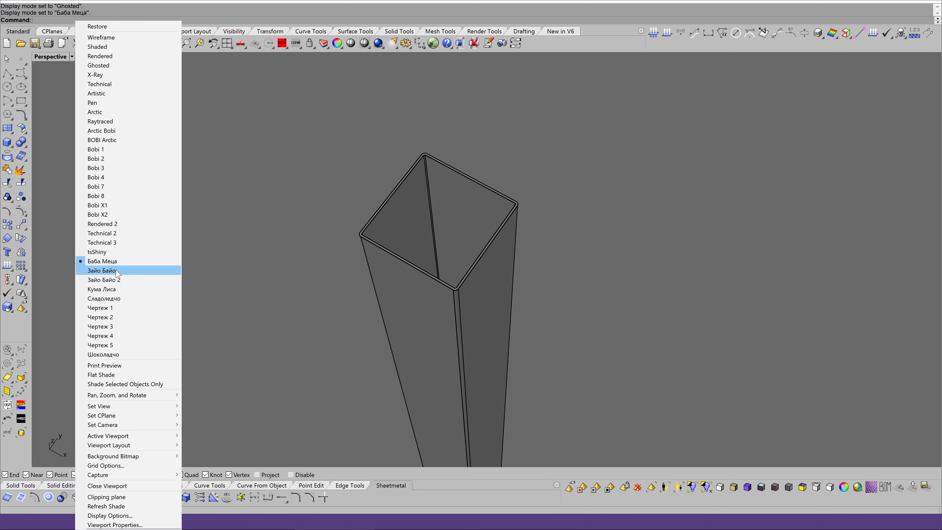
pyautogui.click(101, 270)
pyautogui.press('Up')
pyautogui.press('Up')
pyautogui.press('Up')
pyautogui.press('Down')
pyautogui.press('Down')
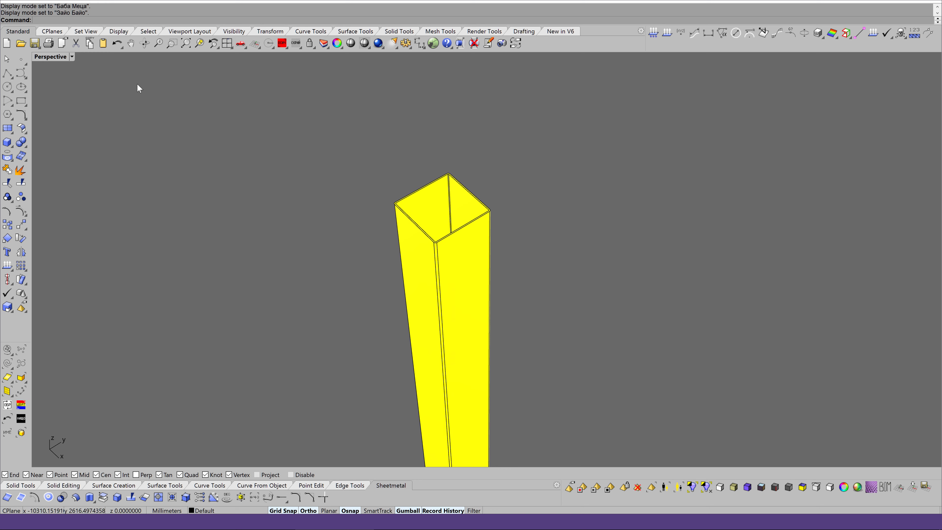
pyautogui.click(72, 57)
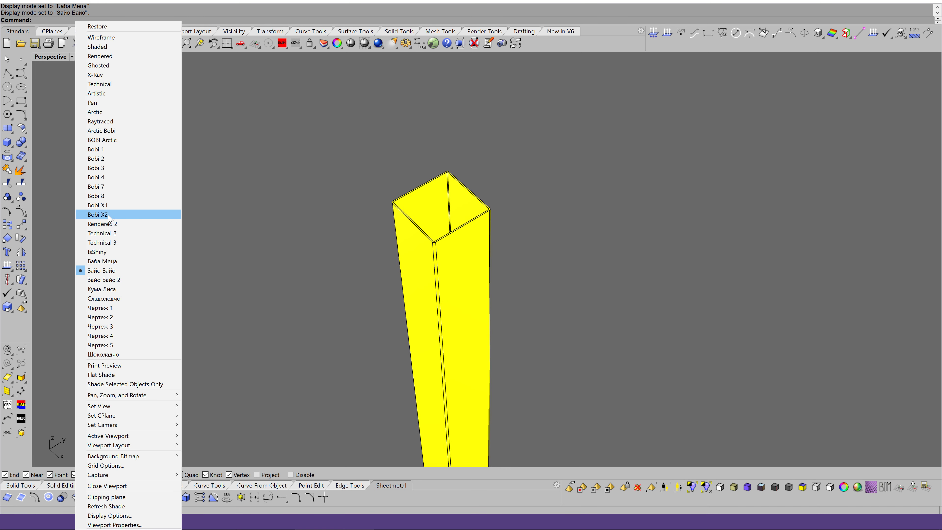
pyautogui.click(130, 298)
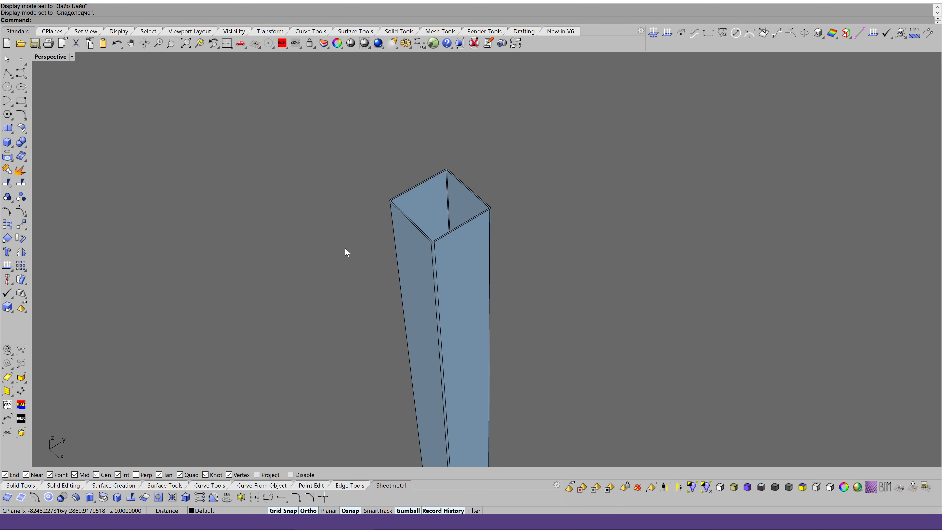
pyautogui.press('pageup')
pyautogui.press('pageup')
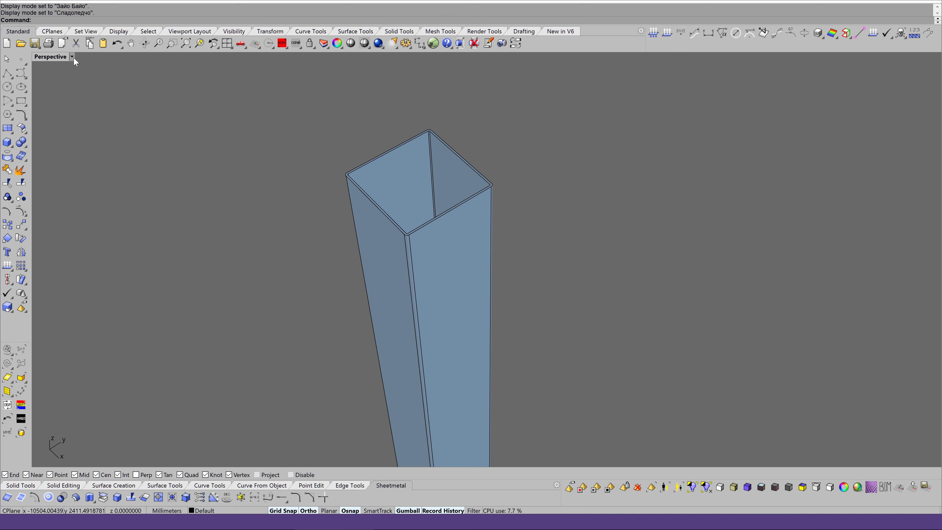
# Step: Try the Кума Лиса and Bobi3 display modes on the column
pyautogui.click(73, 59)
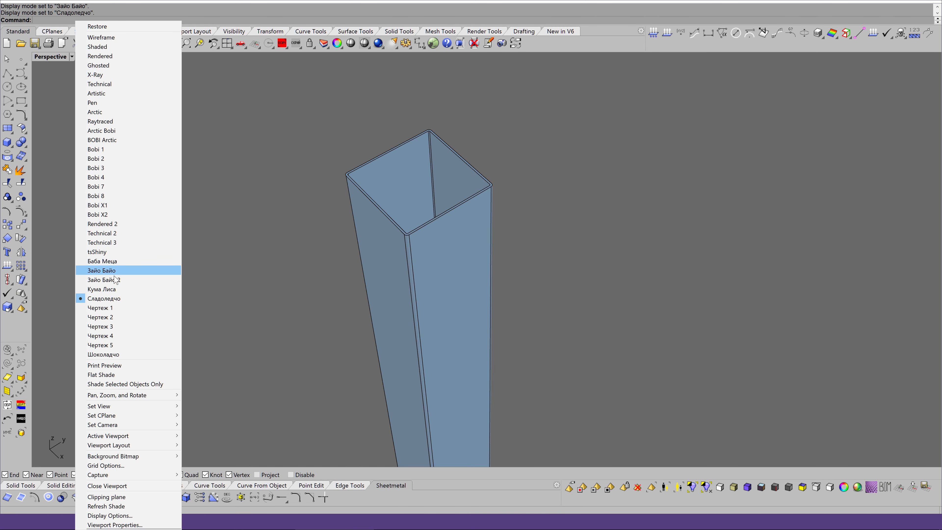
pyautogui.click(111, 289)
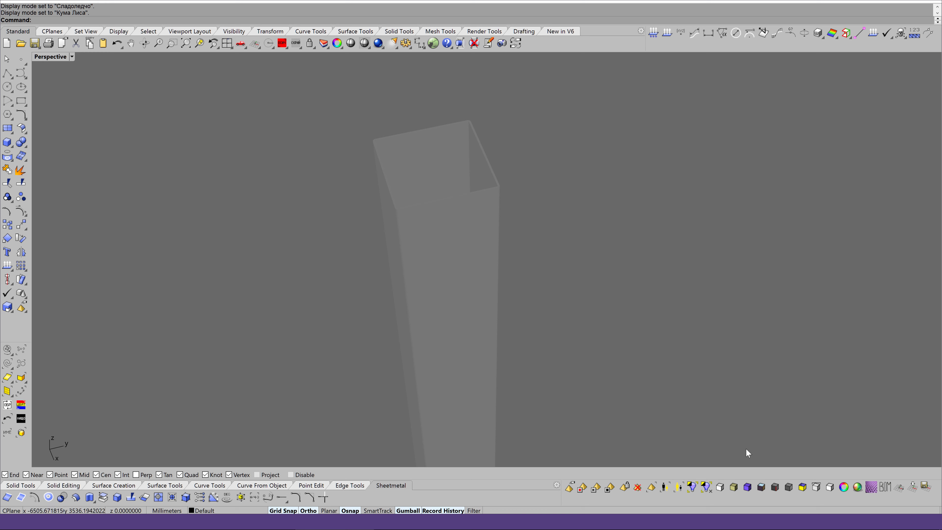
pyautogui.click(734, 487)
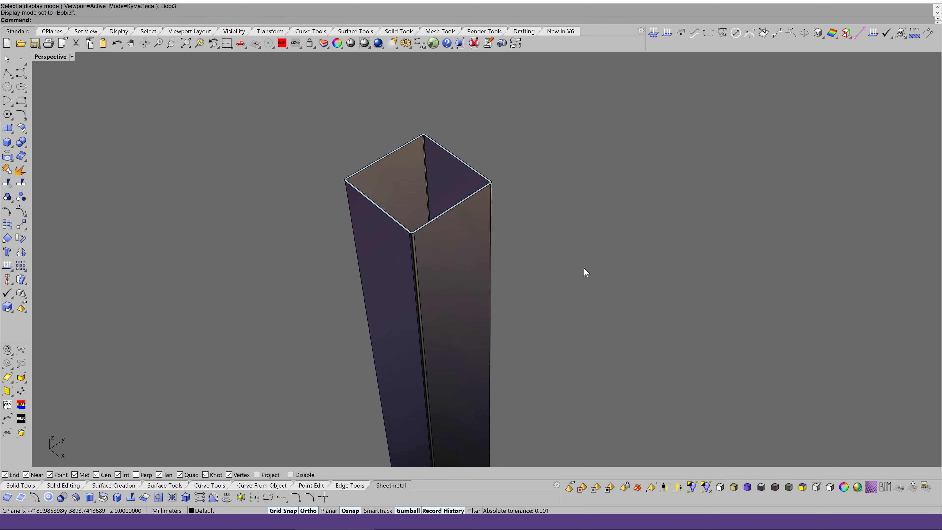
pyautogui.scroll(-3, 584, 269)
pyautogui.scroll(-2, 584, 269)
pyautogui.scroll(-3, 584, 269)
pyautogui.scroll(-3, 584, 269)
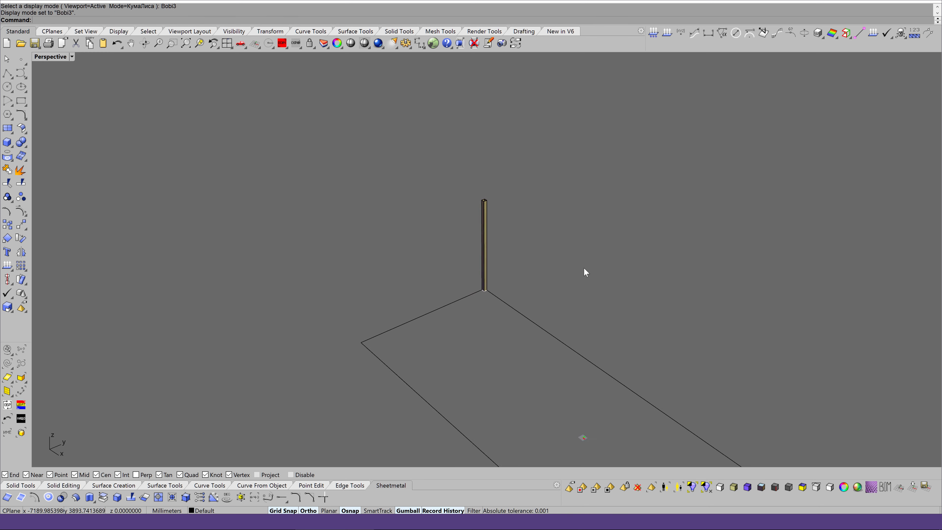
pyautogui.press('Left')
pyautogui.press('Left')
pyautogui.press('Left')
pyautogui.press('Left')
pyautogui.press('Left')
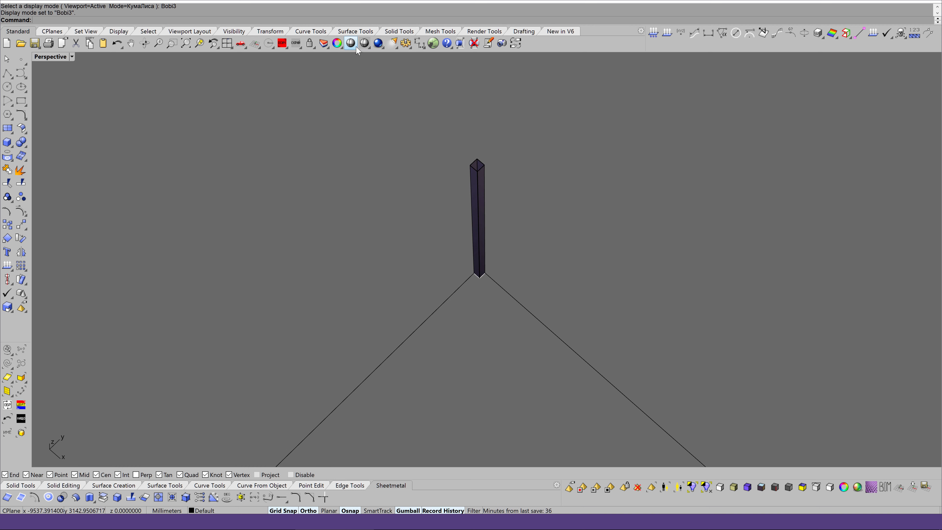
# Step: Return the Perspective viewport to plain Shaded display
pyautogui.click(355, 47)
pyautogui.scroll(2, 594, 156)
pyautogui.scroll(3, 608, 162)
pyautogui.scroll(3, 608, 162)
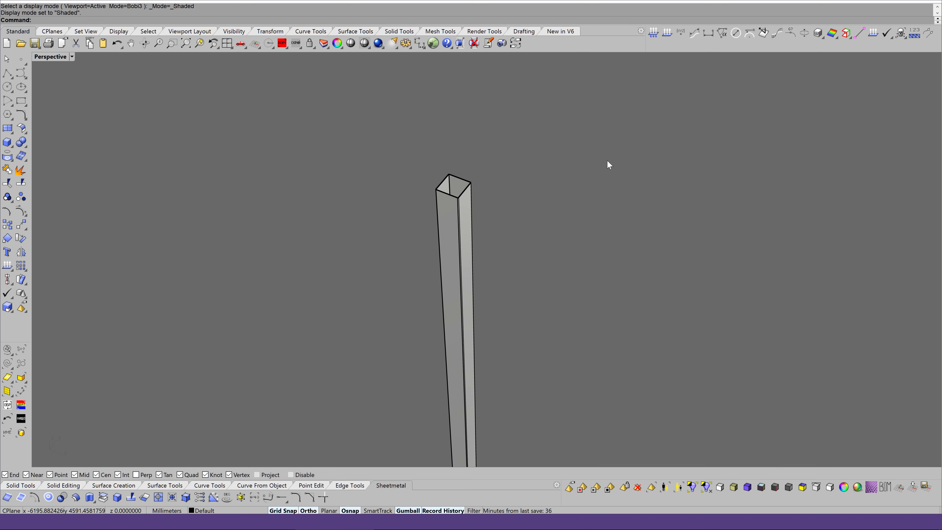
pyautogui.scroll(-3, 608, 162)
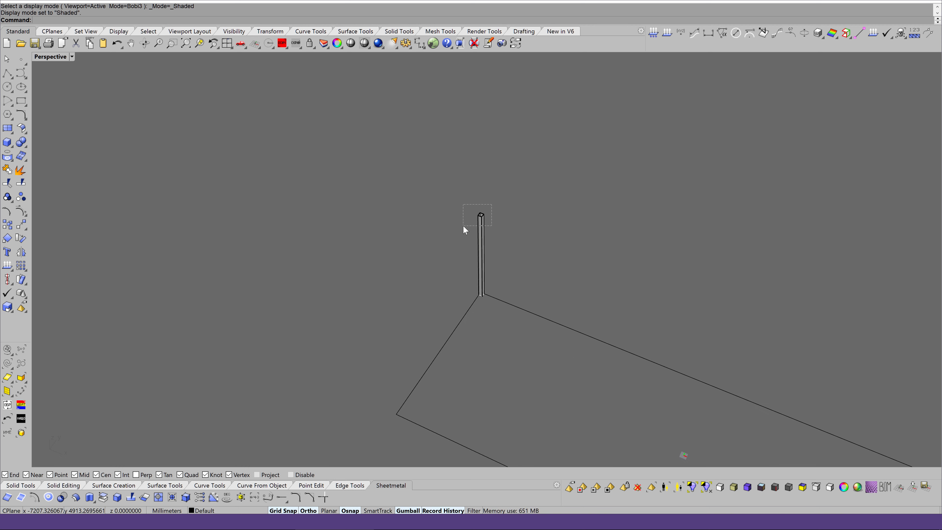
# Step: Crossing-select the 2800 mm post and start a Copy of it
pyautogui.moveTo(492, 204); pyautogui.dragTo(464, 226)
pyautogui.press('Left')
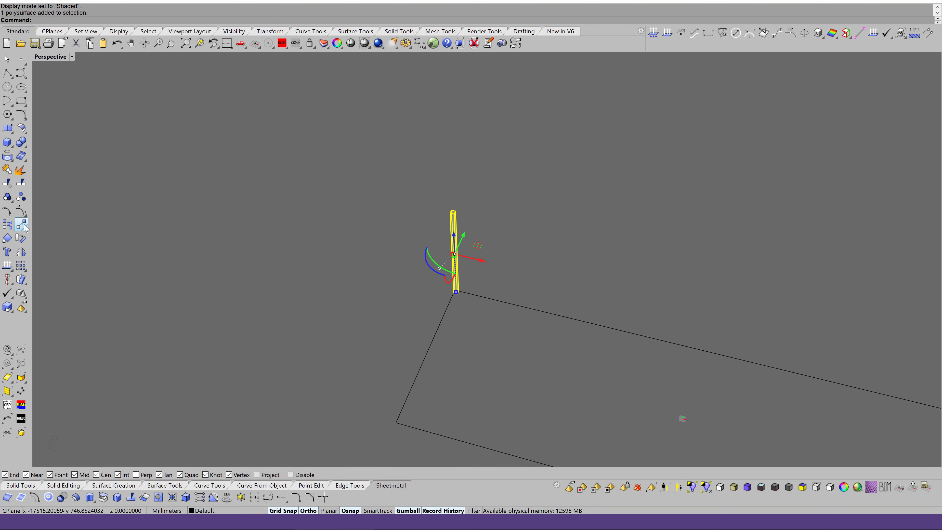
pyautogui.click(21, 224)
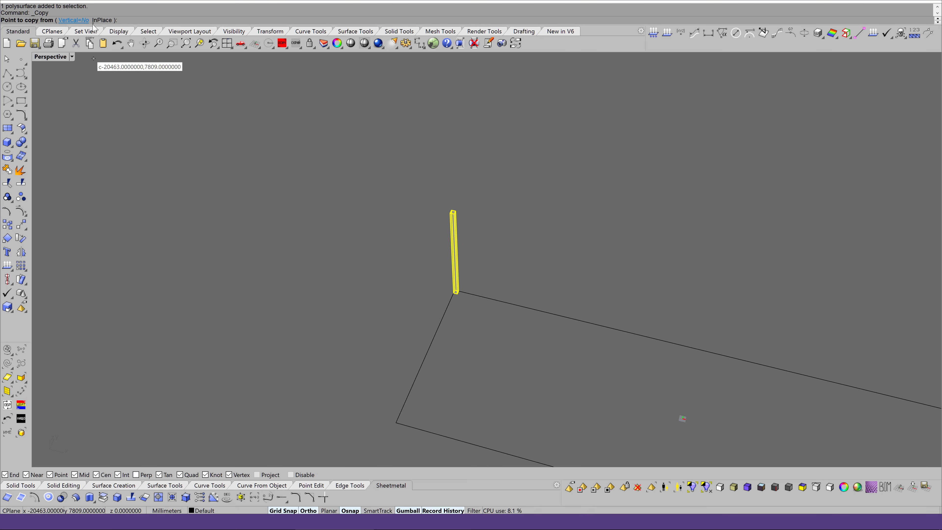
# Step: Copy the post from its bottom-edge midpoint to the back edge's midpoint
pyautogui.scroll(2, 561, 336)
pyautogui.scroll(2, 561, 336)
pyautogui.scroll(2, 561, 336)
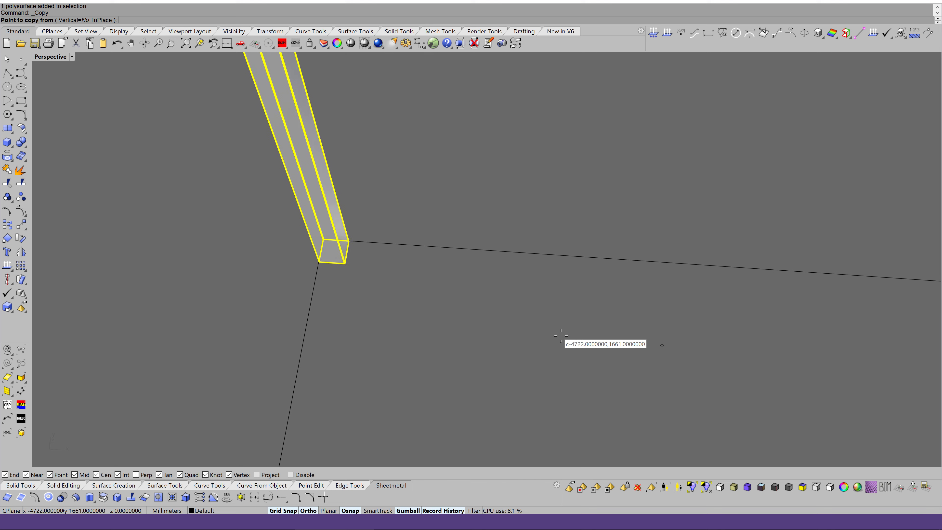
pyautogui.scroll(1, 561, 336)
pyautogui.scroll(2, 559, 333)
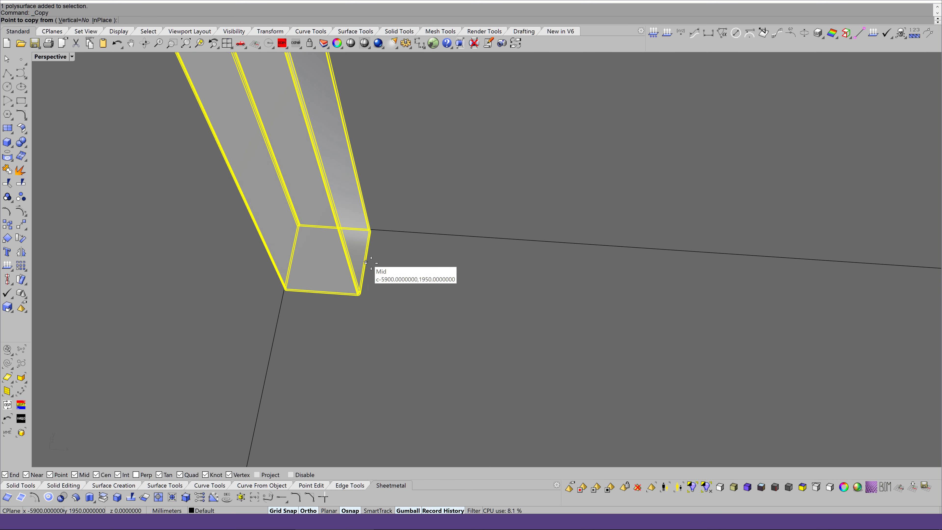
pyautogui.click(365, 261)
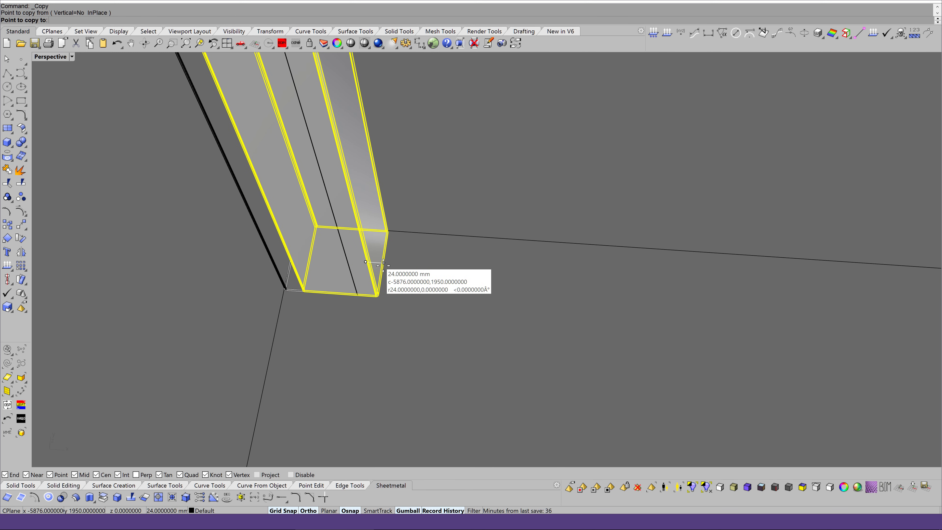
pyautogui.scroll(-1, 383, 262)
pyautogui.scroll(-3, 386, 263)
pyautogui.scroll(-2, 389, 264)
pyautogui.scroll(-2, 394, 265)
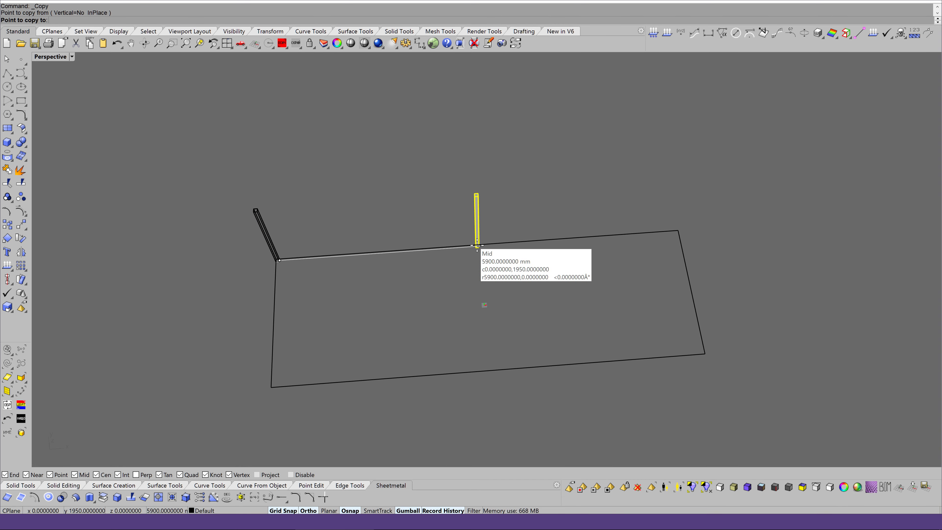
pyautogui.click(477, 246)
pyautogui.press('Return')
# Step: Purge the copy's history and move it 2000 mm left along the edge
pyautogui.click(479, 221)
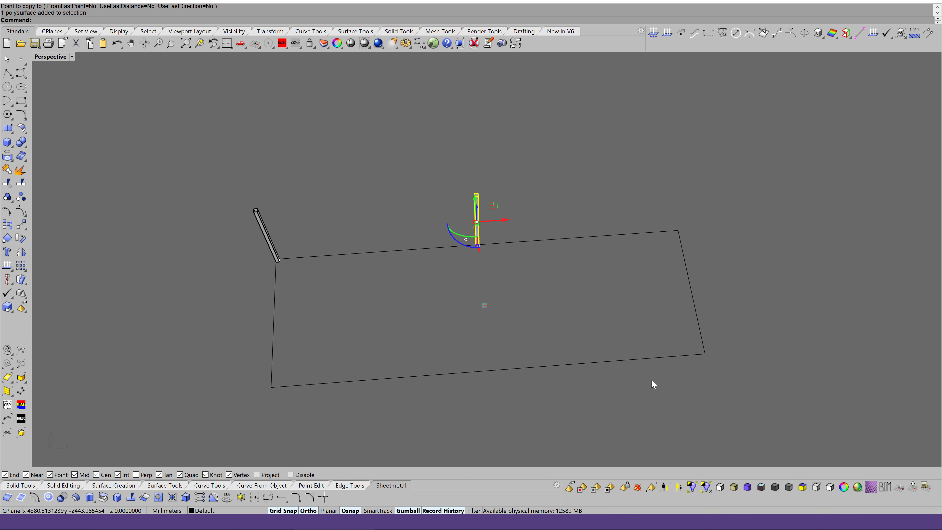
pyautogui.scroll(1, 656, 438)
pyautogui.click(637, 488)
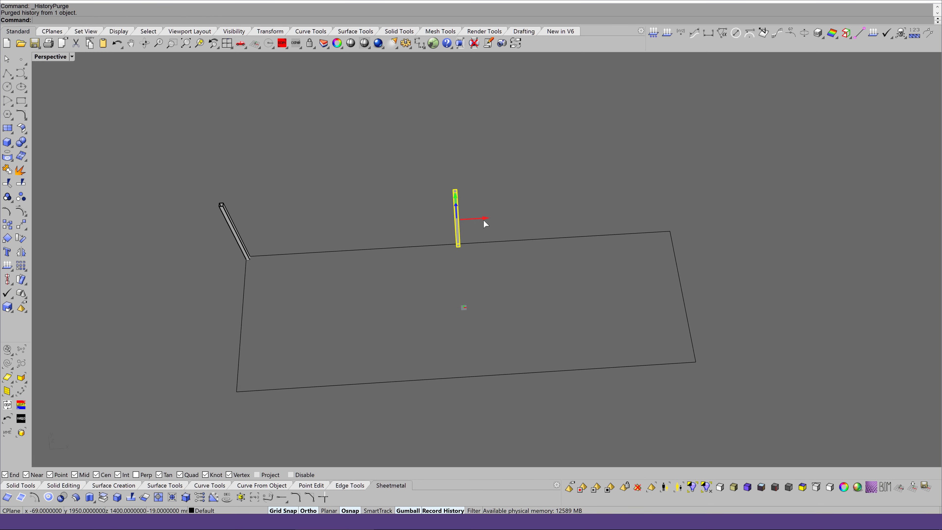
pyautogui.moveTo(485, 223); pyautogui.dragTo(473, 224)
pyautogui.write('2000')
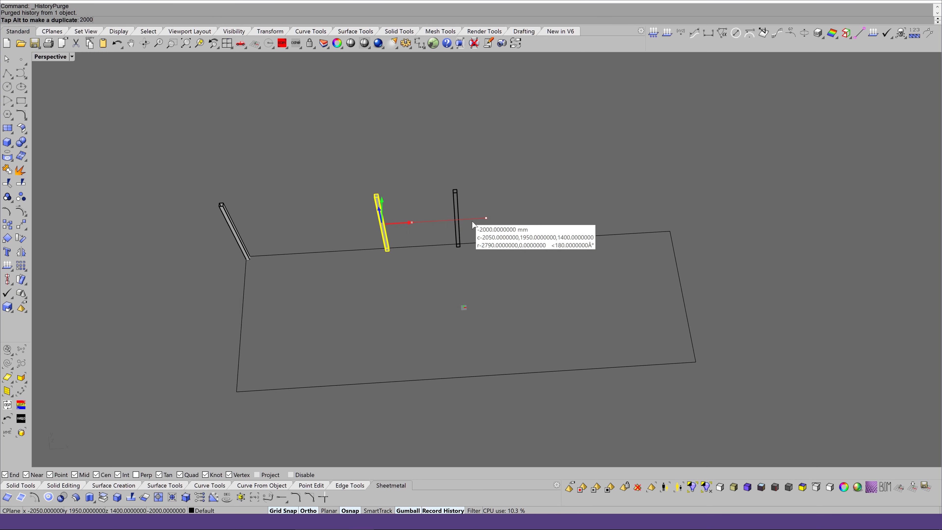
pyautogui.press('Return')
pyautogui.press('Down')
pyautogui.press('Down')
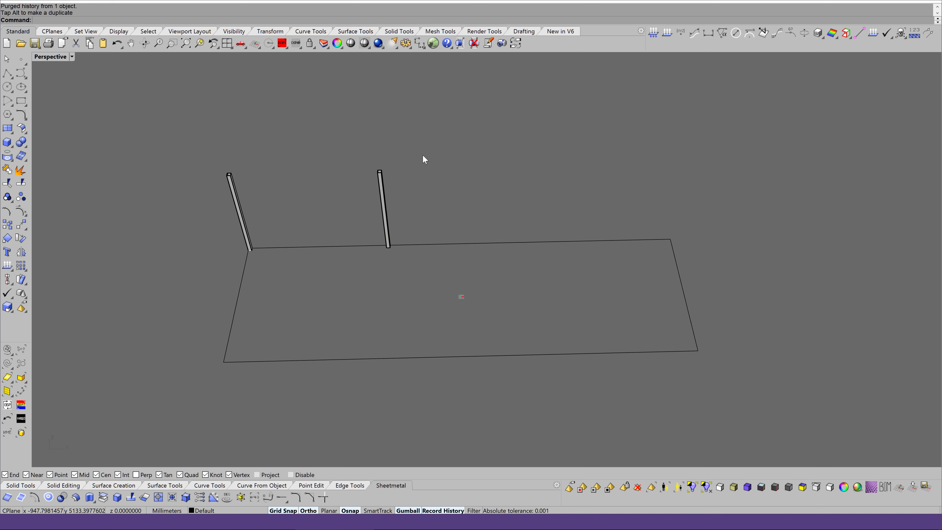
pyautogui.press('Down')
# Step: Mirror the two posts across the Y axis, giving four on the back edge
pyautogui.moveTo(237, 178); pyautogui.dragTo(237, 179)
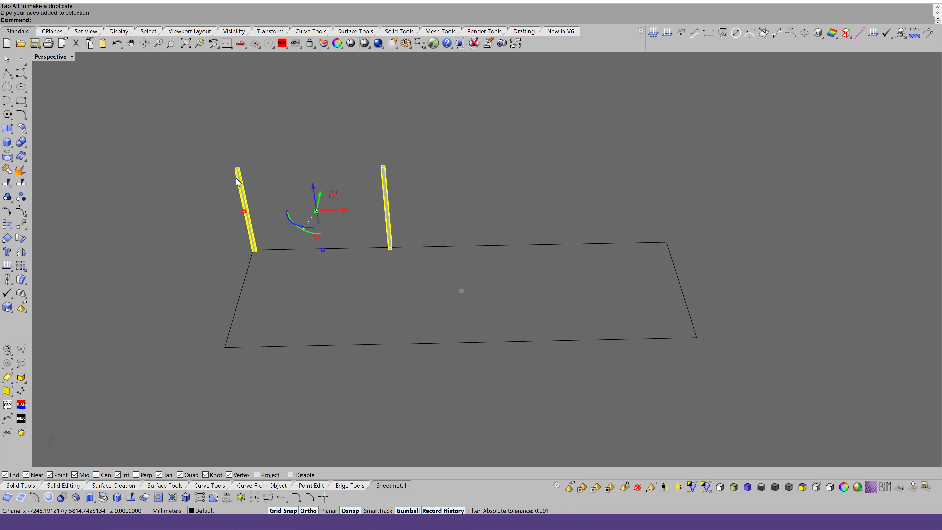
pyautogui.click(24, 247)
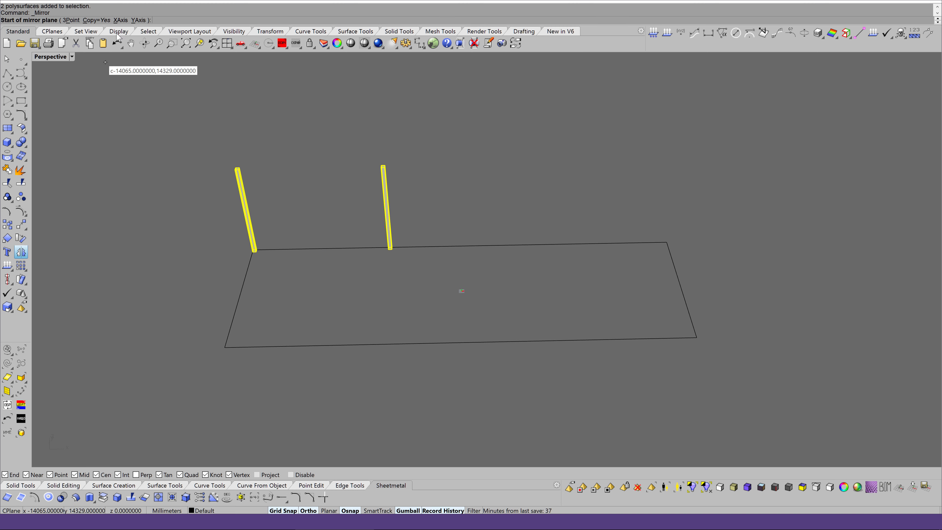
pyautogui.click(137, 20)
pyautogui.moveTo(456, 94); pyautogui.dragTo(482, 161, button='right')
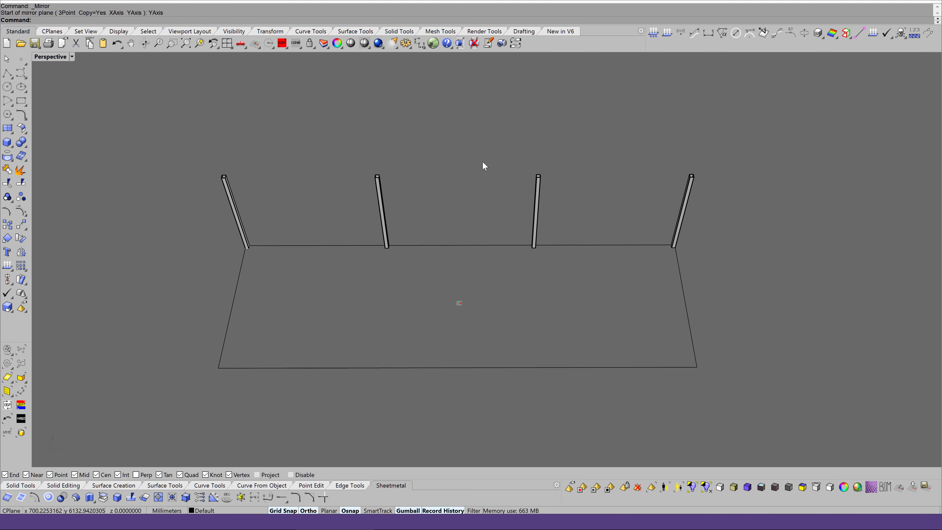
pyautogui.moveTo(548, 193); pyautogui.dragTo(630, 188, button='right')
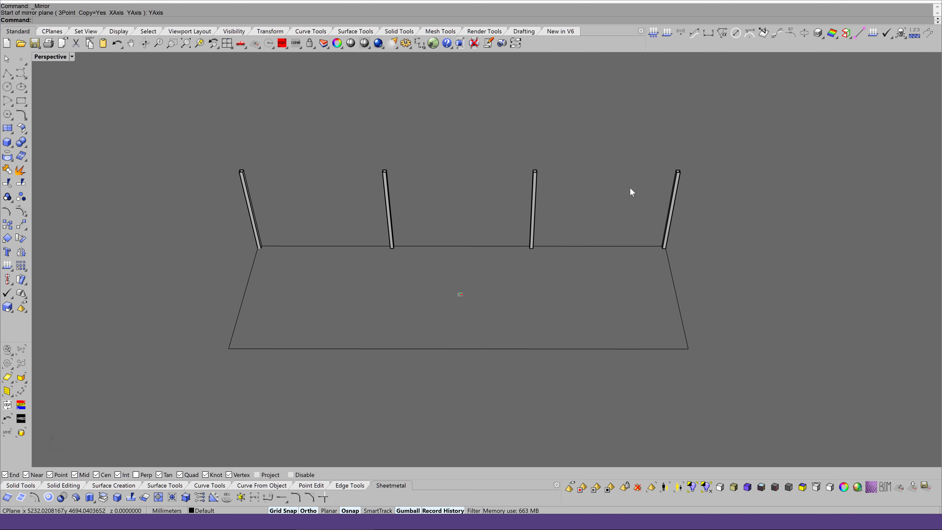
# Step: Mirror all four posts across the X axis onto the opposite edge
pyautogui.moveTo(216, 182); pyautogui.dragTo(250, 193)
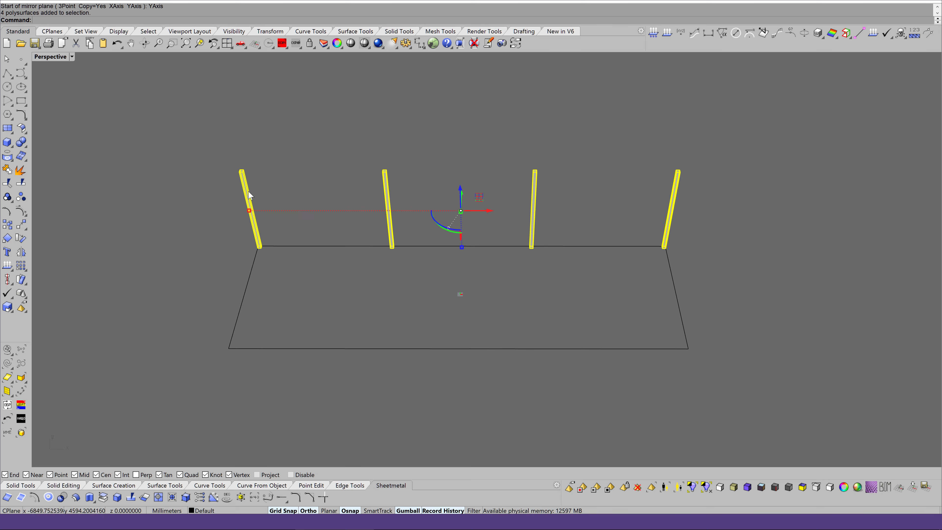
pyautogui.moveTo(251, 193); pyautogui.dragTo(45, 246, button='right')
pyautogui.click(21, 253)
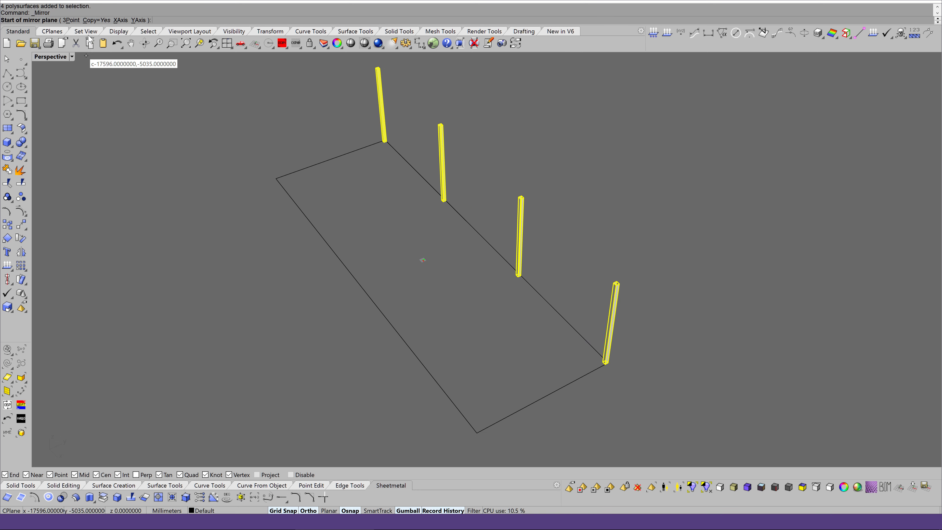
pyautogui.click(121, 20)
pyautogui.moveTo(334, 193)
pyautogui.mouseDown(button='right')
pyautogui.moveTo(391, 148)
pyautogui.moveTo(437, 175)
pyautogui.mouseUp(button='right')
pyautogui.click(400, 149)
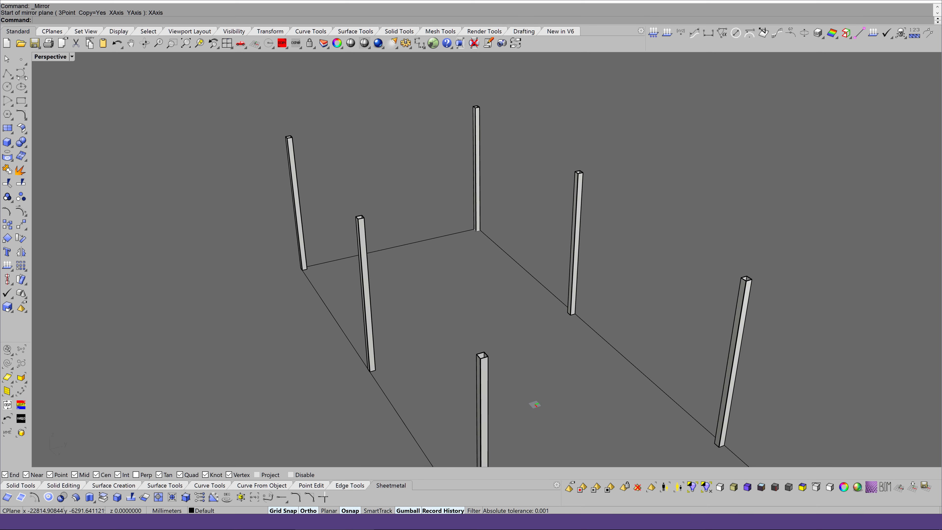
# Step: Draw a polyline starting at a post-top edge's midpoint at 2800 mm height
pyautogui.click(7, 76)
pyautogui.scroll(2, 636, 164)
pyautogui.scroll(5, 637, 164)
pyautogui.scroll(3, 637, 164)
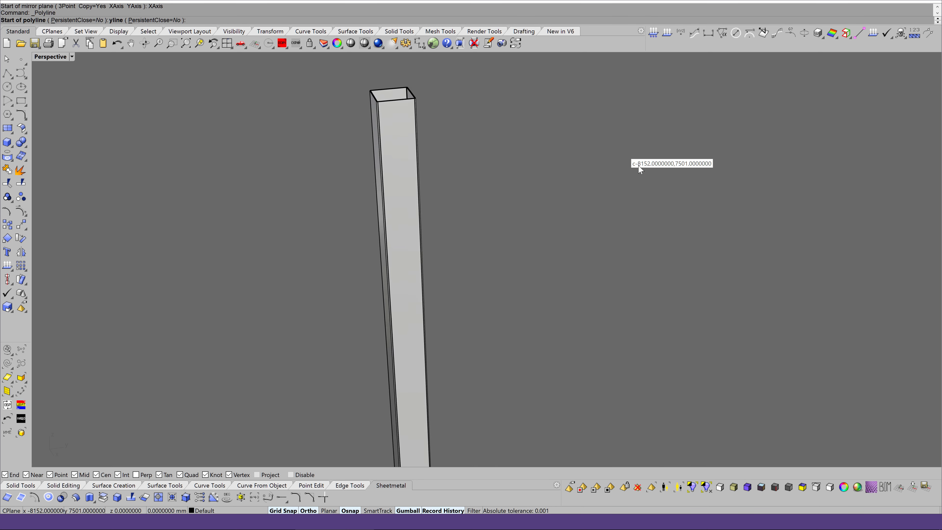
pyautogui.scroll(3, 639, 167)
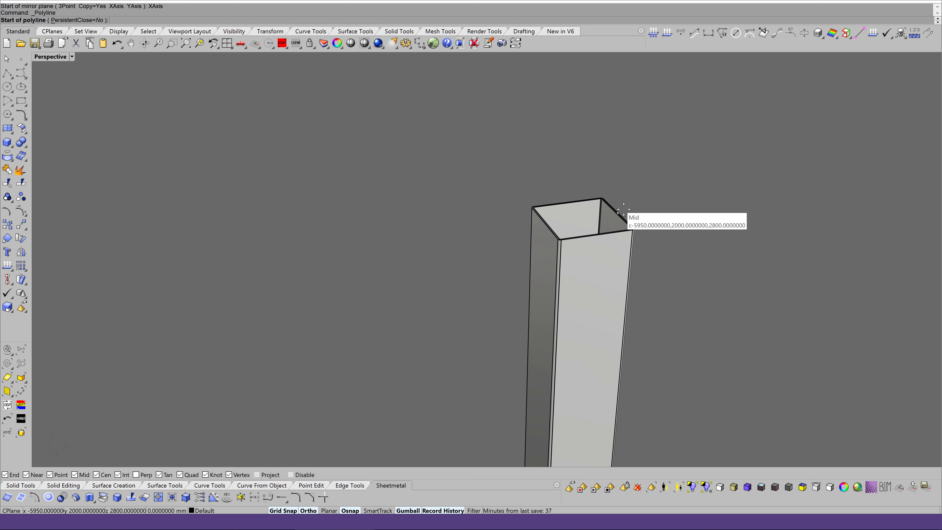
pyautogui.click(624, 209)
pyautogui.scroll(-5, 627, 210)
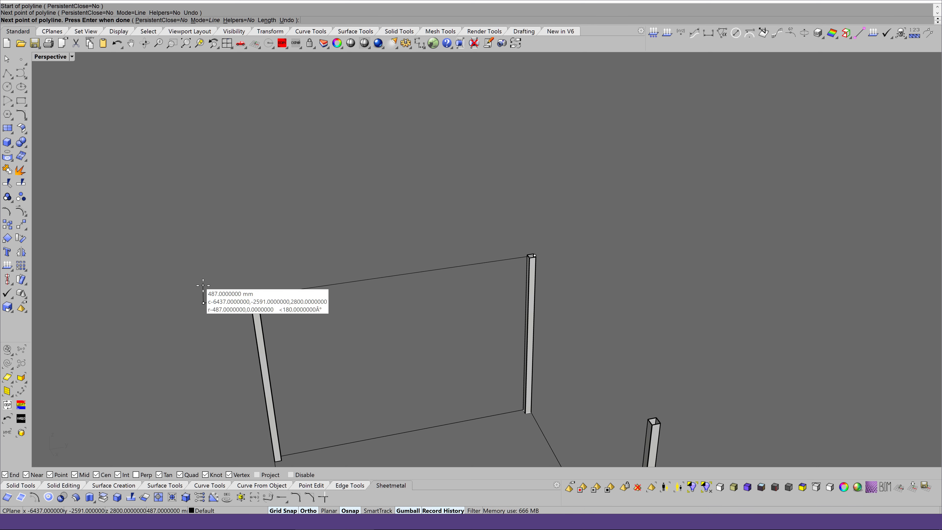
pyautogui.press('Return')
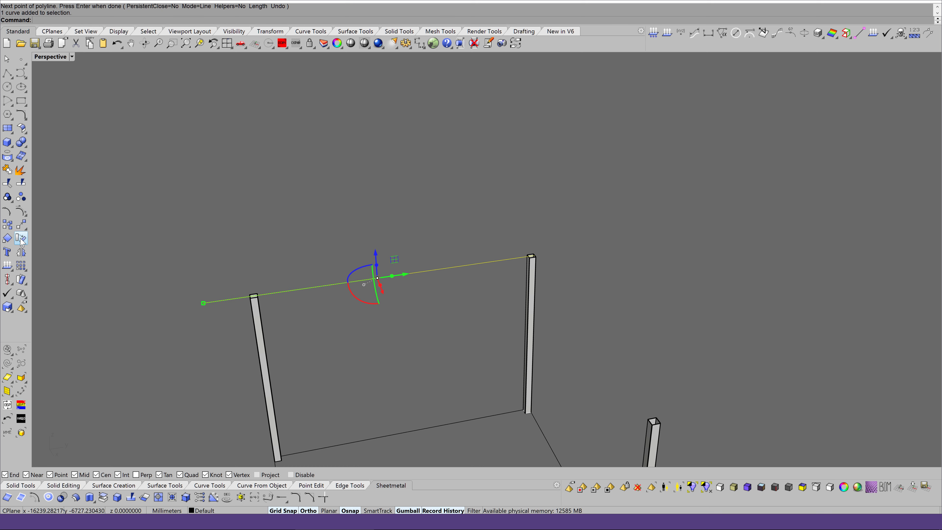
# Step: Rotate3D the line 5° about the post-top edge so it slopes
pyautogui.click(21, 239)
pyautogui.scroll(3, 604, 239)
pyautogui.scroll(3, 595, 221)
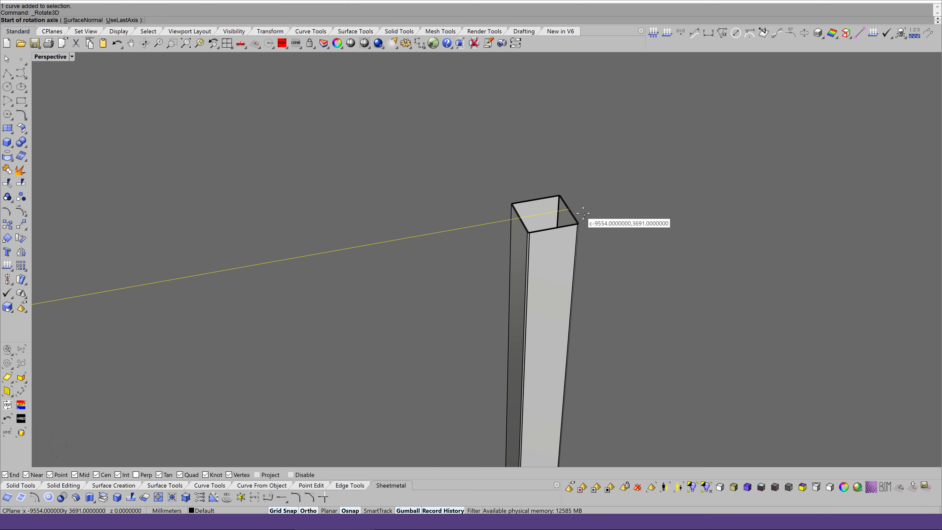
pyautogui.click(570, 208)
pyautogui.click(557, 123)
pyautogui.scroll(-3, 515, 227)
pyautogui.scroll(-2, 408, 267)
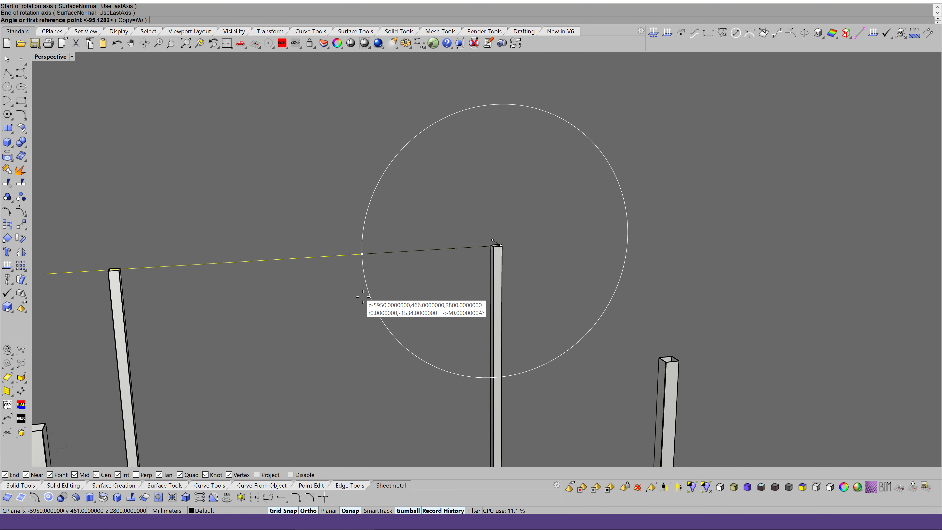
pyautogui.click(347, 297)
pyautogui.press('F8')
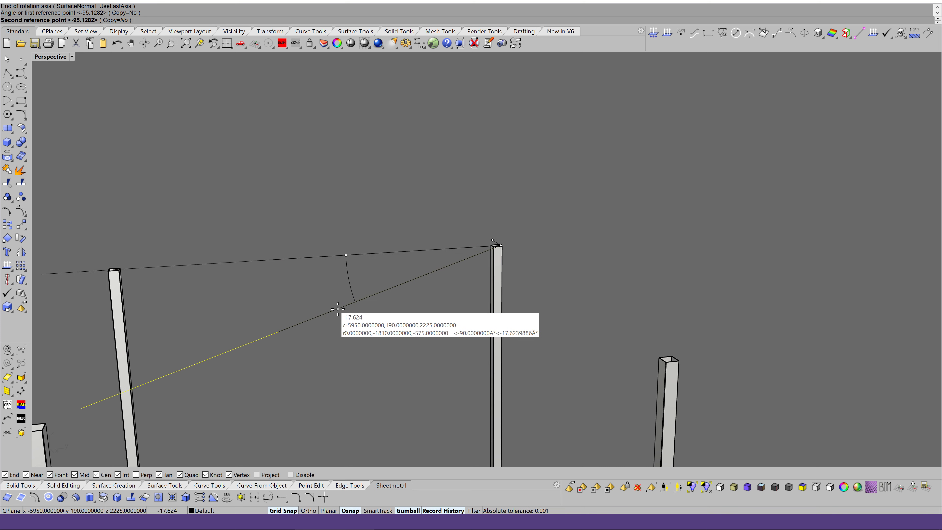
pyautogui.press('F8')
pyautogui.write('-5')
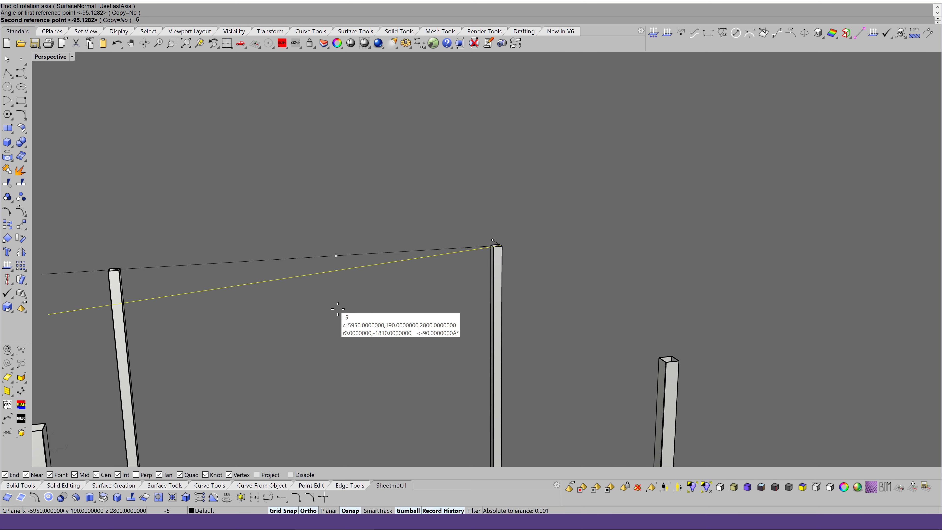
pyautogui.click(337, 309)
pyautogui.scroll(-10, 410, 306)
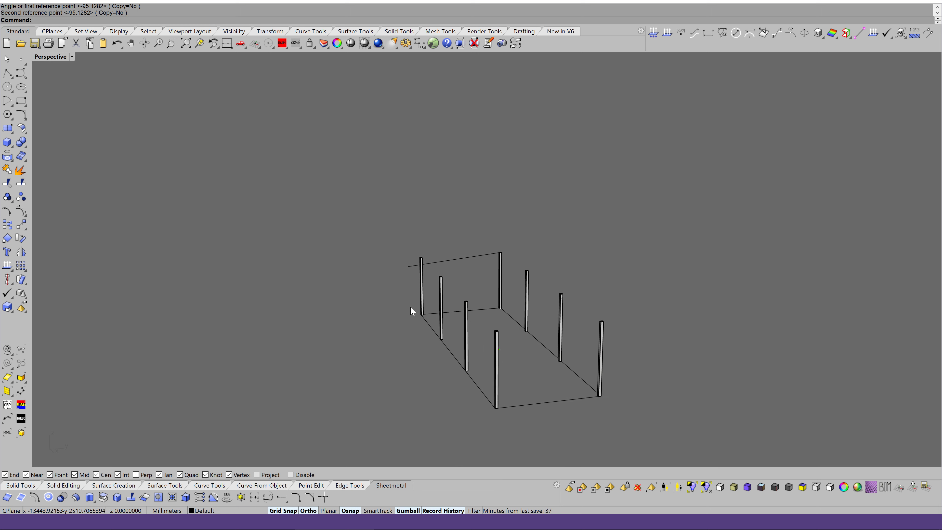
# Step: Select four posts and turn on their edit points
pyautogui.click(505, 359)
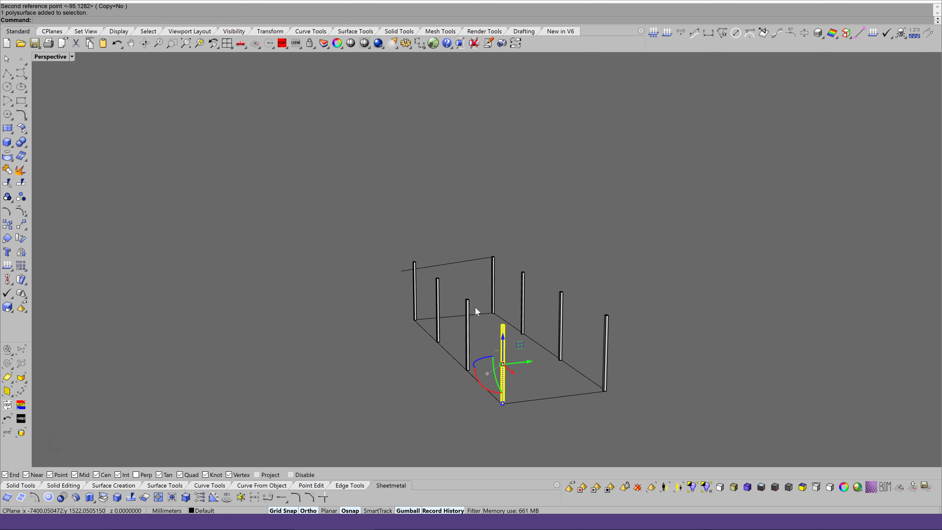
pyautogui.keyDown('shift'); pyautogui.click(468, 302); pyautogui.keyUp('shift')
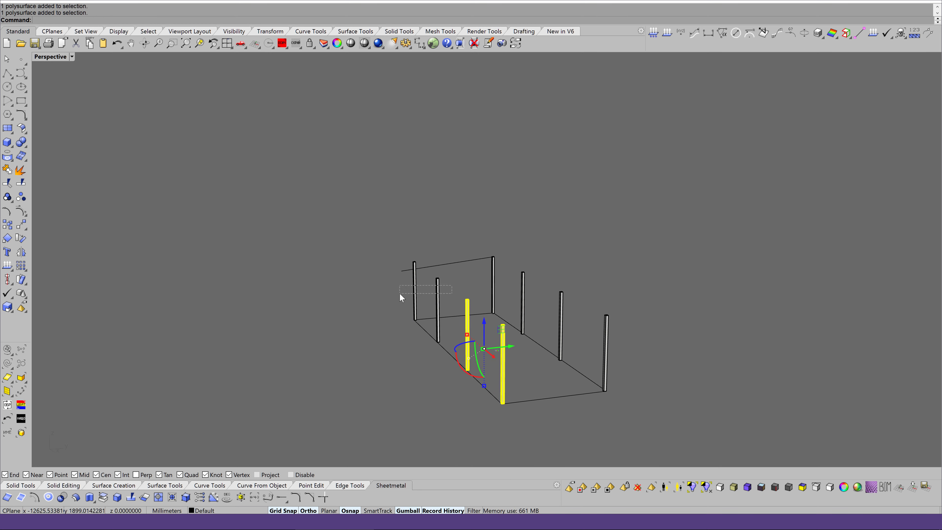
pyautogui.keyDown('shift'); pyautogui.moveTo(400, 293); pyautogui.dragTo(400, 293); pyautogui.keyUp('shift')
pyautogui.middleClick(453, 258)
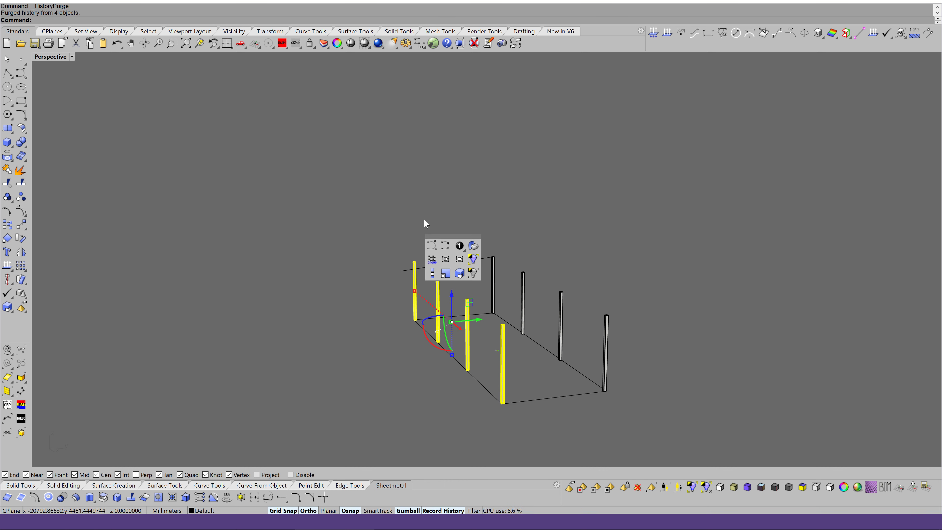
pyautogui.click(193, 497)
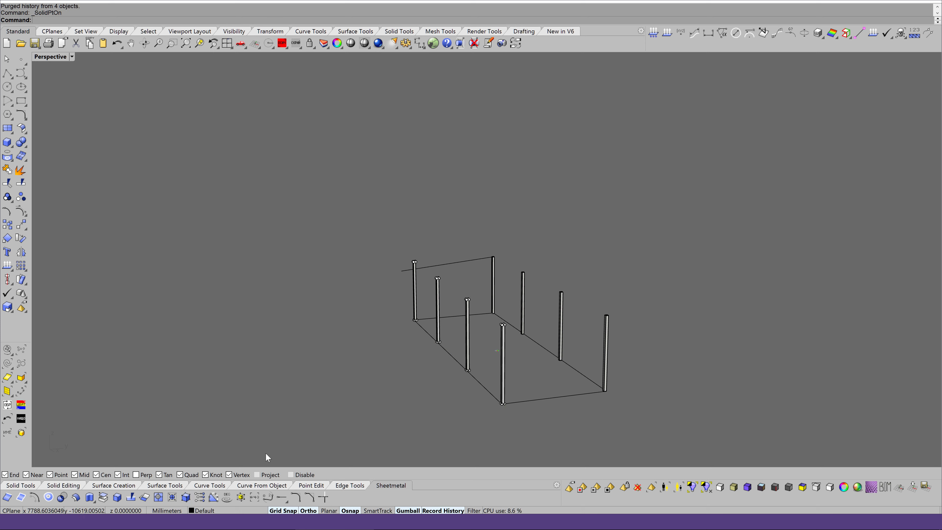
pyautogui.moveTo(267, 454); pyautogui.dragTo(350, 253, button='right')
# Step: Lower the column's top points 355 mm to a height of 2445 mm
pyautogui.moveTo(500, 297); pyautogui.dragTo(500, 296)
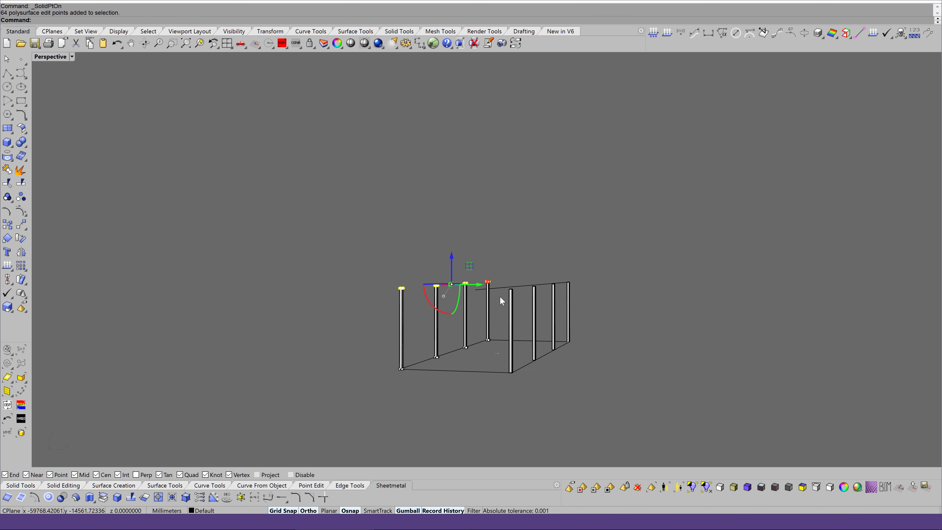
pyautogui.scroll(6, 500, 296)
pyautogui.scroll(3, 501, 301)
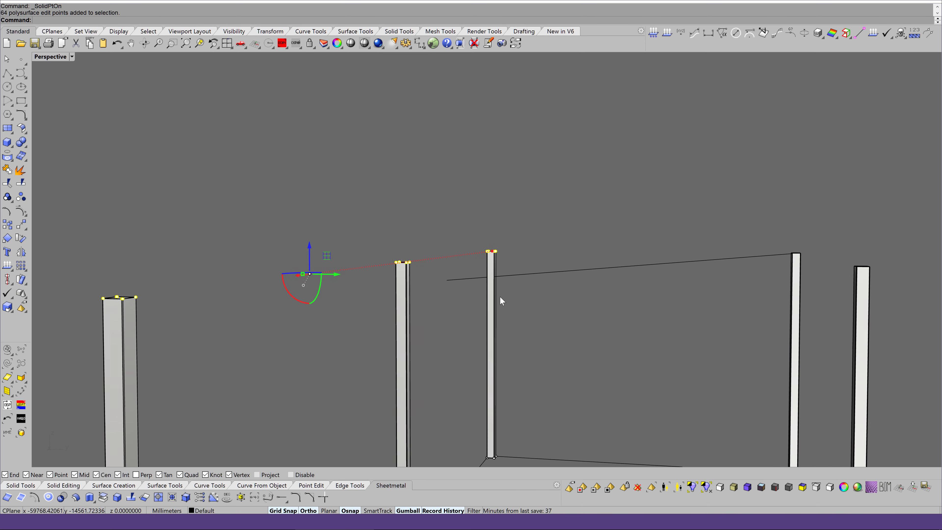
pyautogui.moveTo(329, 248); pyautogui.dragTo(332, 303)
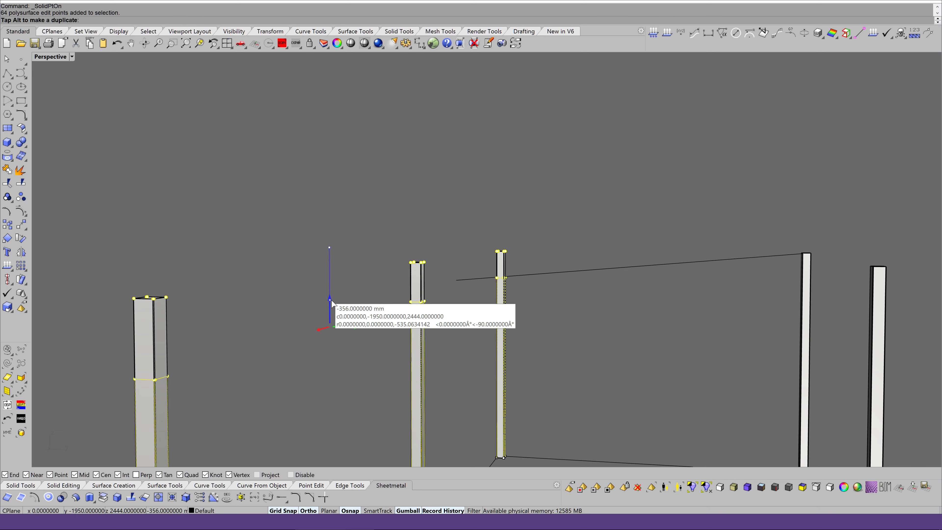
pyautogui.press('Left')
pyautogui.press('Left')
pyautogui.press('Left')
pyautogui.press('Left')
pyautogui.press('Left')
pyautogui.press('Left')
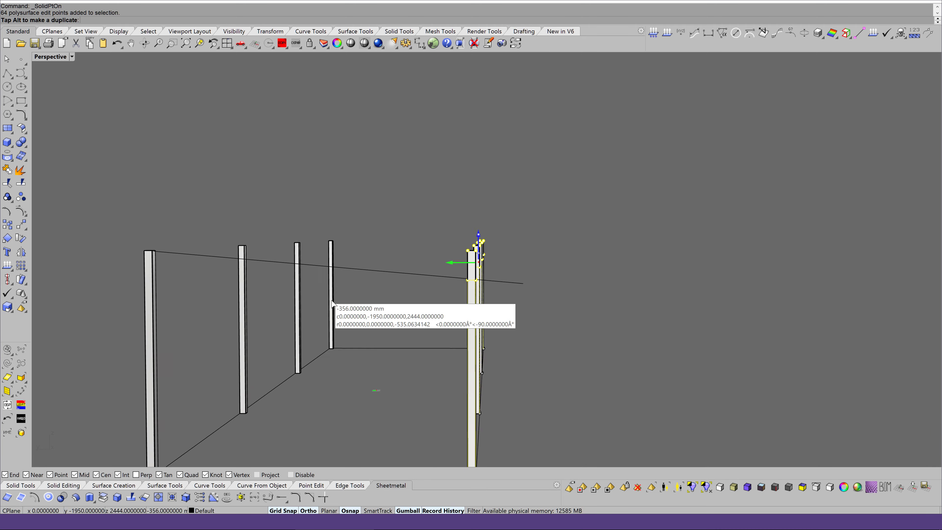
pyautogui.press('Left')
pyautogui.press('Left')
pyautogui.press('Left')
pyautogui.press('Left')
pyautogui.press('Left')
pyautogui.press('Left')
pyautogui.press('Left')
pyautogui.press('Left')
pyautogui.moveTo(332, 304)
pyautogui.mouseDown()
pyautogui.moveTo(438, 304)
pyautogui.moveTo(527, 248)
pyautogui.moveTo(536, 204)
pyautogui.moveTo(542, 224)
pyautogui.mouseUp()
pyautogui.press('Left')
pyautogui.press('Left')
pyautogui.press('Left')
pyautogui.press('Left')
pyautogui.press('Left')
pyautogui.press('Left')
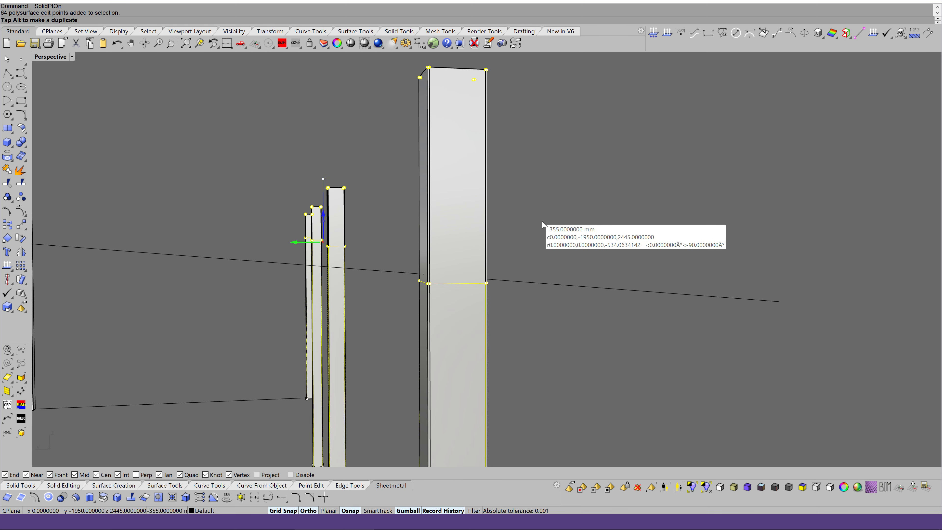
pyautogui.write('355')
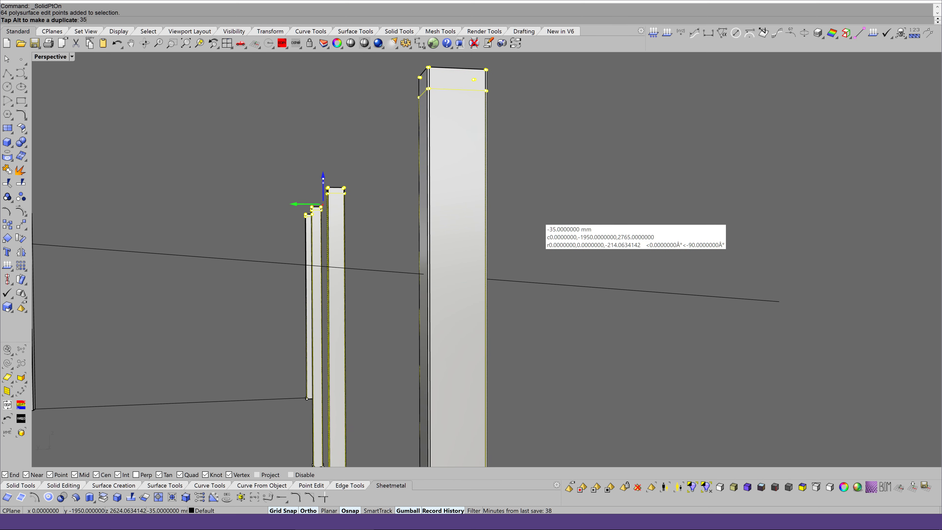
pyautogui.press('Left')
pyautogui.press('Left')
pyautogui.press('Left')
pyautogui.press('Left')
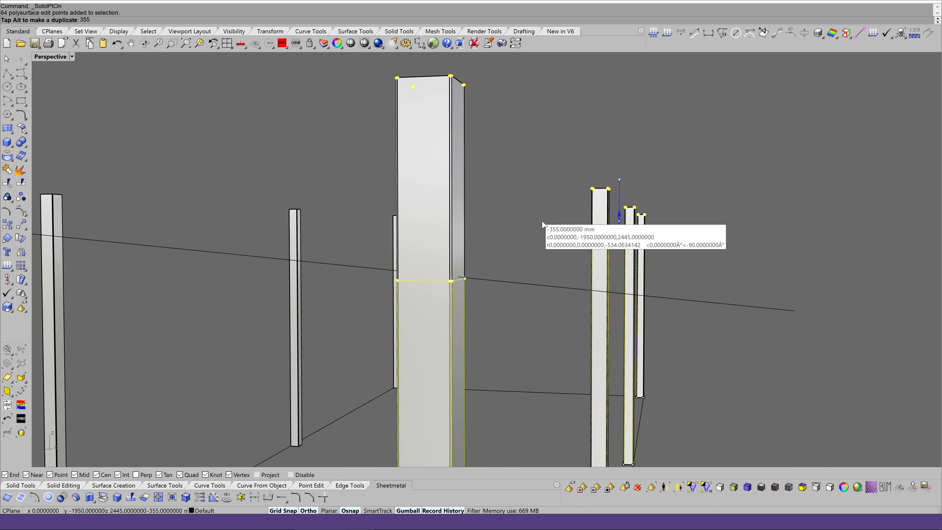
pyautogui.press('Return')
pyautogui.press('Escape')
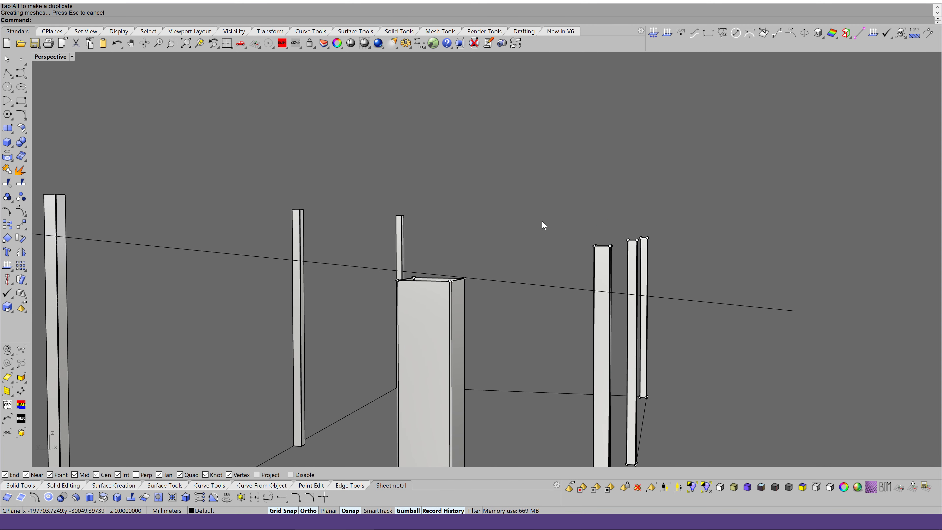
# Step: Delete the stray sloping line across the post tops
pyautogui.scroll(-3, 530, 251)
pyautogui.scroll(-3, 541, 241)
pyautogui.scroll(1, 541, 241)
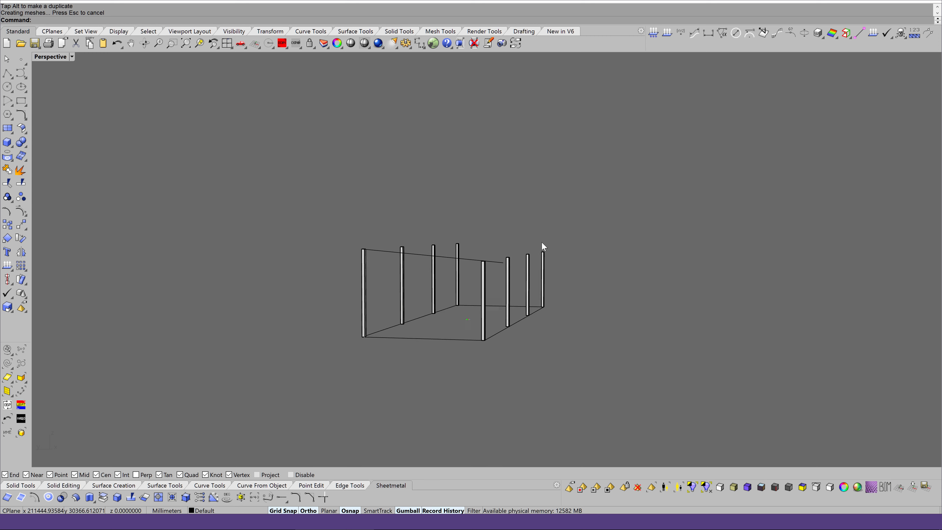
pyautogui.scroll(2, 482, 266)
pyautogui.click(481, 263)
pyautogui.press('Delete')
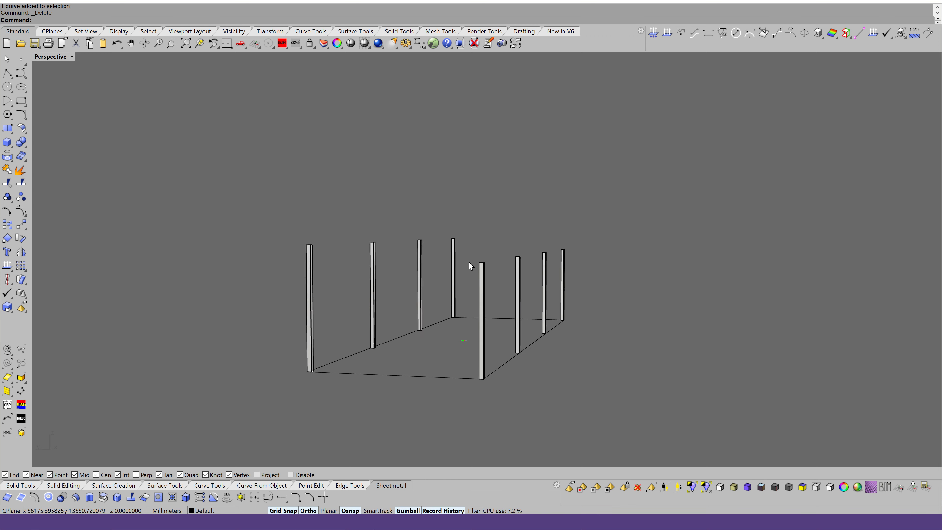
pyautogui.press('Left')
pyautogui.press('Left')
pyautogui.scroll(2, 469, 265)
pyautogui.scroll(3, 555, 188)
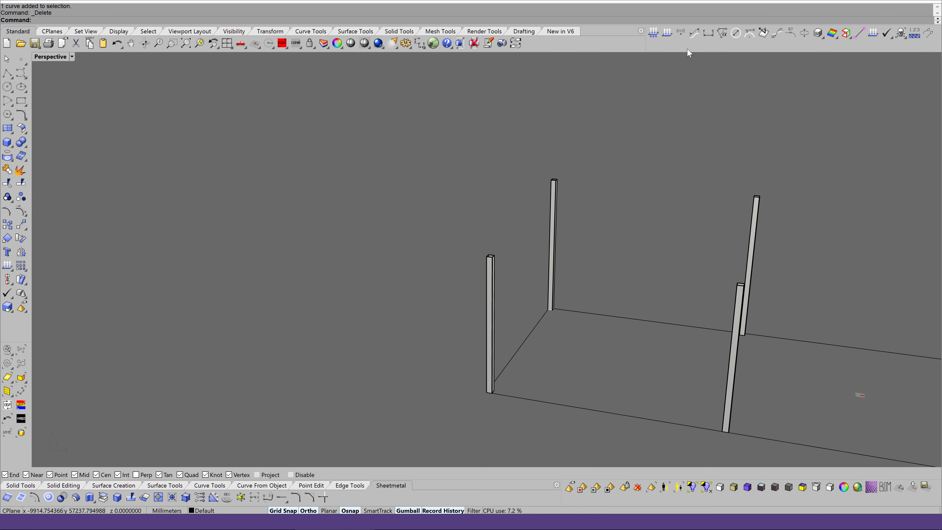
# Step: Measure a post's vertical corner edge to confirm it is 2445 mm long
pyautogui.click(694, 32)
pyautogui.scroll(2, 582, 221)
pyautogui.scroll(3, 581, 221)
pyautogui.scroll(3, 581, 220)
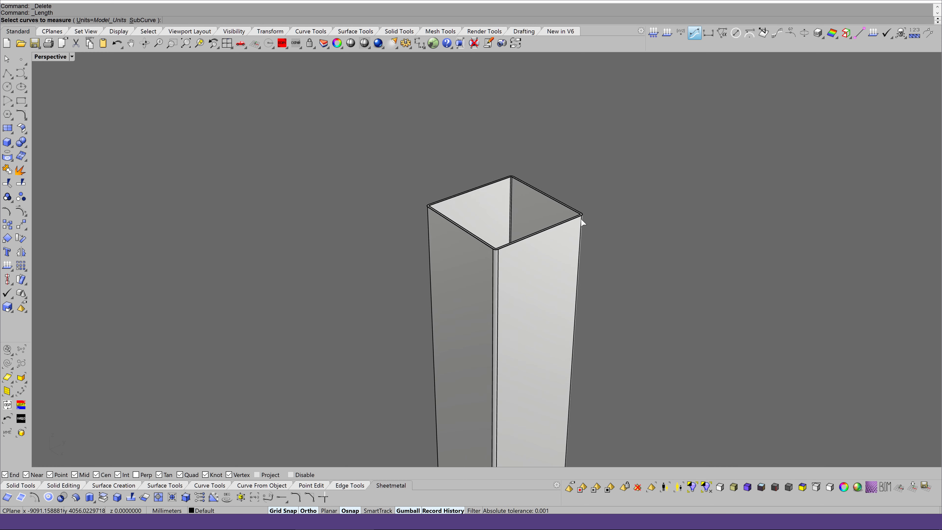
pyautogui.scroll(2, 538, 242)
pyautogui.click(494, 259)
pyautogui.press('Return')
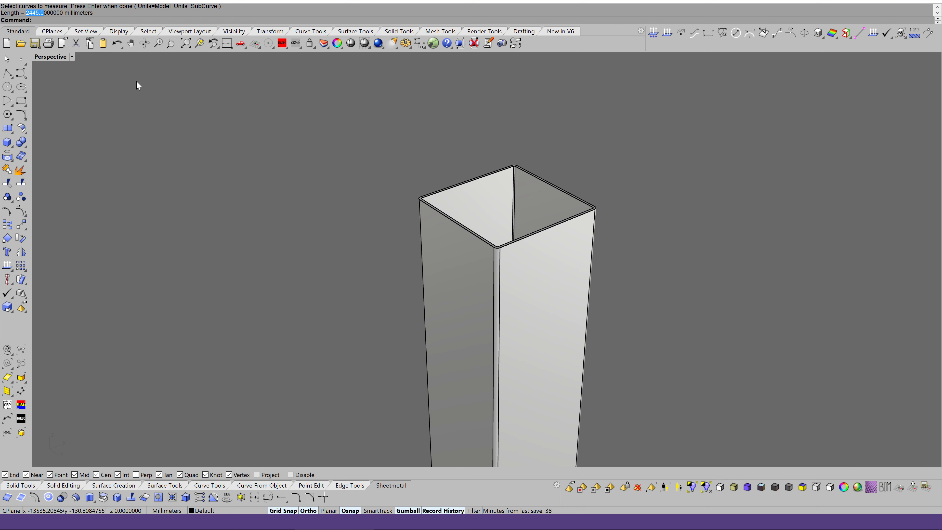
# Step: Orbit the view around the posts and begin a three-point construction plane
pyautogui.scroll(-1, 446, 196)
pyautogui.scroll(-3, 446, 196)
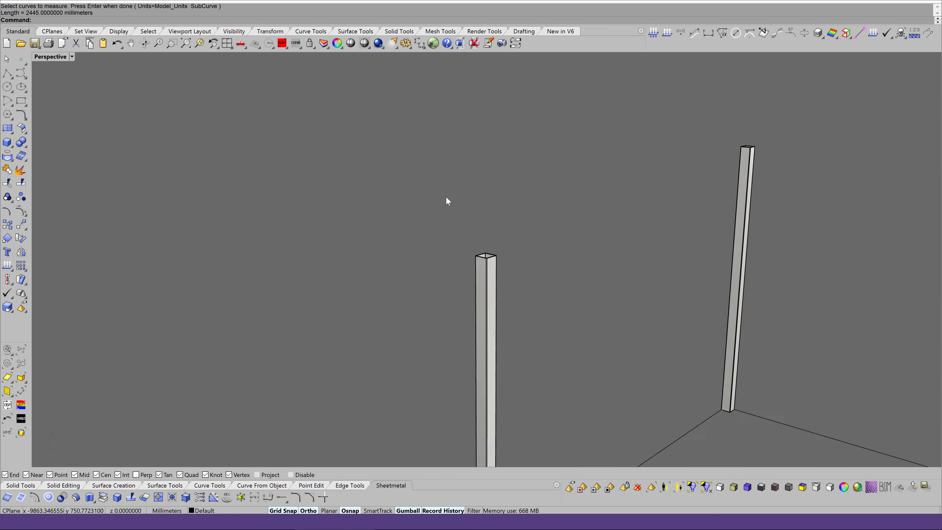
pyautogui.scroll(-2, 446, 196)
pyautogui.scroll(-2, 446, 196)
pyautogui.scroll(1, 601, 266)
pyautogui.scroll(1, 603, 256)
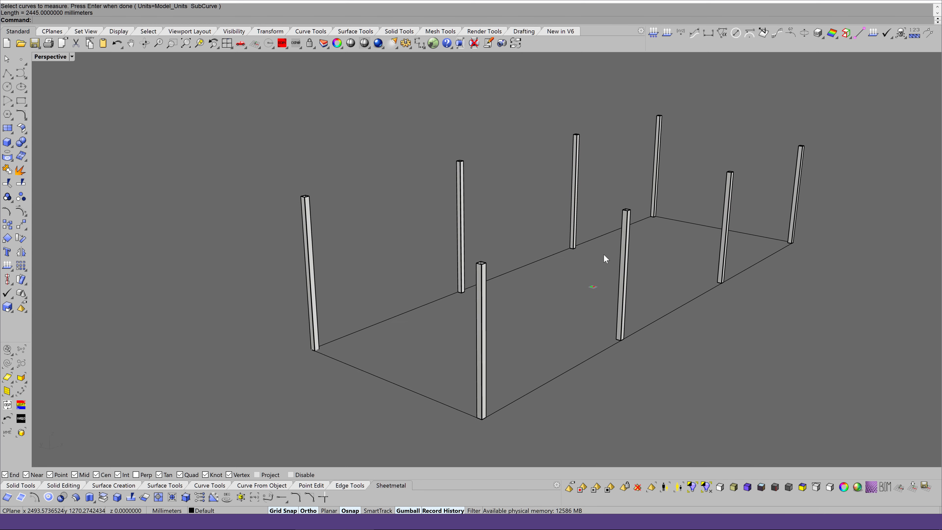
pyautogui.scroll(2, 604, 254)
pyautogui.press('Left')
pyautogui.press('Left')
pyautogui.press('Left')
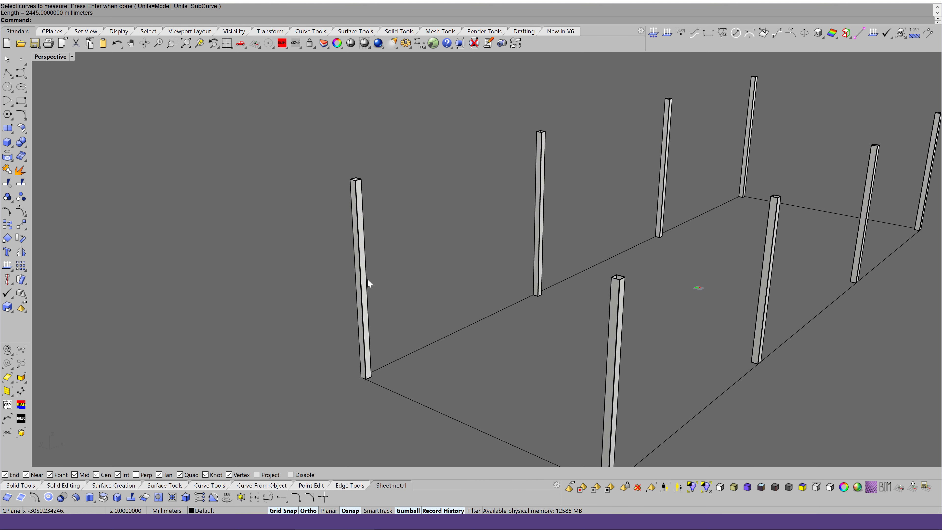
pyautogui.press('Left')
pyautogui.press('Left')
pyautogui.click(898, 487)
pyautogui.scroll(2, 616, 294)
# Step: Define a three-point construction plane at the nearer post's top rim corner
pyautogui.scroll(2, 617, 293)
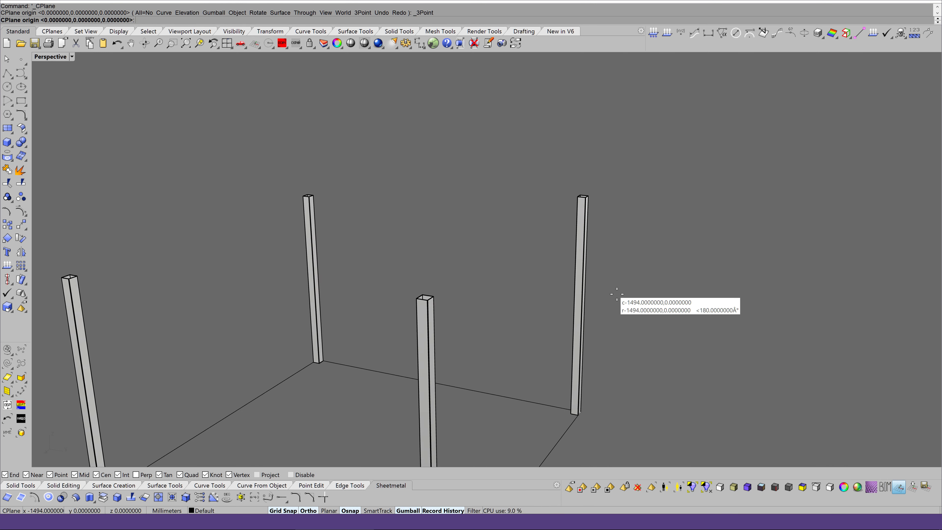
pyautogui.press('Right')
pyautogui.press('Right')
pyautogui.press('Right')
pyautogui.press('Right')
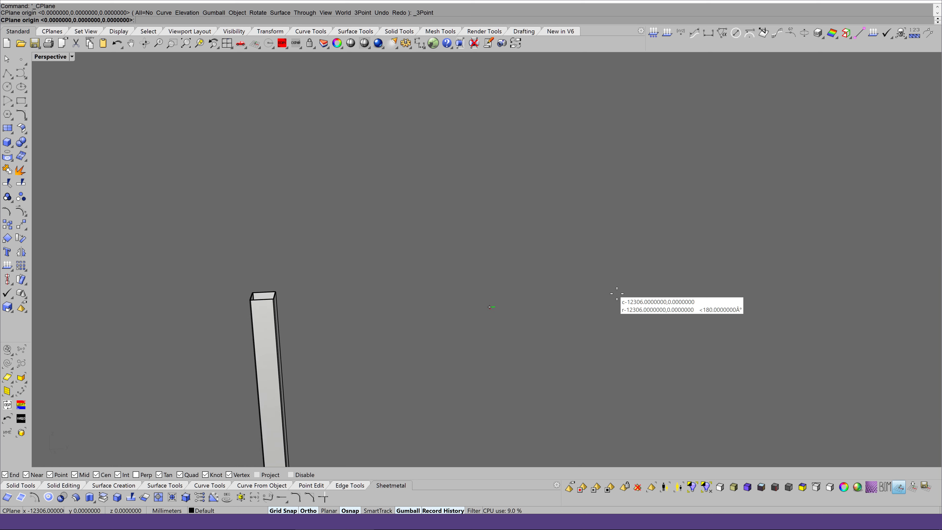
pyautogui.press('Right')
pyautogui.press('Right')
pyautogui.press('Down')
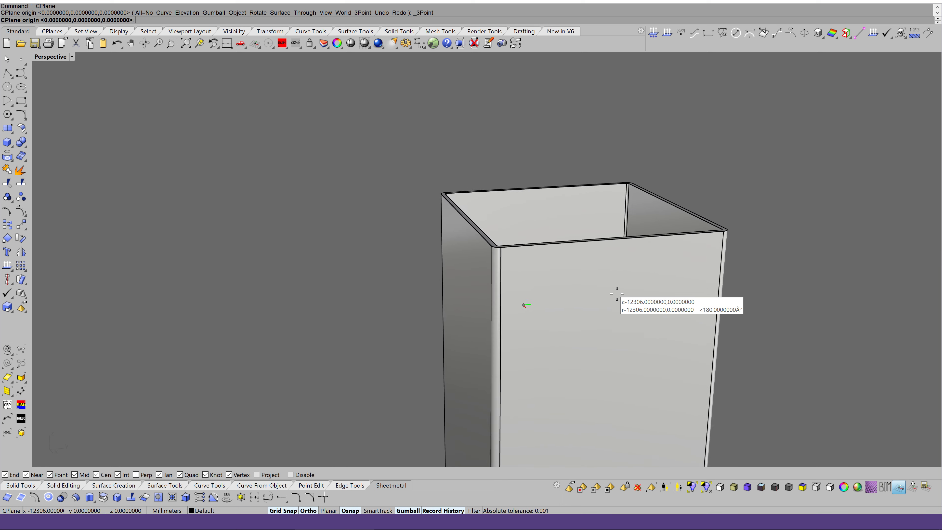
pyautogui.press('Down')
pyautogui.press('Down')
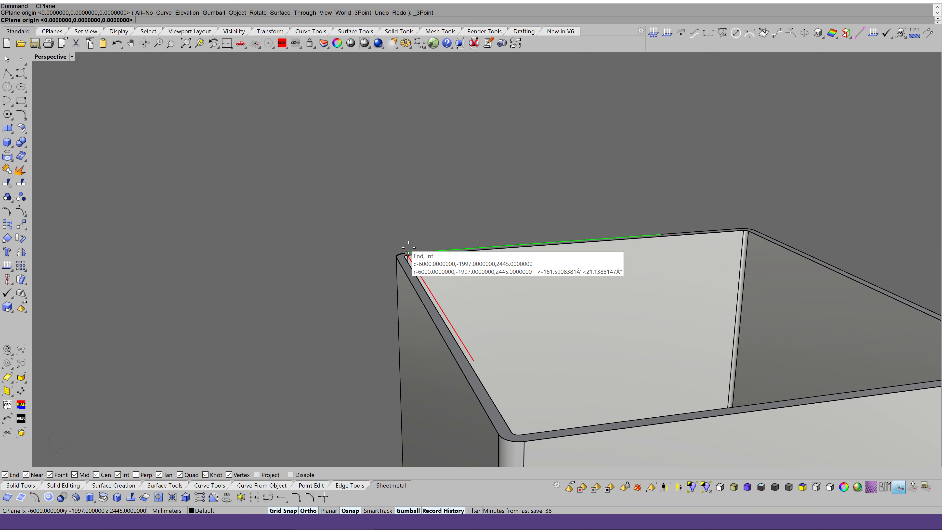
pyautogui.click(409, 247)
pyautogui.click(432, 251)
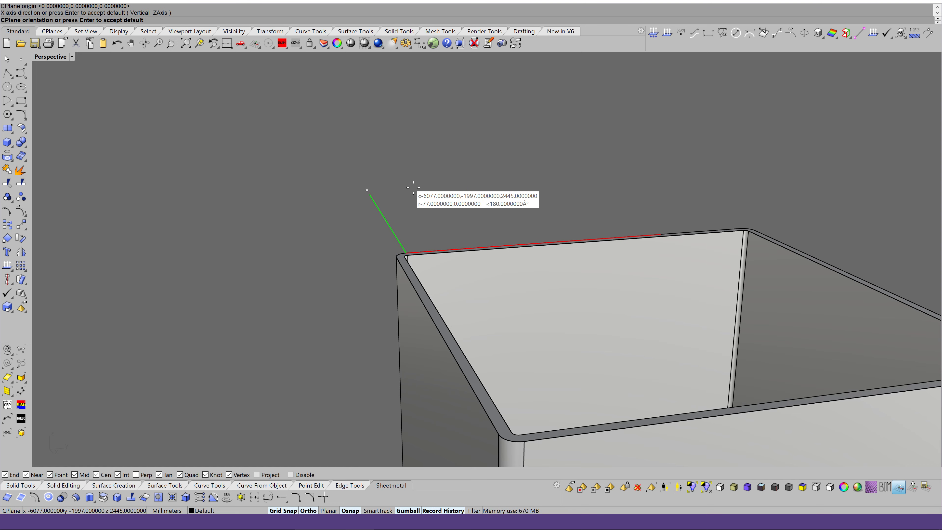
pyautogui.press('Left')
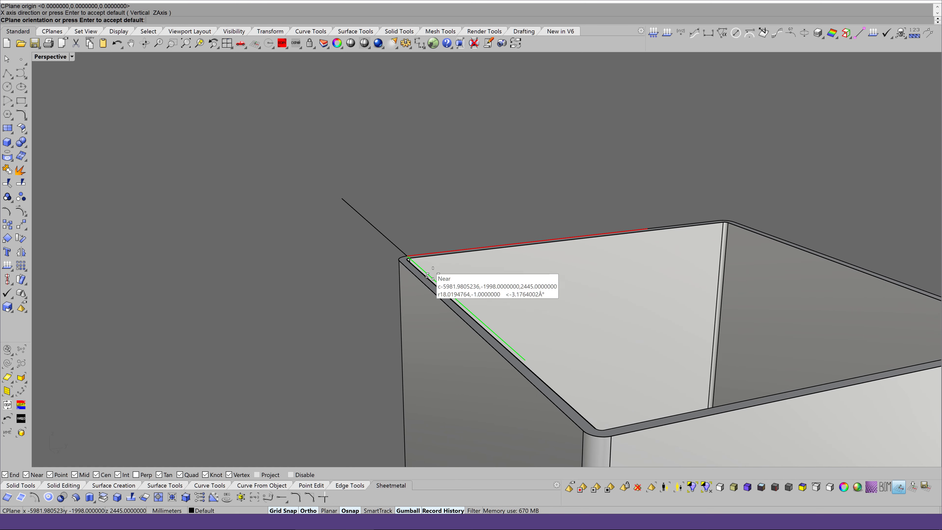
pyautogui.click(433, 283)
# Step: Set another construction plane with its origin on the post-top rim, default orientation
pyautogui.press('Left')
pyautogui.press('Left')
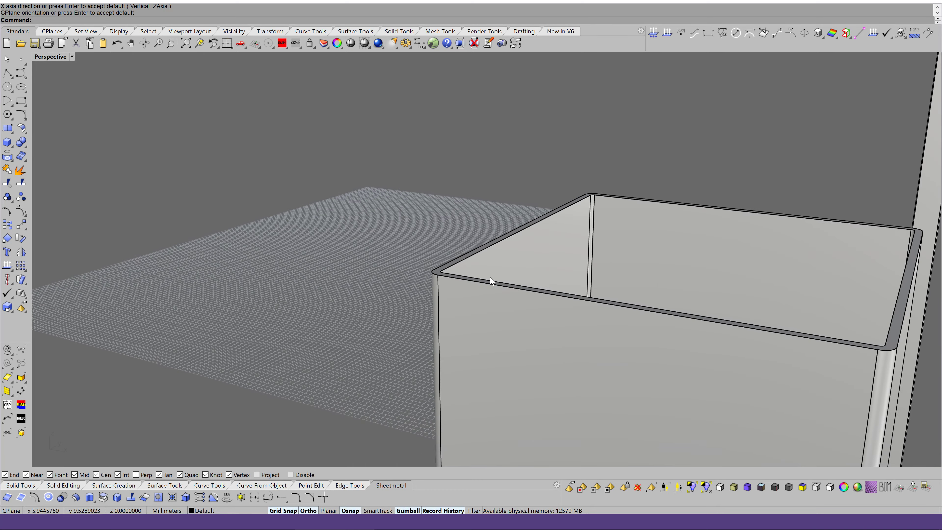
pyautogui.click(898, 487)
pyautogui.press('Left')
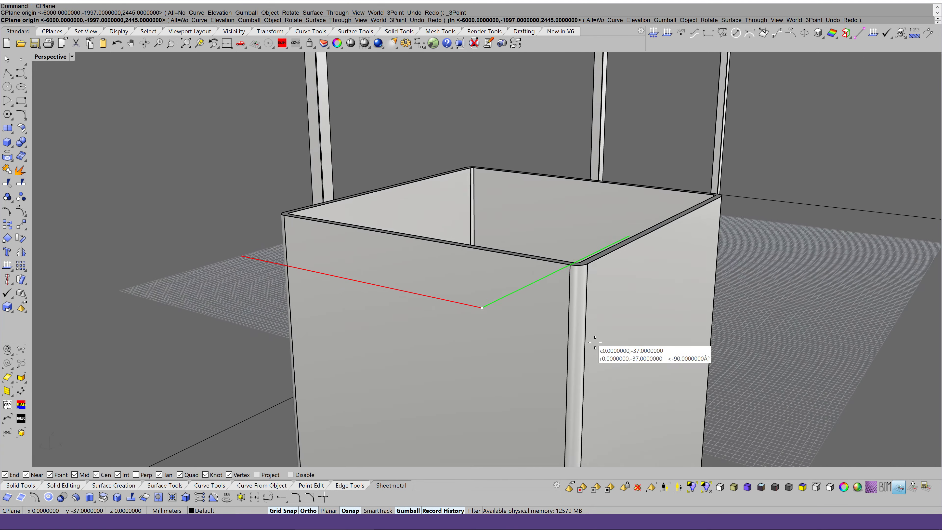
pyautogui.press('Left')
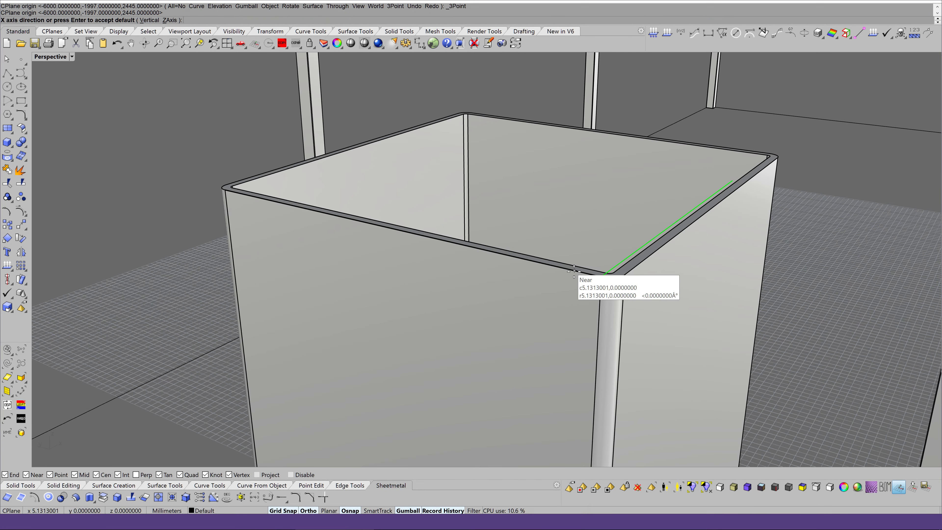
pyautogui.click(593, 276)
pyautogui.press('Return')
# Step: Switch to wireframe and move the construction plane origin to the rim corner
pyautogui.press('Left')
pyautogui.press('Left')
pyautogui.press('Left')
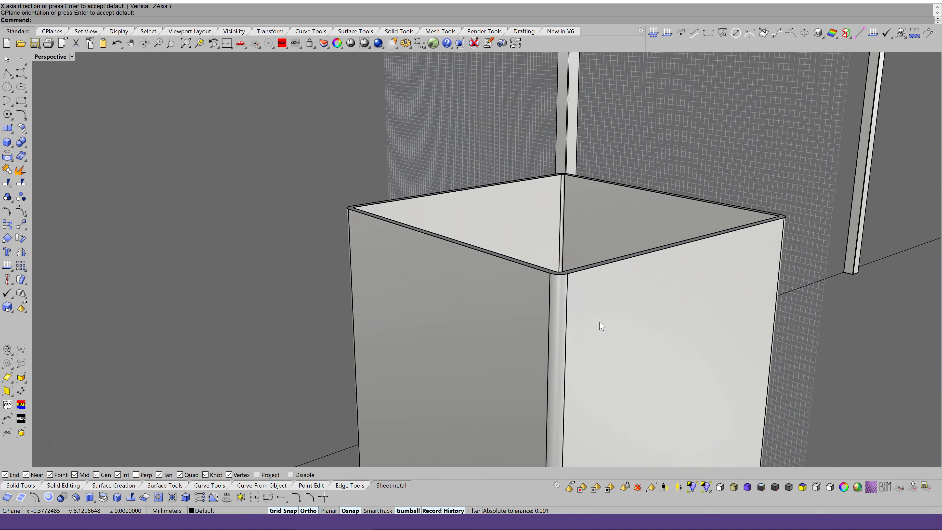
pyautogui.press('Down')
pyautogui.press('Down')
pyautogui.hotkey('ctrl', 'alt', 'w')
pyautogui.press('Left')
pyautogui.press('Left')
pyautogui.press('Left')
pyautogui.press('Down')
pyautogui.press('Down')
pyautogui.press('Down')
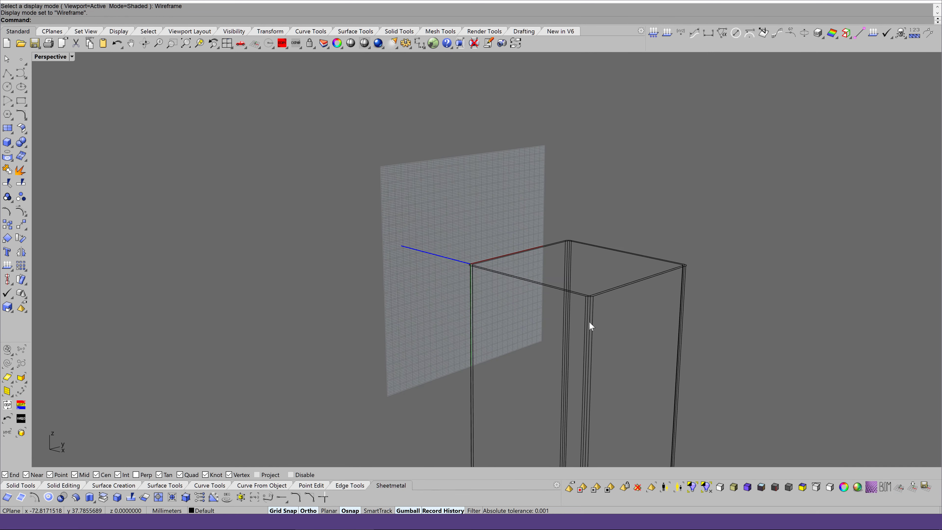
pyautogui.press('Down')
pyautogui.press('pageup')
pyautogui.press('pageup')
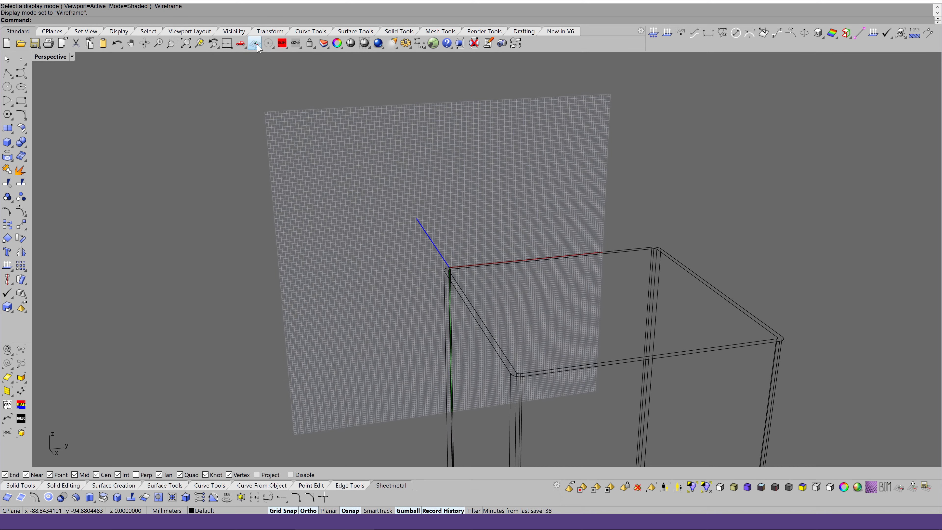
pyautogui.click(255, 43)
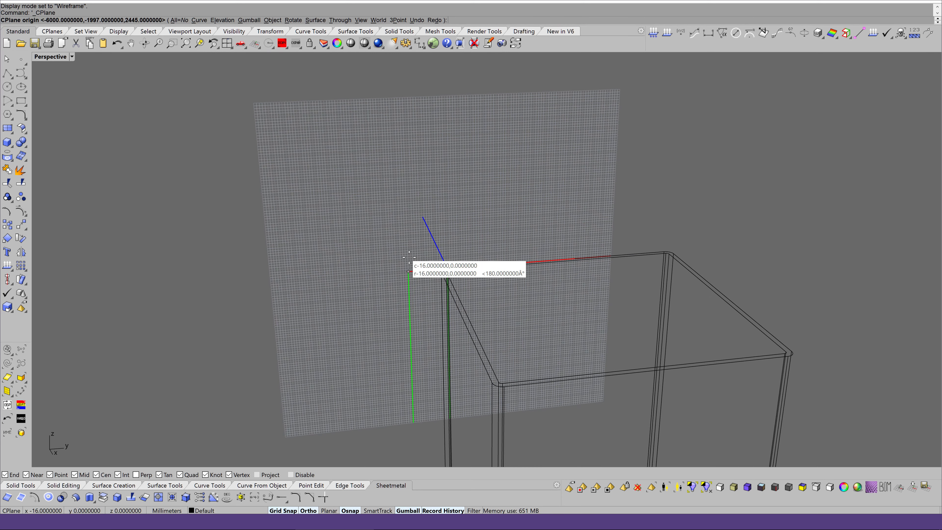
pyautogui.click(396, 271)
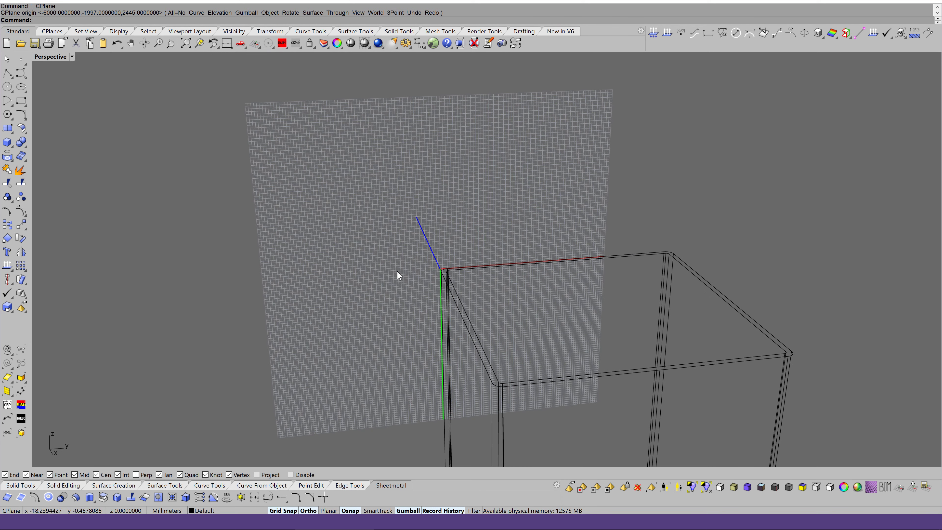
# Step: Return the viewport to the shaded Bobi1 display mode and reframe on the nearer post
pyautogui.press('Up')
pyautogui.press('Up')
pyautogui.press('Up')
pyautogui.press('Up')
pyautogui.press('Down')
pyautogui.press('Down')
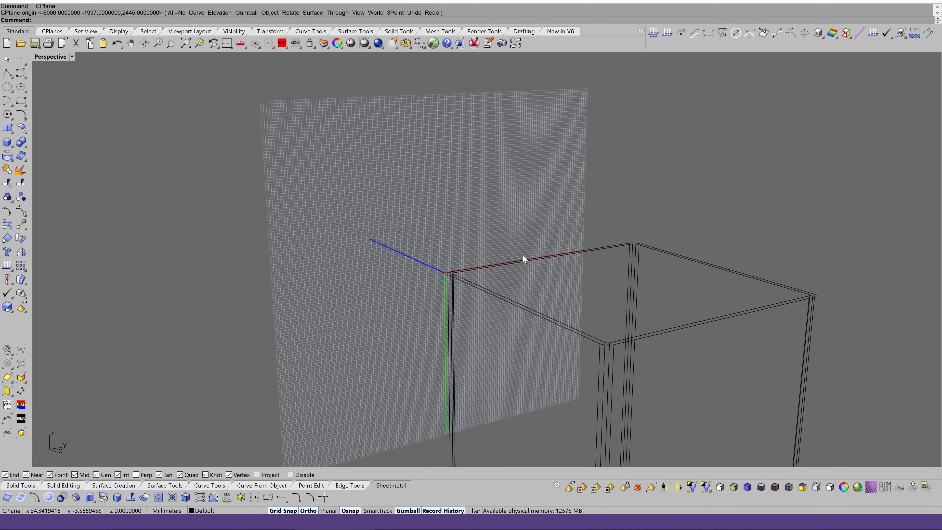
pyautogui.hotkey('ctrl', 'alt', 's')
pyautogui.press('pagedown')
pyautogui.hotkey('ctrl', 'alt', 'w')
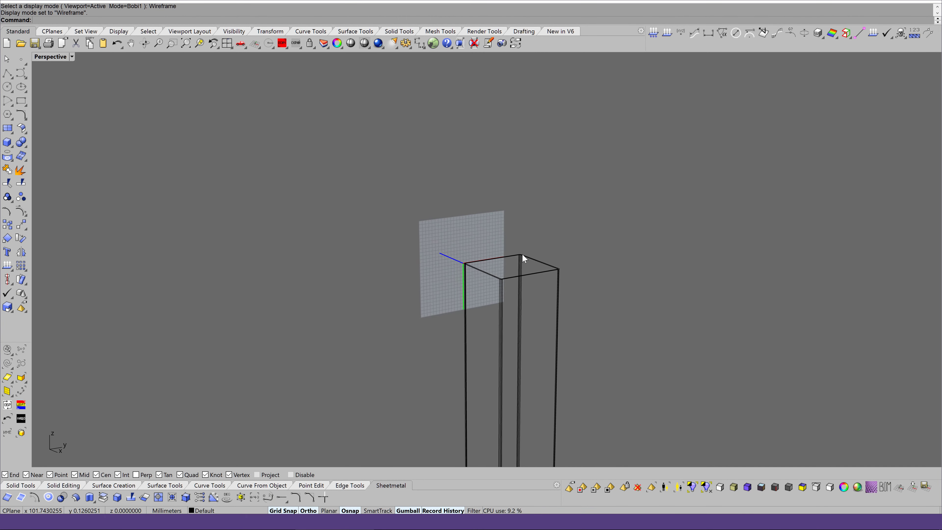
pyautogui.press('pagedown')
pyautogui.hotkey('ctrl', 'alt', 's')
pyautogui.press('pagedown')
pyautogui.press('pagedown')
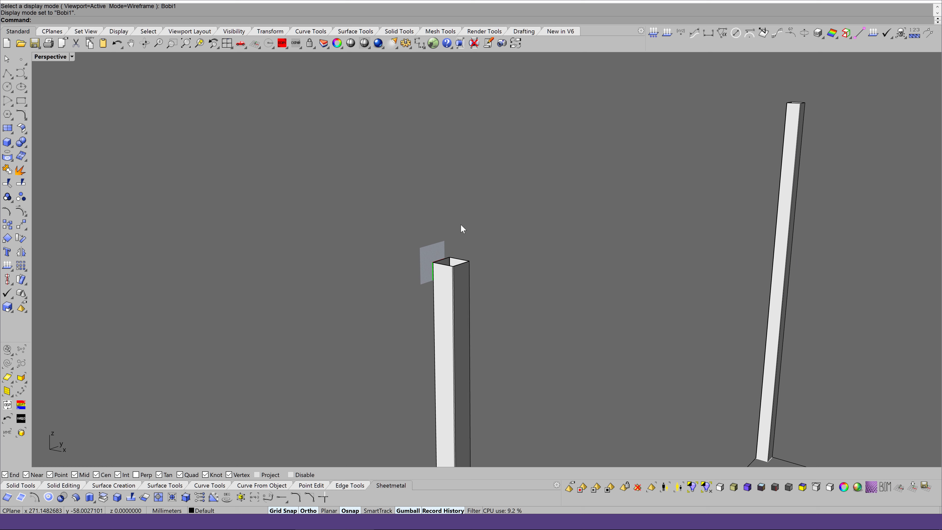
pyautogui.press('pageup')
# Step: Draw a rectangle from the post-top corner, 80 long and 30 wide
pyautogui.click(25, 103)
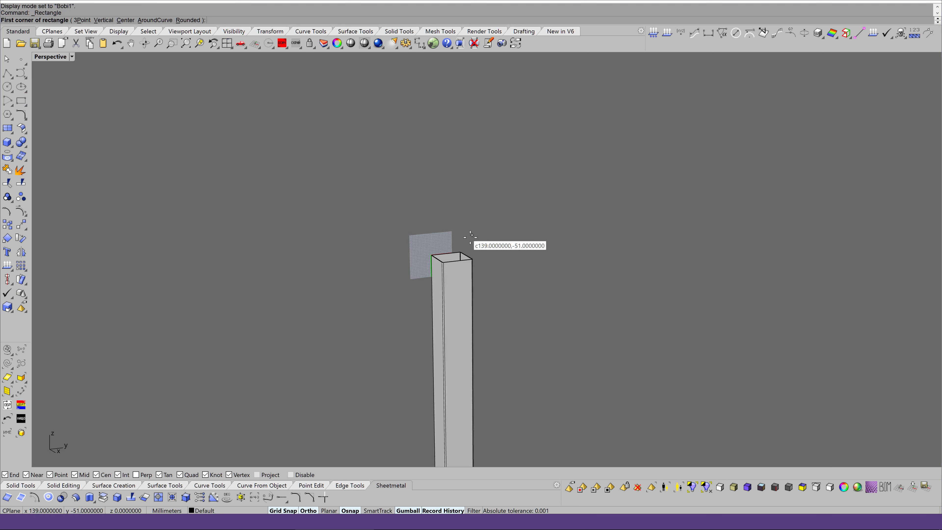
pyautogui.scroll(5, 477, 238)
pyautogui.click(358, 327)
pyautogui.write('80')
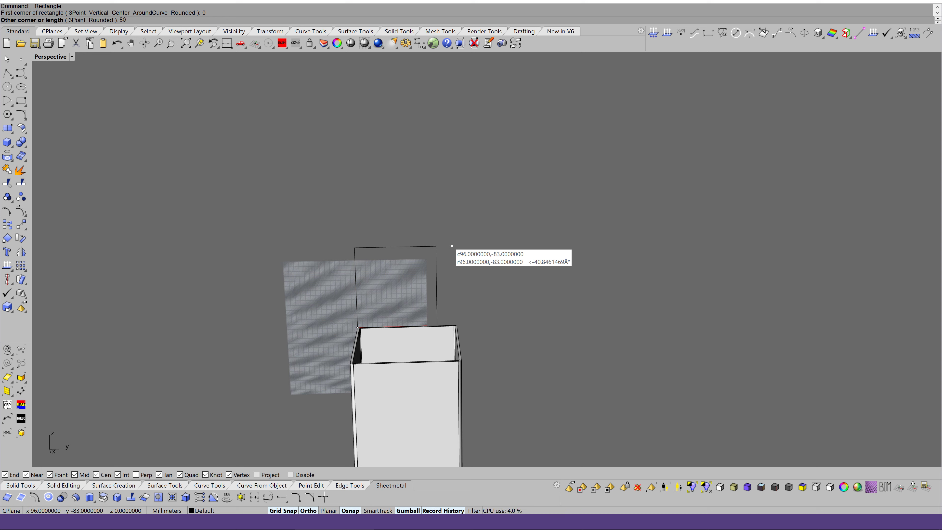
pyautogui.press('Return')
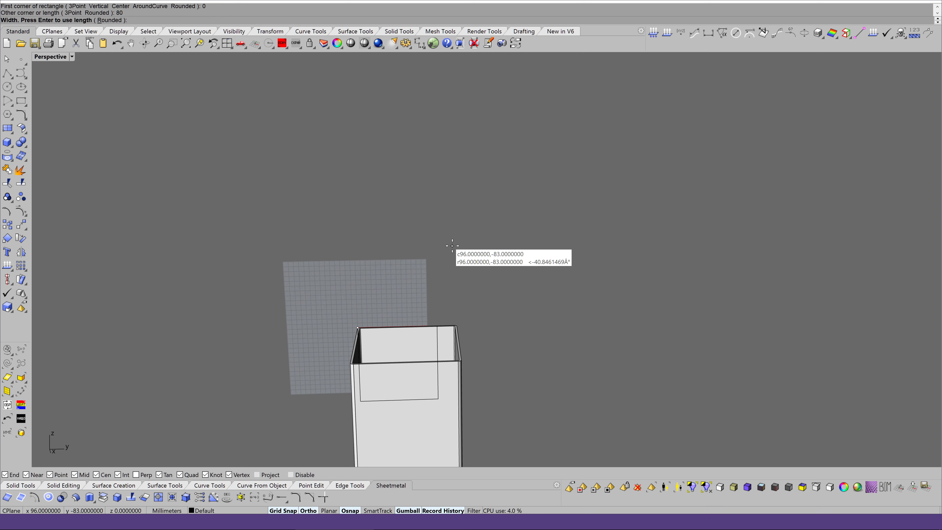
pyautogui.write('30')
pyautogui.press('Return')
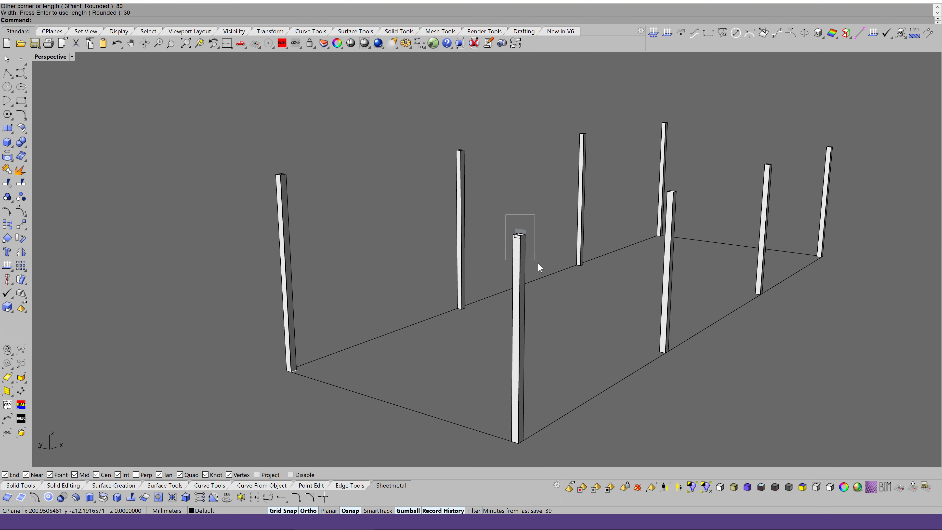
# Step: Select the rectangle, switch to wireframe, and try rotating it about the frame corner (cancelled)
pyautogui.moveTo(538, 263); pyautogui.dragTo(543, 265)
pyautogui.scroll(5, 543, 265)
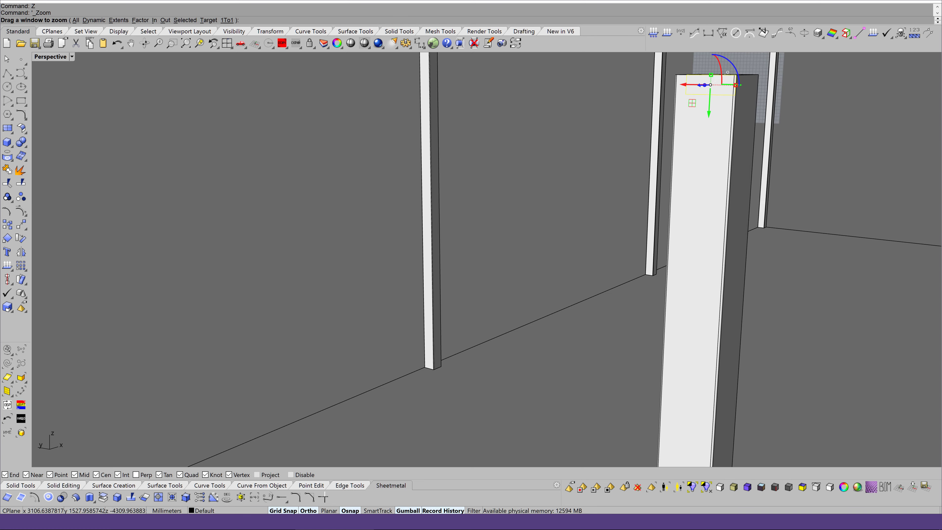
pyautogui.scroll(5, 544, 270)
pyautogui.scroll(-1, 544, 270)
pyautogui.hotkey('ctrl', 'alt', 'w')
pyautogui.scroll(-2, 544, 270)
pyautogui.scroll(-3, 542, 265)
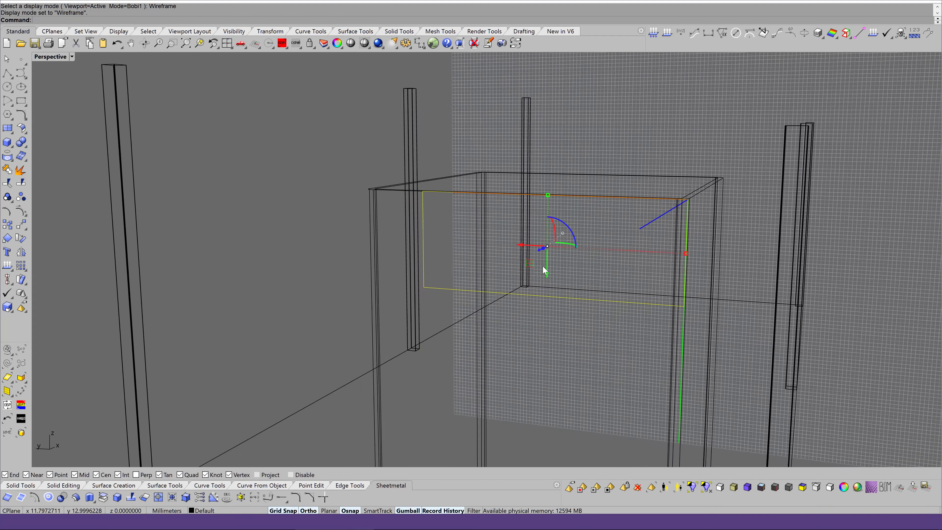
pyautogui.moveTo(542, 265); pyautogui.dragTo(399, 236, button='right')
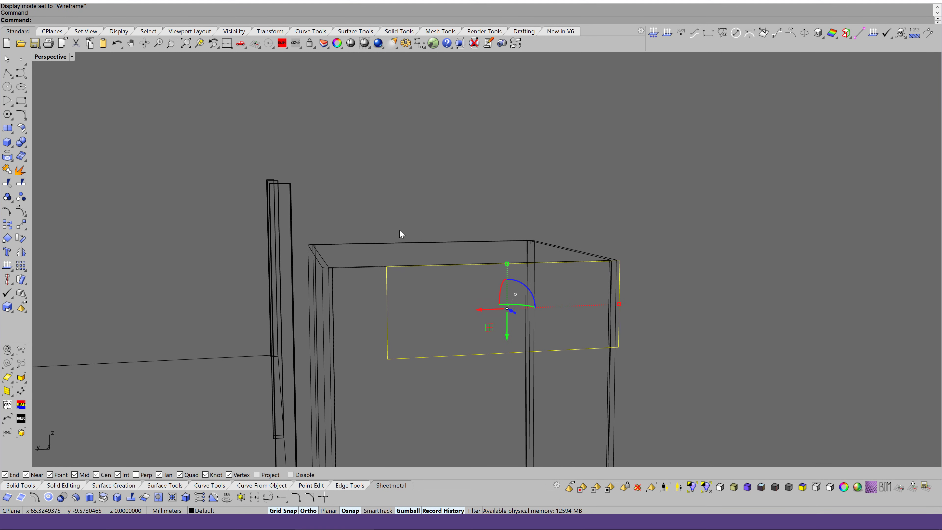
pyautogui.click(21, 240)
pyautogui.click(620, 260)
pyautogui.click(620, 208)
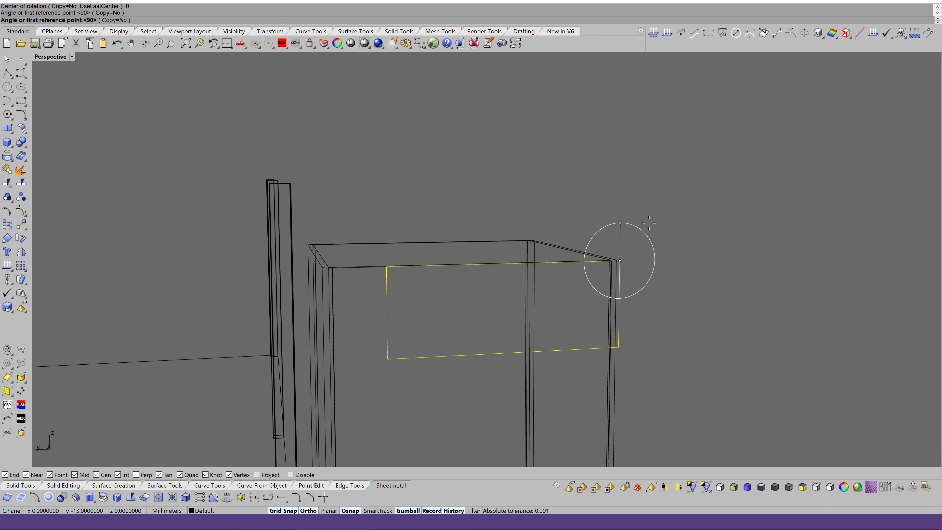
pyautogui.press('Escape')
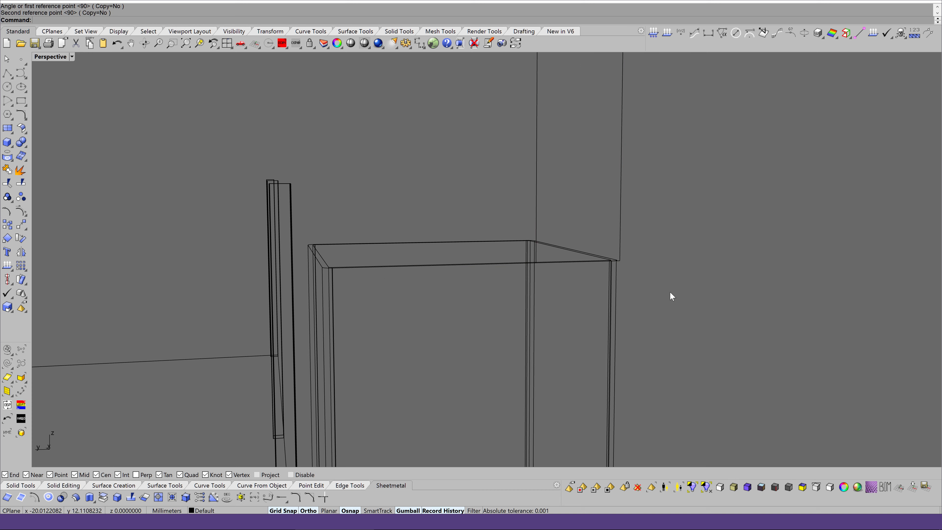
# Step: Zoom in on the selected rectangle outline with ZS
pyautogui.press('Left')
pyautogui.press('Left')
pyautogui.press('Left')
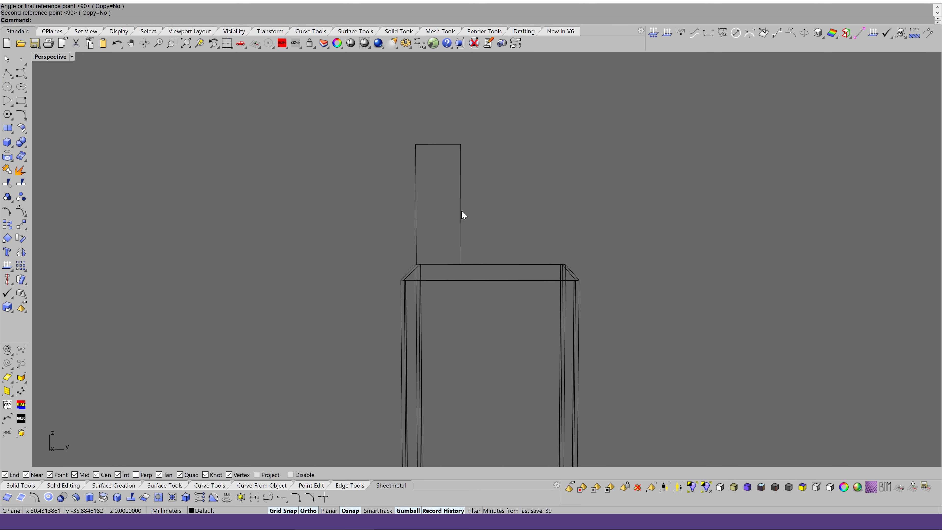
pyautogui.click(461, 211)
pyautogui.write('zs')
pyautogui.press('Return')
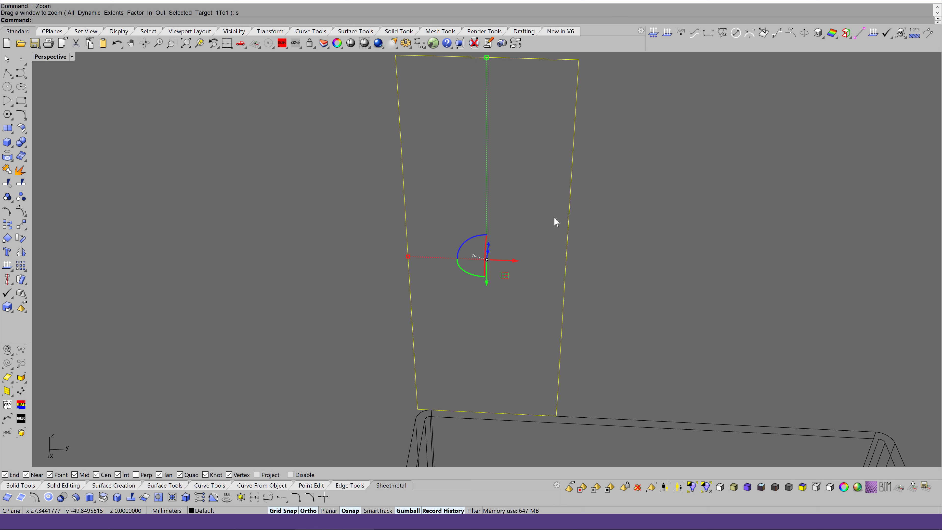
# Step: Offset the rectangle inward and explode both outlines into separate edges
pyautogui.click(34, 497)
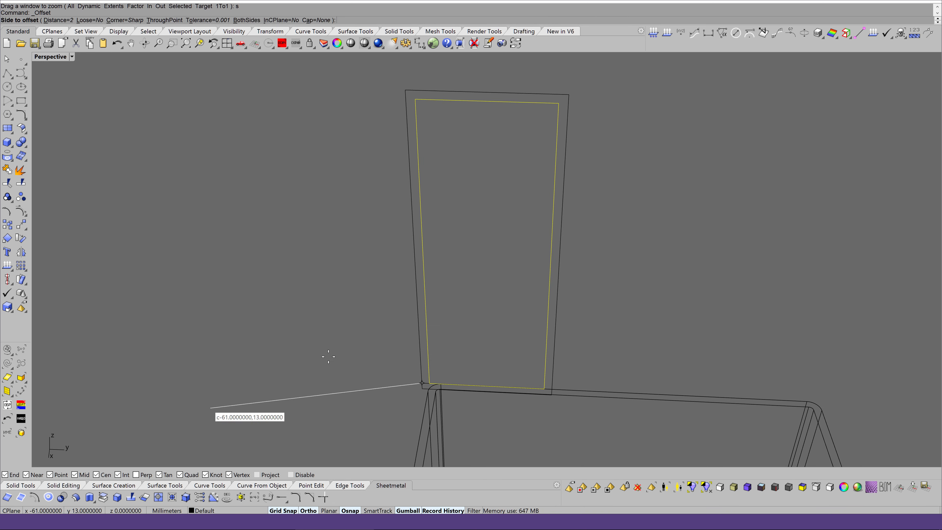
pyautogui.click(482, 200)
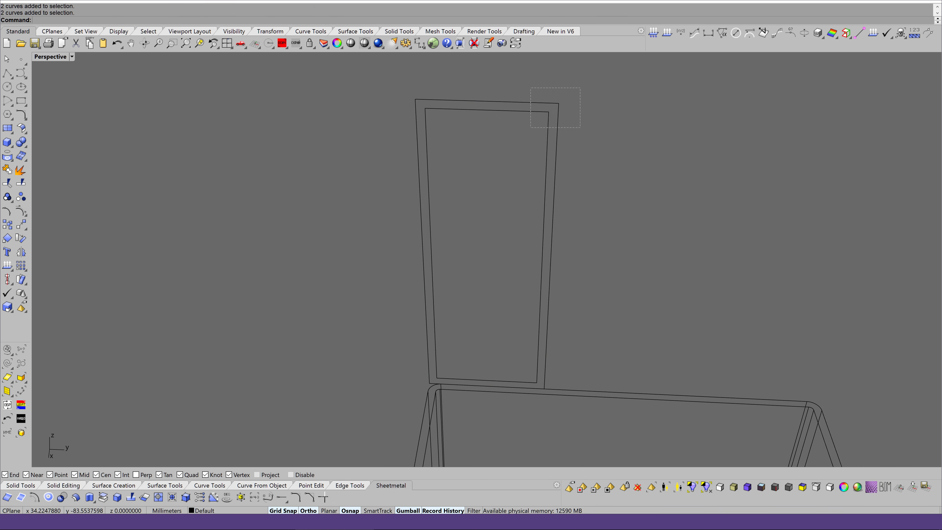
pyautogui.moveTo(578, 93); pyautogui.dragTo(531, 123)
pyautogui.click(17, 174)
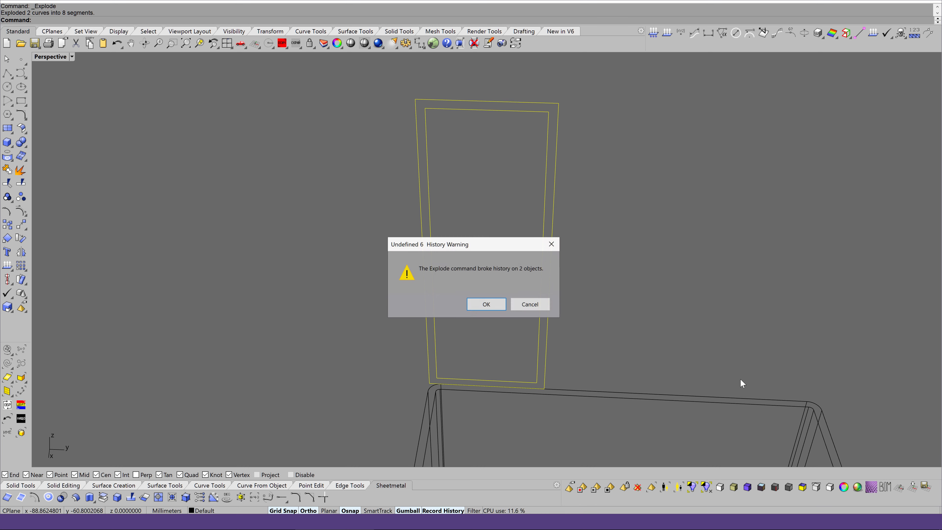
pyautogui.click(482, 305)
pyautogui.click(561, 306)
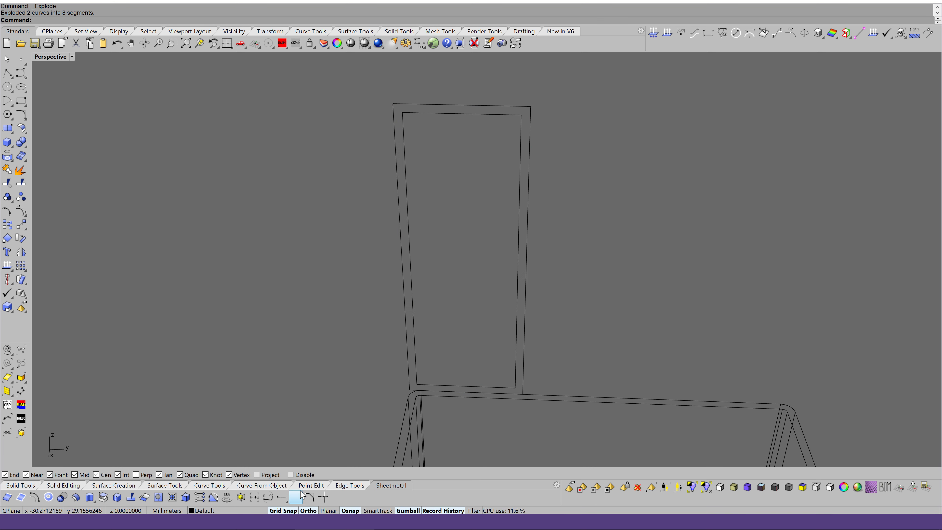
# Step: Fillet the inner outline's corners
pyautogui.click(296, 497)
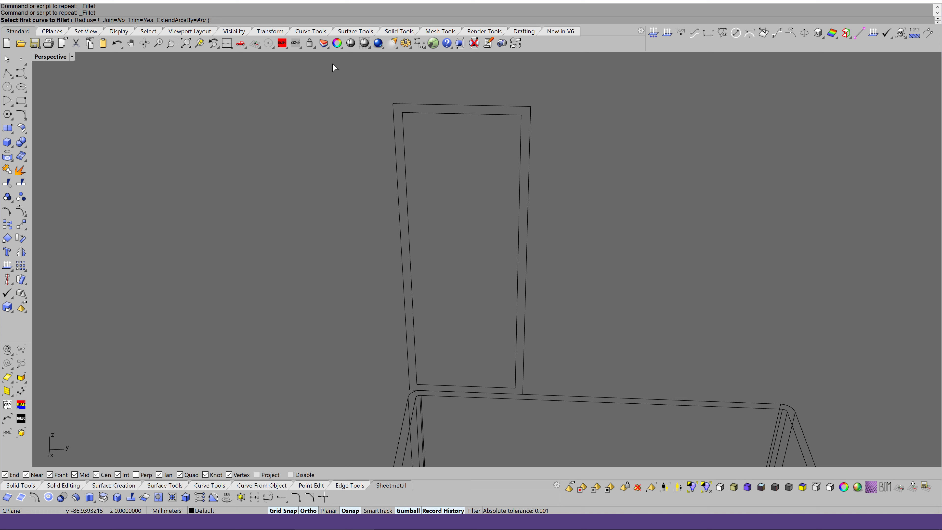
pyautogui.click(414, 114)
pyautogui.press('Return')
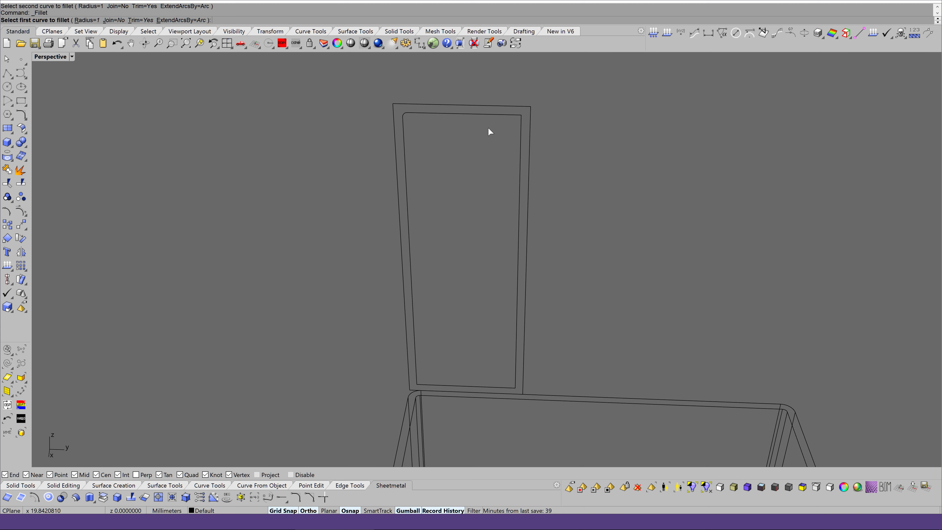
pyautogui.click(501, 115)
pyautogui.click(520, 136)
pyautogui.press('Return')
pyautogui.click(501, 386)
pyautogui.click(517, 374)
pyautogui.press('Return')
# Step: Fillet the outer outline's corners with radius 3
pyautogui.click(86, 20)
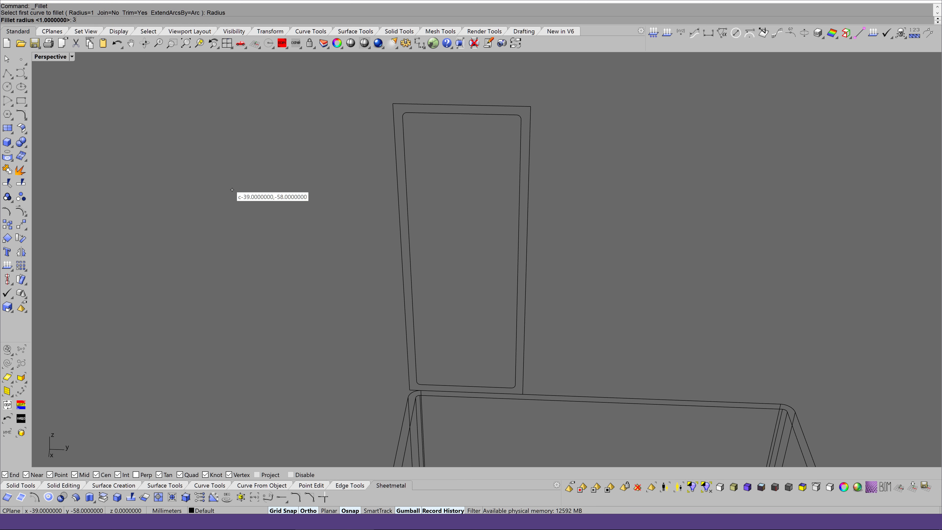
pyautogui.write('3')
pyautogui.press('Return')
pyautogui.click(420, 111)
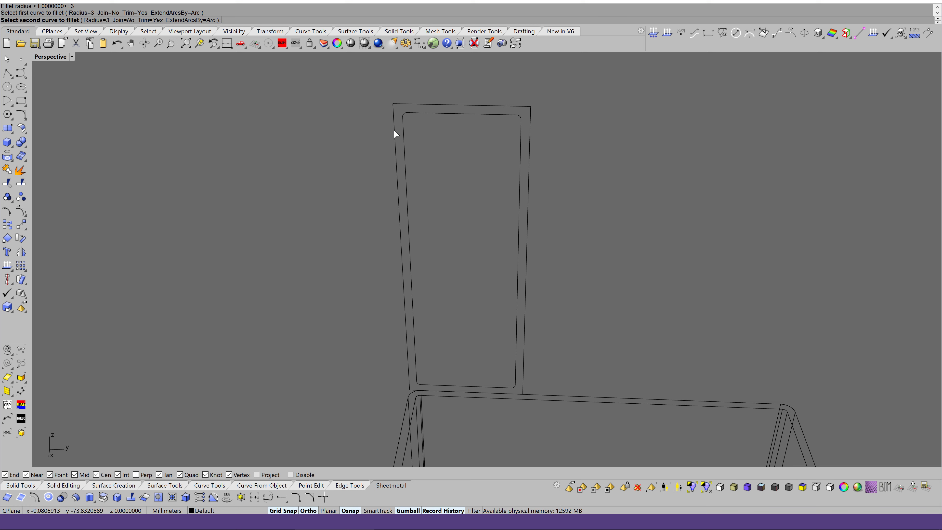
pyautogui.click(394, 130)
pyautogui.press('Return')
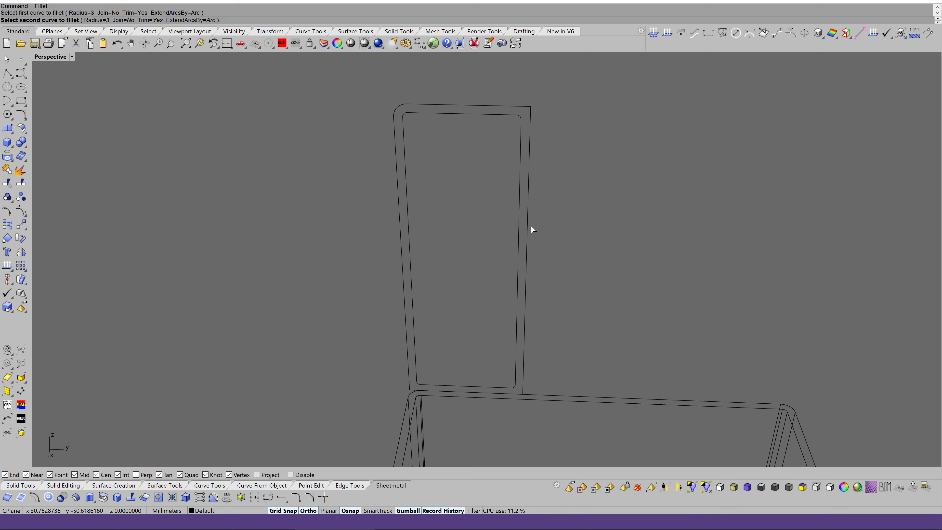
pyautogui.click(527, 224)
pyautogui.press('Return')
pyautogui.click(496, 394)
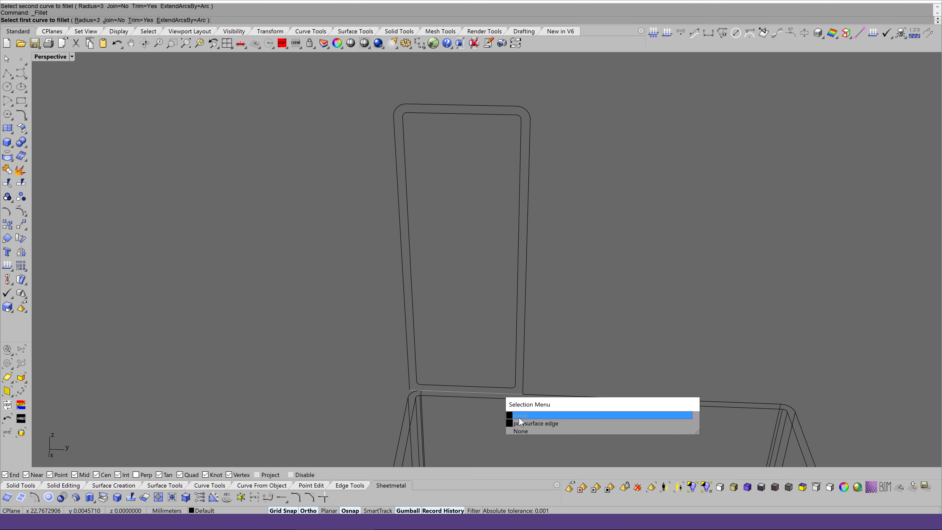
pyautogui.press('Escape')
pyautogui.click(433, 390)
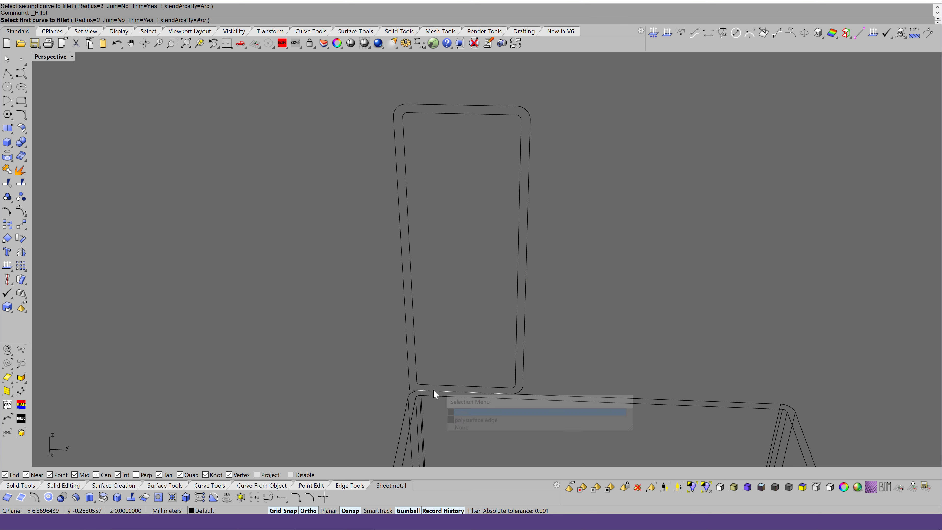
pyautogui.click(453, 413)
pyautogui.press('Return')
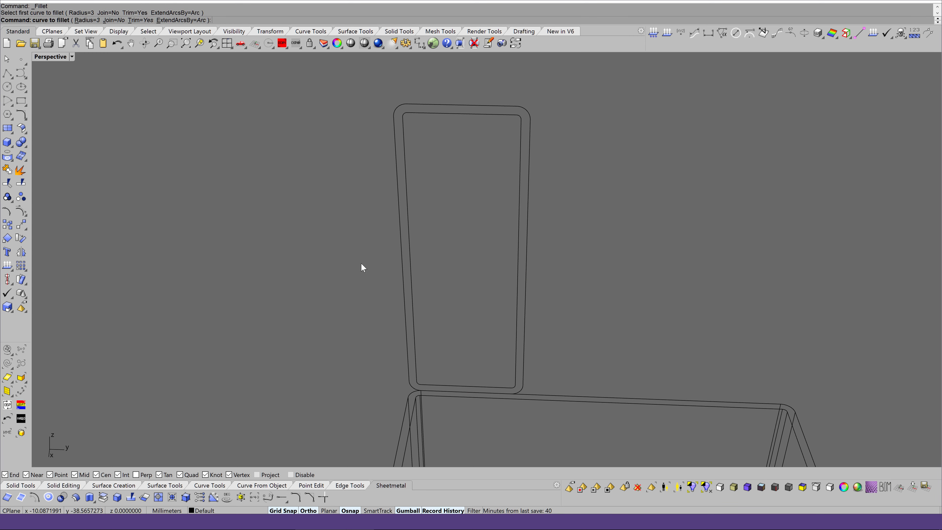
pyautogui.press('Escape')
# Step: Group all the outline pieces and set their colour to white
pyautogui.moveTo(353, 88); pyautogui.dragTo(606, 412)
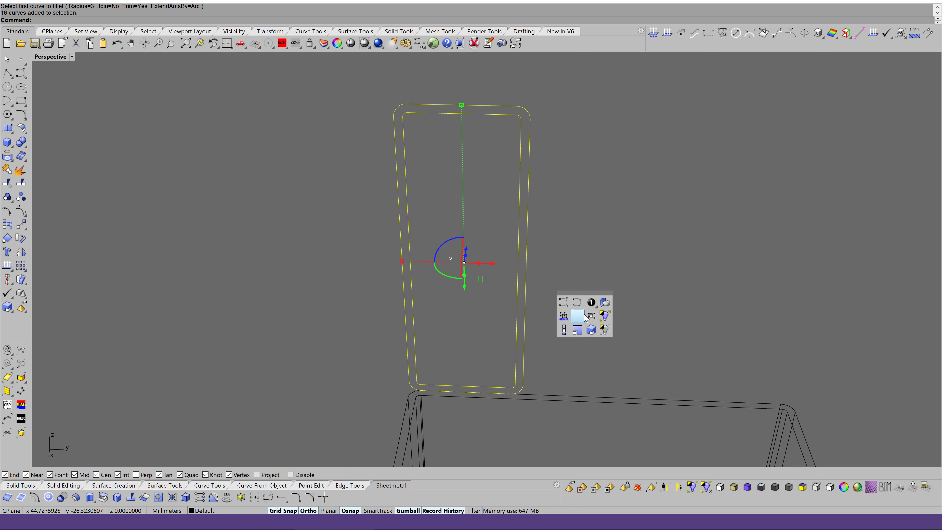
pyautogui.click(563, 317)
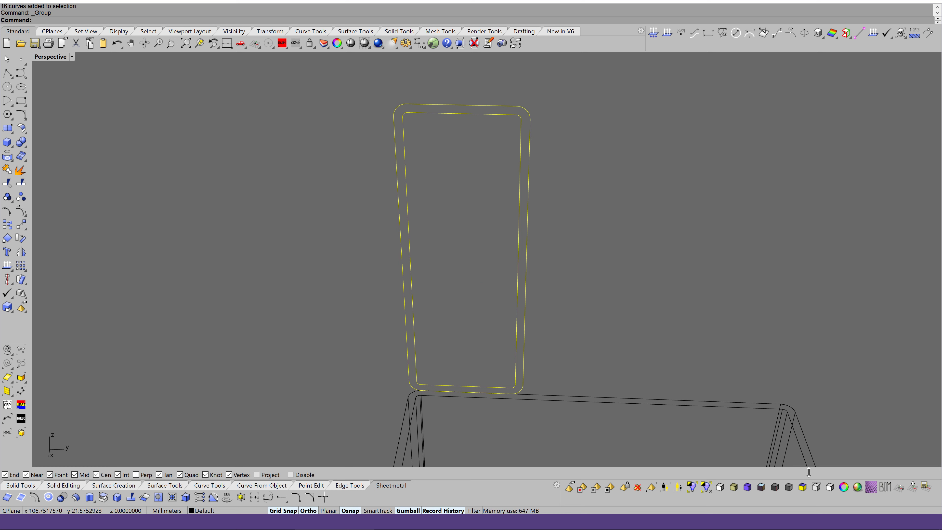
pyautogui.click(843, 487)
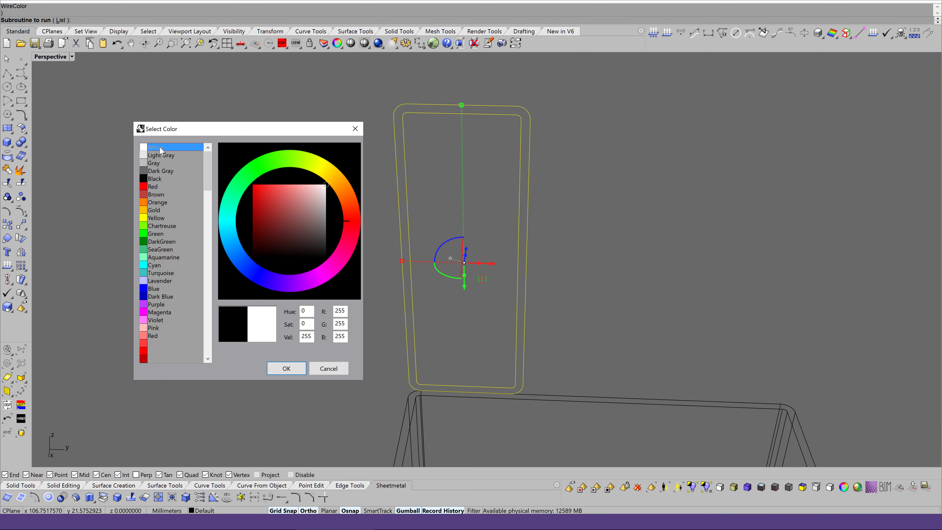
pyautogui.click(286, 368)
pyautogui.scroll(-1, 588, 230)
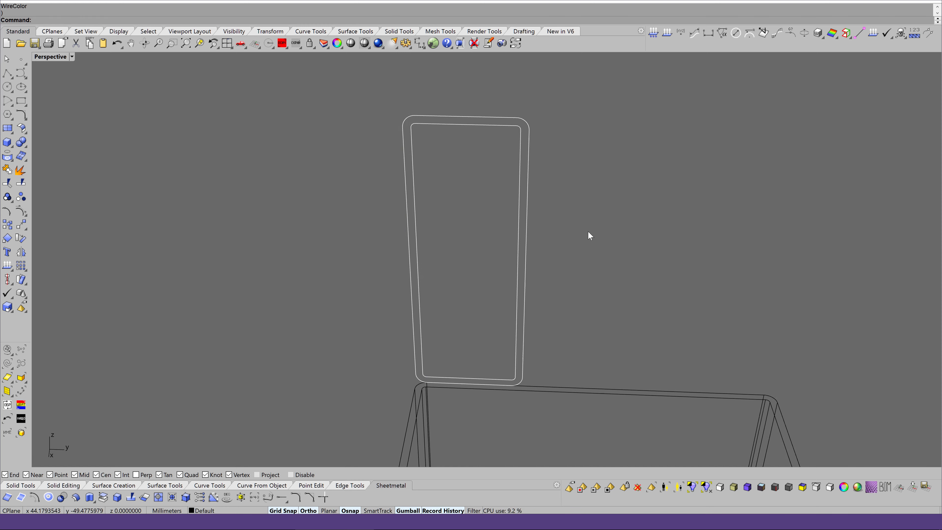
pyautogui.scroll(-4, 588, 231)
# Step: Extrude the grouped rounded profile into a rail, ending at the 12000 mm Mid snap
pyautogui.click(481, 252)
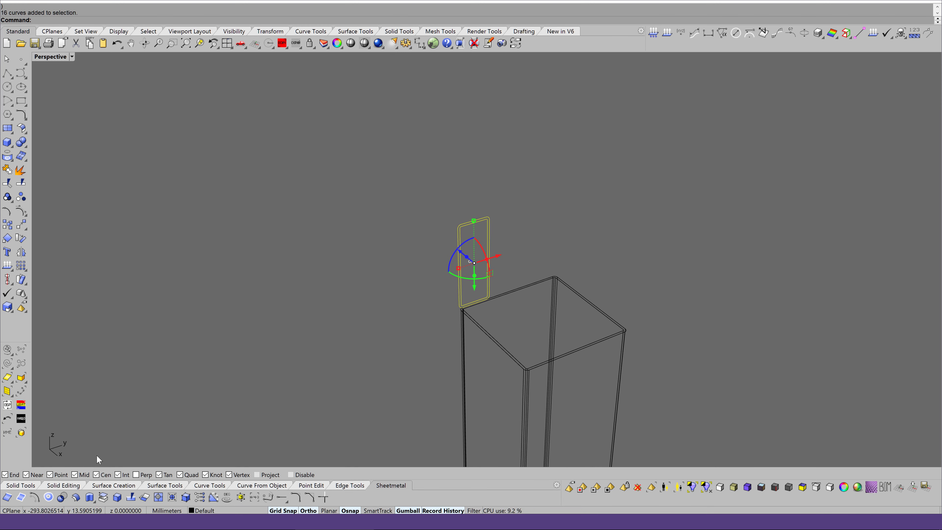
pyautogui.click(89, 498)
pyautogui.scroll(3, 594, 246)
pyautogui.scroll(3, 593, 247)
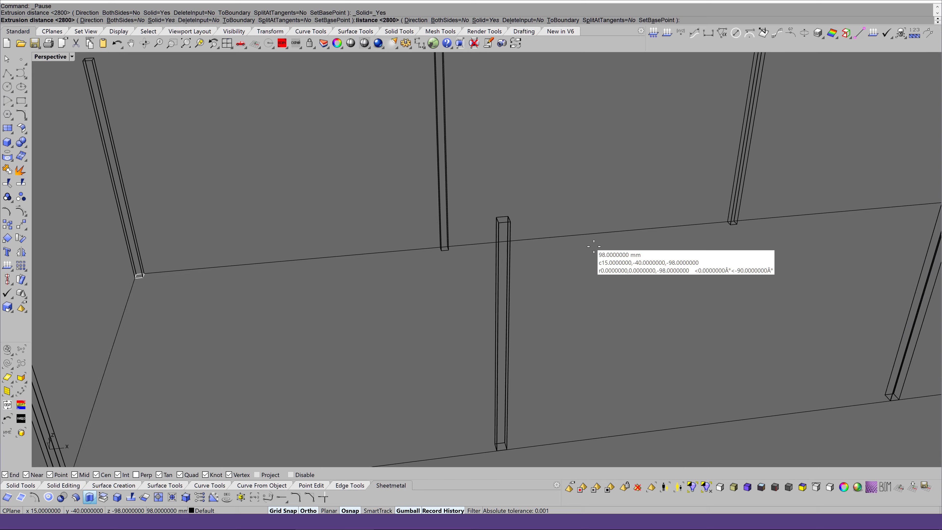
pyautogui.scroll(2, 593, 246)
pyautogui.scroll(2, 668, 192)
pyautogui.scroll(2, 669, 193)
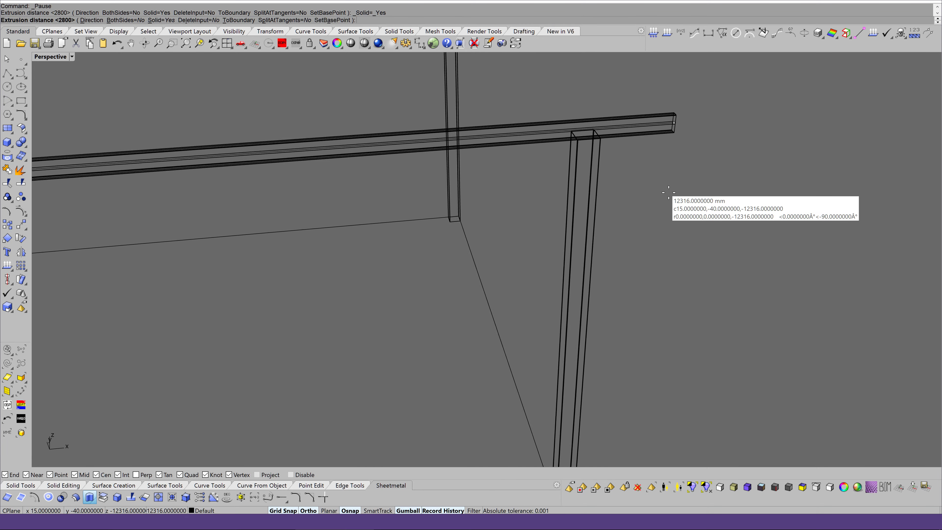
pyautogui.scroll(2, 669, 192)
pyautogui.scroll(1, 668, 192)
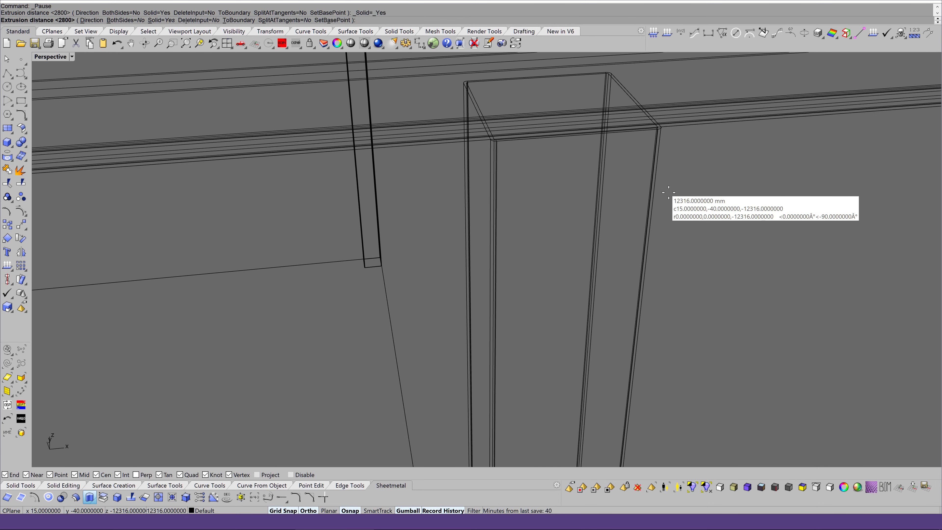
pyautogui.click(640, 96)
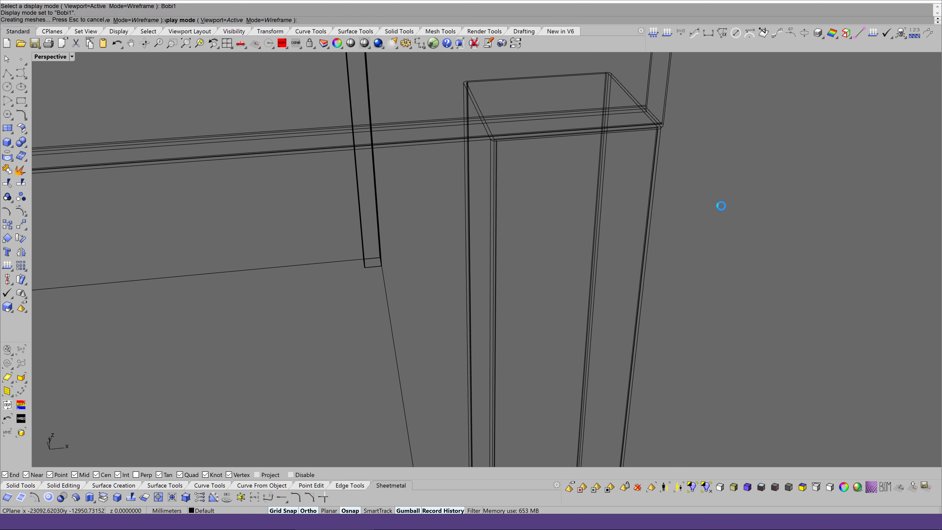
# Step: Orbit the view around the frame toward the rail end and post
pyautogui.scroll(-2, 721, 206)
pyautogui.scroll(-2, 721, 205)
pyautogui.scroll(-2, 722, 205)
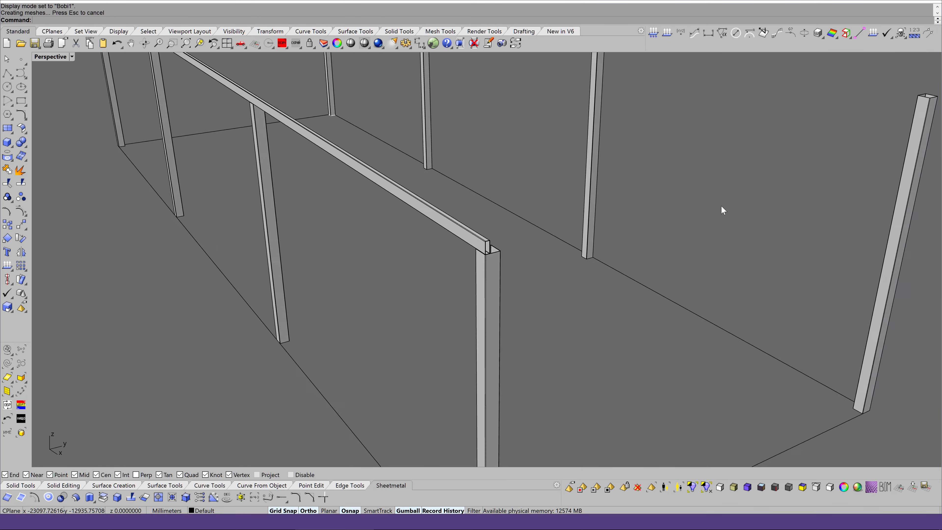
pyautogui.scroll(-3, 721, 210)
pyautogui.moveTo(721, 210); pyautogui.dragTo(607, 228, button='right')
pyautogui.scroll(3, 611, 232)
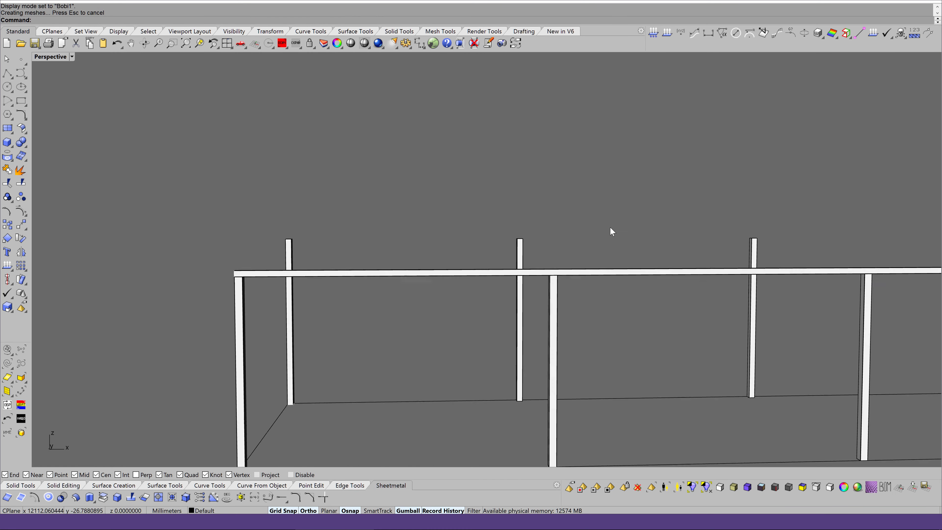
pyautogui.scroll(-3, 611, 231)
pyautogui.press('Left')
pyautogui.press('Left')
pyautogui.press('Left')
pyautogui.press('Left')
pyautogui.press('Left')
pyautogui.press('Left')
pyautogui.scroll(4, 611, 231)
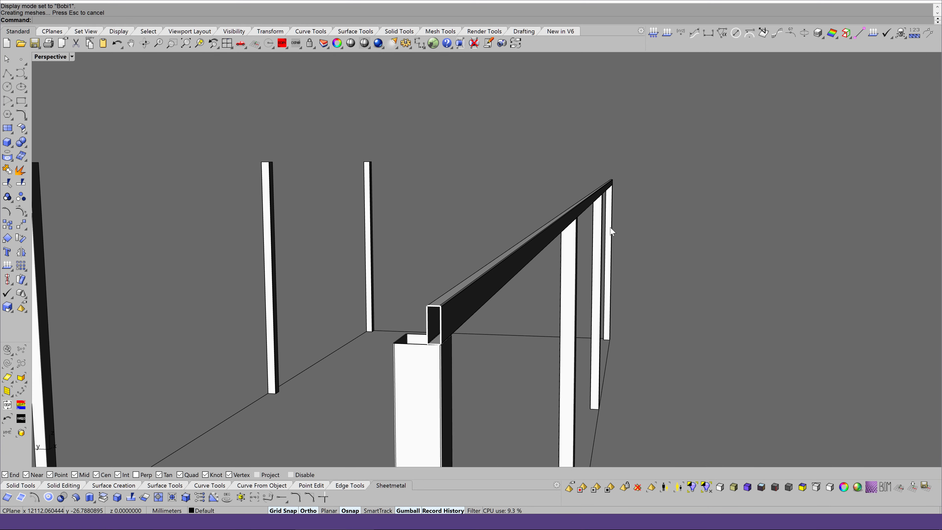
pyautogui.press('Left')
pyautogui.press('Left')
pyautogui.press('Left')
pyautogui.press('Left')
pyautogui.press('Left')
pyautogui.press('Left')
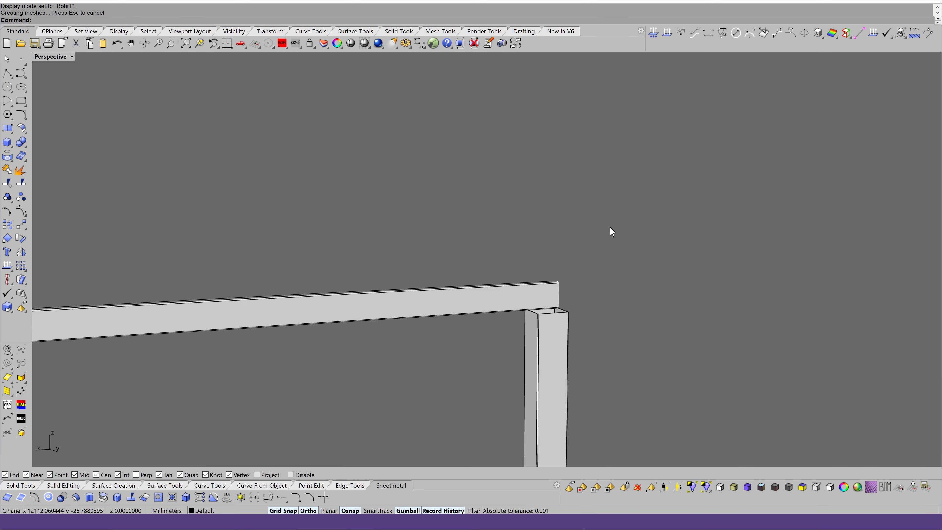
pyautogui.press('Left')
pyautogui.press('Left')
pyautogui.press('Left')
pyautogui.press('Left')
pyautogui.press('Left')
pyautogui.press('Left')
# Step: Narrow the rail-end profile by moving one side's control points 6 mm inward
pyautogui.scroll(1, 511, 267)
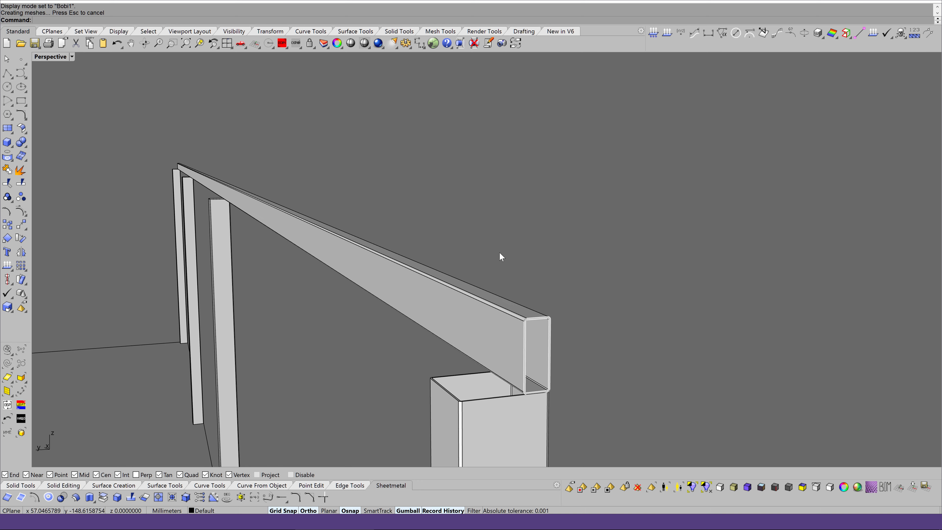
pyautogui.moveTo(501, 256); pyautogui.dragTo(625, 406)
pyautogui.press('F10')
pyautogui.press('Left')
pyautogui.press('Left')
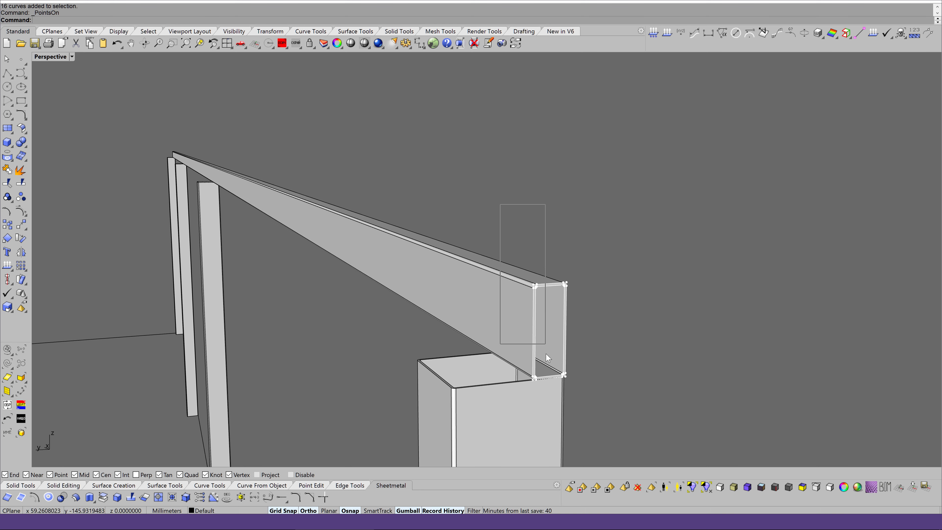
pyautogui.moveTo(523, 337); pyautogui.dragTo(515, 337)
pyautogui.press('Escape')
pyautogui.press('Escape')
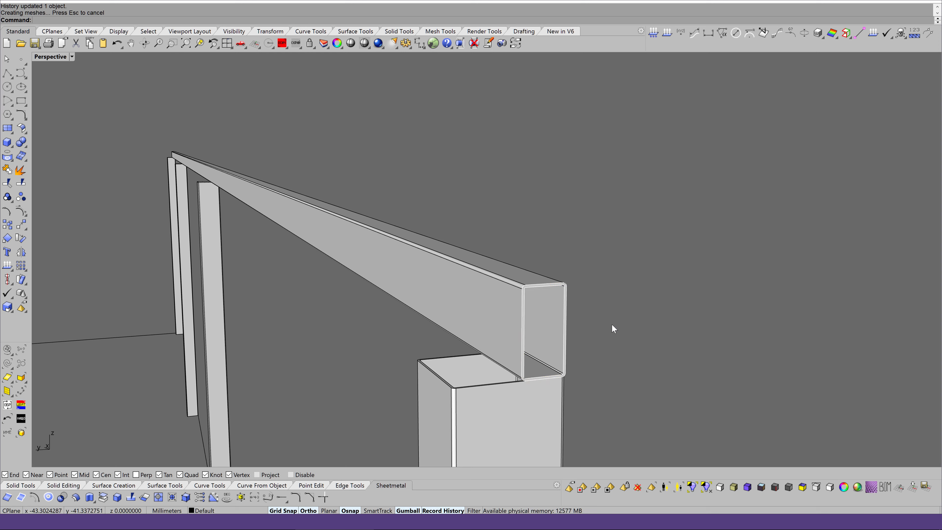
# Step: Slide the rail about 1 m sideways off its posts and view it in elevation
pyautogui.moveTo(611, 324); pyautogui.dragTo(631, 319, button='right')
pyautogui.click(356, 234)
pyautogui.moveTo(356, 234)
pyautogui.mouseDown(button='right')
pyautogui.moveTo(636, 268)
pyautogui.moveTo(524, 326)
pyautogui.mouseUp(button='right')
pyautogui.moveTo(475, 325); pyautogui.dragTo(583, 298)
pyautogui.moveTo(630, 317); pyautogui.dragTo(619, 315)
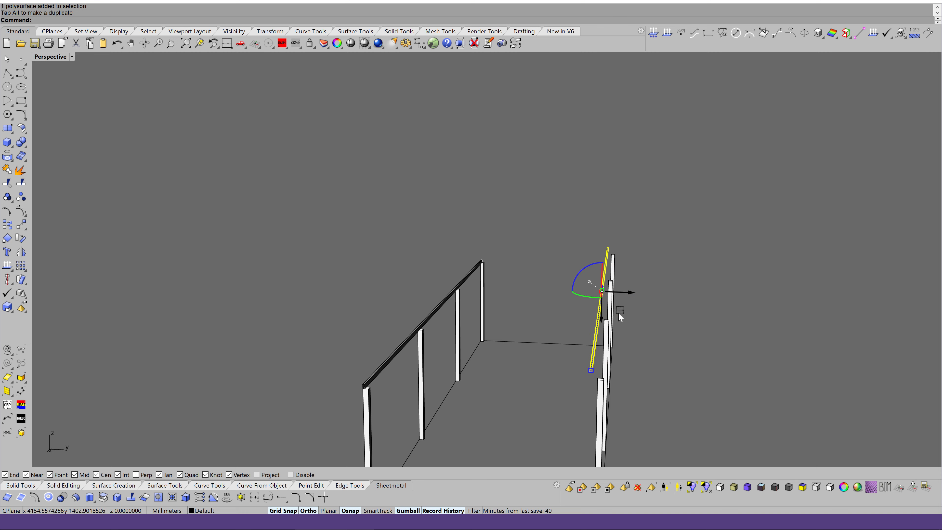
pyautogui.moveTo(699, 341)
pyautogui.mouseDown(button='right')
pyautogui.moveTo(712, 254)
pyautogui.moveTo(769, 257)
pyautogui.moveTo(772, 200)
pyautogui.moveTo(713, 259)
pyautogui.mouseUp(button='right')
pyautogui.scroll(5, 712, 253)
pyautogui.scroll(2, 712, 253)
pyautogui.scroll(2, 712, 257)
pyautogui.scroll(-5, 712, 258)
pyautogui.scroll(3, 711, 258)
pyautogui.scroll(2, 712, 259)
# Step: Shift the rail 145 mm left, then drop it from its bottom midpoint onto the post top
pyautogui.scroll(1, 317, 280)
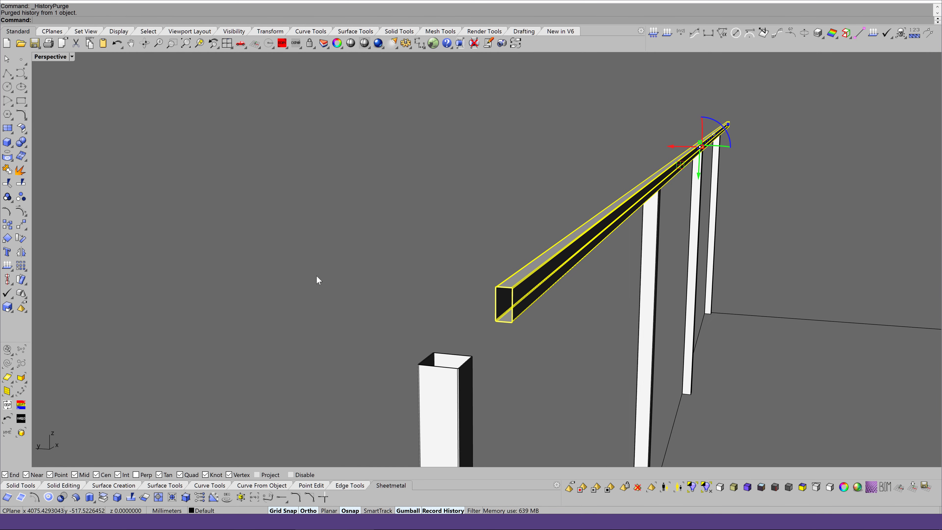
pyautogui.scroll(1, 36, 227)
pyautogui.scroll(2, 486, 296)
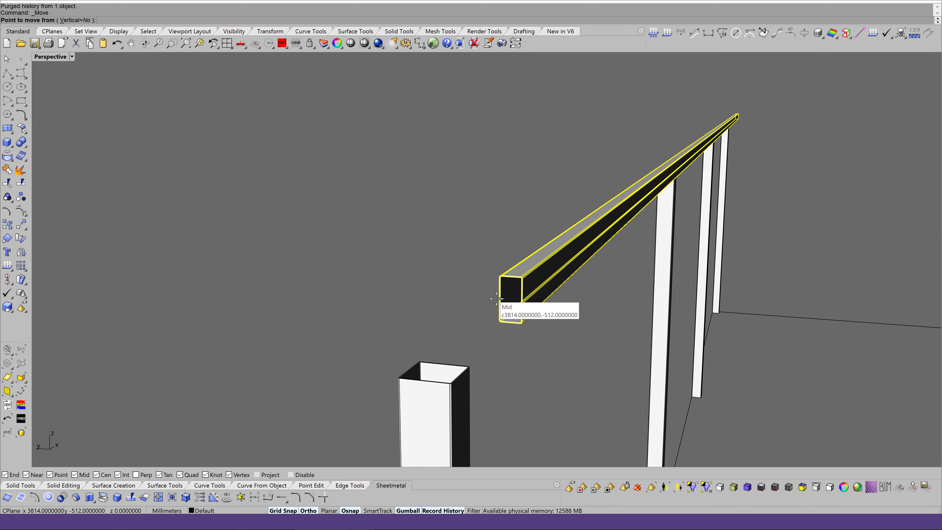
pyautogui.click(484, 297)
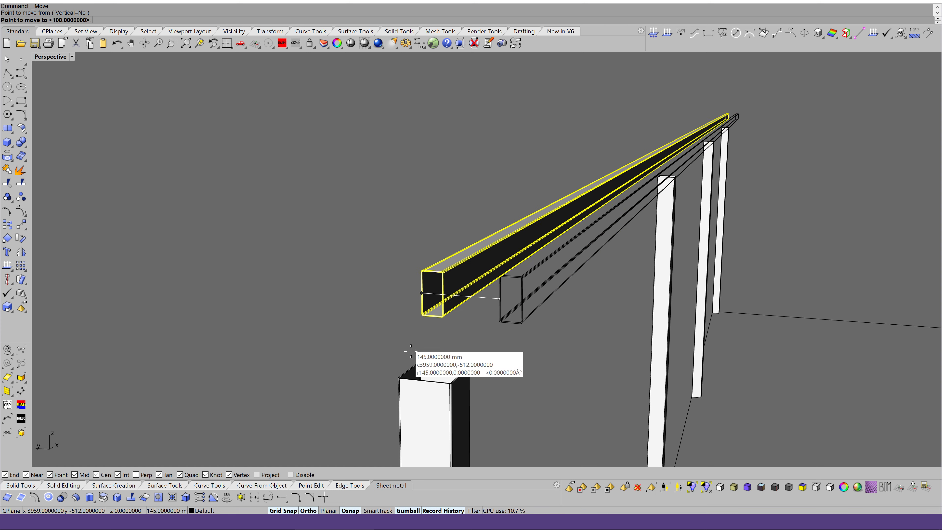
pyautogui.click(407, 368)
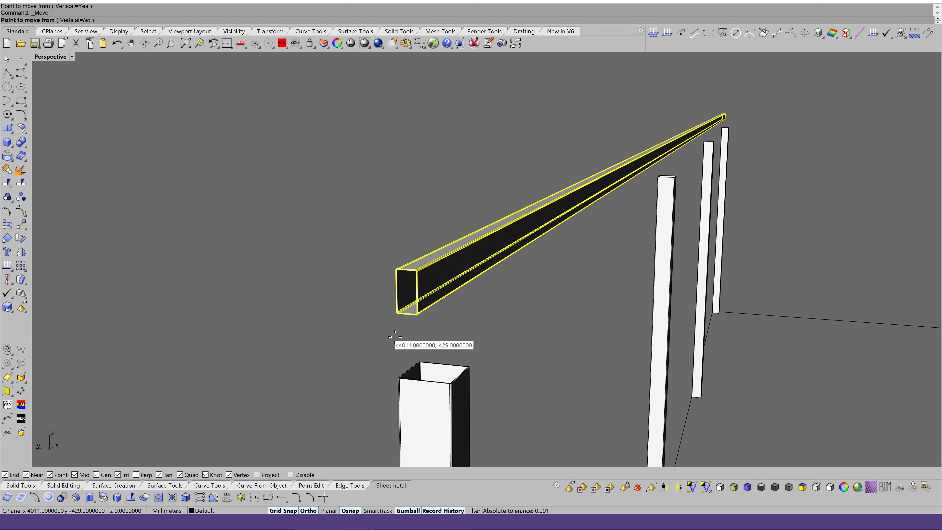
pyautogui.click(406, 315)
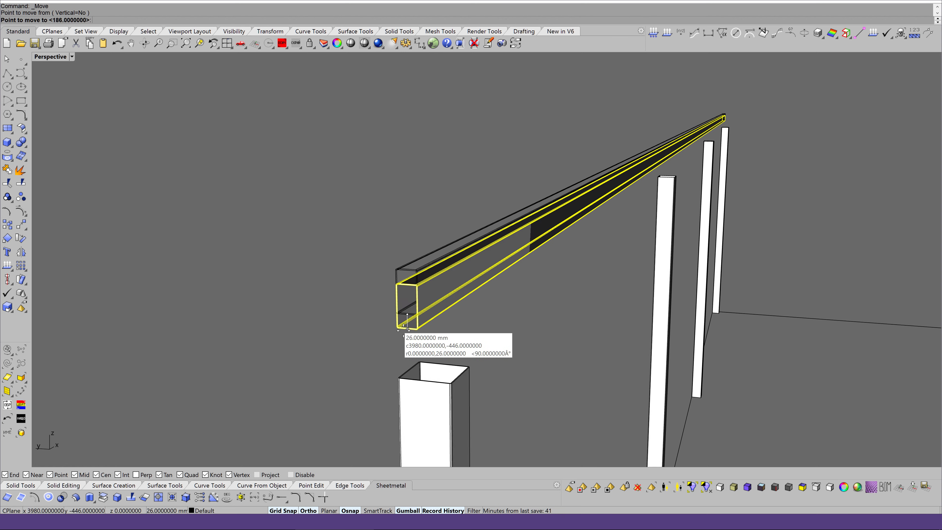
pyautogui.click(407, 378)
pyautogui.click(517, 346)
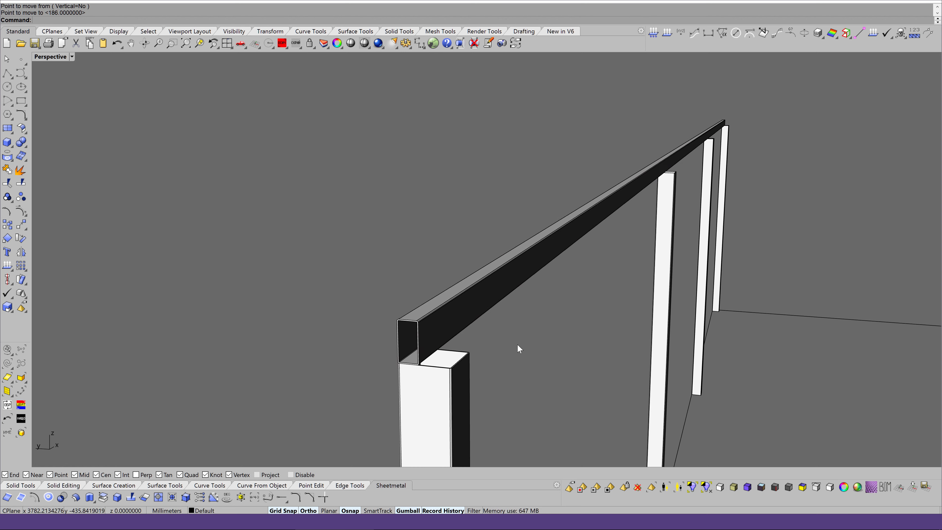
# Step: Rotate the view around the frame to check the rail on the post, returning to the rail-end close-up
pyautogui.scroll(3, 517, 344)
pyautogui.scroll(3, 516, 343)
pyautogui.press('Left')
pyautogui.press('Left')
pyautogui.press('Left')
pyautogui.press('Left')
pyautogui.press('Left')
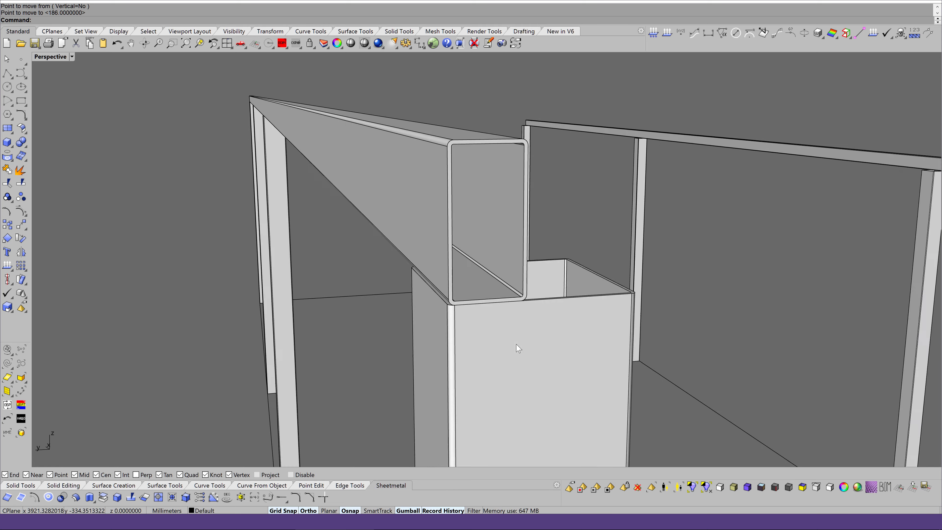
pyautogui.press('Left')
pyautogui.press('Left')
pyautogui.press('Left')
pyautogui.press('Left')
pyautogui.press('Left')
pyautogui.press('Left')
pyautogui.press('Left')
pyautogui.press('Left')
pyautogui.scroll(-3, 518, 348)
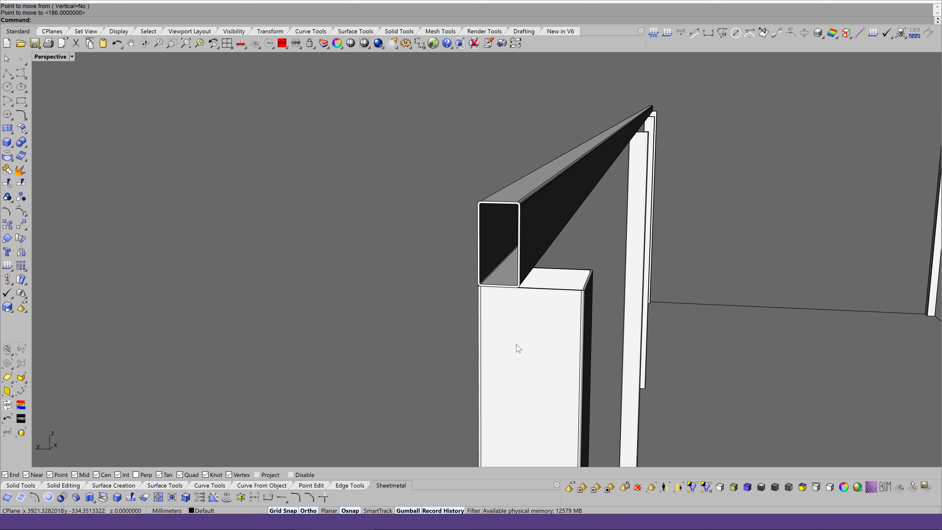
pyautogui.press('Left')
pyautogui.press('Left')
pyautogui.scroll(-5, 518, 348)
pyautogui.press('Left')
pyautogui.press('Left')
pyautogui.press('Left')
pyautogui.scroll(2, 518, 348)
pyautogui.scroll(2, 518, 348)
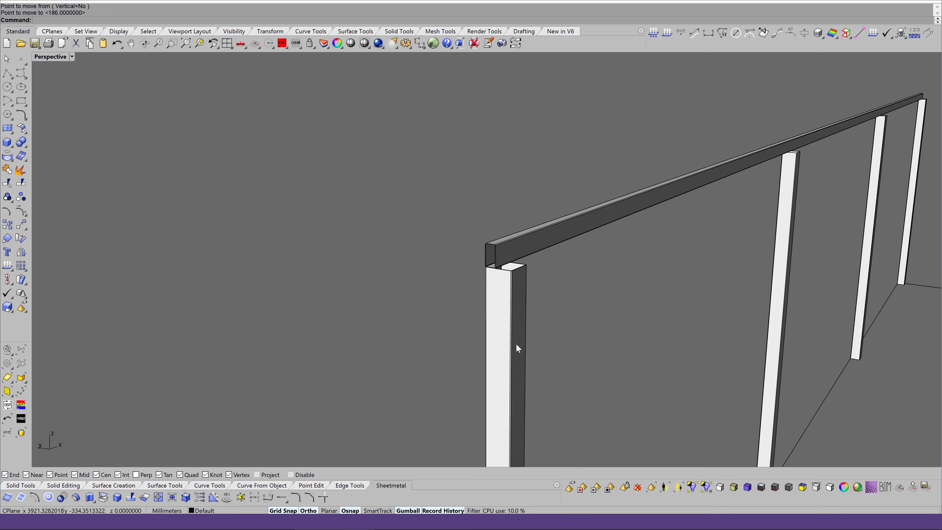
pyautogui.scroll(2, 518, 348)
pyautogui.scroll(2, 518, 348)
pyautogui.press('Left')
pyautogui.press('Left')
pyautogui.scroll(1, 518, 348)
pyautogui.press('Left')
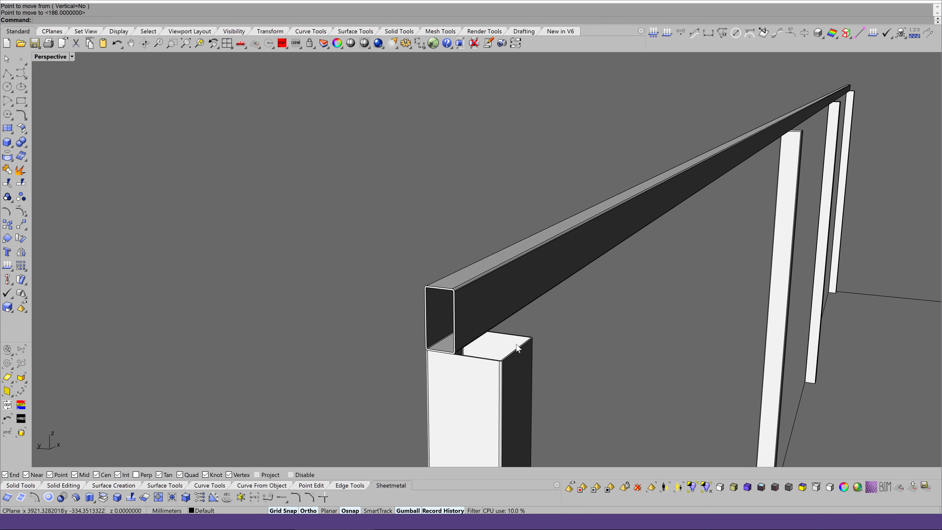
pyautogui.press('Left')
pyautogui.press('Left')
pyautogui.scroll(1, 518, 345)
pyautogui.click(491, 308)
pyautogui.press('Left')
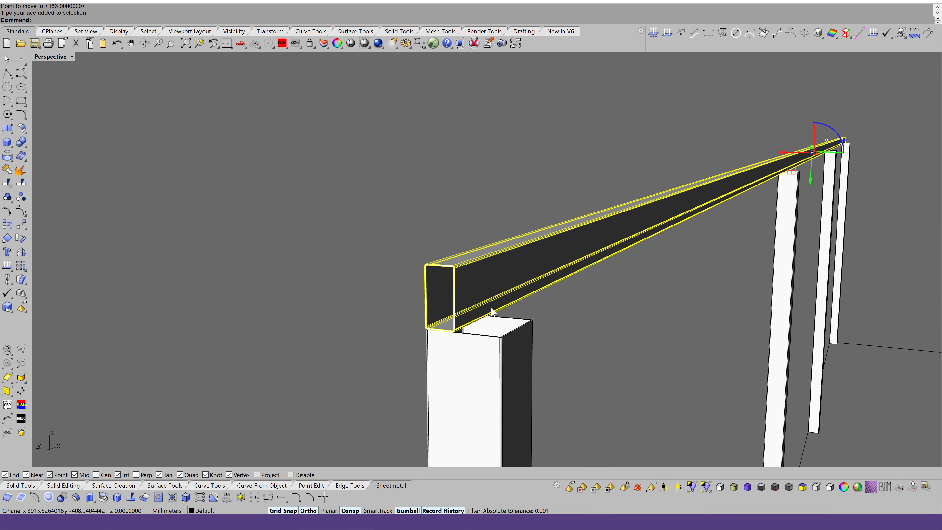
pyautogui.press('Left')
pyautogui.press('Left')
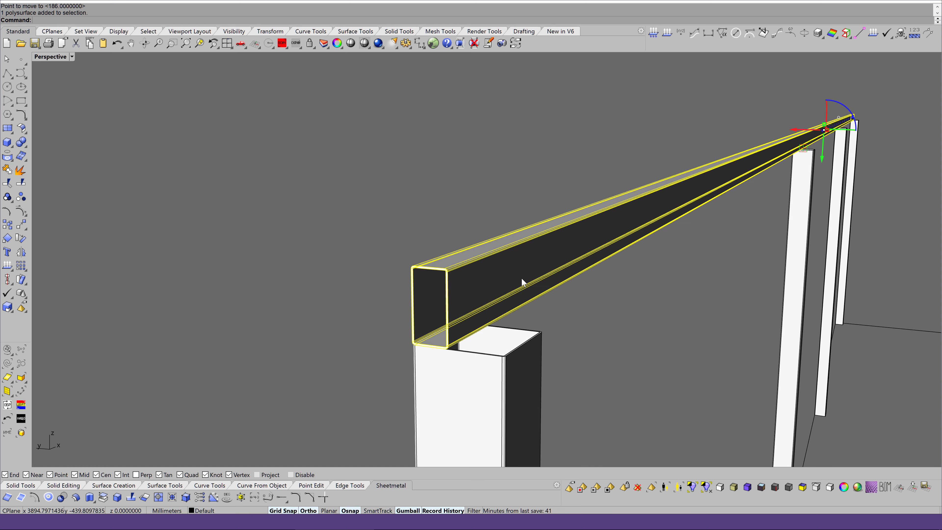
pyautogui.click(586, 329)
pyautogui.press('Left')
pyautogui.press('Left')
pyautogui.press('Left')
pyautogui.press('Home')
pyautogui.press('Home')
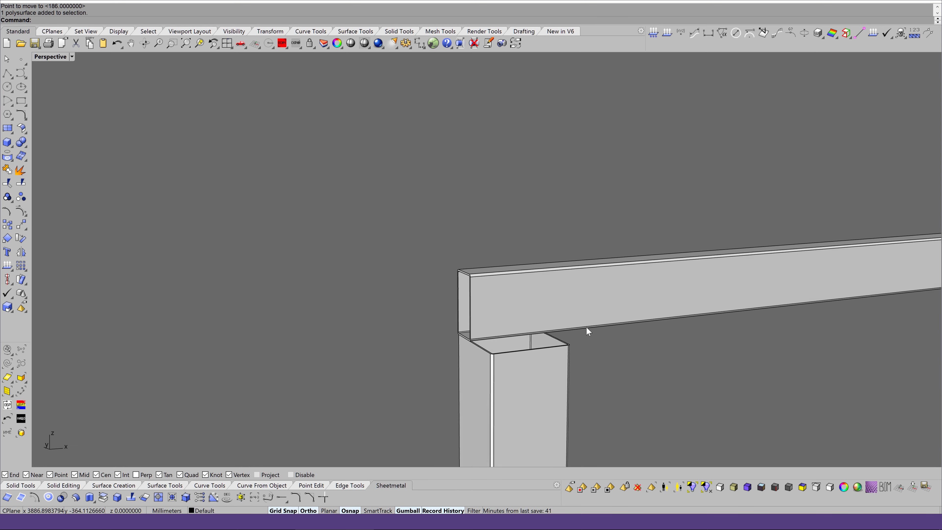
# Step: Lower the rail a further 5 mm onto the post top, then widen the view to the second post
pyautogui.click(533, 296)
pyautogui.moveTo(533, 296); pyautogui.dragTo(513, 291)
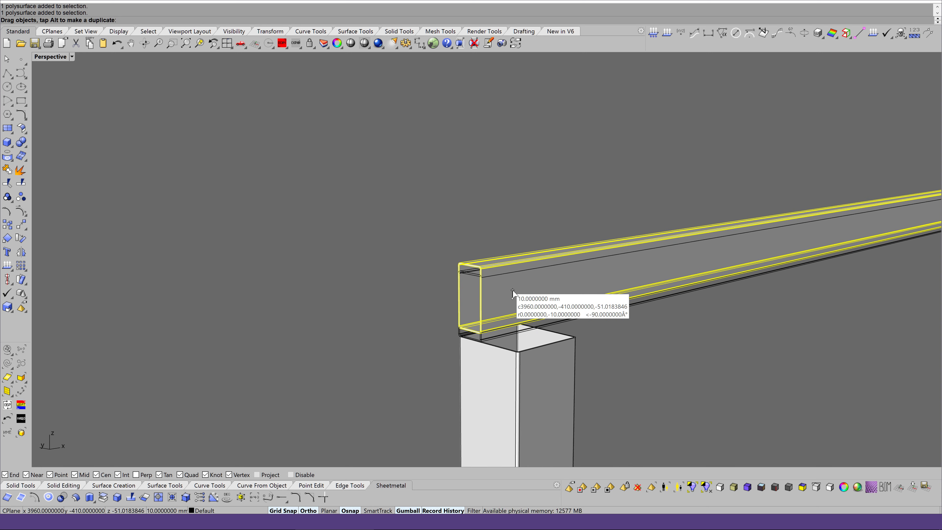
pyautogui.write('5')
pyautogui.press('Return')
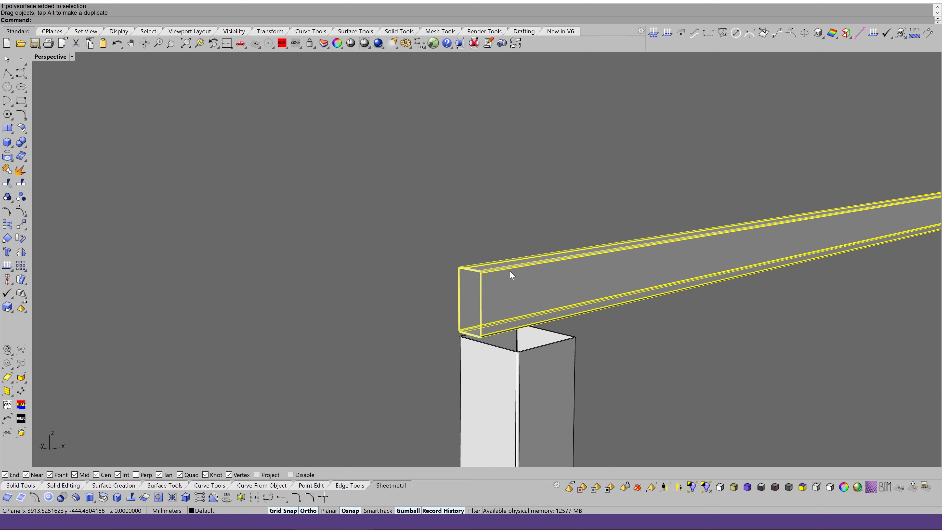
pyautogui.click(464, 195)
pyautogui.press('End')
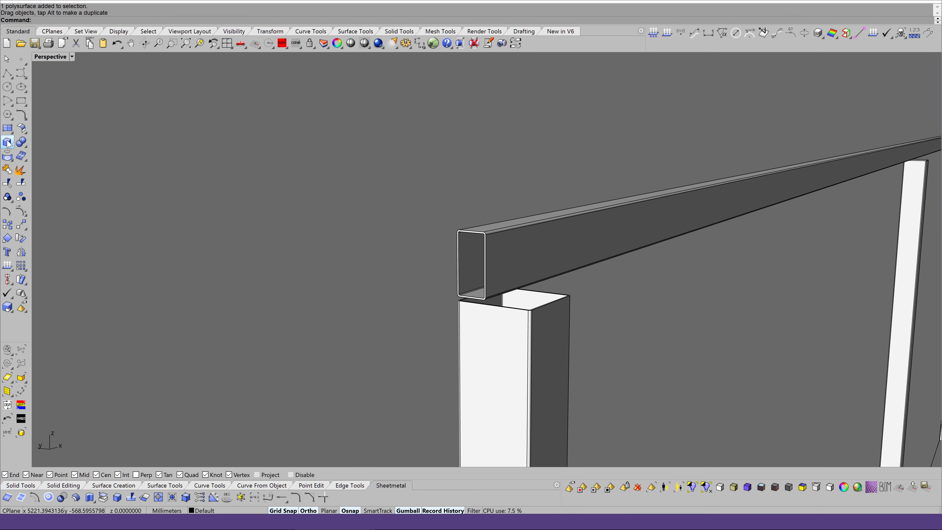
pyautogui.scroll(5, 518, 316)
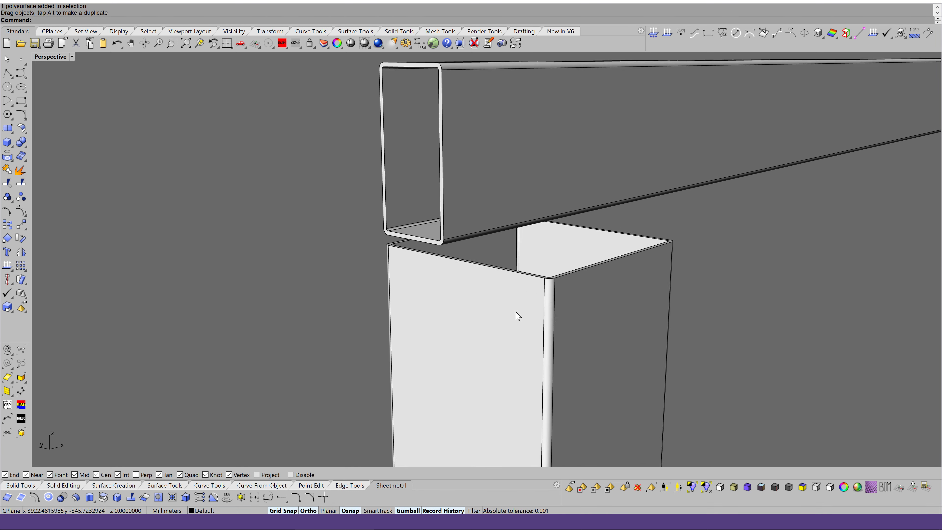
pyautogui.scroll(1, 518, 315)
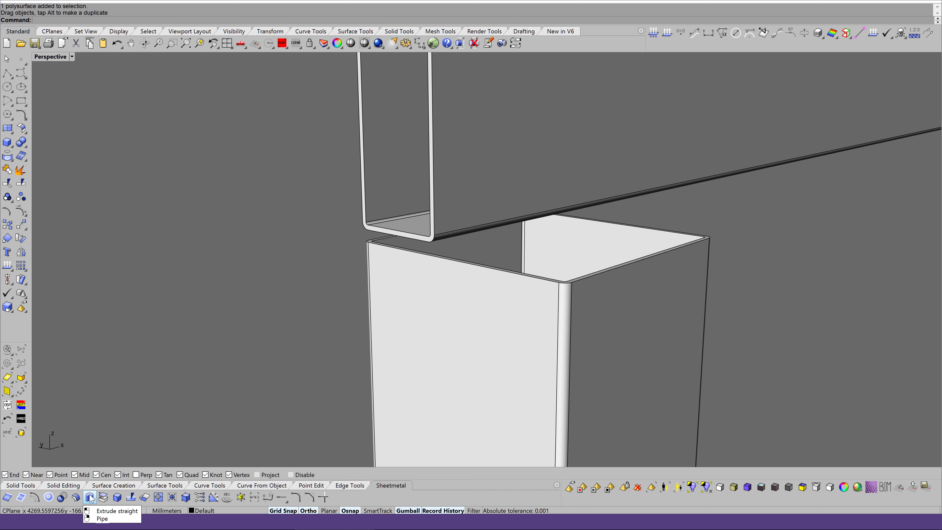
pyautogui.scroll(-1, 172, 118)
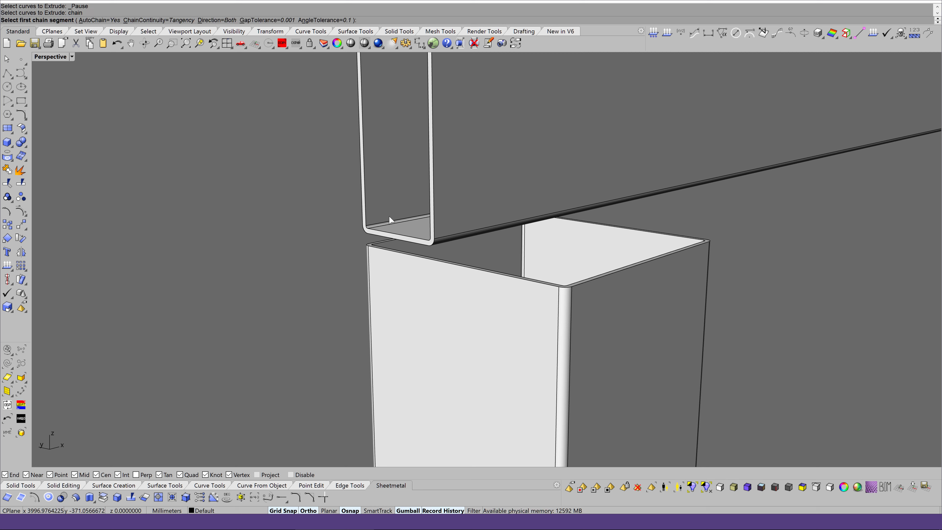
# Step: Extrude the post's top rim chain into a 6 mm solid cap plate and isolate it to inspect
pyautogui.click(488, 273)
pyautogui.press('Return')
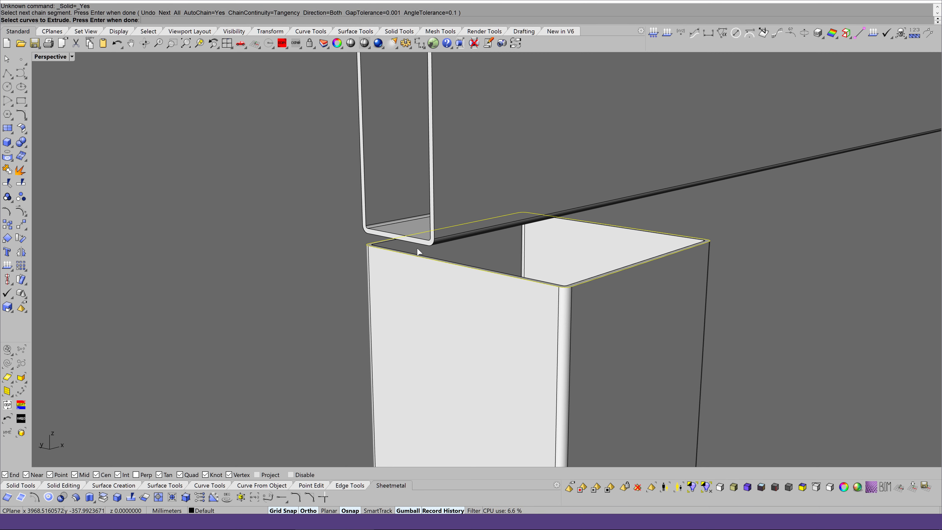
pyautogui.press('Return')
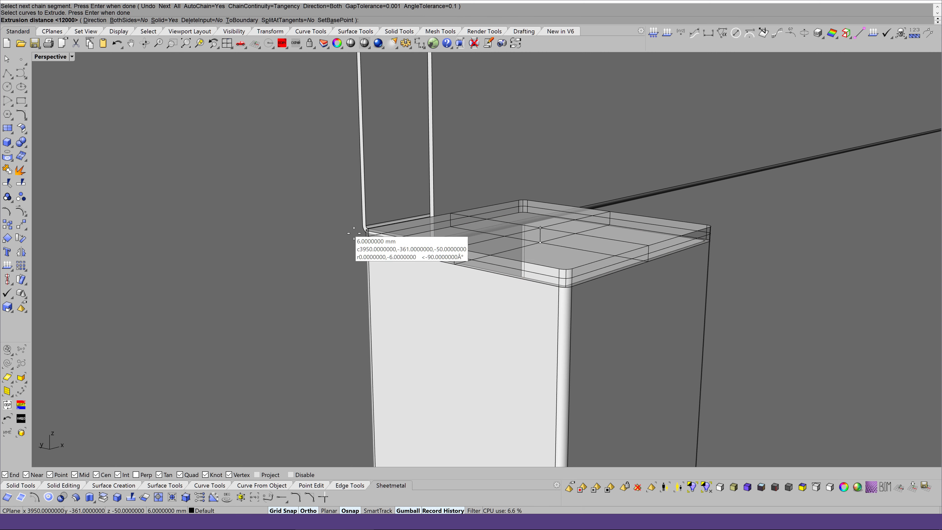
pyautogui.click(362, 233)
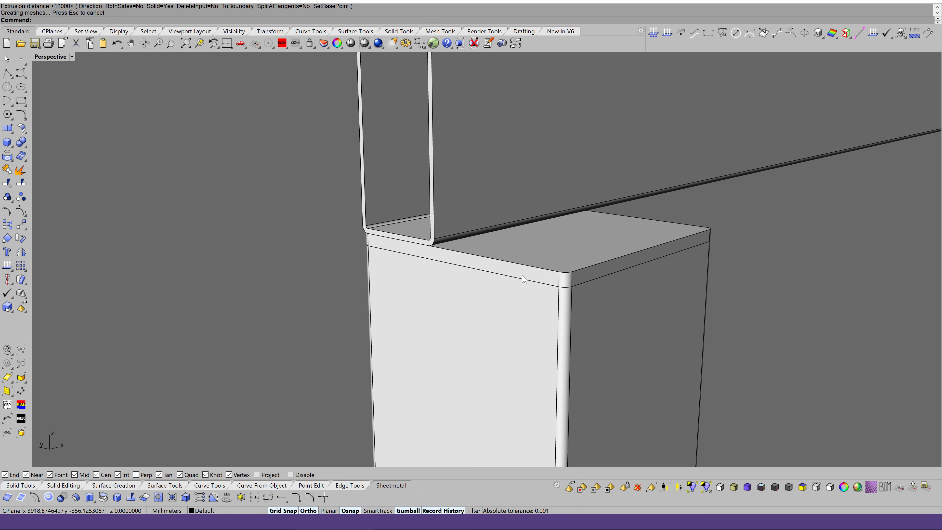
pyautogui.click(557, 253)
pyautogui.moveTo(790, 311); pyautogui.dragTo(512, 276, button='right')
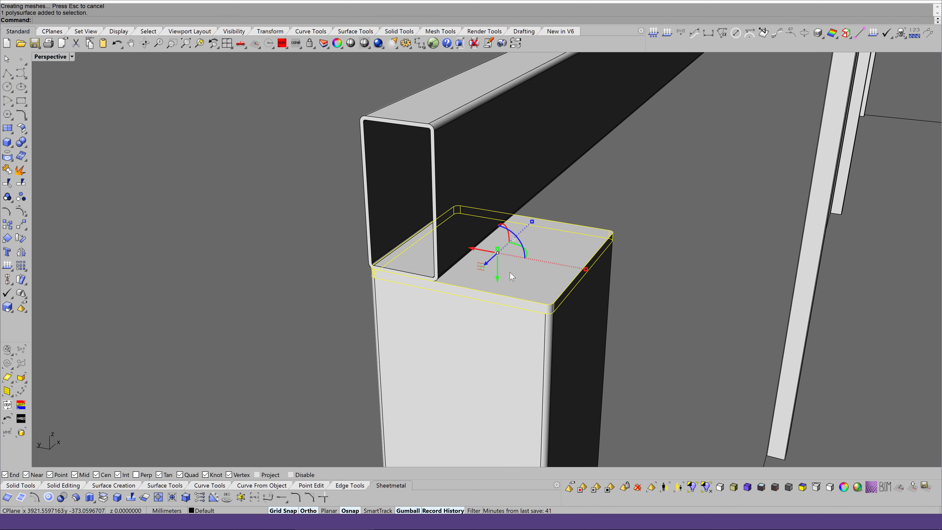
pyautogui.hotkey('ctrl', 'shift', 'h')
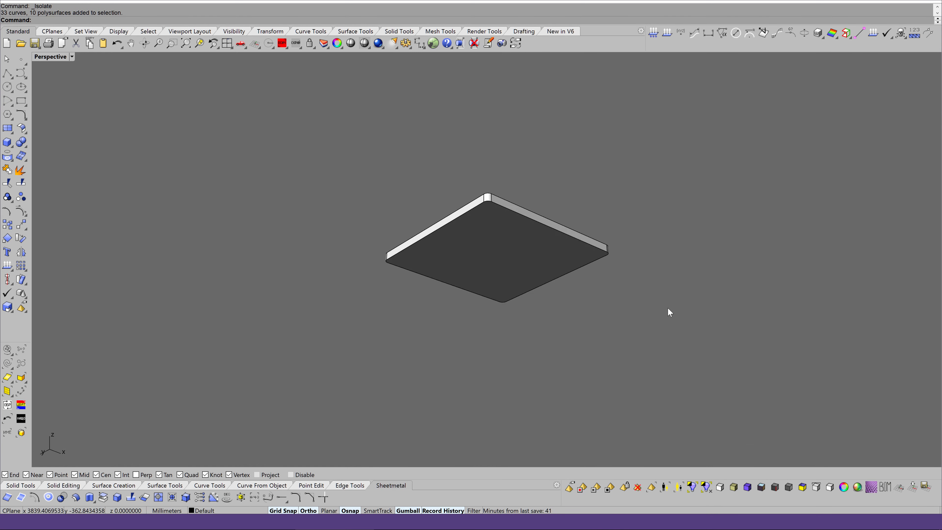
pyautogui.middleClick(574, 259)
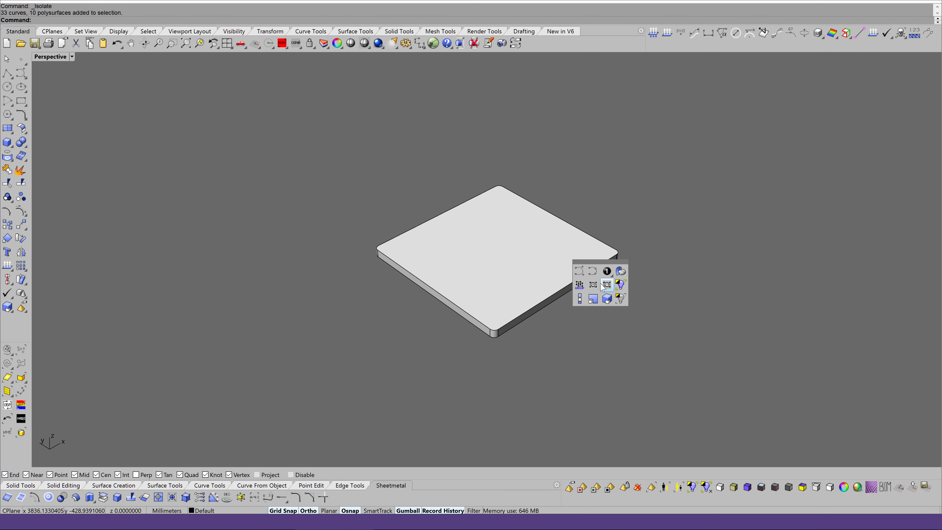
# Step: Show all objects and copy the cap plate from its corner onto the other post's top
pyautogui.click(619, 299)
pyautogui.click(578, 280)
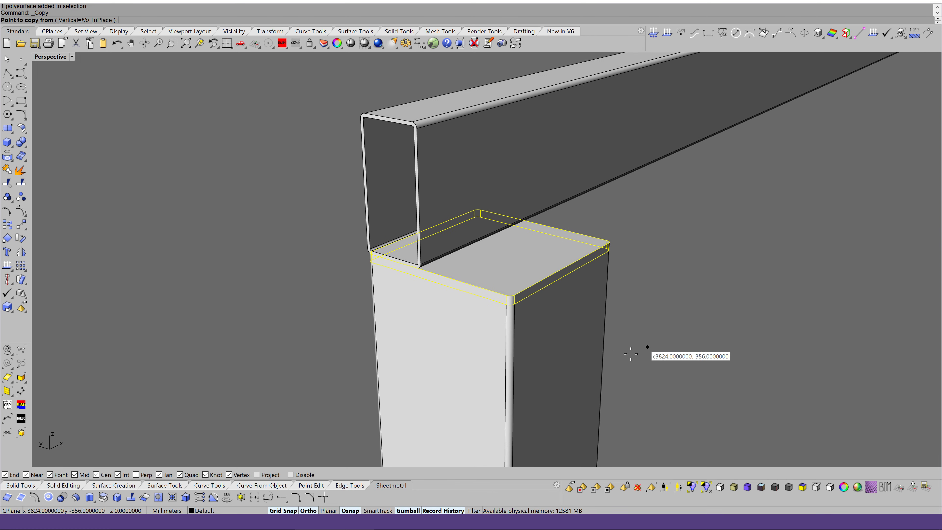
pyautogui.click(511, 299)
pyautogui.scroll(-5, 510, 299)
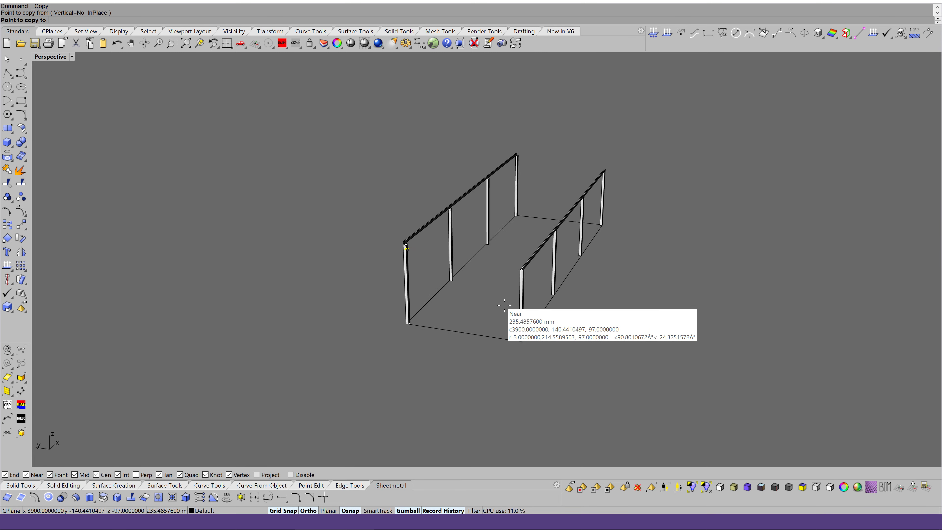
pyautogui.scroll(2, 504, 305)
pyautogui.scroll(3, 504, 305)
pyautogui.scroll(3, 504, 305)
pyautogui.scroll(2, 504, 305)
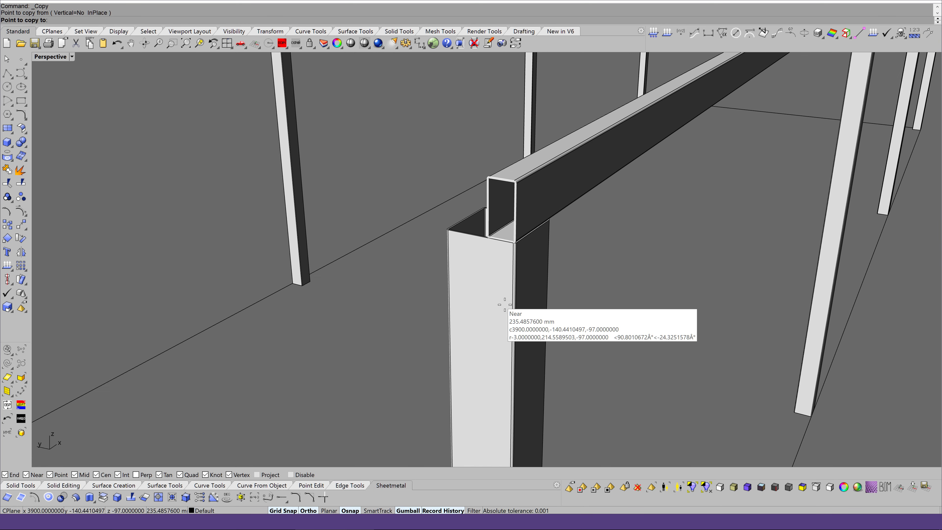
pyautogui.scroll(3, 593, 382)
pyautogui.scroll(5, 593, 383)
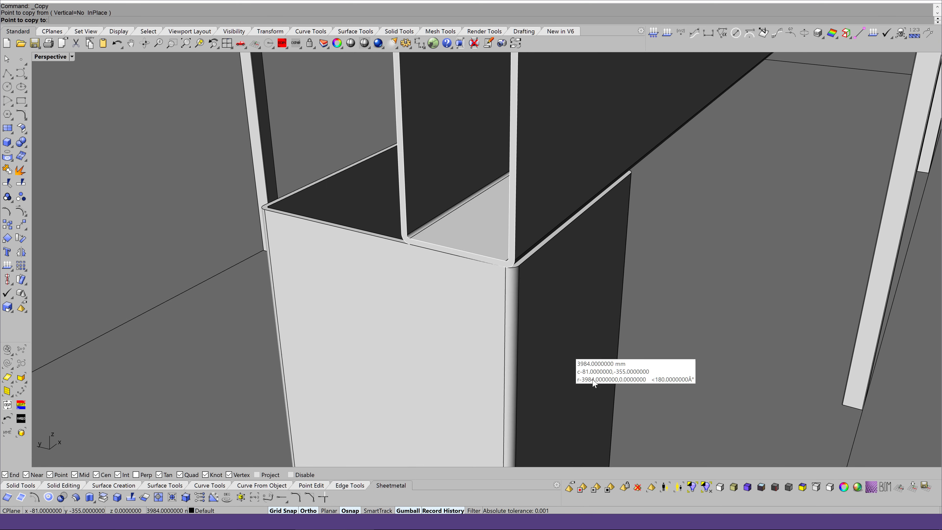
pyautogui.scroll(3, 592, 382)
pyautogui.scroll(2, 593, 382)
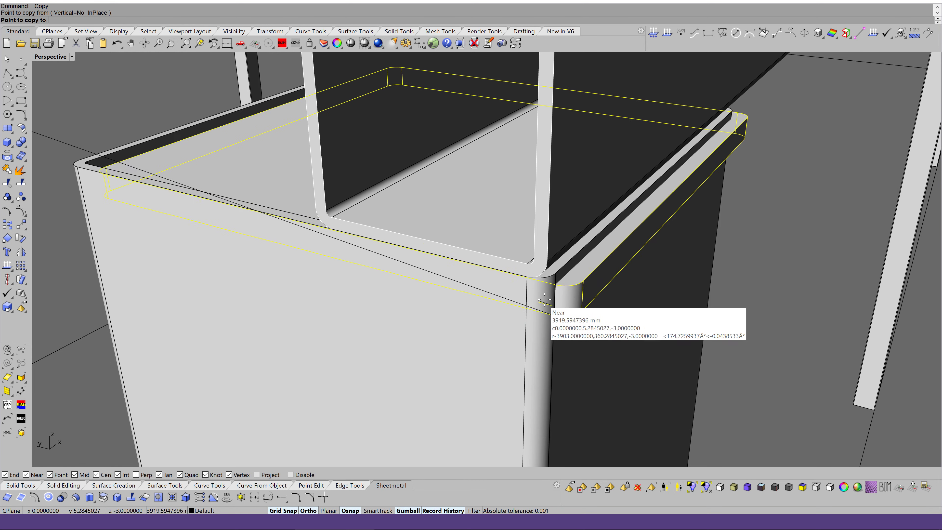
pyautogui.click(527, 276)
pyautogui.scroll(-3, 527, 277)
pyautogui.press('Return')
pyautogui.scroll(-3, 534, 260)
pyautogui.scroll(2, 537, 256)
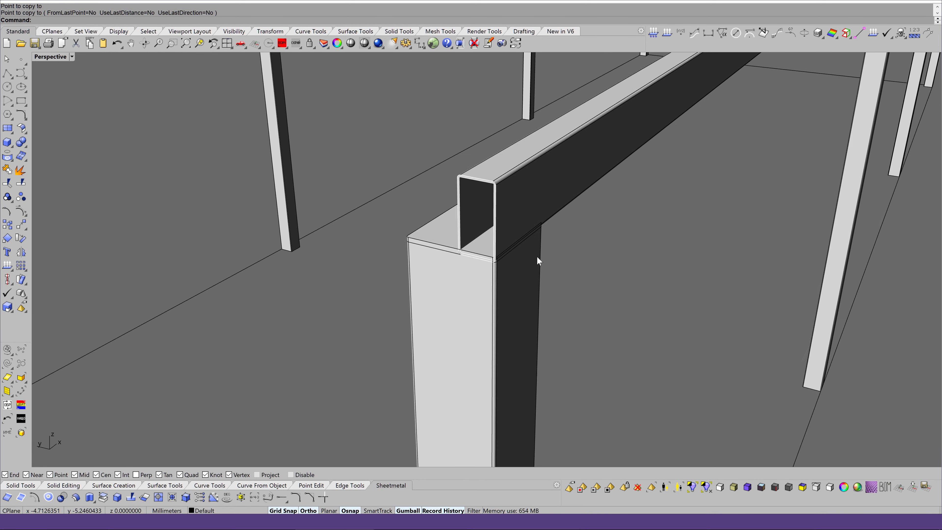
# Step: Window-select the rail tube's end profile curves and shift them 5 mm
pyautogui.moveTo(435, 139)
pyautogui.mouseDown()
pyautogui.moveTo(511, 271)
pyautogui.moveTo(532, 273)
pyautogui.mouseUp()
pyautogui.scroll(1, 485, 187)
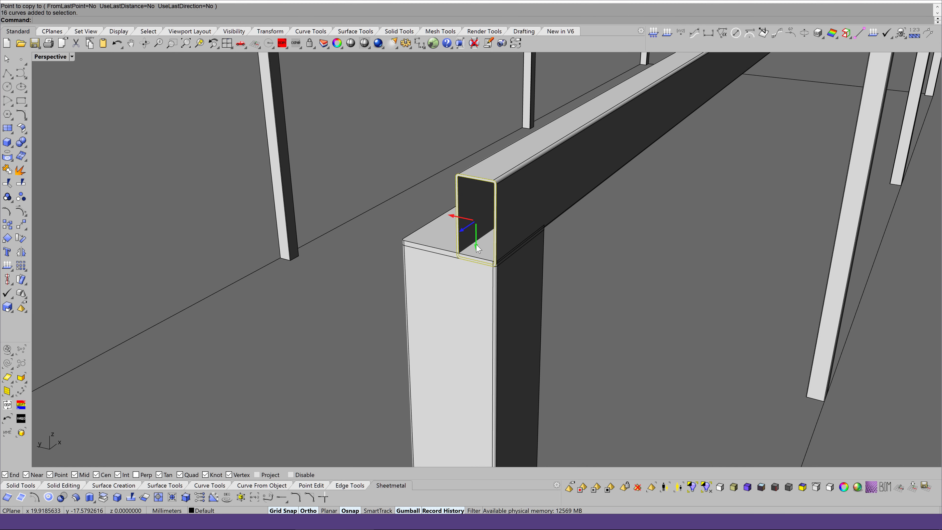
pyautogui.moveTo(477, 248); pyautogui.dragTo(477, 241)
pyautogui.click(610, 291)
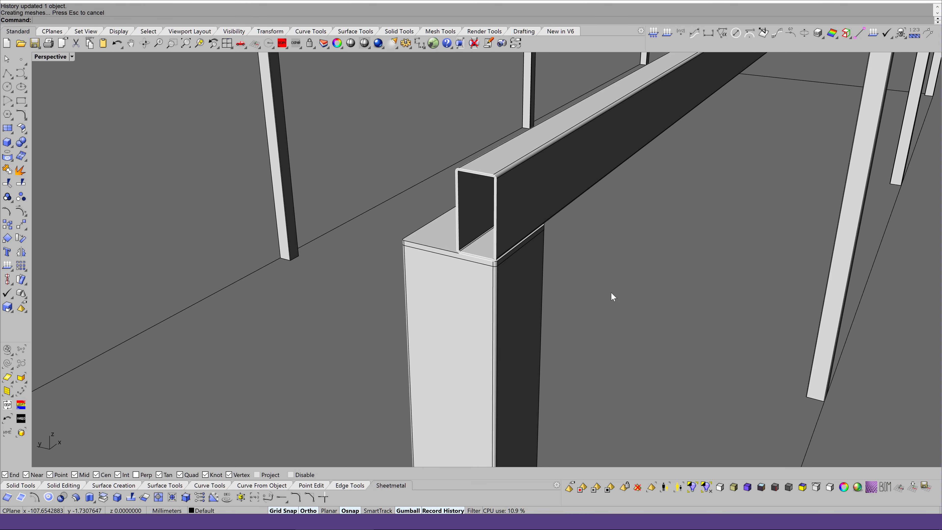
pyautogui.scroll(-2, 611, 291)
pyautogui.scroll(-3, 611, 291)
pyautogui.scroll(-2, 611, 292)
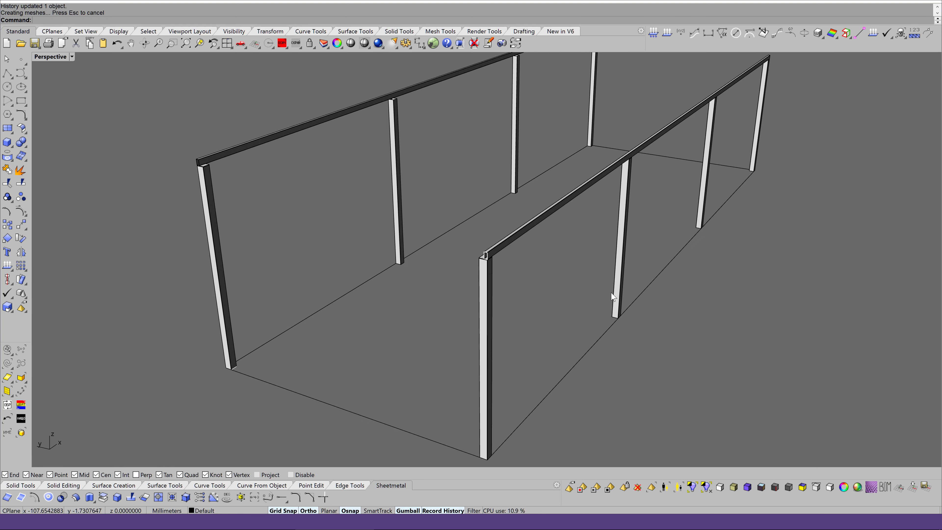
pyautogui.scroll(1, 610, 292)
# Step: Copy the selected cap plate from the post end onto a further post top
pyautogui.scroll(4, 610, 292)
pyautogui.scroll(1, 470, 327)
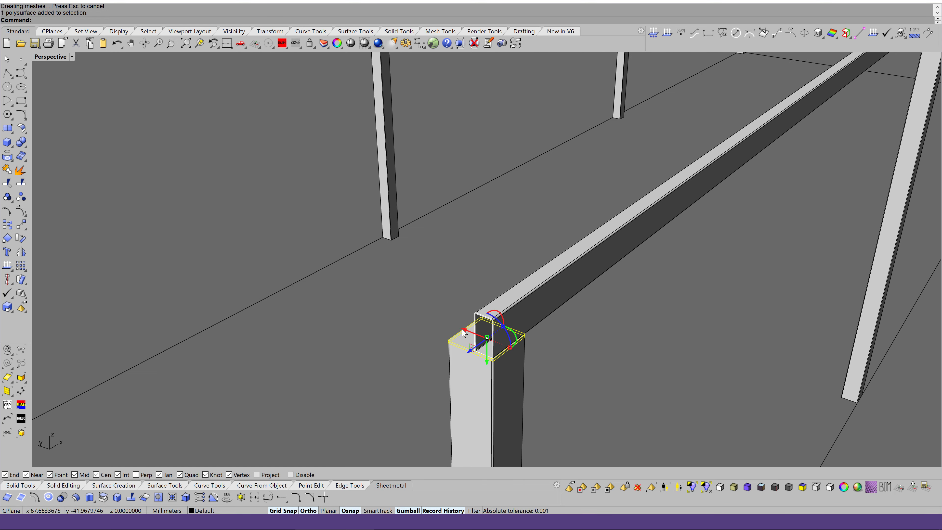
pyautogui.scroll(-3, 463, 332)
pyautogui.scroll(-3, 463, 330)
pyautogui.scroll(-1, 463, 331)
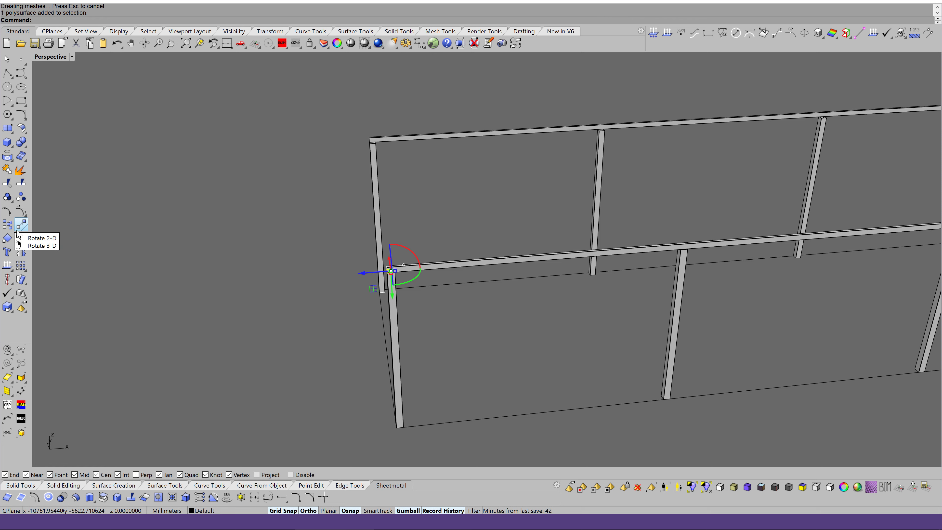
pyautogui.click(7, 225)
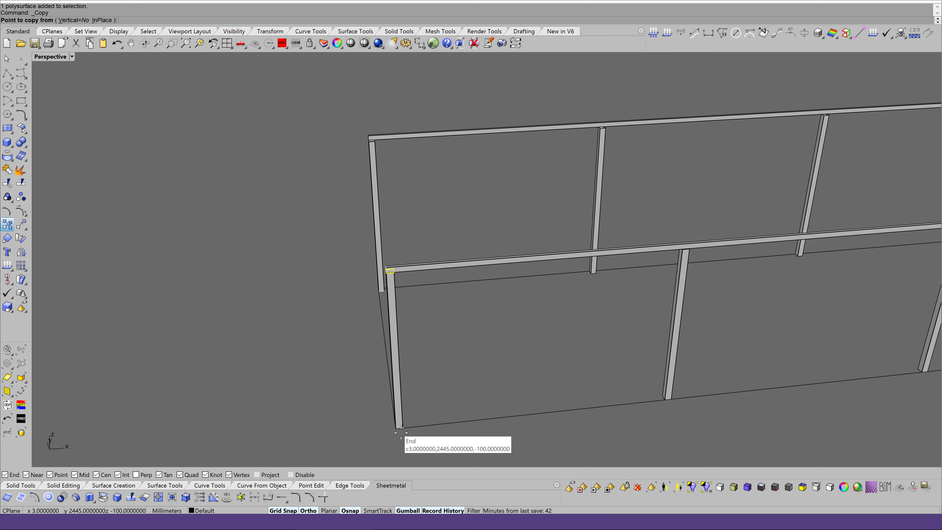
pyautogui.scroll(1, 400, 430)
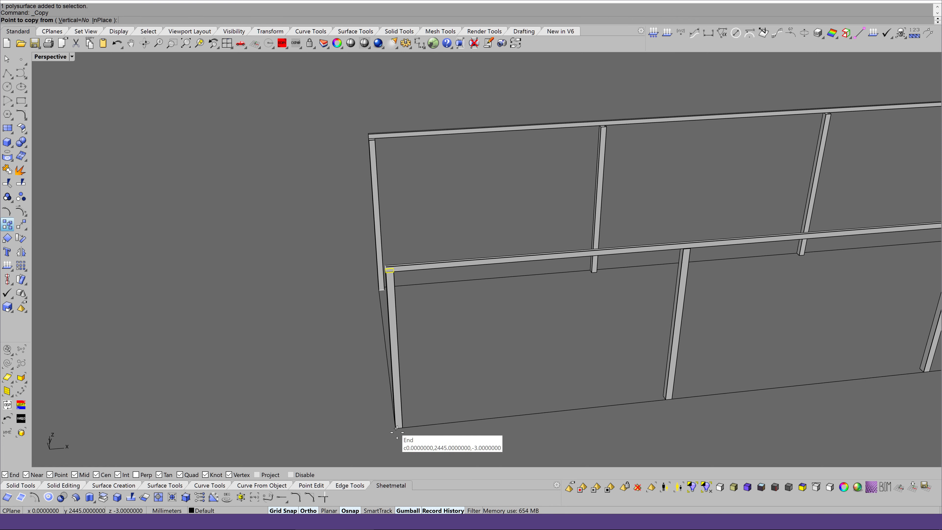
pyautogui.scroll(3, 400, 431)
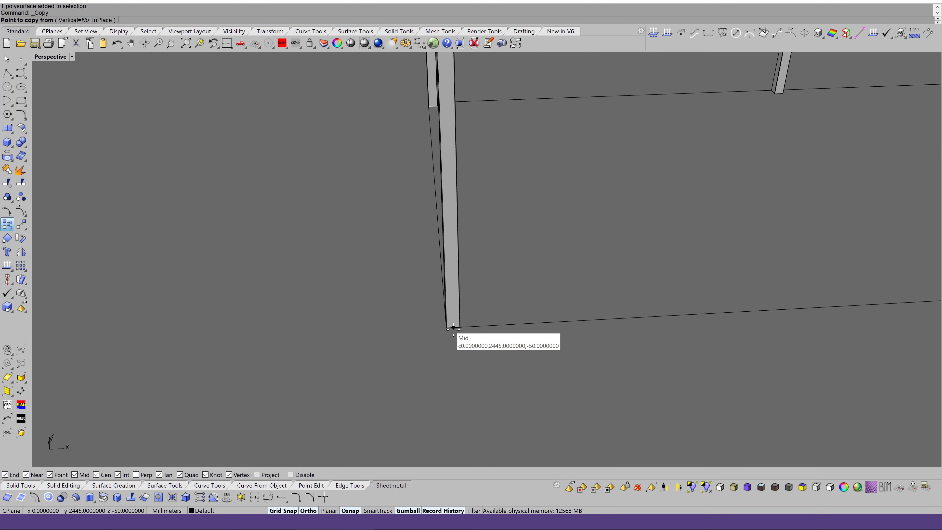
pyautogui.click(790, 304)
pyautogui.scroll(-3, 523, 375)
pyautogui.press('Return')
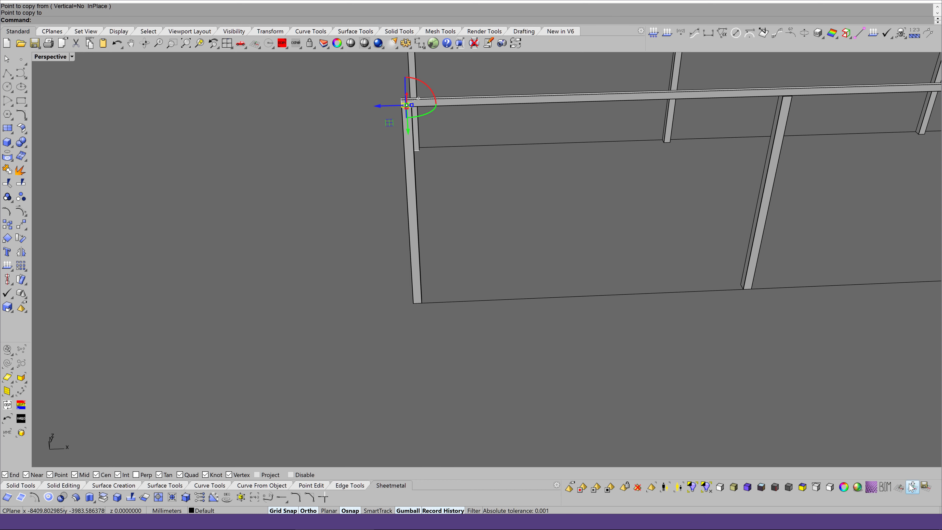
# Step: Copy the post piece from its end point onto two edge midpoints along the frame's back row
pyautogui.click(9, 226)
pyautogui.click(417, 302)
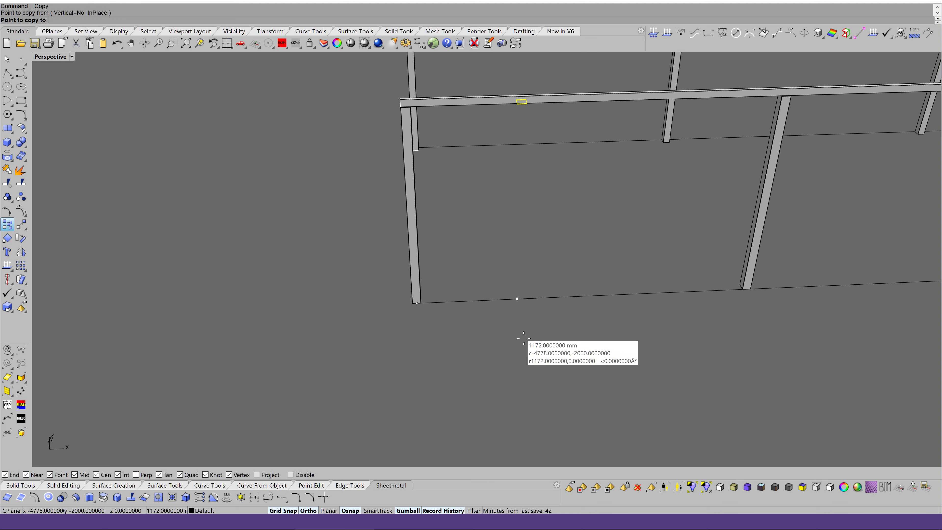
pyautogui.scroll(5, 512, 336)
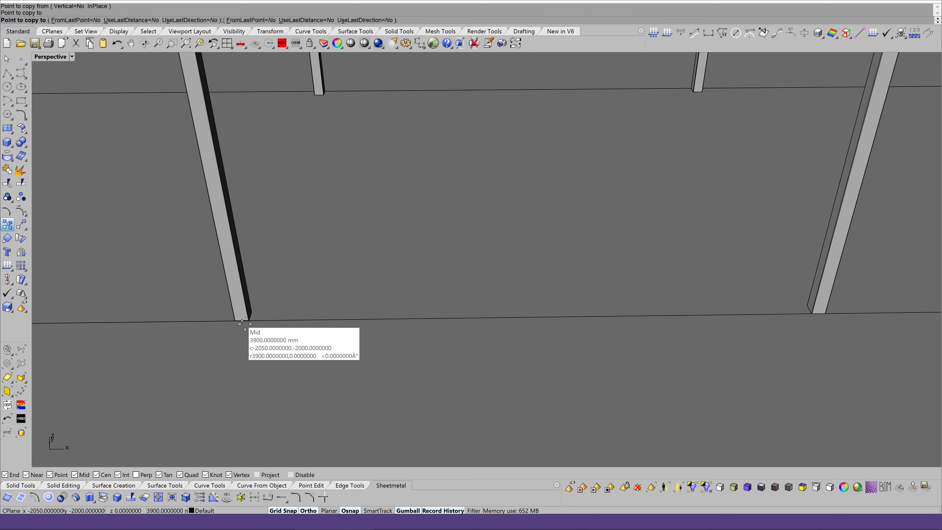
pyautogui.click(245, 321)
pyautogui.scroll(-5, 553, 313)
pyautogui.press('Return')
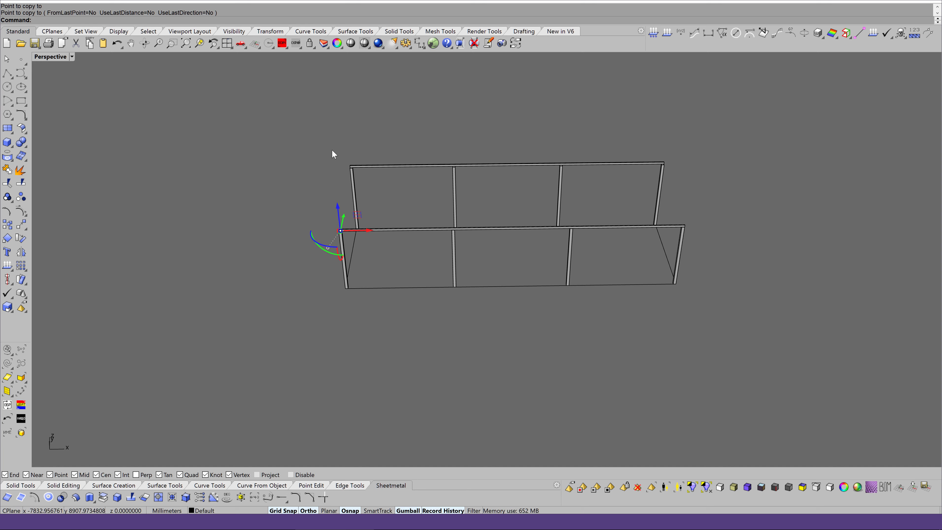
pyautogui.scroll(2, 426, 187)
pyautogui.scroll(3, 427, 187)
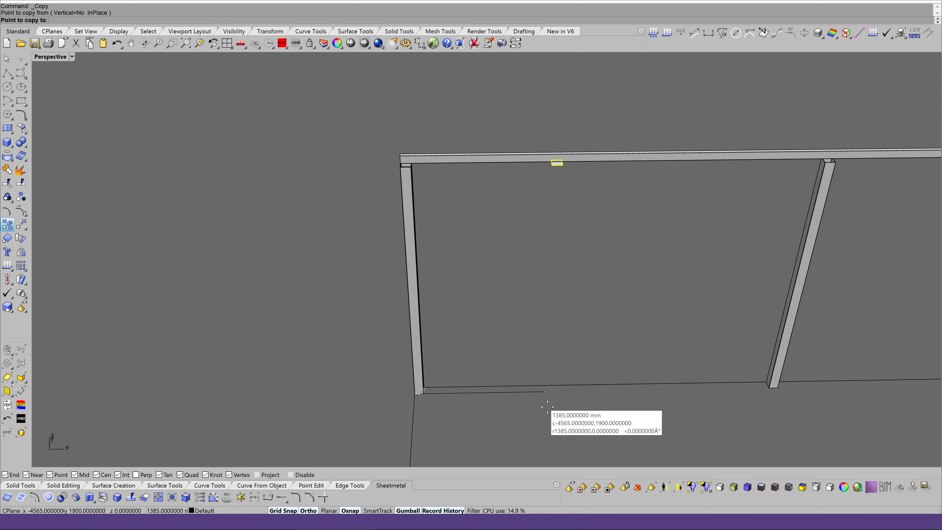
pyautogui.scroll(2, 774, 412)
pyautogui.scroll(3, 775, 411)
pyautogui.scroll(1, 600, 456)
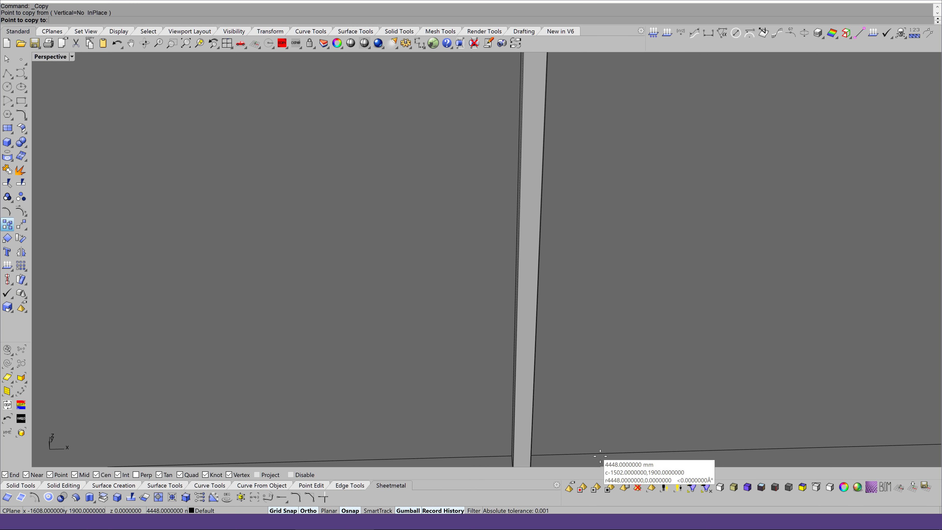
pyautogui.scroll(-1, 600, 456)
pyautogui.click(520, 439)
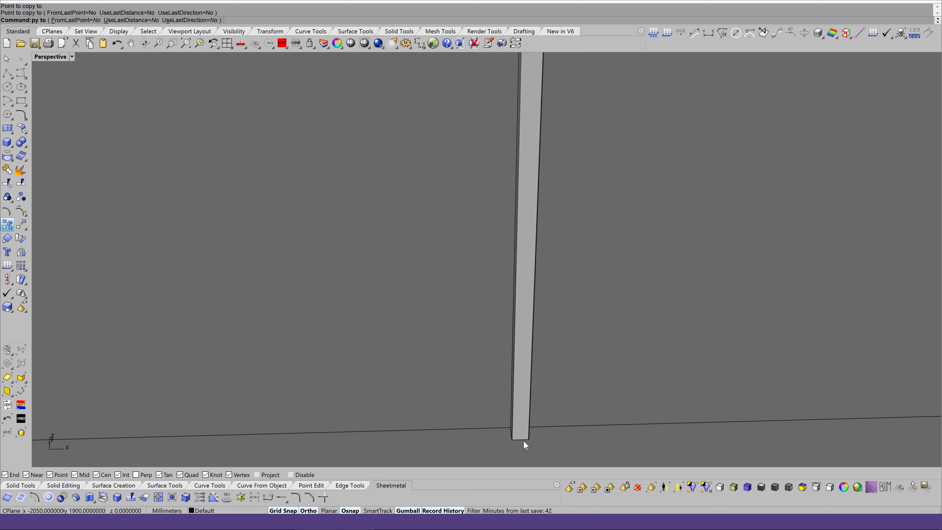
pyautogui.press('Return')
pyautogui.scroll(-2, 640, 366)
pyautogui.scroll(-2, 640, 366)
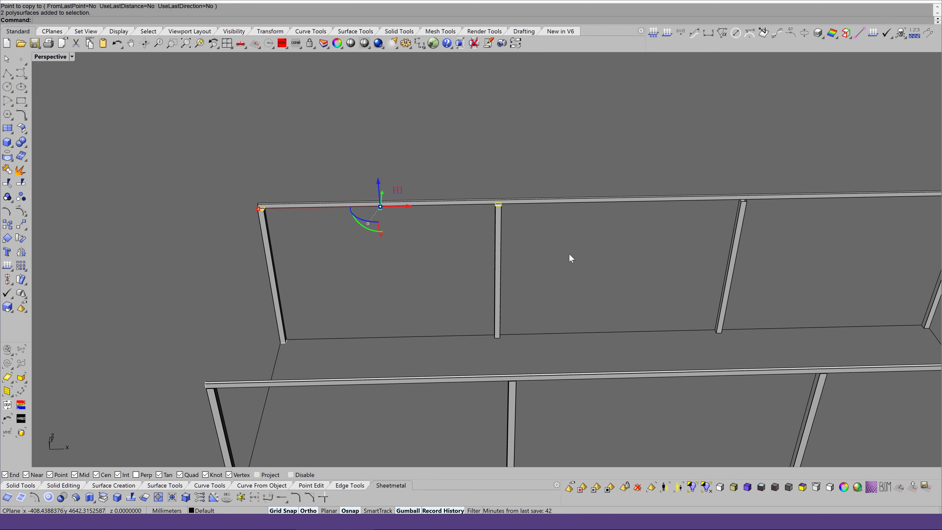
# Step: Select just the post-top plate and mirror a copy across the Y axis
pyautogui.keyDown('shift'); pyautogui.click(515, 382); pyautogui.keyUp('shift')
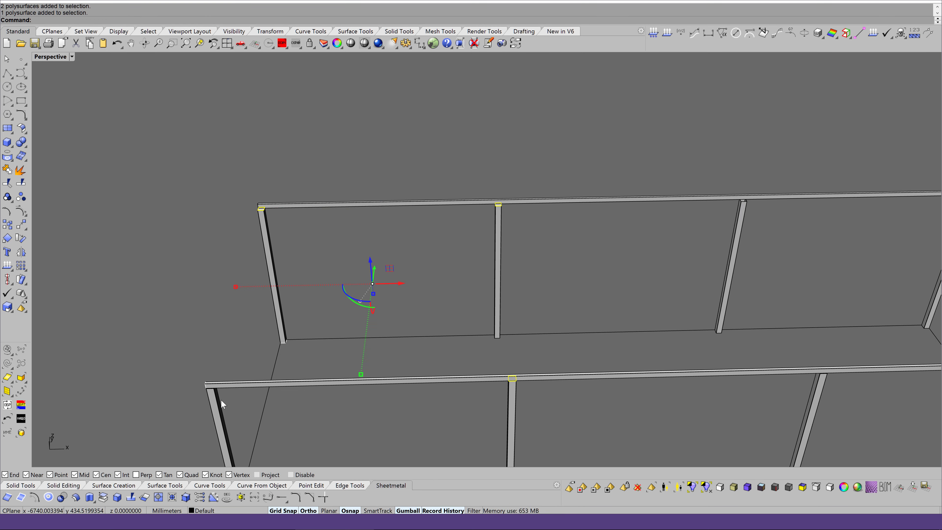
pyautogui.scroll(3, 221, 400)
pyautogui.scroll(2, 208, 382)
pyautogui.scroll(3, 208, 382)
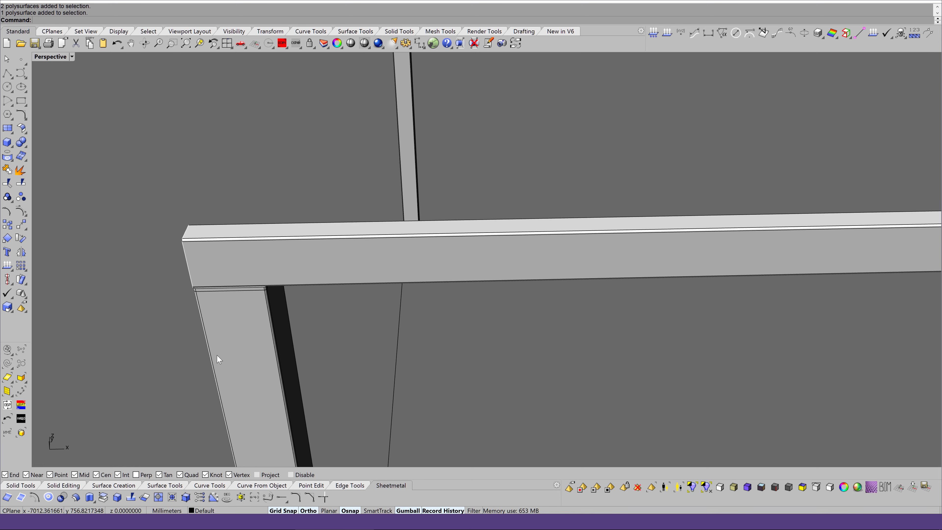
pyautogui.keyDown('shift'); pyautogui.click(234, 297); pyautogui.keyUp('shift')
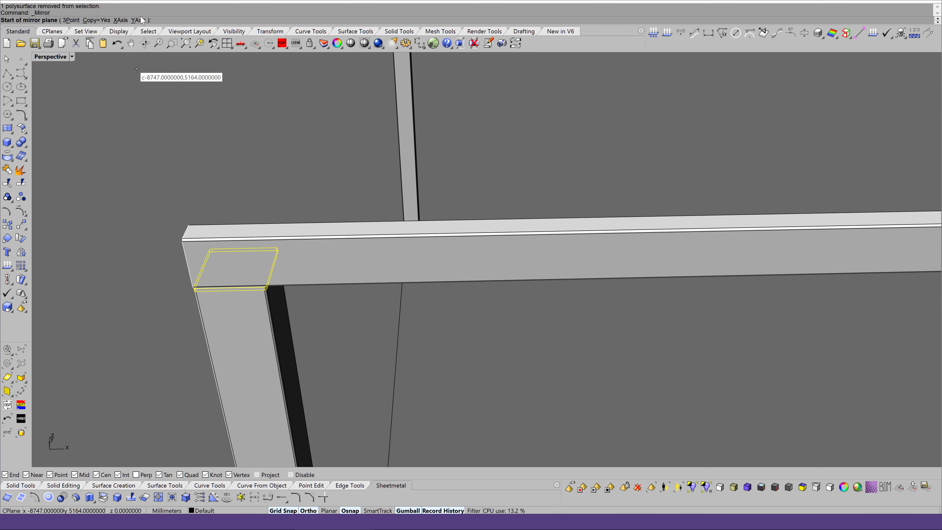
pyautogui.scroll(-4, 408, 149)
pyautogui.scroll(-3, 444, 159)
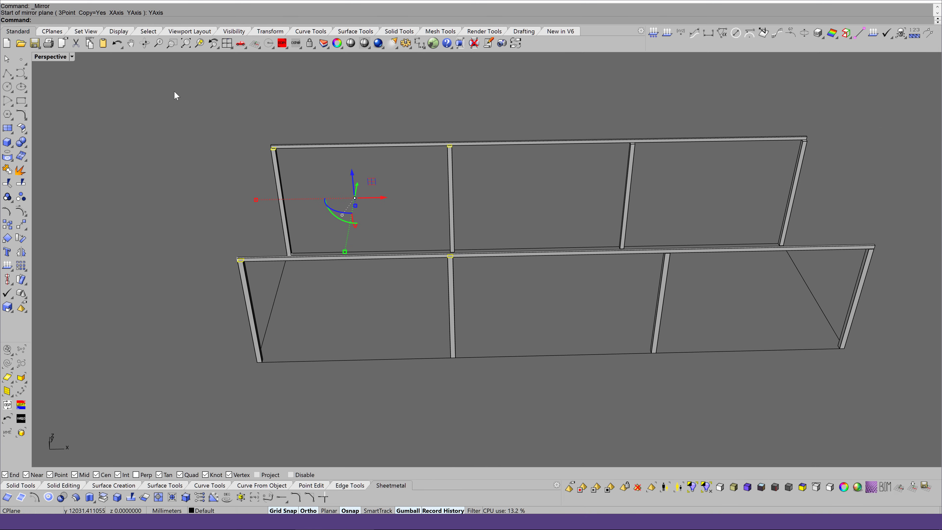
pyautogui.scroll(3, 846, 141)
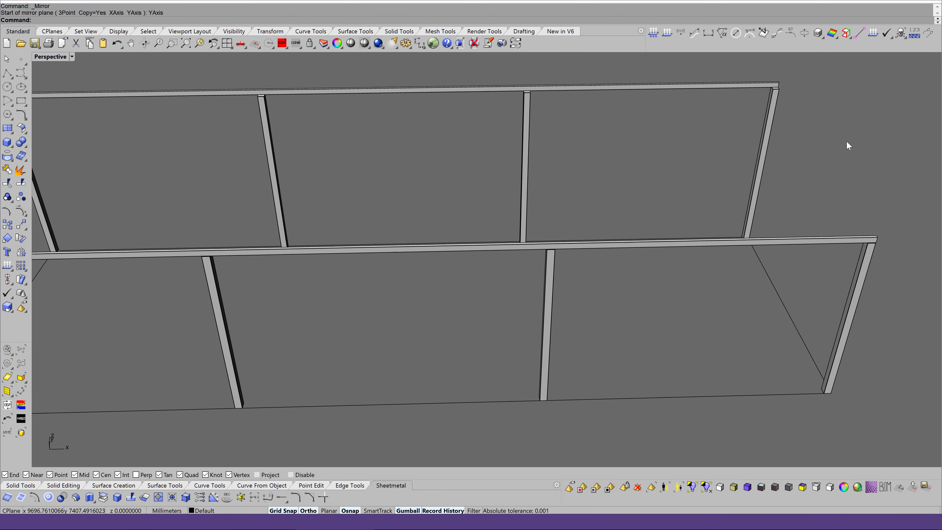
pyautogui.scroll(3, 847, 140)
# Step: Orbit around both frames to check the mirrored plates, then window-select the whole structure
pyautogui.moveTo(846, 140); pyautogui.dragTo(706, 224, button='right')
pyautogui.scroll(3, 708, 222)
pyautogui.scroll(3, 707, 220)
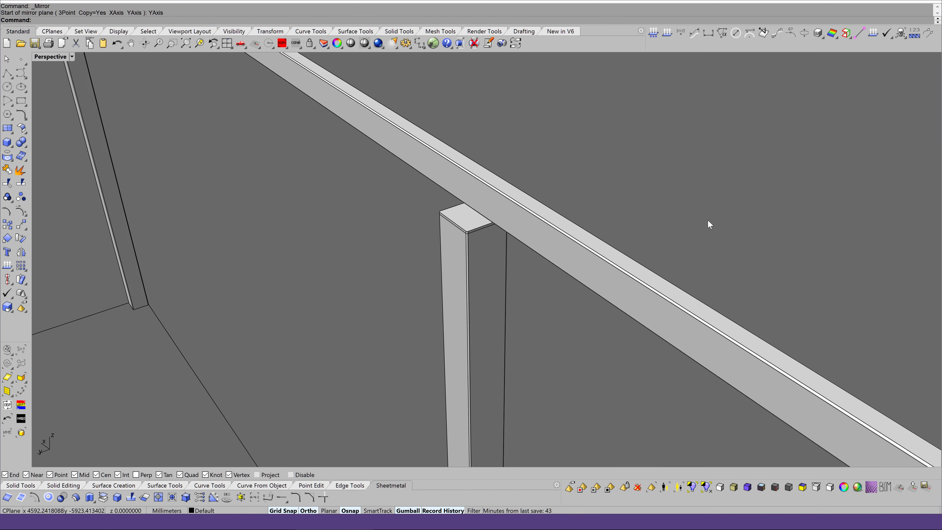
pyautogui.scroll(2, 707, 220)
pyautogui.scroll(-5, 708, 217)
pyautogui.scroll(2, 711, 215)
pyautogui.scroll(-2, 711, 217)
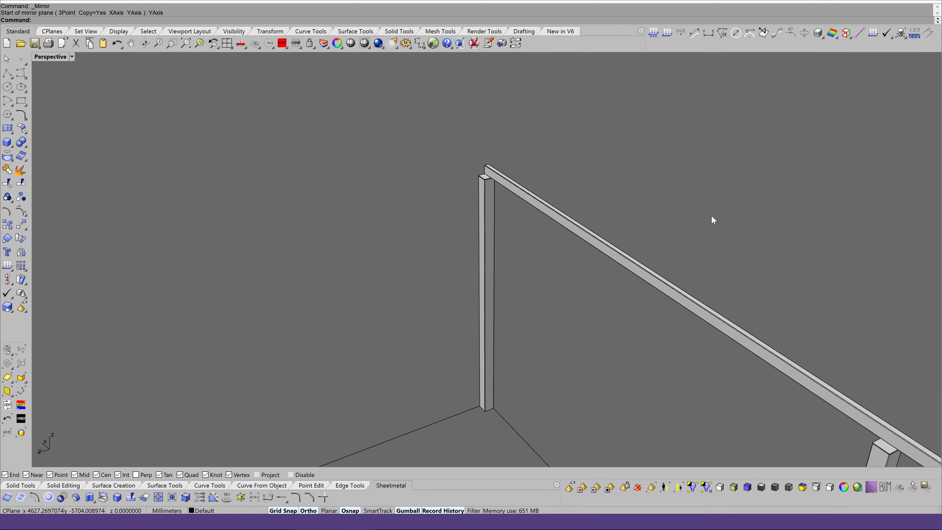
pyautogui.scroll(-3, 711, 216)
pyautogui.scroll(3, 712, 216)
pyautogui.scroll(3, 712, 216)
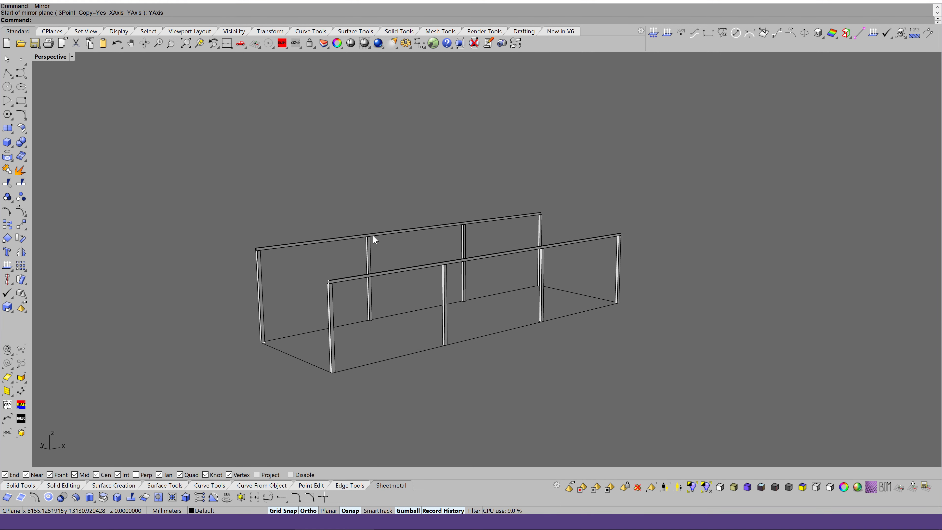
pyautogui.moveTo(612, 413); pyautogui.dragTo(696, 458)
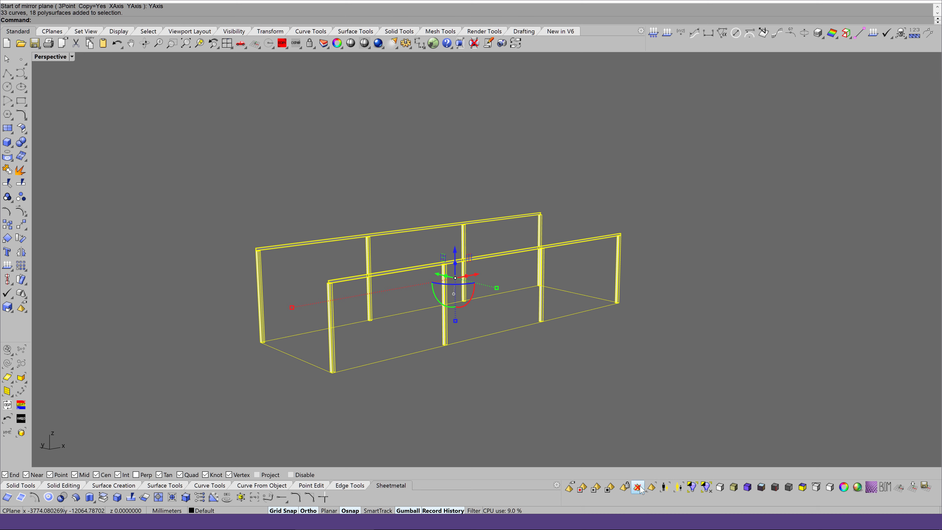
# Step: Purge construction history from the 12 selected frame objects
pyautogui.click(593, 333)
pyautogui.scroll(2, 590, 332)
pyautogui.scroll(3, 588, 331)
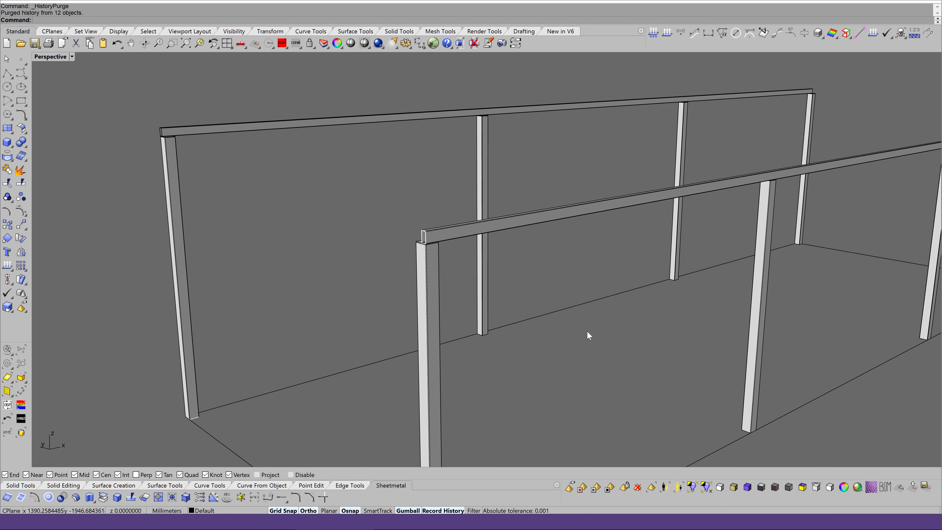
pyautogui.scroll(3, 588, 331)
pyautogui.scroll(2, 587, 332)
pyautogui.scroll(2, 587, 331)
pyautogui.scroll(2, 590, 329)
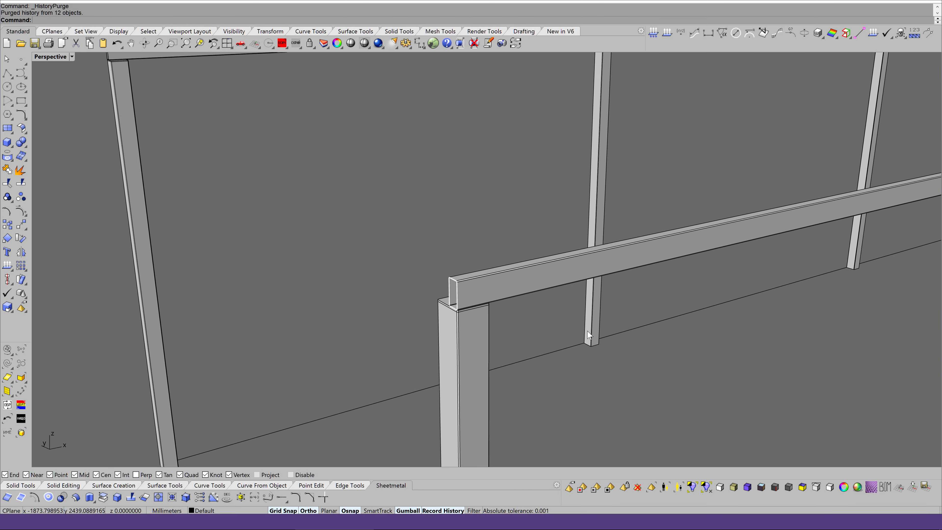
pyautogui.scroll(2, 592, 326)
pyautogui.scroll(1, 593, 329)
# Step: Window-select the 16 leftover profile curves at the rail ends and hide them
pyautogui.click(484, 294)
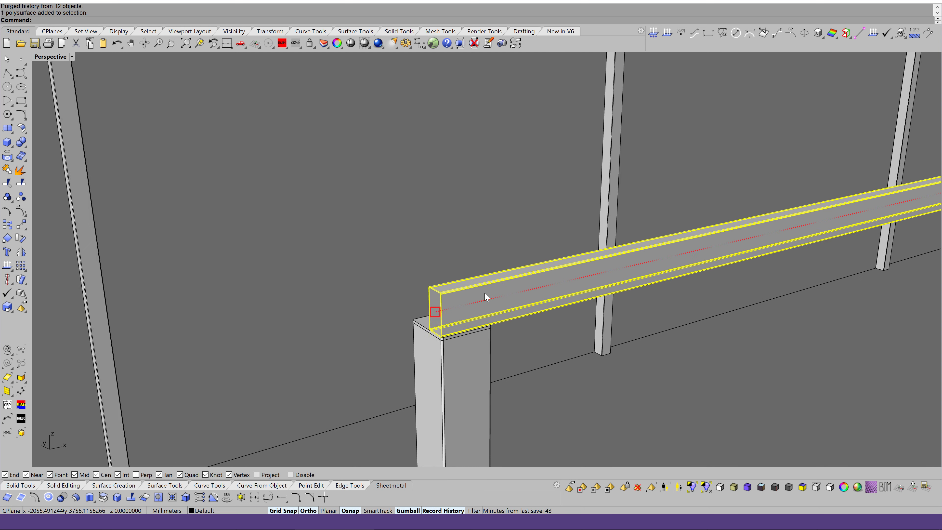
pyautogui.scroll(-2, 168, 397)
pyautogui.moveTo(373, 236); pyautogui.dragTo(475, 347)
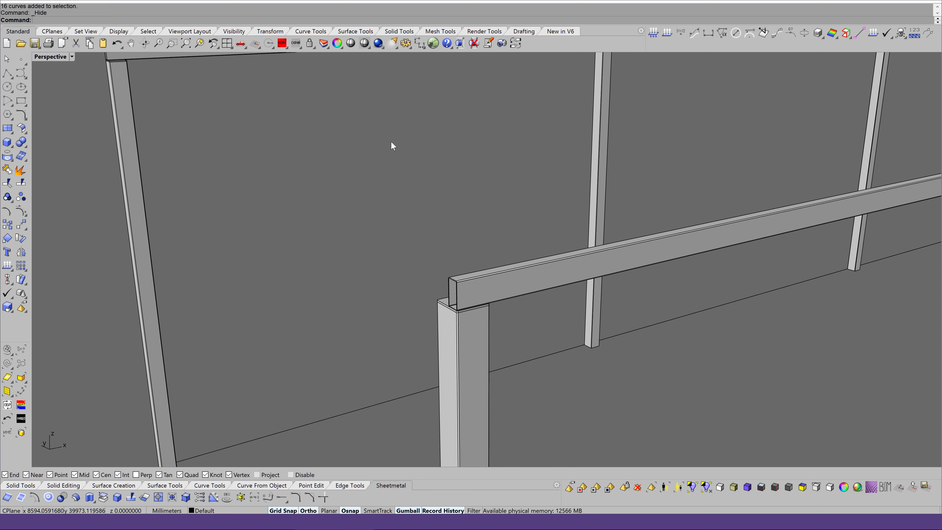
pyautogui.scroll(-3, 539, 259)
pyautogui.scroll(2, 539, 258)
pyautogui.keyDown('shift'); pyautogui.moveTo(539, 258); pyautogui.dragTo(283, 315, button='right'); pyautogui.keyUp('shift')
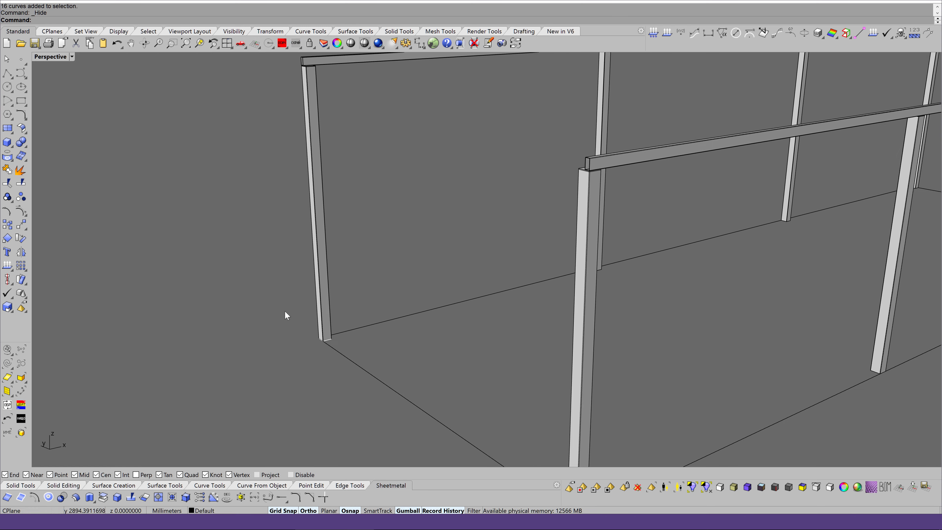
pyautogui.moveTo(284, 315); pyautogui.dragTo(382, 377)
pyautogui.click(296, 44)
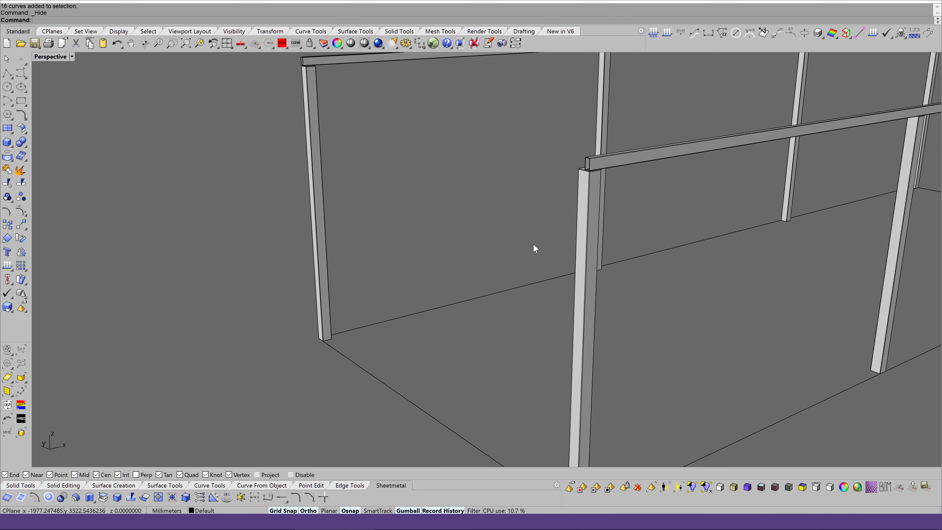
pyautogui.moveTo(533, 243); pyautogui.dragTo(462, 181, button='right')
# Step: Turn on solid points for both top rails and drag their end points outward
pyautogui.click(462, 185)
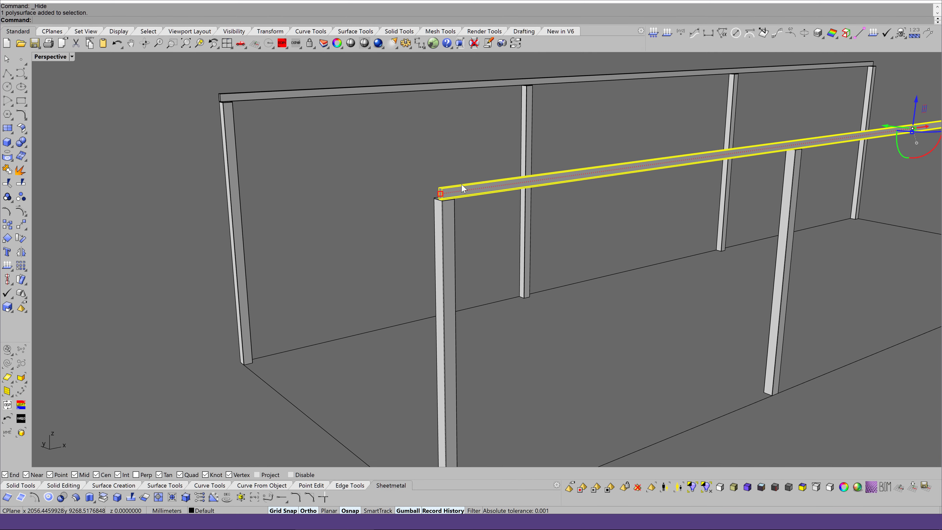
pyautogui.keyDown('shift'); pyautogui.click(316, 87); pyautogui.keyUp('shift')
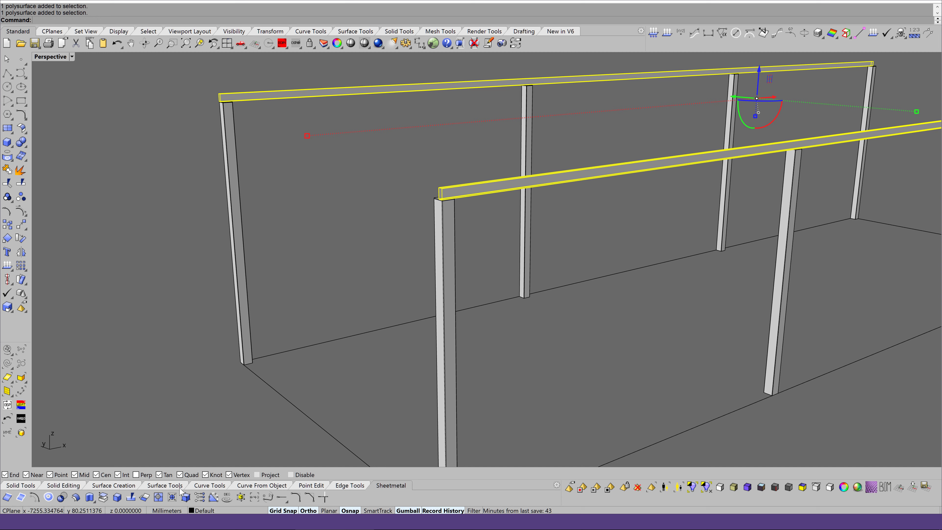
pyautogui.click(187, 498)
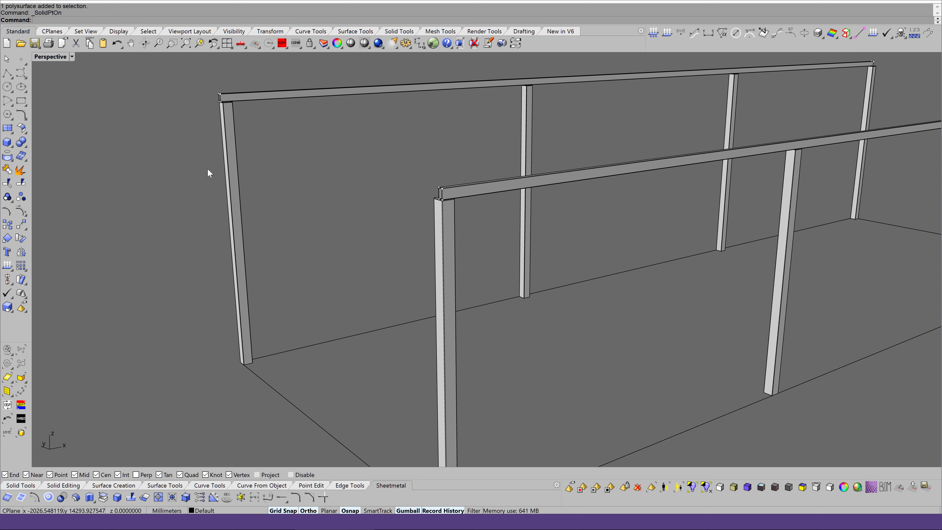
pyautogui.moveTo(223, 104); pyautogui.dragTo(224, 107)
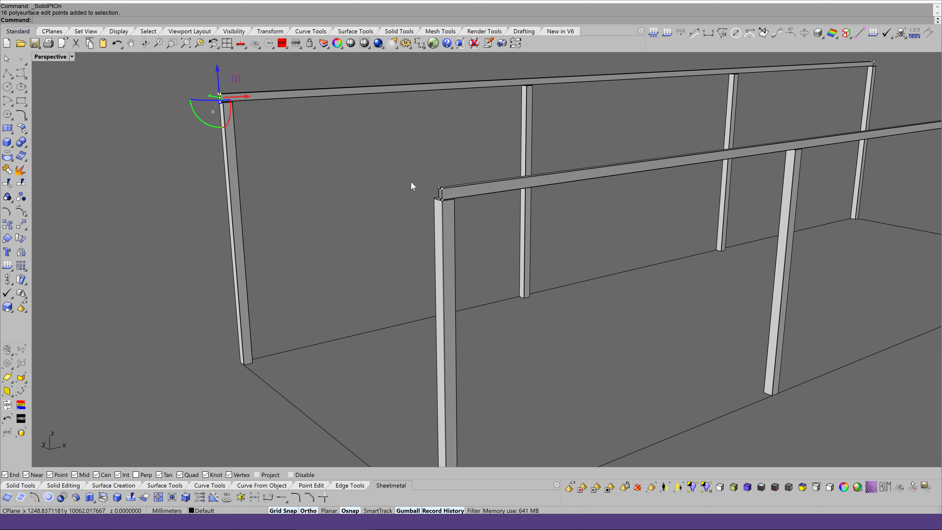
pyautogui.keyDown('shift'); pyautogui.moveTo(443, 204); pyautogui.dragTo(446, 210); pyautogui.keyUp('shift')
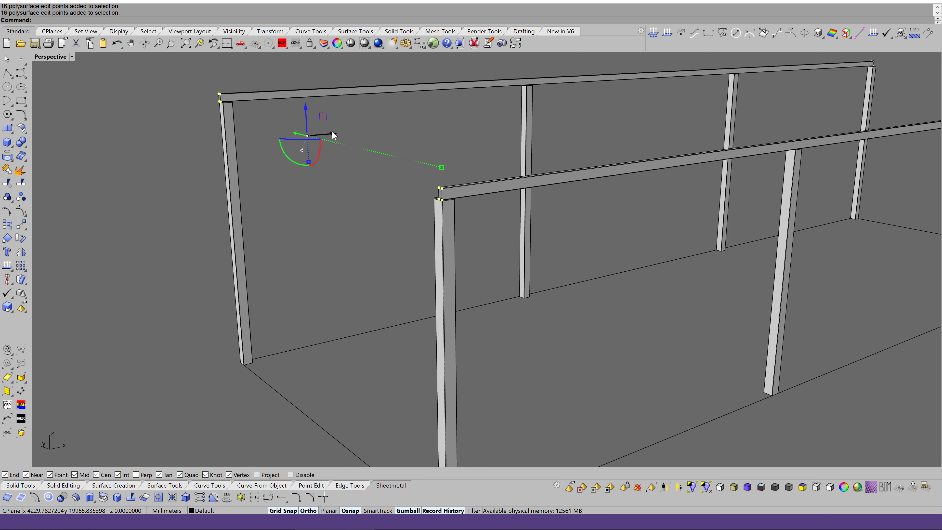
pyautogui.moveTo(333, 132); pyautogui.dragTo(400, 132)
# Step: Move both rails' end points exactly 10 along the gumball X axis
pyautogui.moveTo(464, 130); pyautogui.dragTo(481, 148, button='right')
pyautogui.scroll(-5, 481, 148)
pyautogui.scroll(5, 481, 148)
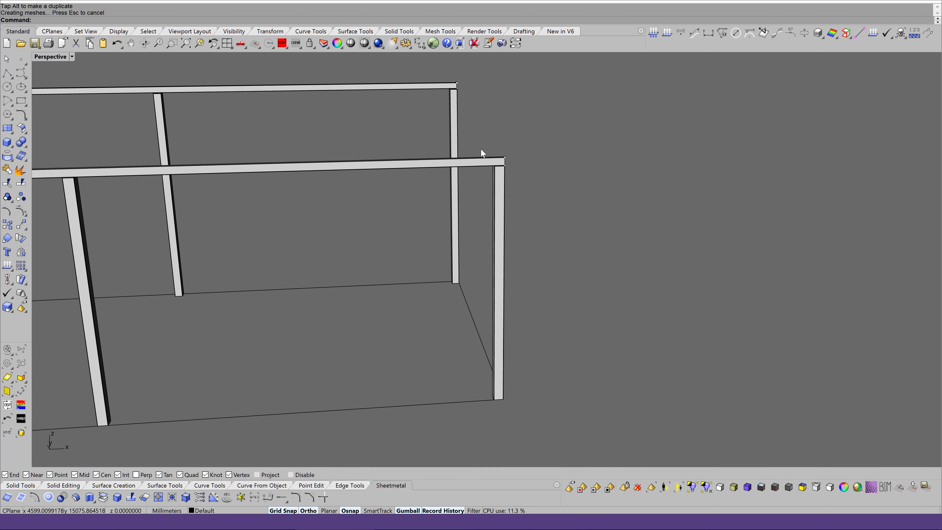
pyautogui.scroll(2, 481, 148)
pyautogui.moveTo(443, 66); pyautogui.dragTo(470, 87)
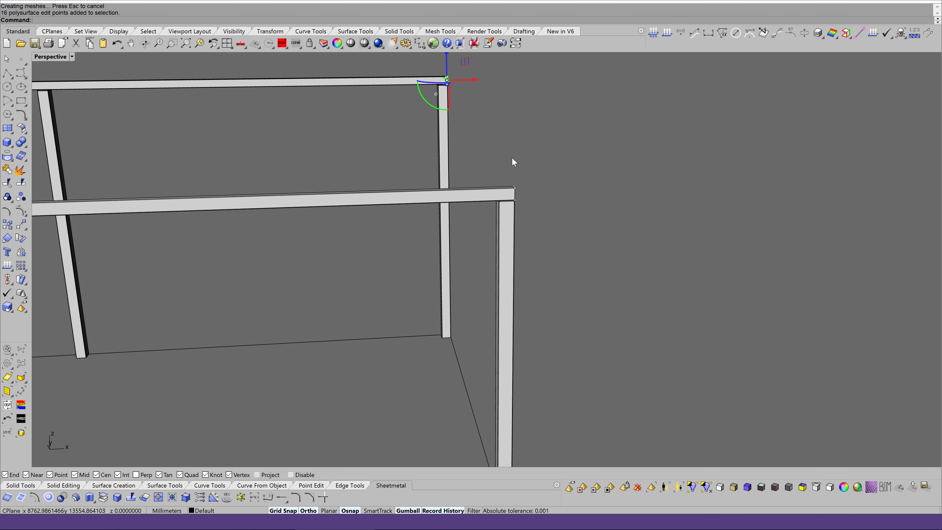
pyautogui.keyDown('shift'); pyautogui.moveTo(560, 228); pyautogui.dragTo(554, 223); pyautogui.keyUp('shift')
pyautogui.click(503, 125)
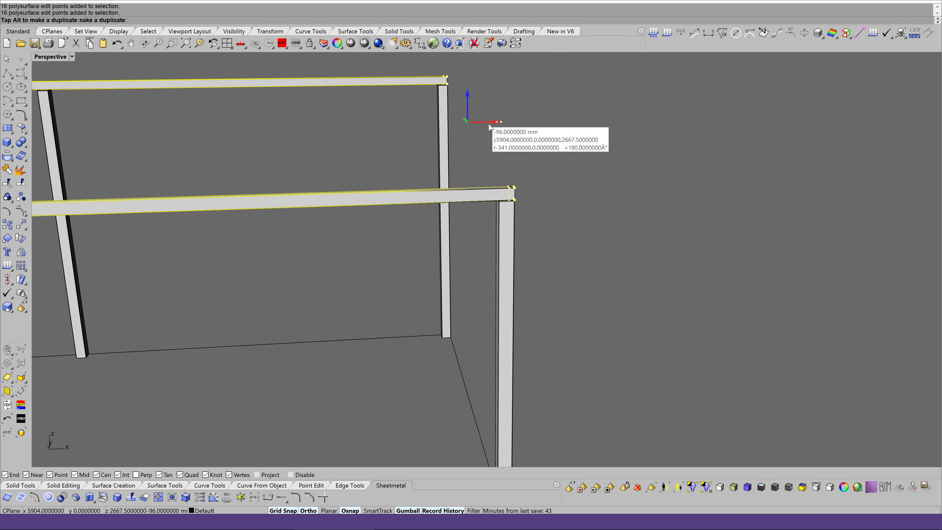
pyautogui.write('510')
pyautogui.press('Return')
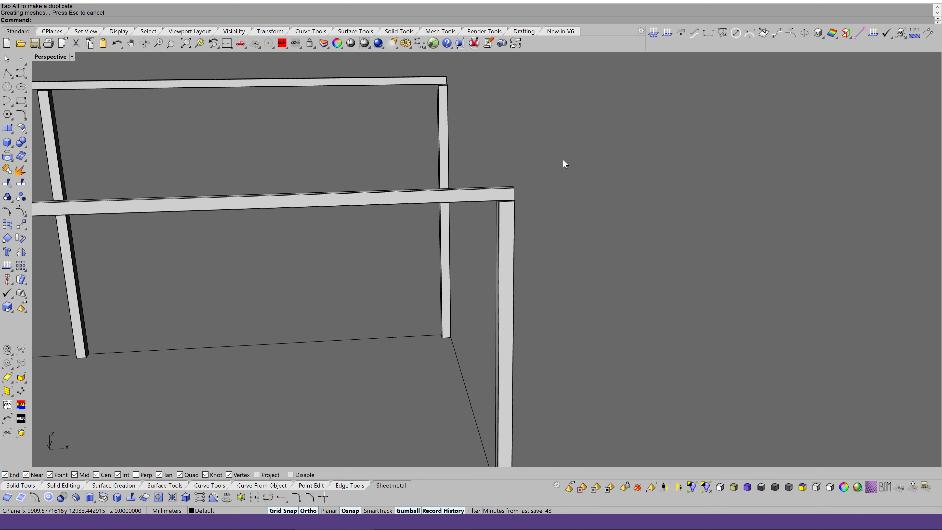
pyautogui.moveTo(562, 160); pyautogui.dragTo(625, 208, button='right')
pyautogui.scroll(5, 624, 207)
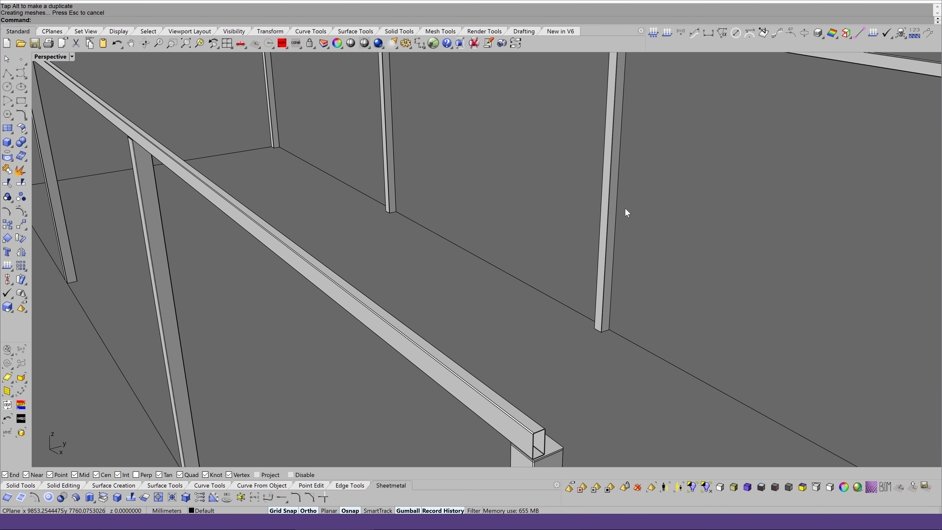
pyautogui.scroll(3, 625, 208)
pyautogui.scroll(3, 624, 209)
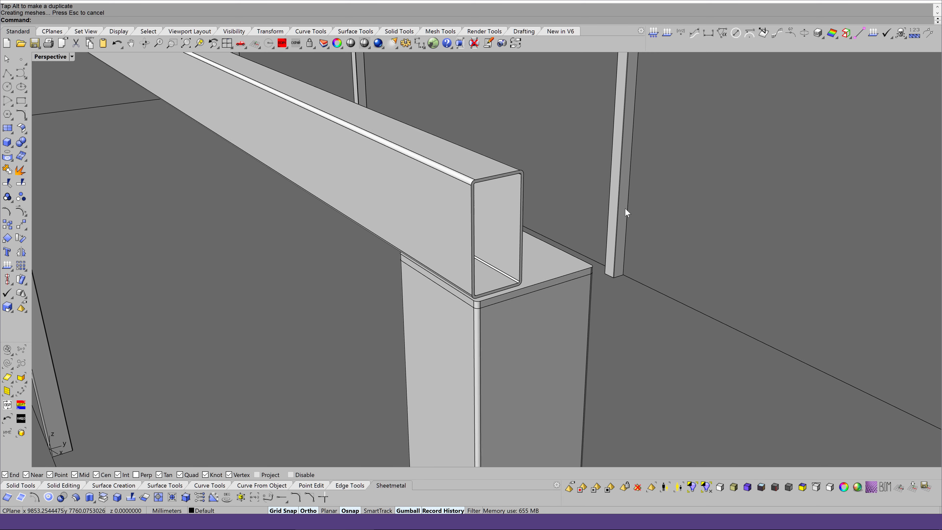
pyautogui.scroll(2, 471, 277)
# Step: Extrude the rail's end profile chain 5 mm into a solid end cap
pyautogui.click(90, 499)
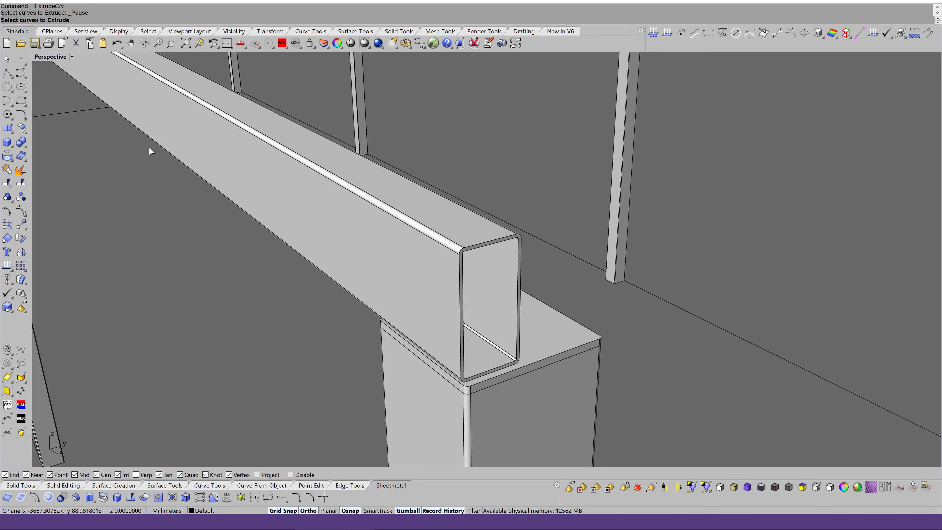
pyautogui.write('chain')
pyautogui.press('Return')
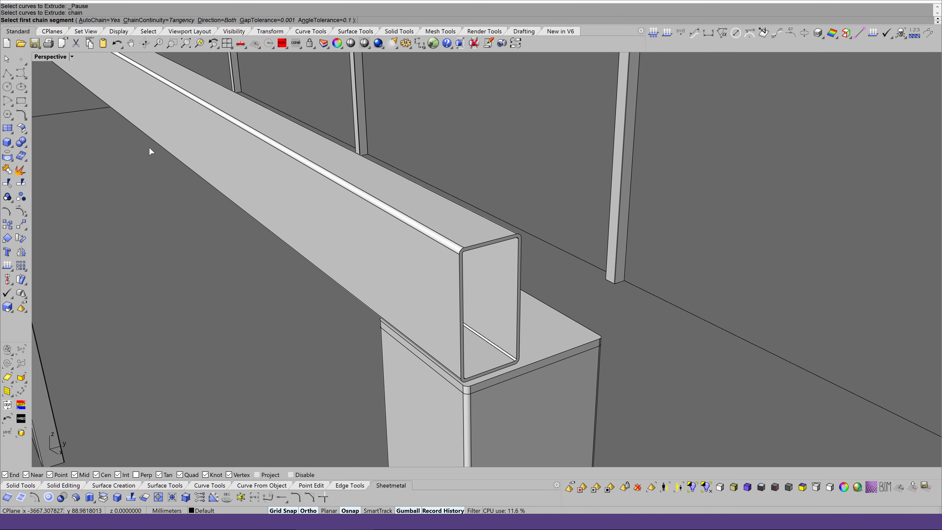
pyautogui.click(493, 244)
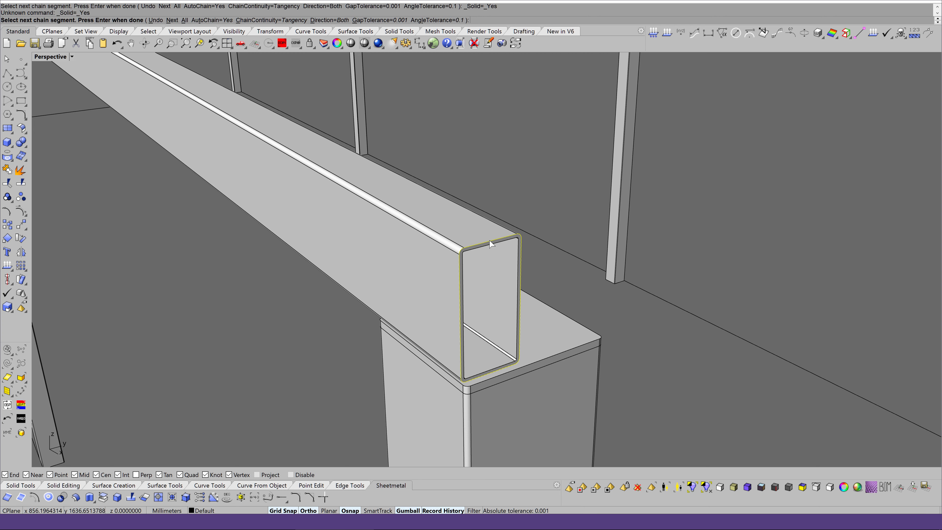
pyautogui.press('Return')
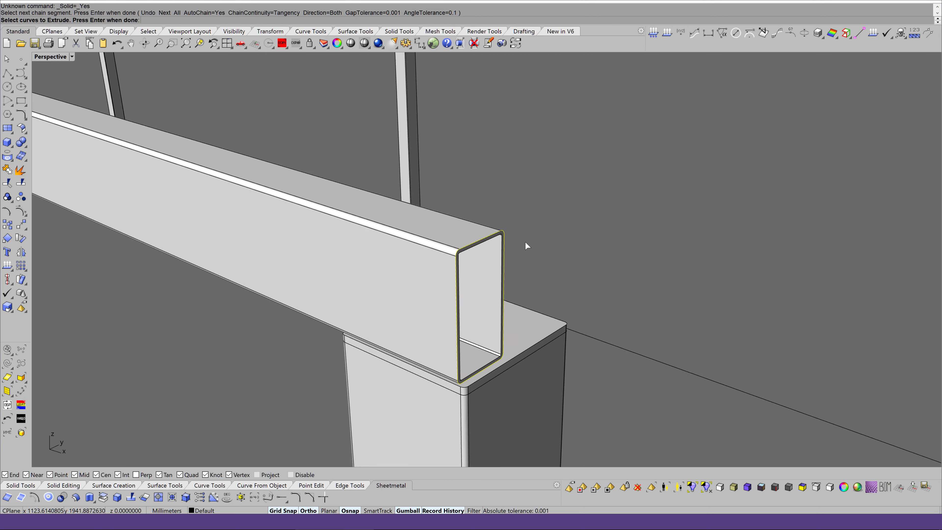
pyautogui.press('Return')
pyautogui.write('5')
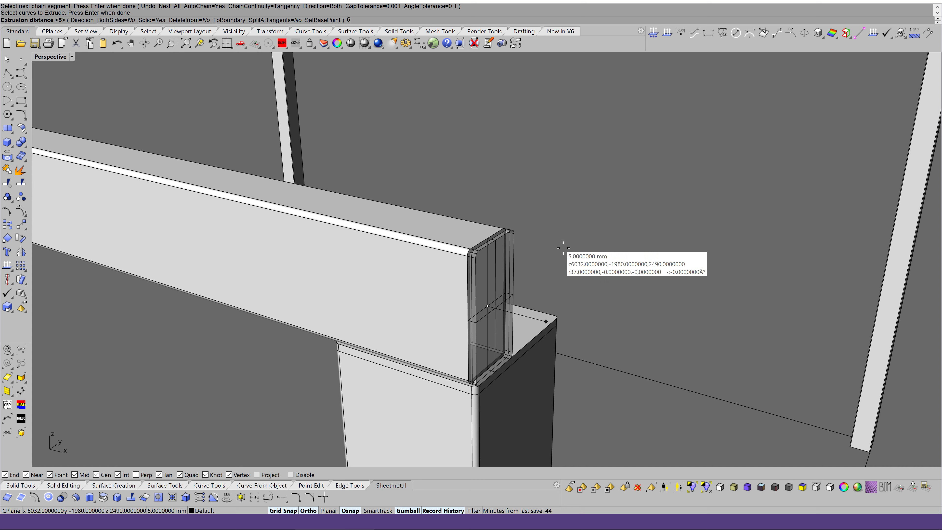
pyautogui.press('Return')
# Step: Mirror the new end cap about the Y axis to the rail's other end
pyautogui.moveTo(553, 267); pyautogui.dragTo(519, 266, button='right')
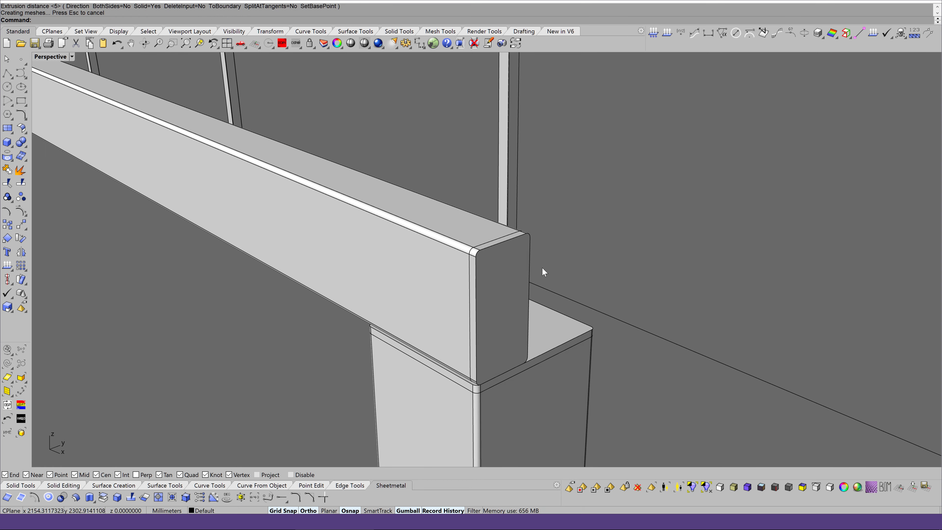
pyautogui.click(510, 266)
pyautogui.click(542, 291)
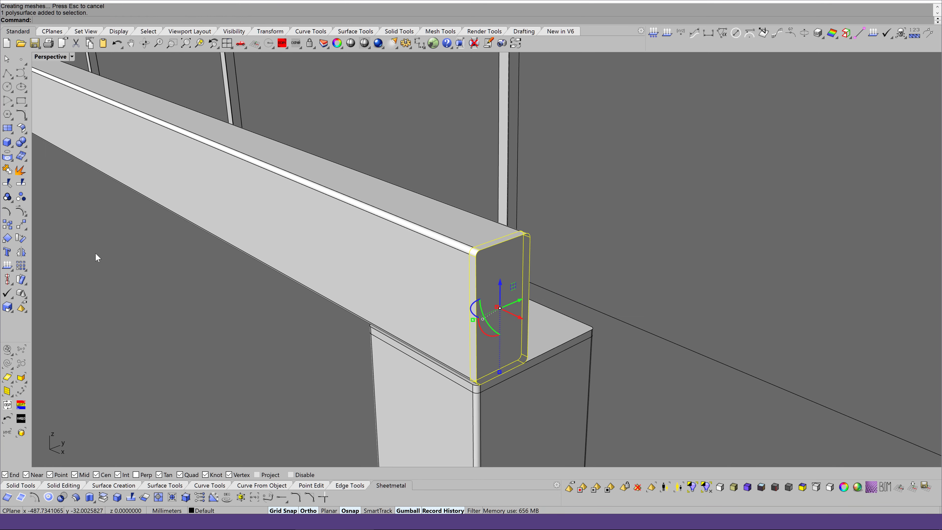
pyautogui.click(21, 251)
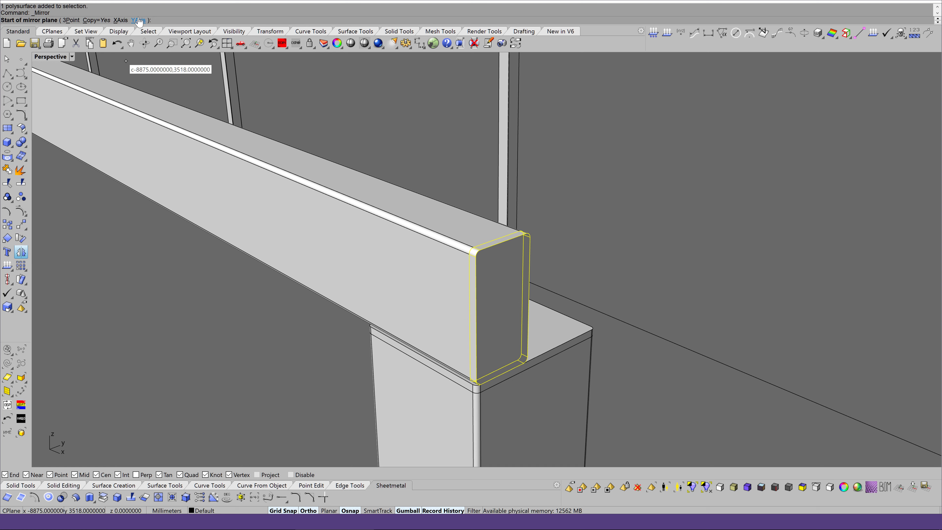
pyautogui.click(139, 21)
# Step: Copy the end cap 4534 mm onto the other frame's top rail
pyautogui.click(7, 224)
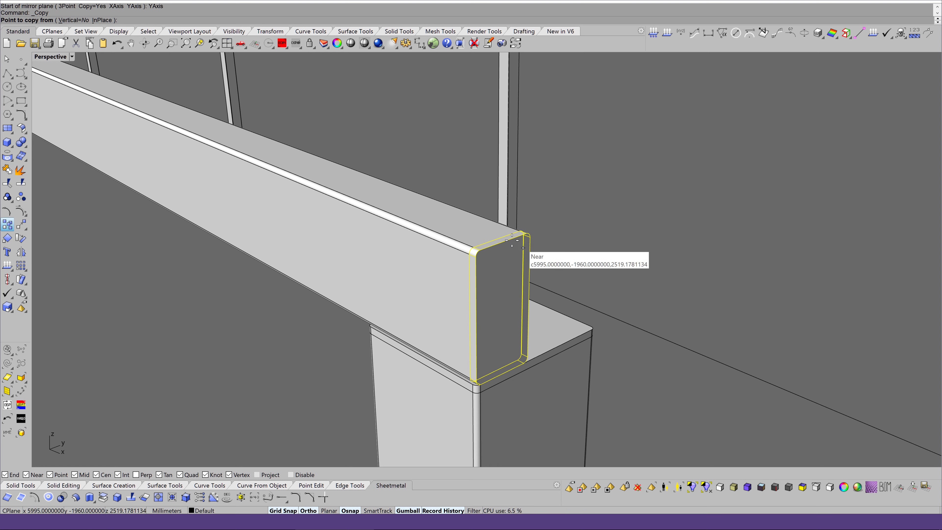
pyautogui.click(521, 233)
pyautogui.scroll(-5, 495, 237)
pyautogui.scroll(2, 496, 236)
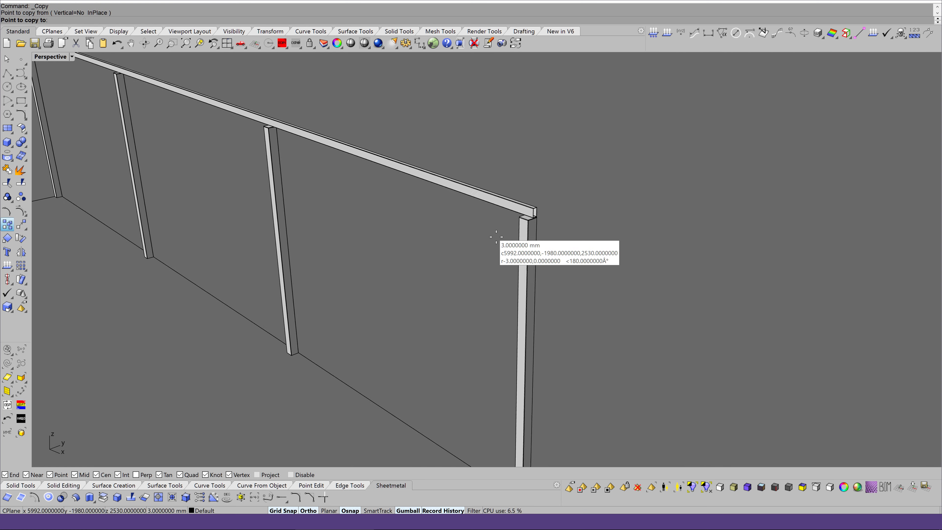
pyautogui.scroll(2, 494, 239)
pyautogui.scroll(2, 492, 243)
pyautogui.scroll(3, 490, 248)
pyautogui.scroll(-3, 490, 248)
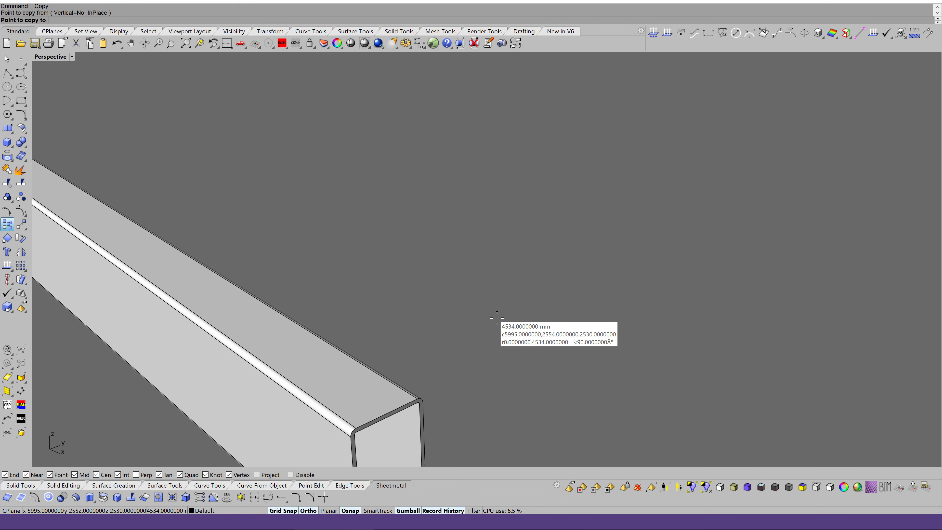
pyautogui.scroll(-2, 494, 321)
pyautogui.click(388, 335)
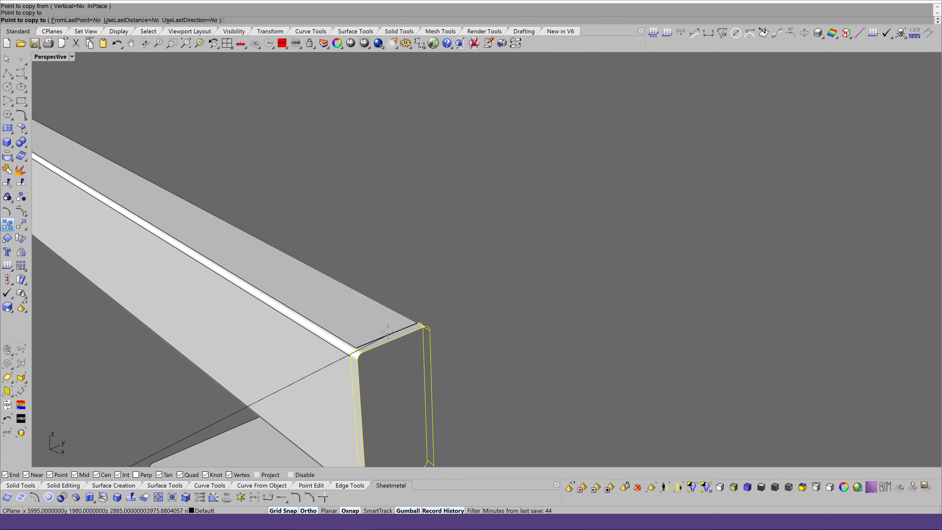
pyautogui.press('Return')
# Step: Mirror the copied cap about the Y axis to cap that rail's opposite end
pyautogui.click(430, 334)
pyautogui.click(21, 253)
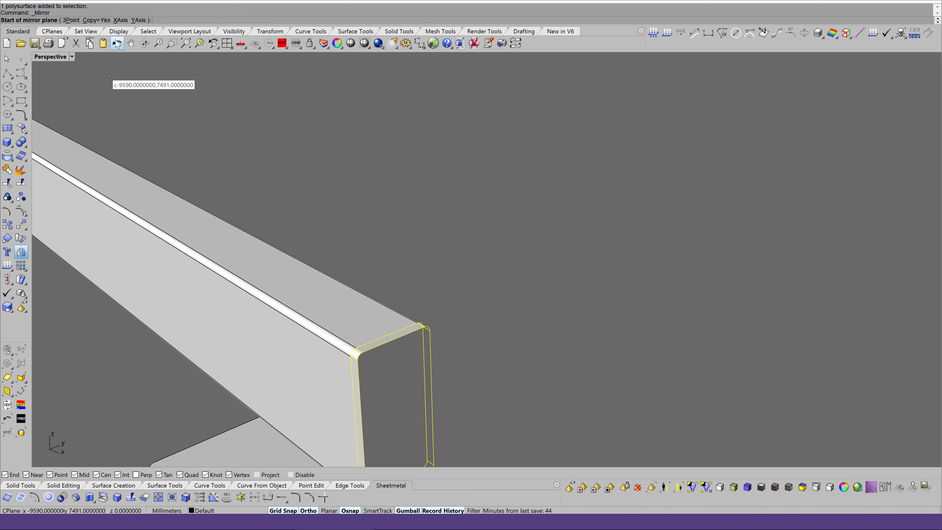
pyautogui.click(139, 20)
pyautogui.press('Escape')
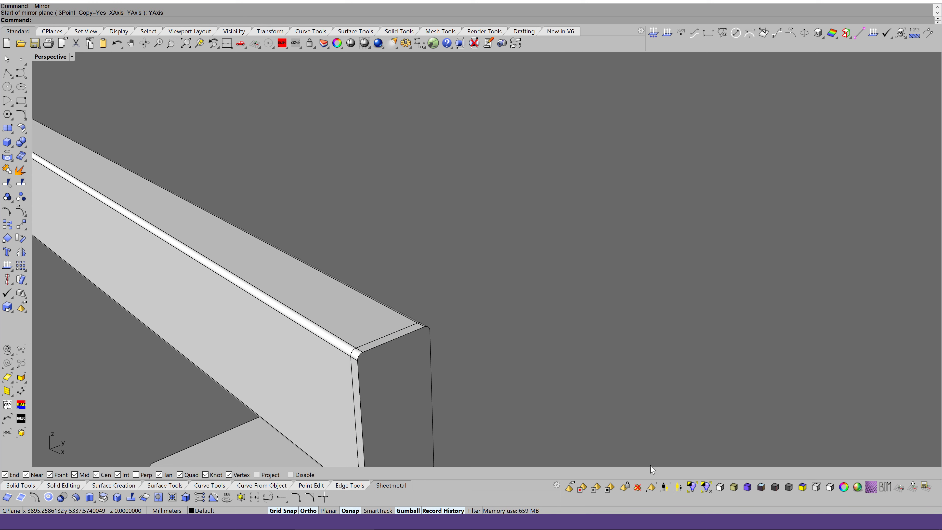
pyautogui.click(637, 487)
# Step: Purge construction history from all 31 objects
pyautogui.click(98, 20)
pyautogui.scroll(-3, 510, 203)
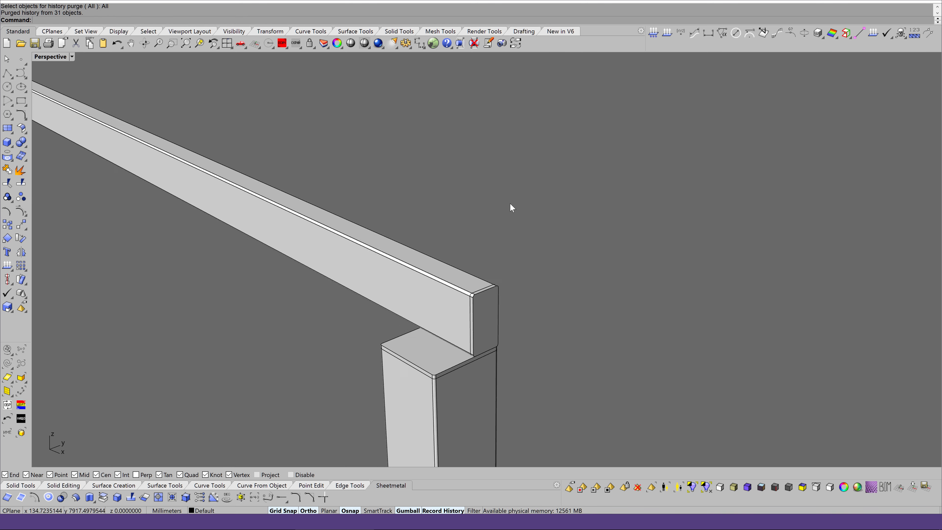
pyautogui.scroll(-5, 510, 203)
pyautogui.scroll(-3, 510, 203)
pyautogui.press('Left')
pyautogui.press('Left')
pyautogui.press('Left')
pyautogui.scroll(3, 511, 204)
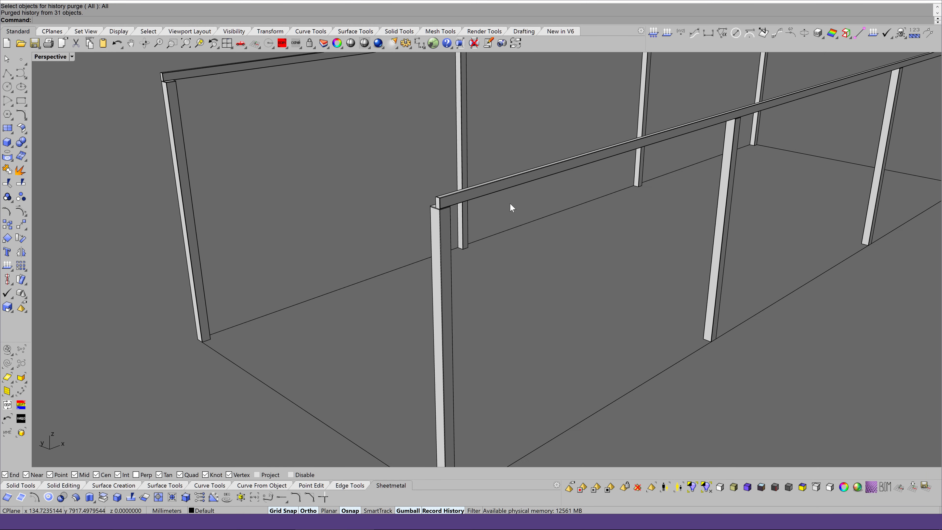
pyautogui.scroll(3, 510, 204)
pyautogui.scroll(3, 510, 204)
pyautogui.scroll(3, 511, 207)
pyautogui.scroll(3, 511, 207)
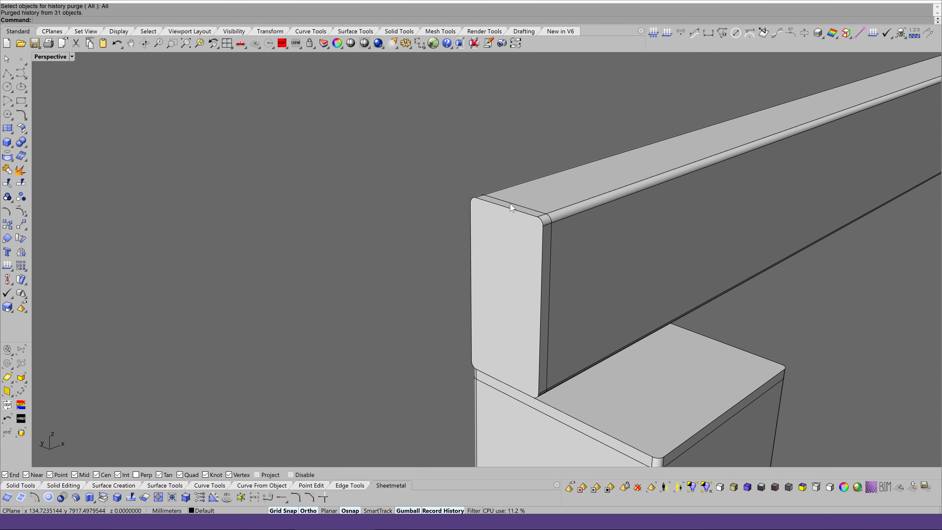
pyautogui.scroll(3, 510, 207)
# Step: Preview the frames in the Bobi3 display mode, then return the viewport to Shaded
pyautogui.click(734, 487)
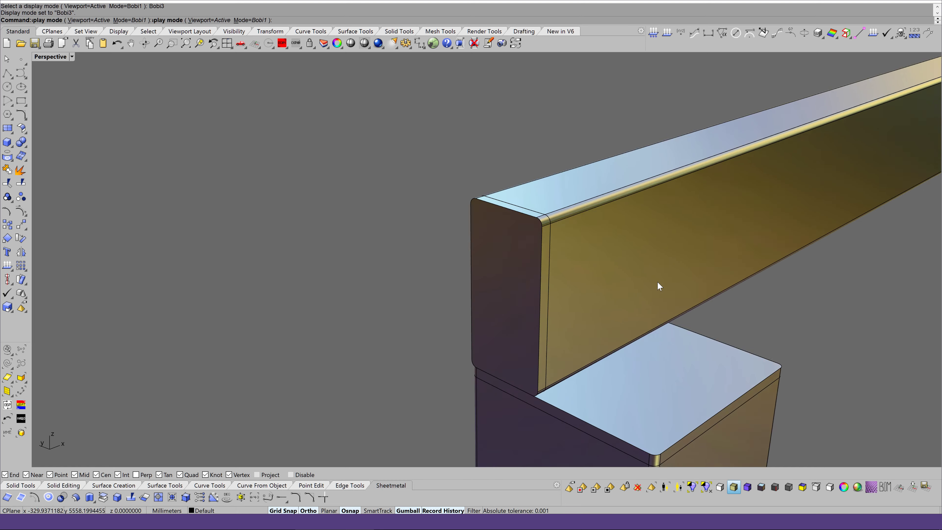
pyautogui.press('Left')
pyautogui.press('Left')
pyautogui.press('Left')
pyautogui.press('Left')
pyautogui.press('Left')
pyautogui.press('Left')
pyautogui.press('Left')
pyautogui.press('Left')
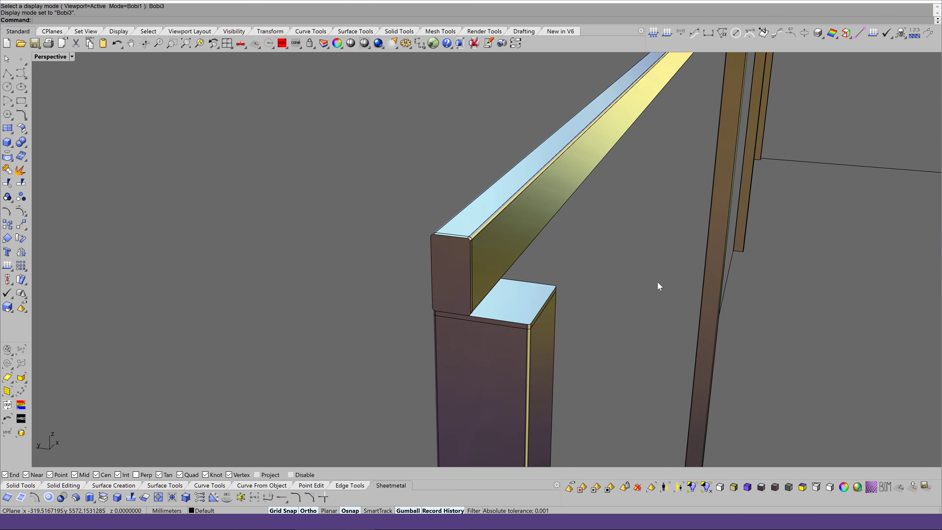
pyautogui.press('Left')
pyautogui.click(363, 44)
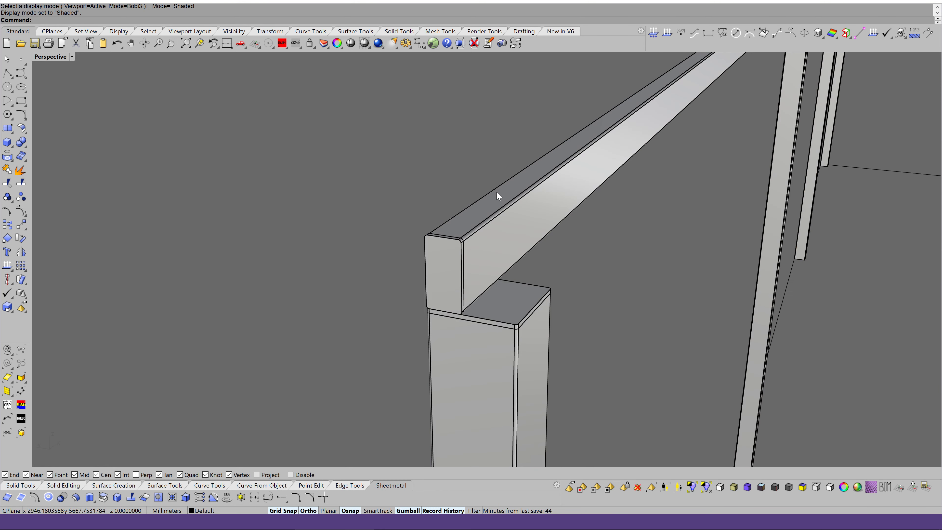
pyautogui.scroll(-2, 496, 192)
pyautogui.scroll(-2, 496, 192)
pyautogui.scroll(-3, 496, 191)
pyautogui.scroll(-2, 496, 192)
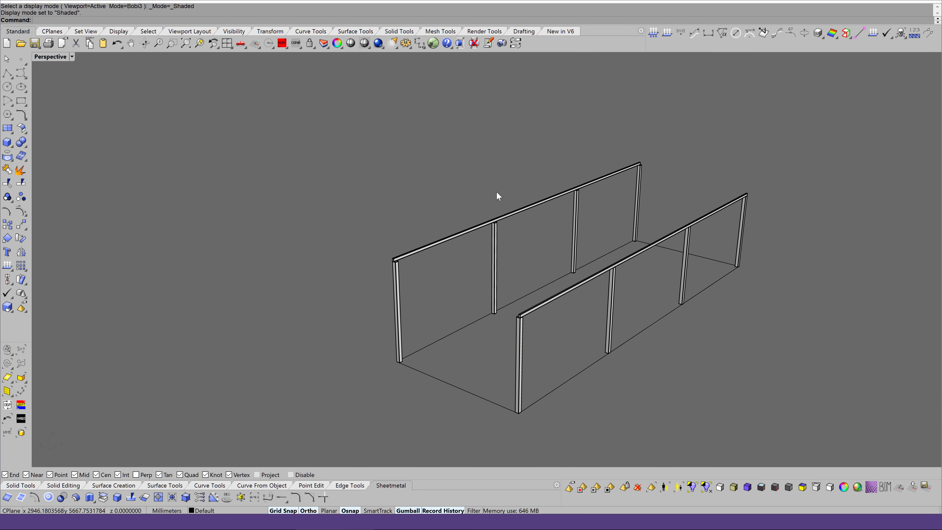
pyautogui.press('Left')
pyautogui.press('Left')
pyautogui.press('Left')
pyautogui.press('Left')
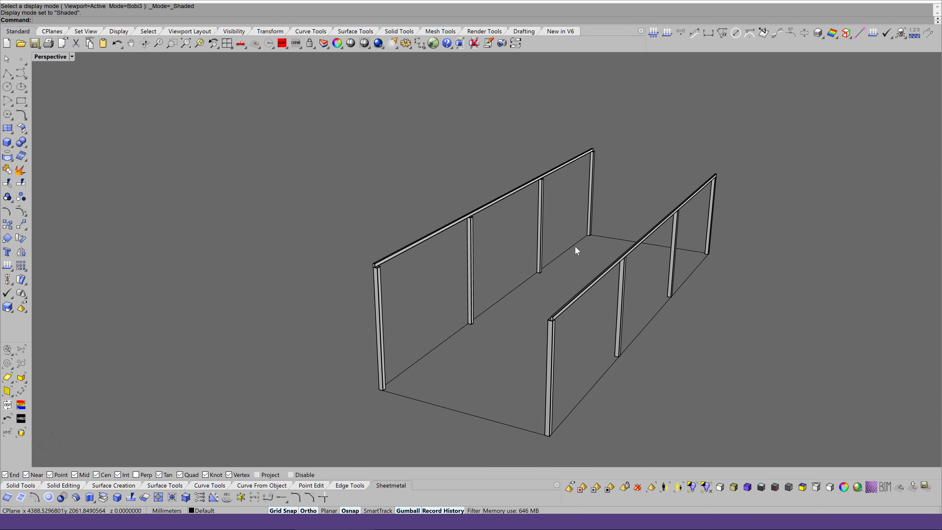
pyautogui.press('Left')
pyautogui.press('Left')
pyautogui.press('Left')
pyautogui.press('Left')
pyautogui.press('Left')
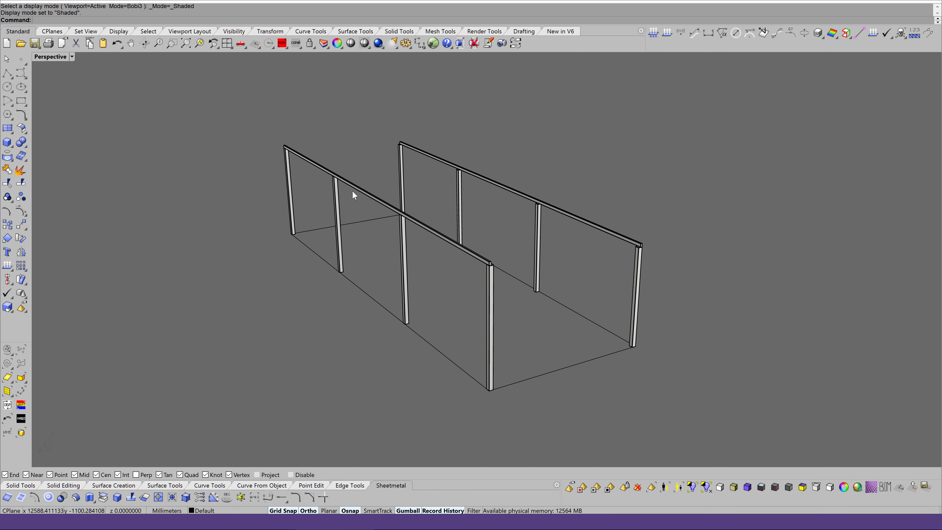
pyautogui.press('Left')
# Step: Select the near frame's top rail
pyautogui.scroll(2, 600, 246)
pyautogui.scroll(3, 600, 246)
pyautogui.scroll(-3, 600, 246)
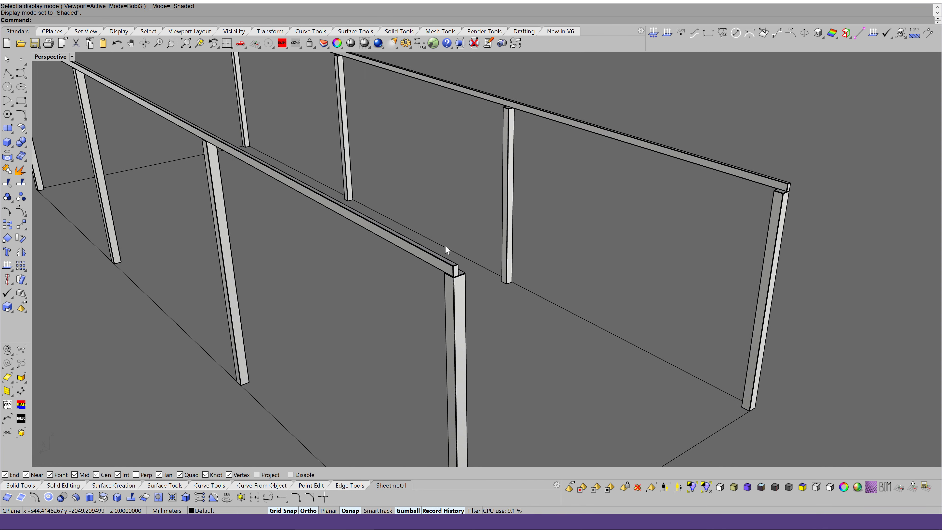
pyautogui.click(446, 246)
# Step: Duplicate the top rail with the gumball and rotate the copy -90° to run crosswise
pyautogui.scroll(-2, 434, 248)
pyautogui.scroll(-2, 389, 253)
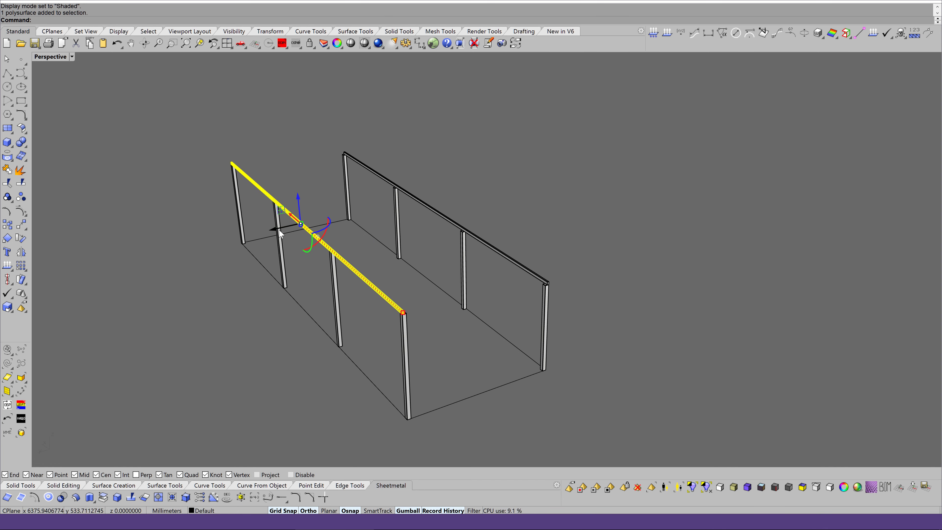
pyautogui.moveTo(274, 229)
pyautogui.mouseDown()
pyautogui.moveTo(465, 200)
pyautogui.moveTo(492, 208)
pyautogui.mouseUp()
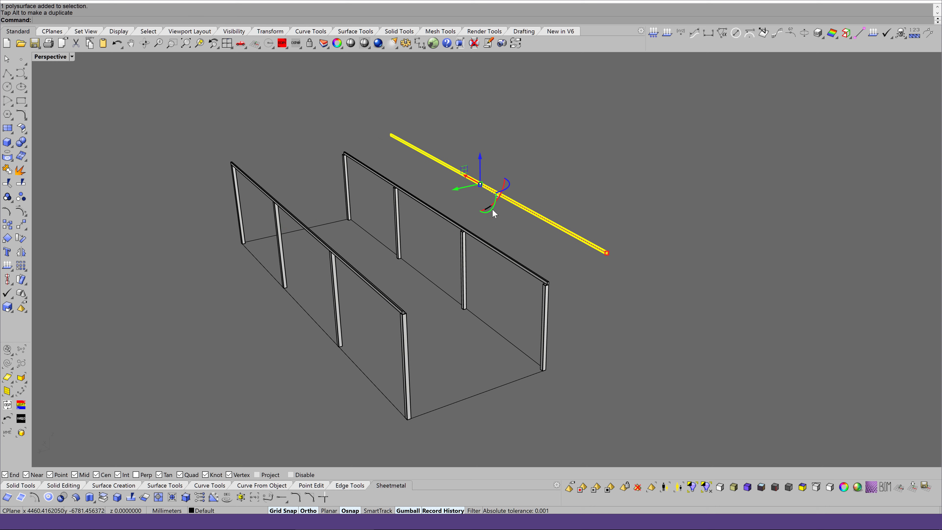
pyautogui.press('Right')
pyautogui.press('Right')
pyautogui.press('Right')
pyautogui.moveTo(537, 145); pyautogui.dragTo(452, 159)
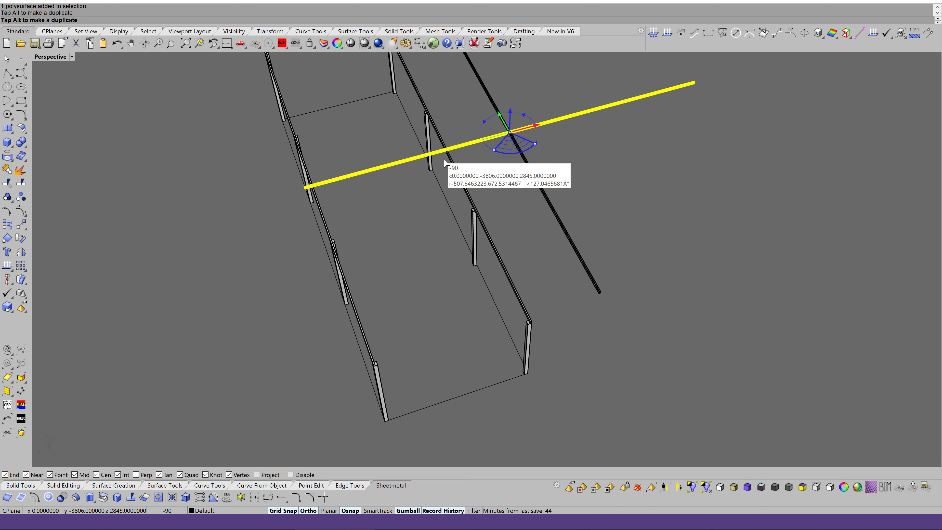
pyautogui.click(468, 304)
pyautogui.press('Right')
pyautogui.press('Right')
pyautogui.press('Right')
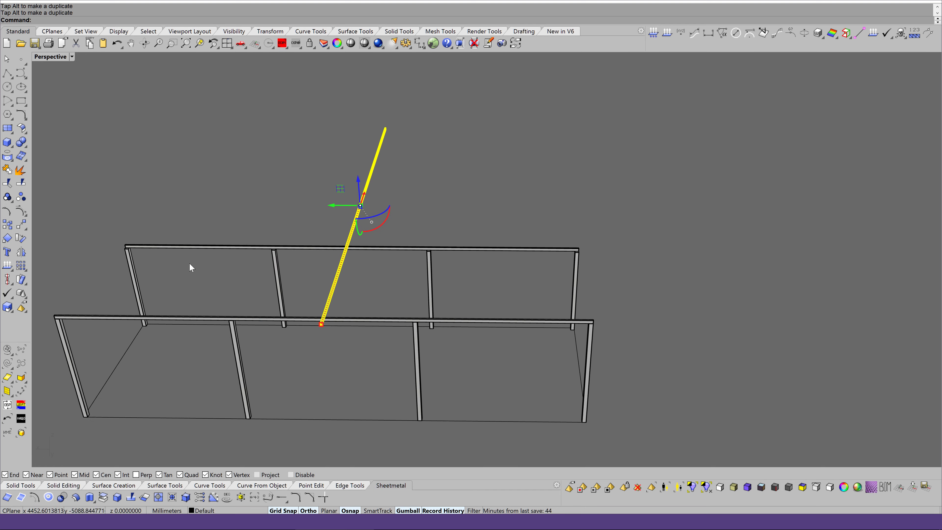
# Step: Move the crosswise rail from its end midpoint toward the frame's rail corner
pyautogui.write('m')
pyautogui.press('Return')
pyautogui.scroll(1, 585, 274)
pyautogui.scroll(3, 584, 274)
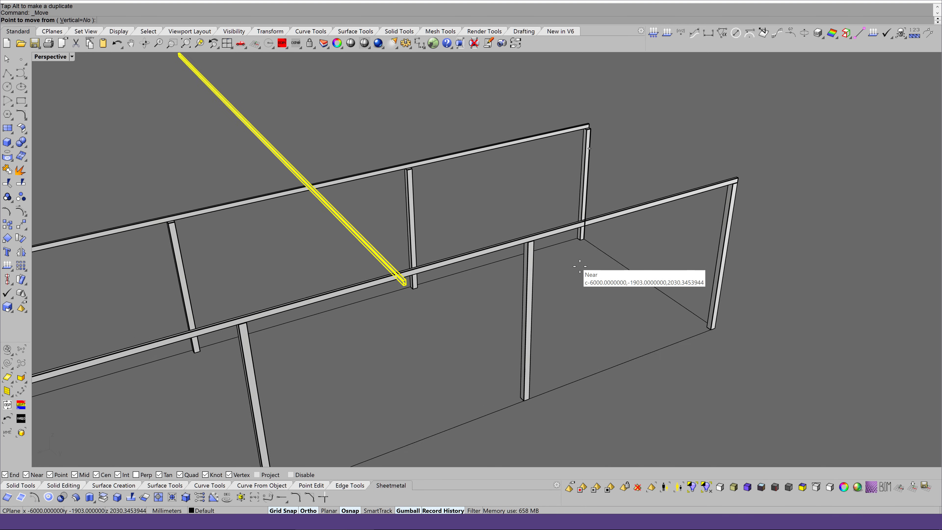
pyautogui.scroll(3, 584, 274)
pyautogui.scroll(-2, 374, 270)
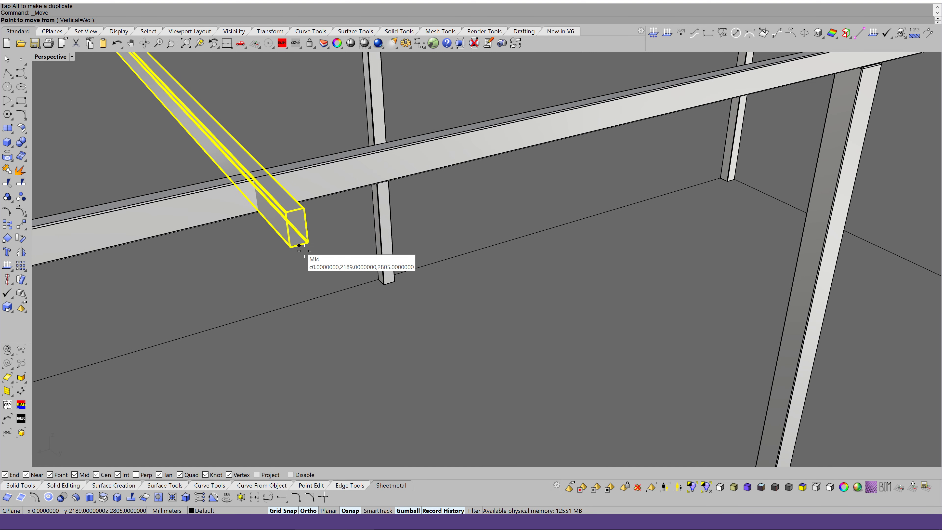
pyautogui.click(302, 248)
pyautogui.scroll(-3, 302, 248)
pyautogui.scroll(-3, 463, 216)
pyautogui.scroll(2, 599, 171)
pyautogui.scroll(2, 598, 170)
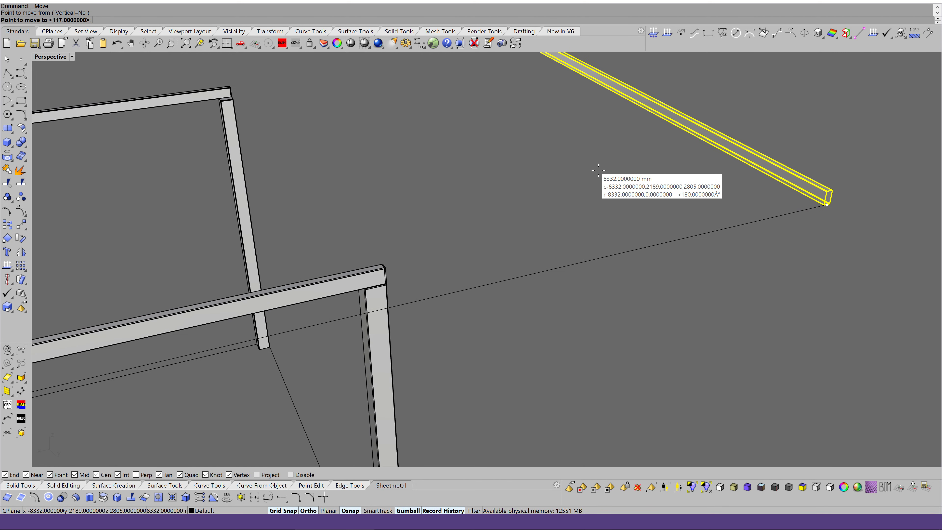
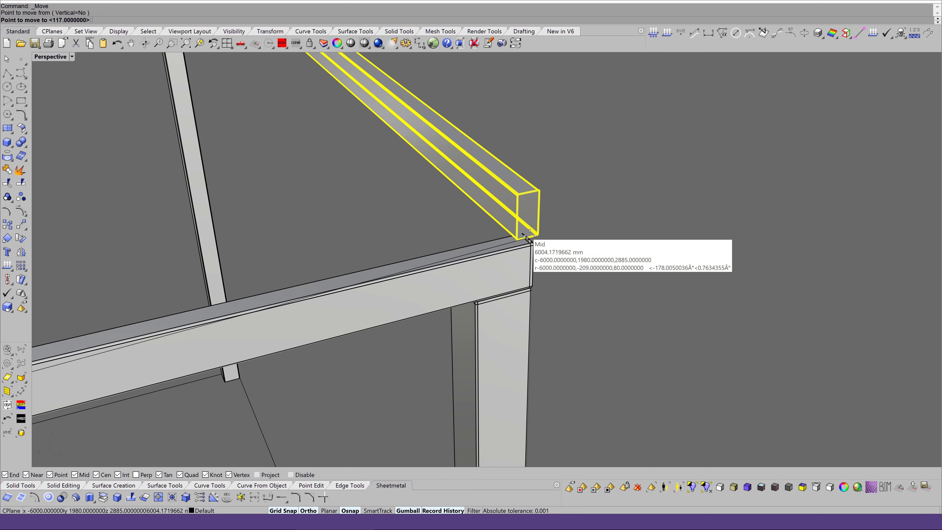
# Step: Snap the rafter at the midpoint and slide its lower end flush with the beam end
pyautogui.click(526, 237)
pyautogui.scroll(2, 599, 237)
pyautogui.press('Left')
pyautogui.press('Left')
pyautogui.press('Left')
pyautogui.press('Left')
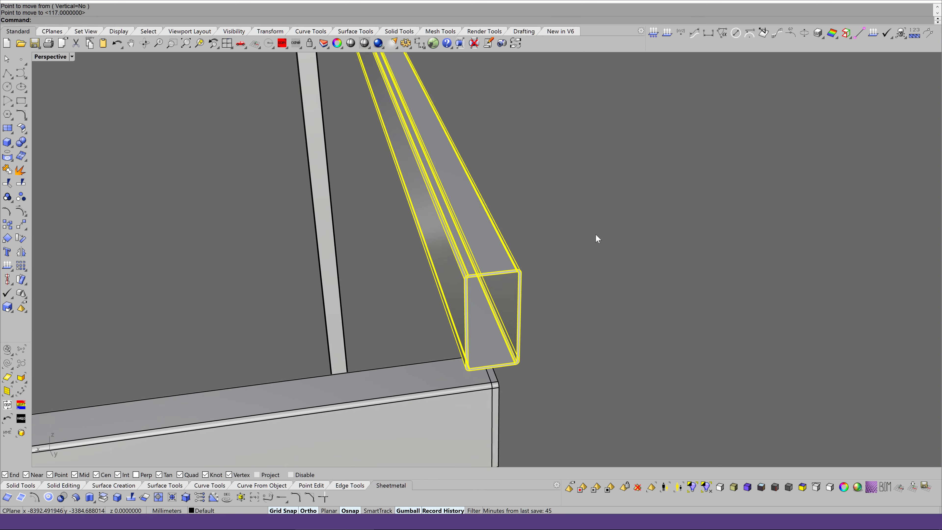
pyautogui.press('Left')
pyautogui.press('Left')
pyautogui.press('Left')
pyautogui.press('Left')
pyautogui.press('Left')
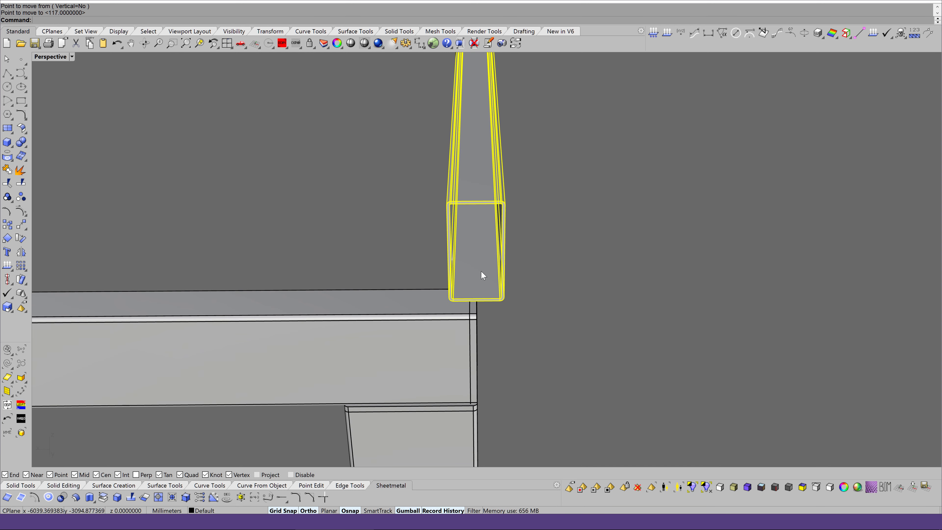
pyautogui.moveTo(481, 270); pyautogui.dragTo(455, 259)
pyautogui.click(562, 265)
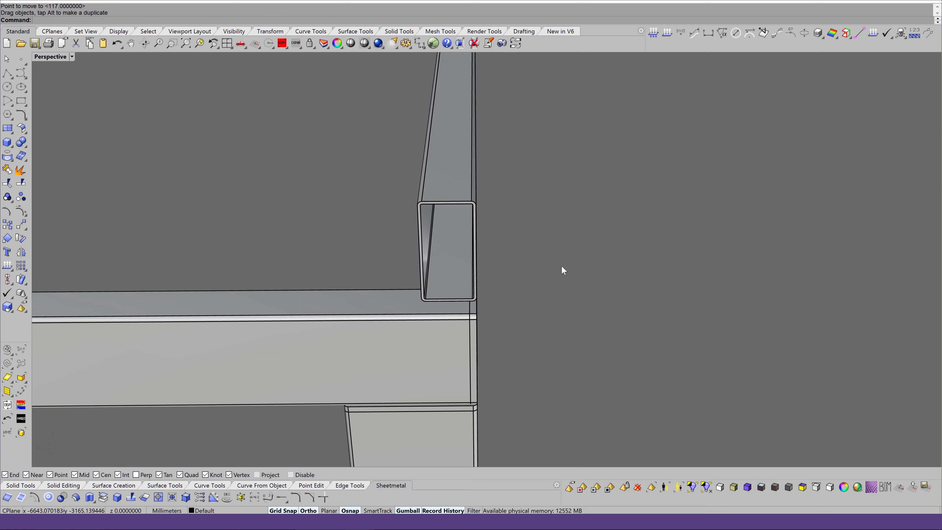
# Step: Select the long horizontal beam, clear it, and select the sloped rafter instead
pyautogui.press('Home')
pyautogui.press('Home')
pyautogui.press('Home')
pyautogui.press('Home')
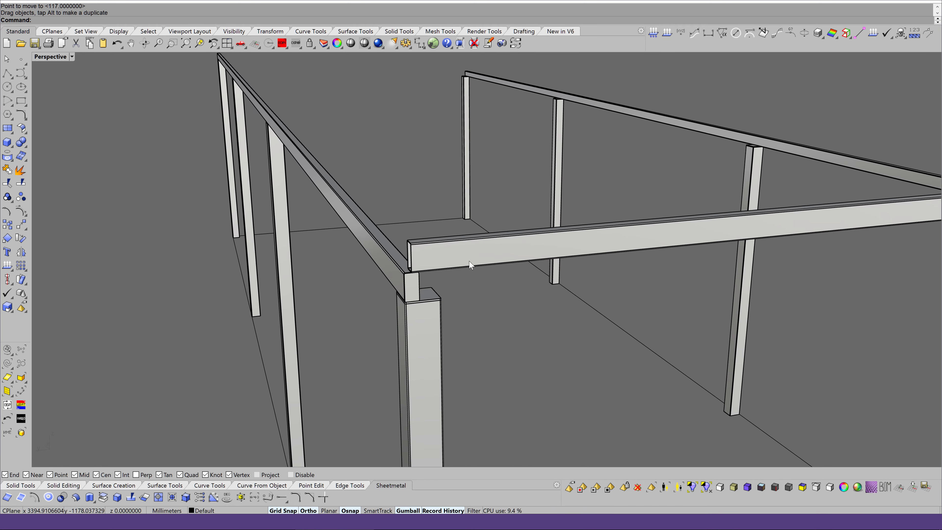
pyautogui.press('Home')
pyautogui.press('Home')
pyautogui.press('Home')
pyautogui.press('Home')
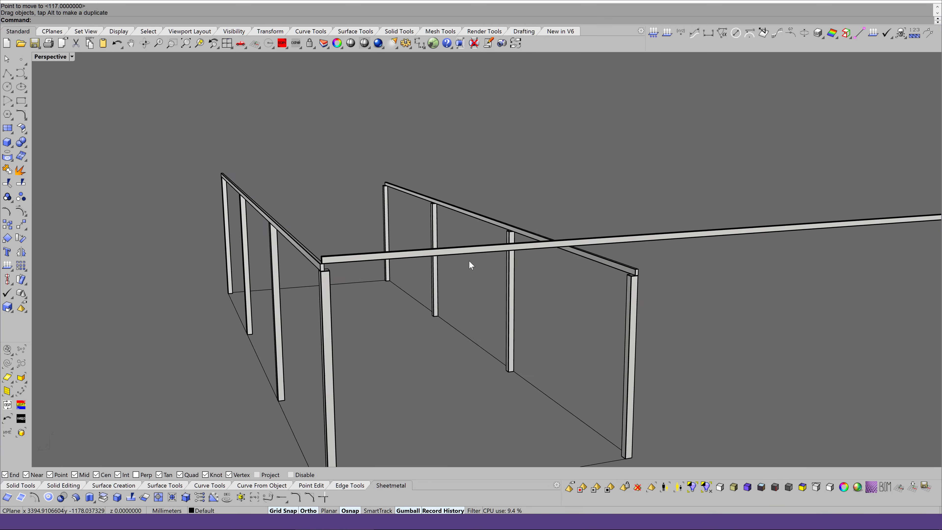
pyautogui.press('Home')
pyautogui.click(493, 248)
pyautogui.press('Home')
pyautogui.press('Home')
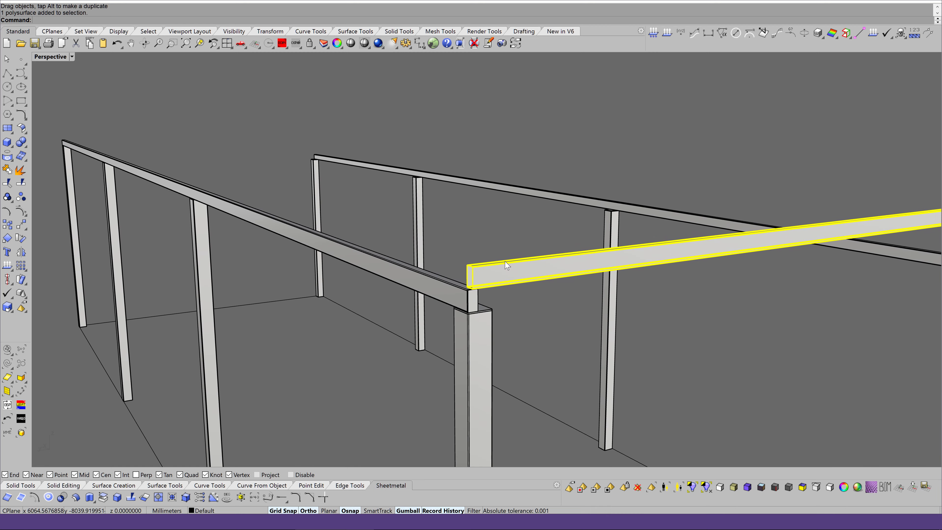
pyautogui.press('Home')
pyautogui.press('Home')
pyautogui.press('Home')
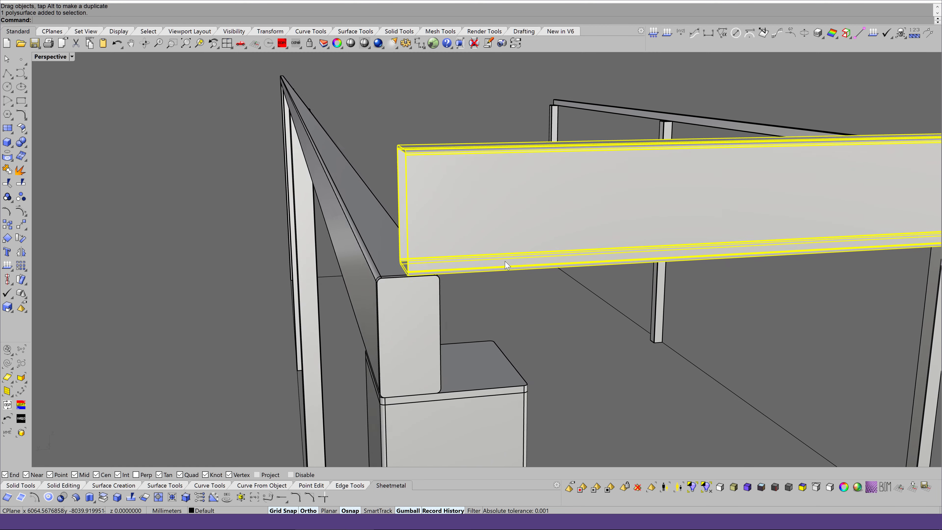
pyautogui.press('Home')
pyautogui.click(489, 291)
pyautogui.press('Home')
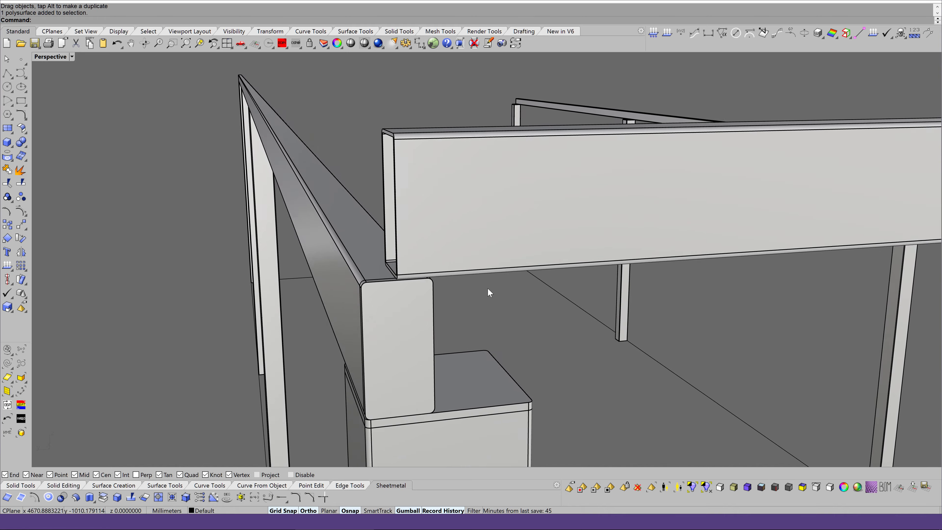
pyautogui.press('Home')
pyautogui.press('Home')
pyautogui.click(374, 241)
pyautogui.press('Home')
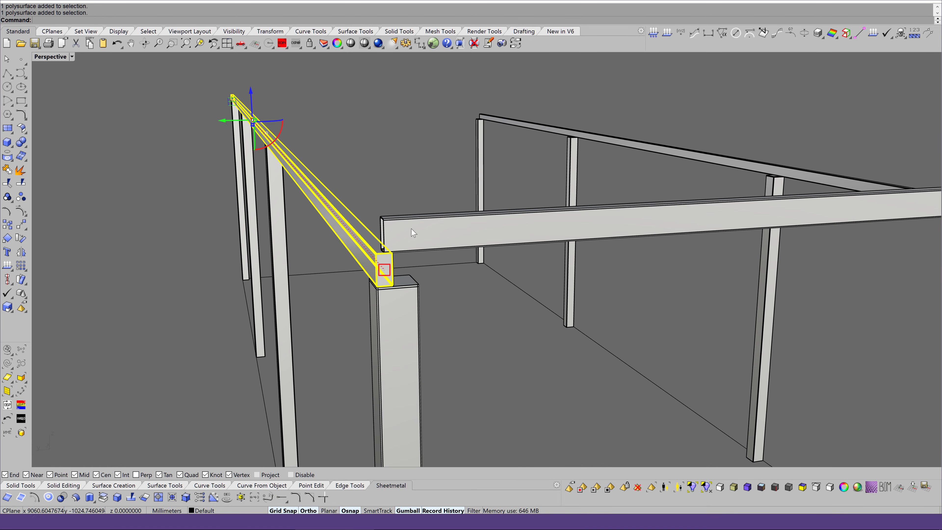
# Step: Isolate the rafter and top beam, then clear the selection
pyautogui.keyDown('shift'); pyautogui.click(595, 141); pyautogui.keyUp('shift')
pyautogui.middleClick(590, 264)
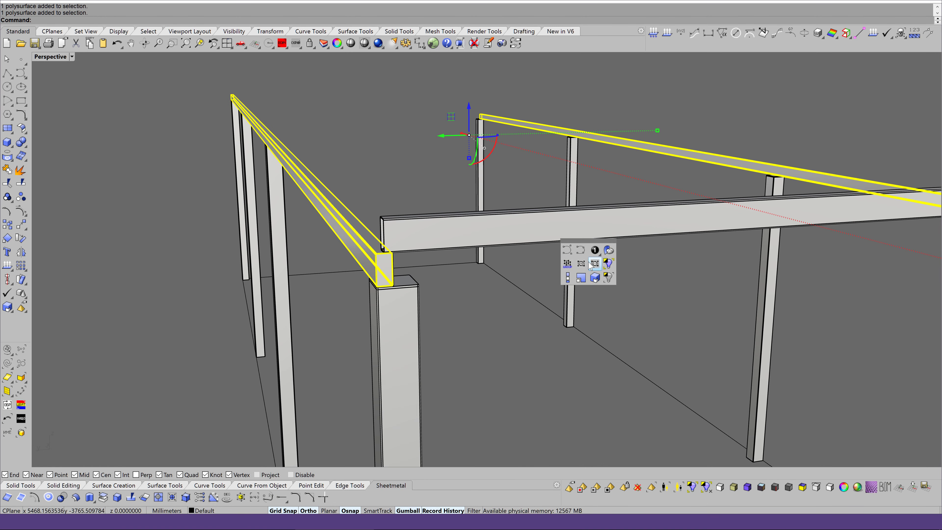
pyautogui.click(608, 279)
pyautogui.click(122, 120)
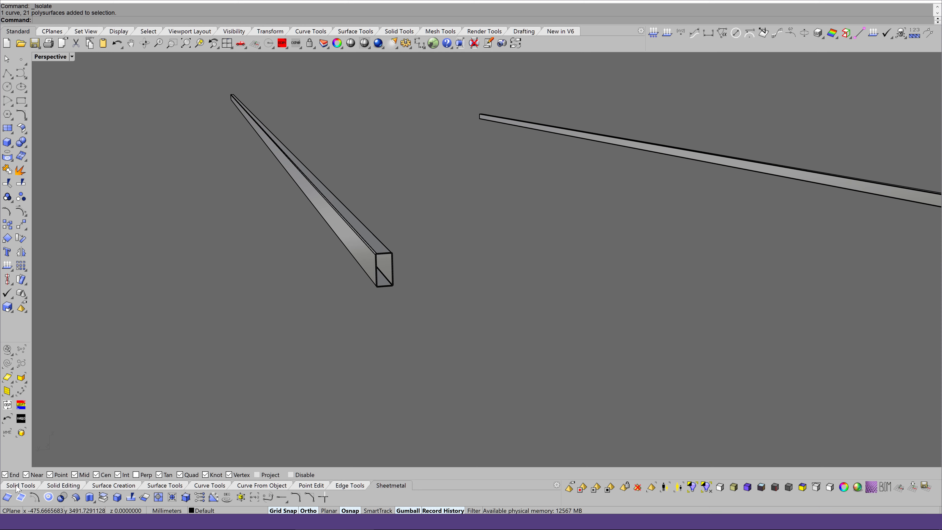
# Step: Duplicate an edge of the rafter's tube end as a curve
pyautogui.click(7, 497)
pyautogui.scroll(3, 541, 284)
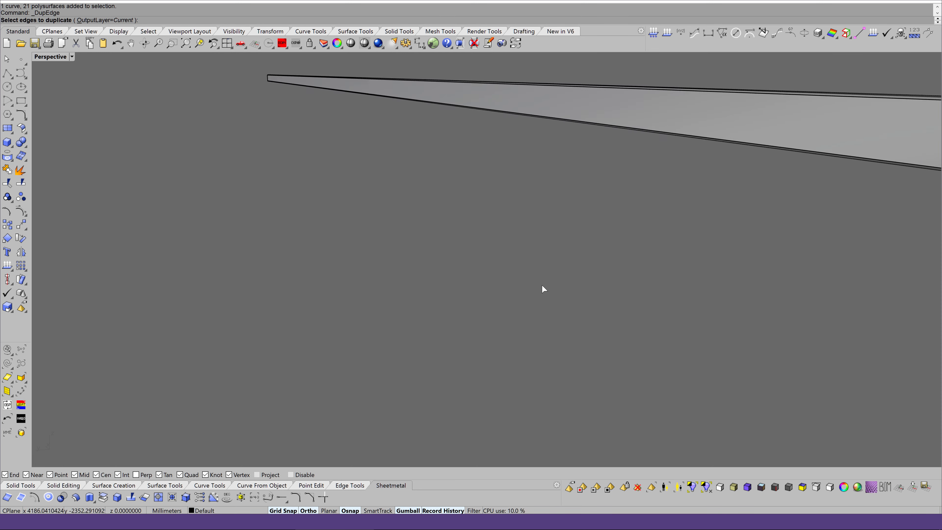
pyautogui.scroll(-2, 543, 288)
pyautogui.scroll(3, 542, 288)
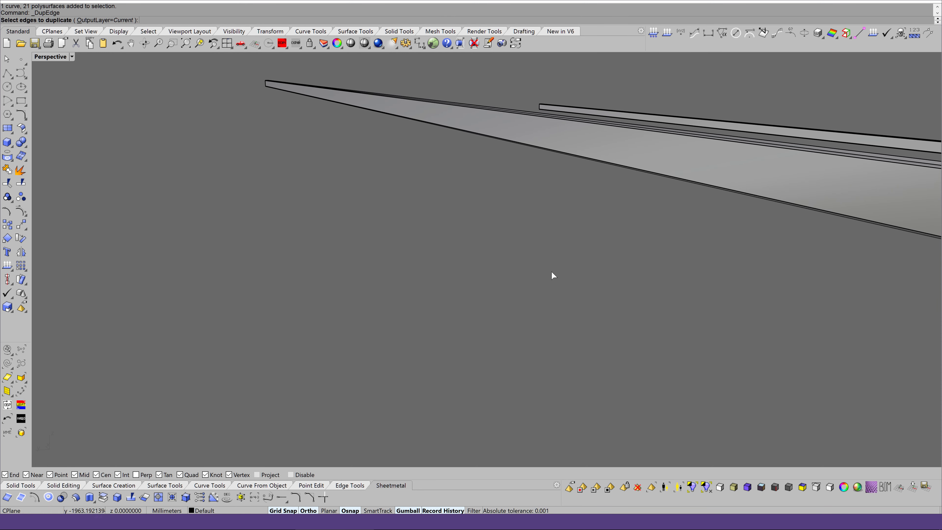
pyautogui.keyDown('shift'); pyautogui.moveTo(551, 271); pyautogui.dragTo(544, 264, button='right'); pyautogui.keyUp('shift')
pyautogui.scroll(-3, 544, 265)
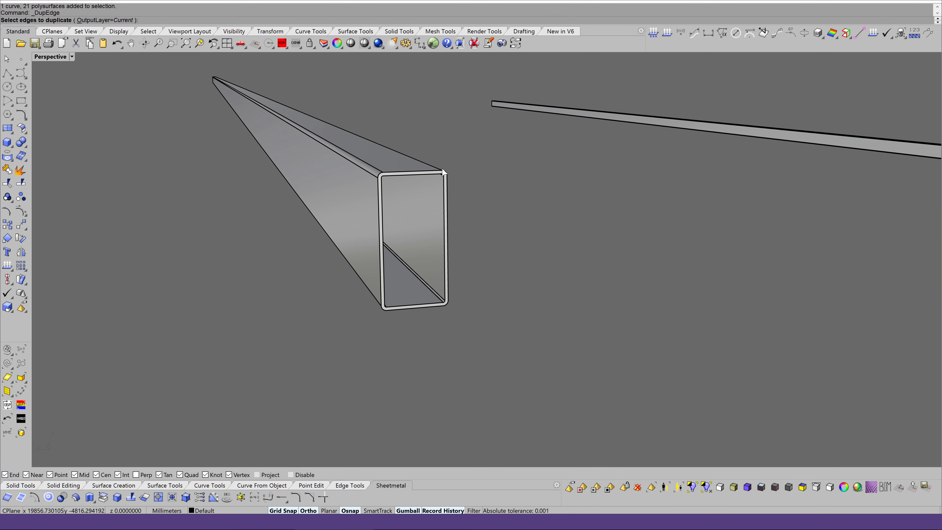
pyautogui.click(444, 171)
# Step: Duplicate the tube's corner edge too and isolate the new edge curves
pyautogui.press('Left')
pyautogui.press('Left')
pyautogui.press('Left')
pyautogui.press('Left')
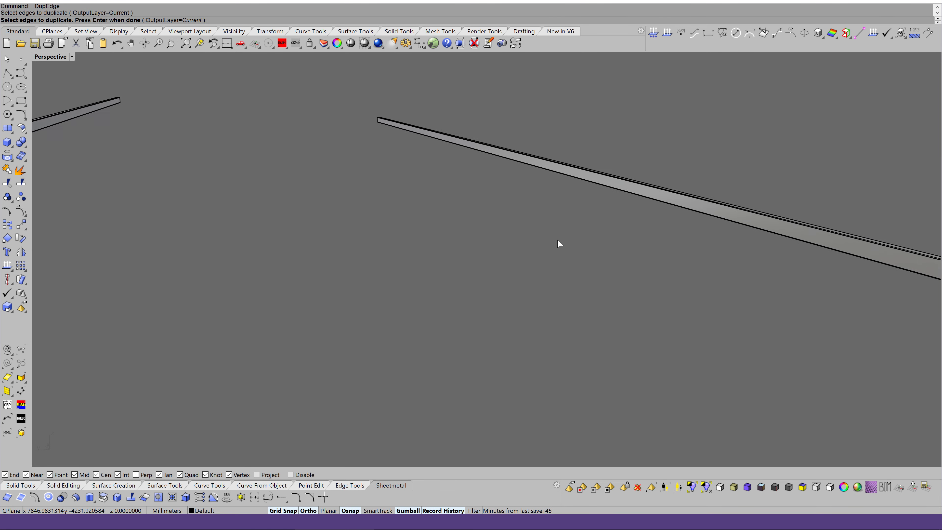
pyautogui.scroll(-3, 557, 241)
pyautogui.press('Left')
pyautogui.press('Left')
pyautogui.press('Down')
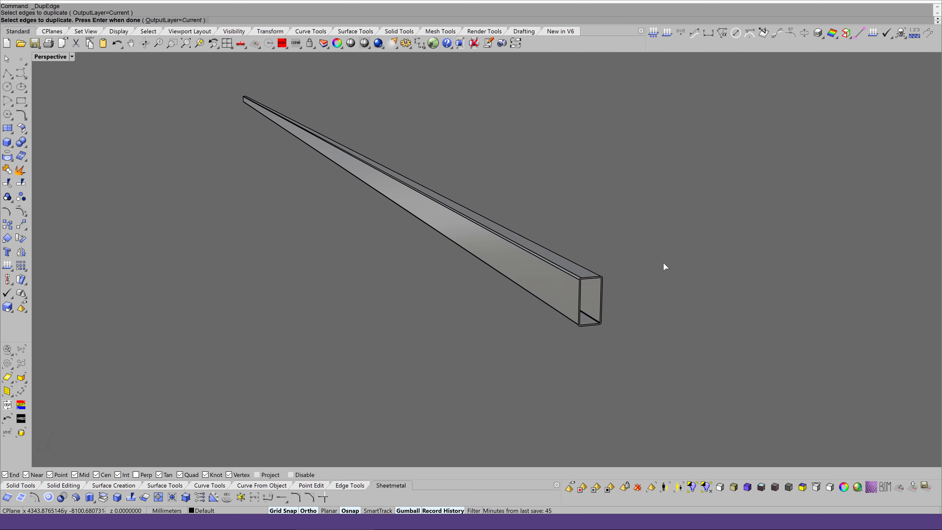
pyautogui.scroll(2, 665, 266)
pyautogui.scroll(2, 663, 265)
pyautogui.scroll(2, 662, 265)
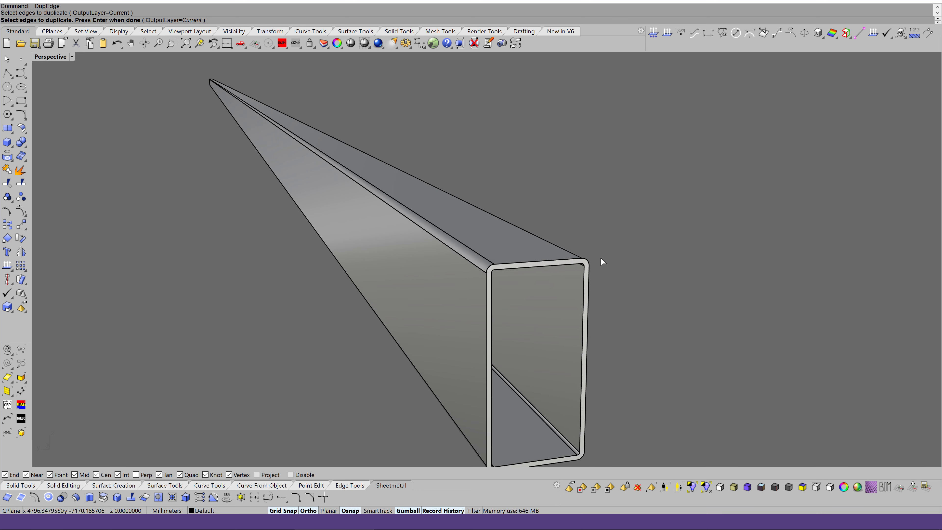
pyautogui.click(585, 259)
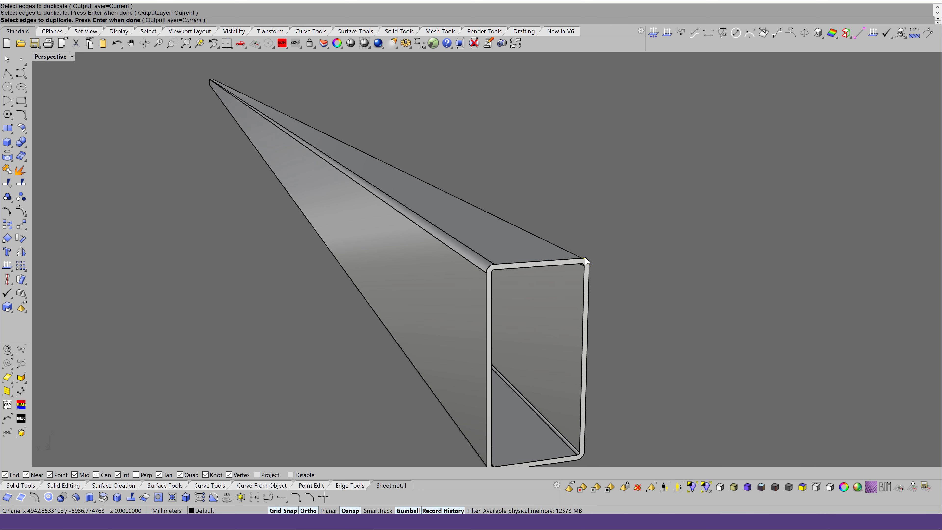
pyautogui.scroll(-3, 610, 255)
pyautogui.scroll(-2, 586, 257)
pyautogui.middleClick(561, 258)
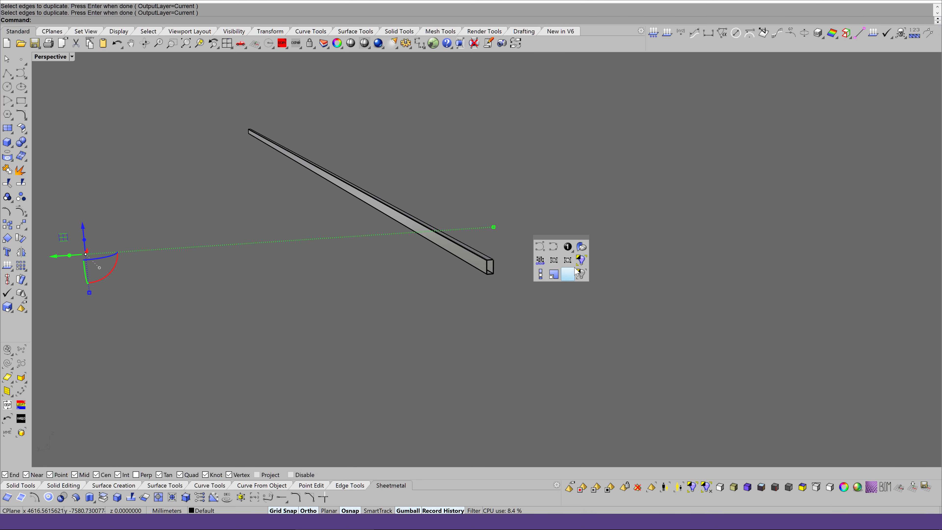
pyautogui.click(580, 275)
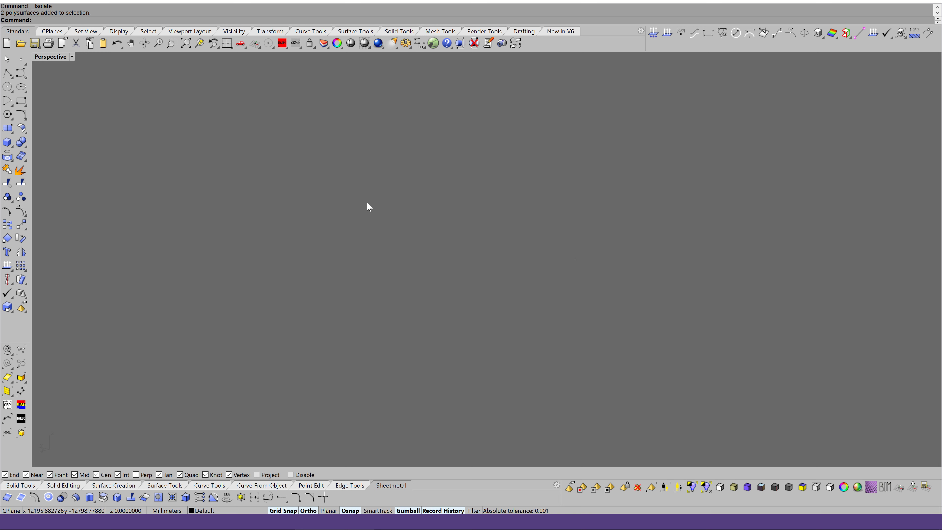
# Step: Place two point objects at the duplicated curve's ends and zoom to the selected curve
pyautogui.moveTo(264, 173); pyautogui.dragTo(703, 376)
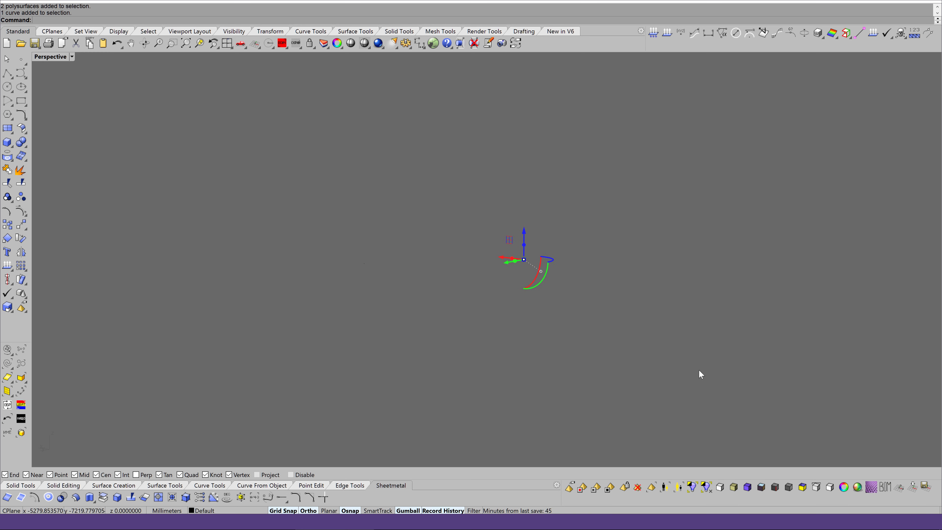
pyautogui.hotkey('ctrl', 'a')
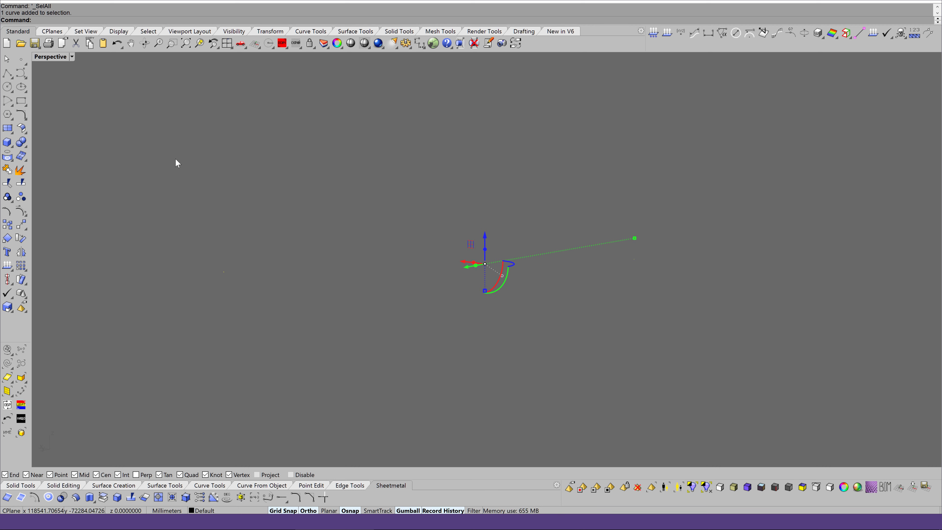
pyautogui.click(20, 60)
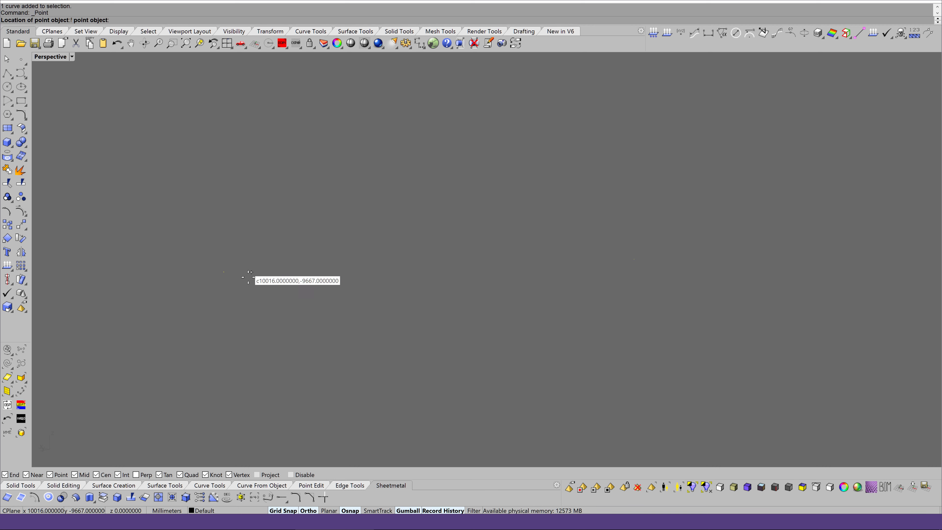
pyautogui.click(221, 278)
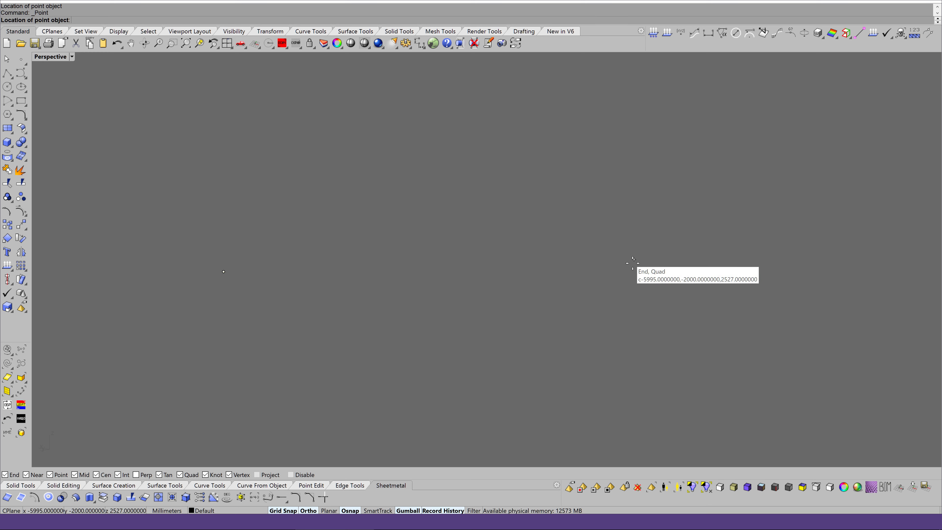
pyautogui.click(623, 258)
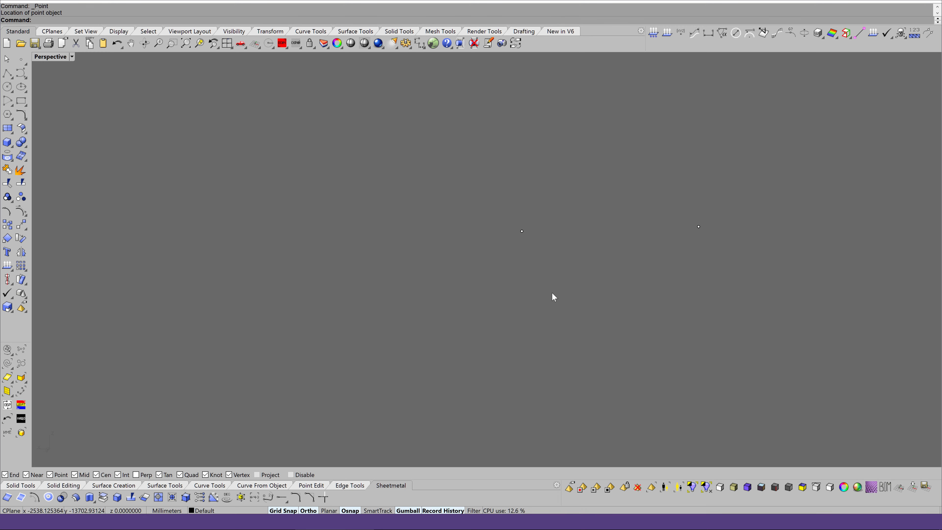
pyautogui.write('zs')
pyautogui.press('Return')
pyautogui.press('Escape')
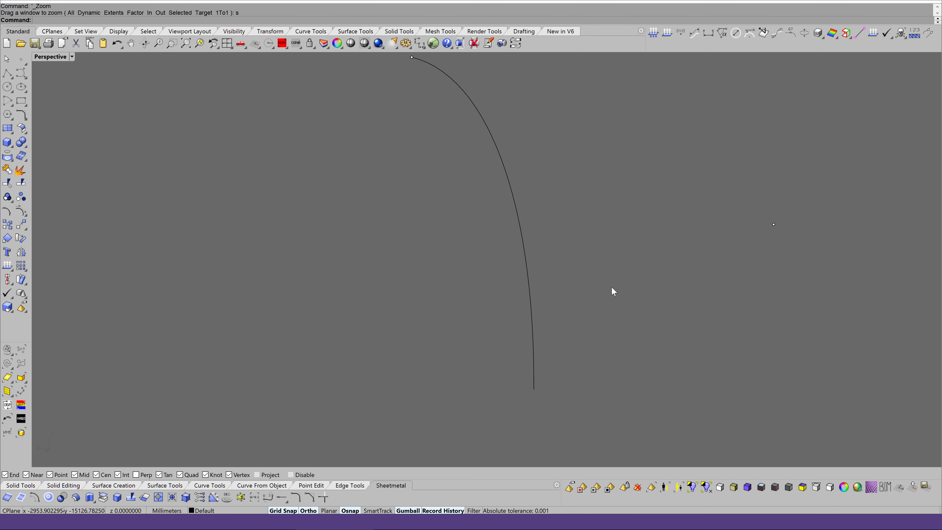
# Step: Draw a line tangent to two of the curves
pyautogui.click(10, 72)
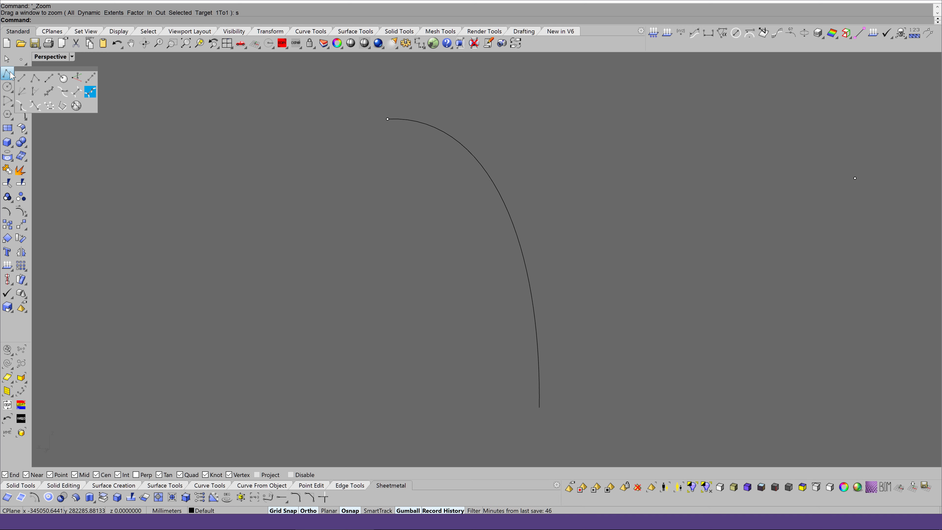
pyautogui.click(34, 106)
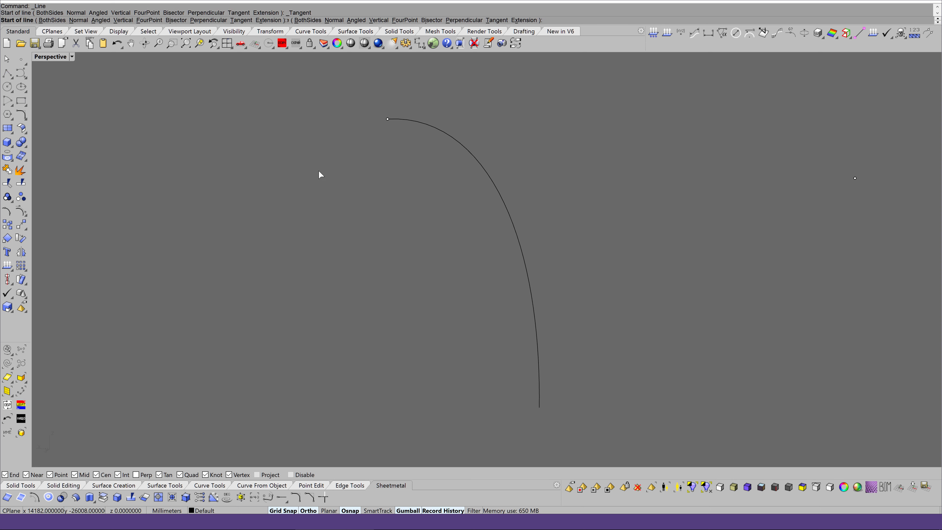
pyautogui.click(416, 122)
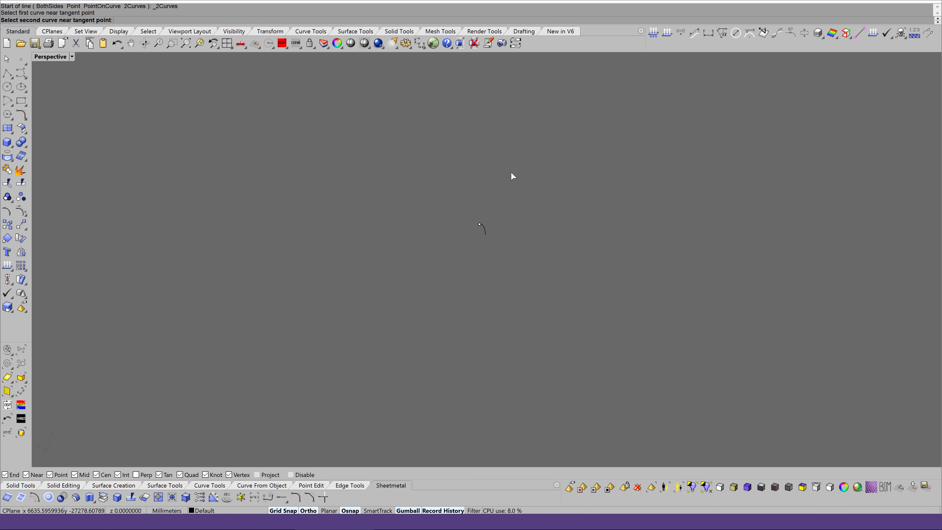
pyautogui.scroll(3, 518, 179)
pyautogui.click(457, 182)
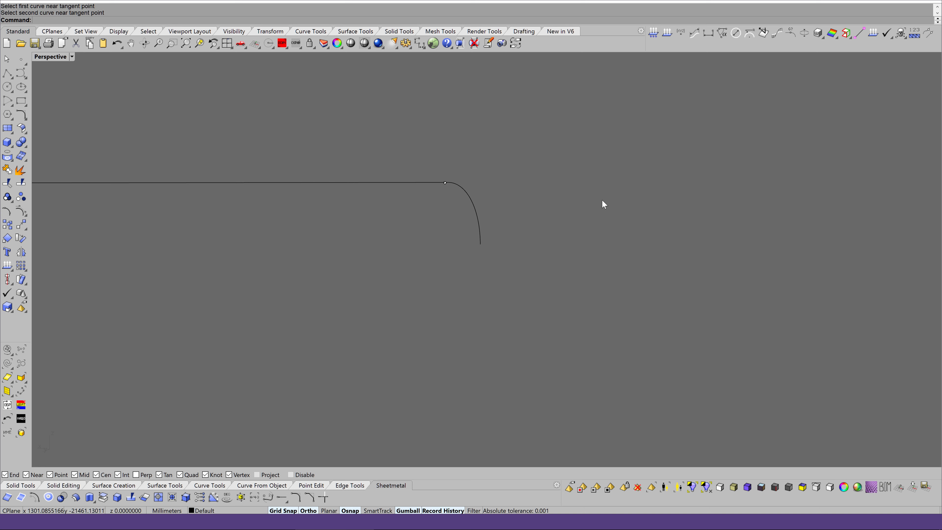
pyautogui.scroll(2, 603, 200)
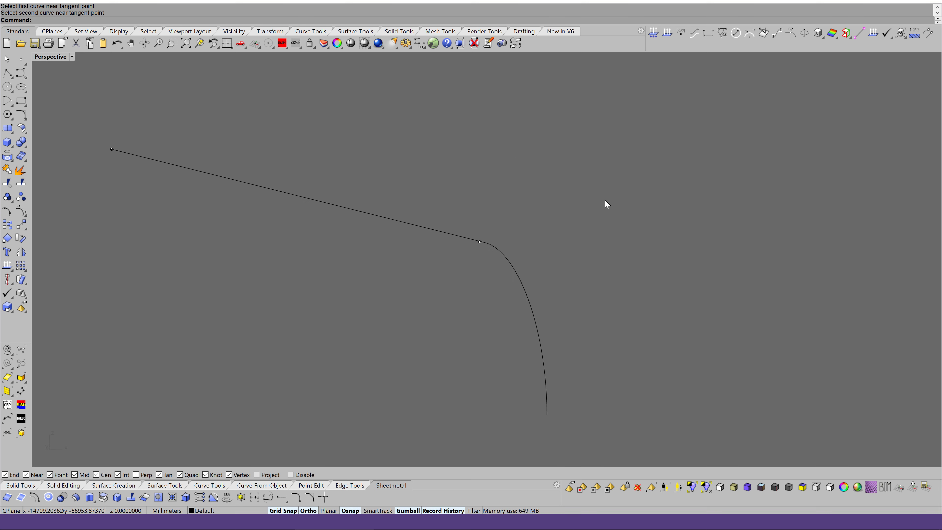
# Step: Delete the blend curve, the stray control point and the arc, leaving one straight line
pyautogui.press('Delete')
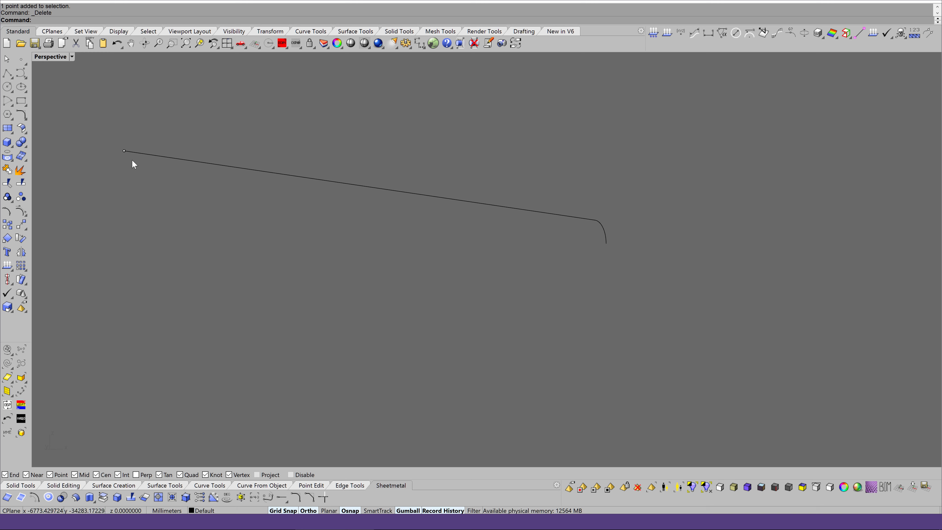
pyautogui.click(124, 151)
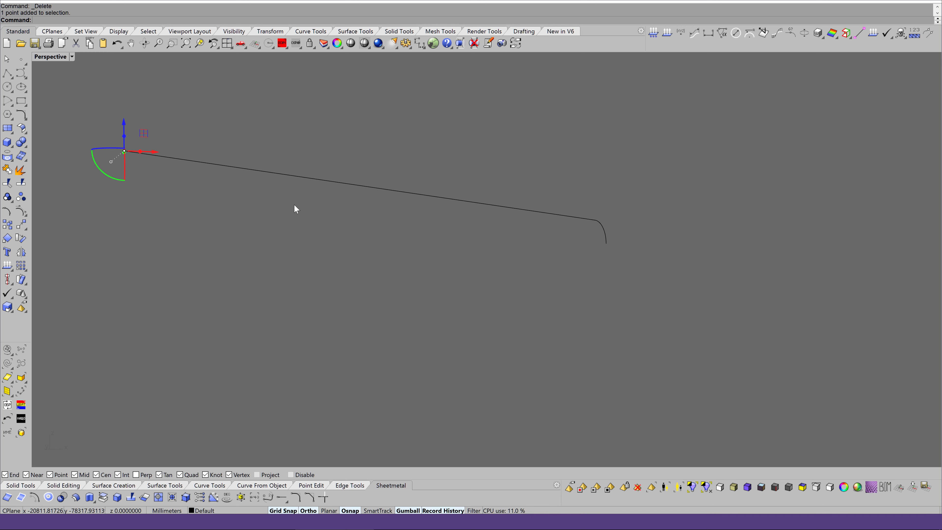
pyautogui.hotkey('ctrl', 'shift', 'e')
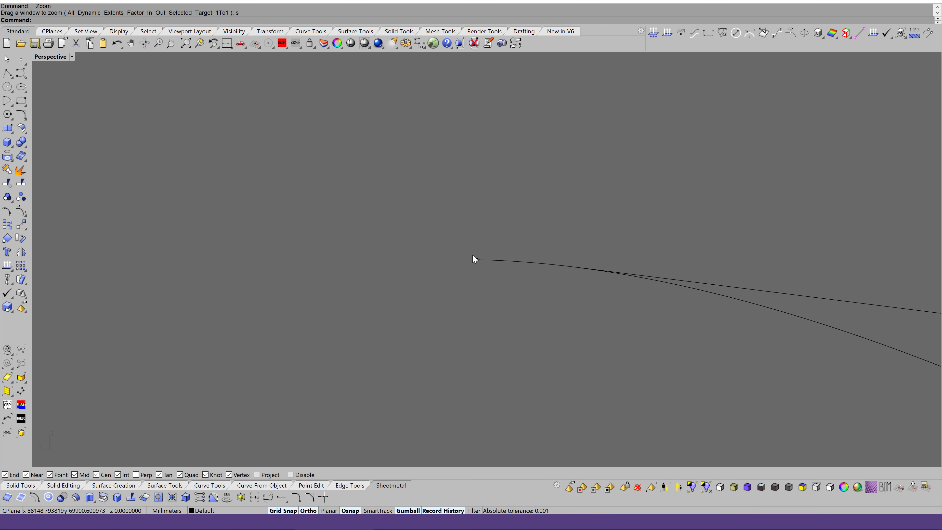
pyautogui.click(476, 259)
pyautogui.press('Delete')
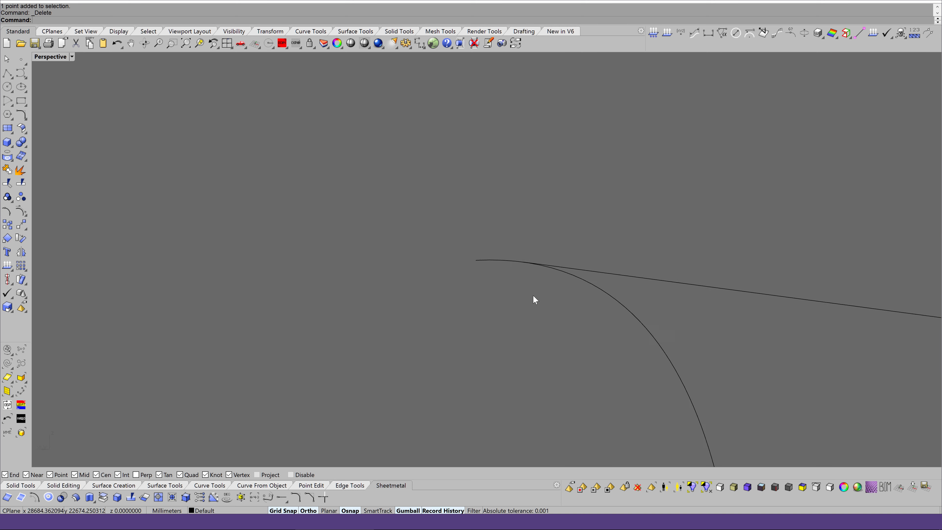
pyautogui.click(567, 279)
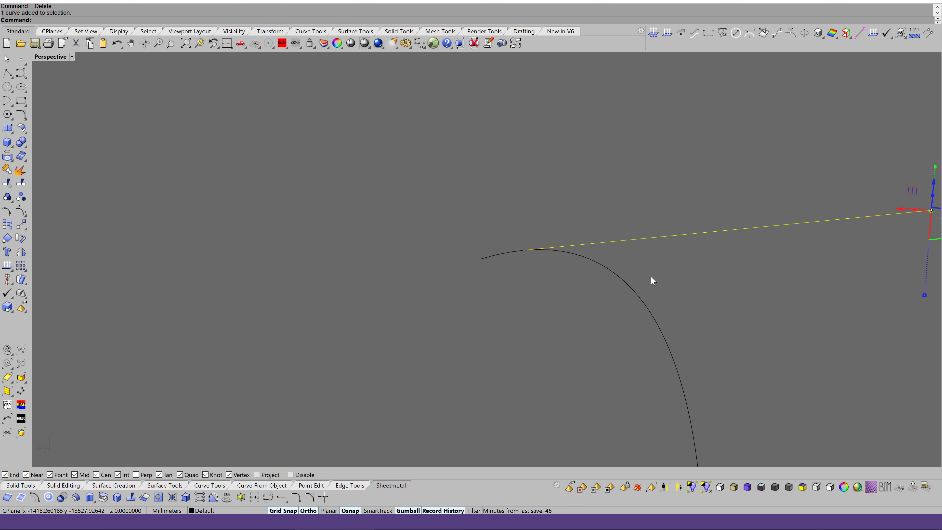
pyautogui.press('Escape')
pyautogui.click(416, 290)
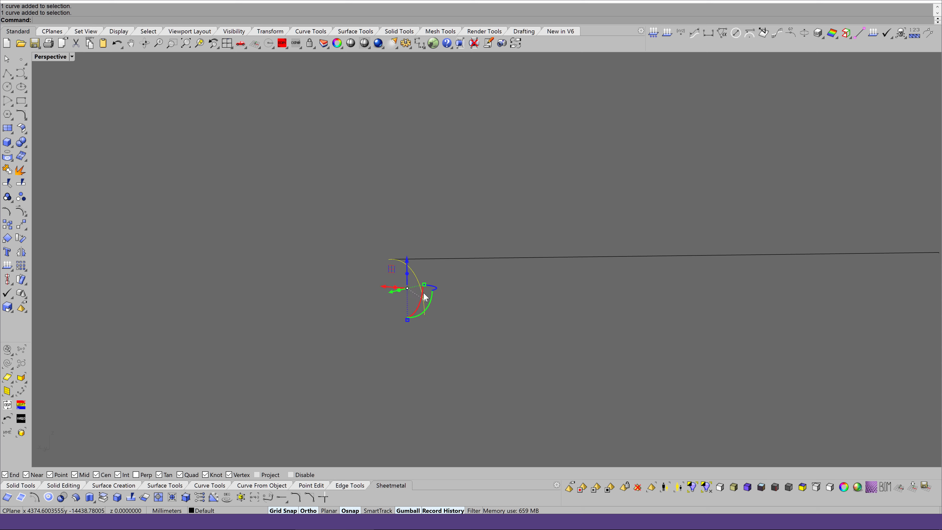
pyautogui.press('Delete')
pyautogui.moveTo(345, 290); pyautogui.dragTo(311, 300, button='right')
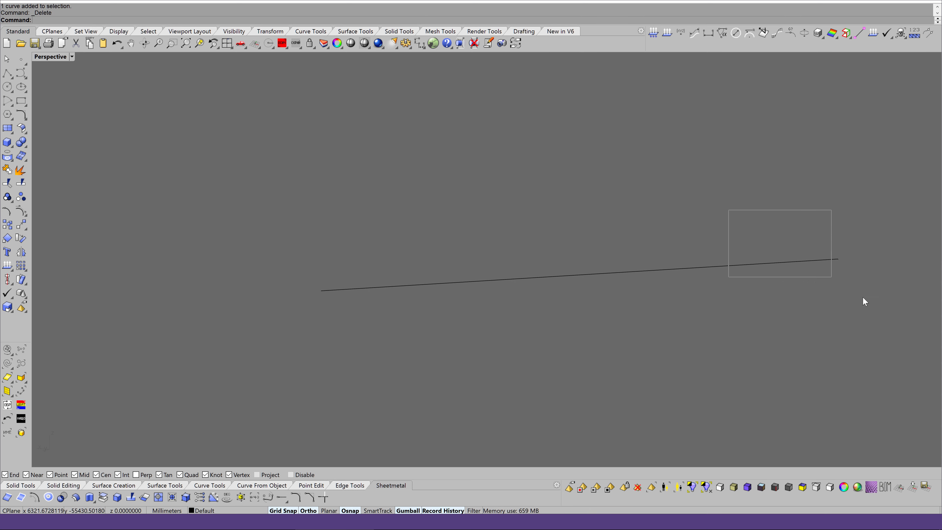
# Step: Show the hidden frame members again and extend the first sloped line
pyautogui.click(665, 333)
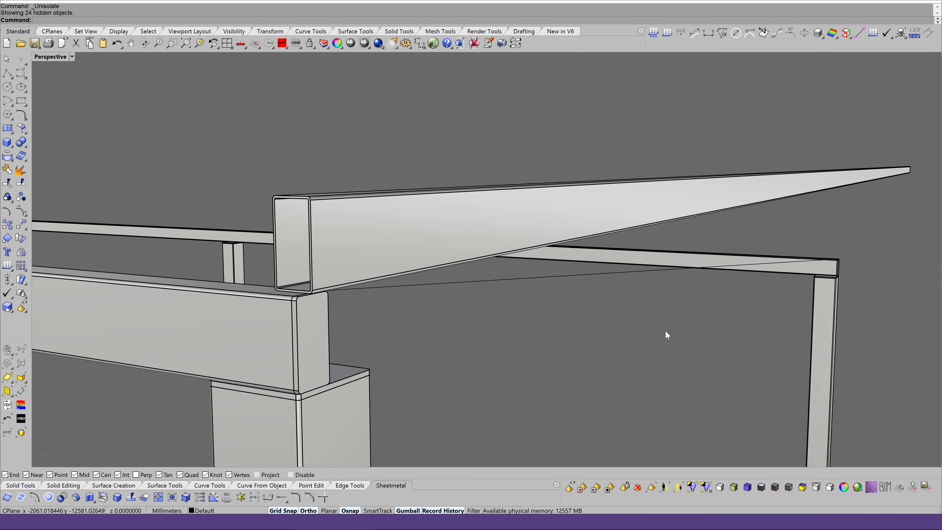
pyautogui.moveTo(534, 329); pyautogui.dragTo(524, 326, button='right')
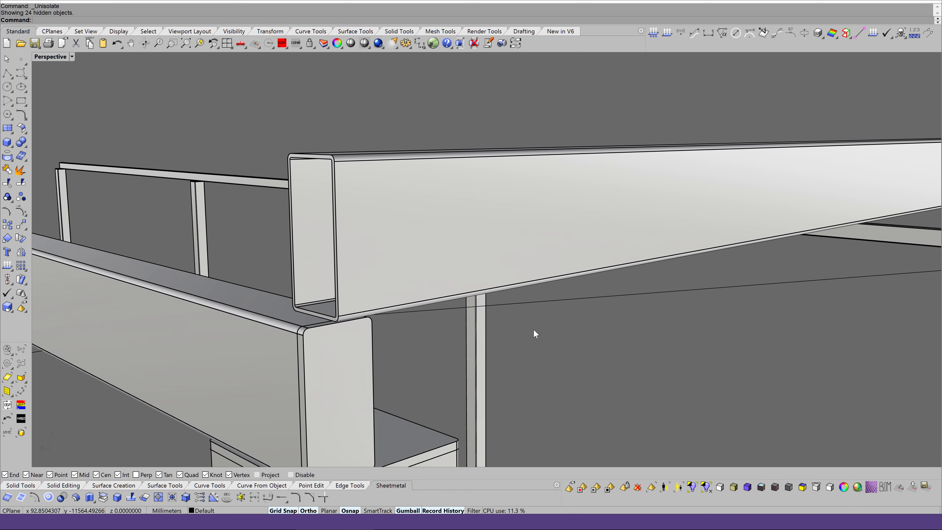
pyautogui.click(282, 498)
pyautogui.scroll(2, 480, 310)
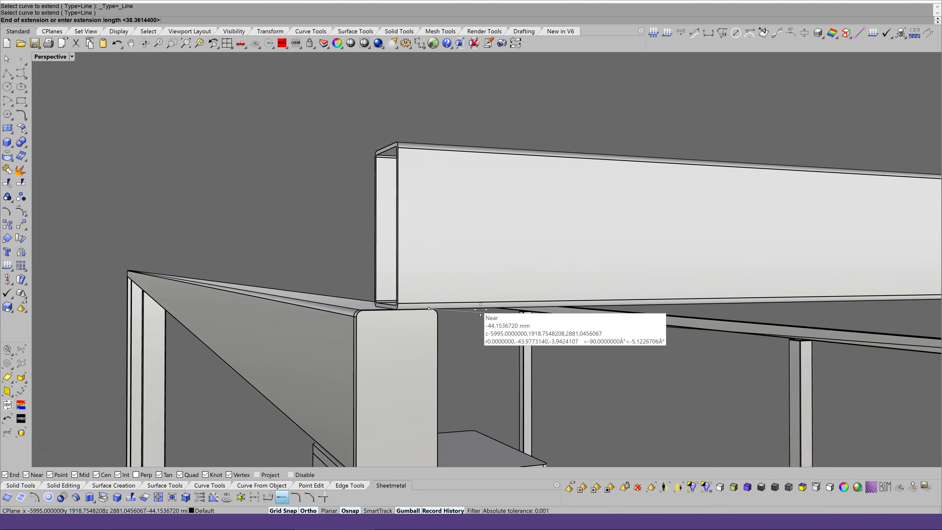
pyautogui.scroll(2, 471, 311)
pyautogui.scroll(1, 460, 310)
pyautogui.scroll(1, 448, 311)
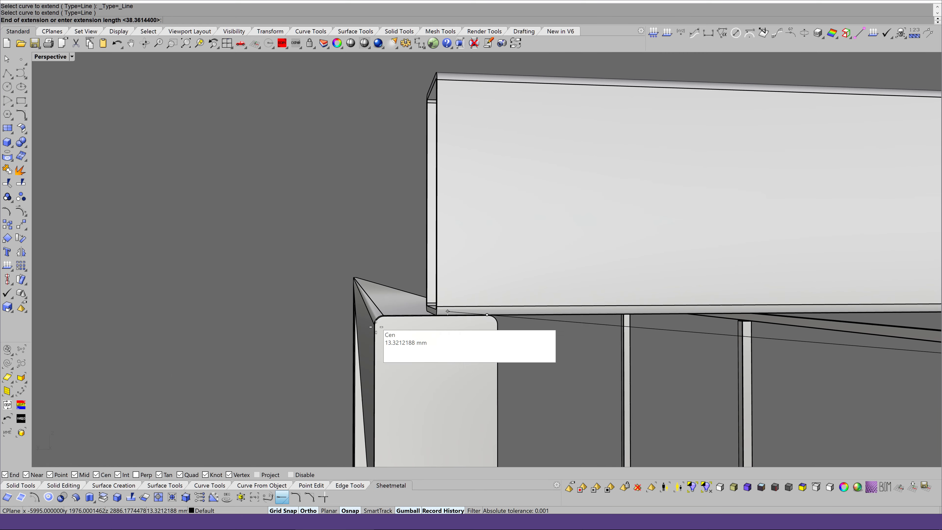
pyautogui.click(305, 345)
# Step: Extend the lower diagonal line past the post
pyautogui.scroll(-3, 305, 344)
pyautogui.scroll(-3, 305, 344)
pyautogui.scroll(1, 612, 316)
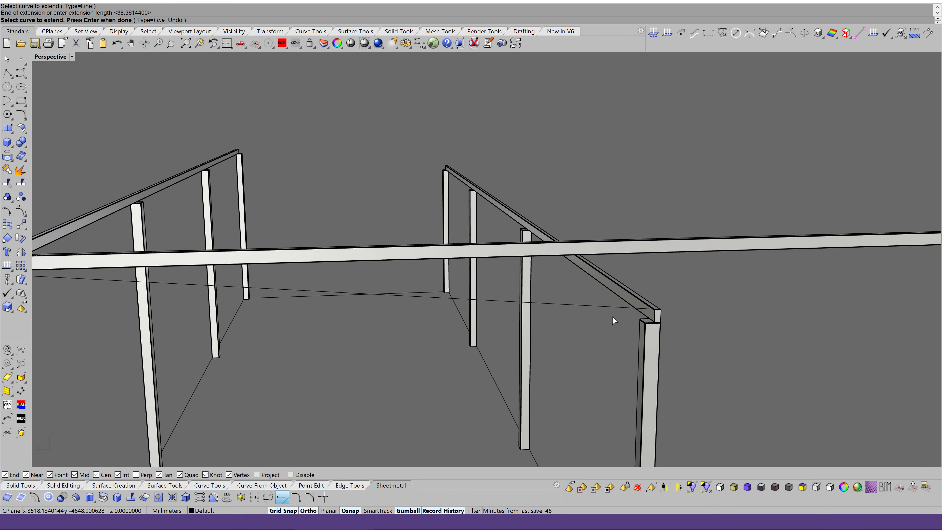
pyautogui.click(613, 310)
pyautogui.click(697, 312)
pyautogui.press('Return')
pyautogui.scroll(1, 676, 326)
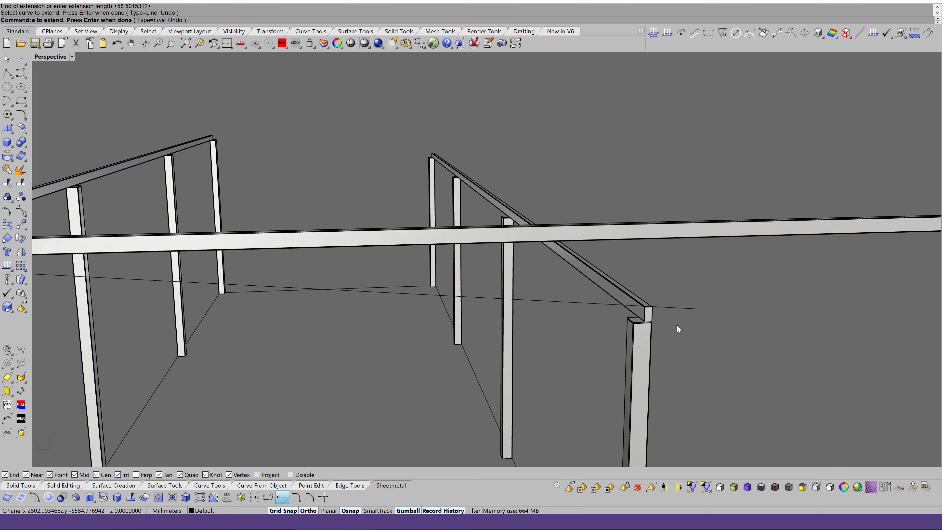
pyautogui.scroll(2, 677, 327)
pyautogui.scroll(1, 675, 326)
# Step: Draw a vertical plane surface at the beam-post corner
pyautogui.click(6, 129)
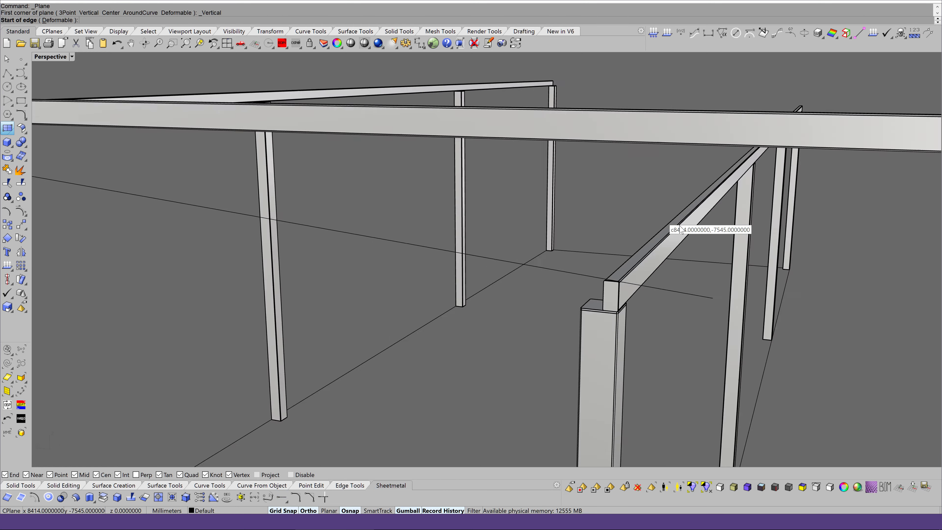
pyautogui.scroll(2, 673, 225)
pyautogui.scroll(2, 672, 225)
pyautogui.scroll(2, 674, 225)
pyautogui.scroll(-2, 673, 225)
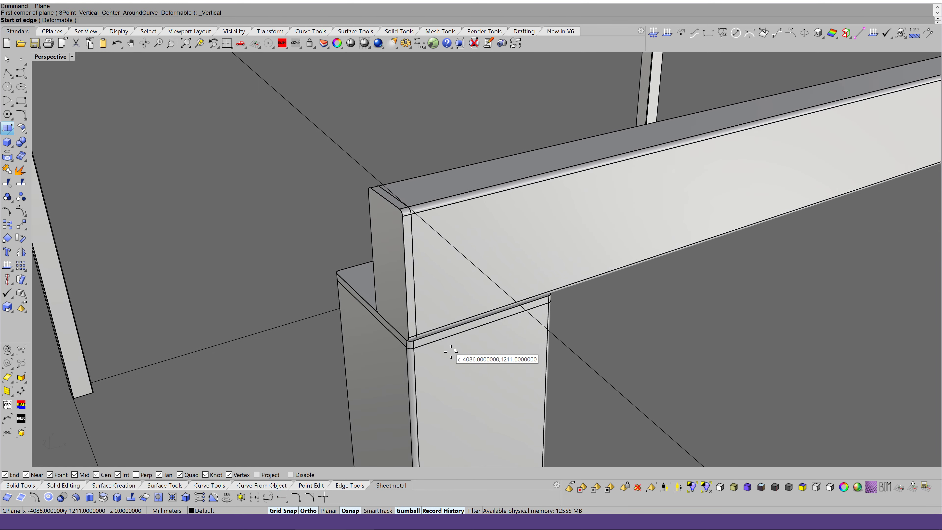
pyautogui.click(427, 289)
pyautogui.scroll(1, 604, 310)
pyautogui.click(603, 309)
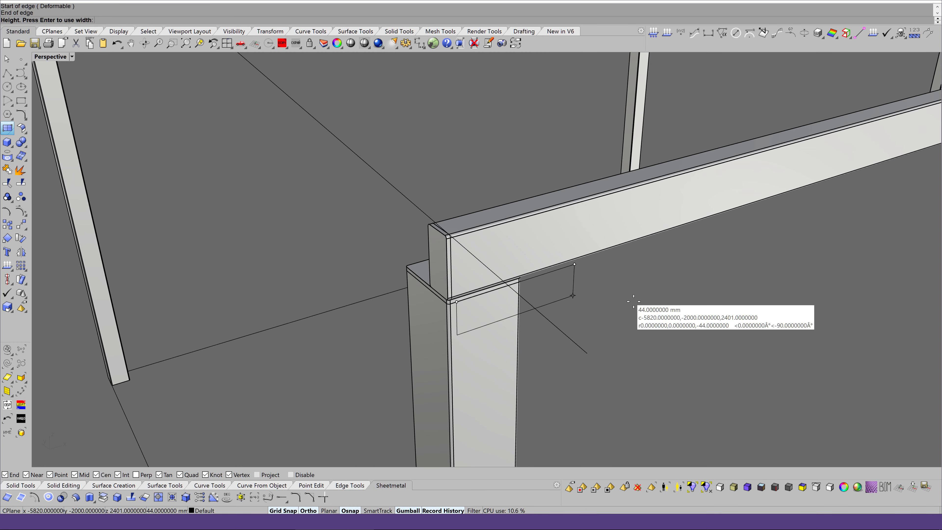
pyautogui.click(545, 126)
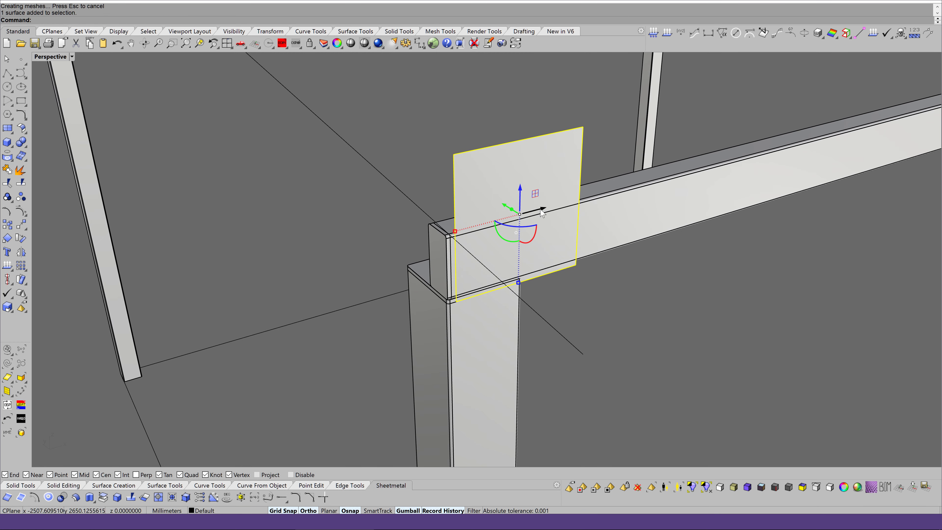
# Step: Shift the vertical plane 5 mm along the beam with the gumball
pyautogui.moveTo(540, 209); pyautogui.dragTo(521, 219)
pyautogui.moveTo(521, 218)
pyautogui.mouseDown(button='right')
pyautogui.moveTo(591, 245)
pyautogui.moveTo(426, 282)
pyautogui.mouseUp(button='right')
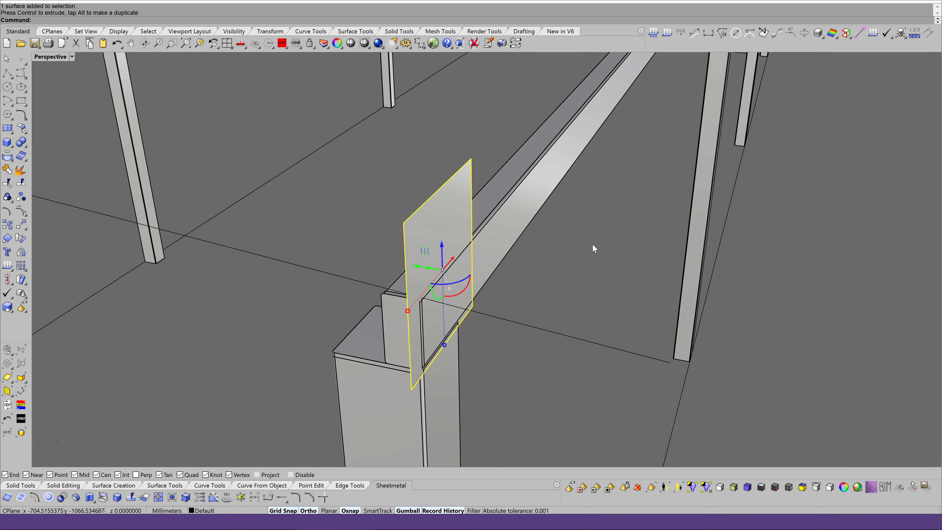
pyautogui.moveTo(425, 270); pyautogui.dragTo(420, 268)
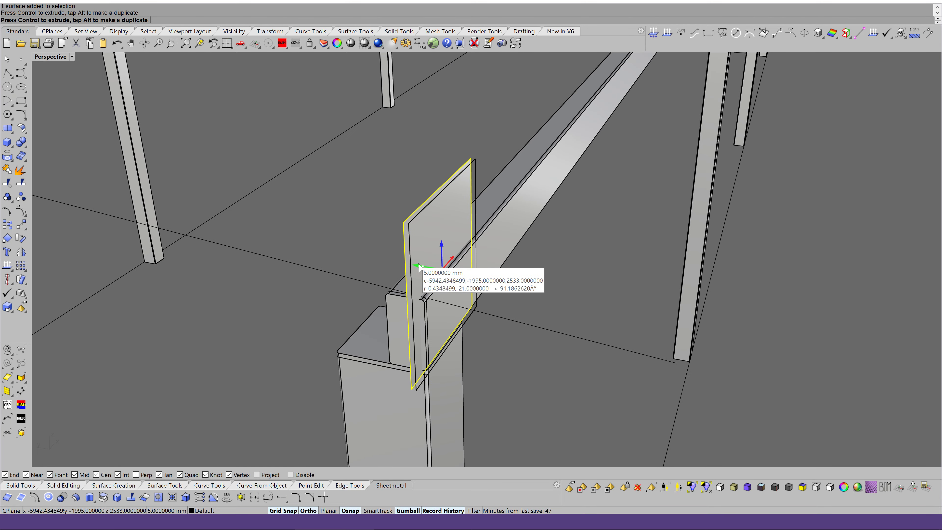
pyautogui.scroll(-2, 567, 267)
pyautogui.scroll(-3, 567, 267)
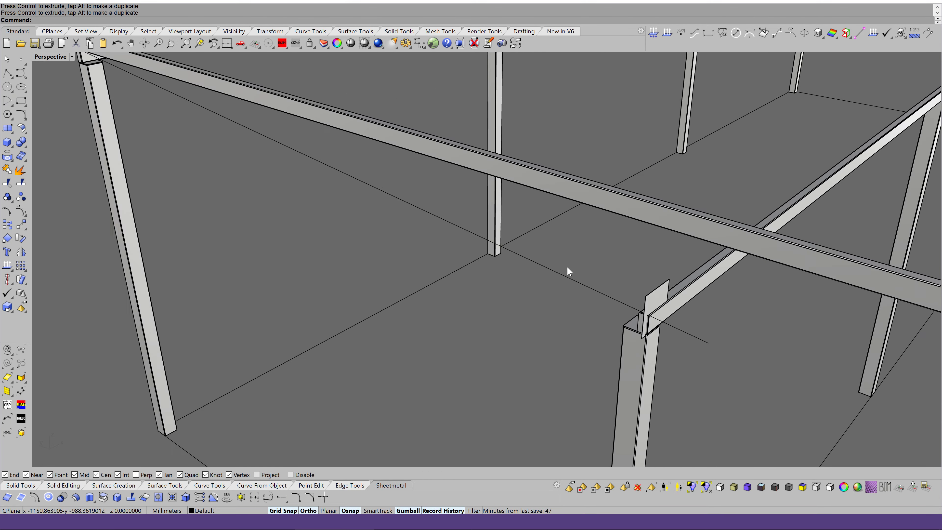
pyautogui.scroll(3, 567, 266)
pyautogui.scroll(2, 567, 265)
pyautogui.scroll(-2, 566, 265)
pyautogui.moveTo(566, 264); pyautogui.dragTo(44, 153, button='right')
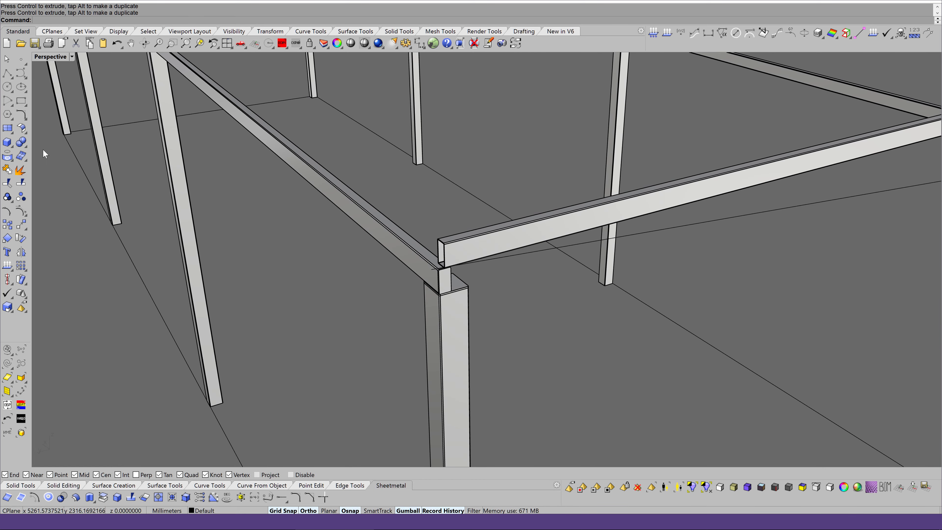
# Step: Draw a 95 mm tall vertical plane at the other column-beam corner
pyautogui.rightClick(8, 129)
pyautogui.scroll(-2, 603, 291)
pyautogui.scroll(3, 602, 292)
pyautogui.scroll(2, 603, 291)
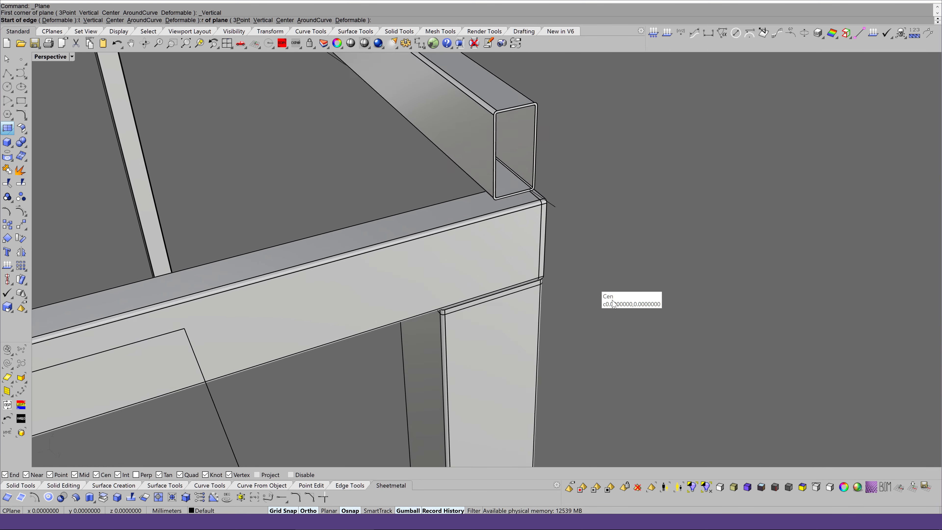
pyautogui.scroll(1, 477, 324)
pyautogui.click(469, 307)
pyautogui.click(628, 255)
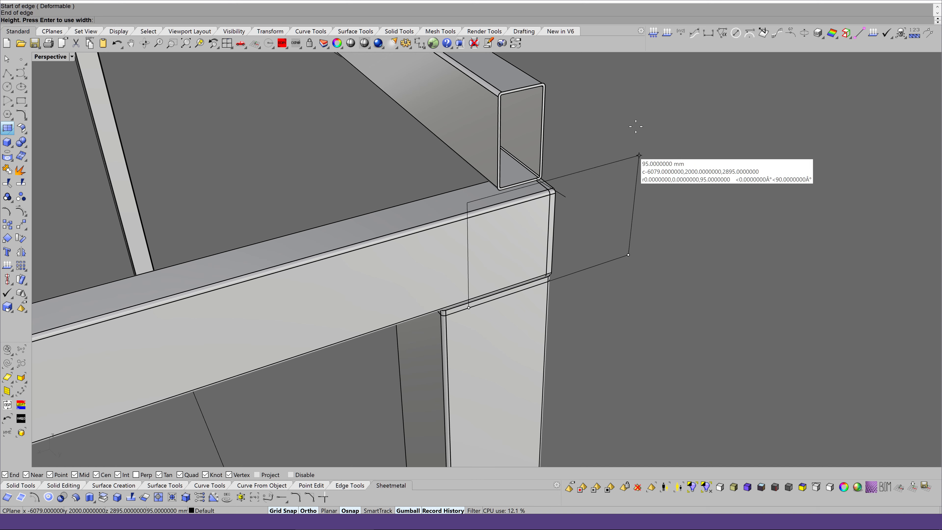
pyautogui.click(646, 83)
# Step: Nudge the new plane about 6 mm along the beam and deselect it
pyautogui.moveTo(626, 199)
pyautogui.mouseDown(button='right')
pyautogui.moveTo(610, 214)
pyautogui.moveTo(461, 222)
pyautogui.mouseUp(button='right')
pyautogui.moveTo(437, 207); pyautogui.dragTo(427, 204)
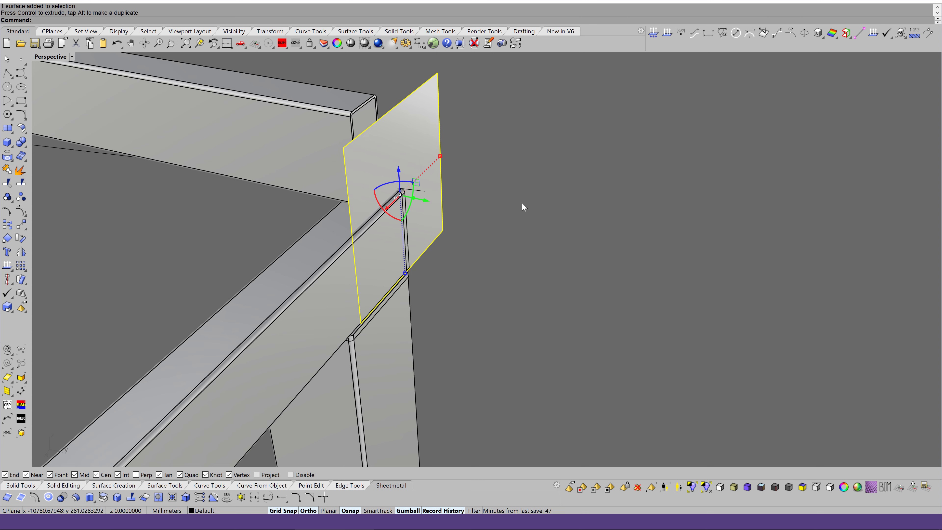
pyautogui.click(641, 212)
pyautogui.moveTo(658, 220); pyautogui.dragTo(492, 188, button='right')
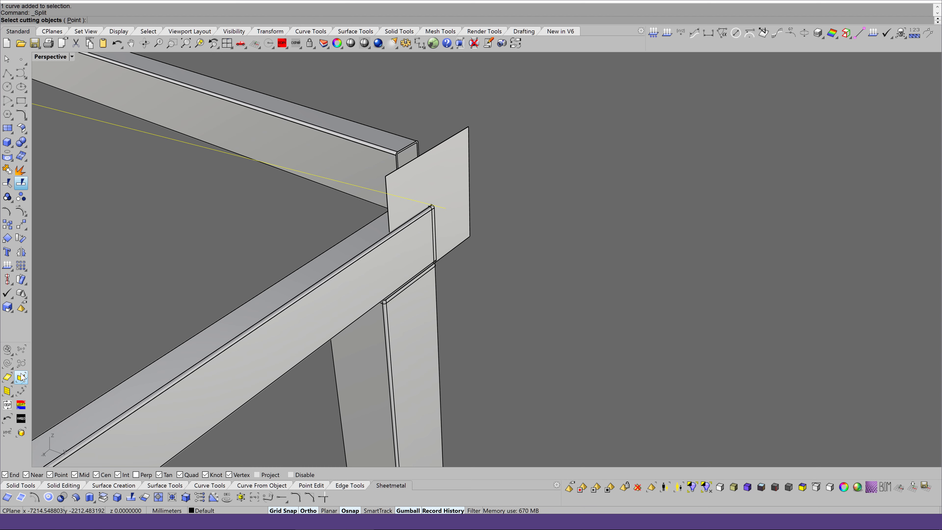
# Step: Finish splitting the line into 3 pieces and delete the corner plate surface
pyautogui.press('Return')
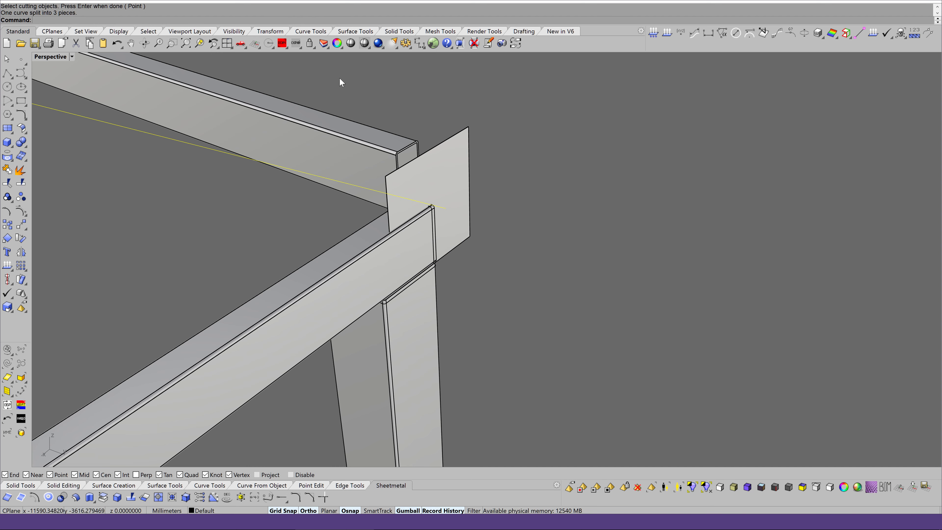
pyautogui.click(467, 238)
pyautogui.press('Delete')
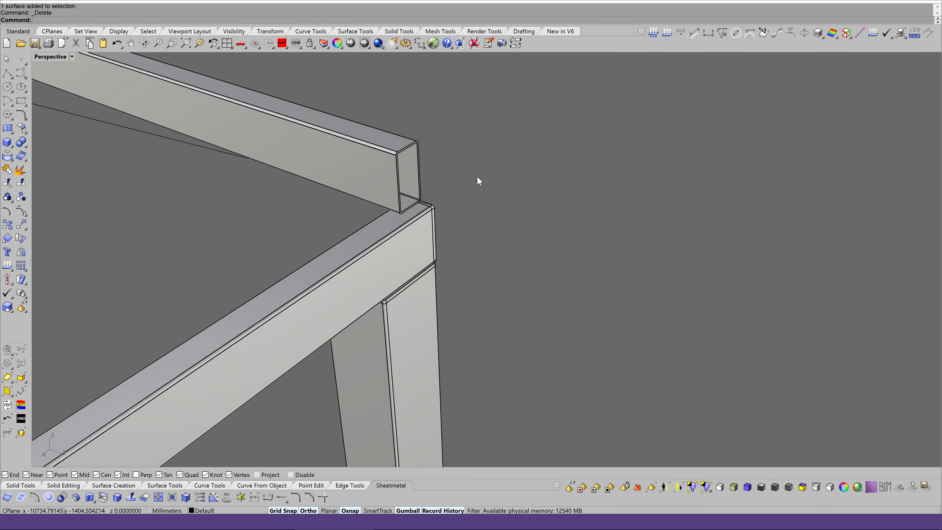
pyautogui.scroll(-2, 631, 261)
pyautogui.scroll(-2, 663, 250)
pyautogui.scroll(-3, 663, 250)
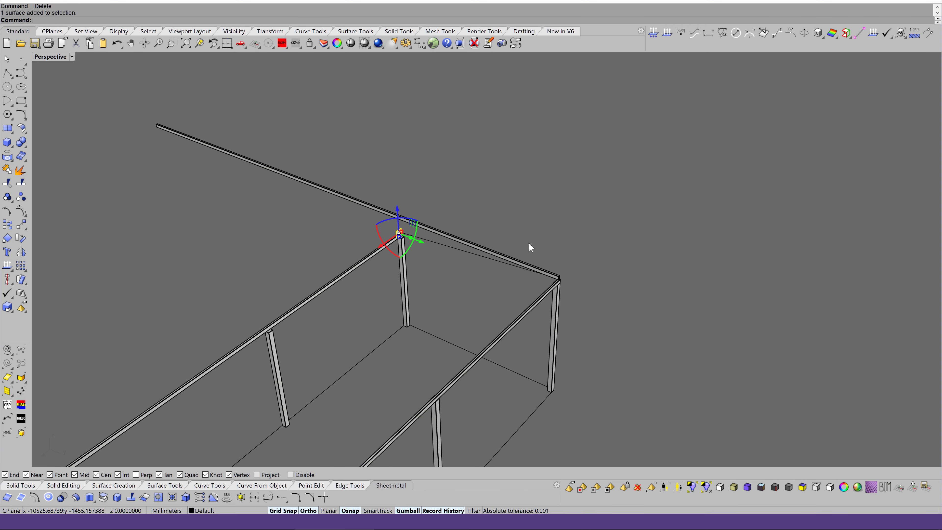
pyautogui.scroll(2, 378, 226)
pyautogui.scroll(3, 379, 228)
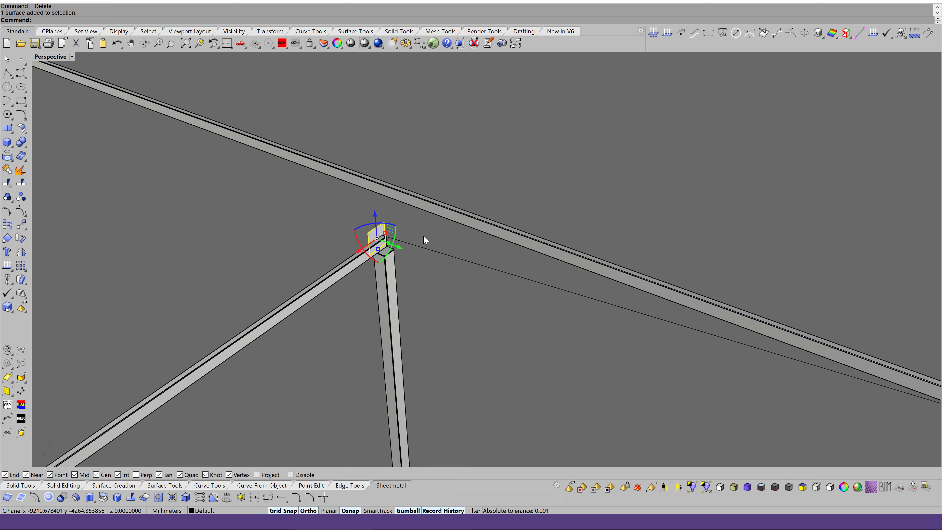
pyautogui.press('Escape')
pyautogui.scroll(-2, 375, 216)
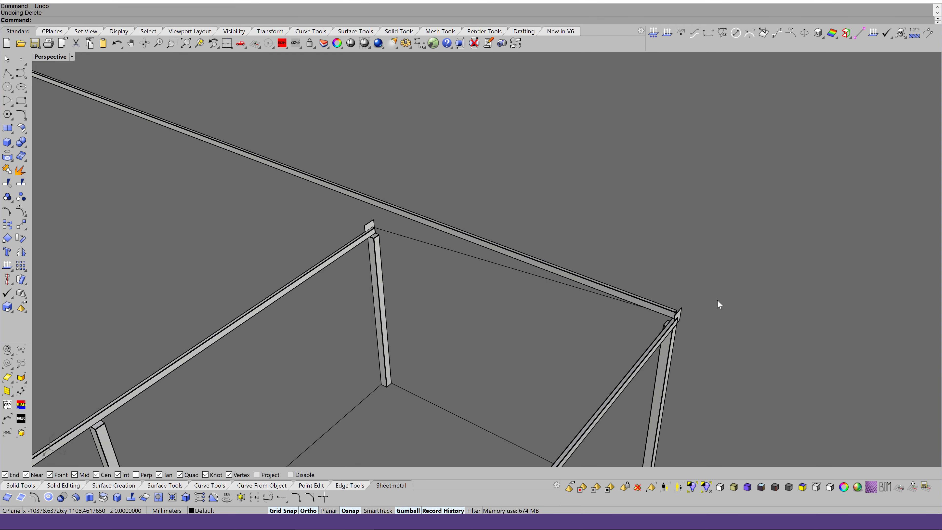
# Step: Restore the corner plate, raise it 38 mm, and select the sloped rafter
pyautogui.press('Left')
pyautogui.press('Left')
pyautogui.press('Left')
pyautogui.press('Left')
pyautogui.press('Left')
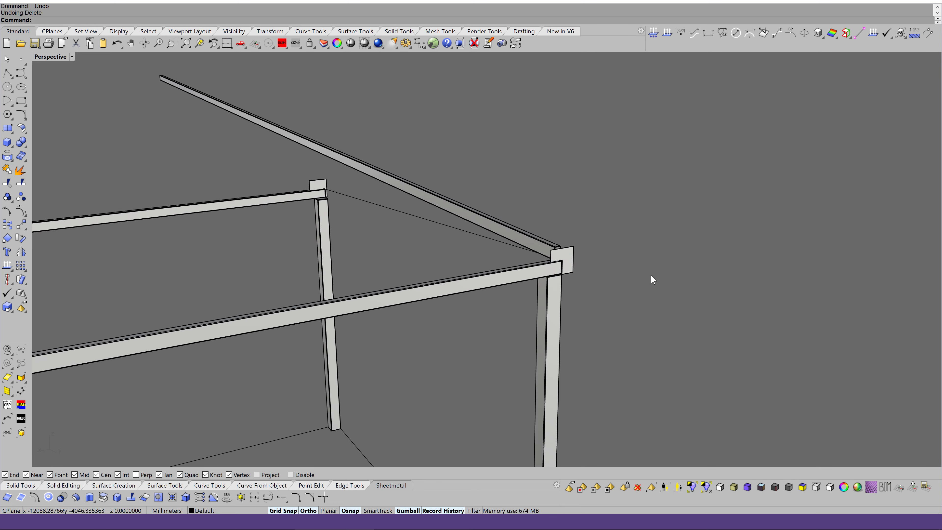
pyautogui.scroll(1, 575, 258)
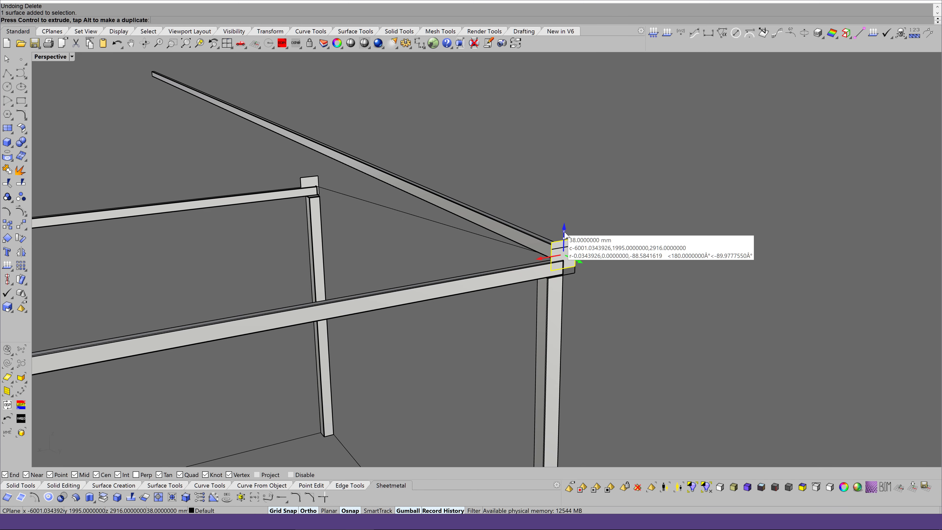
pyautogui.moveTo(564, 242); pyautogui.dragTo(625, 233)
pyautogui.click(512, 229)
pyautogui.press('Left')
pyautogui.press('Left')
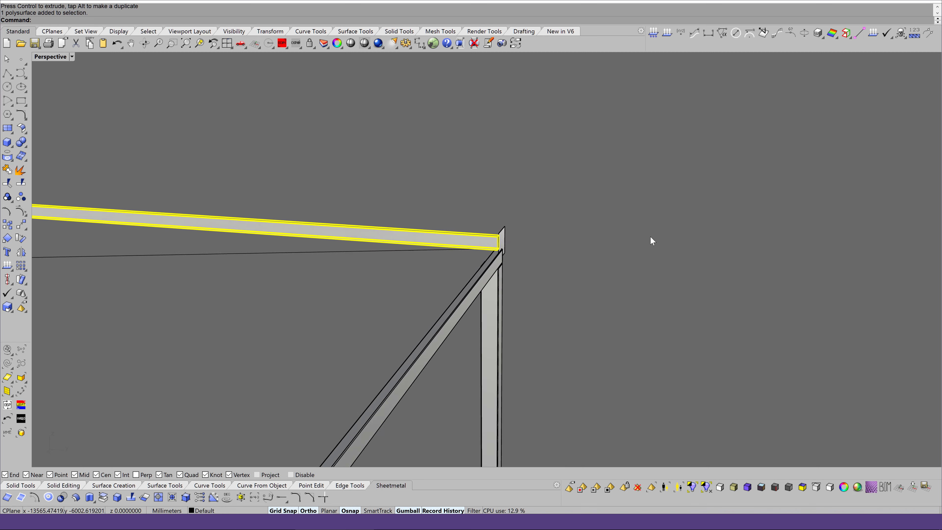
pyautogui.press('Left')
pyautogui.moveTo(652, 241); pyautogui.dragTo(453, 245, button='right')
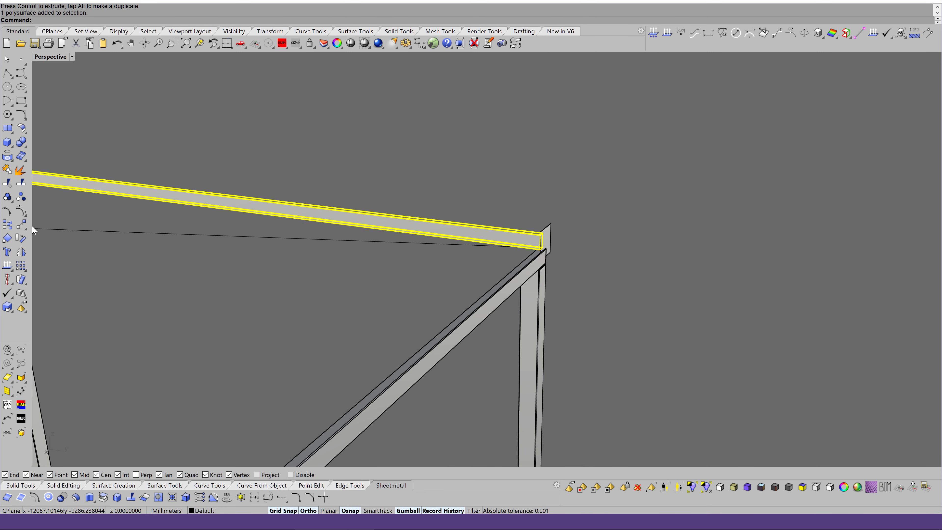
# Step: Start a two-point Orient of the rafter with the Right side elevation view maximized
pyautogui.rightClick(8, 240)
pyautogui.scroll(2, 473, 284)
pyautogui.scroll(2, 473, 284)
pyautogui.scroll(2, 473, 283)
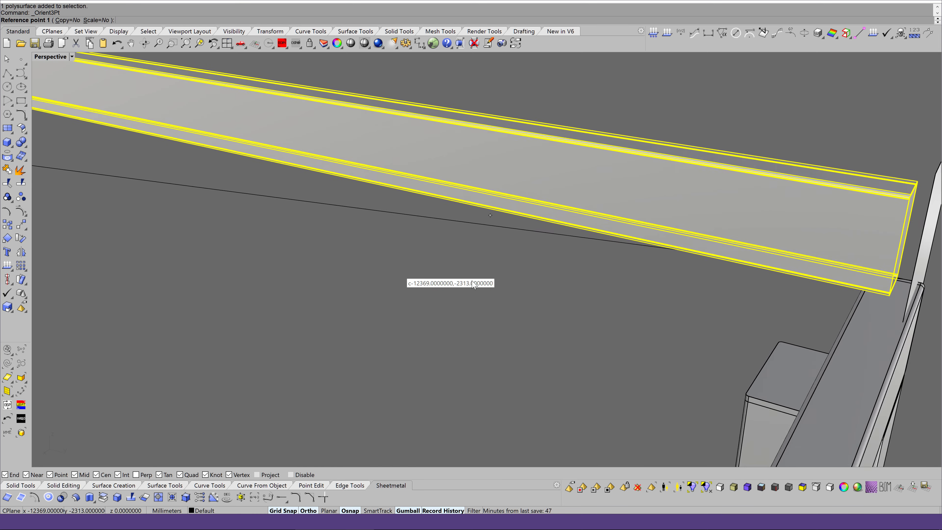
pyautogui.scroll(2, 473, 284)
pyautogui.scroll(2, 473, 284)
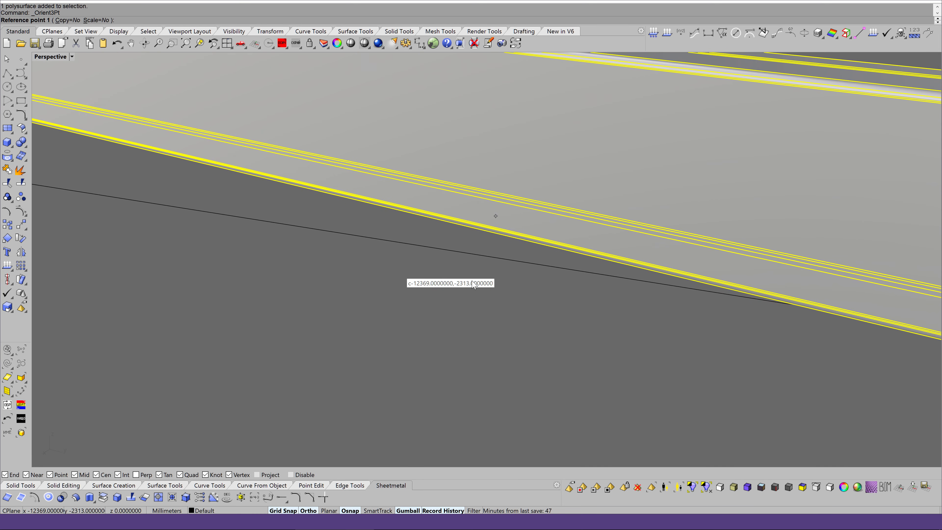
pyautogui.doubleClick(50, 58)
pyautogui.click(7, 238)
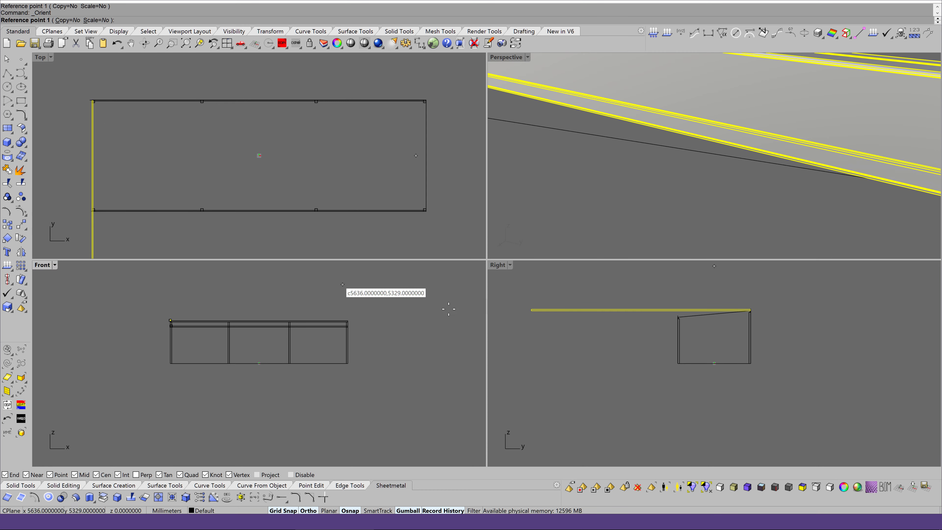
pyautogui.doubleClick(495, 268)
# Step: Orient the rafter from its underside onto the sloped guide line, anchored at the post's top corner
pyautogui.scroll(2, 627, 305)
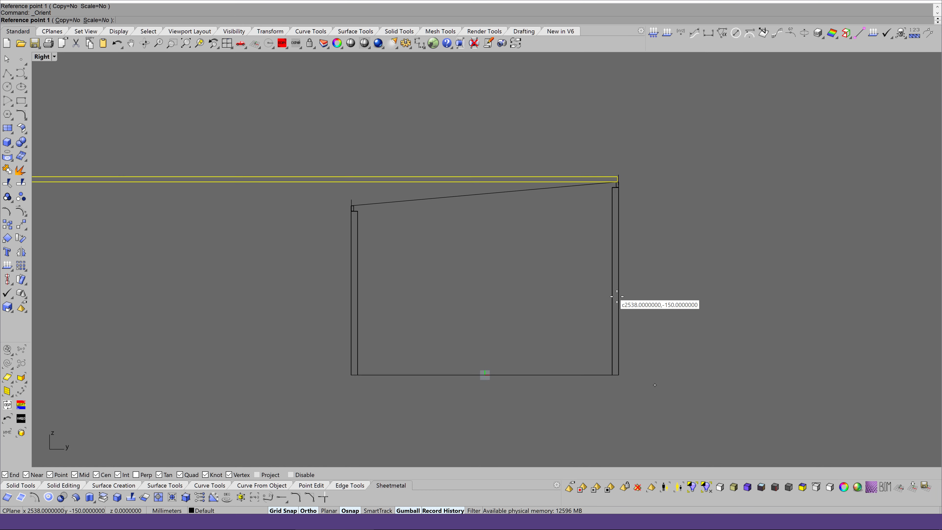
pyautogui.scroll(1, 614, 305)
pyautogui.scroll(1, 485, 167)
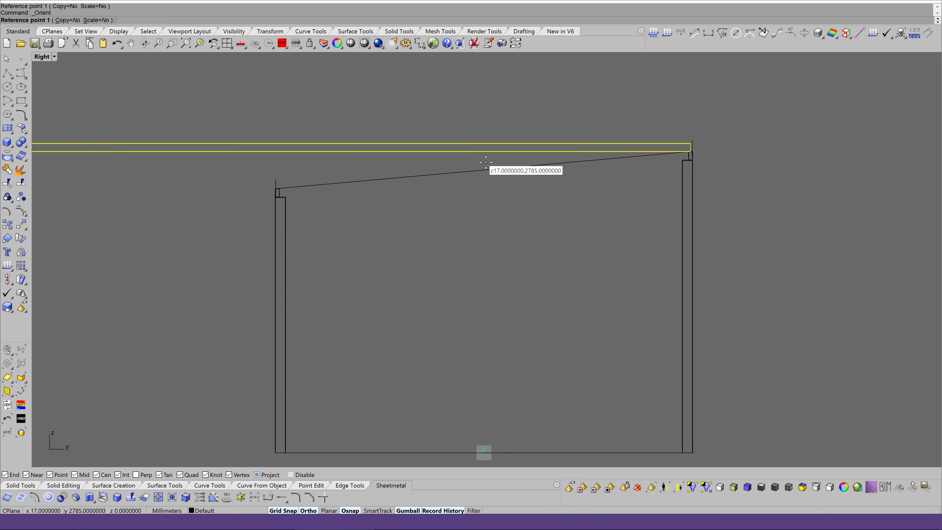
pyautogui.scroll(2, 485, 172)
pyautogui.scroll(2, 487, 170)
pyautogui.scroll(3, 487, 170)
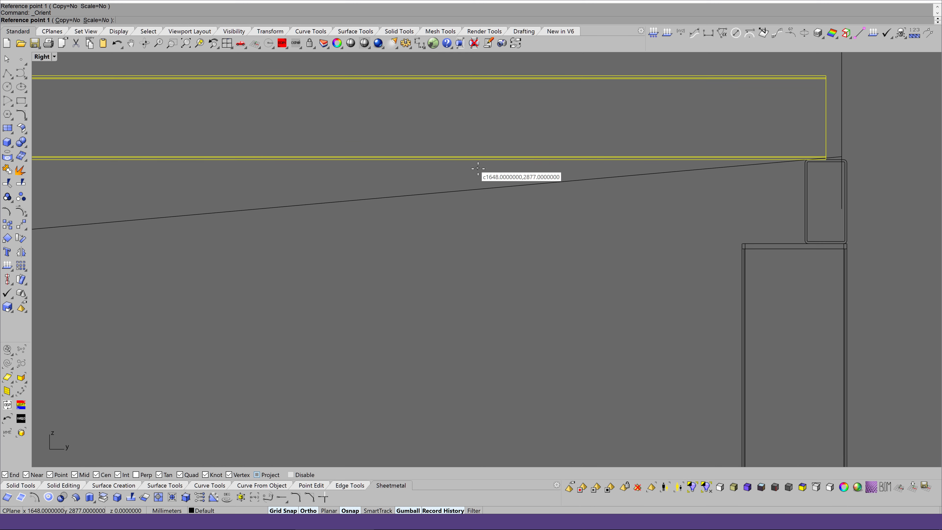
pyautogui.click(363, 178)
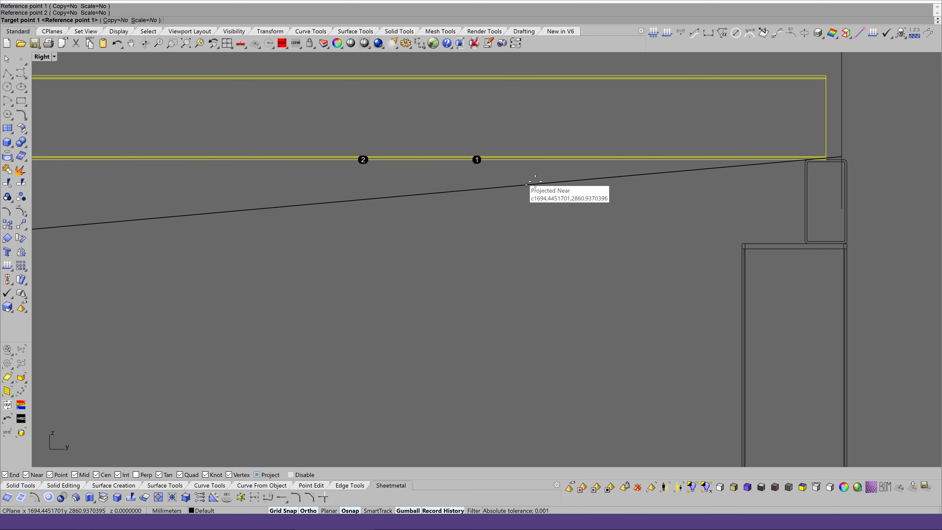
pyautogui.click(602, 178)
pyautogui.click(479, 193)
pyautogui.press('Escape')
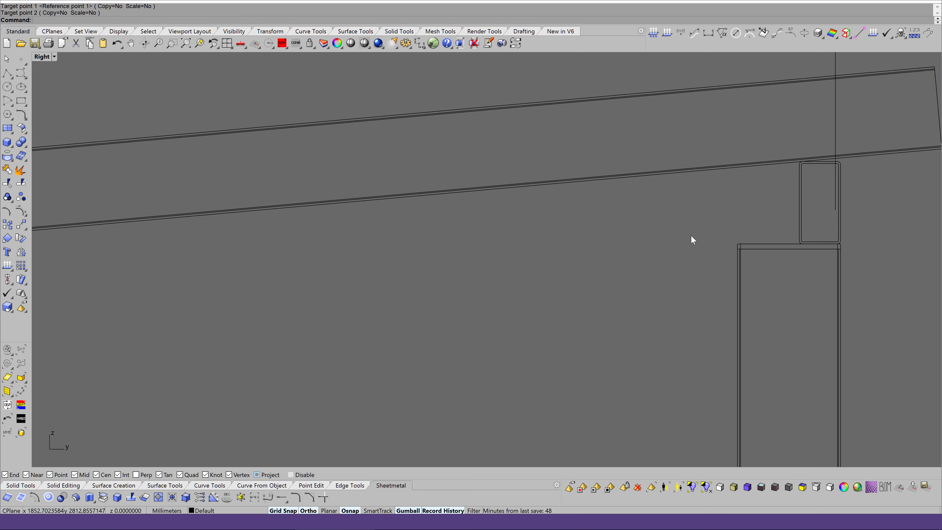
# Step: Select the rafter together with the cutting curve
pyautogui.scroll(-4, 692, 233)
pyautogui.scroll(-1, 692, 233)
pyautogui.scroll(-2, 694, 237)
pyautogui.moveTo(673, 228); pyautogui.dragTo(635, 304)
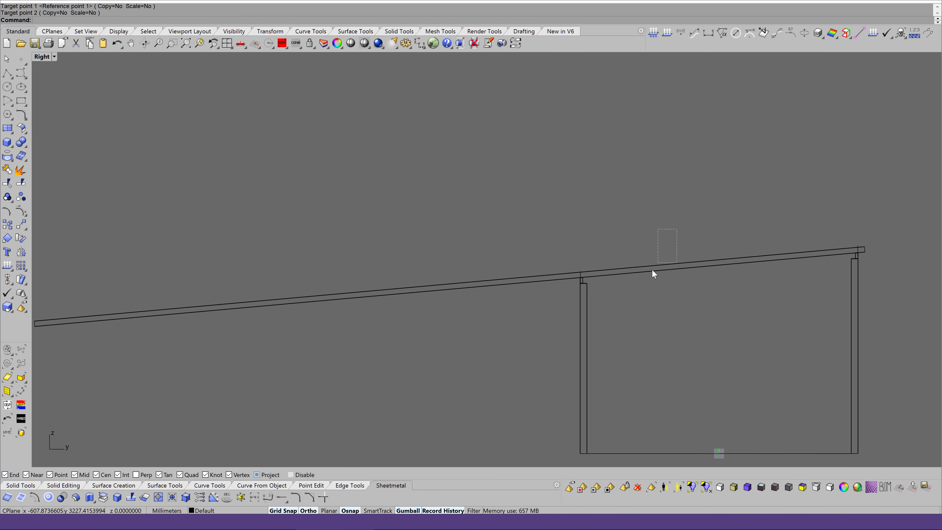
pyautogui.scroll(2, 635, 304)
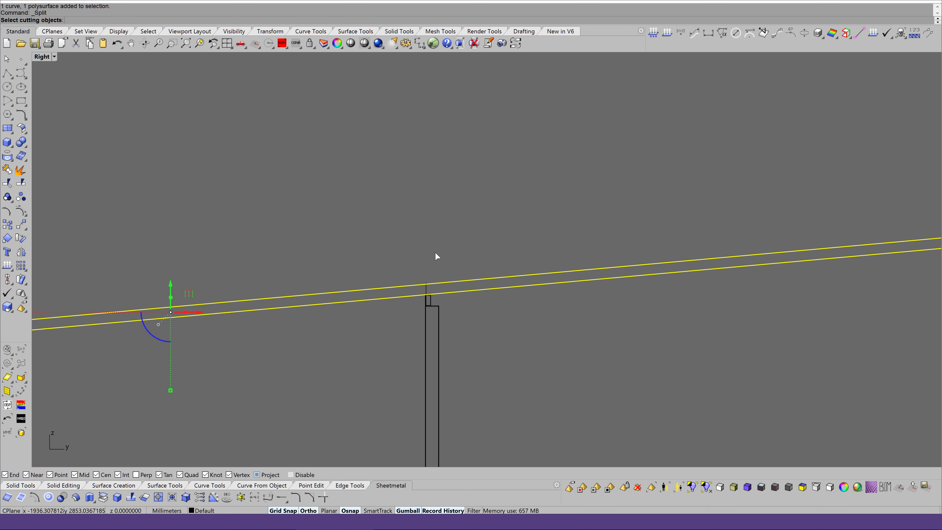
# Step: Split the rafter with the cutting curve and delete the overhanging tip
pyautogui.moveTo(430, 289); pyautogui.dragTo(437, 241, button='right')
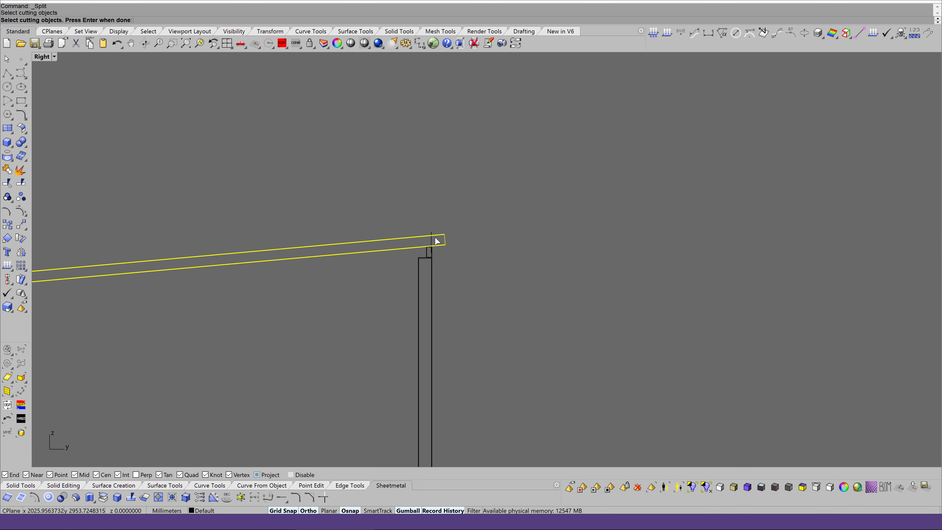
pyautogui.keyDown('ctrl'); pyautogui.moveTo(336, 288); pyautogui.dragTo(317, 319); pyautogui.keyUp('ctrl')
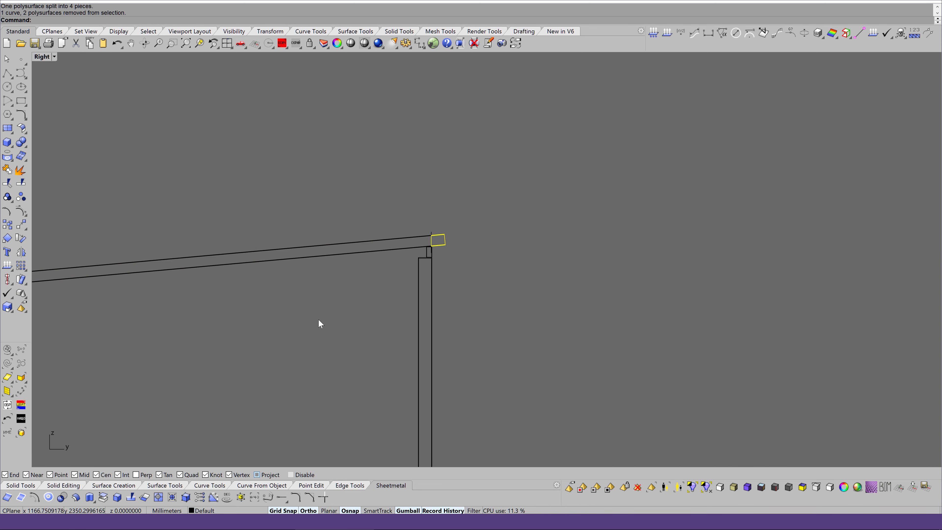
pyautogui.press('Delete')
# Step: Delete the square end plate at the corner, working in the maximized Perspective view
pyautogui.doubleClick(43, 56)
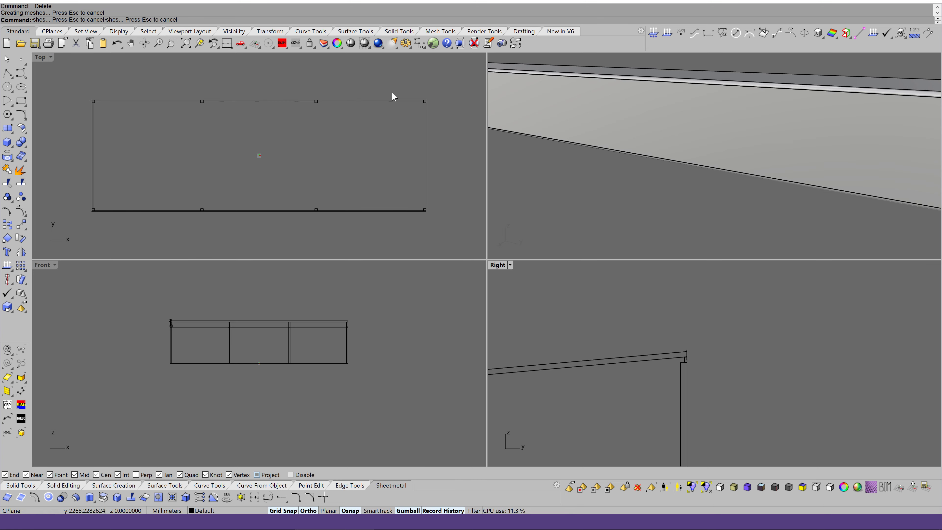
pyautogui.doubleClick(508, 57)
pyautogui.scroll(-3, 632, 190)
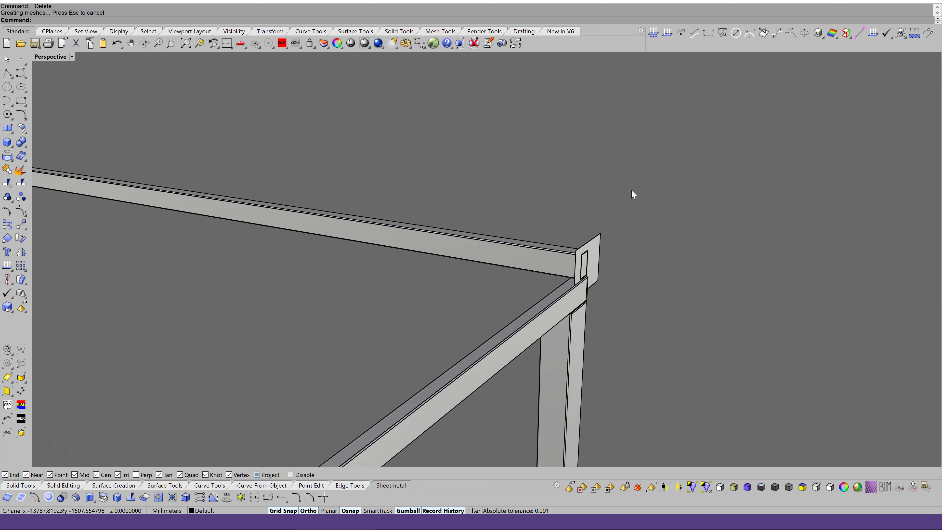
pyautogui.scroll(8, 631, 190)
pyautogui.click(520, 185)
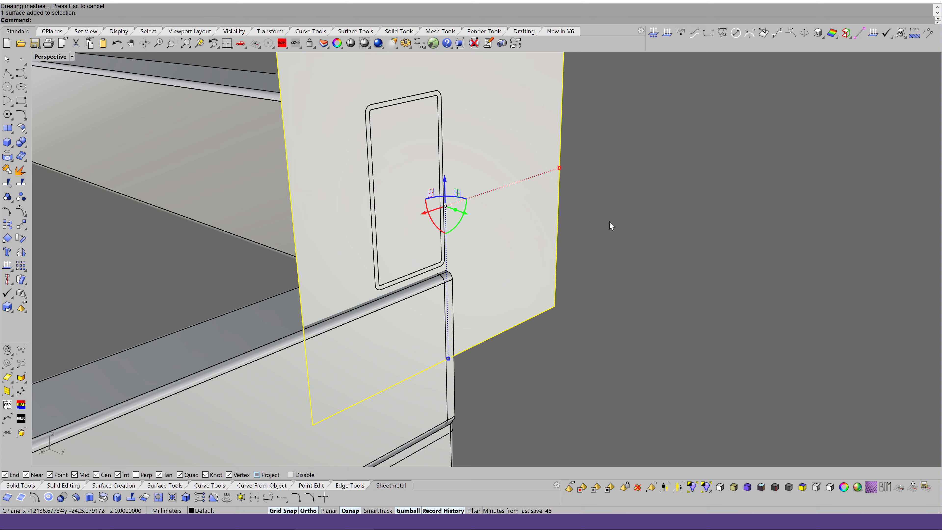
pyautogui.press('Delete')
pyautogui.scroll(-2, 727, 245)
# Step: Cap the rafter's open end with a flat planar surface
pyautogui.scroll(-2, 768, 257)
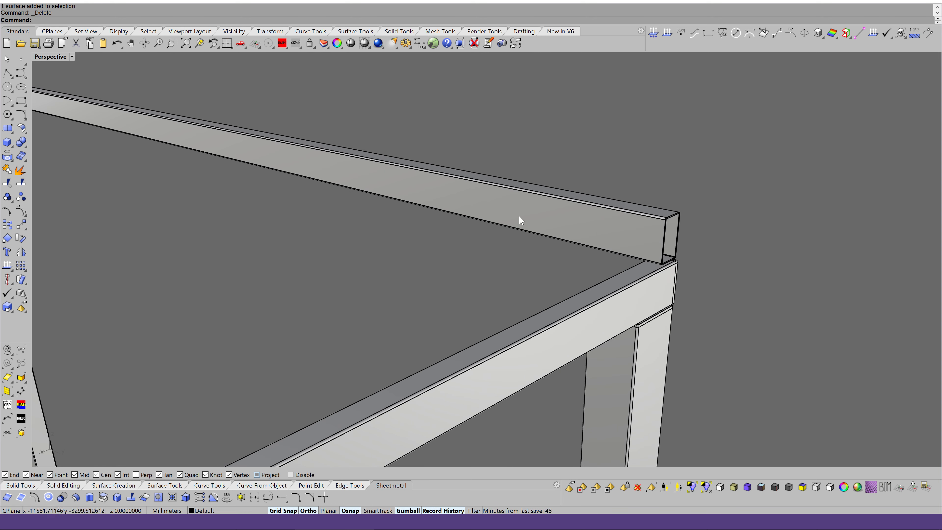
pyautogui.scroll(-2, 730, 316)
pyautogui.scroll(-2, 356, 206)
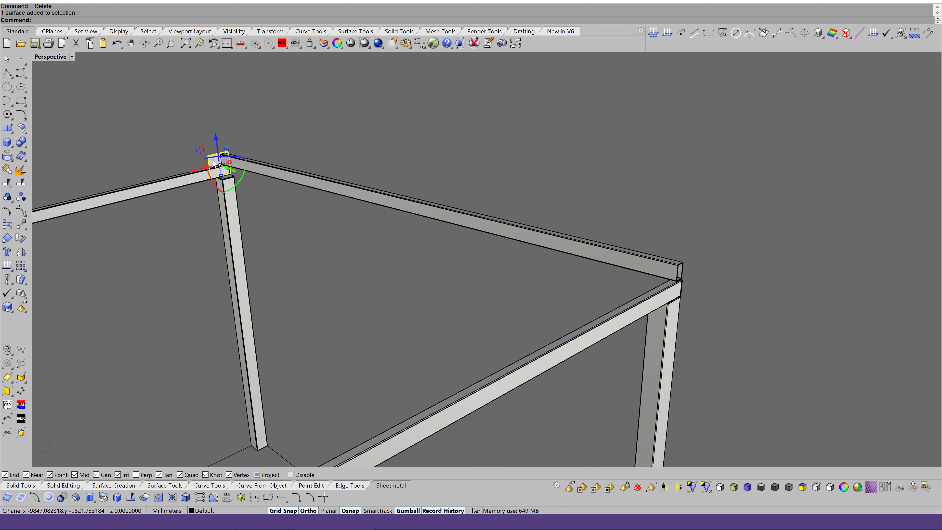
pyautogui.scroll(1, 684, 281)
pyautogui.scroll(2, 690, 271)
pyautogui.scroll(2, 693, 291)
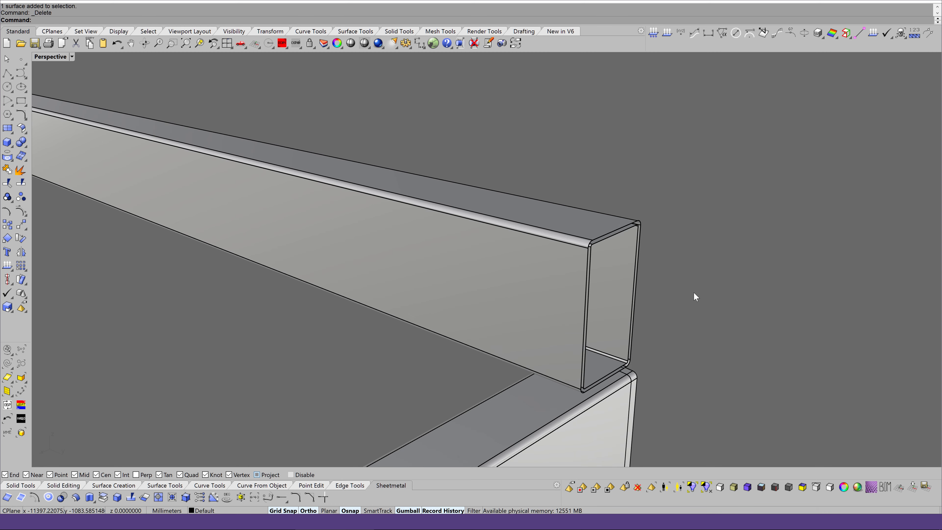
pyautogui.scroll(1, 694, 292)
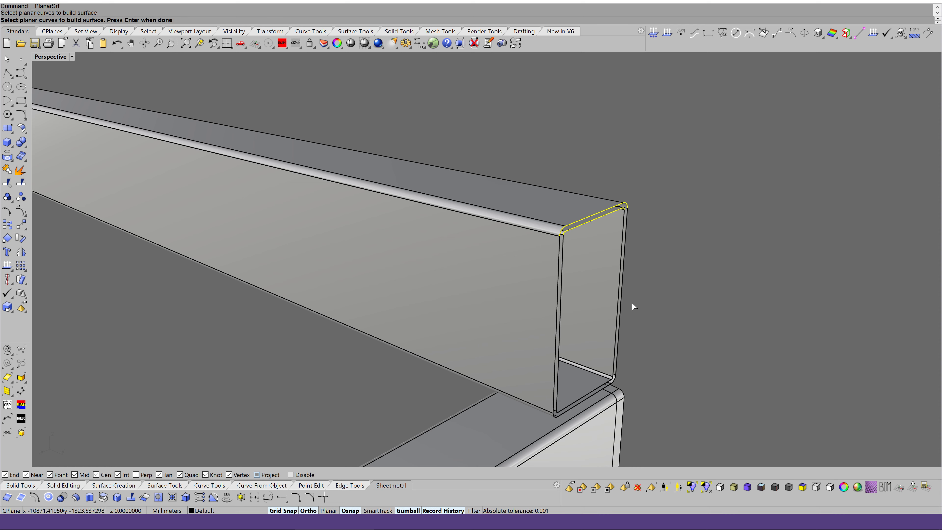
pyautogui.moveTo(567, 380)
pyautogui.mouseDown(button='right')
pyautogui.moveTo(564, 397)
pyautogui.moveTo(587, 381)
pyautogui.moveTo(610, 389)
pyautogui.mouseUp(button='right')
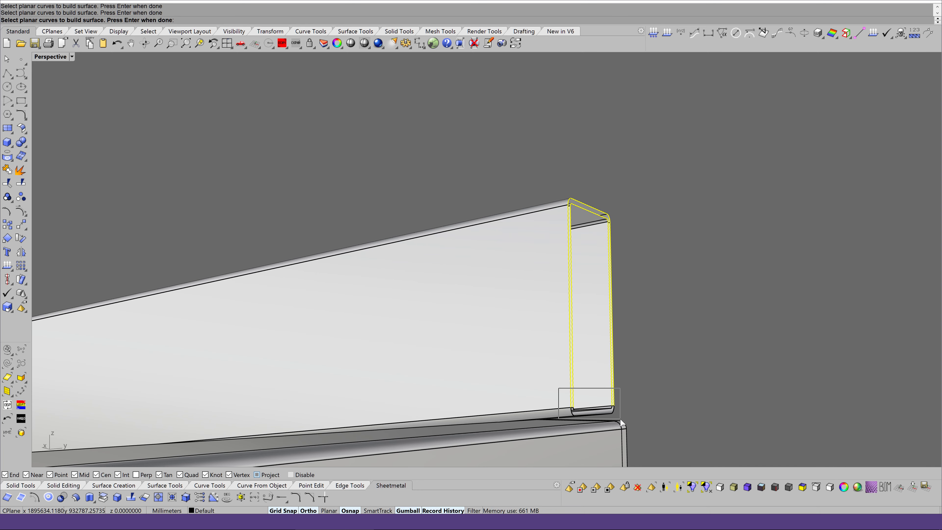
pyautogui.press('Return')
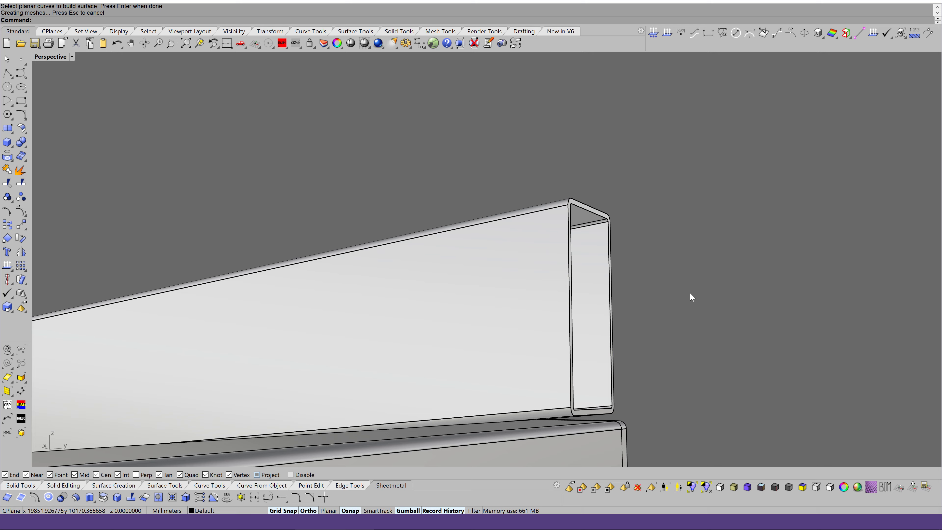
# Step: Build a PlanarSrf cap from the other tube end's curves
pyautogui.scroll(-5, 689, 293)
pyautogui.scroll(-3, 689, 292)
pyautogui.scroll(-2, 690, 293)
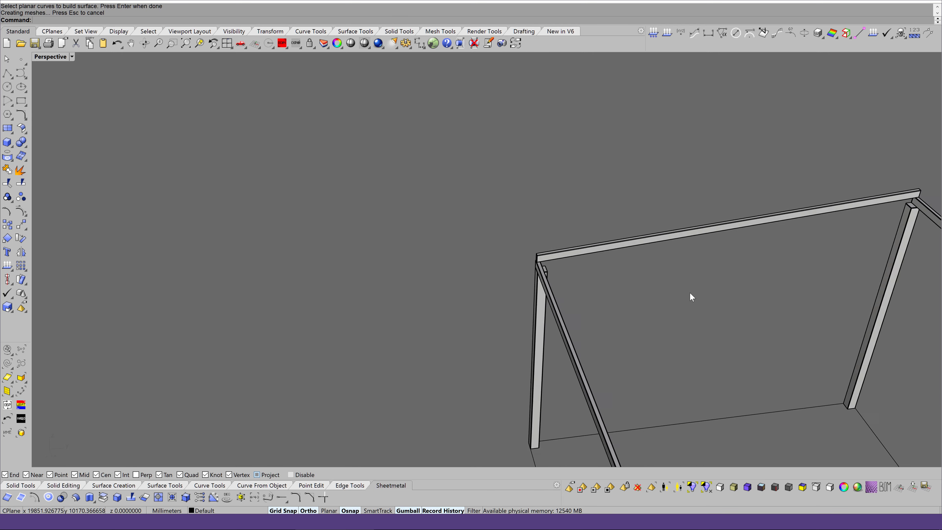
pyautogui.scroll(2, 690, 293)
pyautogui.scroll(2, 690, 293)
pyautogui.scroll(2, 690, 293)
pyautogui.scroll(2, 690, 293)
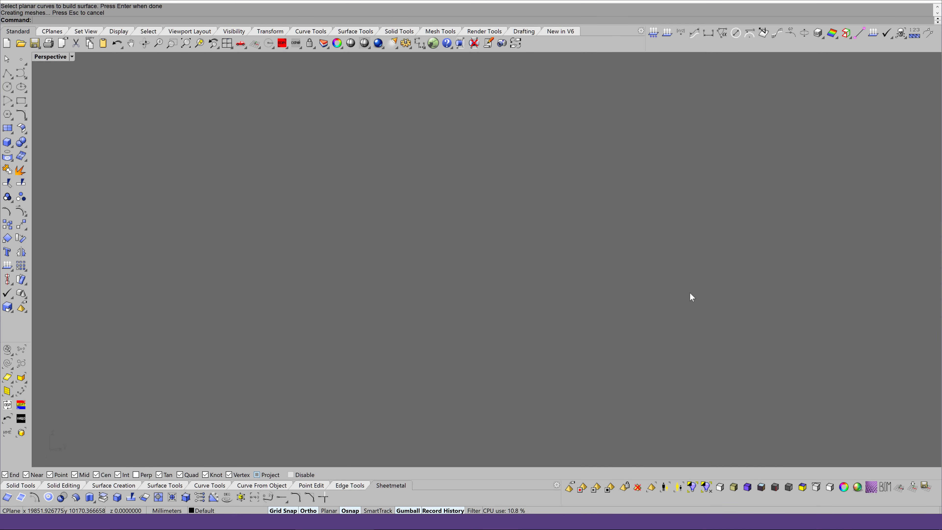
pyautogui.scroll(-2, 691, 297)
pyautogui.scroll(1, 645, 298)
pyautogui.scroll(1, 645, 298)
pyautogui.scroll(2, 646, 298)
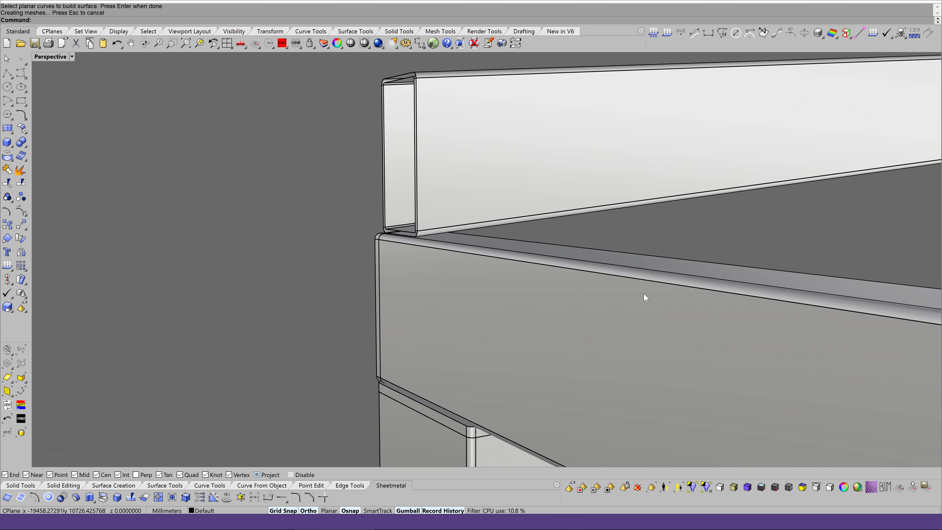
pyautogui.press('Return')
pyautogui.scroll(2, 646, 296)
pyautogui.scroll(2, 645, 297)
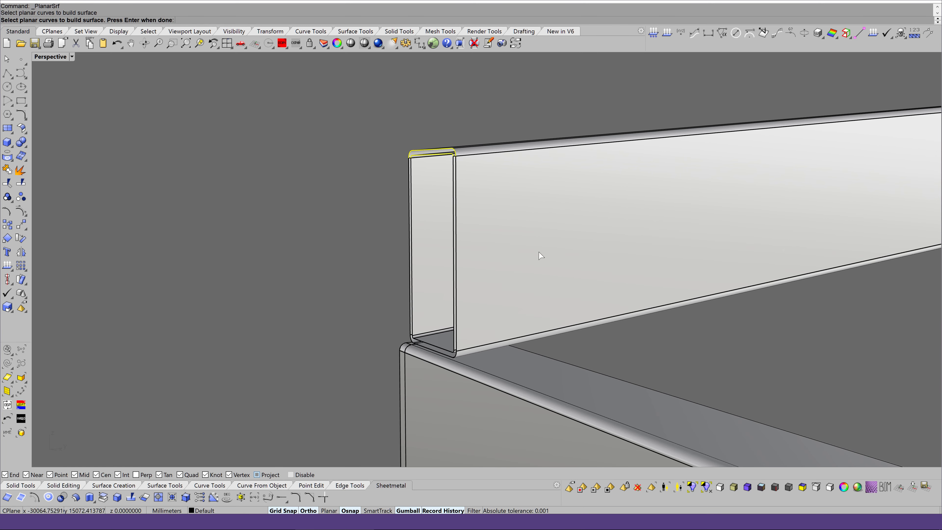
pyautogui.moveTo(482, 228); pyautogui.dragTo(446, 239)
pyautogui.scroll(1, 571, 309)
pyautogui.scroll(2, 571, 309)
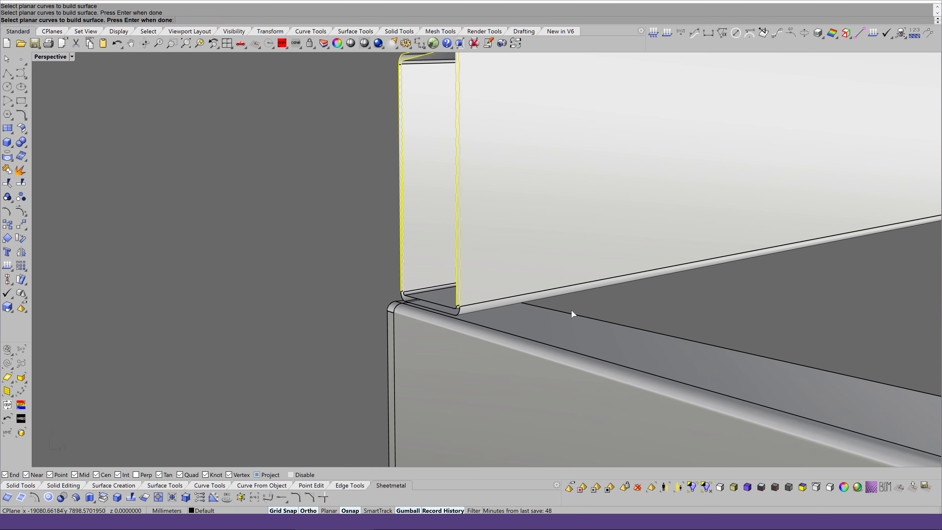
pyautogui.scroll(2, 571, 309)
pyautogui.scroll(2, 571, 309)
pyautogui.scroll(1, 495, 302)
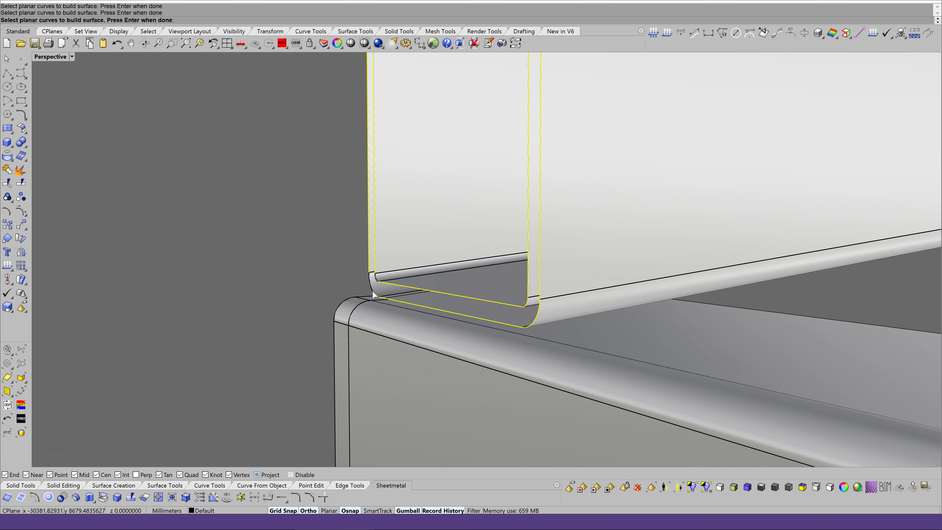
pyautogui.press('Return')
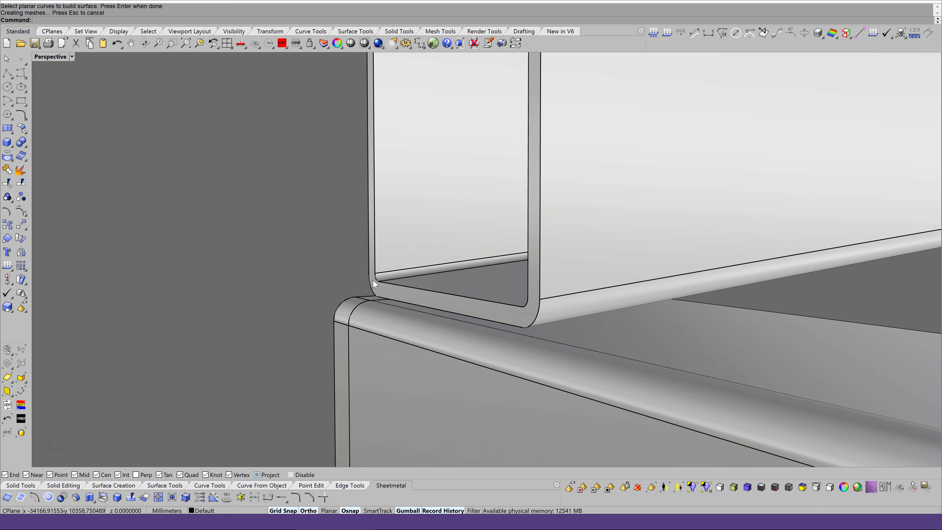
pyautogui.scroll(-5, 430, 291)
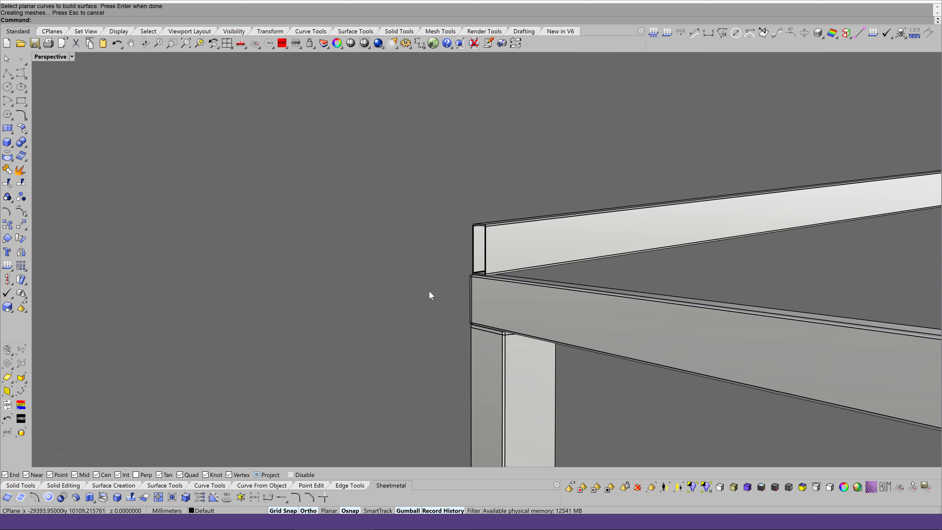
# Step: Join the tube and its end cap into one closed polysurface, accepting the history warning
pyautogui.click(6, 170)
pyautogui.scroll(2, 520, 264)
pyautogui.scroll(2, 564, 269)
pyautogui.scroll(1, 503, 184)
pyautogui.click(504, 185)
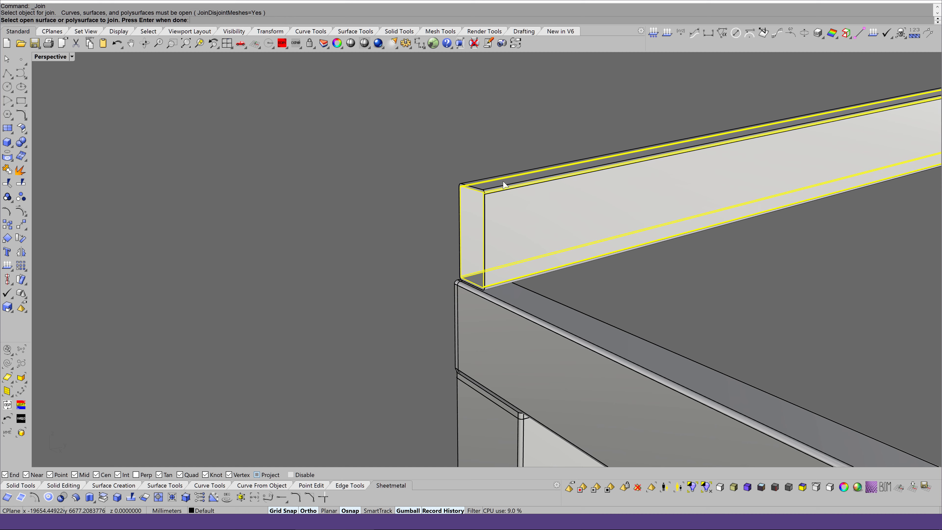
pyautogui.click(482, 214)
pyautogui.scroll(-2, 482, 213)
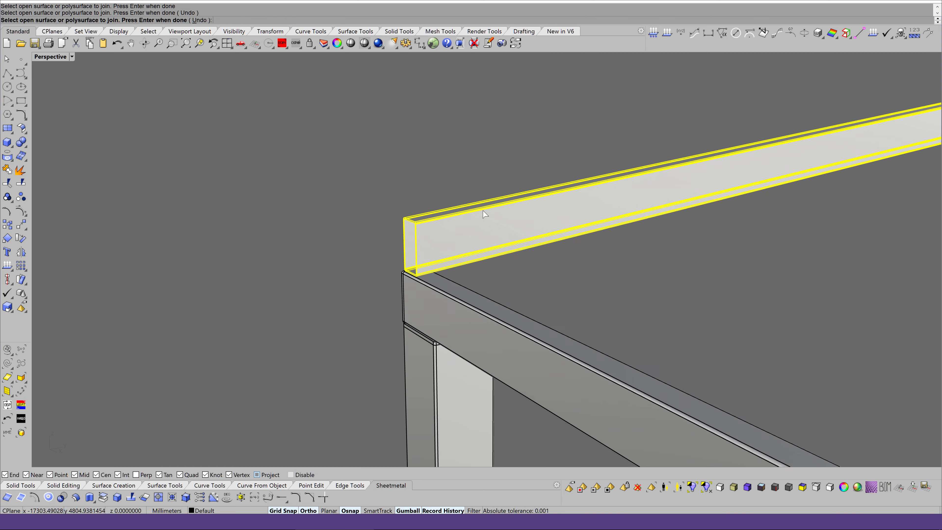
pyautogui.scroll(-2, 514, 208)
pyautogui.scroll(-2, 527, 209)
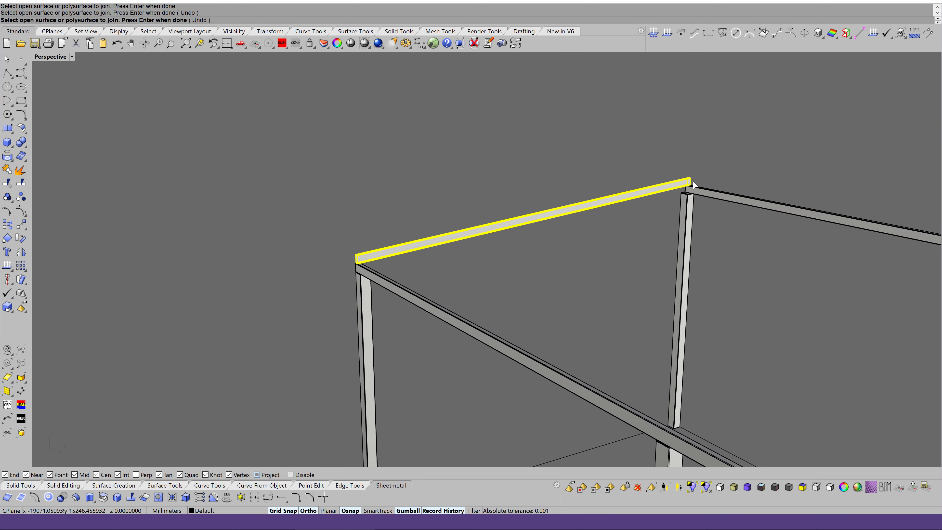
pyautogui.press('Return')
pyautogui.moveTo(690, 180); pyautogui.dragTo(657, 201, button='right')
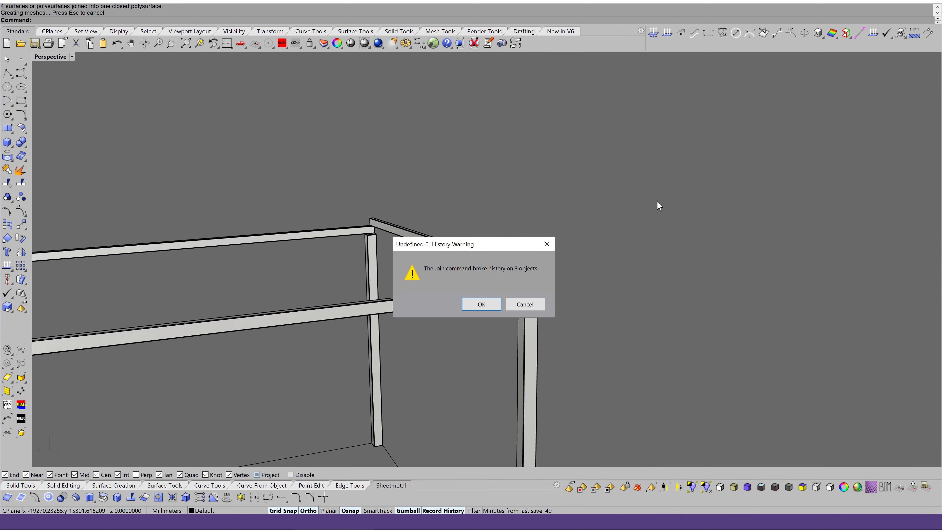
pyautogui.press('Return')
# Step: Check the joined tube for naked edges with ShowEdges in wireframe
pyautogui.scroll(5, 605, 276)
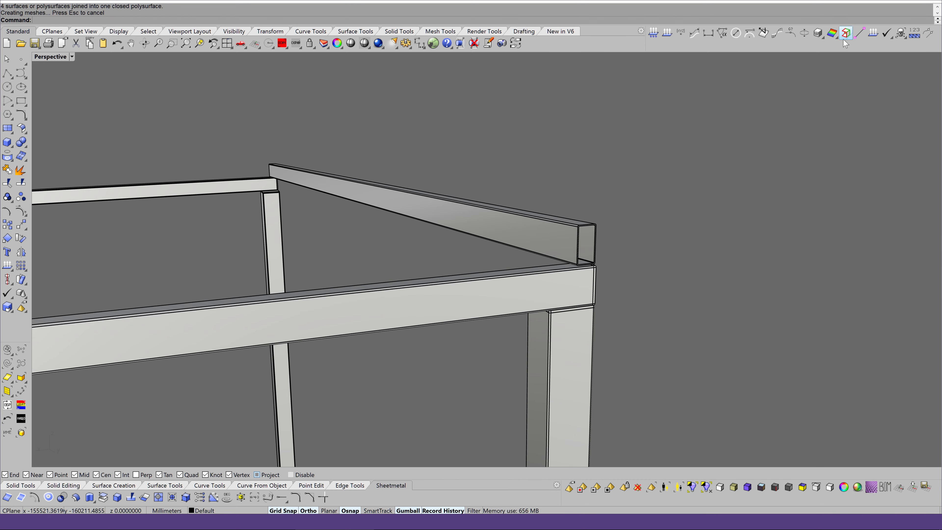
pyautogui.click(575, 226)
pyautogui.press('Return')
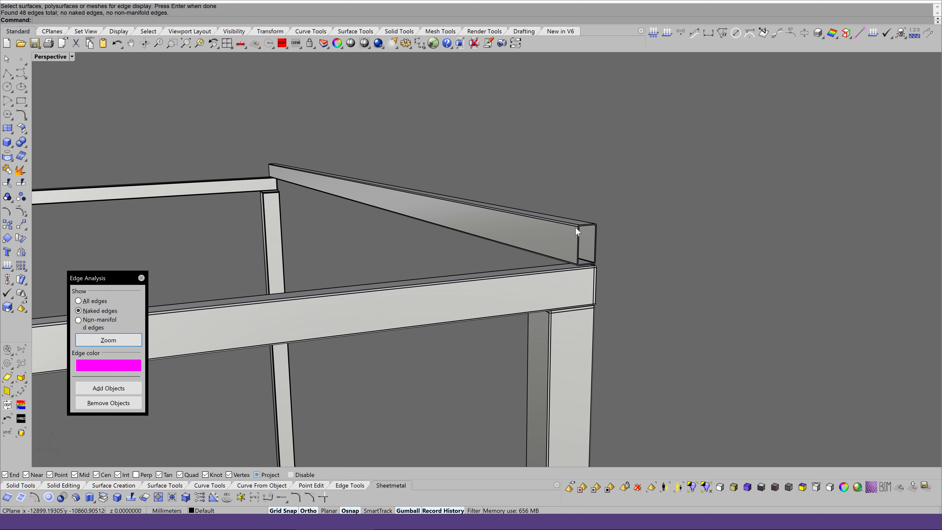
pyautogui.hotkey('ctrl', 'alt', 'w')
pyautogui.click(142, 278)
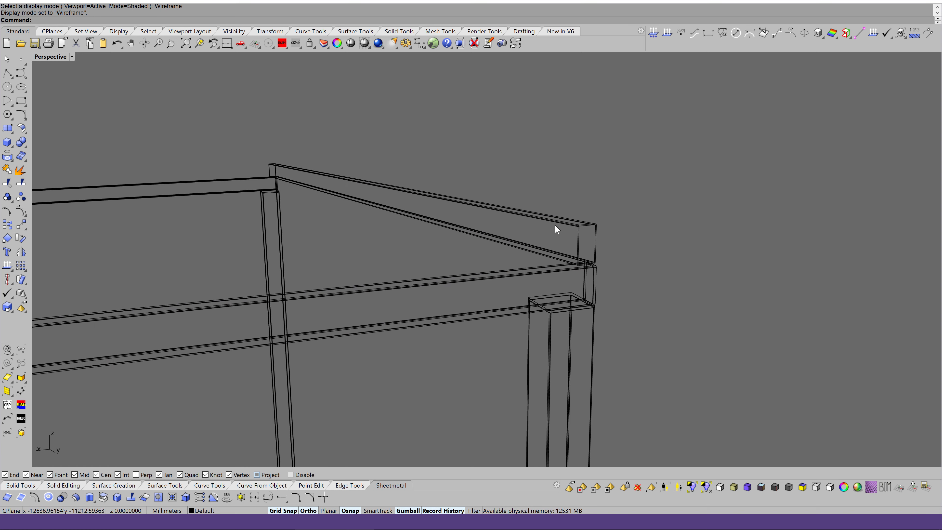
# Step: Switch the display to the shaded BobiX1 and then the Bobi1 mode
pyautogui.hotkey('ctrl', 'alt', 'r')
pyautogui.scroll(3, 556, 228)
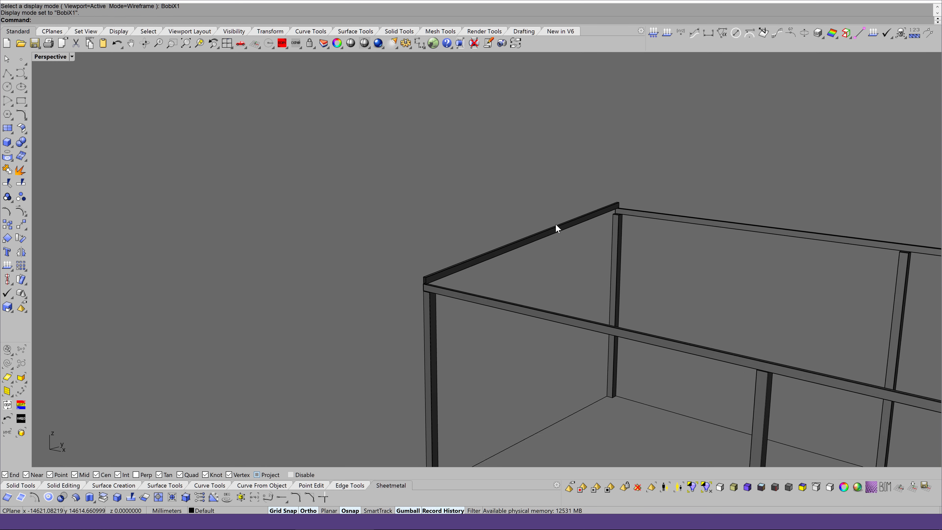
pyautogui.hotkey('ctrl', 'alt', 's')
pyautogui.scroll(3, 547, 238)
pyautogui.scroll(2, 545, 235)
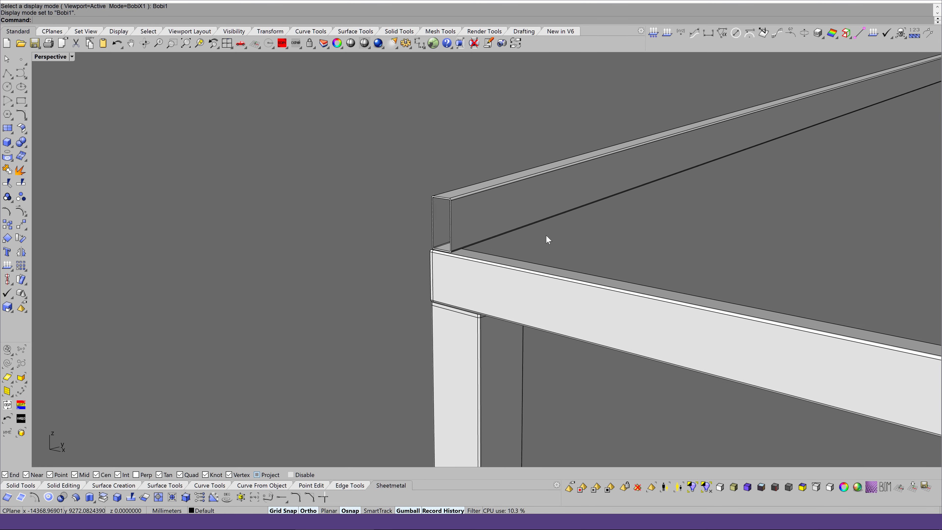
pyautogui.scroll(1, 546, 236)
pyautogui.scroll(2, 546, 236)
pyautogui.scroll(2, 546, 236)
pyautogui.scroll(1, 547, 238)
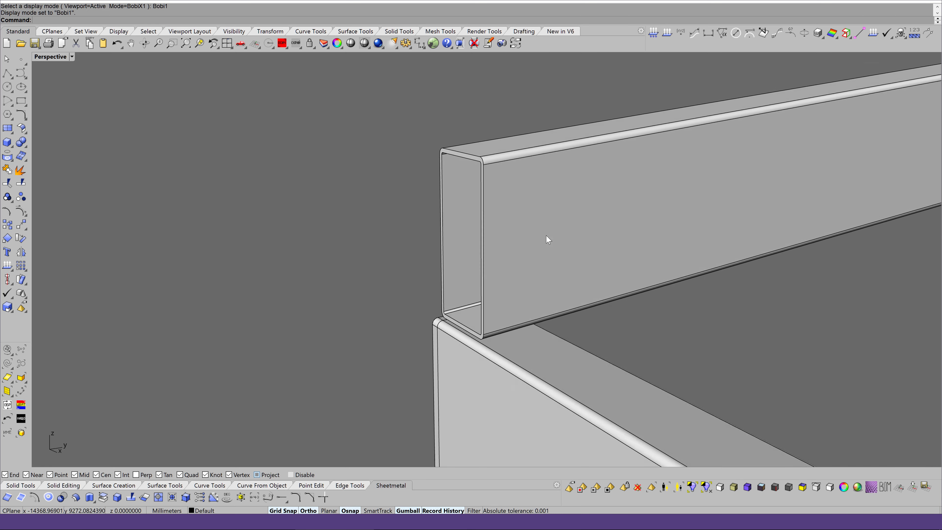
pyautogui.scroll(2, 546, 238)
# Step: Extrude the tube's end outline into a solid end block with ExtrudeCrv
pyautogui.click(90, 497)
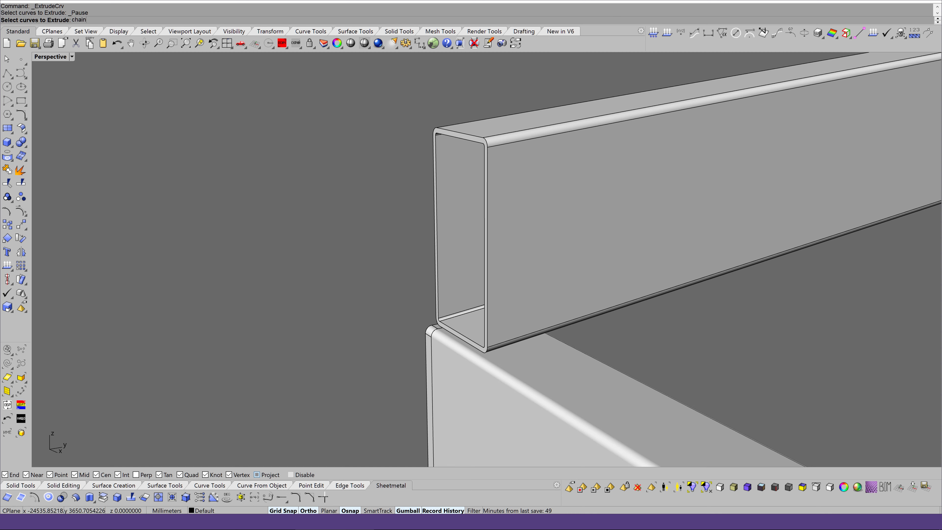
pyautogui.click(487, 196)
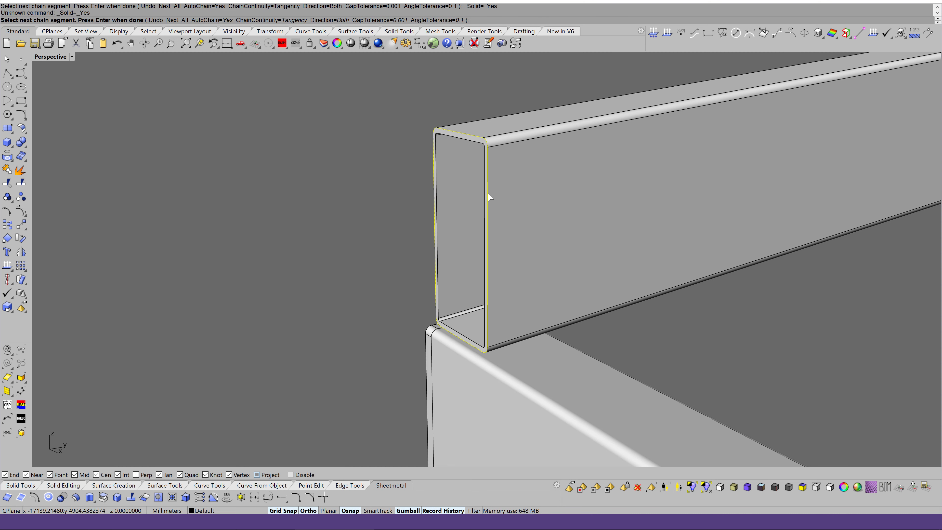
pyautogui.press('Return')
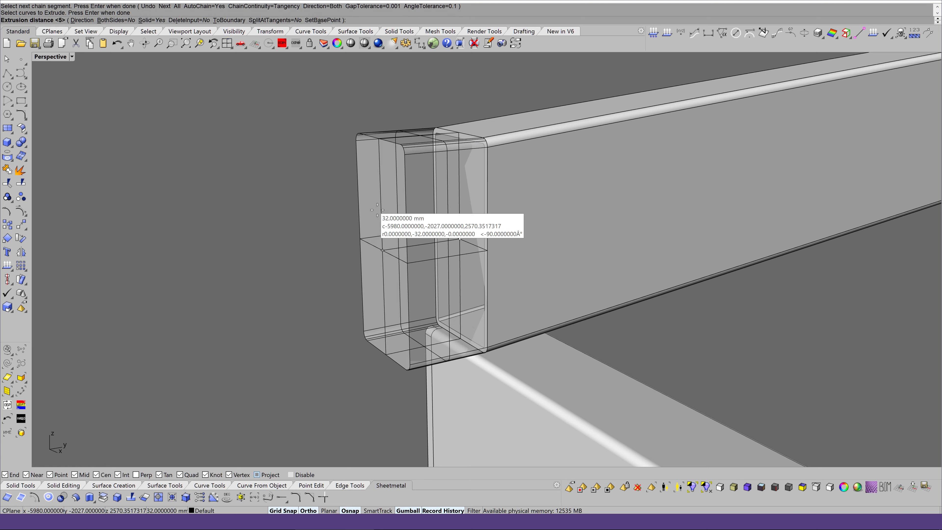
pyautogui.write('5')
pyautogui.click(377, 210)
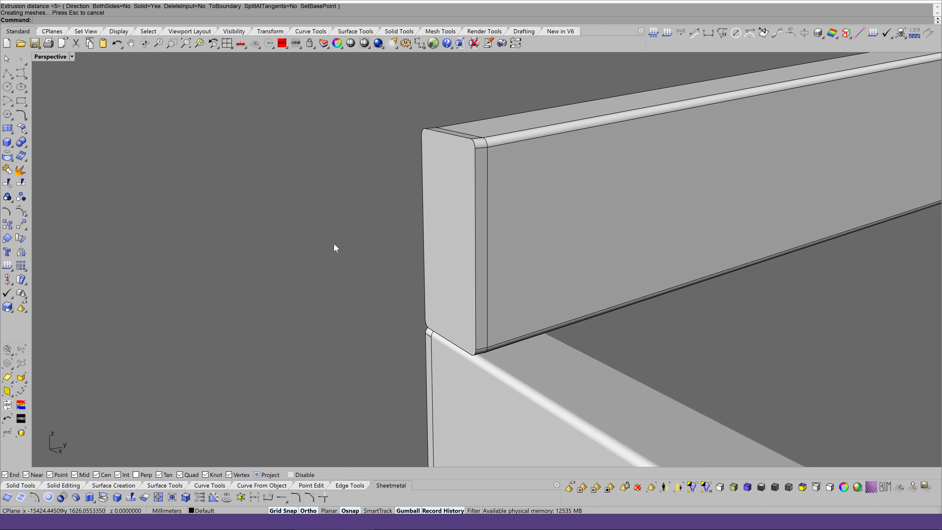
# Step: Close the other tube's open end with an 18 mm solid plate extruded from its outline
pyautogui.scroll(-5, 543, 245)
pyautogui.press('Left')
pyautogui.press('Left')
pyautogui.press('Left')
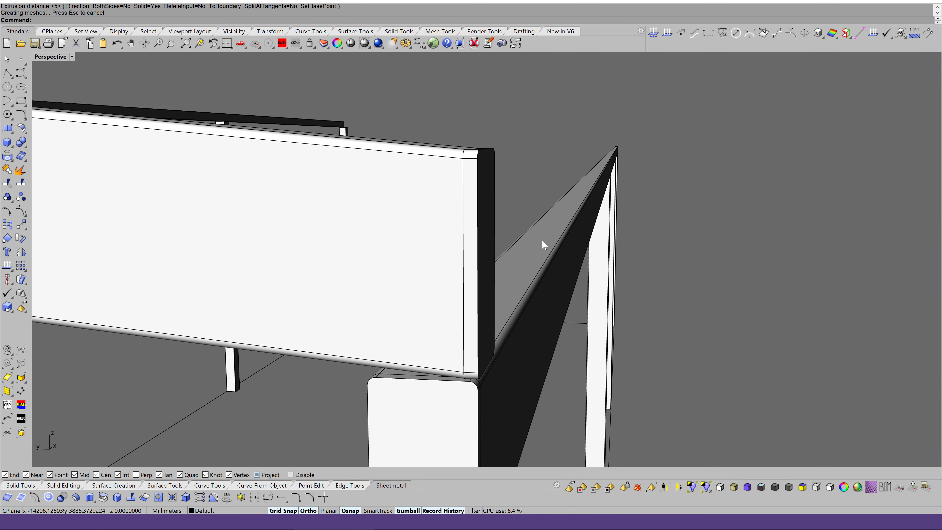
pyautogui.scroll(-5, 541, 240)
pyautogui.press('Left')
pyautogui.press('Left')
pyautogui.press('Left')
pyautogui.press('Left')
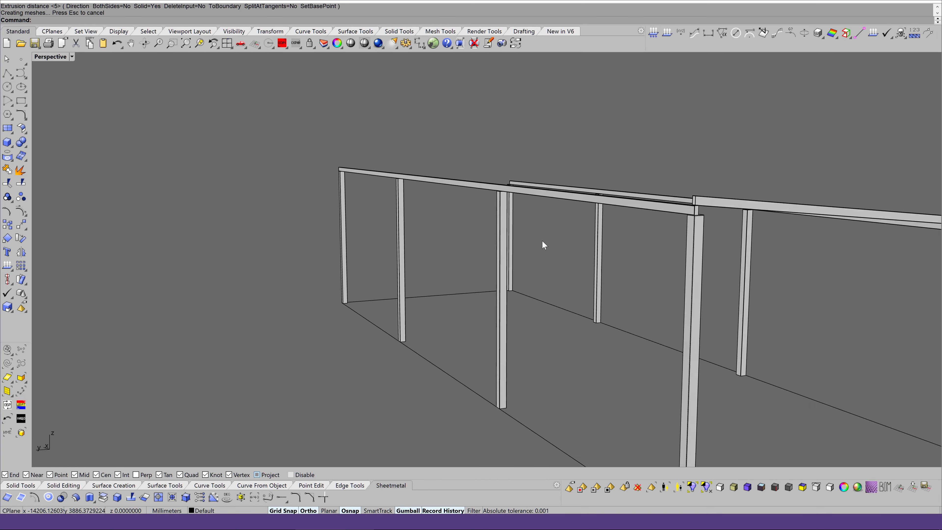
pyautogui.scroll(3, 541, 241)
pyautogui.scroll(-3, 542, 240)
pyautogui.press('Left')
pyautogui.press('Left')
pyautogui.press('Left')
pyautogui.press('Left')
pyautogui.scroll(3, 541, 240)
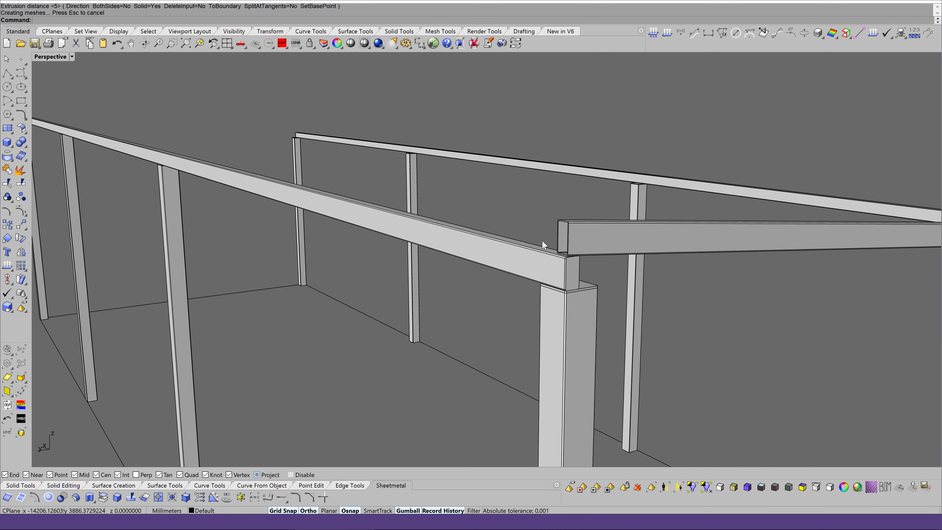
pyautogui.scroll(4, 542, 240)
pyautogui.press('Left')
pyautogui.scroll(2, 534, 249)
pyautogui.scroll(2, 511, 251)
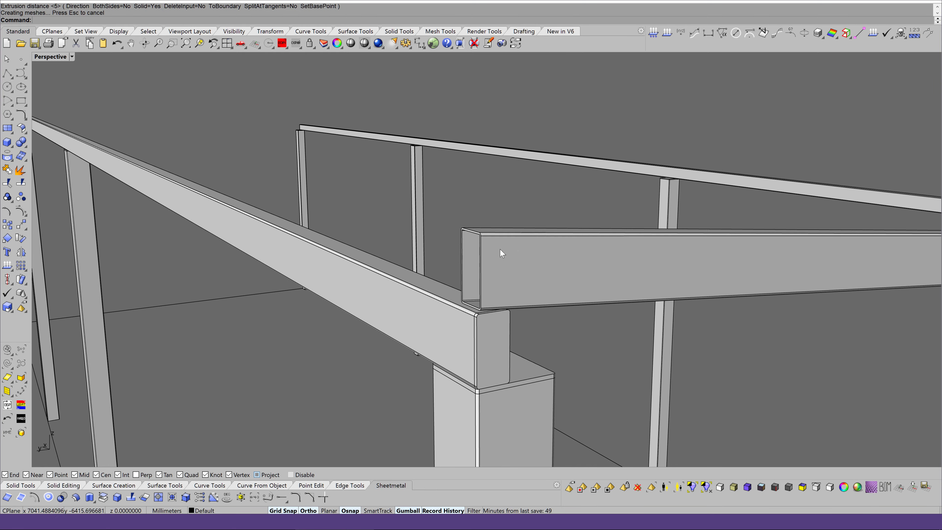
pyautogui.scroll(1, 492, 250)
pyautogui.press('Left')
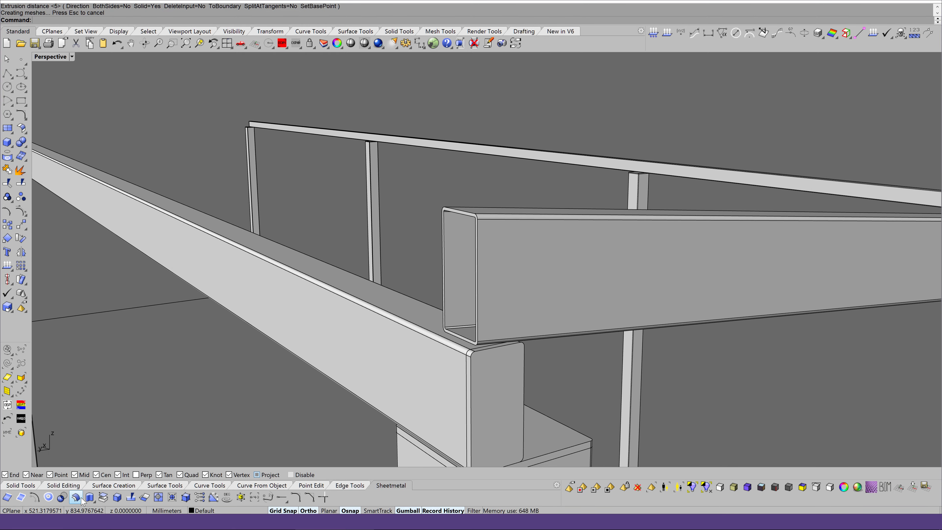
pyautogui.click(82, 499)
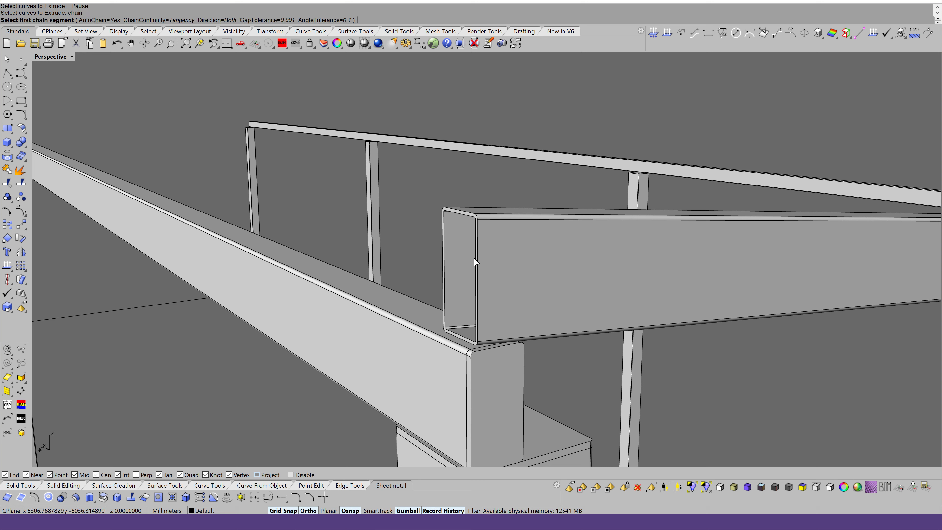
pyautogui.press('Return')
pyautogui.press('Return')
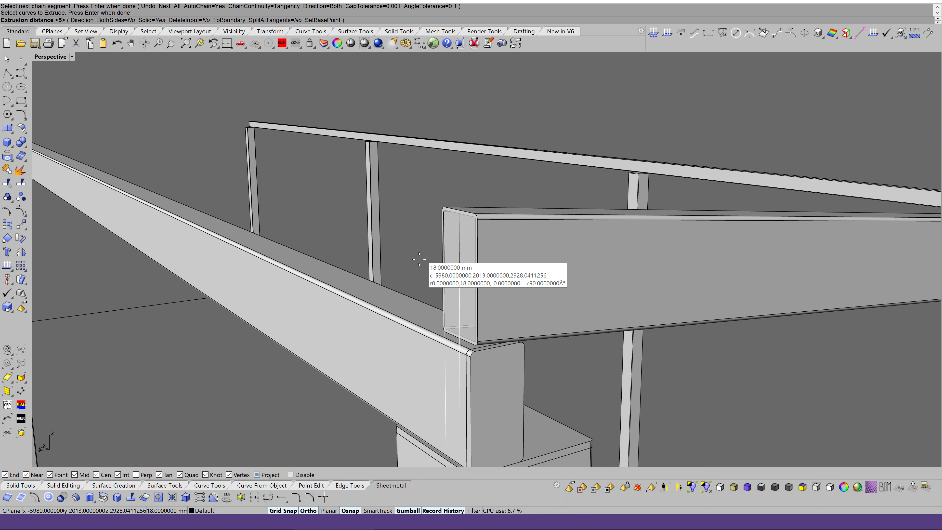
pyautogui.write('5')
pyautogui.click(405, 256)
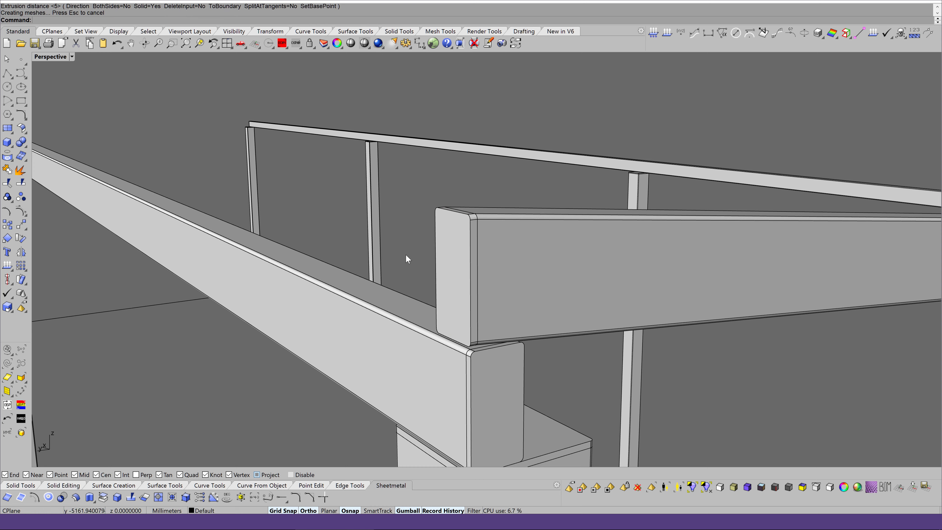
pyautogui.moveTo(407, 249)
pyautogui.mouseDown(button='right')
pyautogui.moveTo(571, 265)
pyautogui.moveTo(493, 277)
pyautogui.mouseUp(button='right')
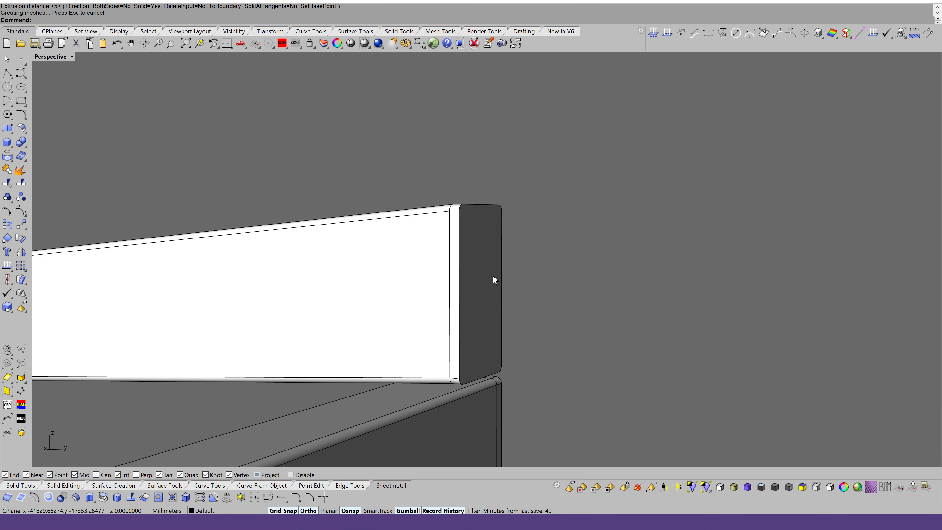
# Step: Select the beam's end block and switch the viewport to the Bobi1 shaded display
pyautogui.click(492, 276)
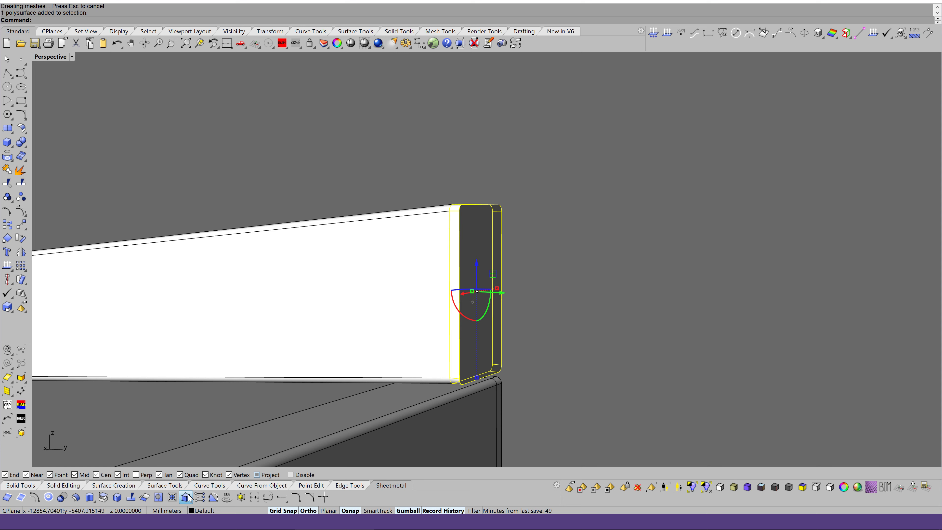
pyautogui.click(633, 367)
pyautogui.scroll(3, 633, 367)
pyautogui.hotkey('ctrl', 'alt', 'w')
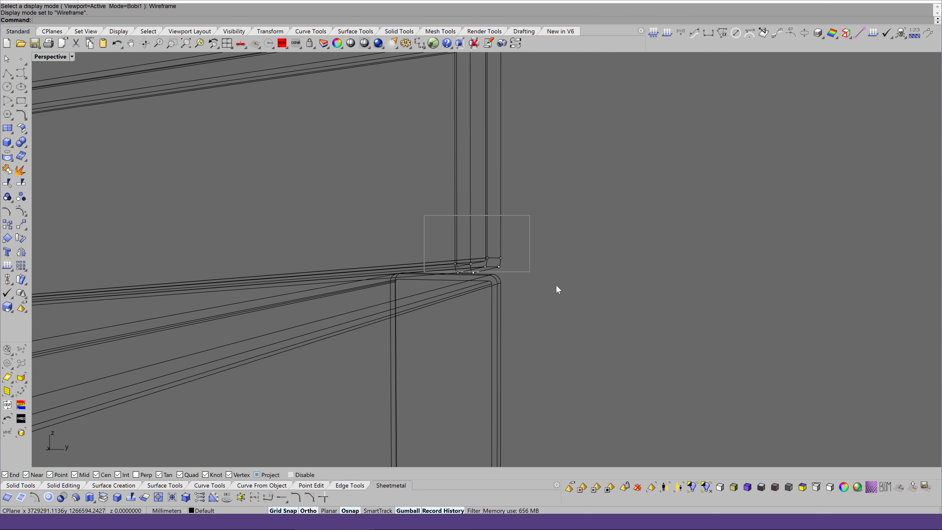
pyautogui.moveTo(556, 284); pyautogui.dragTo(601, 306)
pyautogui.hotkey('ctrl', 'alt', 's')
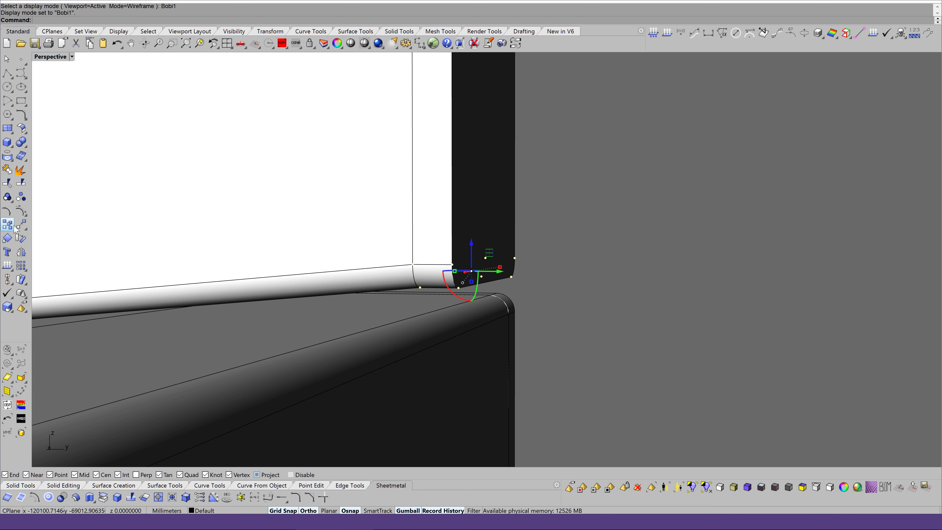
# Step: Move the beam end straight down onto the corner post, accepting the history warning
pyautogui.scroll(2, 557, 301)
pyautogui.scroll(2, 548, 275)
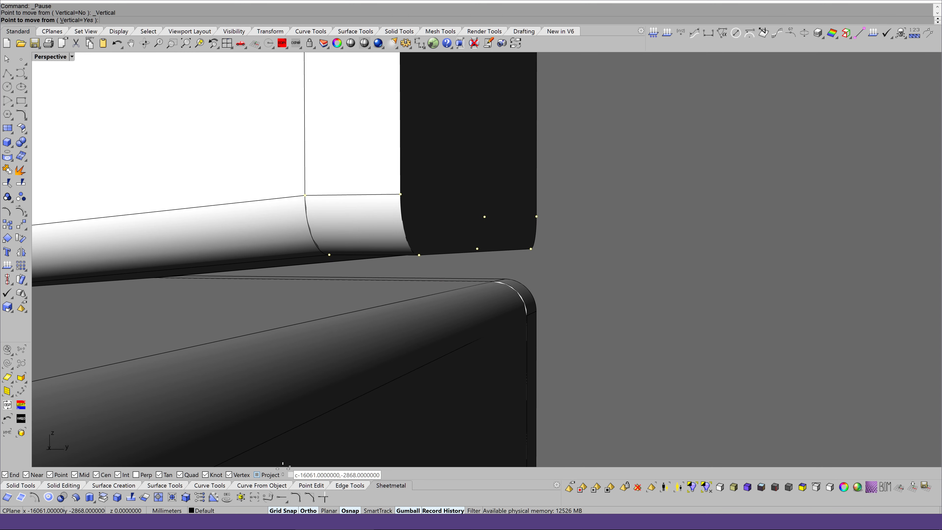
pyautogui.click(531, 250)
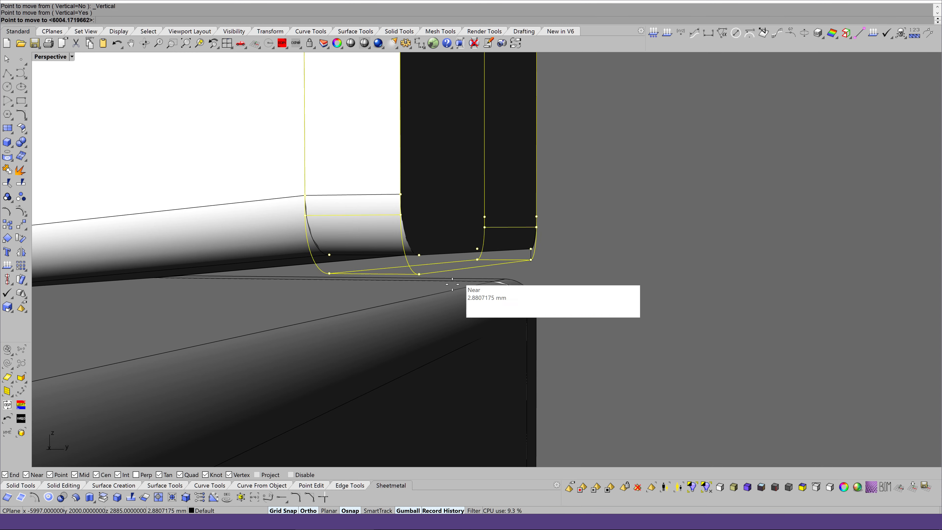
pyautogui.click(415, 295)
pyautogui.click(500, 305)
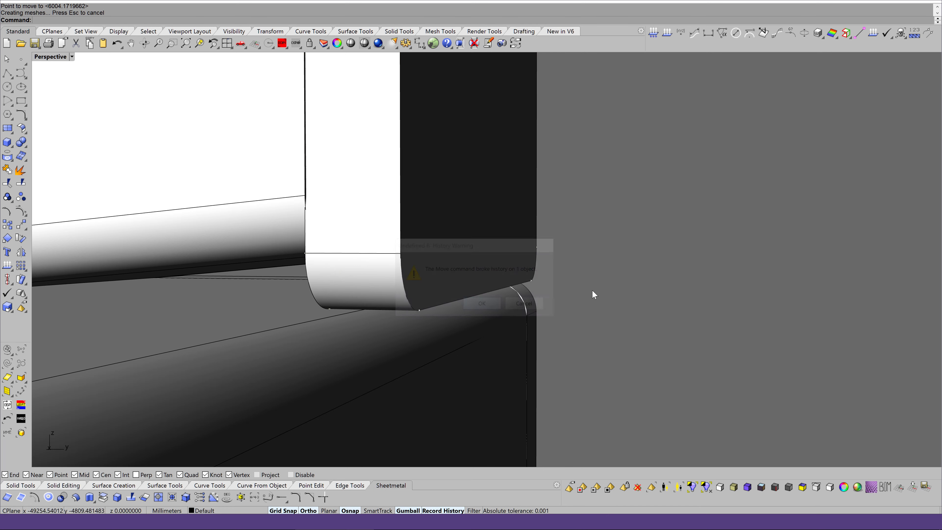
pyautogui.scroll(-2, 622, 280)
pyautogui.scroll(-2, 626, 282)
pyautogui.press('Left')
pyautogui.press('Left')
pyautogui.press('Left')
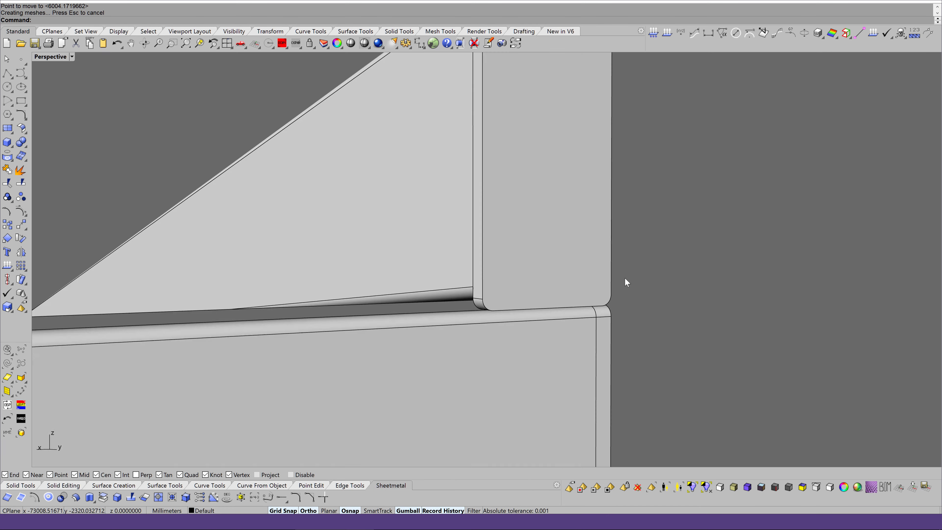
pyautogui.press('Left')
pyautogui.press('Left')
pyautogui.press('Left')
pyautogui.press('Left')
pyautogui.press('Left')
pyautogui.press('Left')
pyautogui.press('Left')
pyautogui.press('Left')
pyautogui.press('Left')
pyautogui.press('Left')
pyautogui.press('Left')
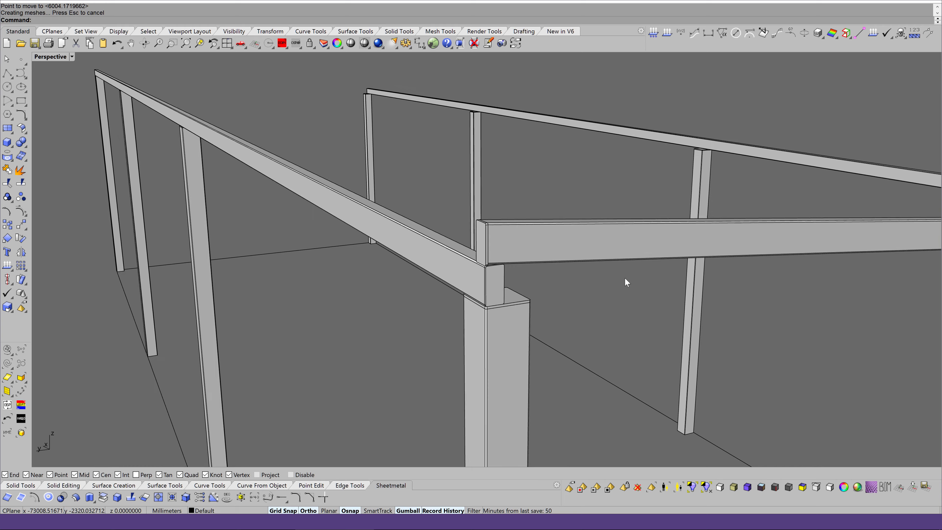
pyautogui.press('Left')
pyautogui.press('Left')
pyautogui.press('Left')
pyautogui.press('Left')
pyautogui.press('Left')
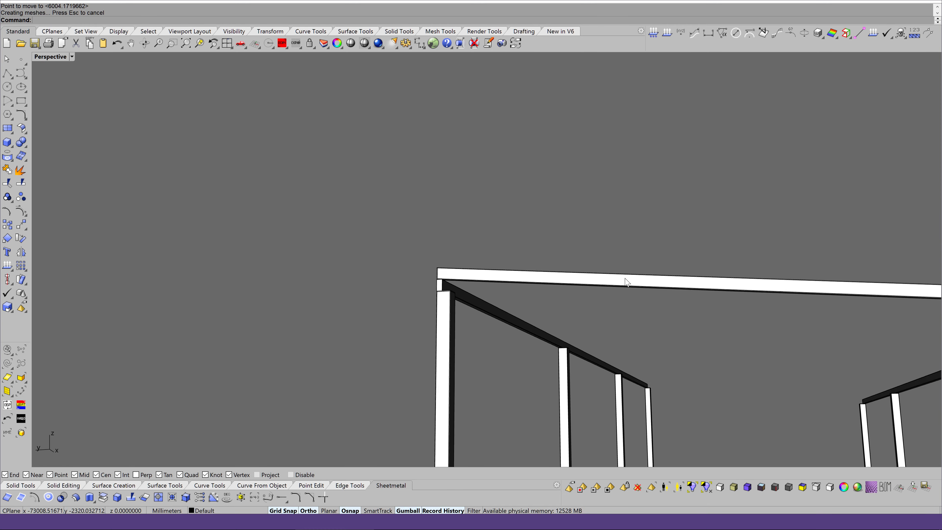
# Step: In the maximized Right view, start the gusset outline polyline at the beam-column intersection with smart tracking
pyautogui.doubleClick(50, 56)
pyautogui.doubleClick(497, 265)
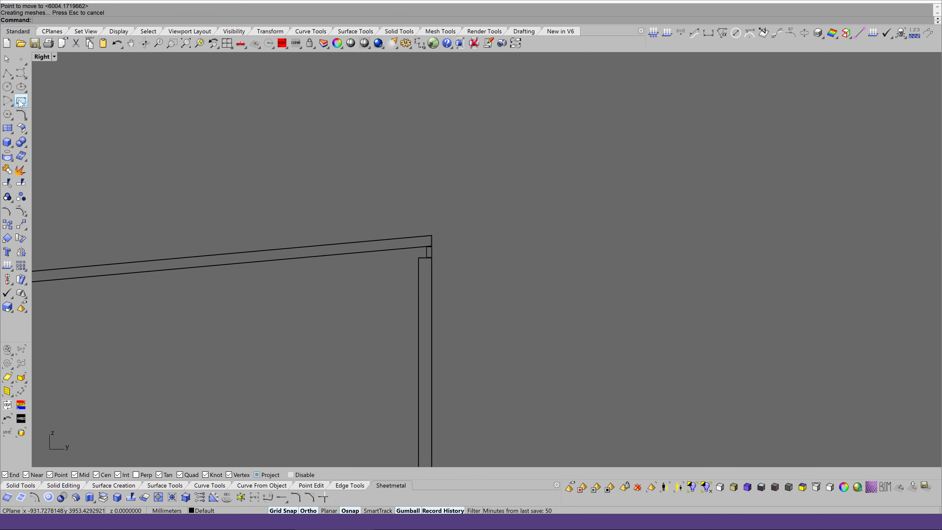
pyautogui.click(7, 73)
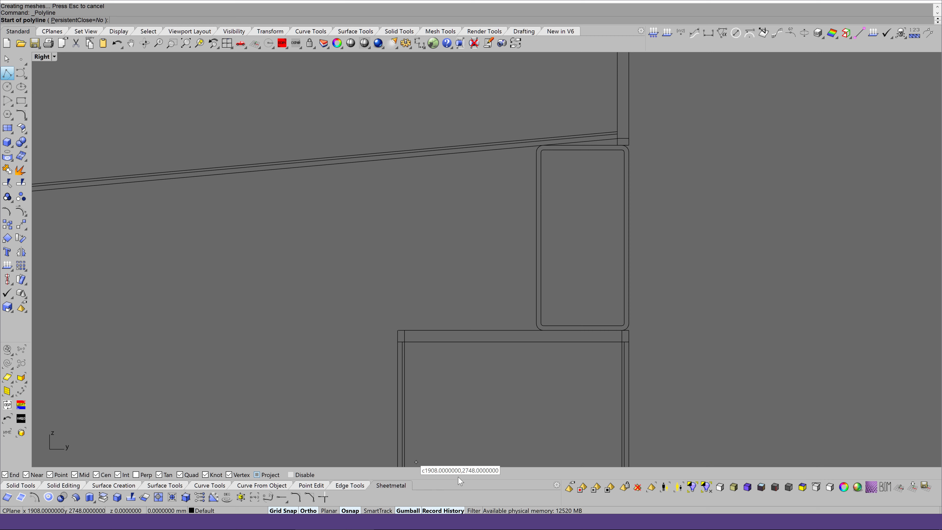
pyautogui.click(377, 511)
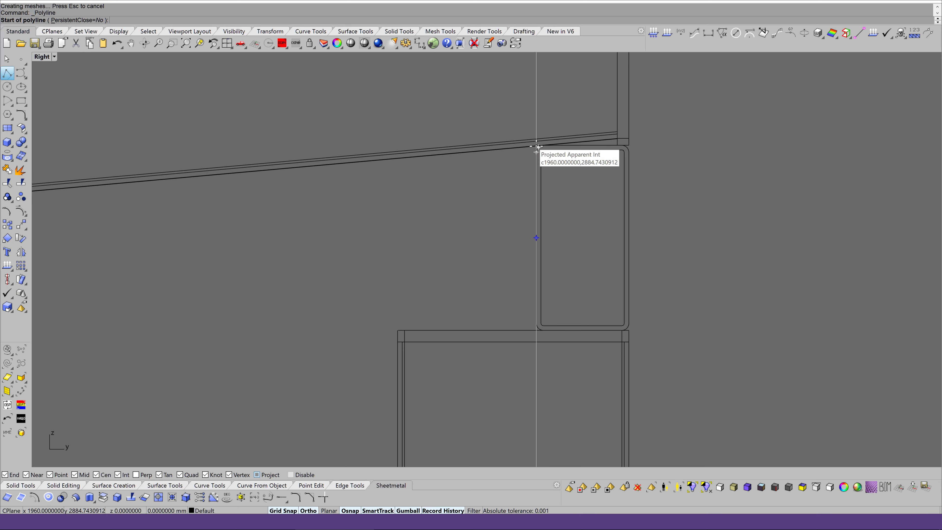
pyautogui.scroll(2, 536, 141)
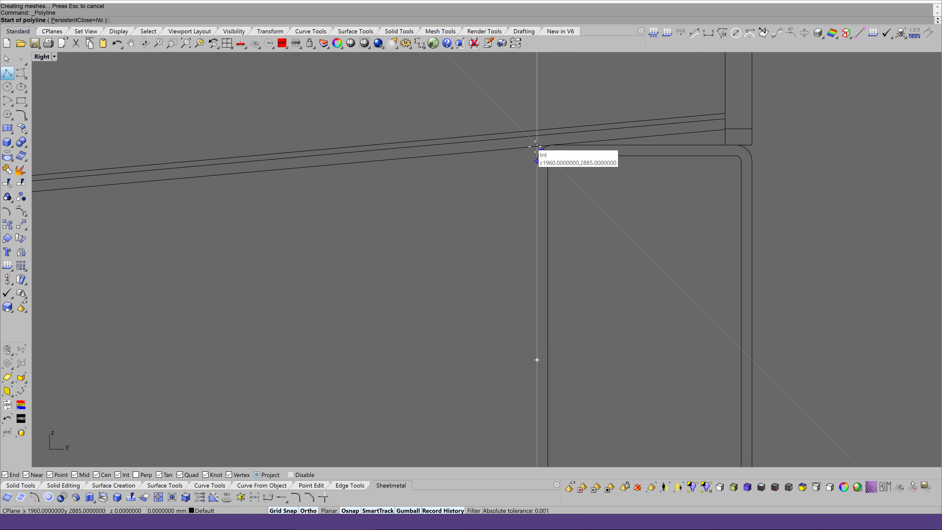
pyautogui.click(536, 146)
pyautogui.scroll(-1, 538, 146)
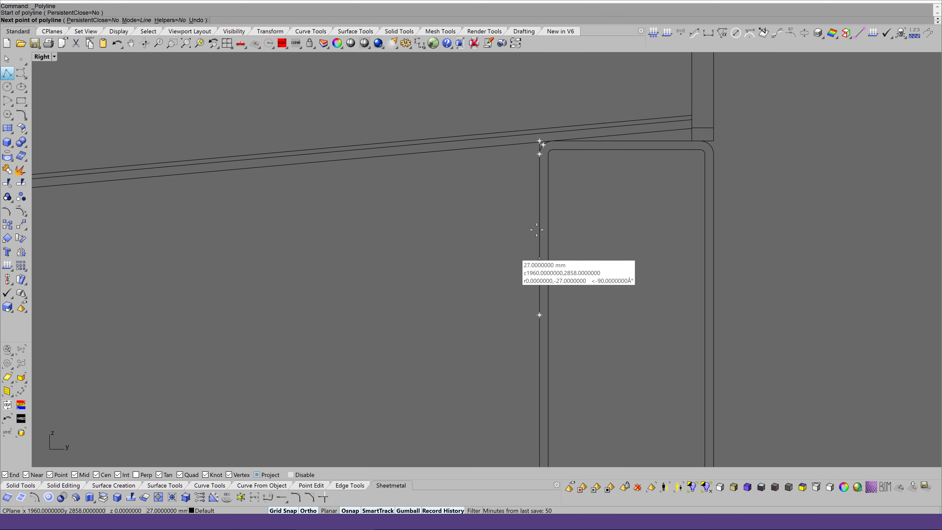
pyautogui.scroll(-3, 537, 230)
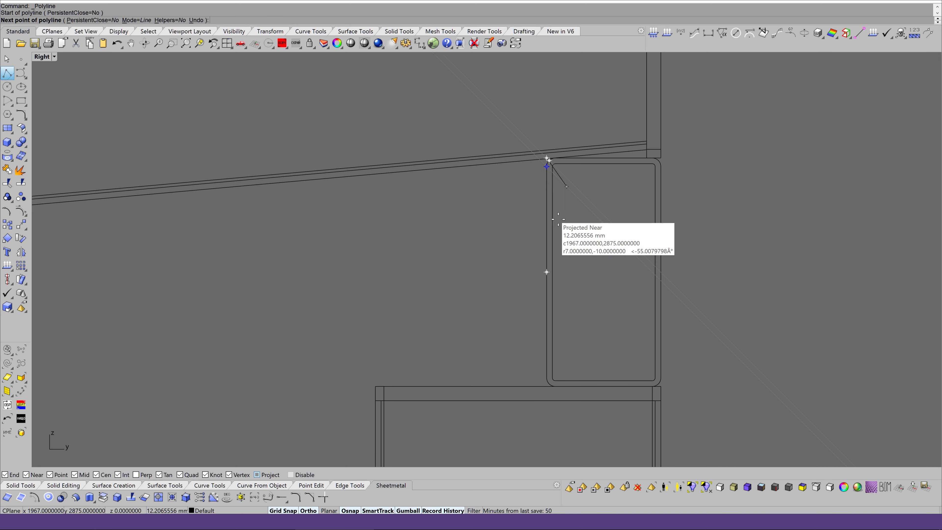
# Step: Continue the outline past the beam corner with 60 mm, 10 mm and 5 mm segments
pyautogui.click(545, 386)
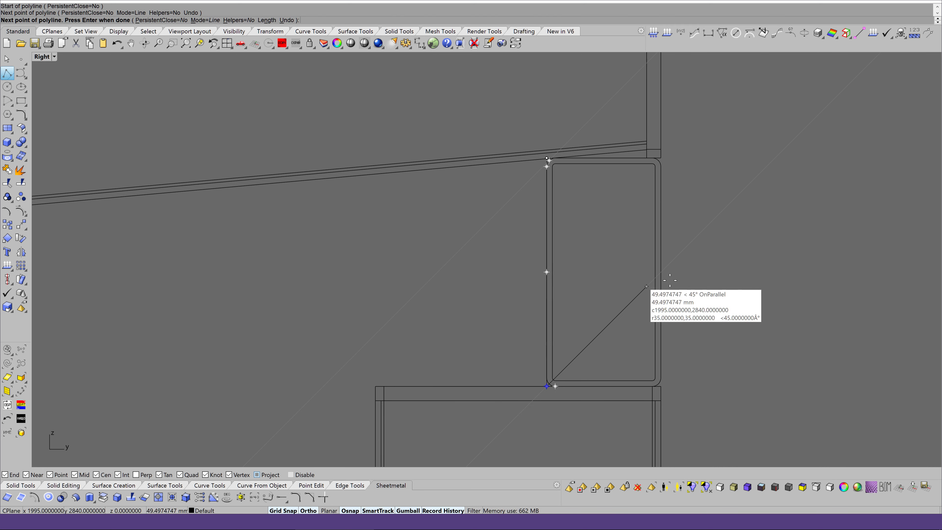
pyautogui.scroll(-3, 669, 281)
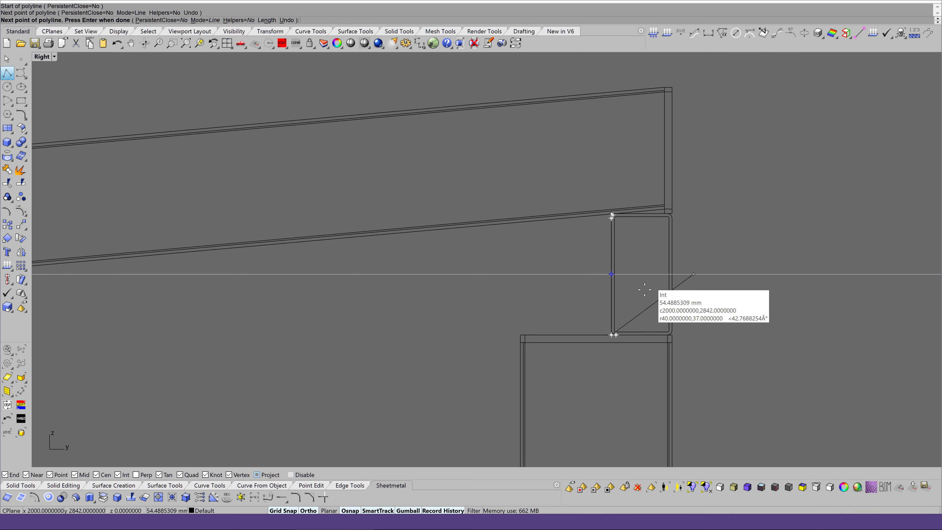
pyautogui.click(516, 335)
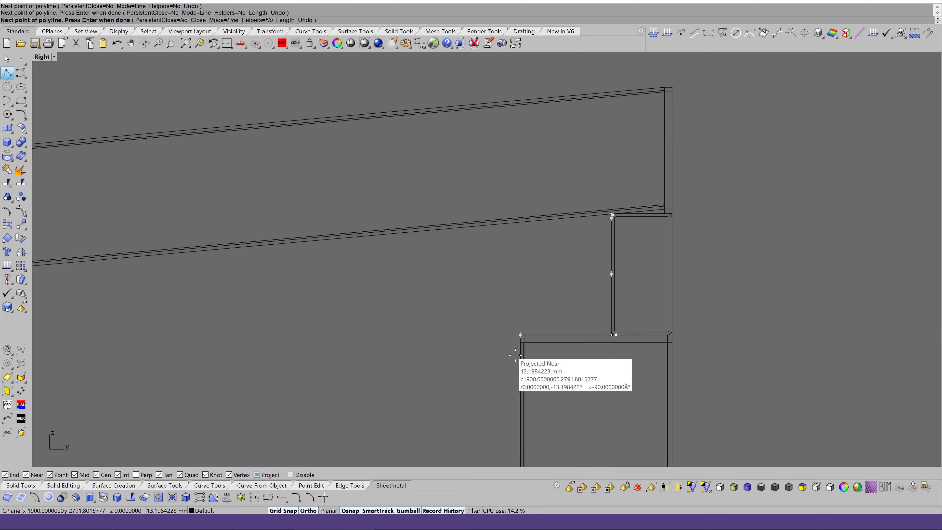
pyautogui.write('10')
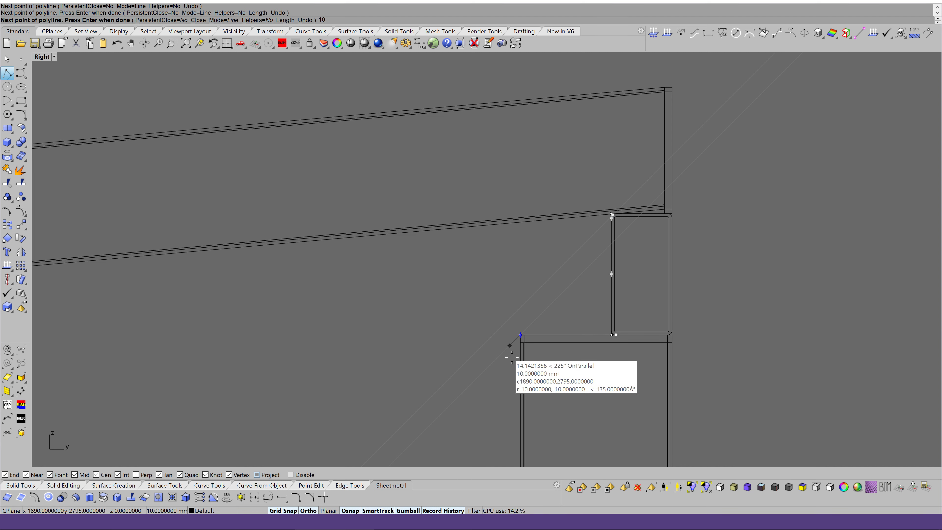
pyautogui.press('Return')
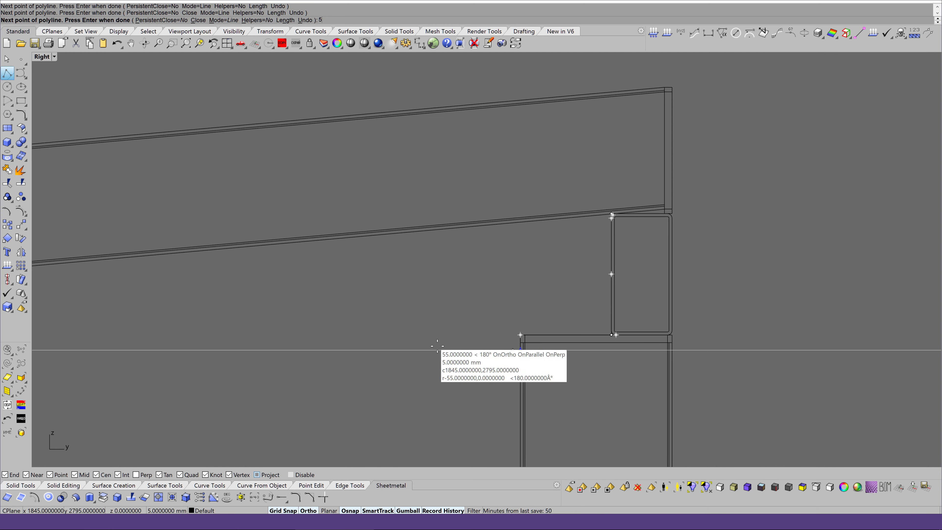
pyautogui.press('Return')
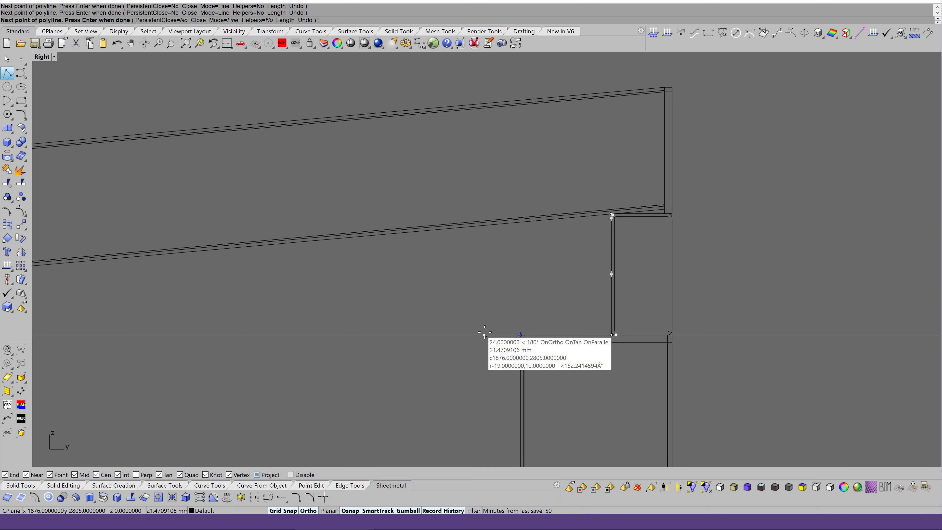
pyautogui.scroll(-2, 490, 326)
pyautogui.press('Return')
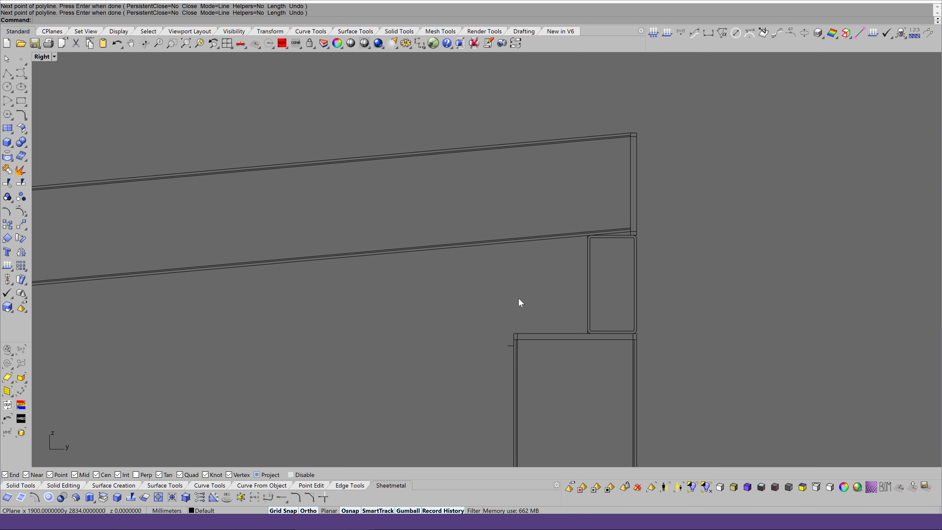
# Step: Set the new outline curve's display colour to white
pyautogui.click(509, 345)
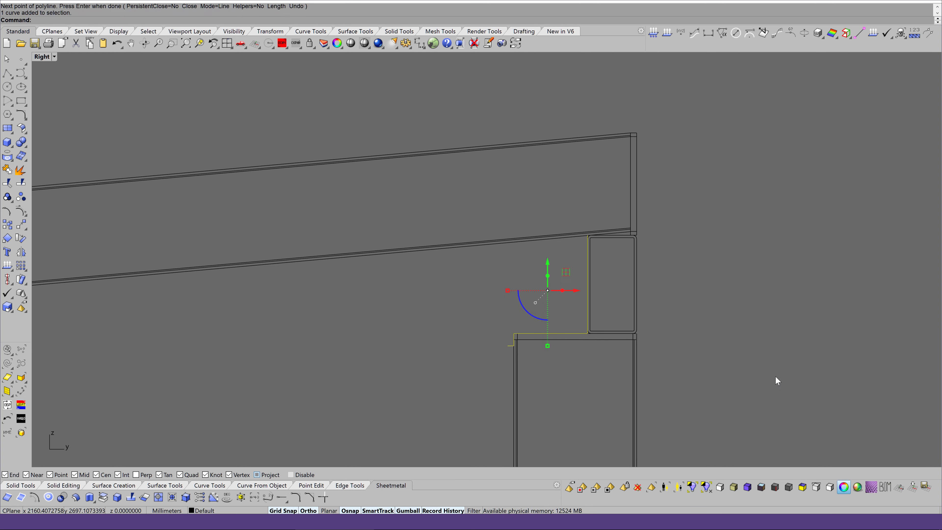
pyautogui.press('F5')
pyautogui.click(156, 147)
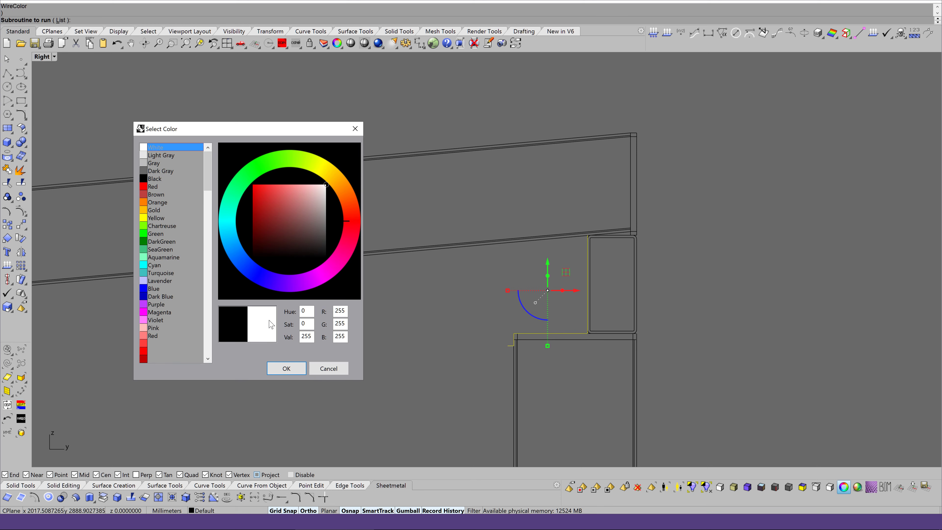
pyautogui.click(280, 368)
# Step: Draw a vertical line from the outline's end and rotate it 45° about its lower end
pyautogui.click(7, 73)
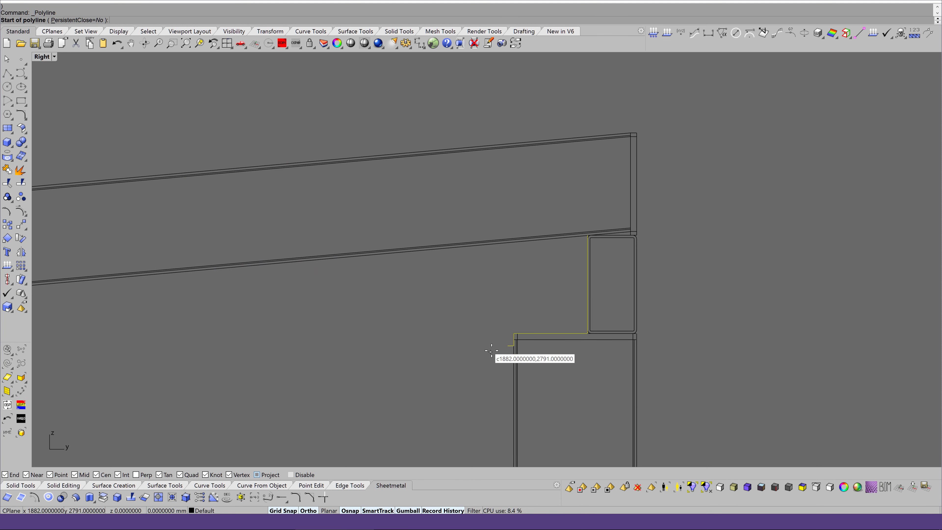
pyautogui.click(508, 345)
pyautogui.click(507, 203)
pyautogui.press('Return')
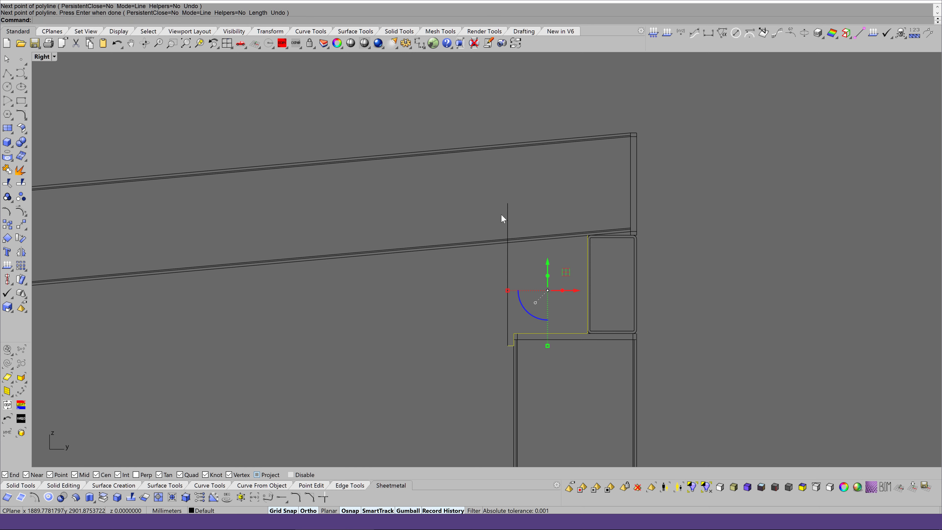
pyautogui.click(502, 217)
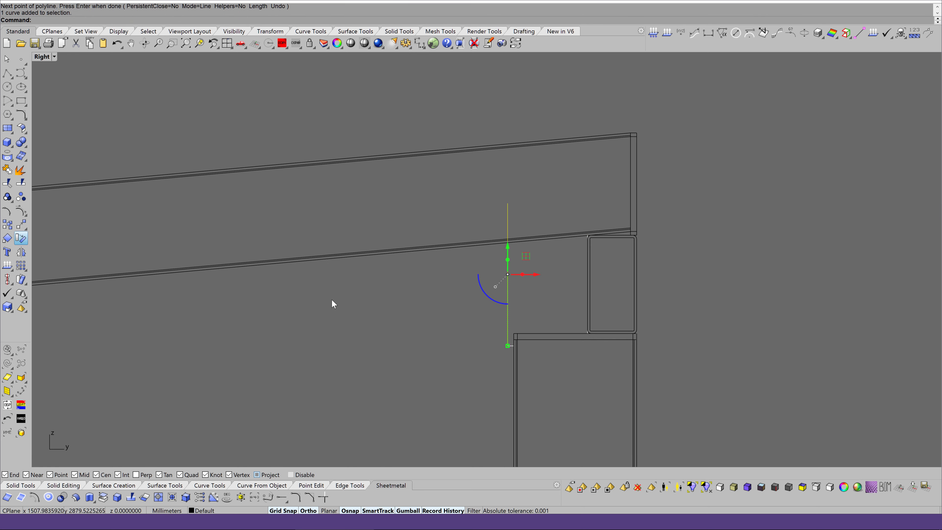
pyautogui.write('rotate')
pyautogui.press('Return')
pyautogui.click(508, 345)
pyautogui.click(508, 288)
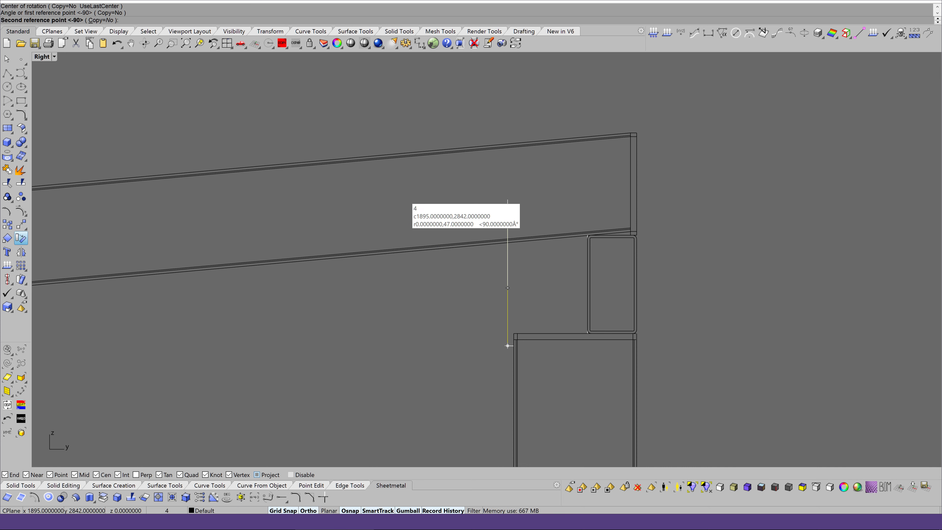
pyautogui.press('Return')
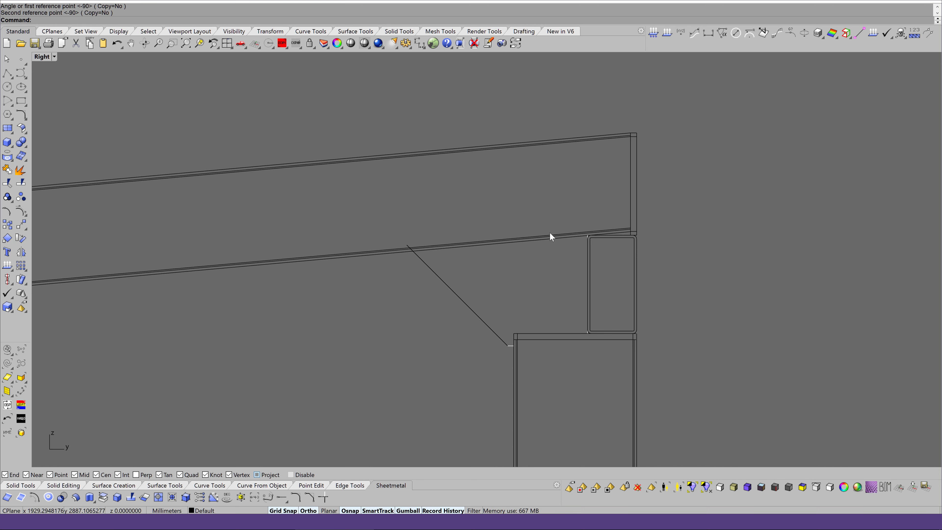
# Step: Draw a line from the beam-column intersection to the beam's lower edge
pyautogui.click(11, 78)
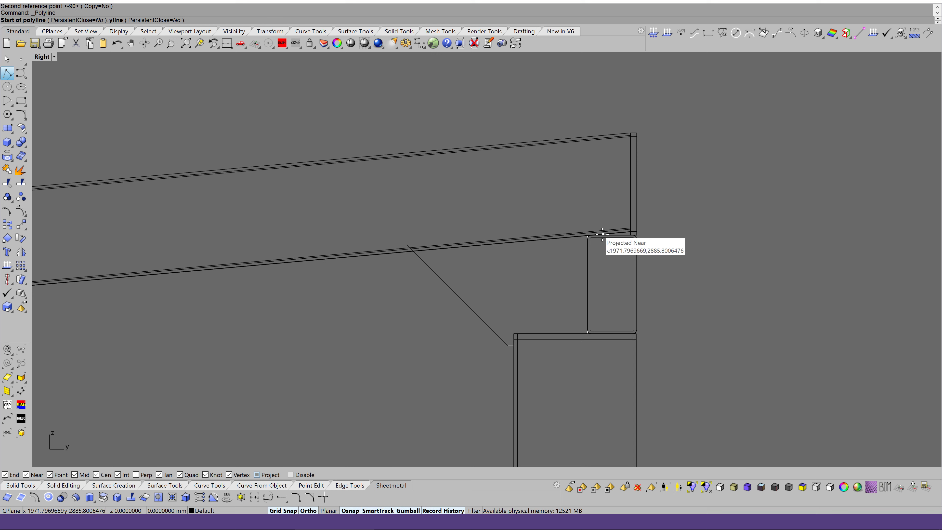
pyautogui.scroll(5, 601, 235)
pyautogui.click(564, 239)
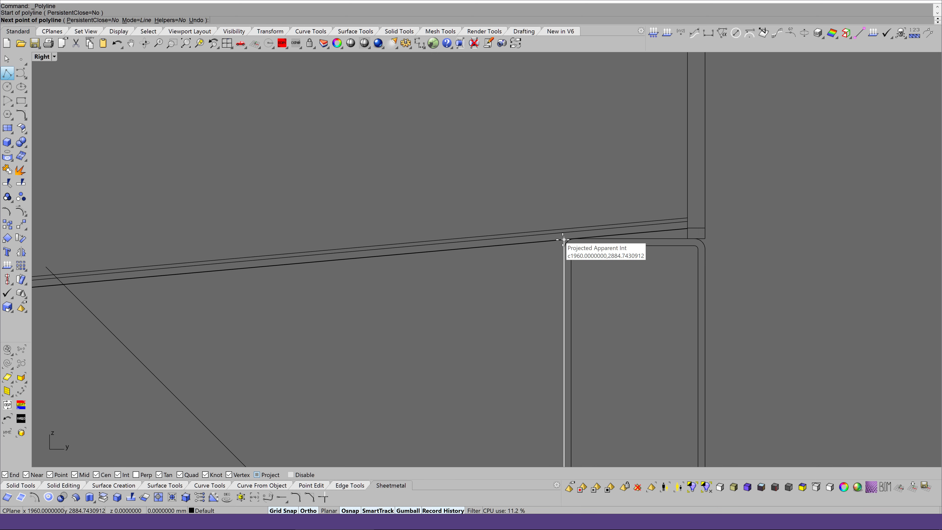
pyautogui.click(67, 287)
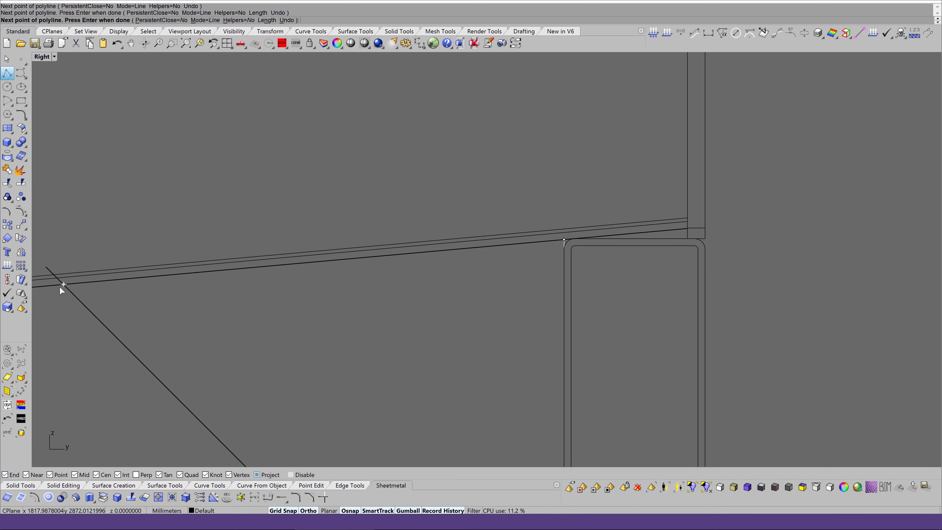
pyautogui.press('Return')
pyautogui.scroll(-2, 576, 320)
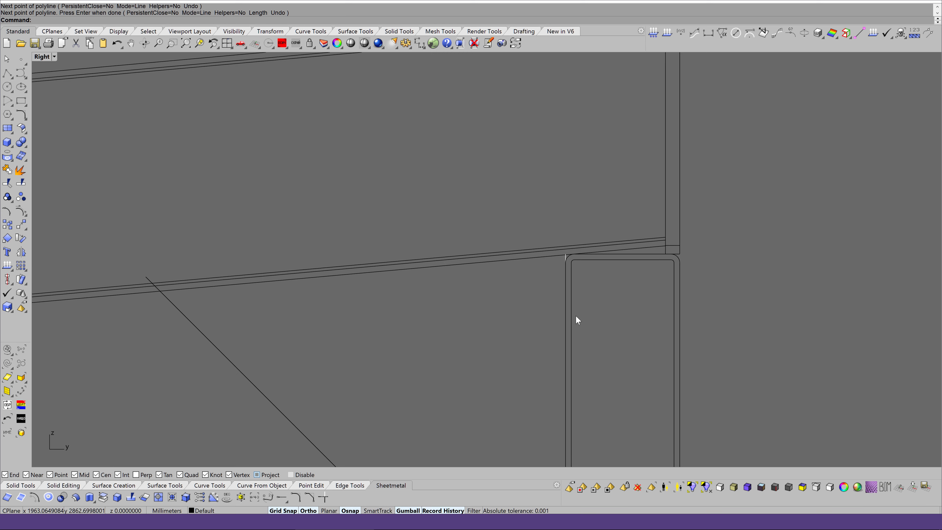
pyautogui.scroll(-2, 576, 320)
# Step: Trim the diagonal stub and the column-corner stub against the rafter's lower edge
pyautogui.click(263, 294)
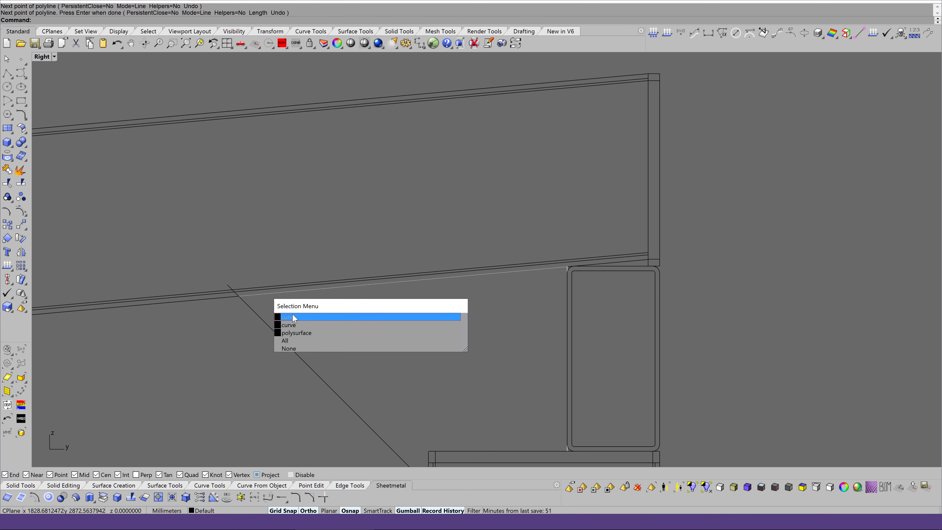
pyautogui.click(295, 316)
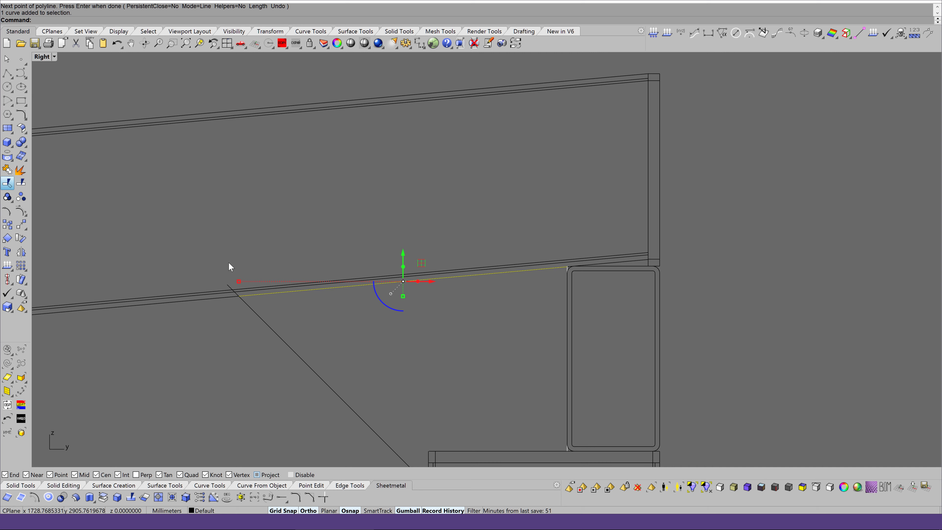
pyautogui.hotkey('ctrl', 't')
pyautogui.click(231, 282)
pyautogui.scroll(3, 584, 249)
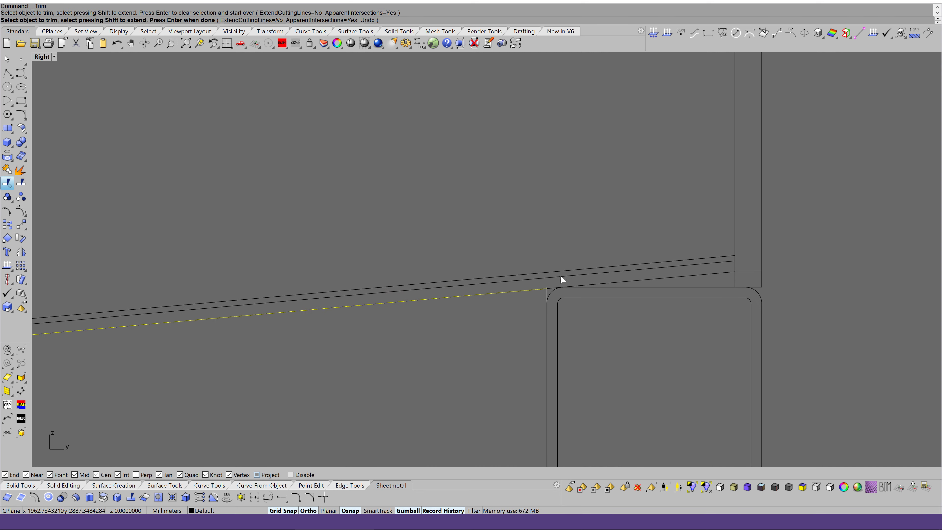
pyautogui.scroll(2, 561, 278)
pyautogui.scroll(2, 553, 282)
pyautogui.click(544, 291)
pyautogui.press('Return')
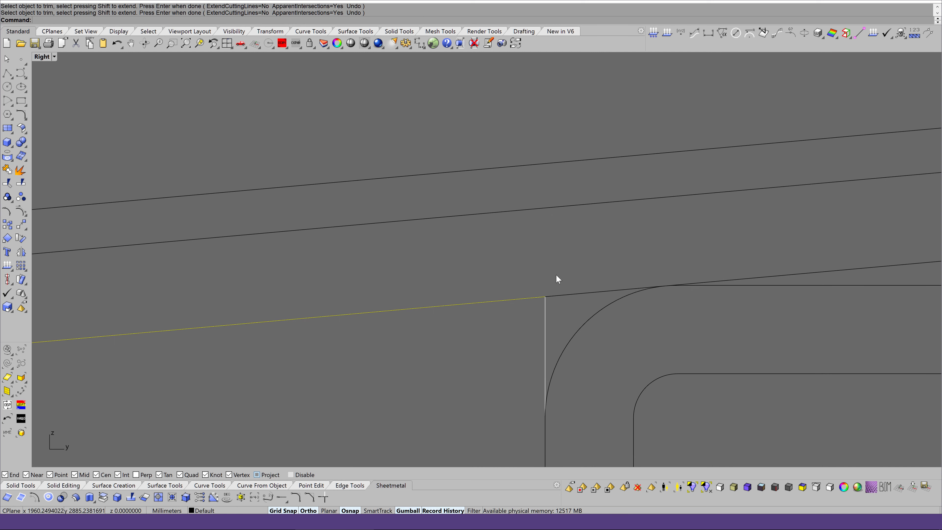
pyautogui.press('Escape')
# Step: Join the vertical line, corner edge line and diagonal into one closed outline
pyautogui.click(8, 182)
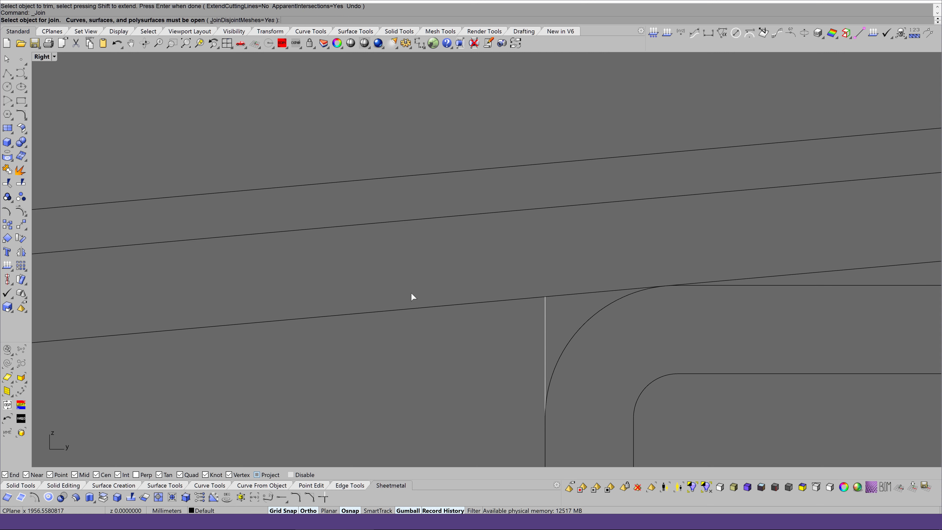
pyautogui.click(545, 324)
pyautogui.click(514, 300)
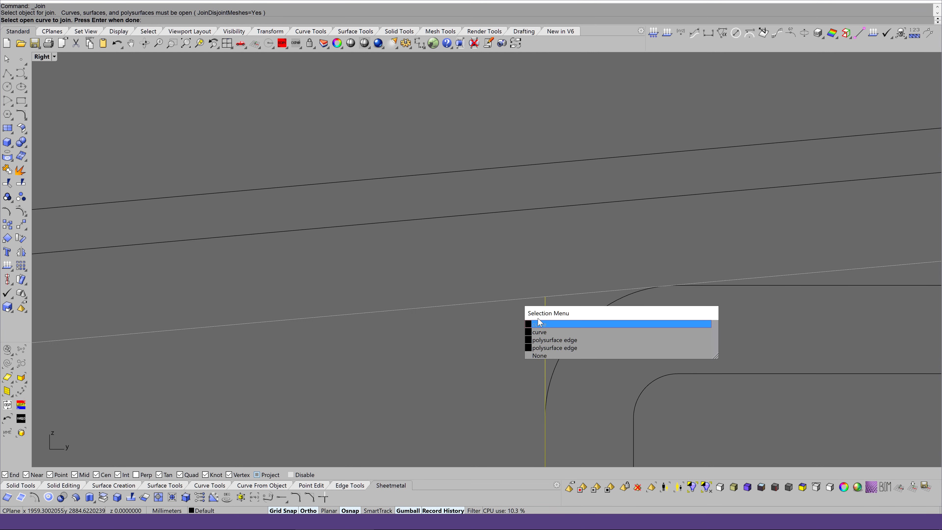
pyautogui.click(542, 332)
pyautogui.scroll(-3, 568, 226)
pyautogui.scroll(-2, 567, 225)
pyautogui.scroll(-2, 567, 225)
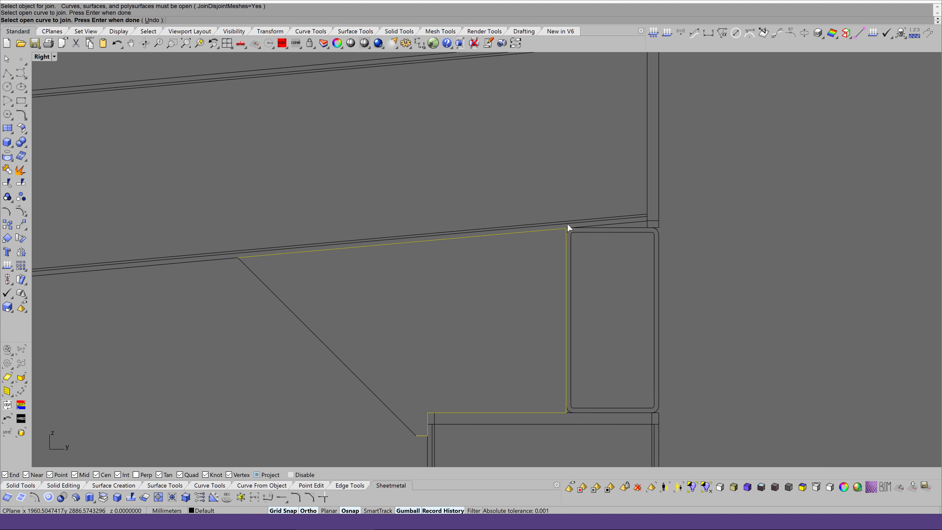
pyautogui.scroll(-3, 567, 224)
pyautogui.click(436, 331)
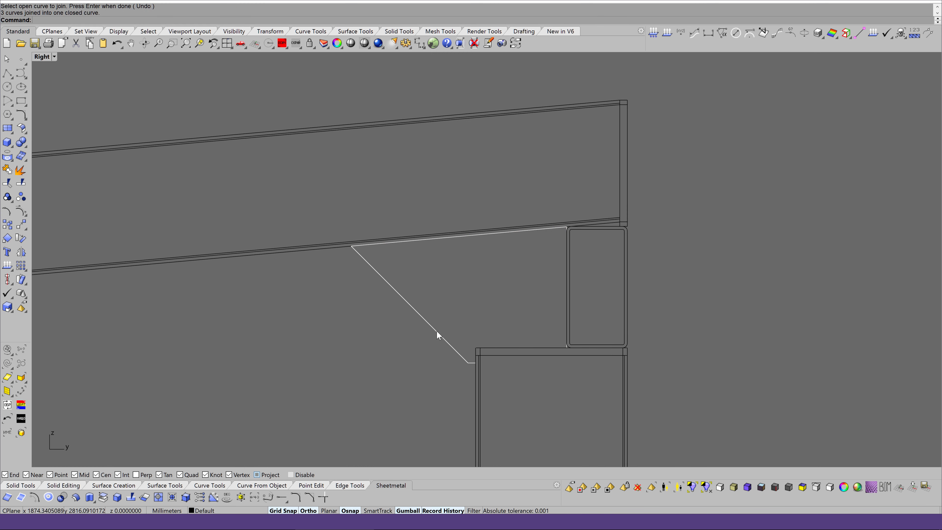
pyautogui.scroll(3, 477, 362)
# Step: Fillet the diagonal-bottom corner with radius 6, then explode and rejoin the outline
pyautogui.click(453, 361)
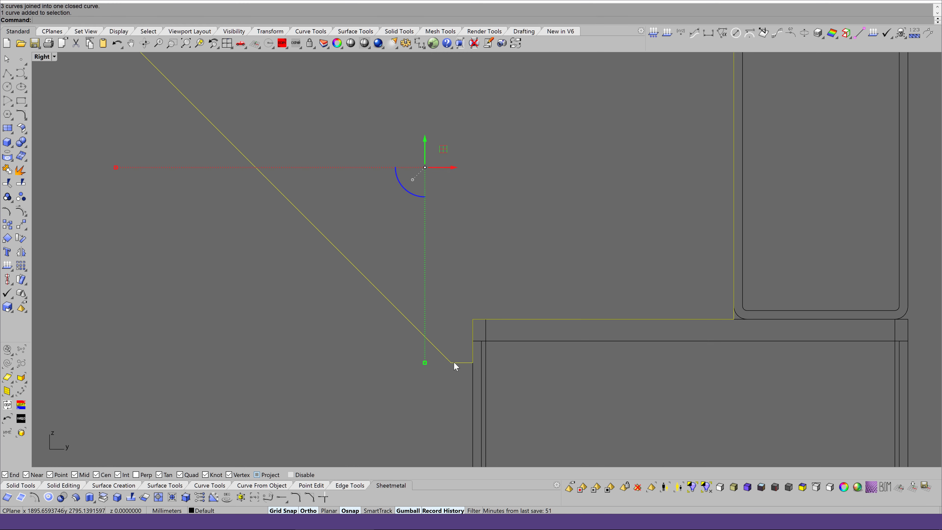
pyautogui.scroll(2, 460, 358)
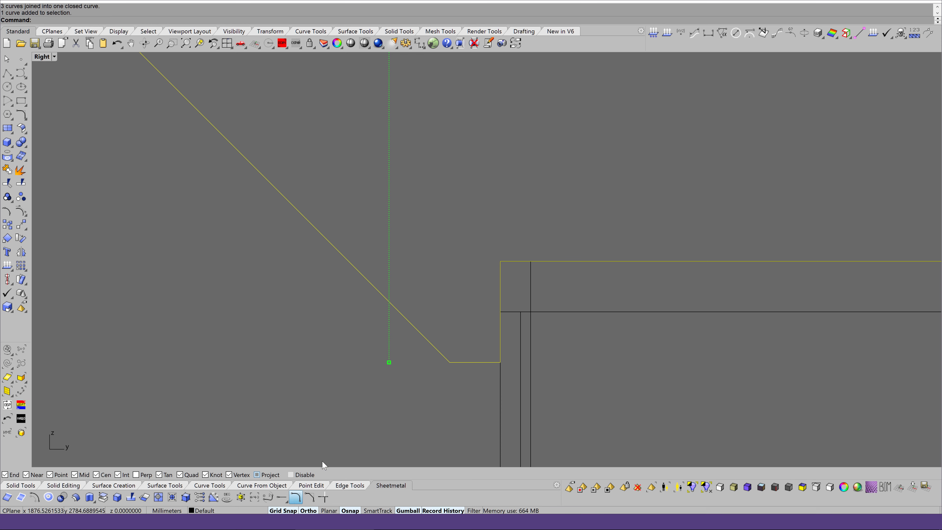
pyautogui.click(87, 20)
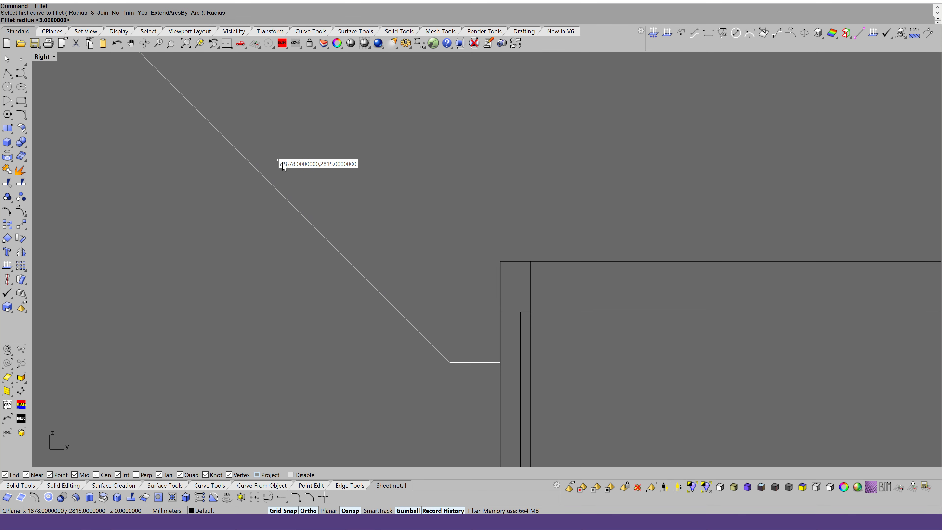
pyautogui.write('6')
pyautogui.press('Return')
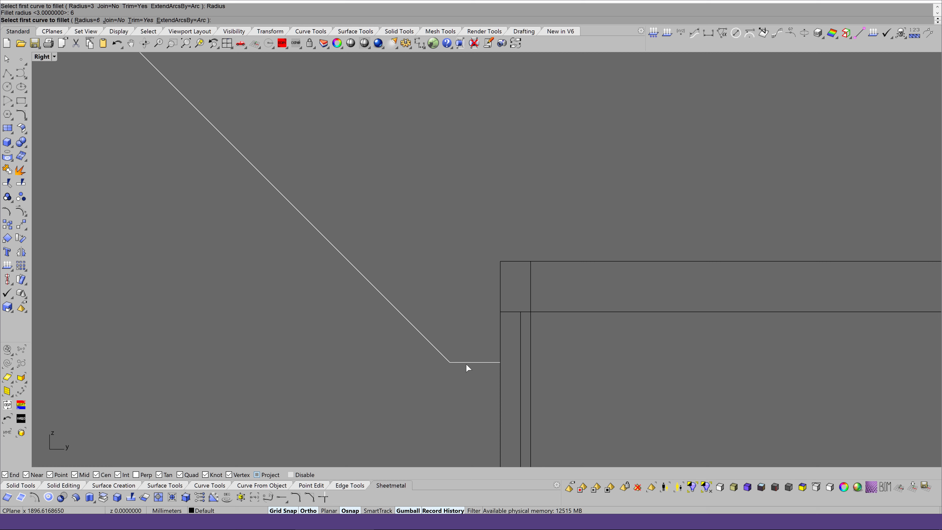
pyautogui.click(438, 347)
pyautogui.click(451, 356)
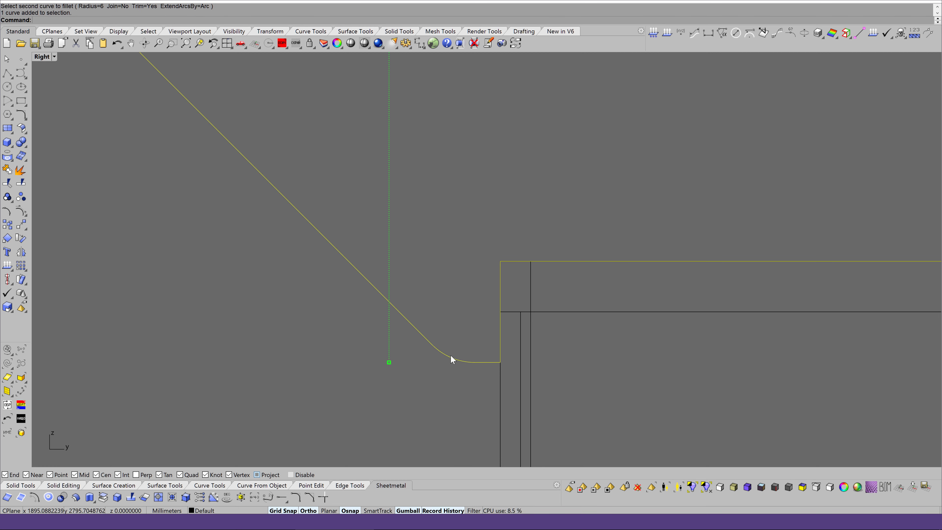
pyautogui.click(13, 172)
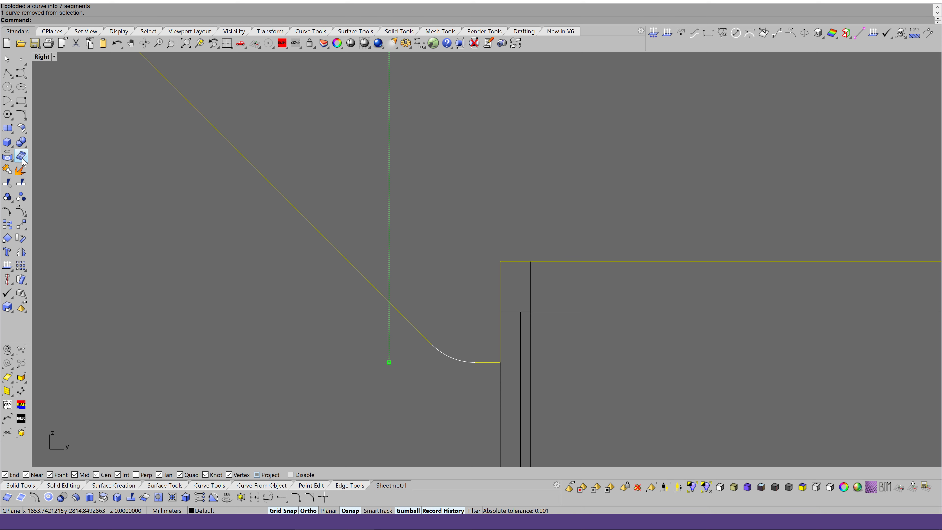
pyautogui.click(7, 171)
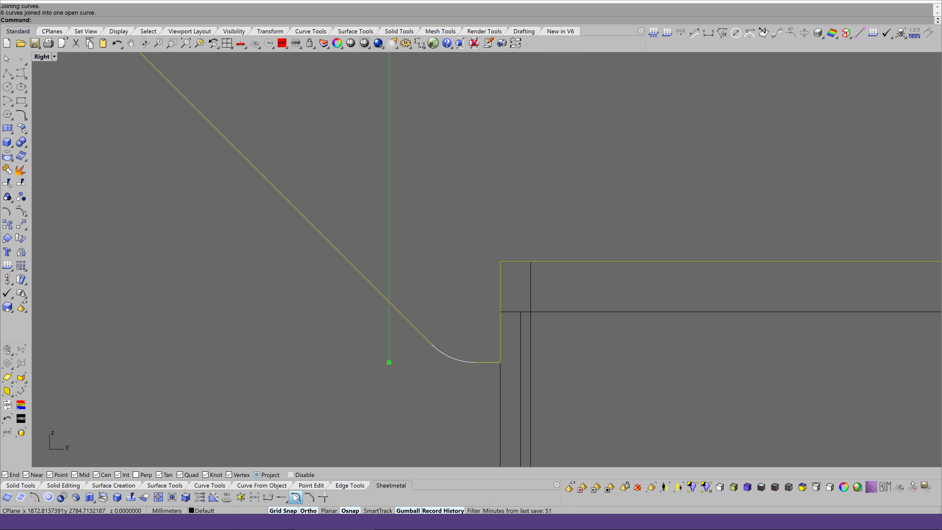
# Step: Apply a radius-8 fillet to another corner, then delete the extra fillet arc
pyautogui.click(21, 114)
pyautogui.click(87, 20)
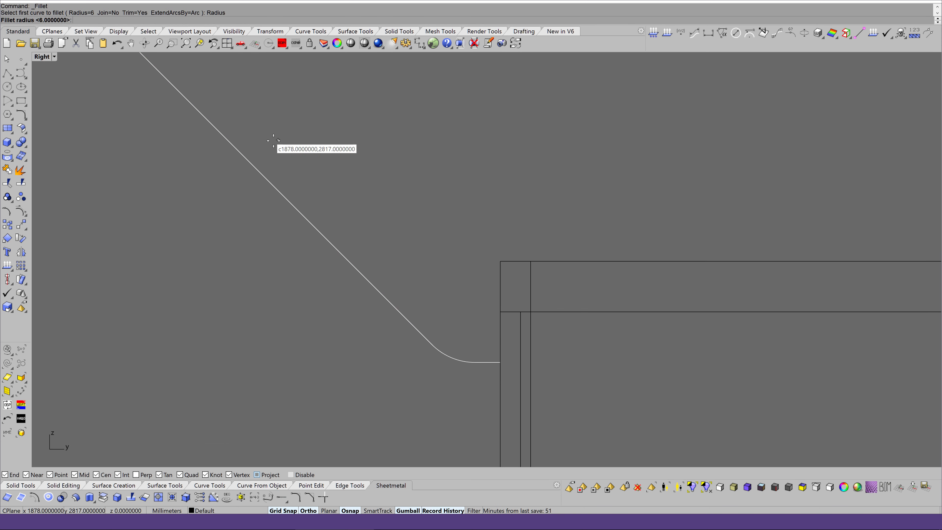
pyautogui.write('8')
pyautogui.press('Return')
pyautogui.click(417, 331)
pyautogui.click(476, 363)
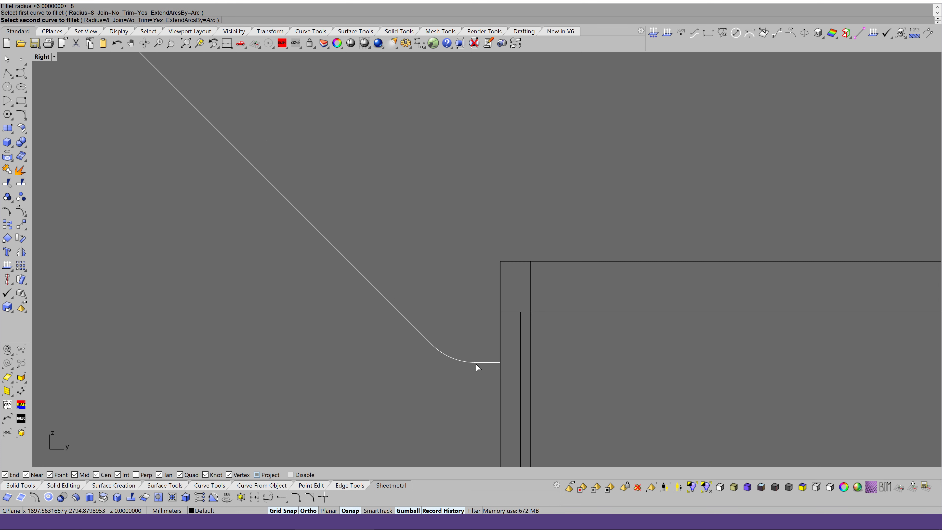
pyautogui.click(461, 362)
pyautogui.press('Delete')
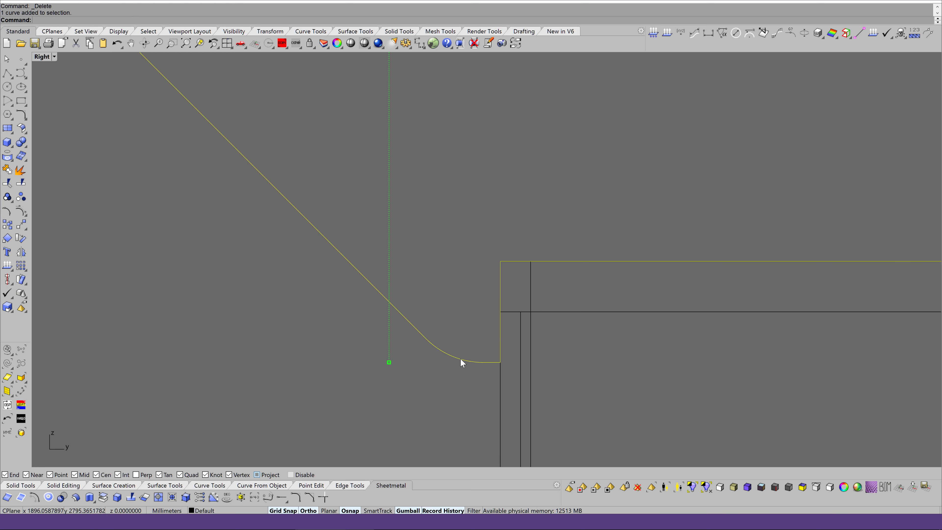
# Step: Ungroup the outline curve and explode it into separate segments
pyautogui.middleClick(307, 285)
pyautogui.click(283, 277)
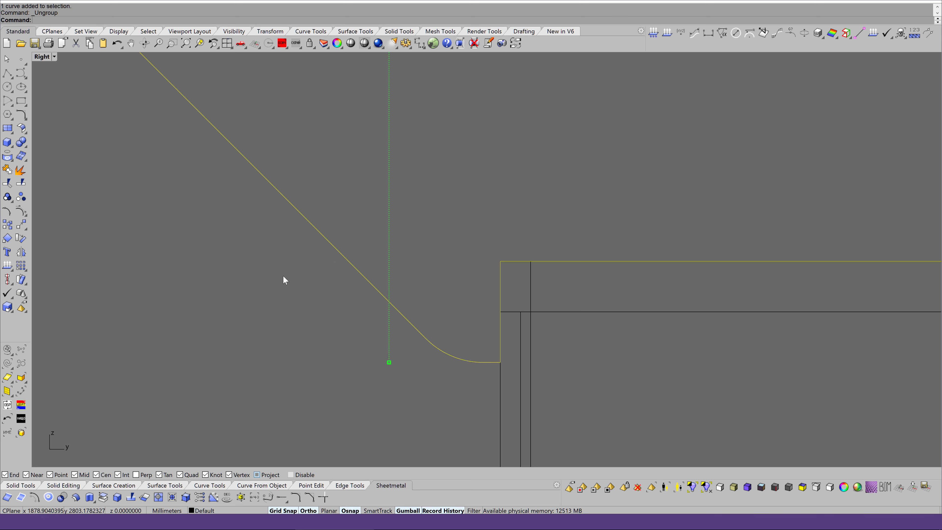
pyautogui.click(21, 170)
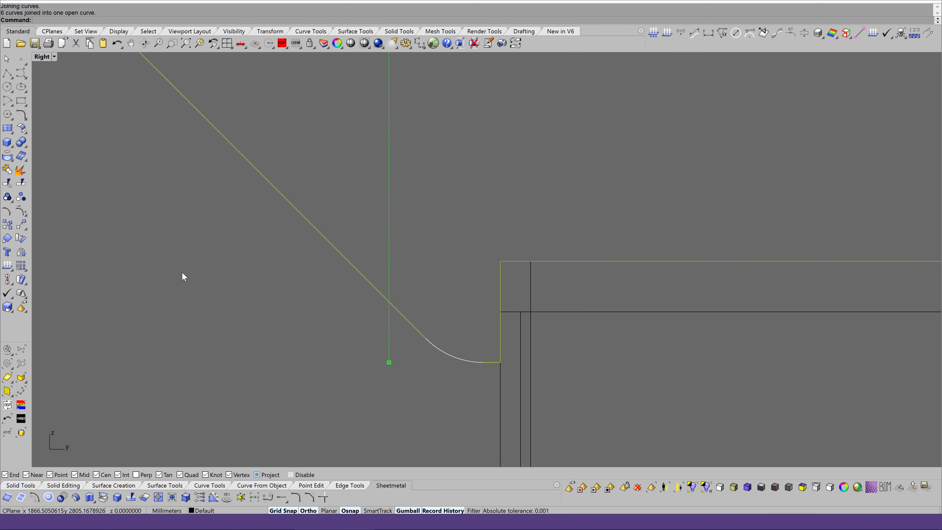
pyautogui.press('Escape')
# Step: Check the outline's control points, then window-select both outline curves and group them
pyautogui.click(431, 345)
pyautogui.press('F10')
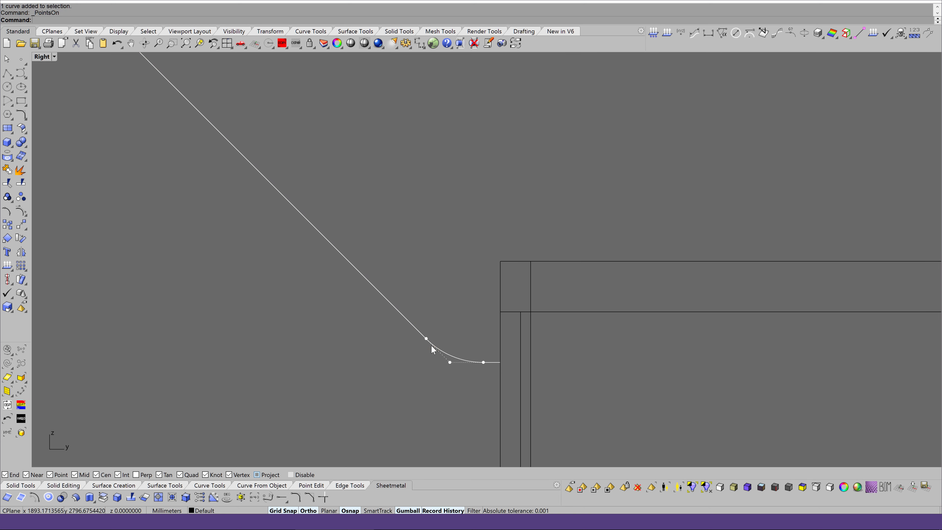
pyautogui.scroll(-2, 432, 344)
pyautogui.scroll(-2, 430, 343)
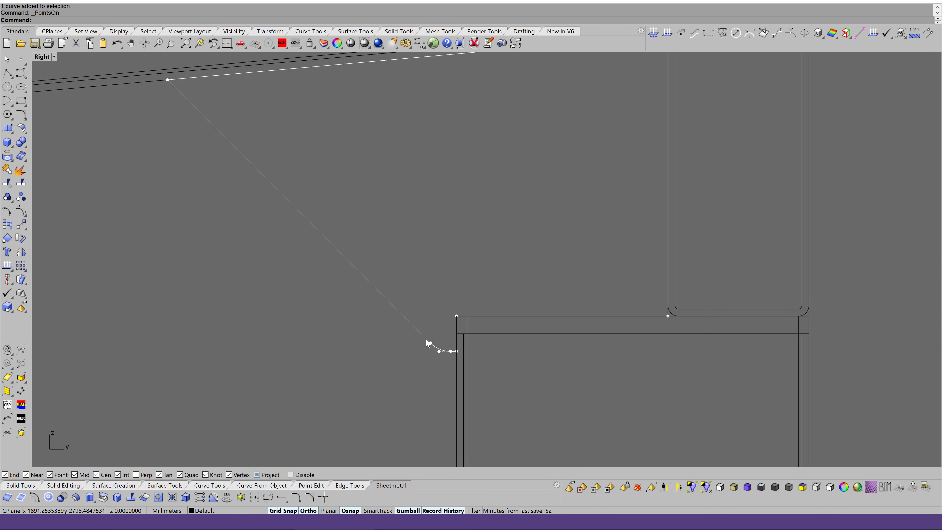
pyautogui.scroll(-3, 468, 344)
pyautogui.moveTo(244, 141); pyautogui.dragTo(602, 384)
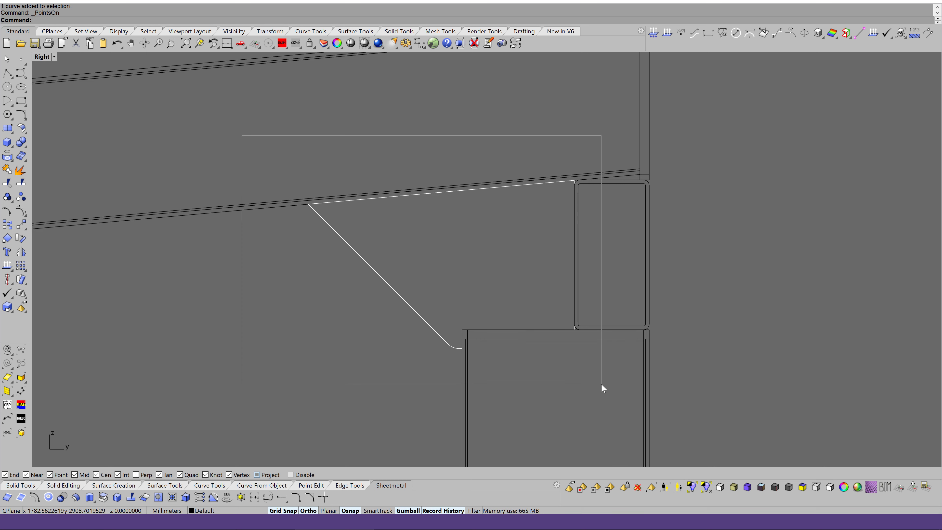
pyautogui.middleClick(616, 271)
pyautogui.click(610, 271)
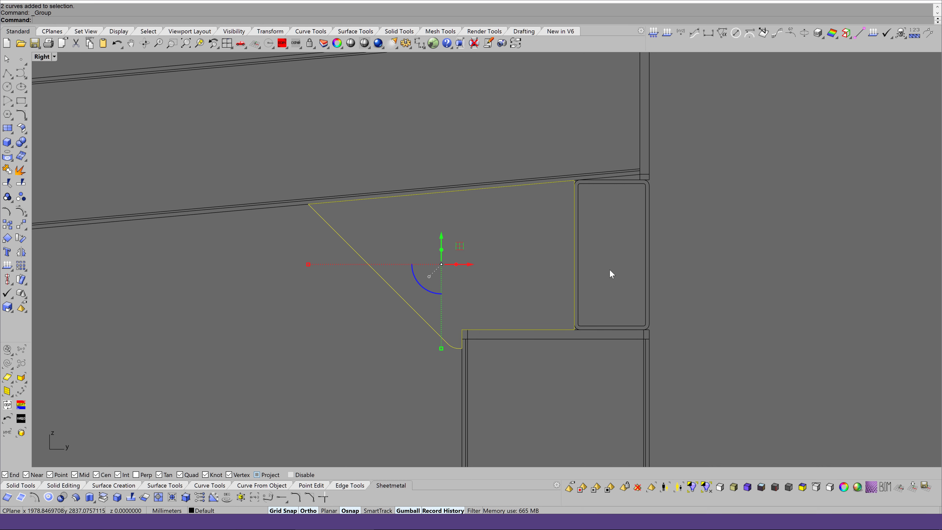
# Step: Zoom in on the post top, start a polyline at the box's lower corner, then cancel it
pyautogui.scroll(-3, 679, 262)
pyautogui.scroll(-3, 678, 262)
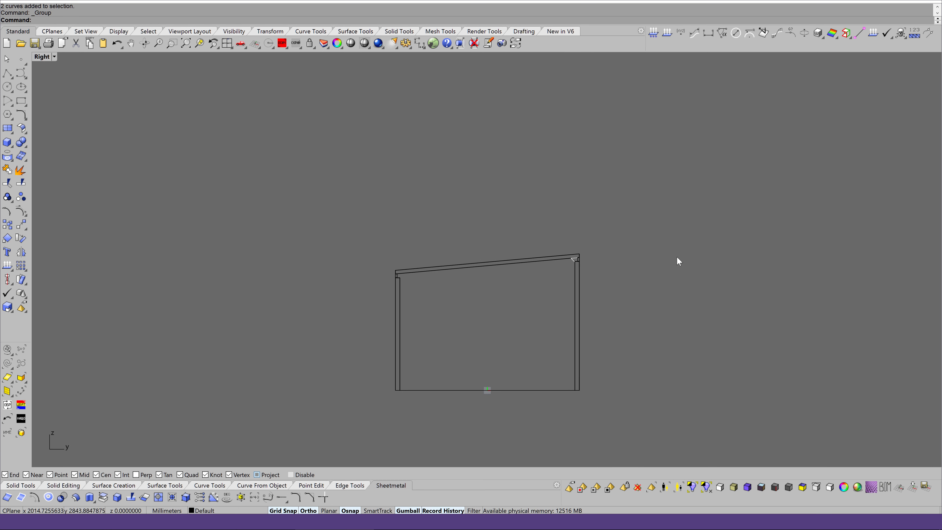
pyautogui.scroll(2, 679, 261)
pyautogui.scroll(3, 677, 259)
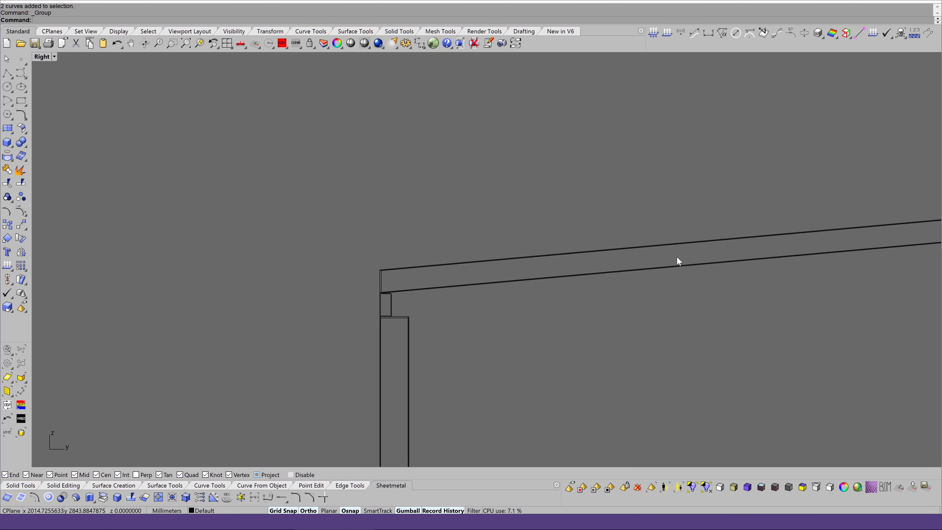
pyautogui.scroll(3, 677, 259)
pyautogui.scroll(1, 628, 256)
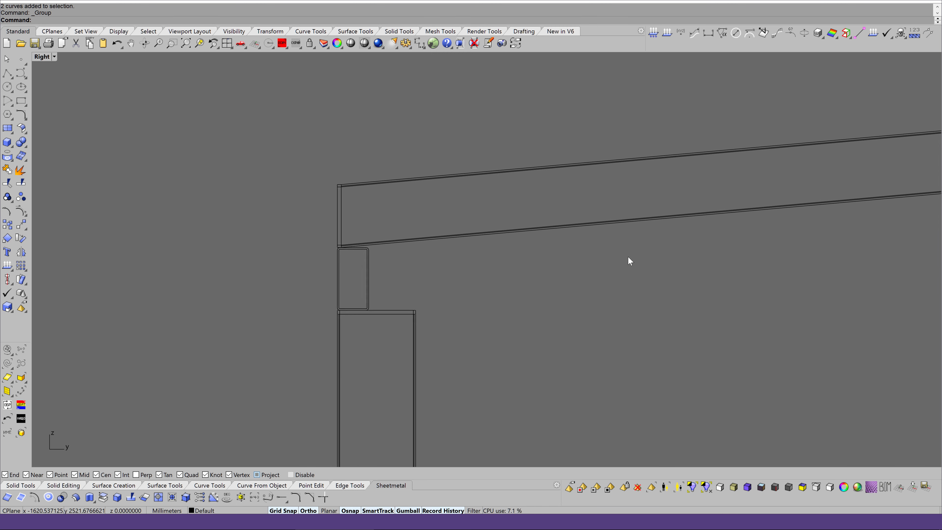
pyautogui.scroll(2, 628, 256)
pyautogui.scroll(2, 468, 221)
pyautogui.scroll(1, 468, 222)
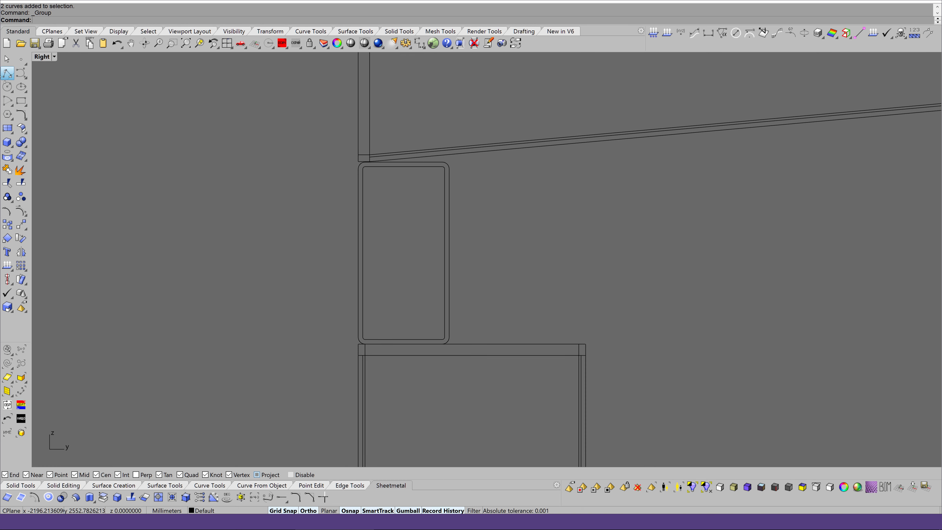
pyautogui.click(7, 73)
pyautogui.scroll(1, 483, 260)
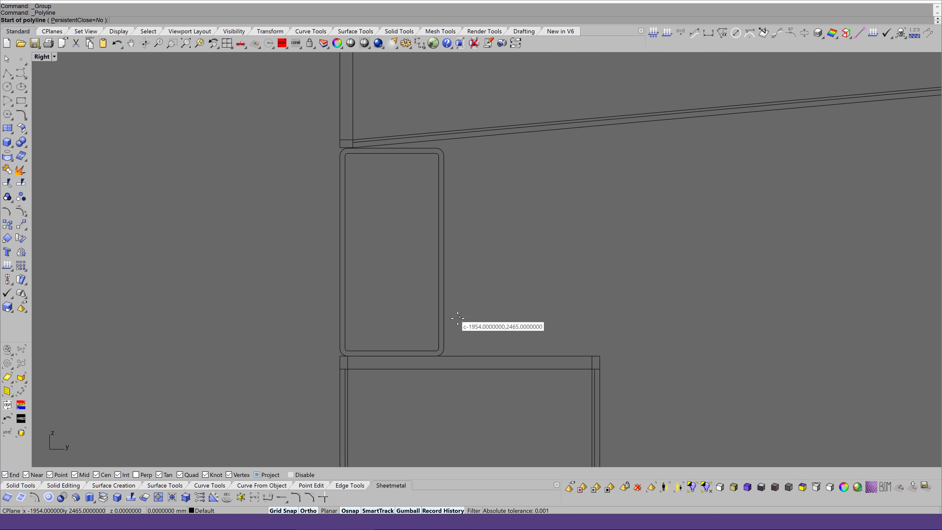
pyautogui.click(444, 349)
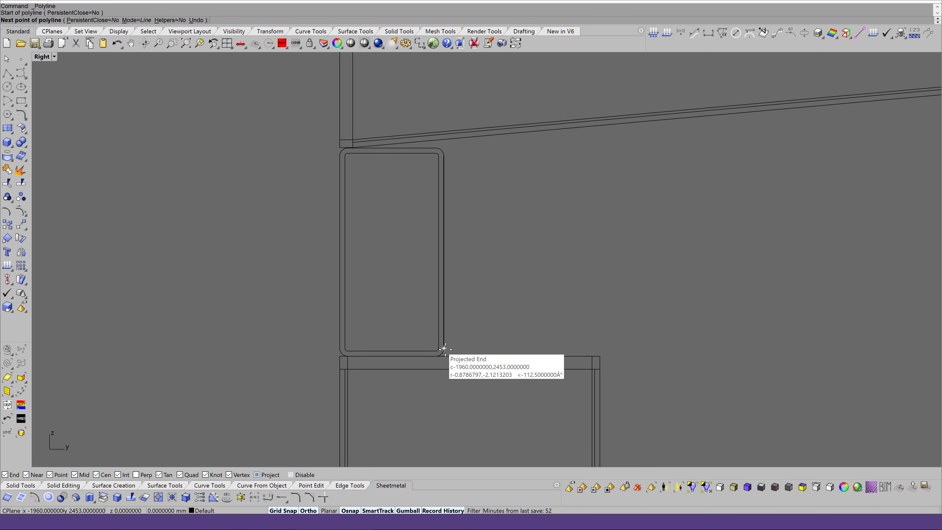
pyautogui.press('Escape')
# Step: Draw a polyline from the tube's lower-right corner up to the rafter underside, then 188 mm right
pyautogui.press('Return')
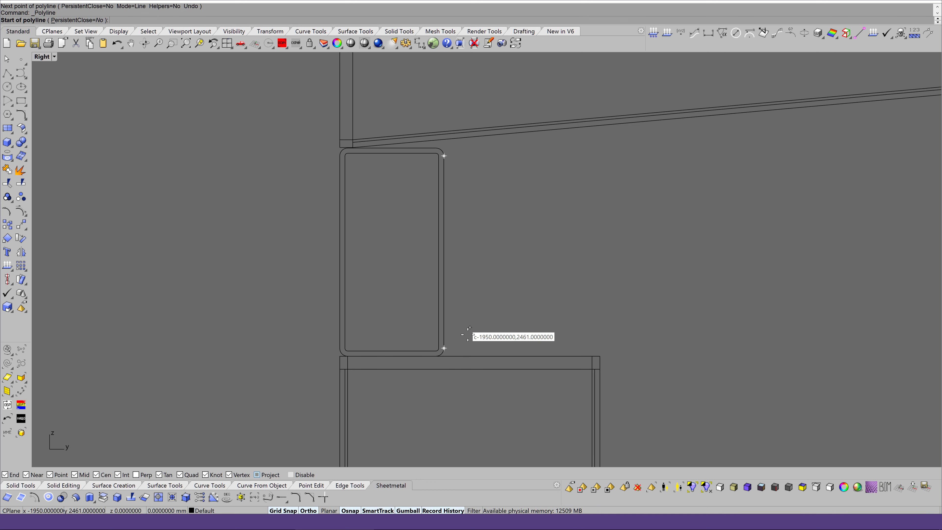
pyautogui.scroll(1, 442, 347)
pyautogui.scroll(2, 437, 333)
pyautogui.click(435, 312)
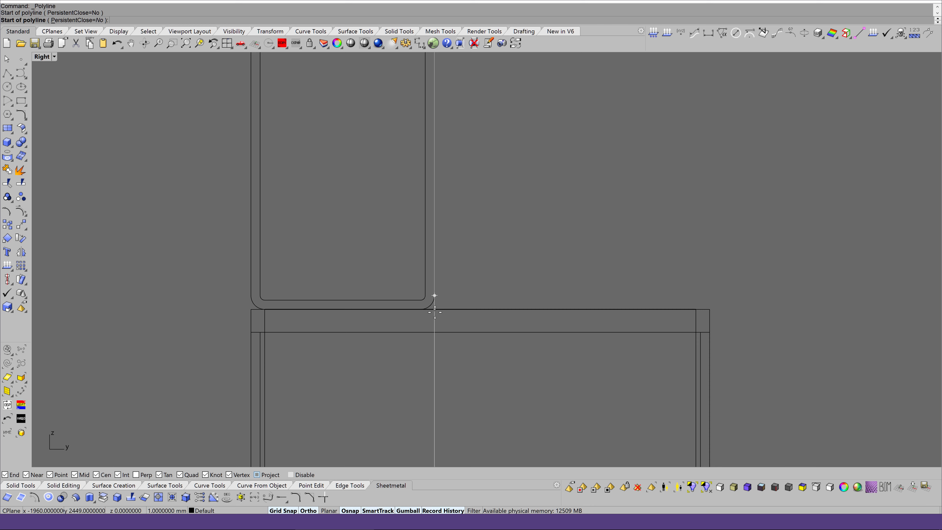
pyautogui.moveTo(436, 310); pyautogui.dragTo(434, 465, button='right')
pyautogui.click(433, 197)
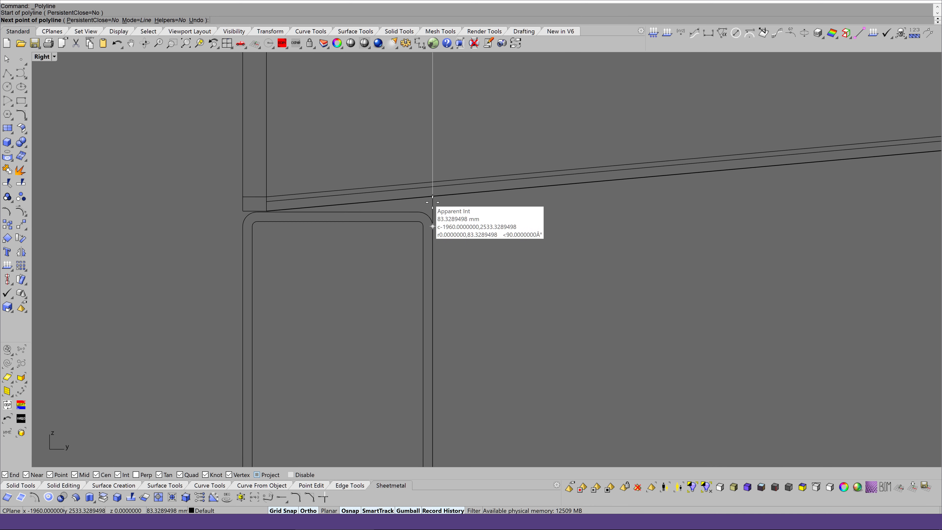
pyautogui.scroll(-1, 441, 215)
pyautogui.scroll(-1, 442, 215)
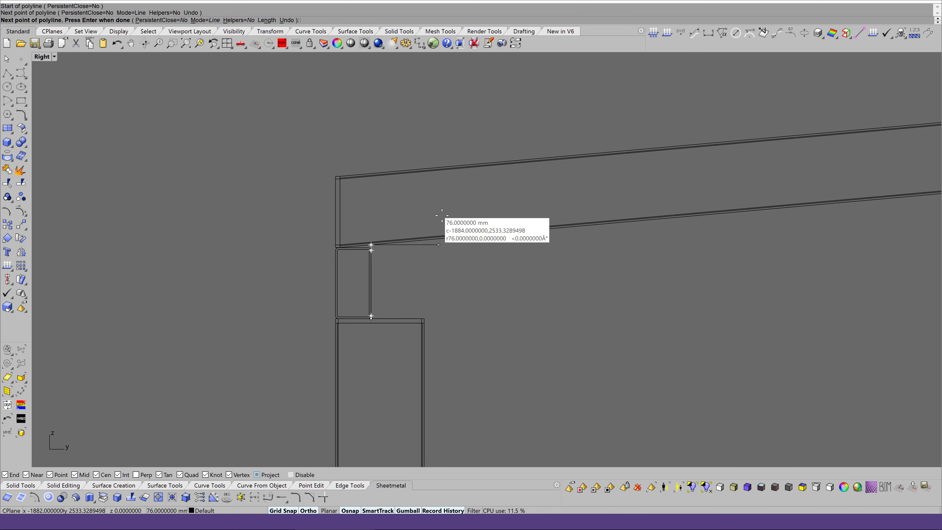
pyautogui.click(541, 245)
pyautogui.press('Return')
# Step: Draw a second polyline along the post top, a short way down the post, with a horizontal end
pyautogui.scroll(1, 424, 302)
pyautogui.scroll(2, 424, 302)
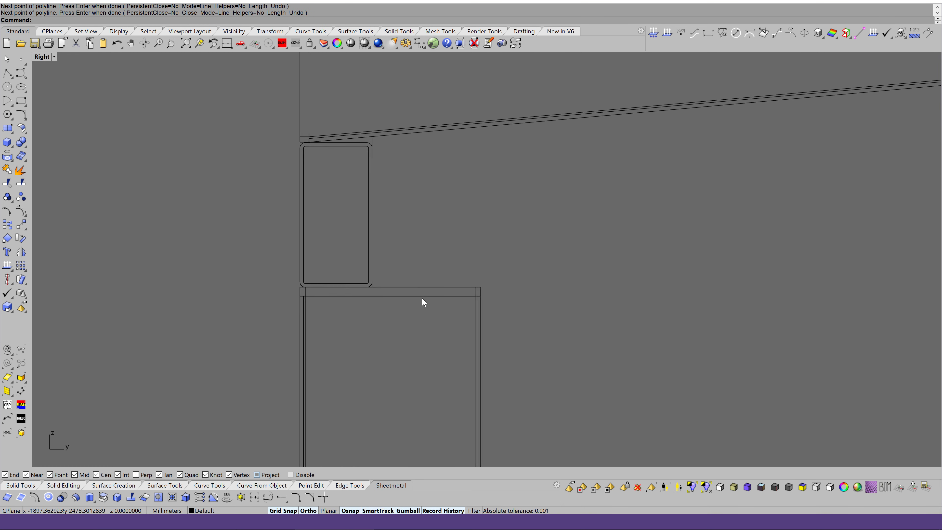
pyautogui.press('Return')
pyautogui.click(369, 288)
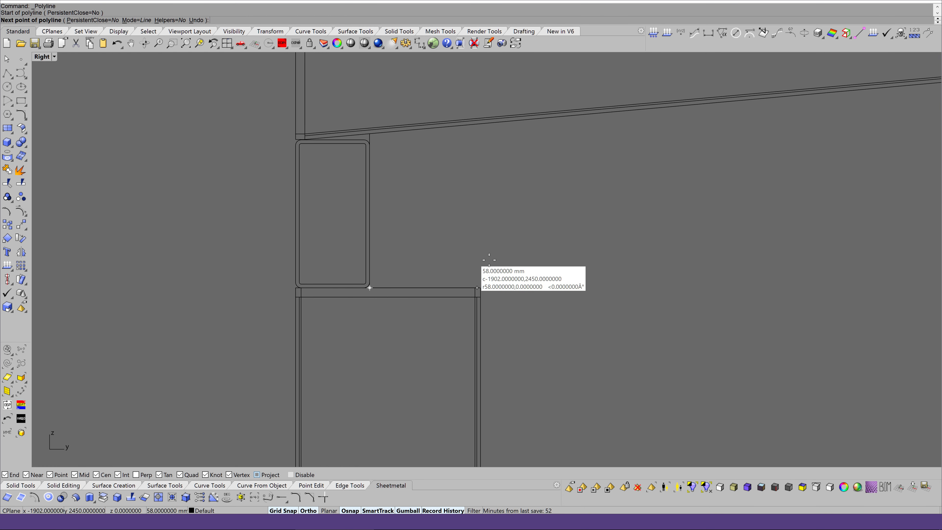
pyautogui.click(481, 286)
pyautogui.write('10')
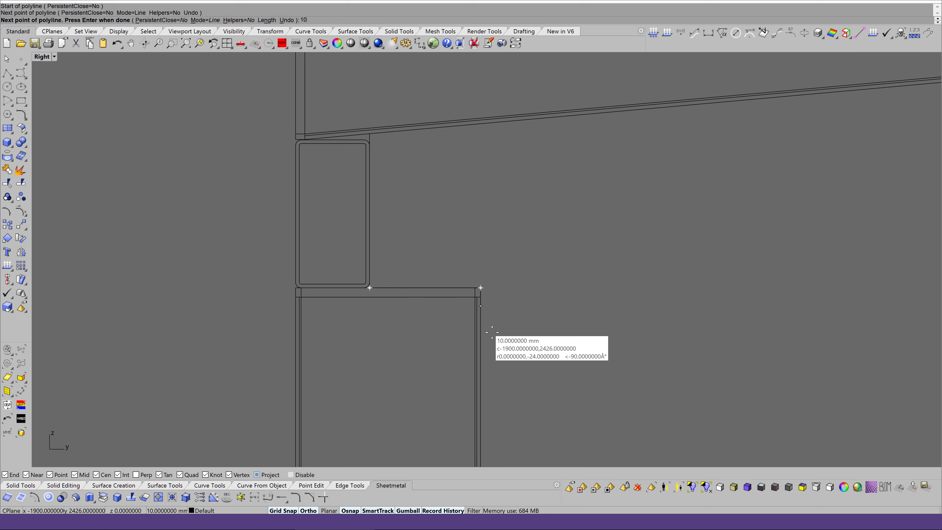
pyautogui.click(491, 332)
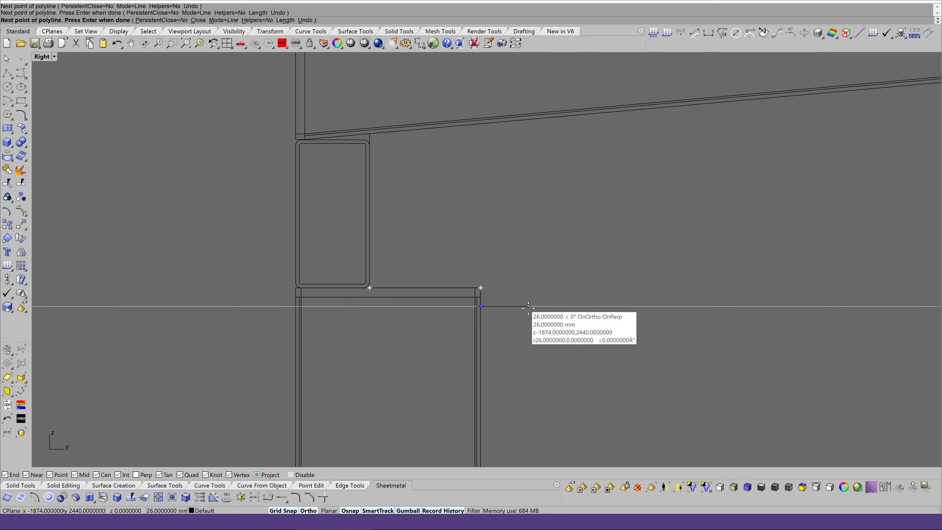
pyautogui.click(528, 307)
pyautogui.press('Return')
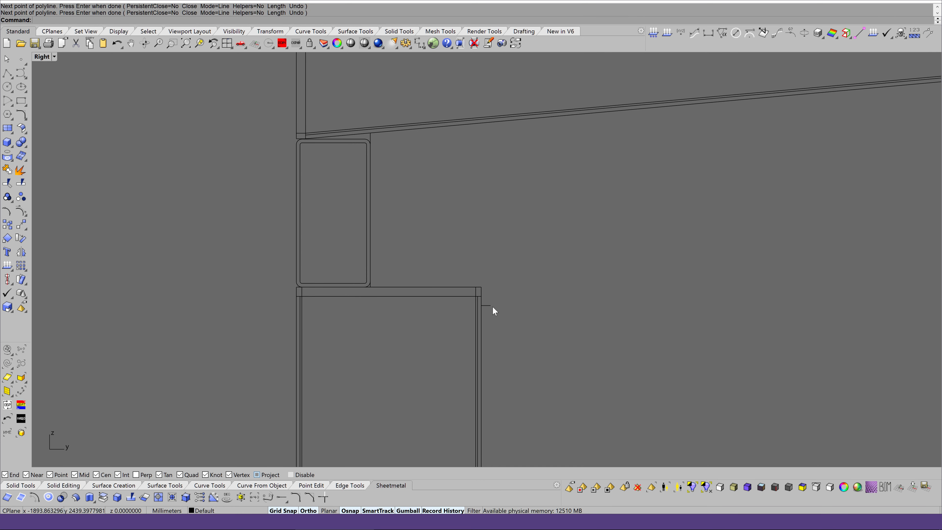
# Step: Join the lower and upper outline curves into one curve and colour it white
pyautogui.click(492, 306)
pyautogui.click(12, 174)
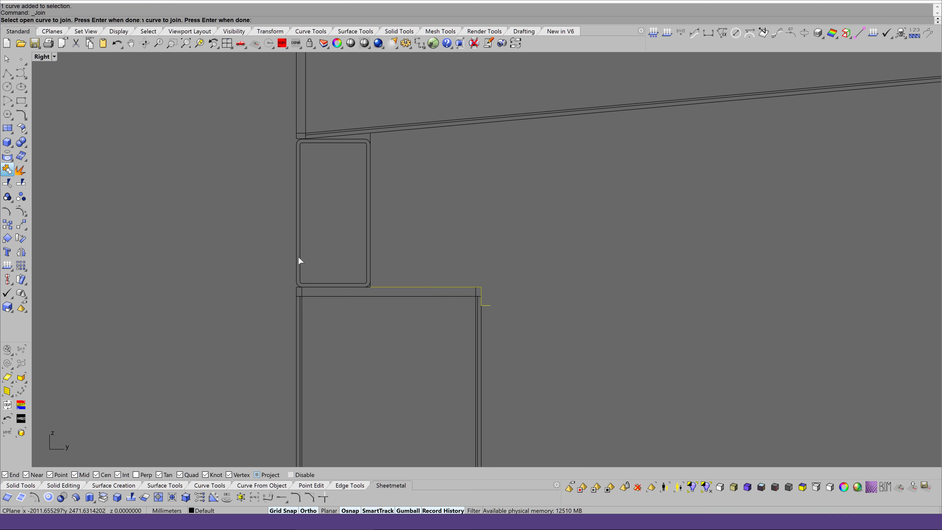
pyautogui.click(371, 286)
pyautogui.click(391, 307)
pyautogui.press('Return')
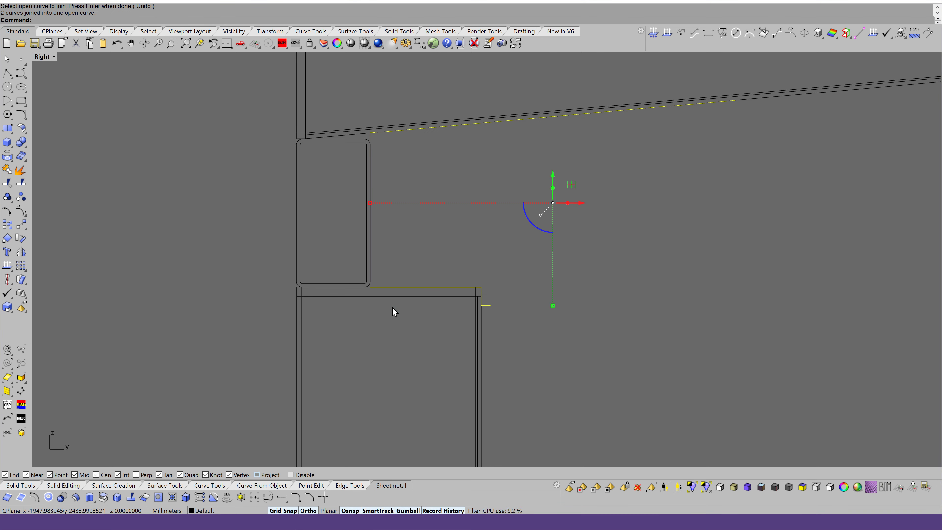
pyautogui.click(849, 490)
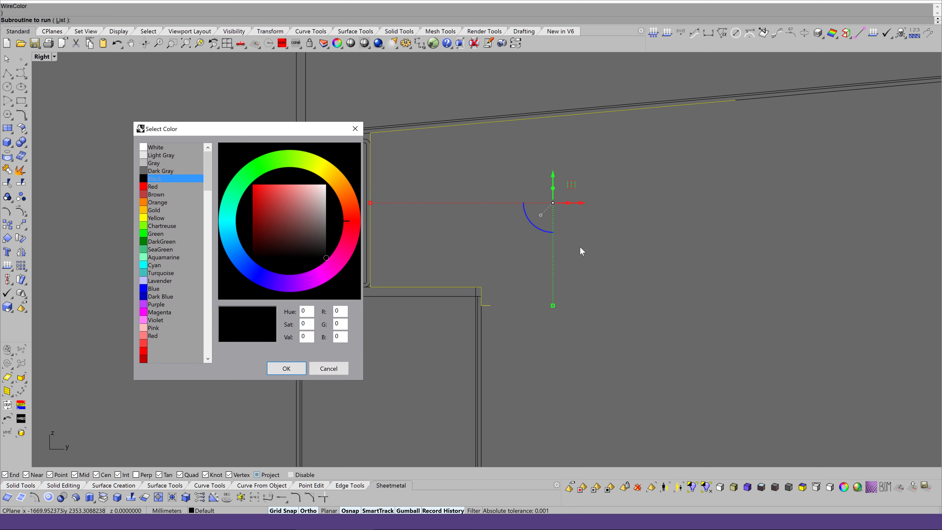
pyautogui.doubleClick(153, 148)
# Step: Draw a vertical line from the post's top corner and rotate it -45 degrees into a diagonal
pyautogui.scroll(-3, 530, 314)
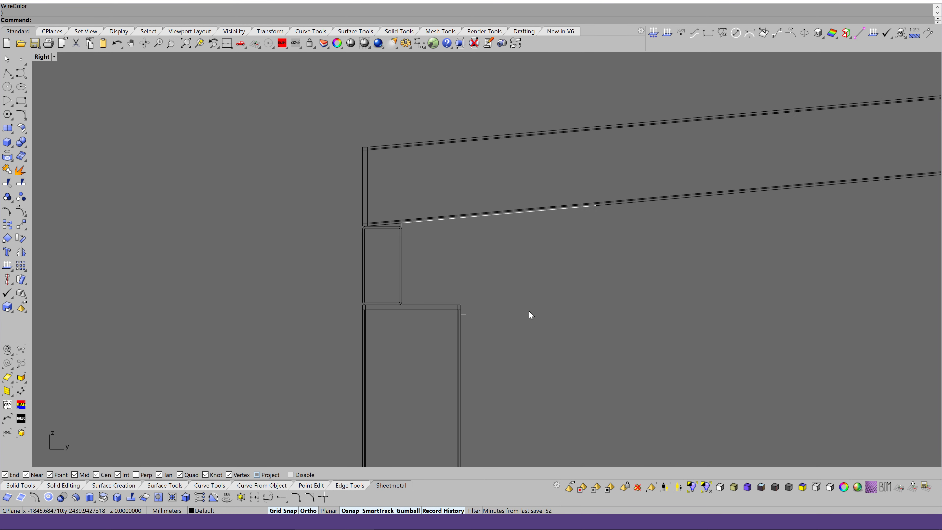
pyautogui.click(8, 76)
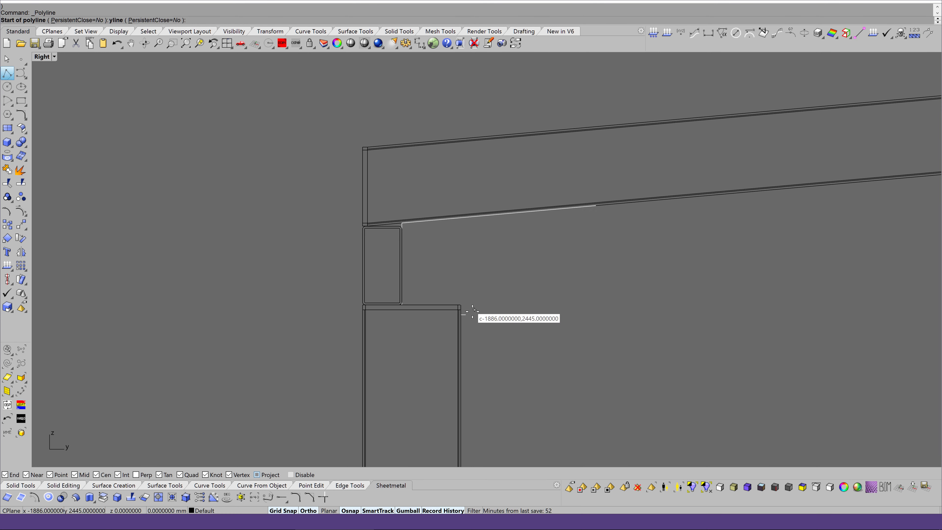
pyautogui.click(466, 314)
pyautogui.click(466, 162)
pyautogui.press('Return')
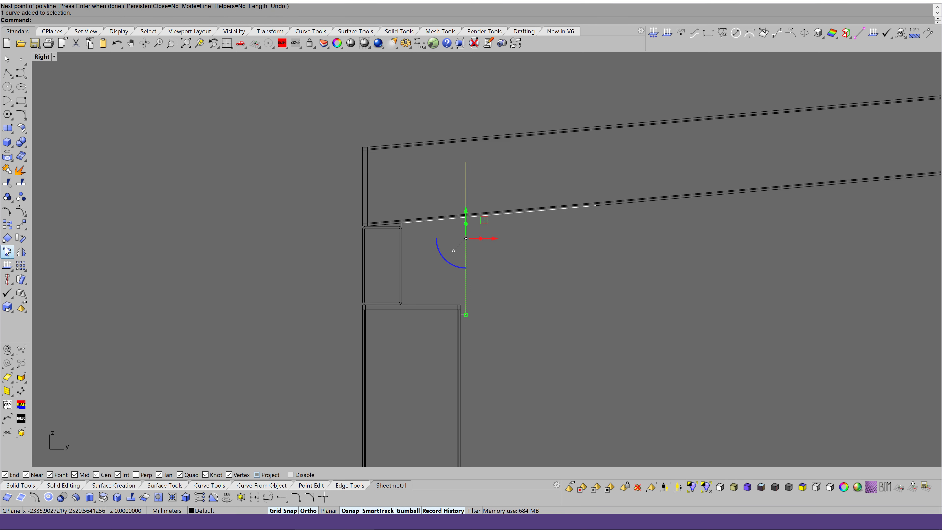
pyautogui.click(16, 241)
pyautogui.click(465, 314)
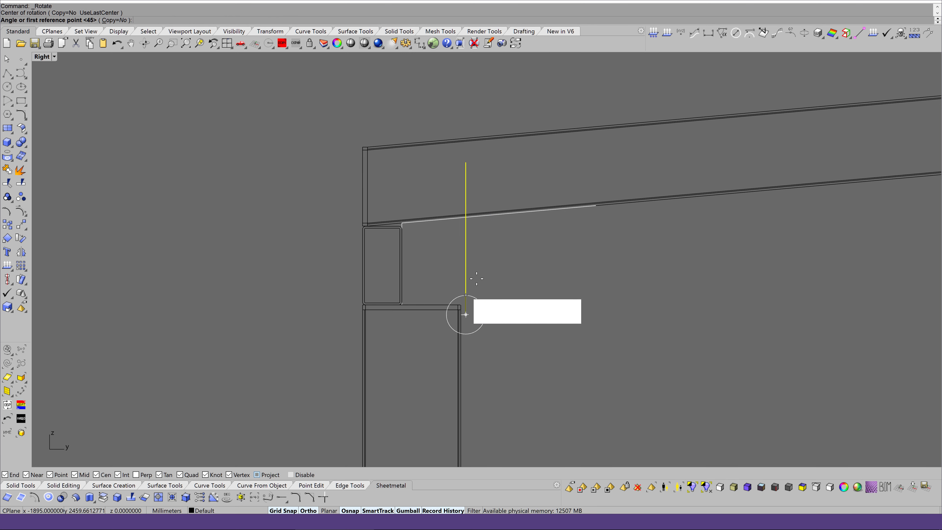
pyautogui.click(482, 252)
pyautogui.press('F8')
pyautogui.press('F8')
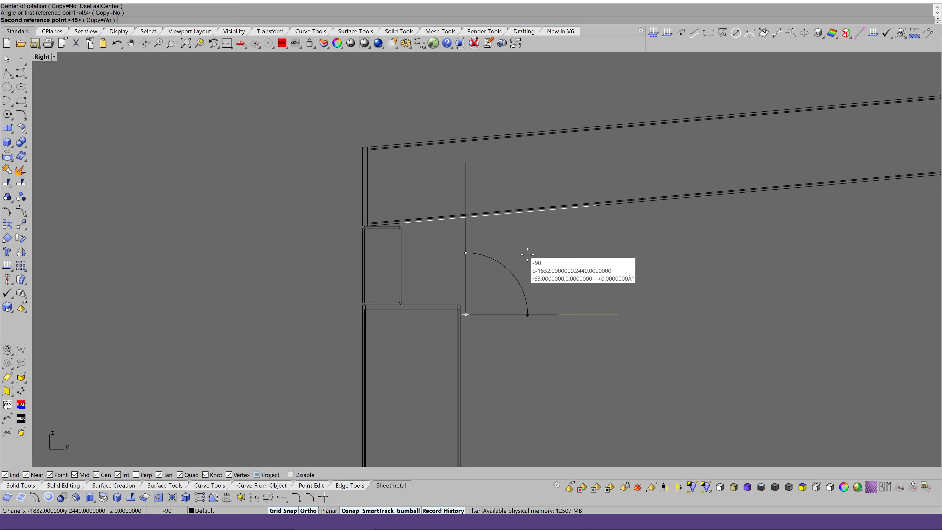
pyautogui.write('-45')
pyautogui.press('Return')
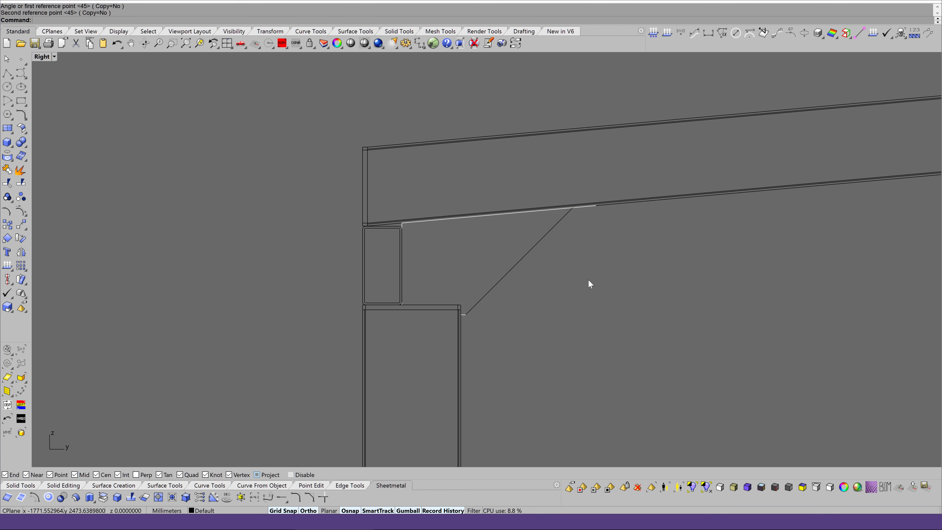
# Step: Trim off the part of the diagonal that extends beyond the rafter
pyautogui.scroll(2, 586, 201)
pyautogui.scroll(2, 586, 202)
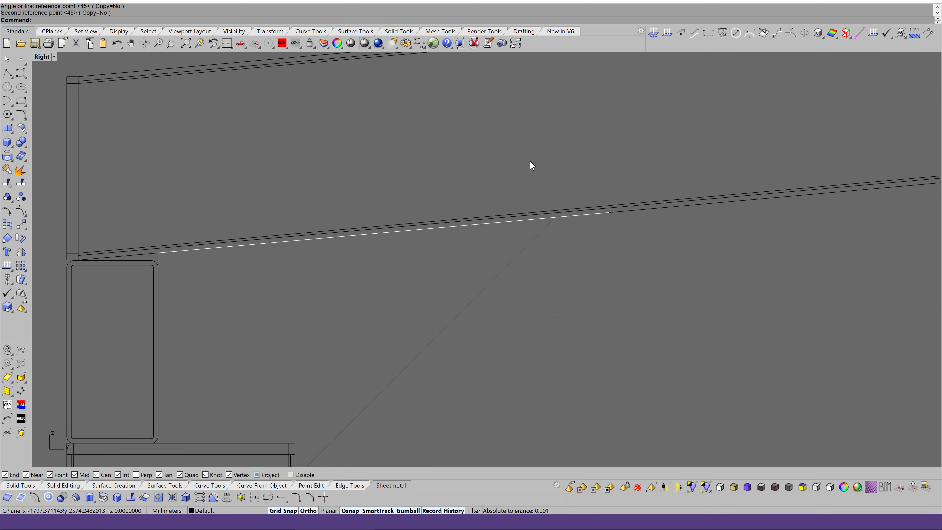
pyautogui.scroll(-3, 523, 163)
pyautogui.moveTo(322, 156); pyautogui.dragTo(683, 356)
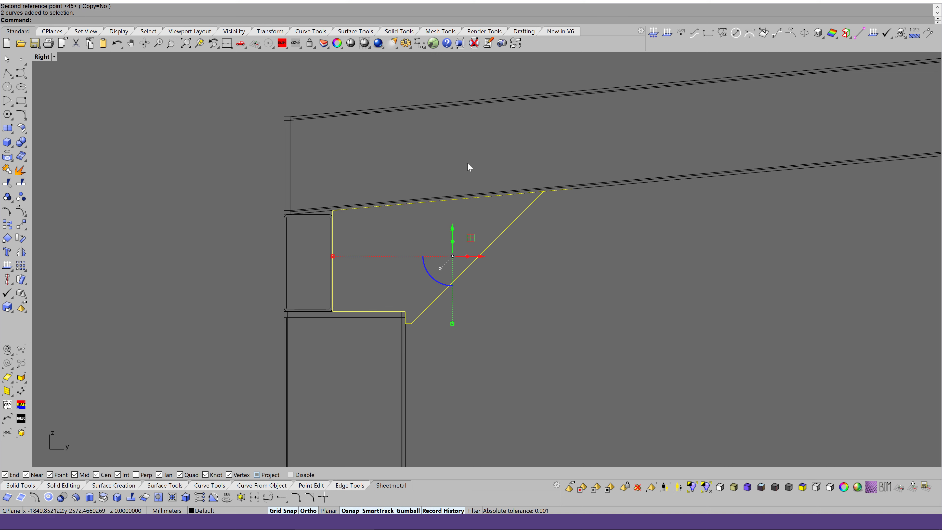
pyautogui.click(8, 182)
pyautogui.scroll(2, 542, 181)
pyautogui.scroll(2, 561, 200)
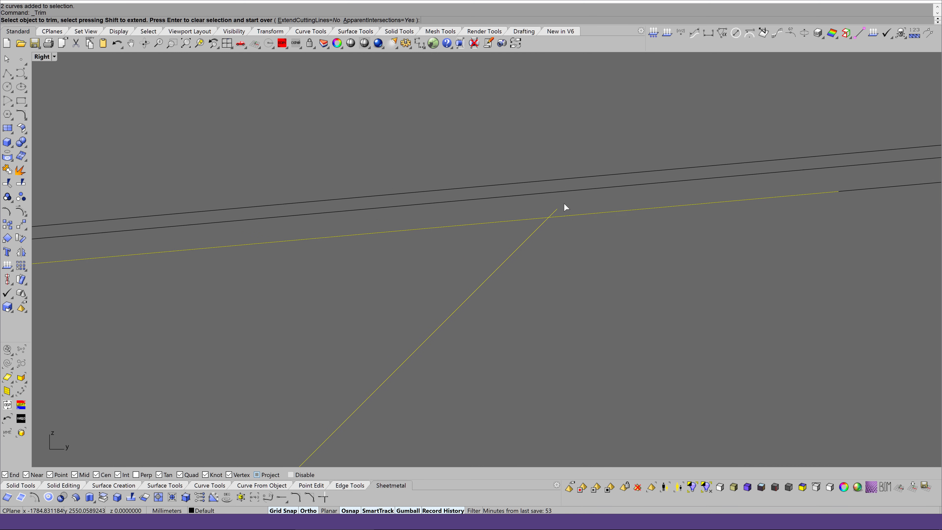
pyautogui.scroll(2, 560, 207)
pyautogui.click(554, 213)
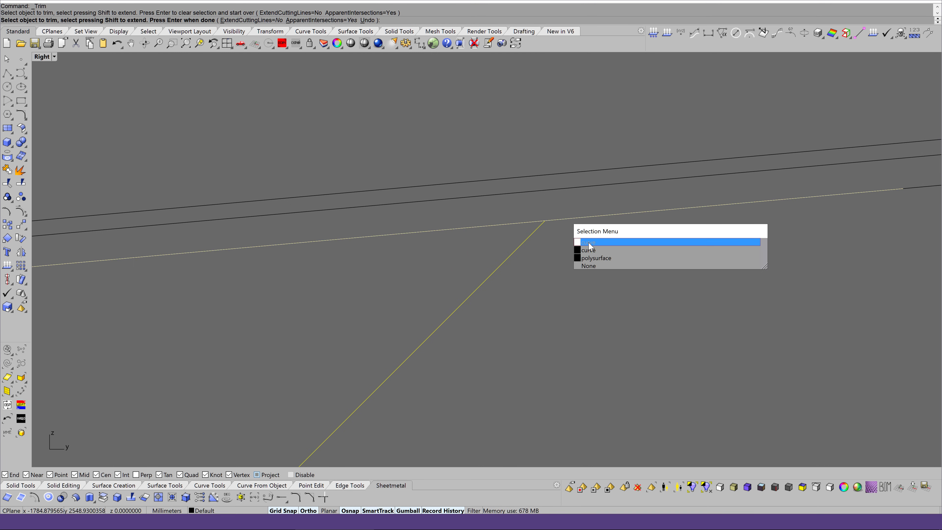
pyautogui.click(589, 244)
pyautogui.press('Return')
# Step: Fillet the bracket's bottom corner between the horizontal stub and the diagonal at radius 8
pyautogui.scroll(-1, 563, 185)
pyautogui.scroll(-2, 566, 182)
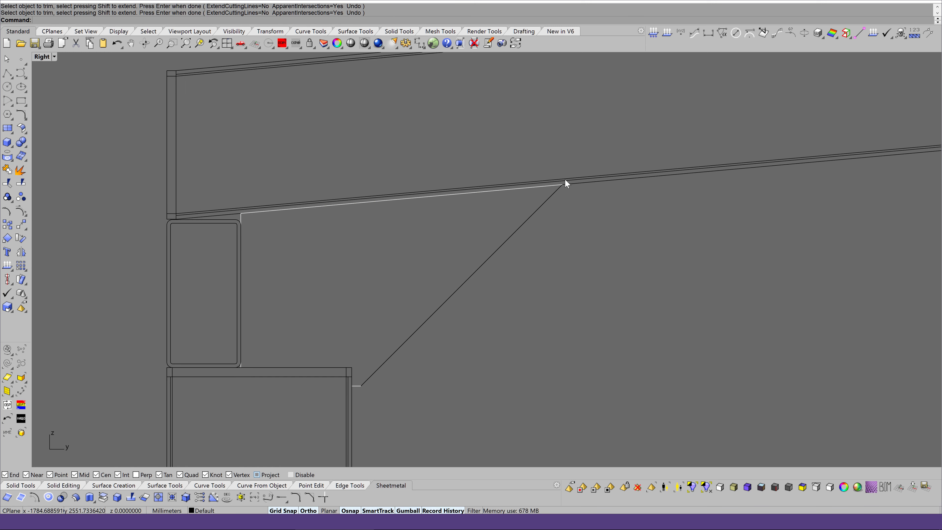
pyautogui.scroll(4, 357, 415)
pyautogui.click(296, 501)
pyautogui.scroll(2, 357, 358)
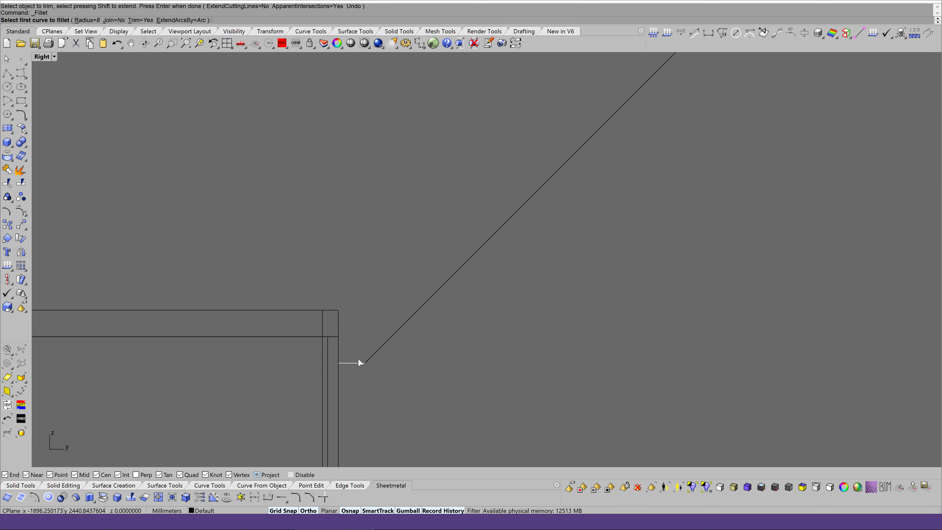
pyautogui.scroll(2, 358, 357)
pyautogui.click(357, 368)
pyautogui.click(394, 343)
# Step: Join the outline with the diagonal and match the remaining piece's properties to the white outline
pyautogui.scroll(-2, 425, 374)
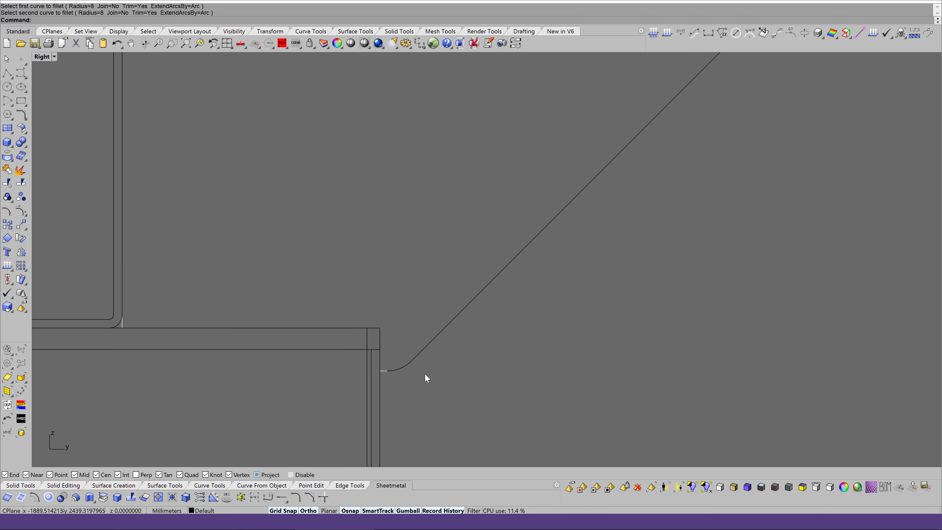
pyautogui.scroll(-1, 427, 374)
pyautogui.scroll(-2, 426, 374)
pyautogui.click(270, 171)
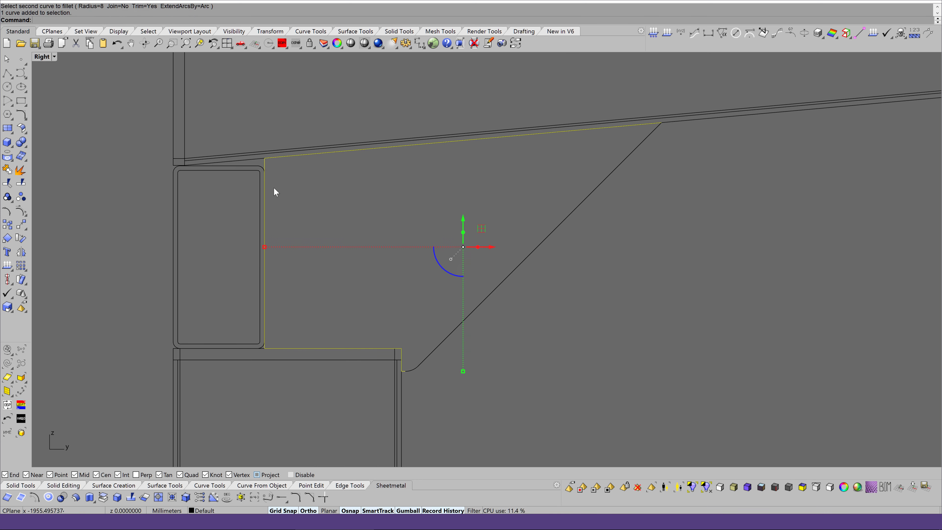
pyautogui.click(7, 173)
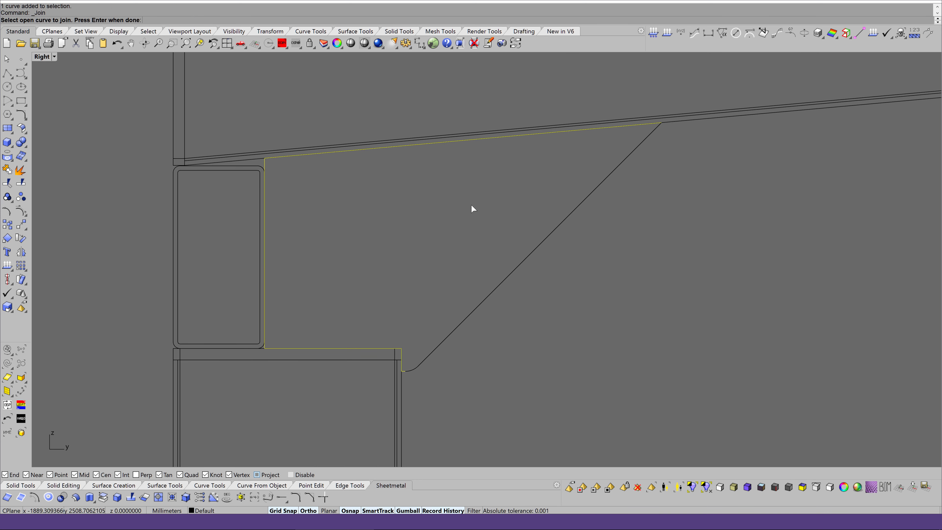
pyautogui.click(639, 147)
pyautogui.press('Return')
pyautogui.click(416, 369)
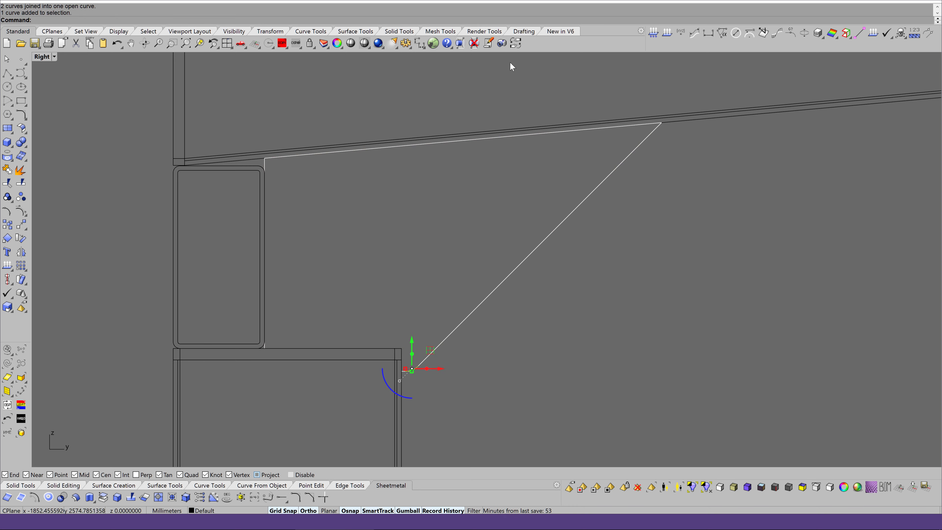
pyautogui.click(560, 225)
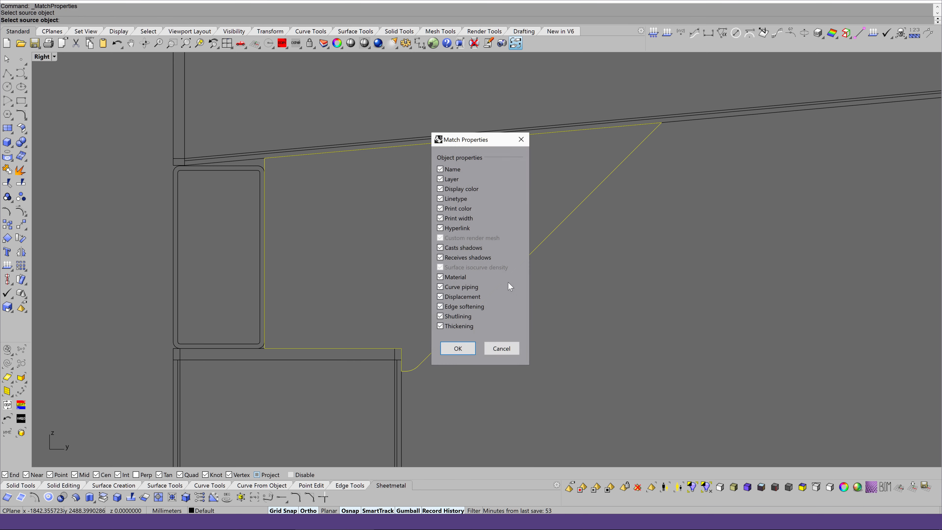
pyautogui.click(458, 348)
# Step: Window-select the triangular gusset outline curves and group them
pyautogui.moveTo(239, 110); pyautogui.dragTo(727, 392)
pyautogui.middleClick(630, 299)
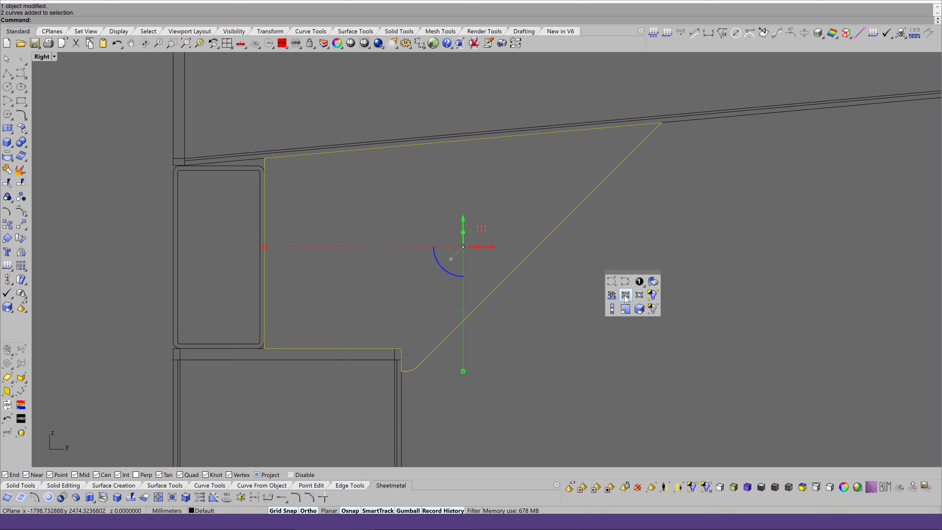
pyautogui.click(611, 296)
# Step: Maximize Perspective, select the gusset group and set its X, Y and Z to World
pyautogui.doubleClick(43, 57)
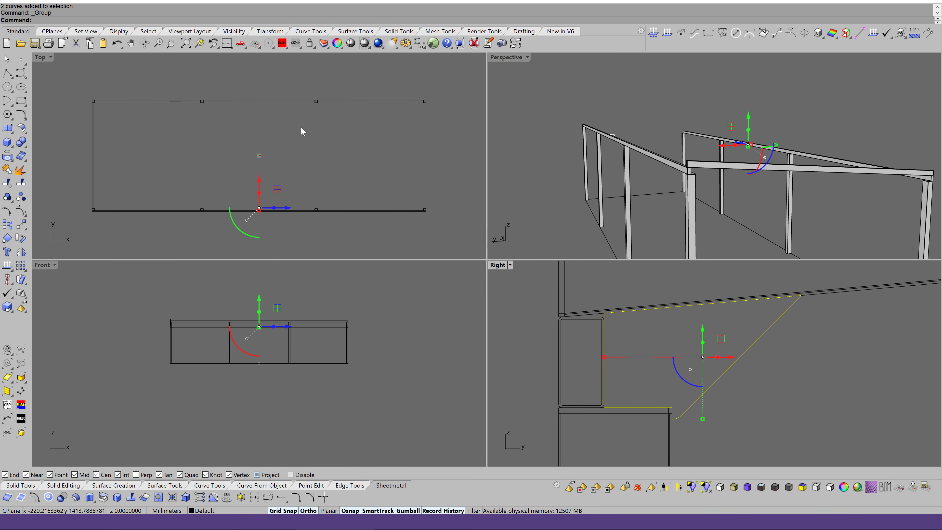
pyautogui.doubleClick(519, 59)
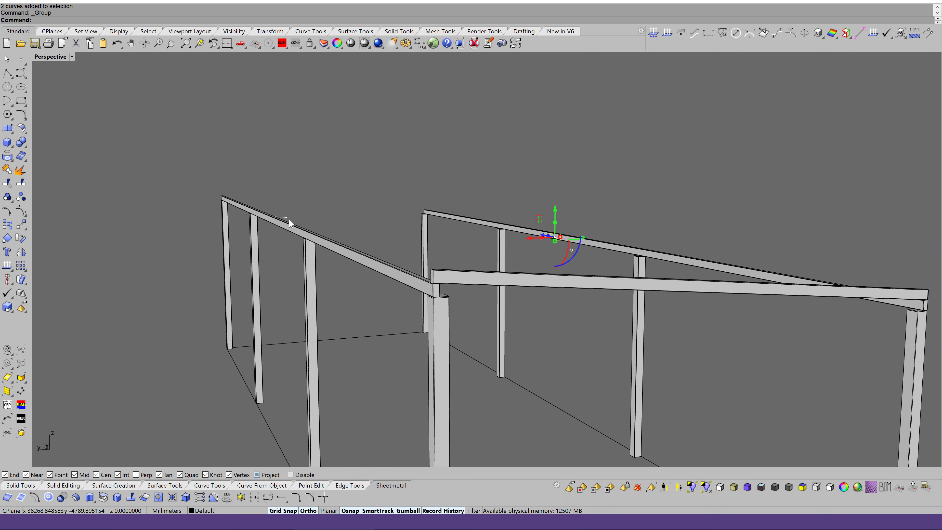
pyautogui.click(289, 220)
pyautogui.press('Left')
pyautogui.press('Left')
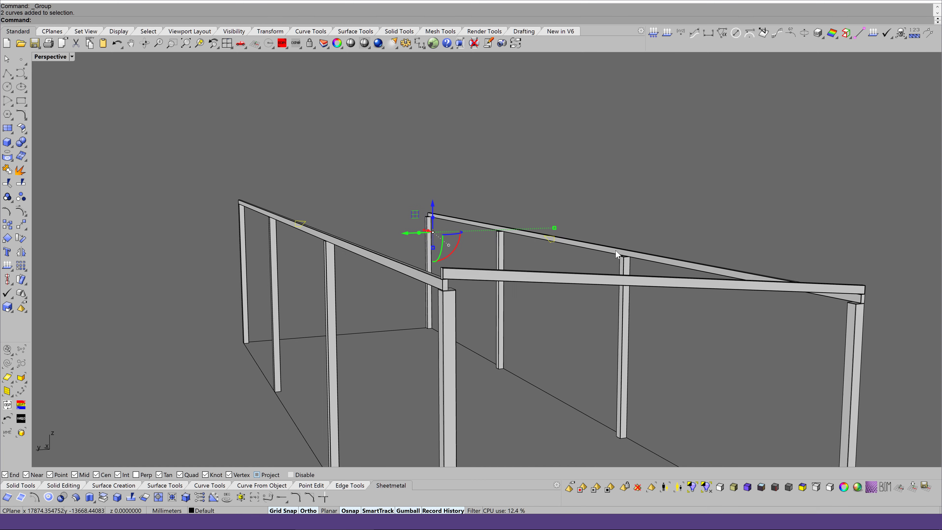
pyautogui.press('Left')
pyautogui.press('Left')
pyautogui.press('Left')
pyautogui.press('Left')
pyautogui.press('Left')
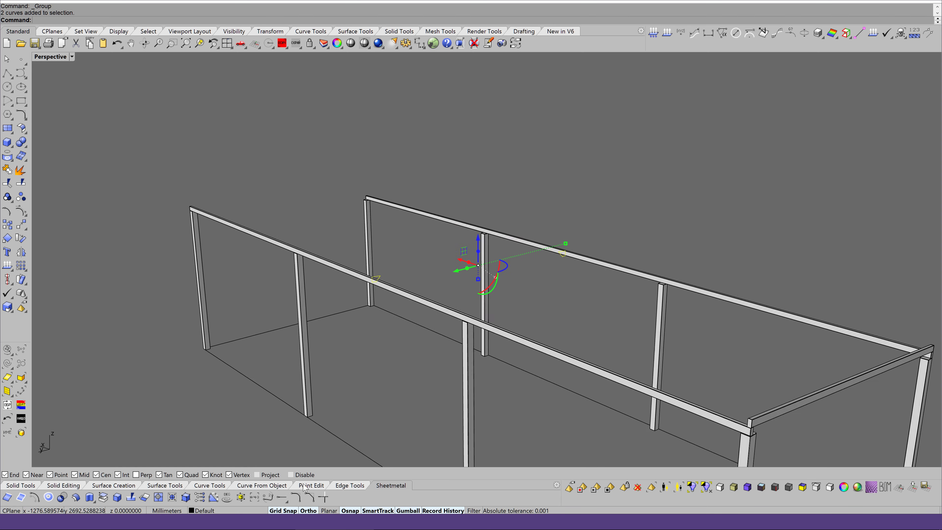
pyautogui.press('Left')
# Step: Orbit and zoom the Perspective view in on the corner post where the beam meets the rafter
pyautogui.press('Left')
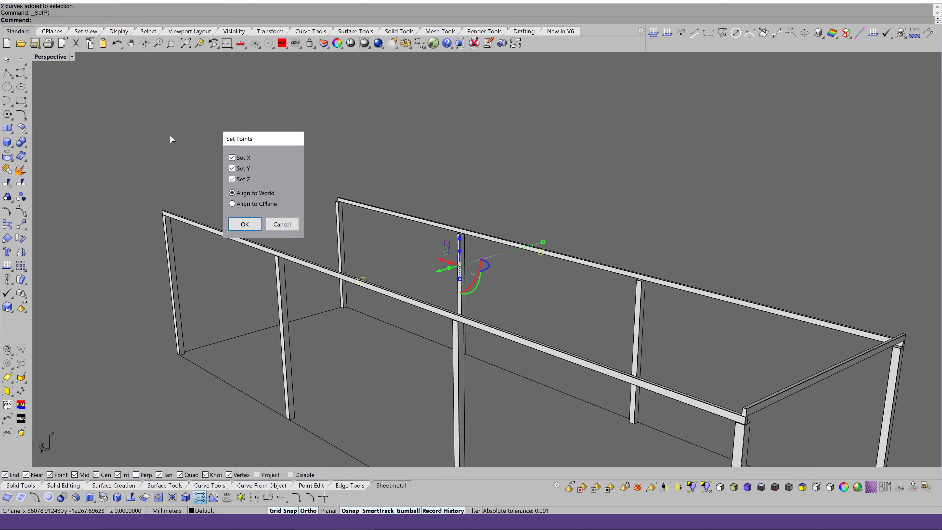
pyautogui.click(257, 222)
pyautogui.press('Left')
pyautogui.press('Left')
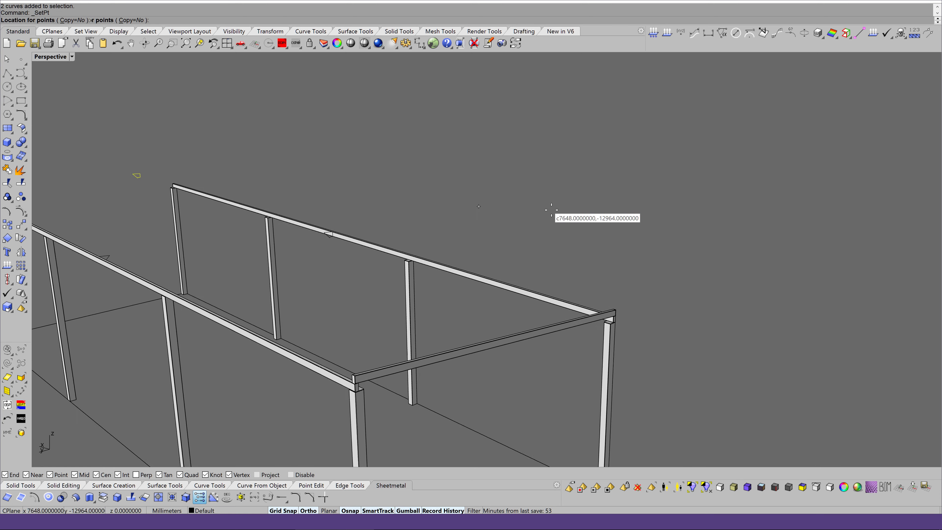
pyautogui.press('Left')
pyautogui.press('Left')
pyautogui.press('Left')
pyautogui.press('pageup')
pyautogui.press('pageup')
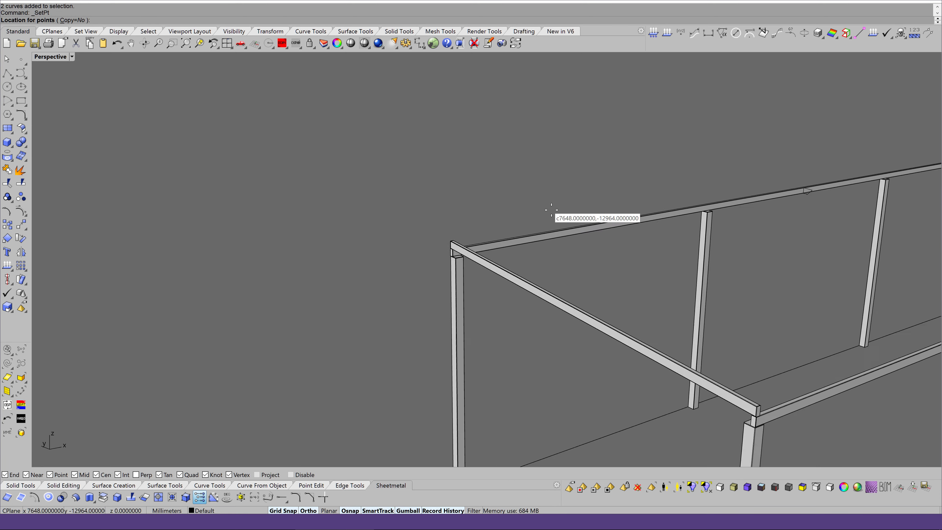
pyautogui.press('pageup')
pyautogui.press('pageup')
pyautogui.press('pageup')
pyautogui.press('pageup')
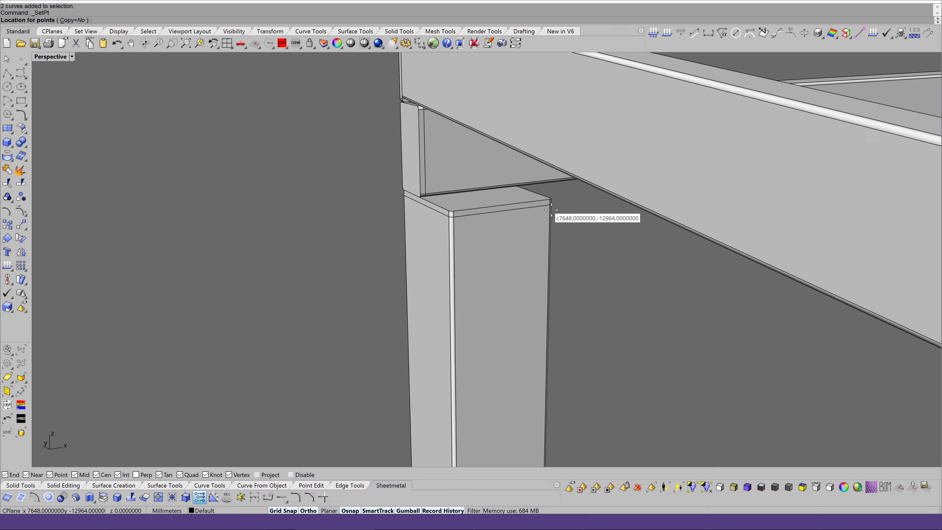
pyautogui.press('pageup')
pyautogui.press('pagedown')
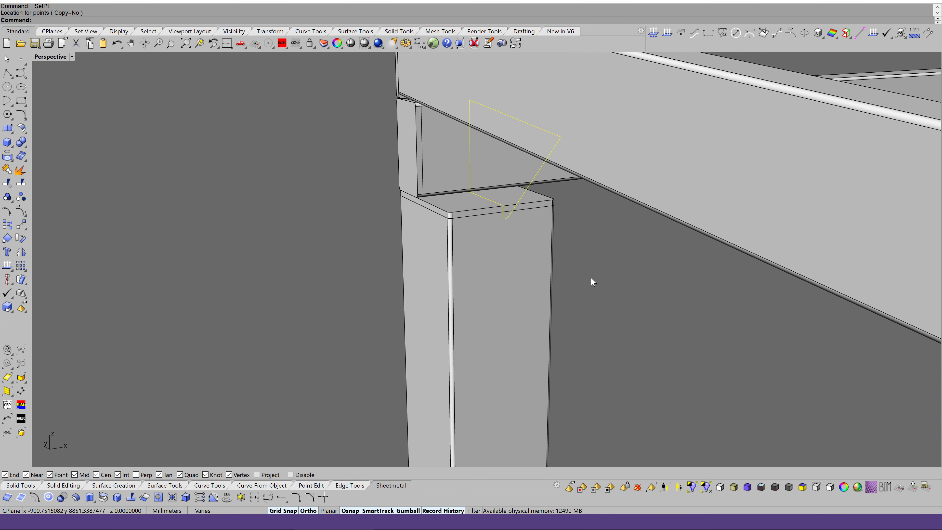
pyautogui.press('Up')
pyautogui.press('Down')
pyautogui.press('pageup')
pyautogui.press('pageup')
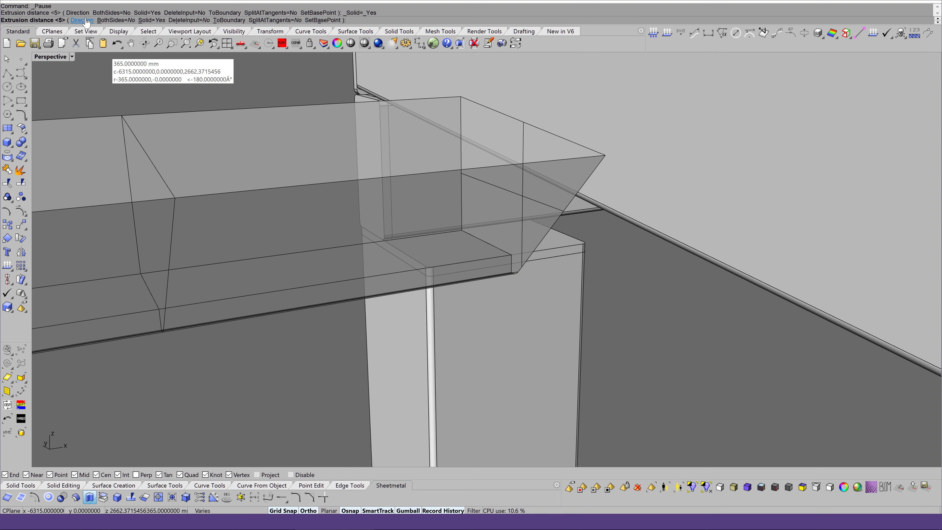
# Step: Trial-extrude the gusset outline symmetrically to both sides, then undo it
pyautogui.click(110, 21)
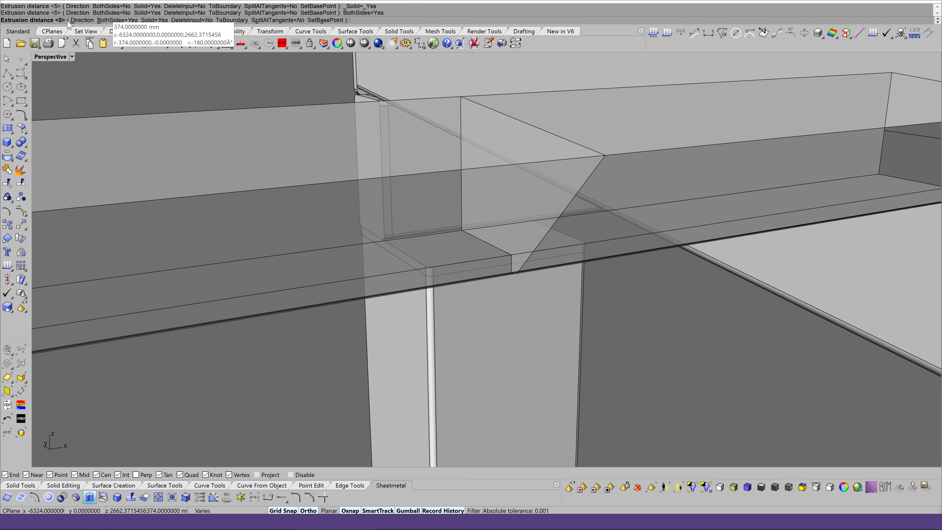
pyautogui.write('2.5')
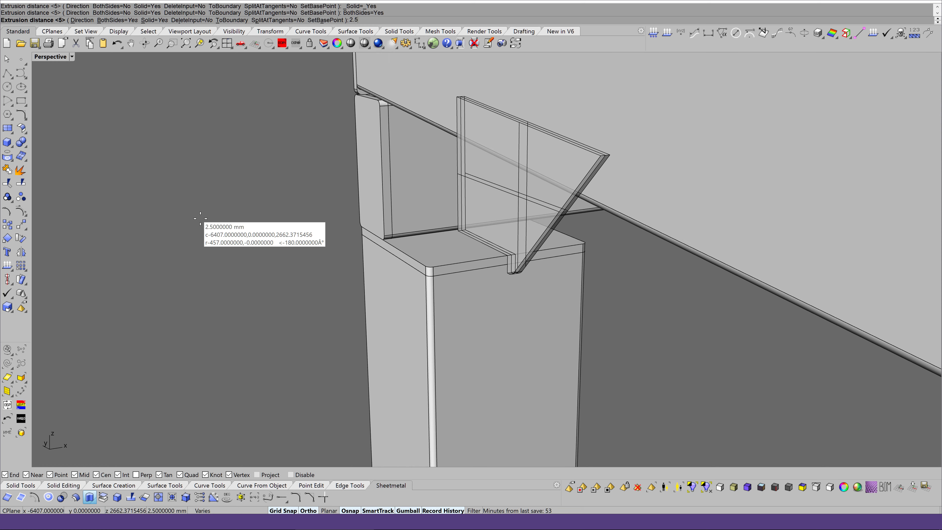
pyautogui.press('Return')
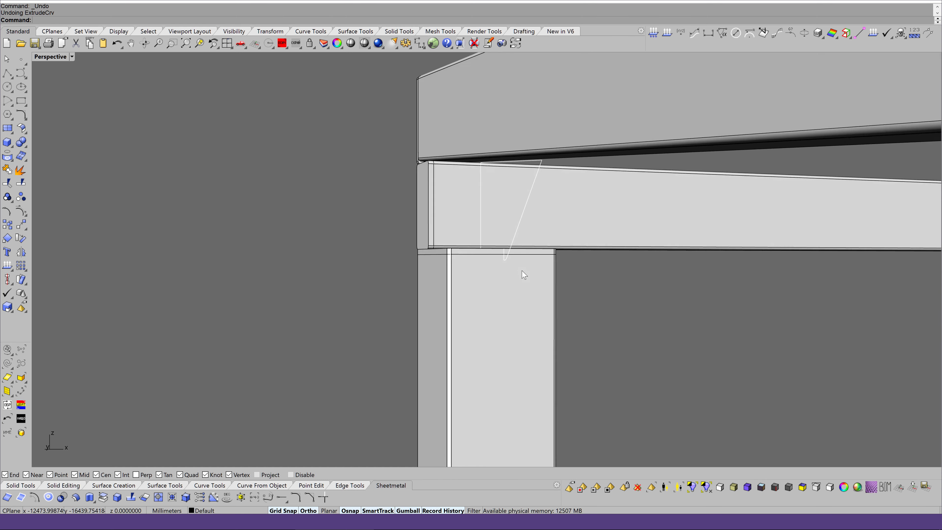
pyautogui.click(519, 237)
# Step: Reselect the Group04 gusset curves and extrude them to one side only, 5 mm thick
pyautogui.click(546, 263)
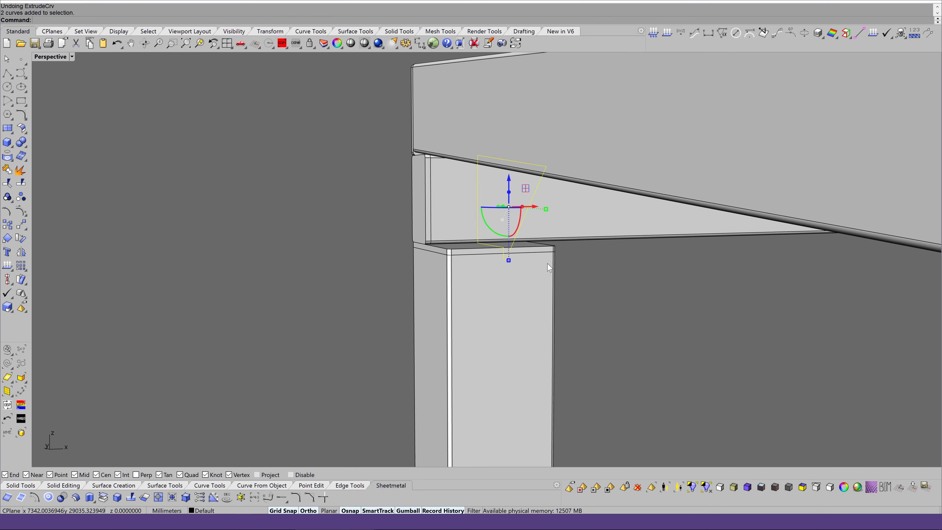
pyautogui.moveTo(547, 264); pyautogui.dragTo(648, 299, button='right')
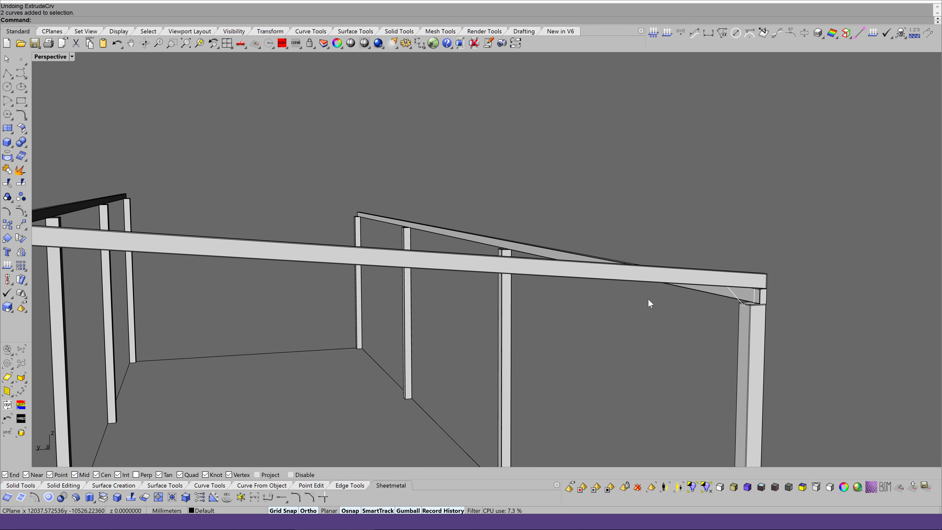
pyautogui.click(731, 294)
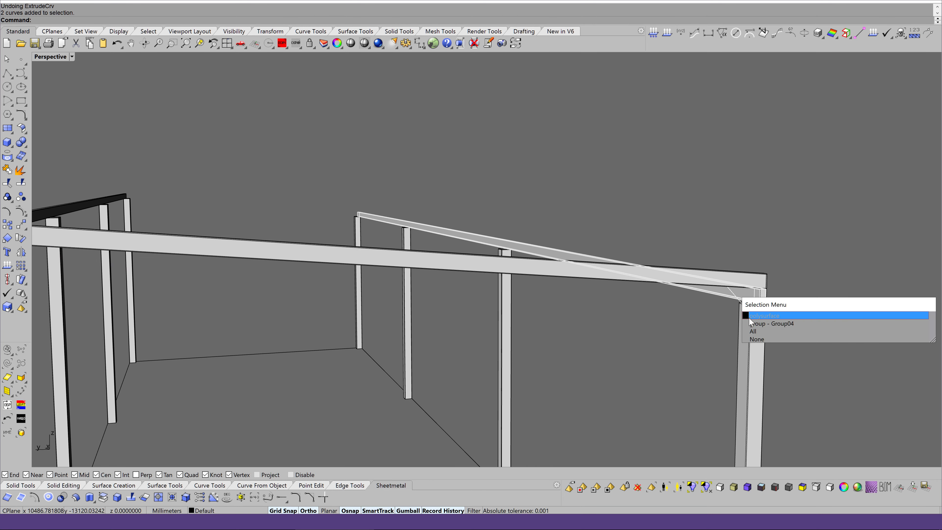
pyautogui.click(754, 326)
pyautogui.scroll(5, 464, 293)
pyautogui.scroll(3, 465, 289)
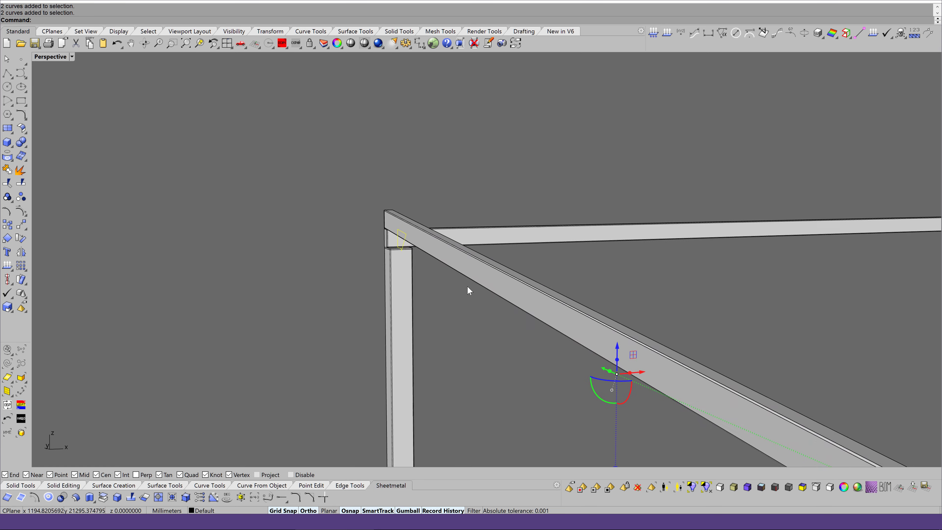
pyautogui.scroll(3, 467, 286)
pyautogui.click(7, 156)
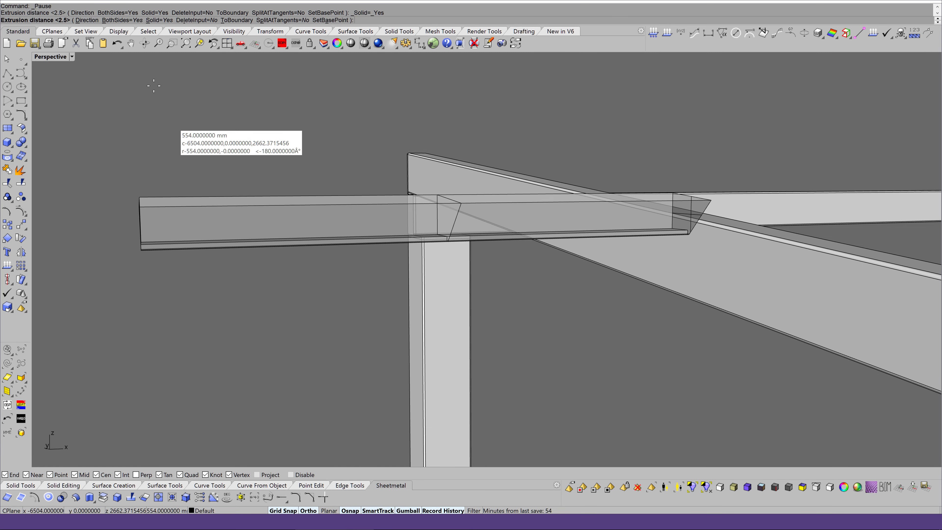
pyautogui.click(117, 20)
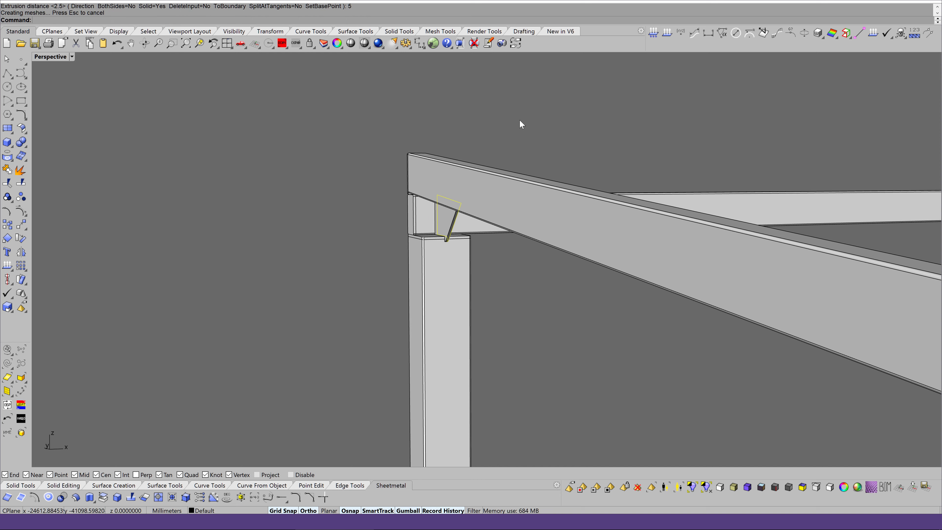
pyautogui.scroll(3, 474, 239)
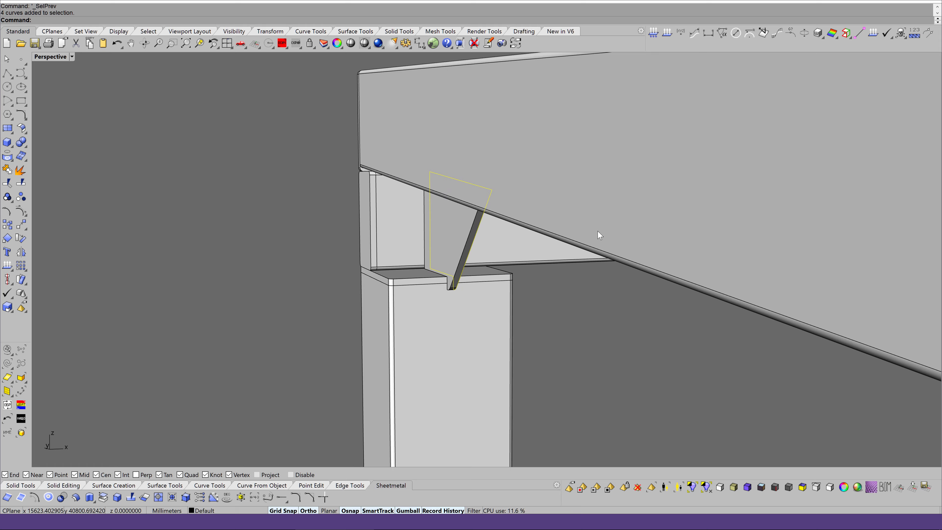
# Step: Orbit to the column side, drag the gusset up into the rafter corner, and select the end rafter
pyautogui.press('Up')
pyautogui.press('Up')
pyautogui.press('Up')
pyautogui.press('Up')
pyautogui.press('Up')
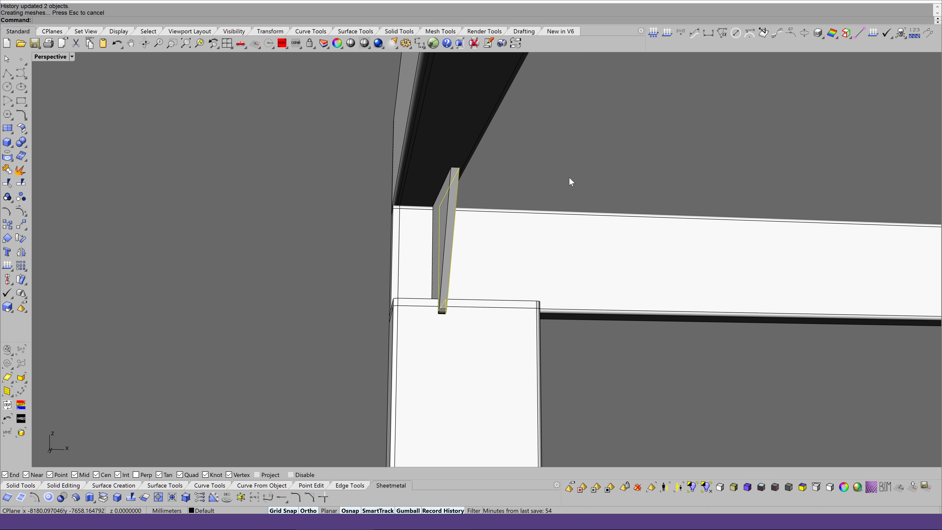
pyautogui.press('Left')
pyautogui.press('Left')
pyautogui.press('Left')
pyautogui.press('Left')
pyautogui.press('Left')
pyautogui.press('Left')
pyautogui.press('Left')
pyautogui.press('Left')
pyautogui.press('Left')
pyautogui.press('Left')
pyautogui.press('Left')
pyautogui.press('Left')
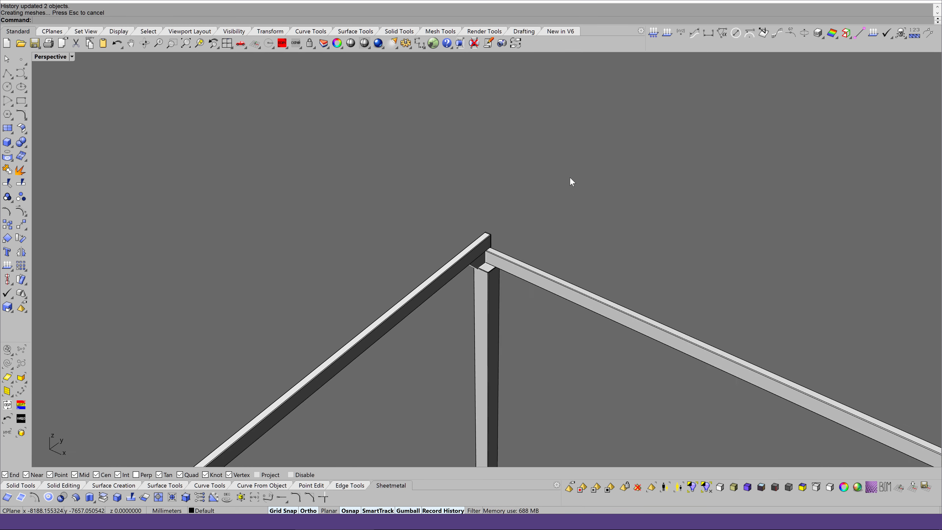
pyautogui.press('Left')
pyautogui.press('Left')
pyautogui.press('Left')
pyautogui.press('Left')
pyautogui.press('Left')
pyautogui.press('Left')
pyautogui.press('Left')
pyautogui.press('Left')
pyautogui.press('Left')
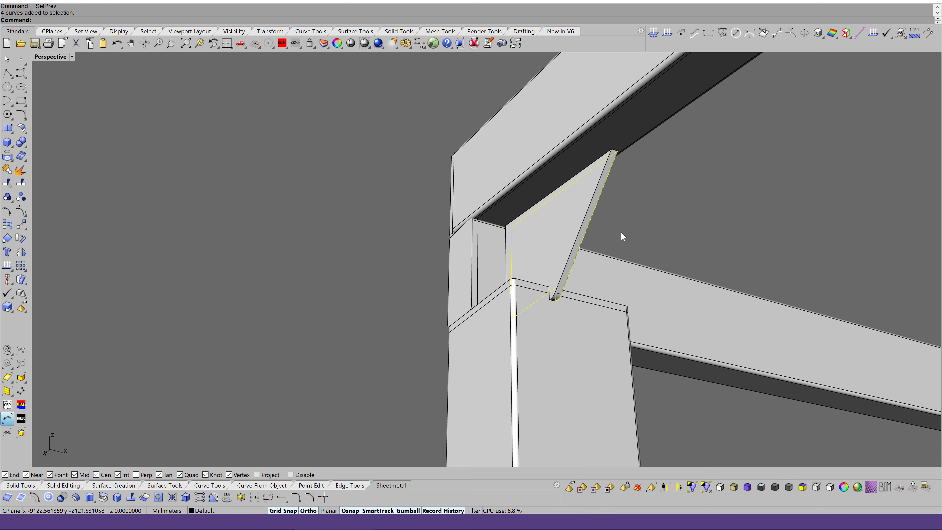
pyautogui.moveTo(586, 230)
pyautogui.mouseDown()
pyautogui.moveTo(567, 224)
pyautogui.moveTo(585, 247)
pyautogui.mouseUp()
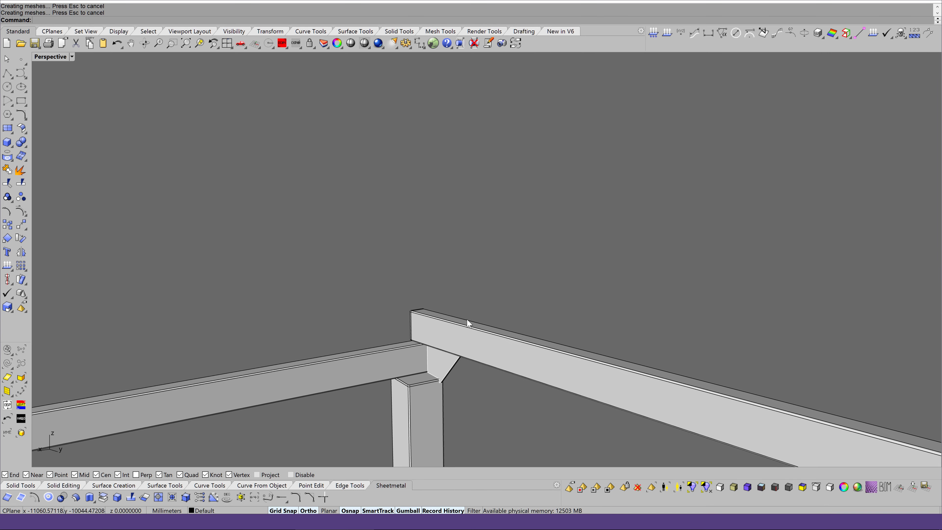
pyautogui.moveTo(362, 316); pyautogui.dragTo(362, 318)
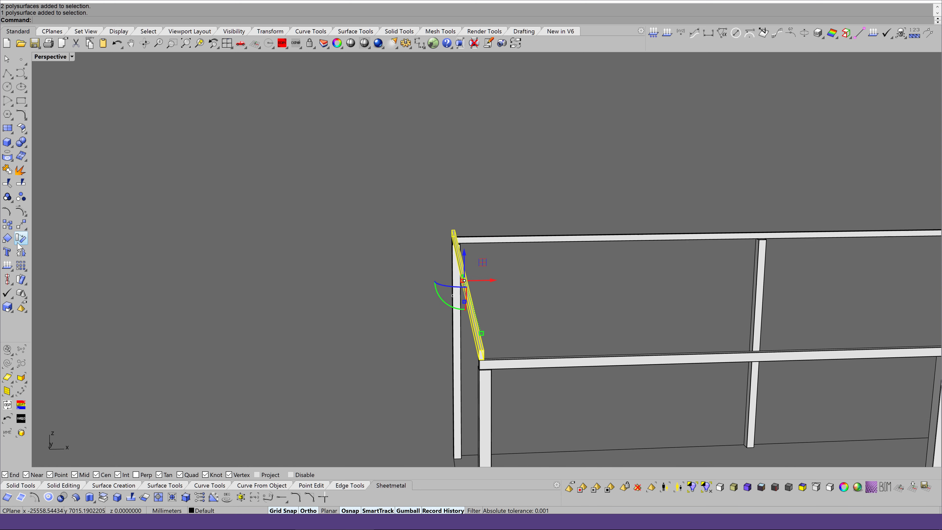
# Step: Copy the end rafter from its end midpoint to the midpoint over the middle post
pyautogui.click(8, 224)
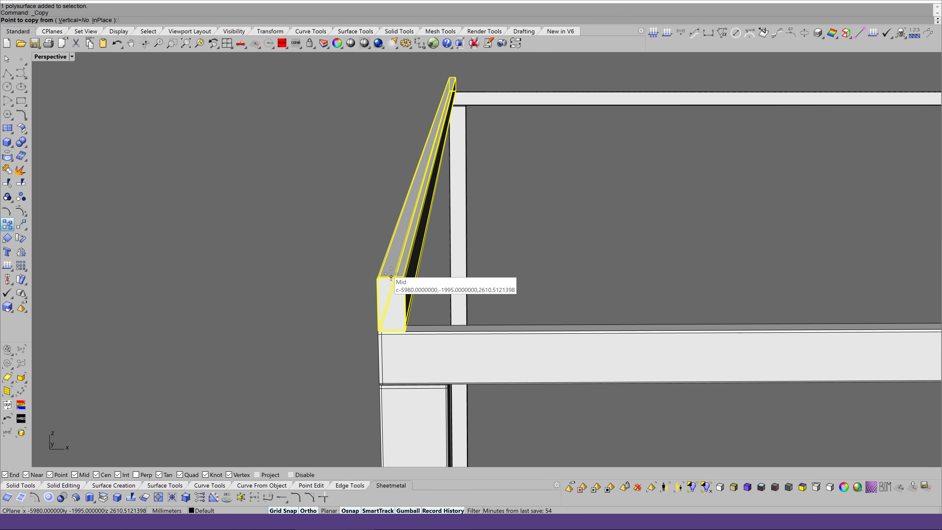
pyautogui.click(389, 278)
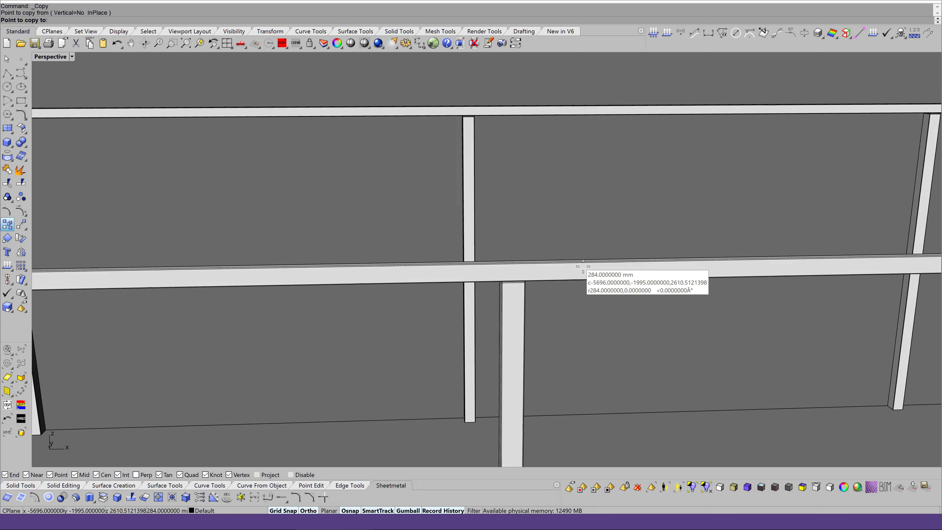
pyautogui.scroll(2, 583, 266)
pyautogui.scroll(2, 519, 286)
pyautogui.scroll(2, 519, 287)
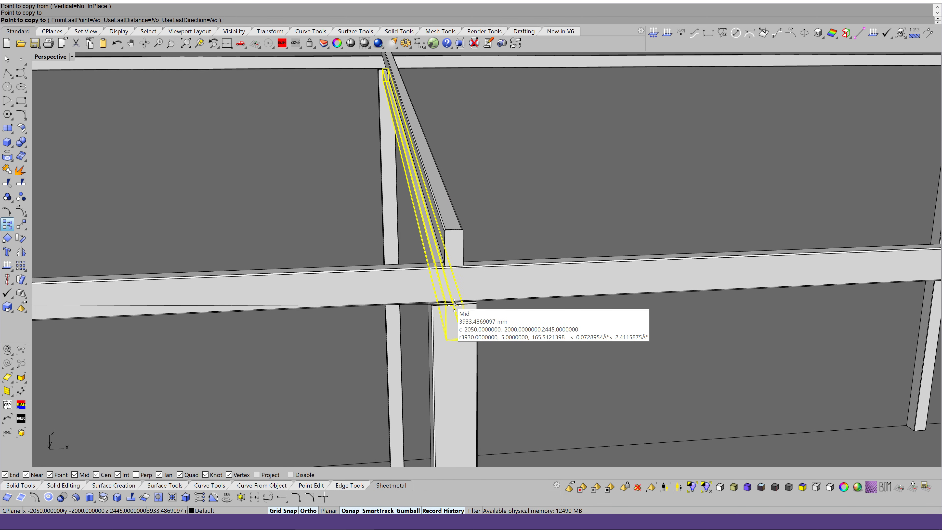
pyautogui.click(455, 305)
pyautogui.press('Return')
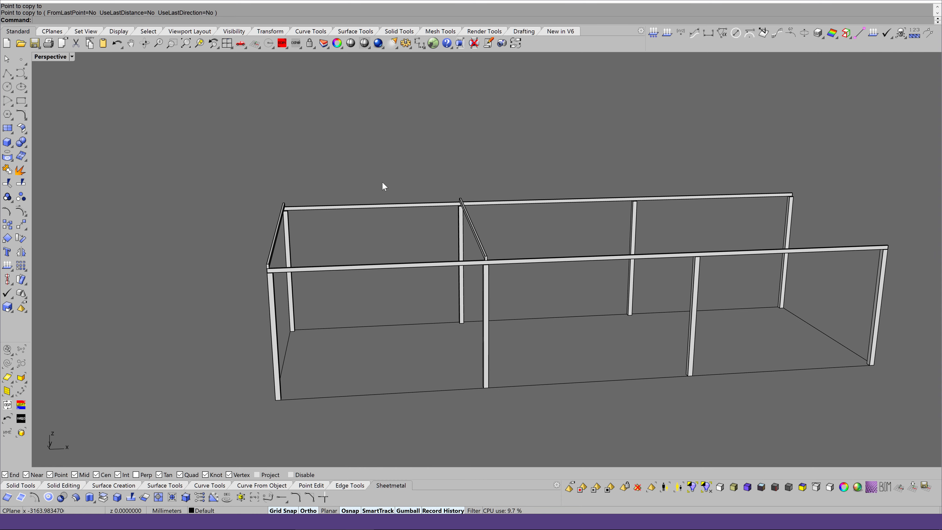
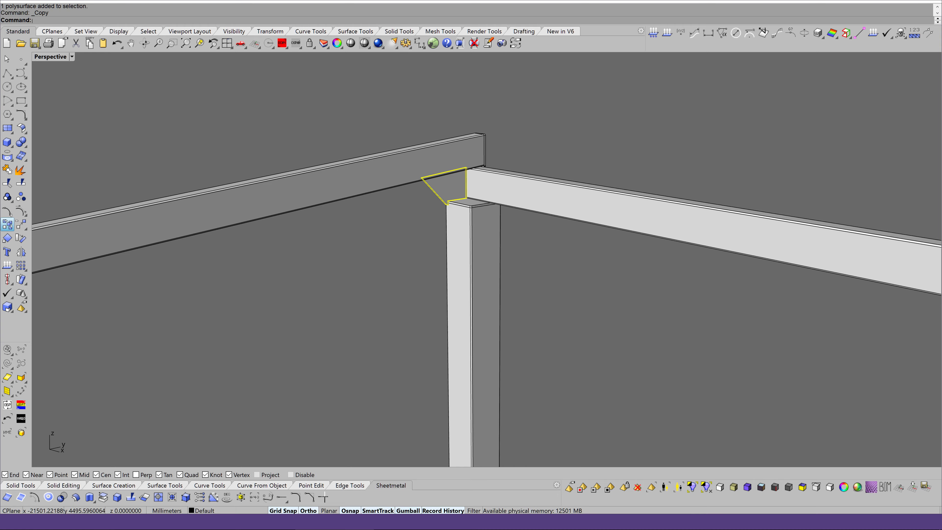
# Step: Copy the triangular gusset plate to the next post-beam joint, then restore shaded display
pyautogui.hotkey('ctrl', 'alt', 'w')
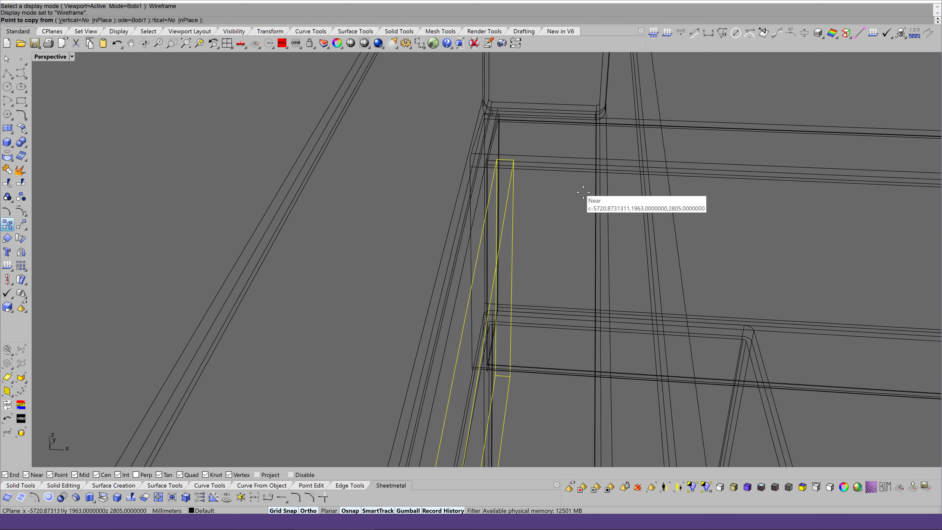
pyautogui.scroll(-5, 517, 144)
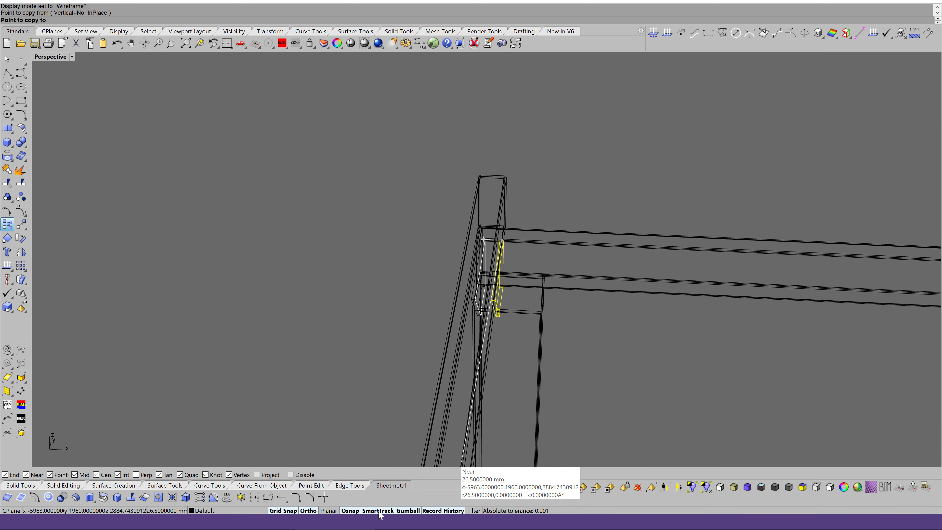
pyautogui.scroll(-2, 377, 263)
pyautogui.scroll(-3, 376, 265)
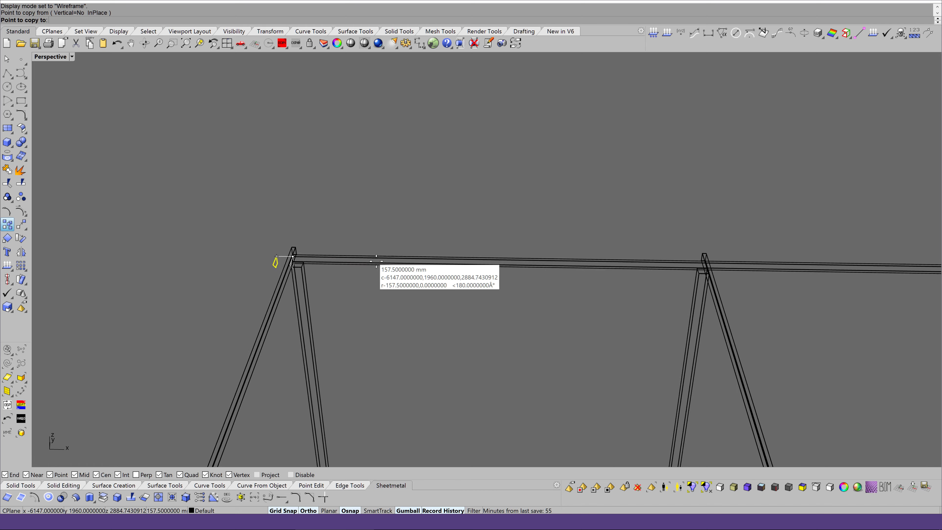
pyautogui.scroll(-2, 408, 260)
pyautogui.scroll(3, 536, 245)
pyautogui.scroll(3, 543, 243)
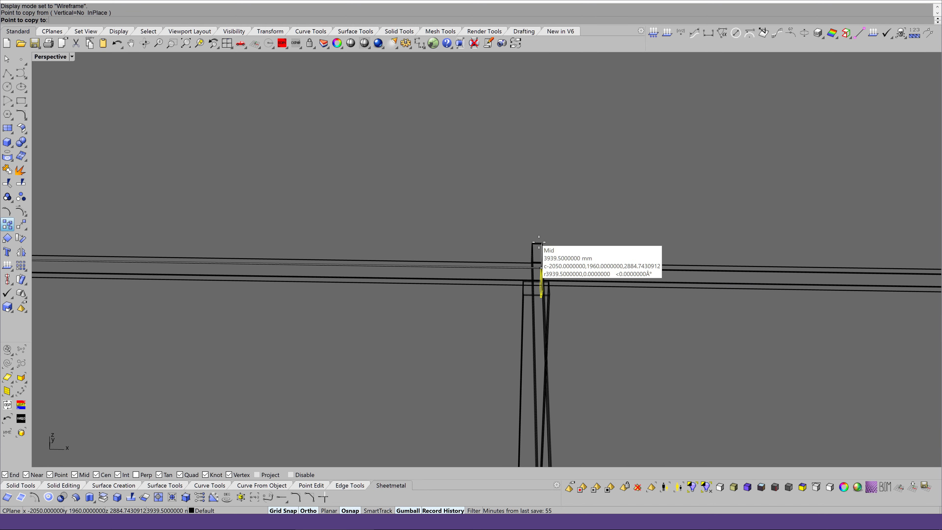
pyautogui.press('Return')
pyautogui.hotkey('ctrl', 'alt', 's')
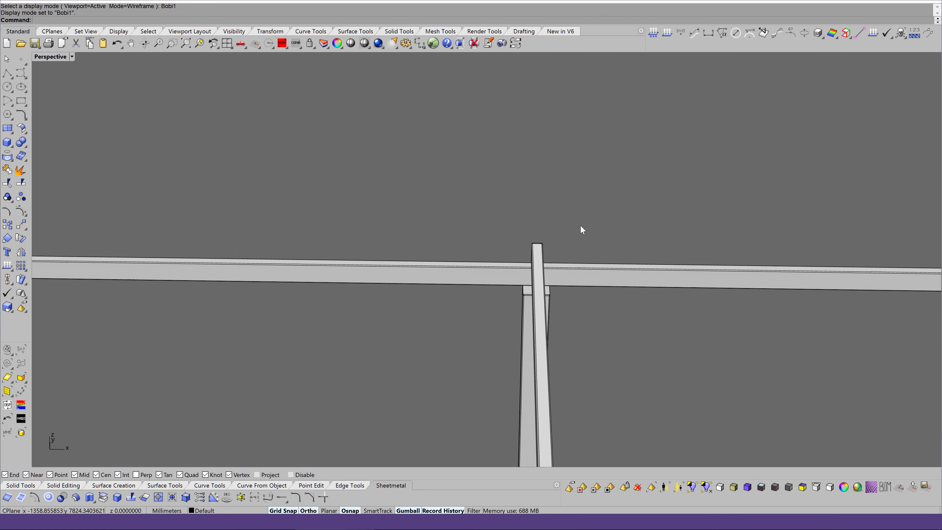
# Step: Zoom to fit the selected gusset pieces in the view
pyautogui.scroll(2, 581, 227)
pyautogui.scroll(2, 581, 230)
pyautogui.scroll(2, 580, 230)
pyautogui.scroll(2, 581, 230)
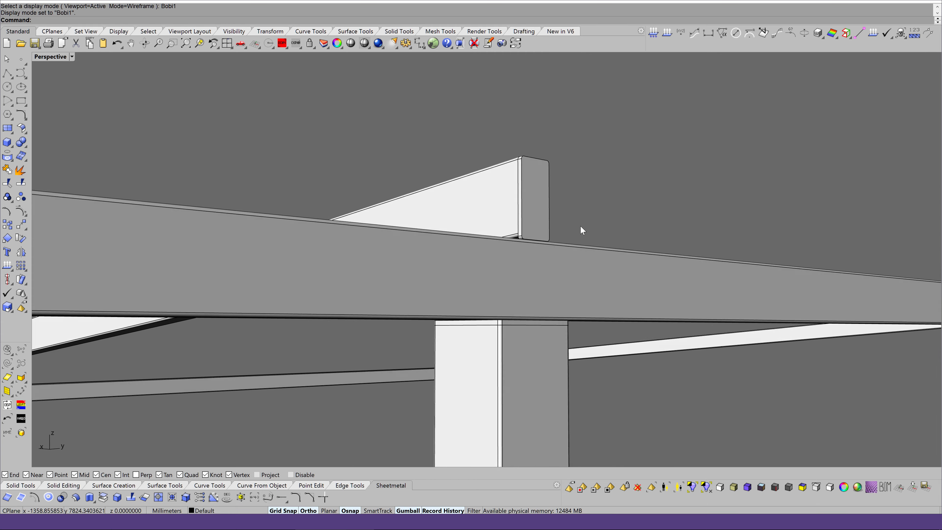
pyautogui.scroll(2, 581, 230)
pyautogui.scroll(-3, 579, 225)
pyautogui.scroll(-2, 580, 226)
pyautogui.scroll(-1, 580, 225)
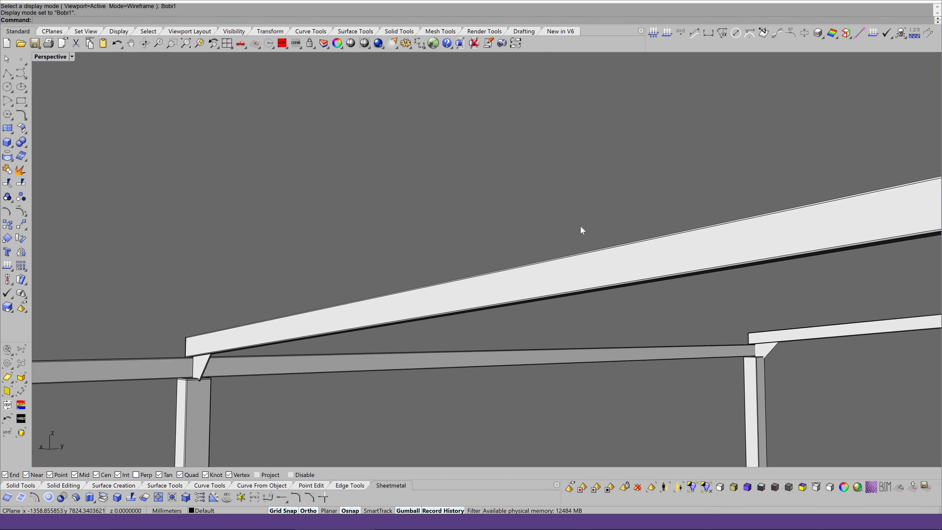
pyautogui.hotkey('ctrl', 'shift', 'e')
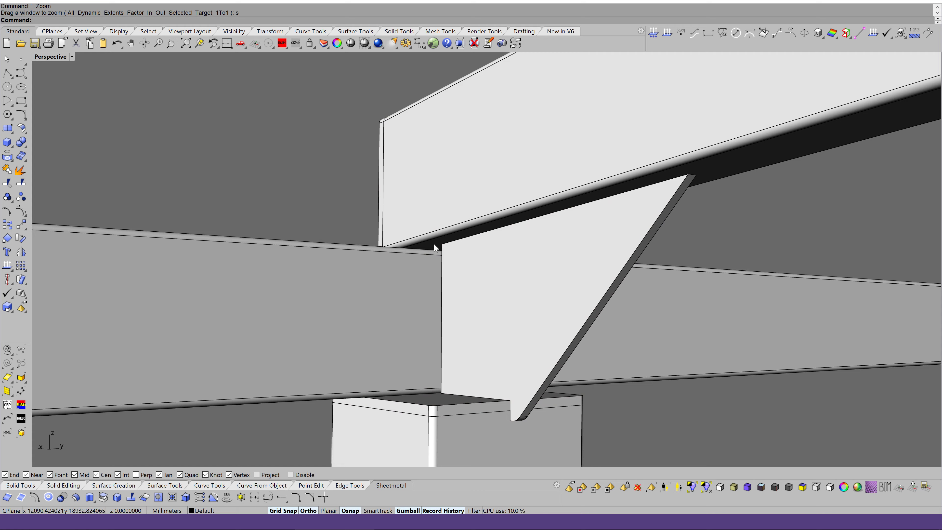
pyautogui.scroll(-2, 576, 285)
pyautogui.scroll(-2, 576, 286)
pyautogui.scroll(-2, 576, 285)
pyautogui.scroll(-2, 576, 285)
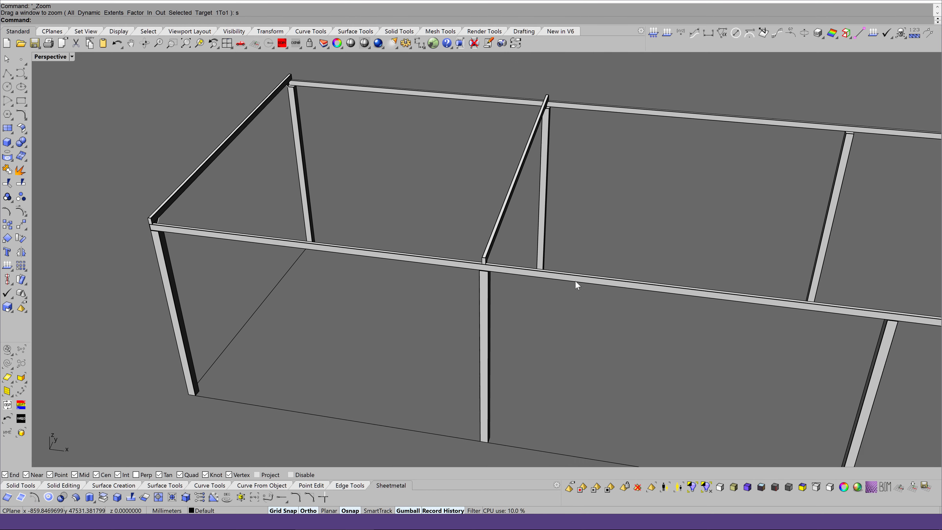
pyautogui.scroll(-3, 576, 285)
pyautogui.scroll(-2, 576, 285)
# Step: Delete the far-end posts, leaving a two-bay frame of four posts
pyautogui.moveTo(504, 201); pyautogui.dragTo(789, 417)
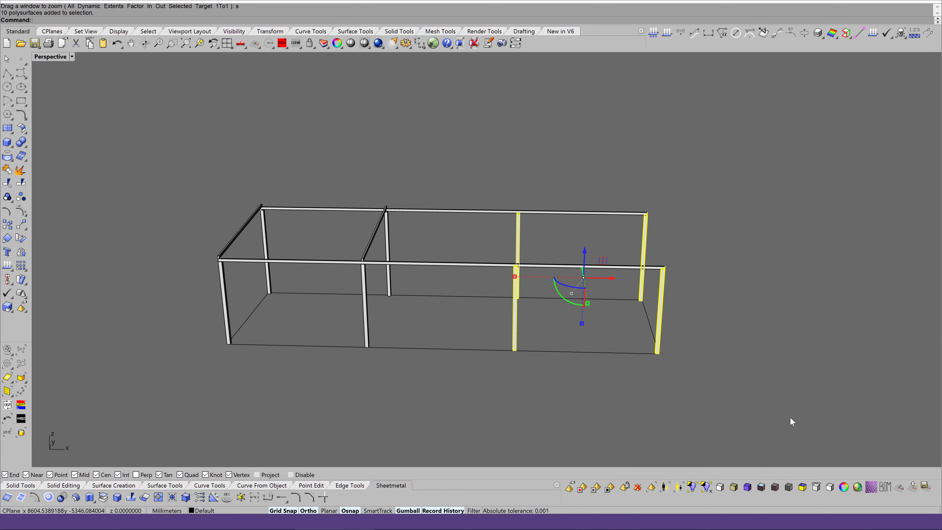
pyautogui.press('Delete')
pyautogui.press('Left')
pyautogui.press('Left')
pyautogui.press('Left')
pyautogui.press('Left')
pyautogui.press('Left')
pyautogui.press('Left')
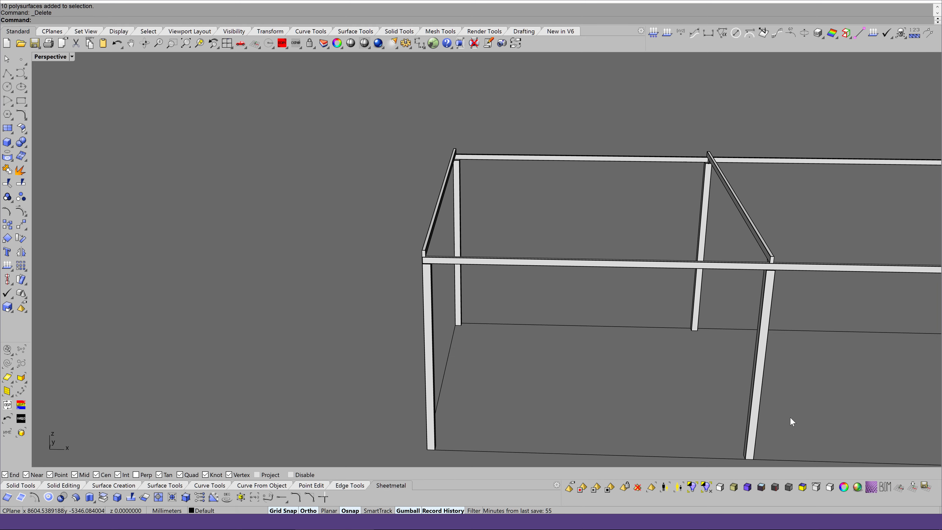
pyautogui.press('Left')
pyautogui.press('Left')
pyautogui.press('Left')
pyautogui.press('Left')
pyautogui.press('Left')
pyautogui.press('Left')
pyautogui.press('Left')
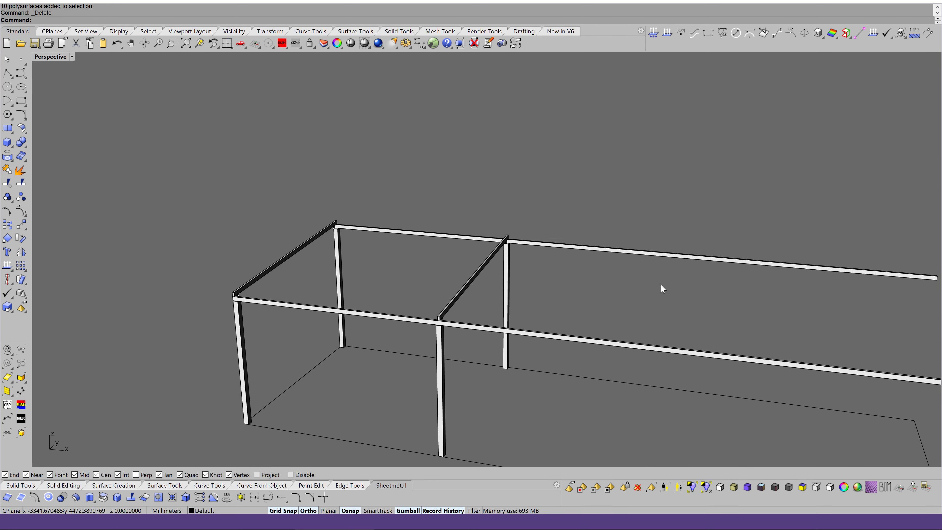
pyautogui.press('Left')
pyautogui.press('Left')
pyautogui.press('Left')
pyautogui.press('Left')
pyautogui.press('Left')
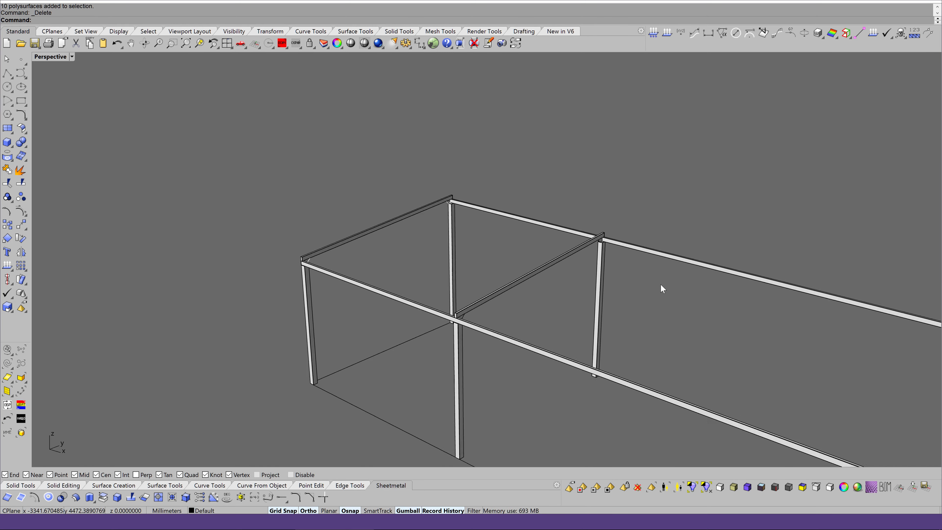
pyautogui.press('Left')
pyautogui.press('Left')
pyautogui.press('Up')
pyautogui.press('Up')
pyautogui.press('Up')
pyautogui.press('Up')
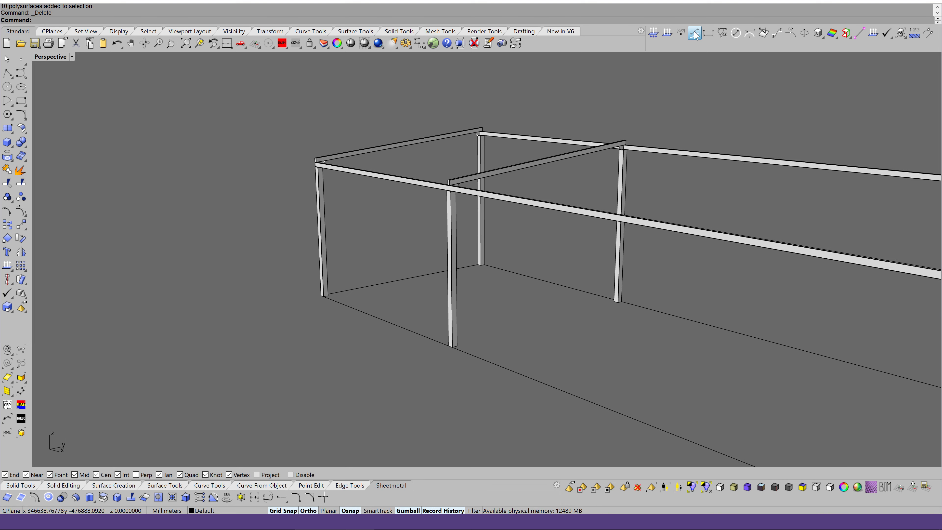
# Step: Measure a top beam with Length, reporting about 4006 mm
pyautogui.click(694, 35)
pyautogui.scroll(3, 554, 217)
pyautogui.scroll(5, 554, 217)
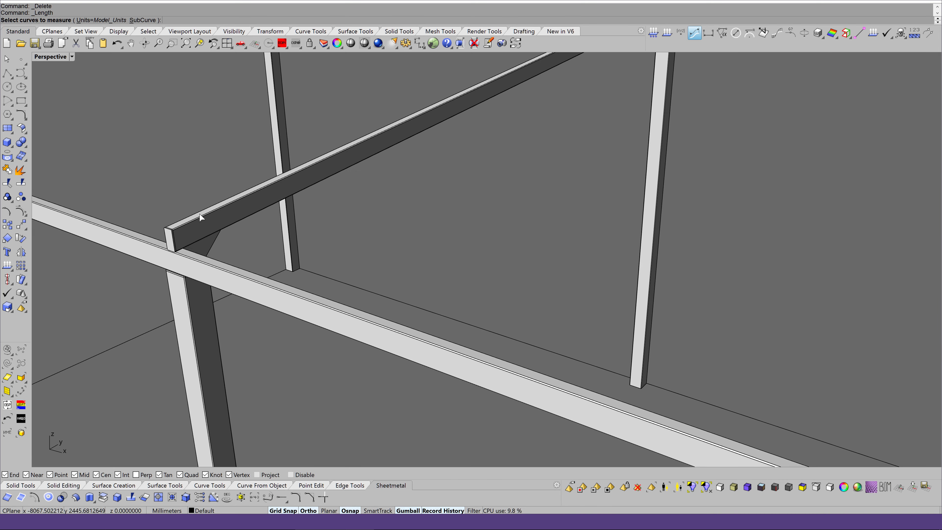
pyautogui.scroll(-3, 537, 238)
pyautogui.scroll(-3, 536, 238)
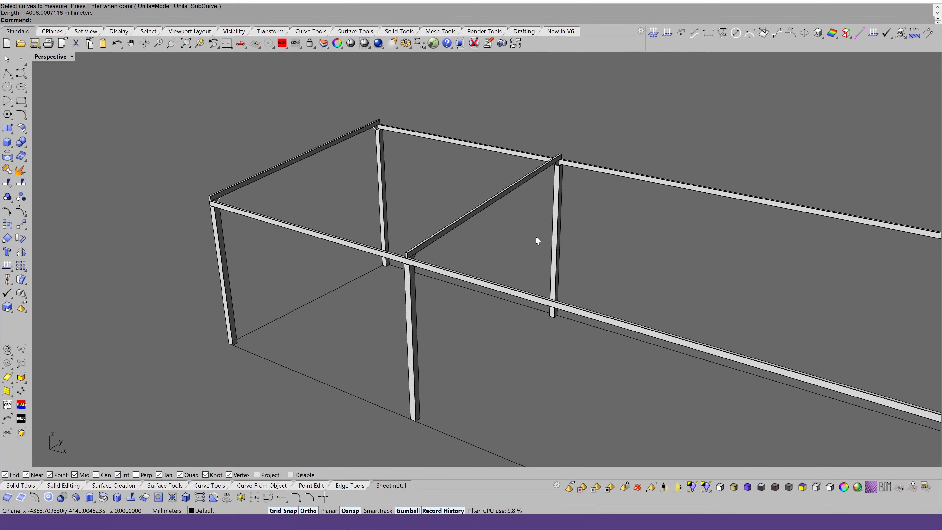
pyautogui.scroll(-2, 536, 238)
pyautogui.scroll(-1, 536, 238)
pyautogui.press('Left')
pyautogui.press('Left')
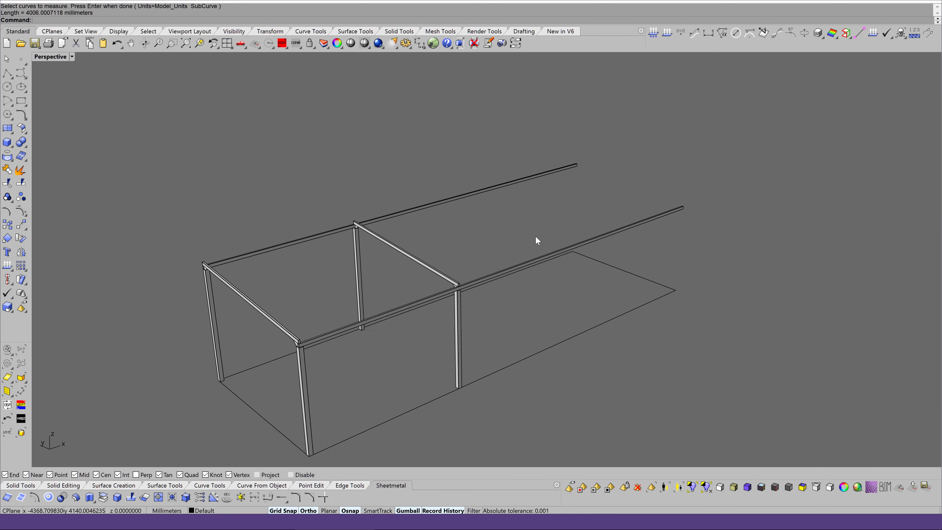
pyautogui.press('Left')
pyautogui.press('Left')
pyautogui.scroll(2, 535, 236)
pyautogui.scroll(-1, 535, 235)
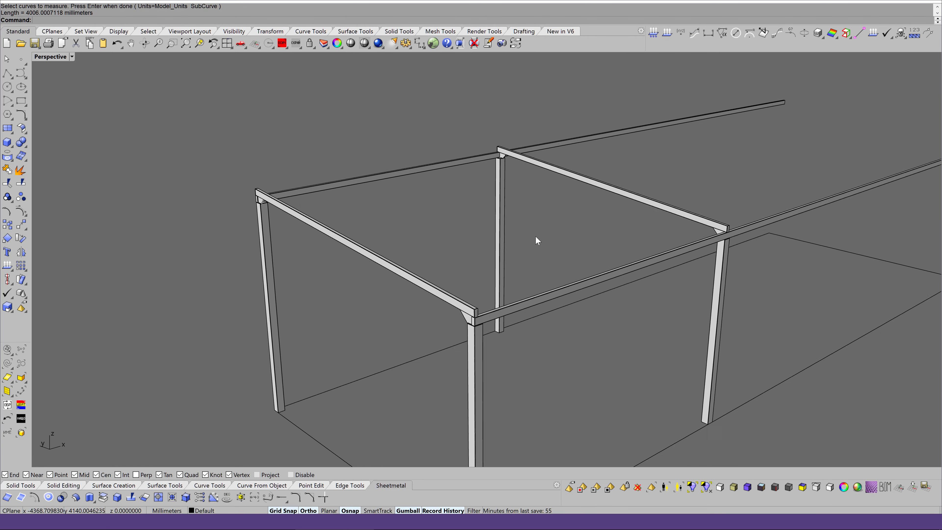
pyautogui.scroll(-2, 535, 235)
pyautogui.scroll(2, 535, 235)
# Step: Orbit and tilt the view to inspect the two-bay frame
pyautogui.press('Right')
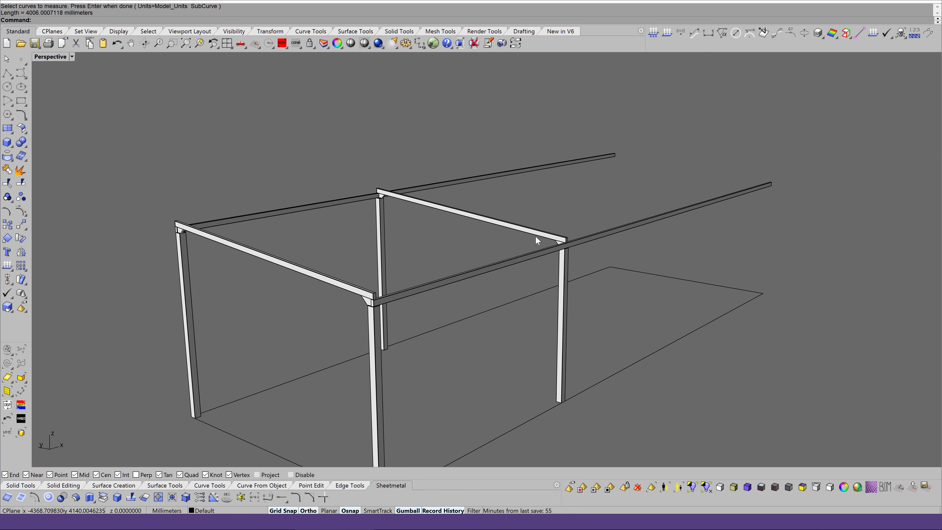
pyautogui.press('Right')
pyautogui.press('Left')
pyautogui.press('Left')
pyautogui.press('Left')
pyautogui.scroll(1, 536, 236)
pyautogui.scroll(-2, 535, 236)
pyautogui.press('Left')
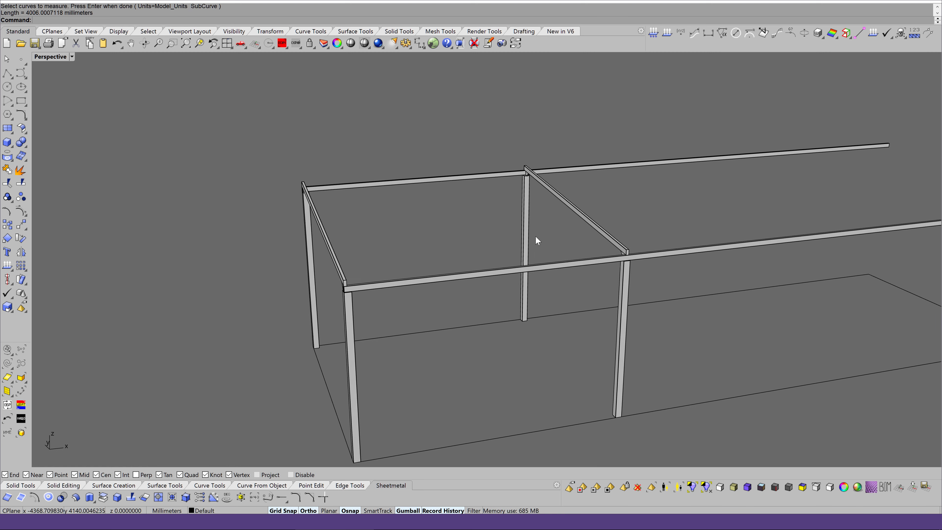
pyautogui.scroll(-1, 535, 235)
pyautogui.press('Down')
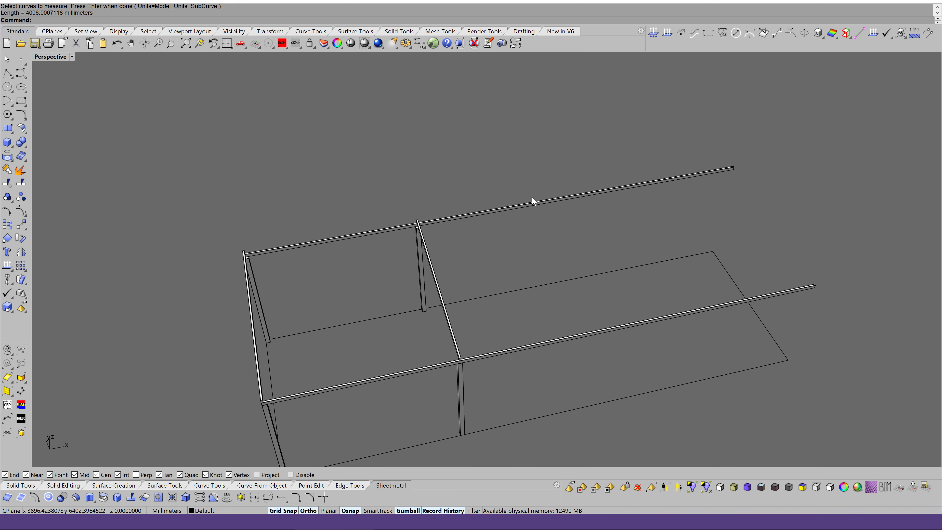
pyautogui.press('Down')
pyautogui.scroll(1, 532, 200)
pyautogui.press('Up')
pyautogui.press('Up')
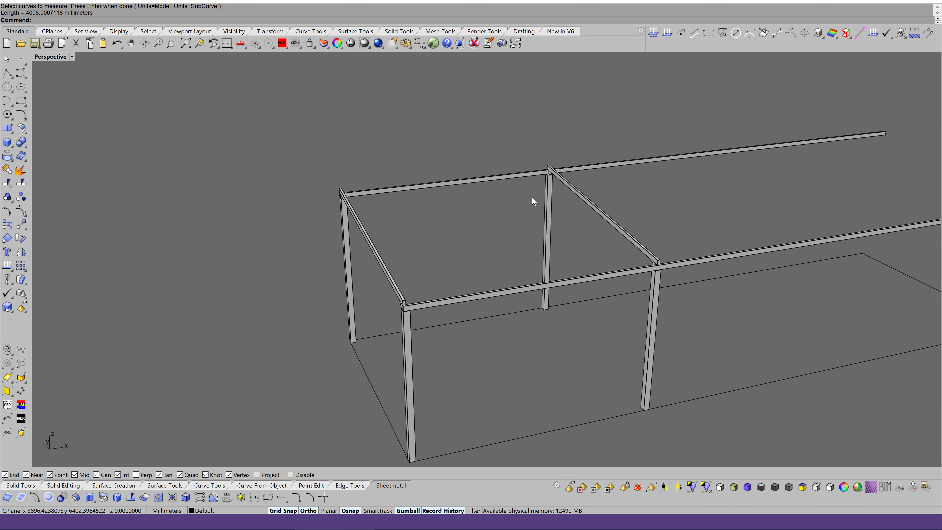
pyautogui.press('Up')
pyautogui.press('Up')
pyautogui.scroll(2, 531, 196)
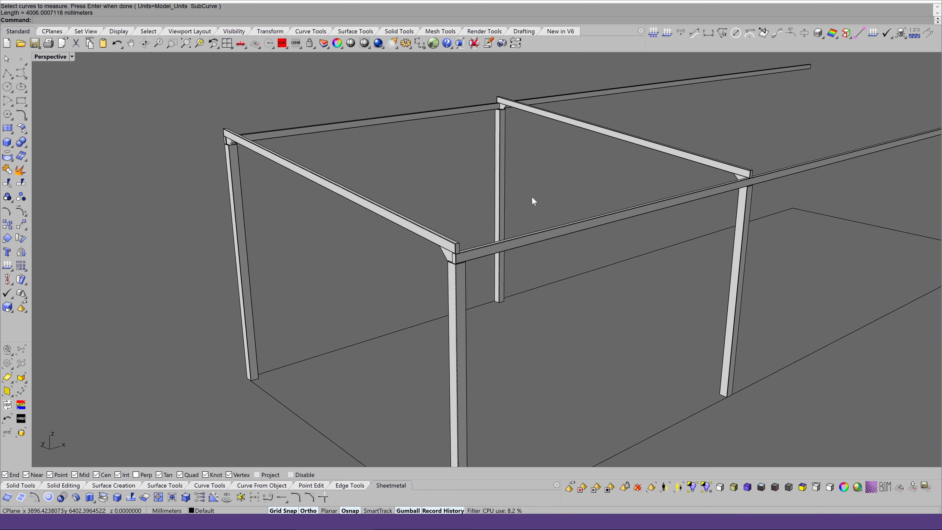
pyautogui.scroll(1, 532, 196)
pyautogui.scroll(-2, 543, 195)
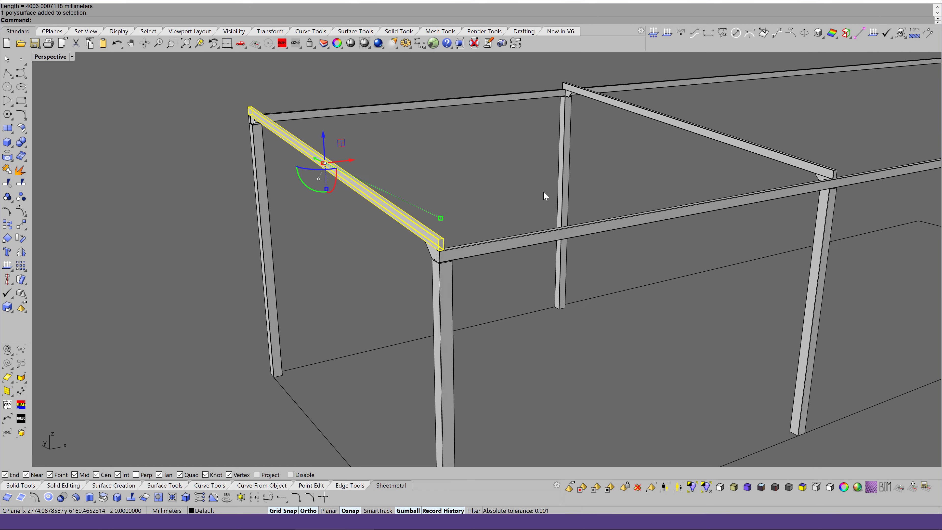
pyautogui.press('Left')
pyautogui.press('Left')
pyautogui.press('Left')
pyautogui.press('Left')
pyautogui.scroll(2, 544, 195)
pyautogui.press('Right')
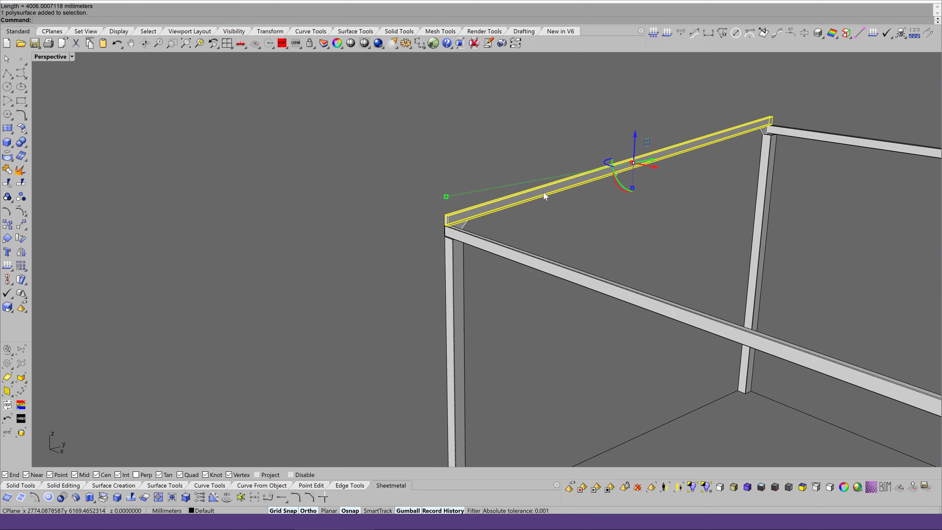
pyautogui.press('Right')
pyautogui.press('Right')
pyautogui.press('Right')
pyautogui.press('Right')
pyautogui.press('Right')
pyautogui.press('Right')
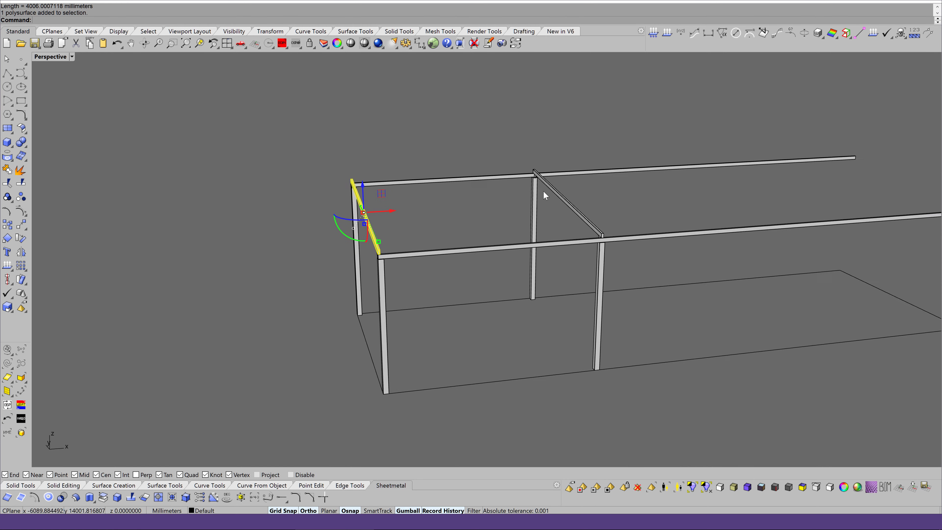
pyautogui.press('Right')
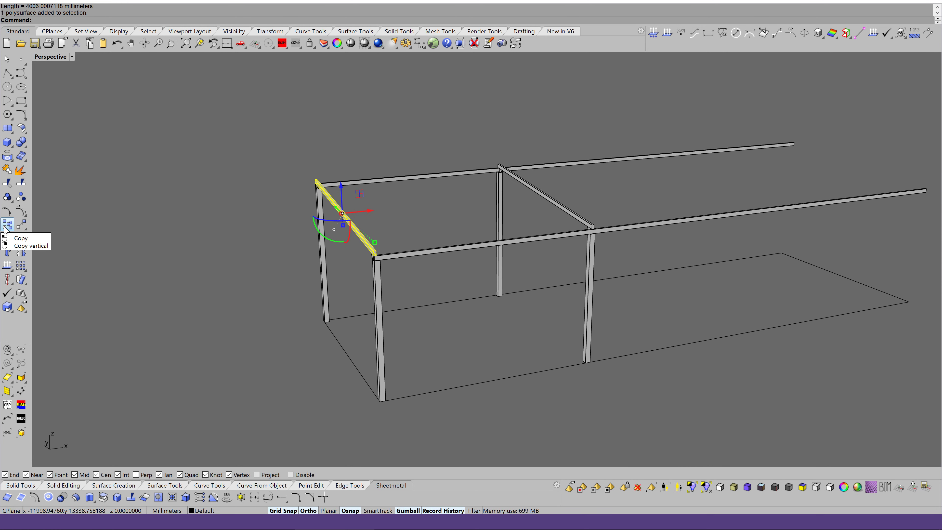
pyautogui.press('Right')
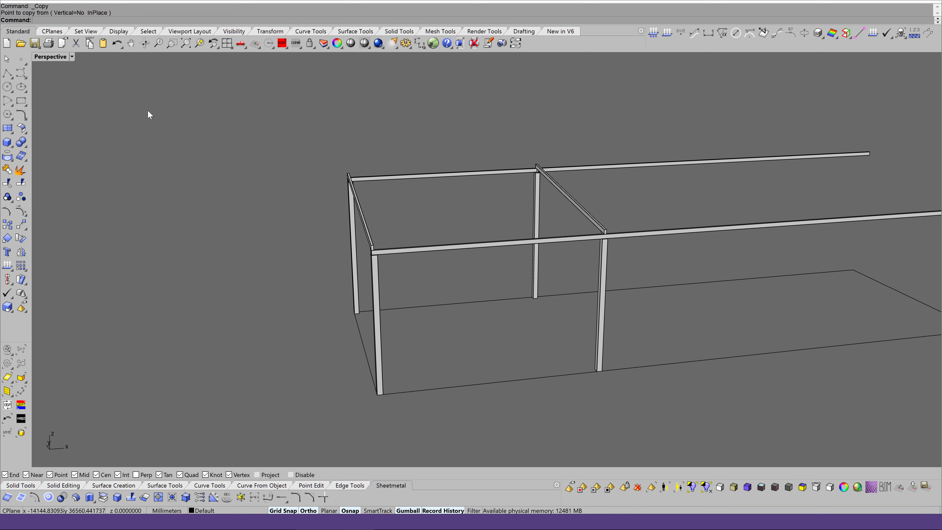
# Step: Draw a polyline guide along the front beam top, from the corner post to the next frame
pyautogui.scroll(2, 582, 278)
pyautogui.scroll(2, 572, 267)
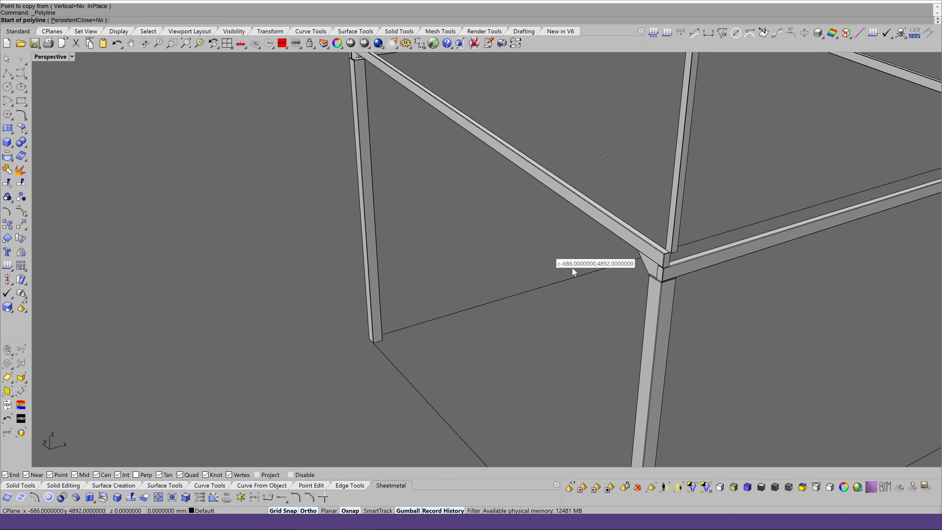
pyautogui.scroll(2, 572, 267)
pyautogui.scroll(2, 572, 267)
pyautogui.click(453, 290)
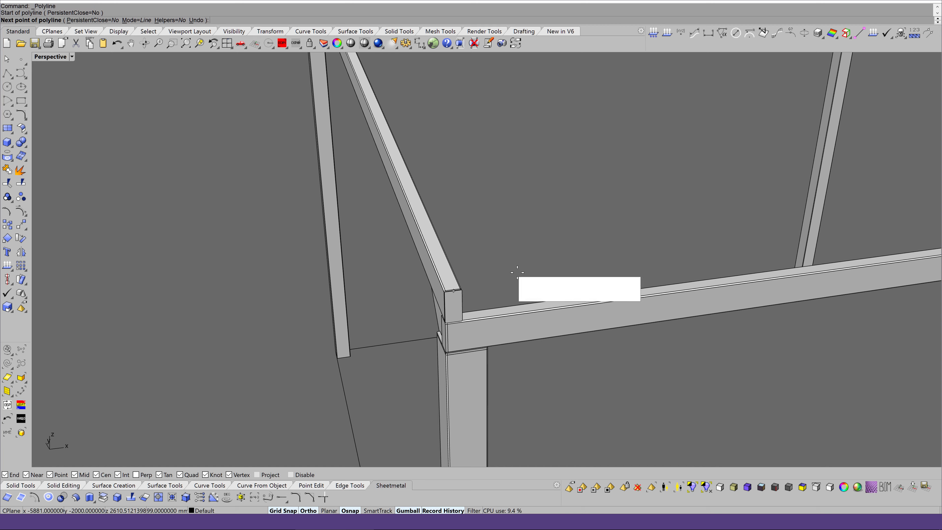
pyautogui.press('Left')
pyautogui.press('Left')
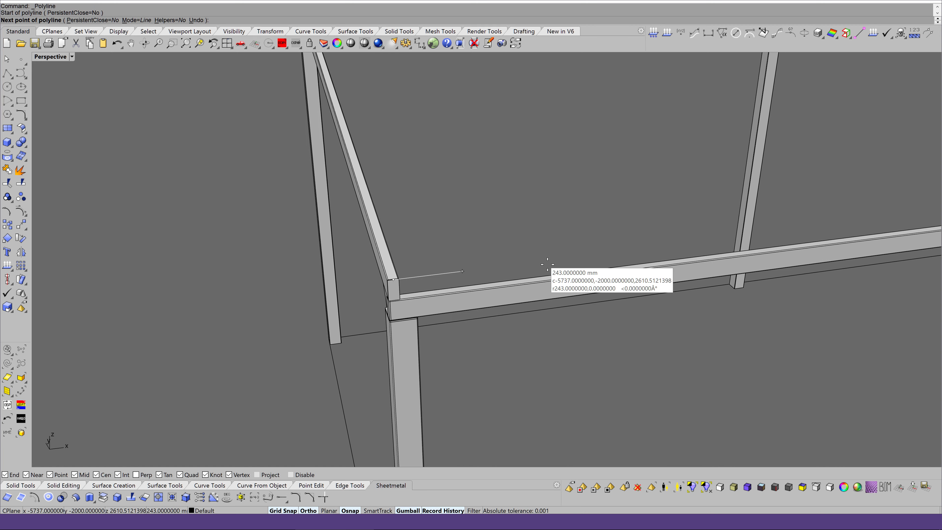
pyautogui.press('Left')
pyautogui.press('Left')
pyautogui.press('Left')
pyautogui.press('Left')
pyautogui.press('Left')
pyautogui.press('Left')
pyautogui.press('Down')
pyautogui.press('Down')
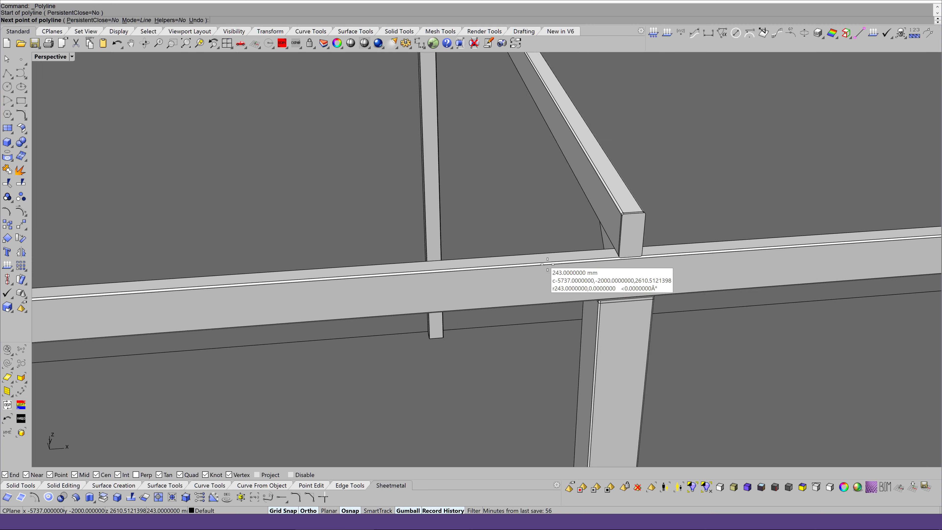
pyautogui.press('Down')
pyautogui.press('Down')
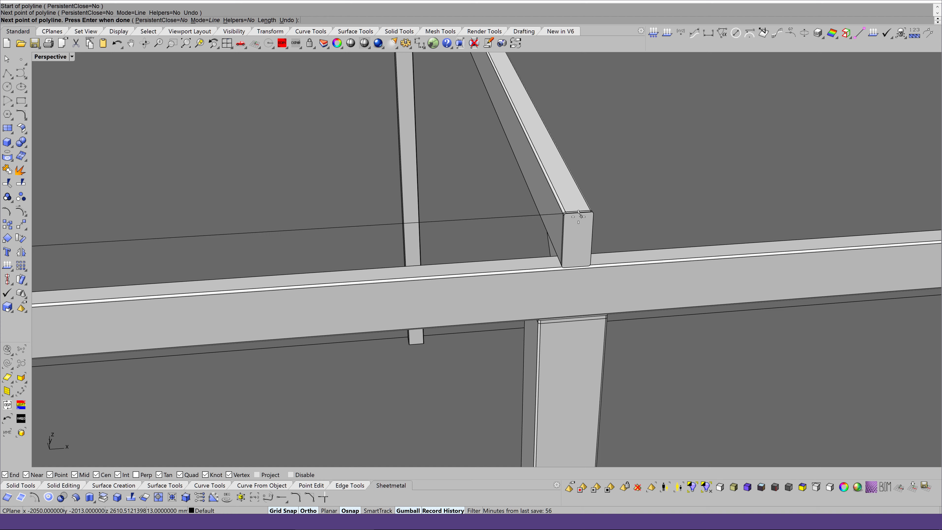
pyautogui.press('Return')
pyautogui.scroll(-3, 578, 216)
pyautogui.scroll(-3, 578, 216)
# Step: Select the new guide line and turn the view toward the end frame
pyautogui.click(468, 259)
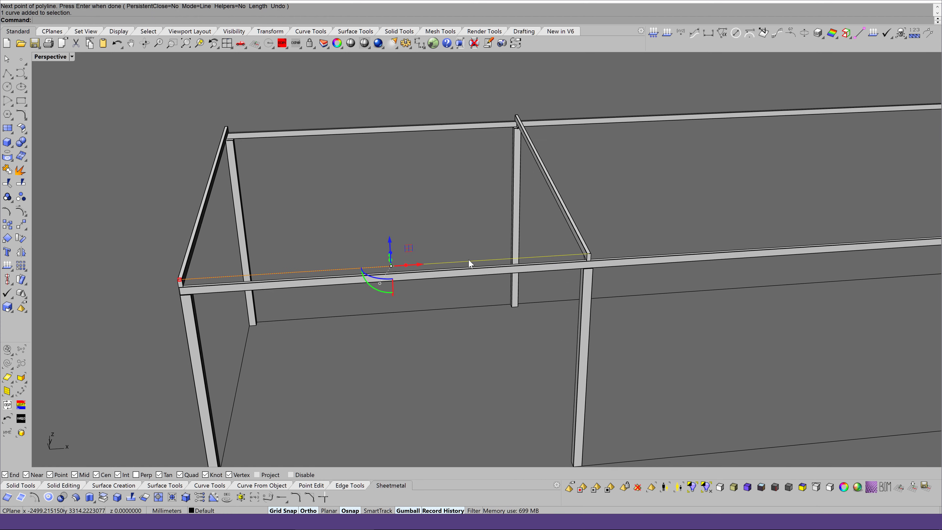
pyautogui.press('Right')
pyautogui.press('Escape')
pyautogui.scroll(3, 336, 250)
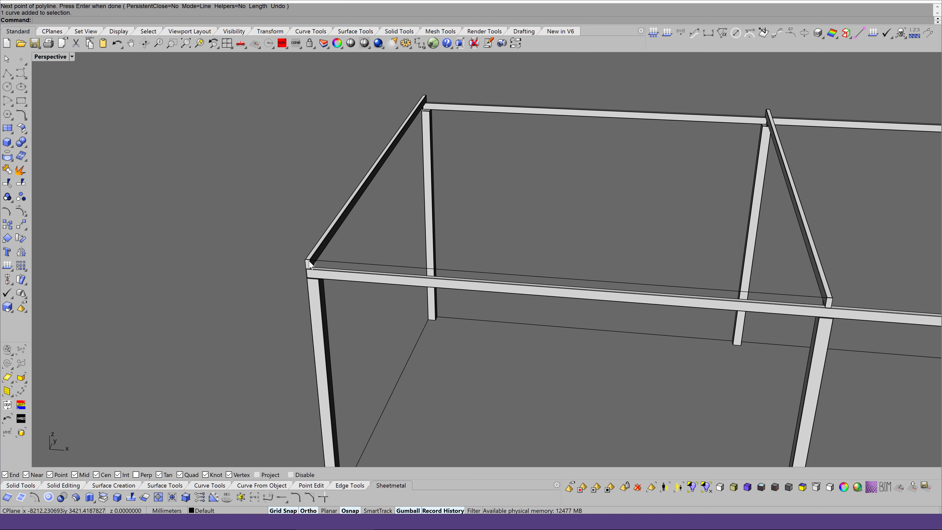
# Step: Copy the end purlin 1965 mm in to the guide line's midpoint
pyautogui.keyDown('ctrl'); pyautogui.click(351, 263); pyautogui.keyUp('ctrl')
pyautogui.scroll(3, 308, 264)
pyautogui.scroll(3, 315, 241)
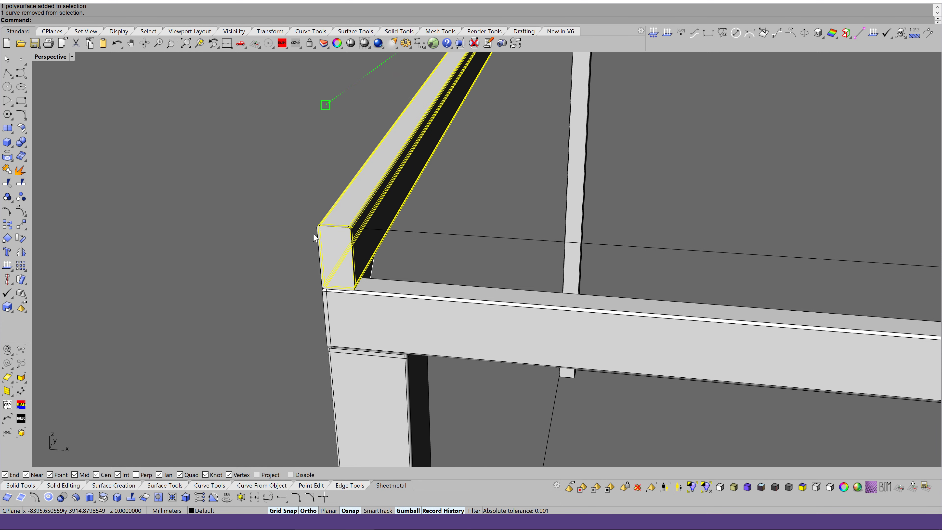
pyautogui.scroll(-3, 372, 238)
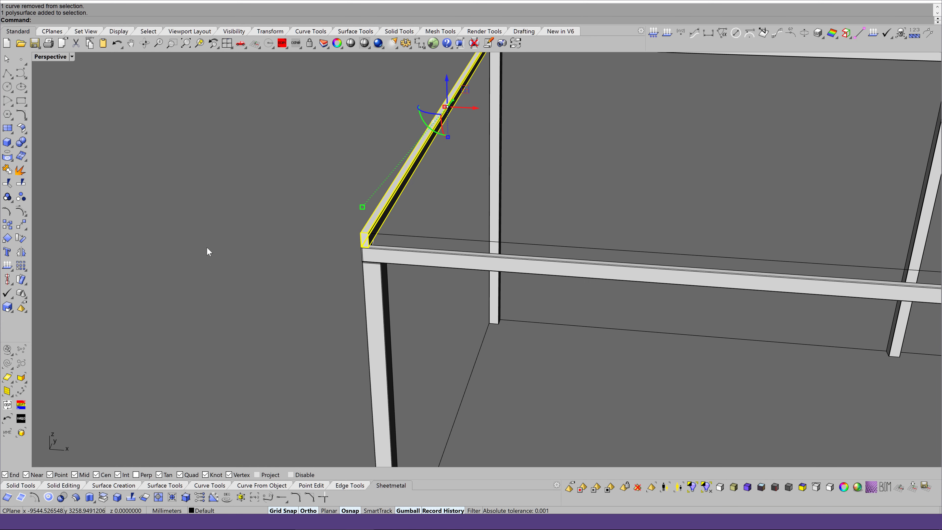
pyautogui.press('Down')
pyautogui.press('Down')
pyautogui.press('Down')
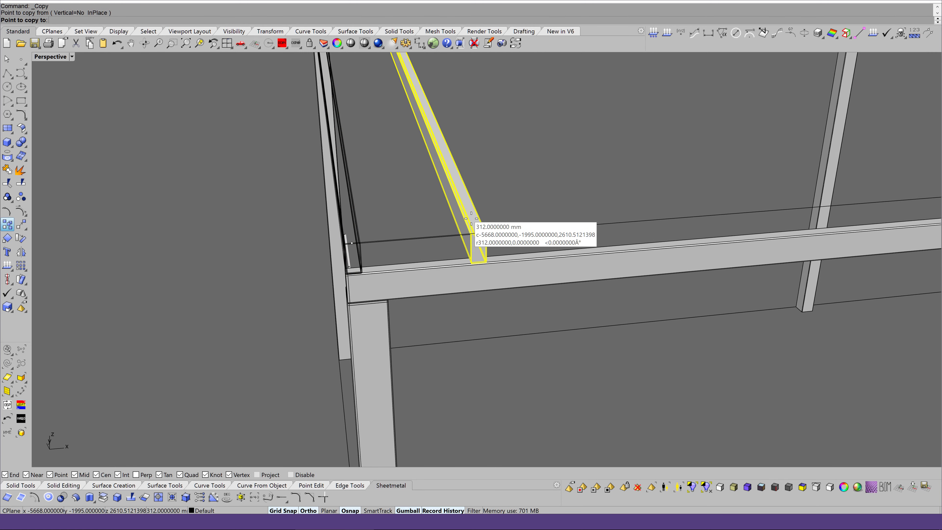
pyautogui.scroll(-5, 472, 219)
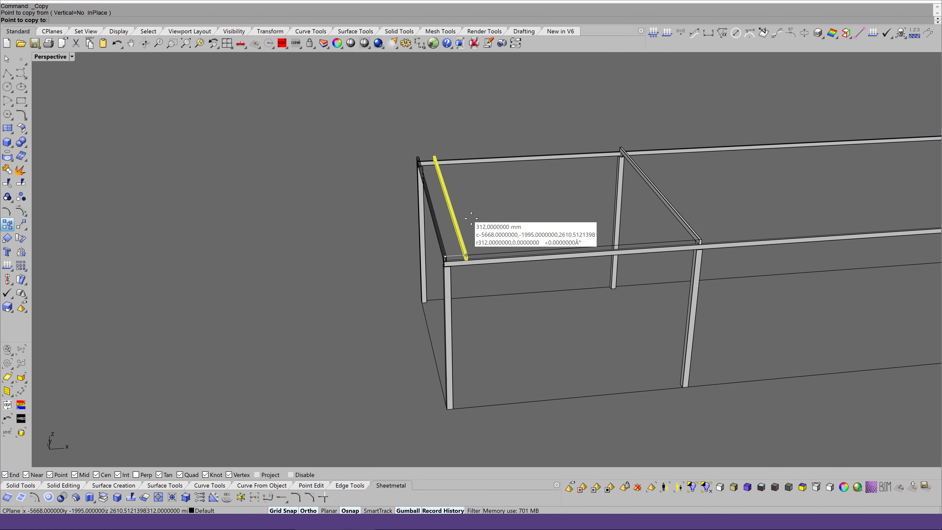
pyautogui.scroll(-3, 486, 215)
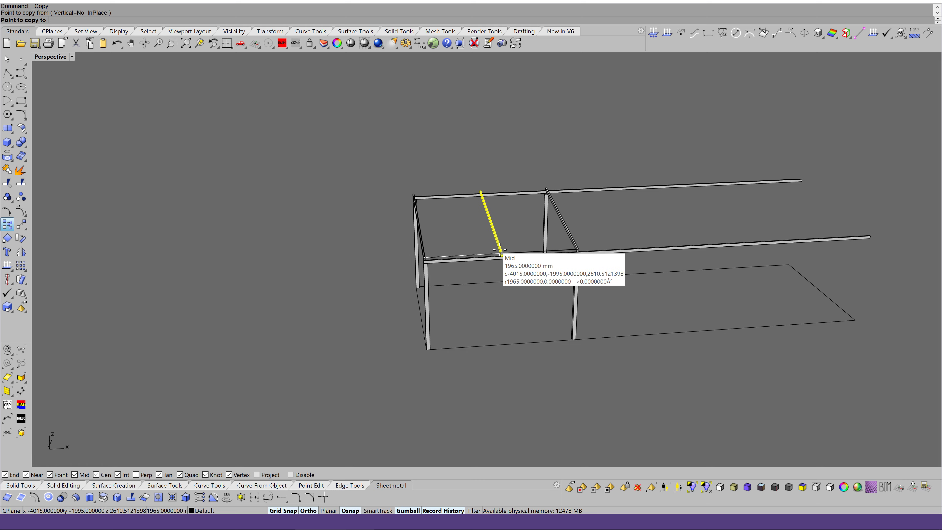
pyautogui.scroll(3, 542, 231)
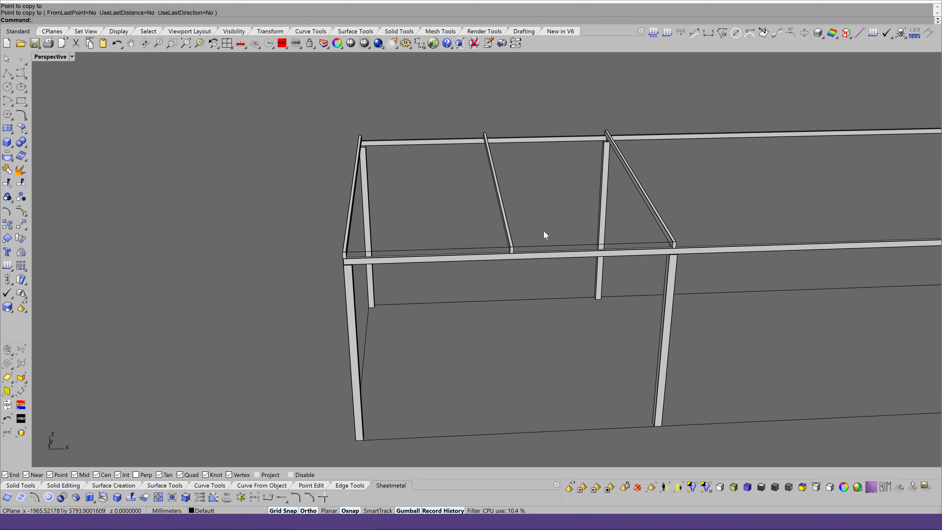
pyautogui.press('Right')
pyautogui.press('Right')
pyautogui.press('Right')
pyautogui.press('Right')
pyautogui.press('Right')
pyautogui.moveTo(544, 231); pyautogui.dragTo(59, 62, button='right')
pyautogui.press('Delete')
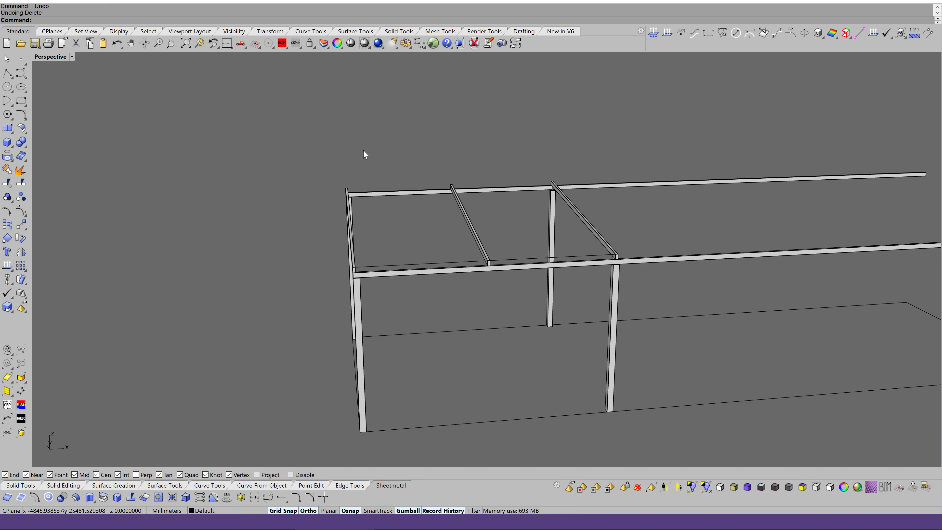
pyautogui.press('Home')
pyautogui.press('Home')
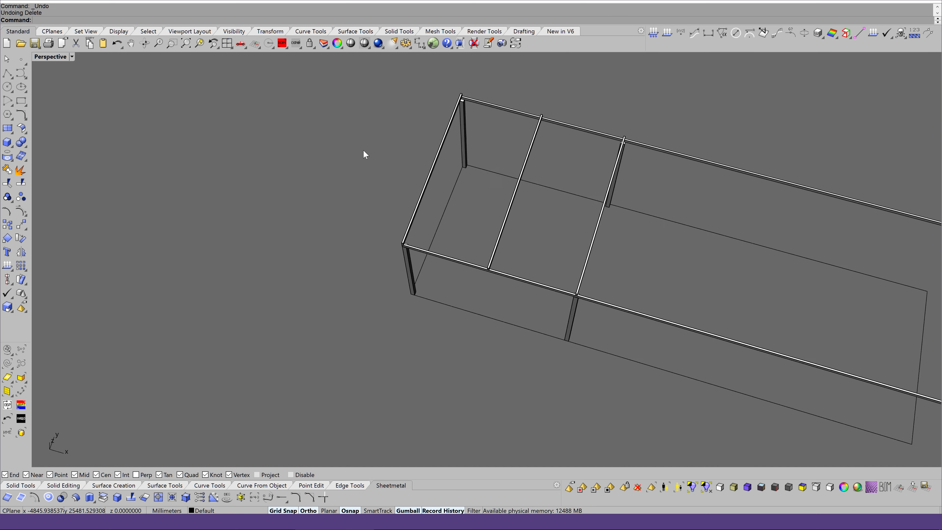
pyautogui.press('Home')
pyautogui.moveTo(364, 152); pyautogui.dragTo(611, 217, button='right')
pyautogui.scroll(5, 610, 216)
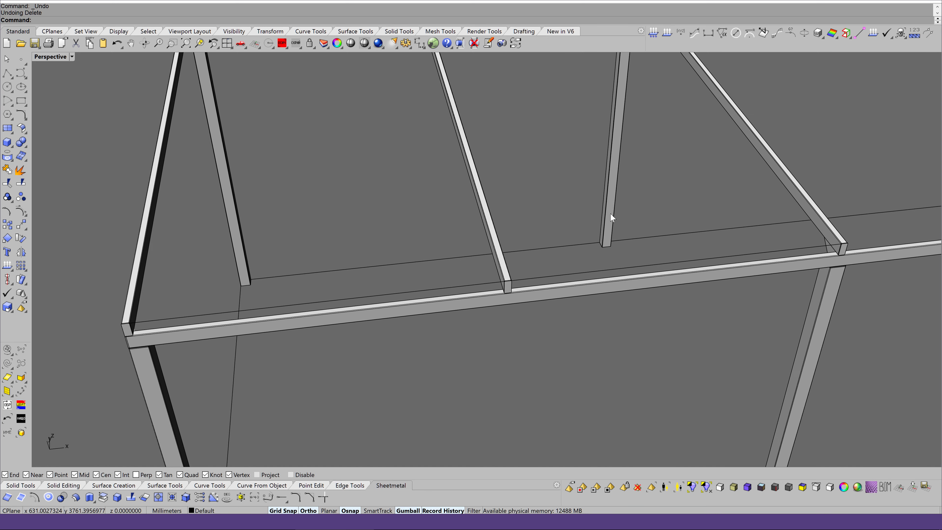
pyautogui.press('Home')
pyautogui.press('Home')
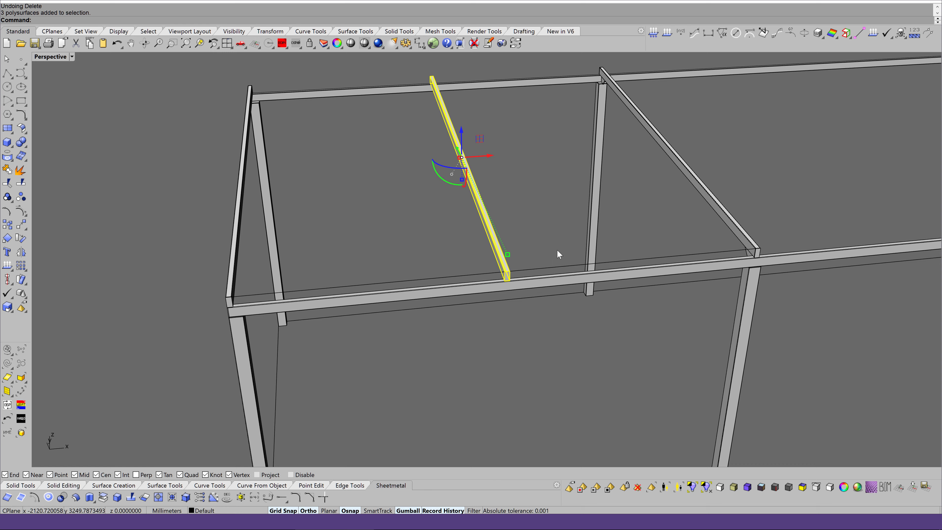
# Step: Delete the mid-bay purlin and divide the guide line into 3 segments
pyautogui.press('Delete')
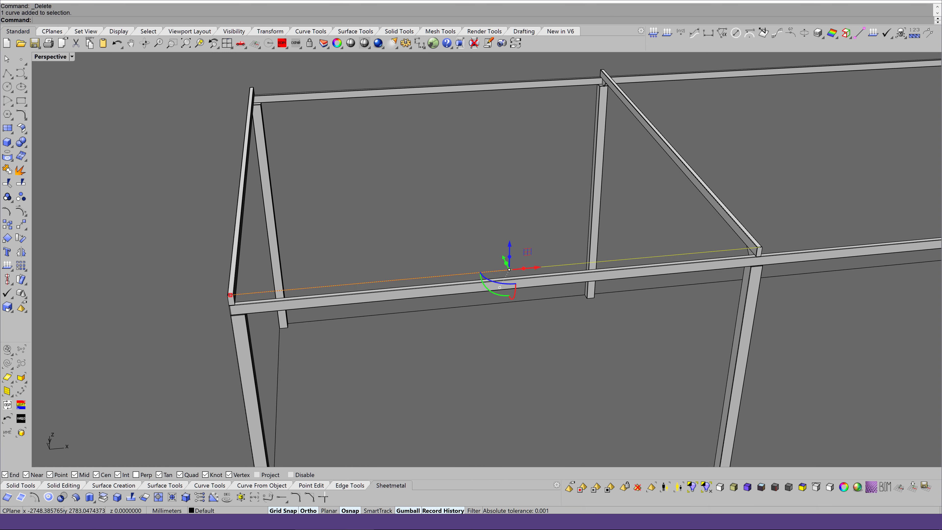
pyautogui.write('d: Di')
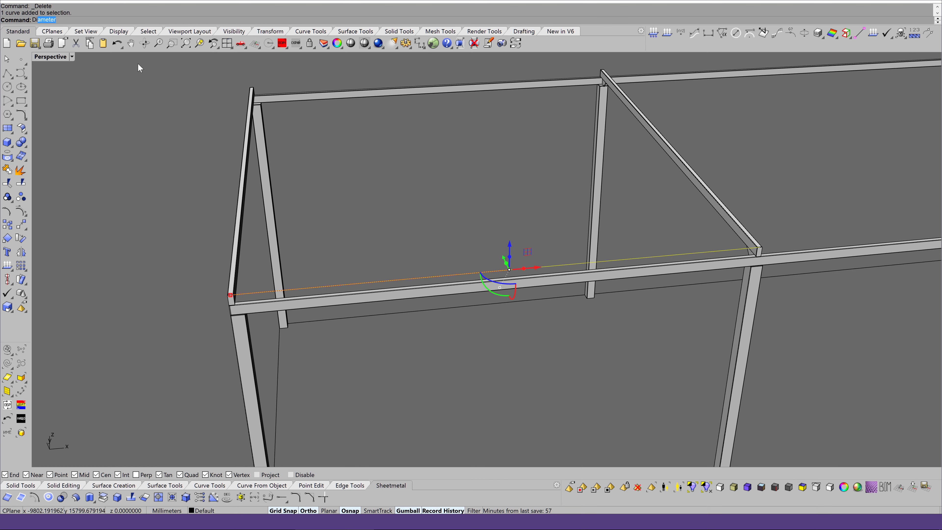
pyautogui.write('vide')
pyautogui.press('Return')
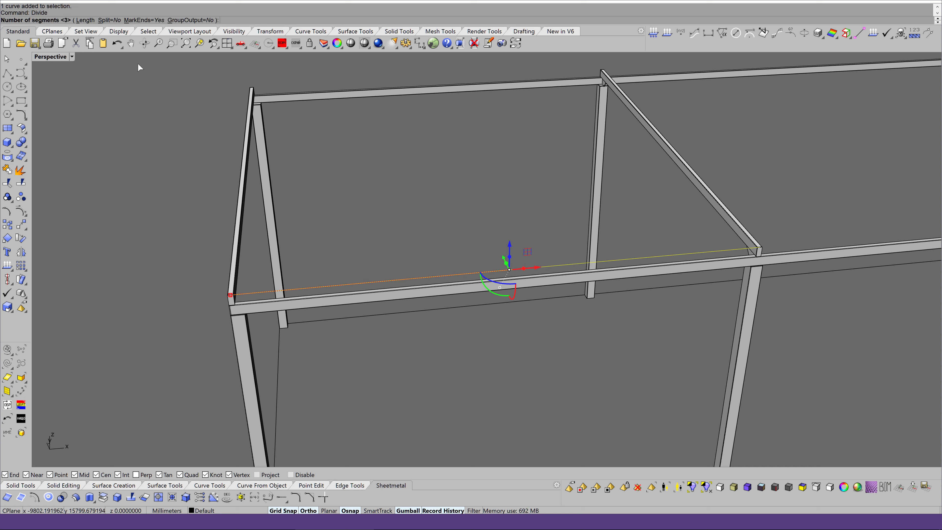
pyautogui.press('Return')
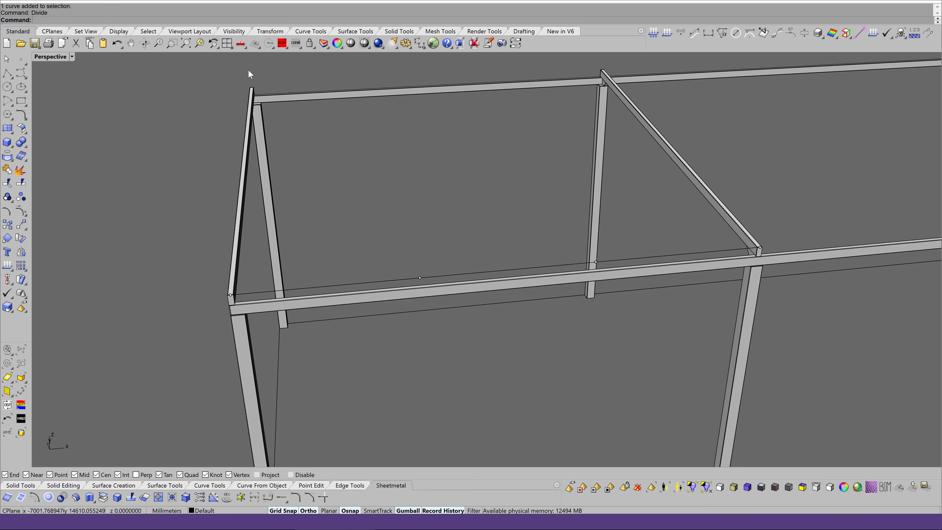
pyautogui.scroll(3, 504, 260)
pyautogui.scroll(3, 505, 258)
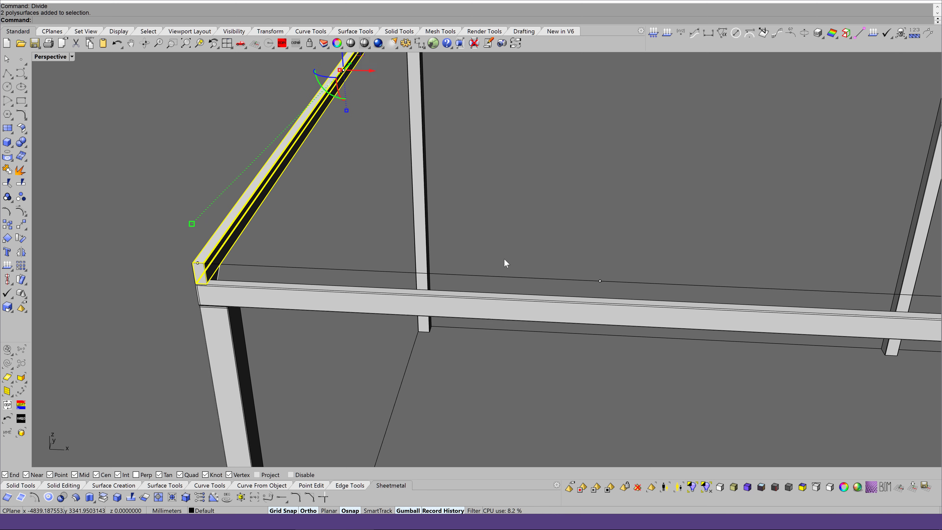
pyautogui.scroll(2, 504, 258)
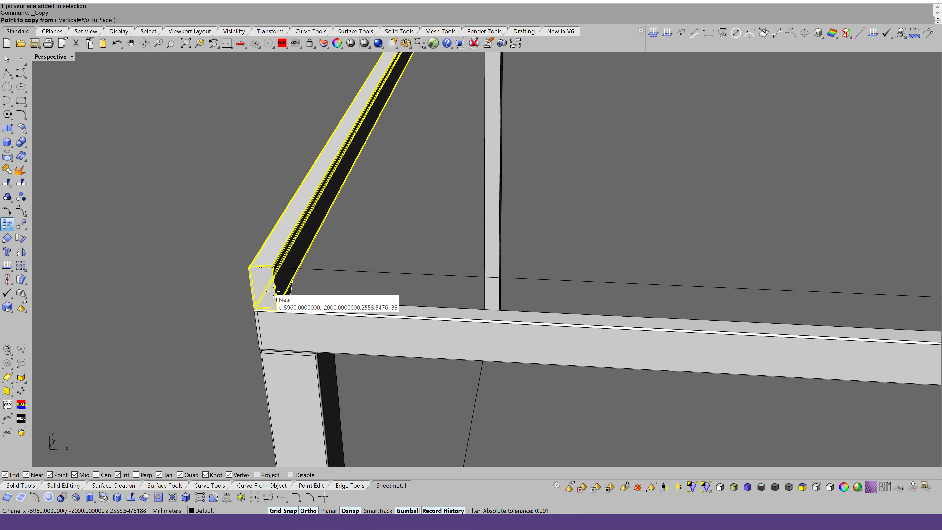
pyautogui.scroll(-2, 260, 267)
pyautogui.scroll(-3, 445, 259)
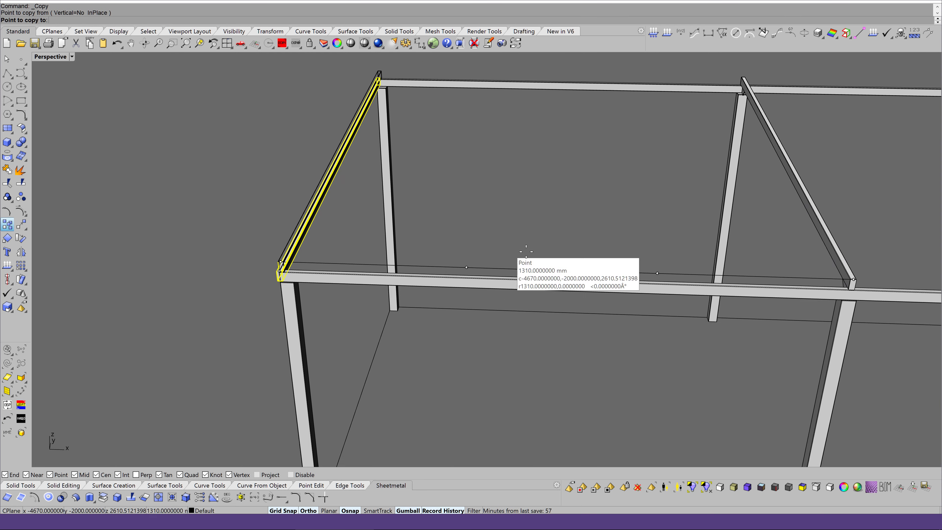
# Step: Copy the end purlin onto both division points, at 1310 mm and 2620 mm
pyautogui.click(466, 267)
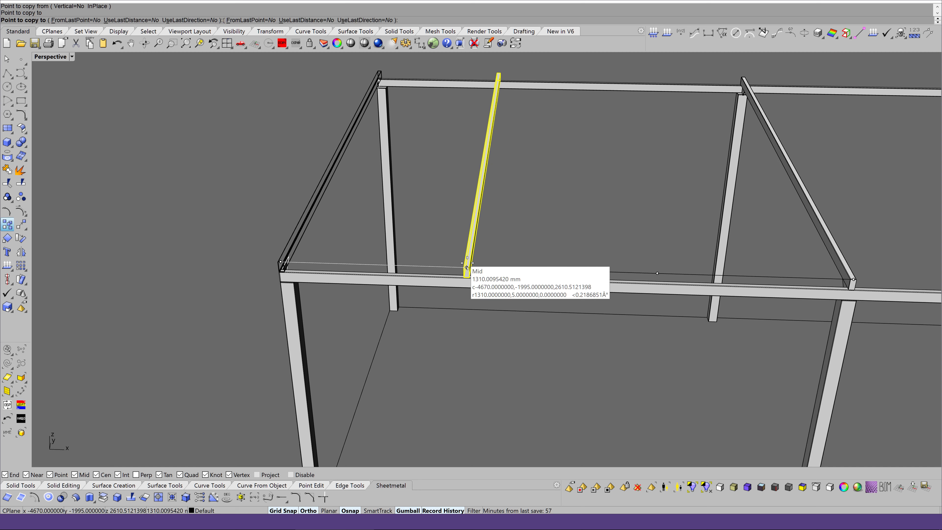
pyautogui.click(657, 273)
pyautogui.press('Return')
pyautogui.scroll(-3, 572, 231)
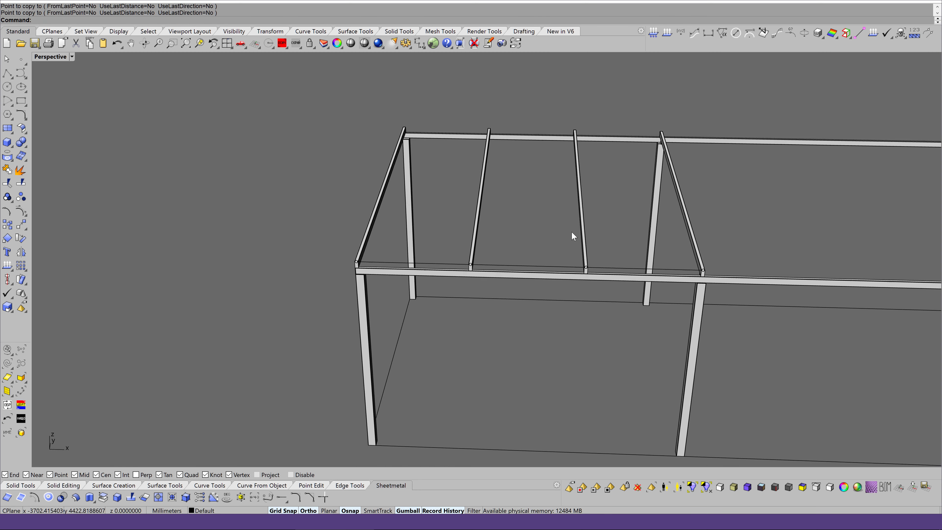
pyautogui.press('Left')
pyautogui.press('Left')
pyautogui.press('Left')
pyautogui.press('Left')
pyautogui.press('Left')
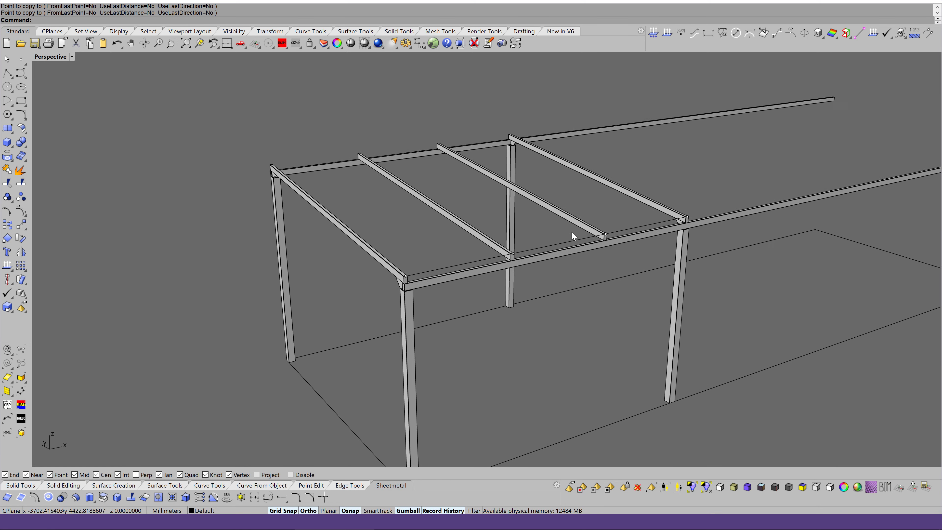
pyautogui.press('Left')
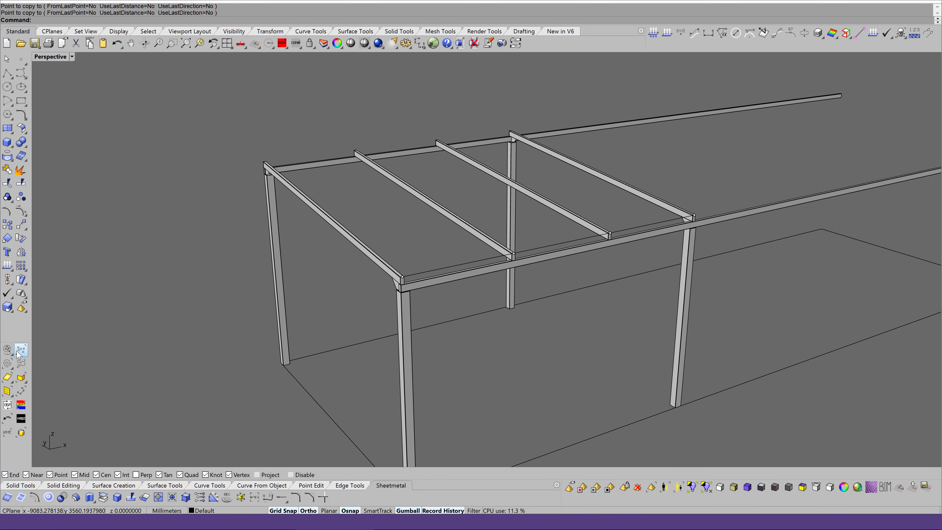
# Step: Remove the division points and guide polyline, leaving four evenly spaced purlins
pyautogui.press('Escape')
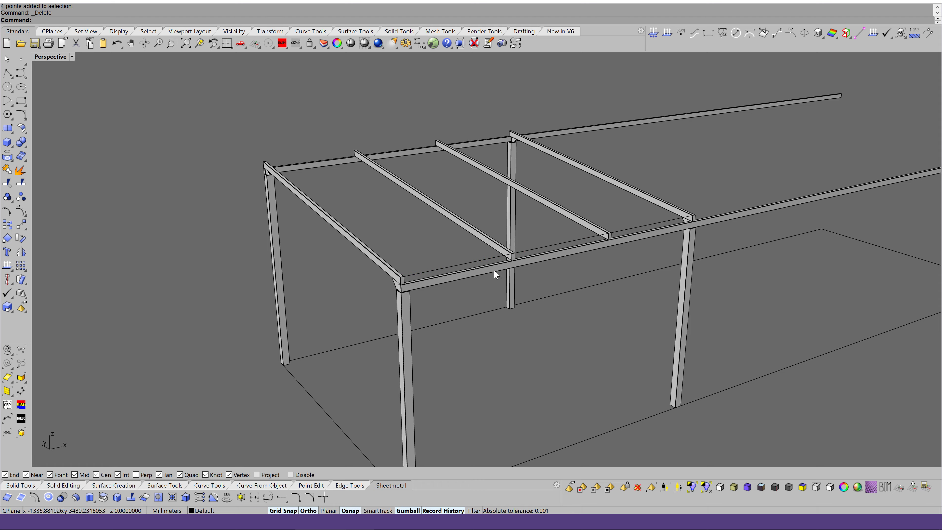
pyautogui.click(472, 261)
pyautogui.press('Delete')
pyautogui.press('Left')
pyautogui.press('Left')
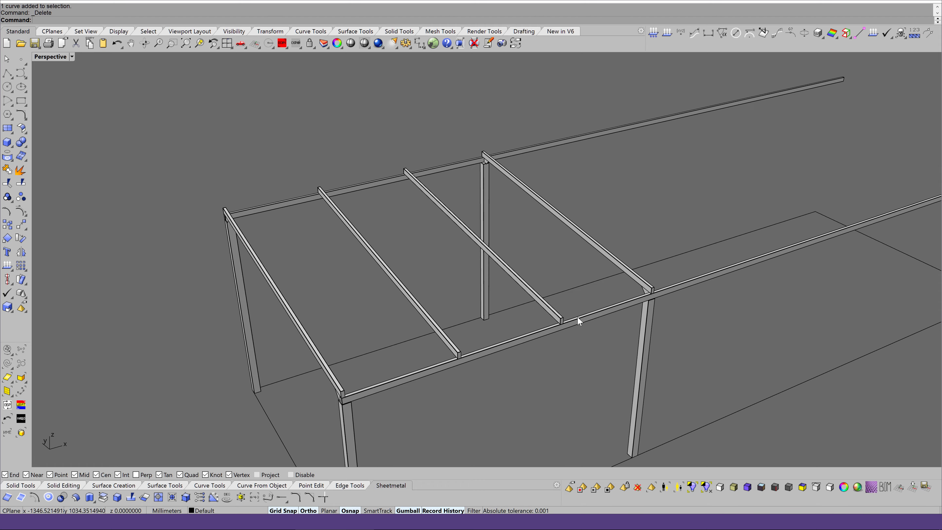
pyautogui.press('Left')
pyautogui.press('Left')
pyautogui.press('Left')
pyautogui.press('Left')
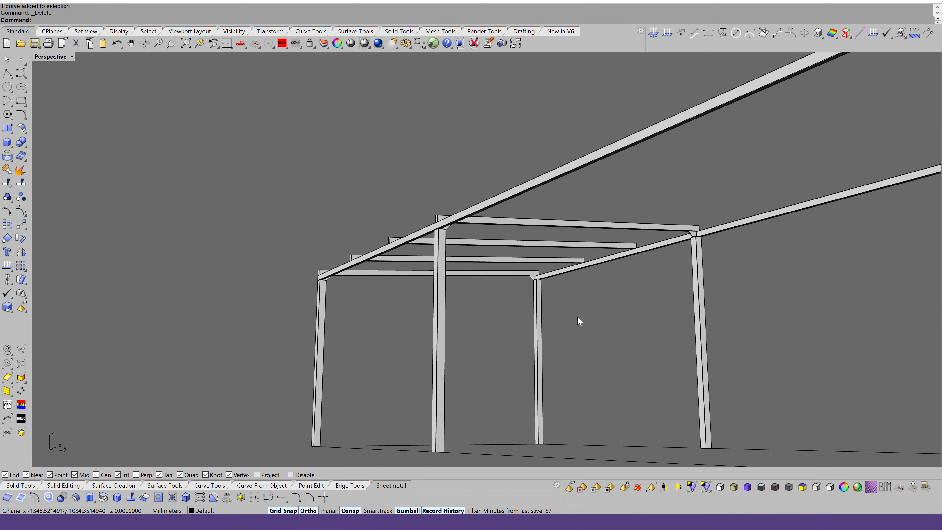
pyautogui.press('Left')
pyautogui.press('Left')
pyautogui.press('Left')
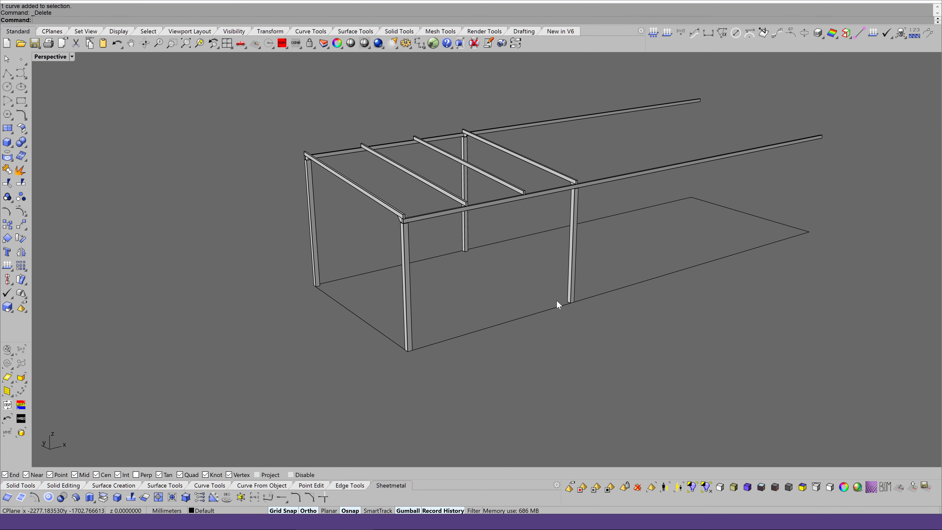
pyautogui.scroll(2, 557, 302)
pyautogui.scroll(3, 558, 304)
pyautogui.scroll(1, 557, 304)
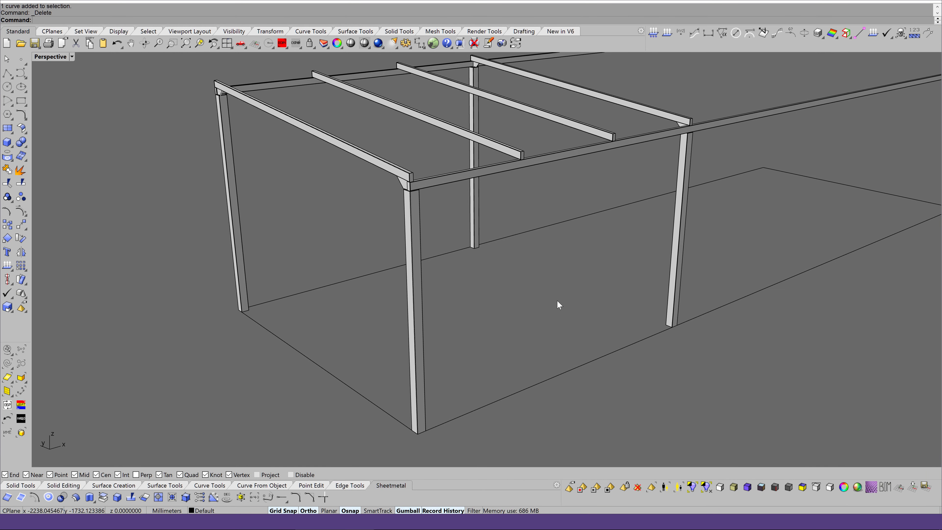
# Step: Duplicate the long top side beam downward with a gumball Z-arrow drag
pyautogui.click(412, 178)
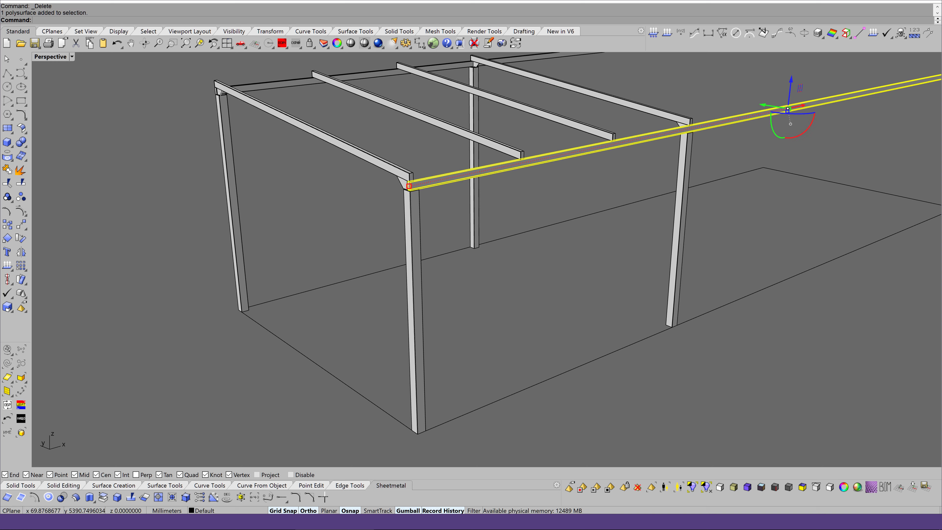
pyautogui.scroll(-3, 504, 211)
pyautogui.scroll(-2, 504, 210)
pyautogui.moveTo(552, 170); pyautogui.dragTo(555, 220)
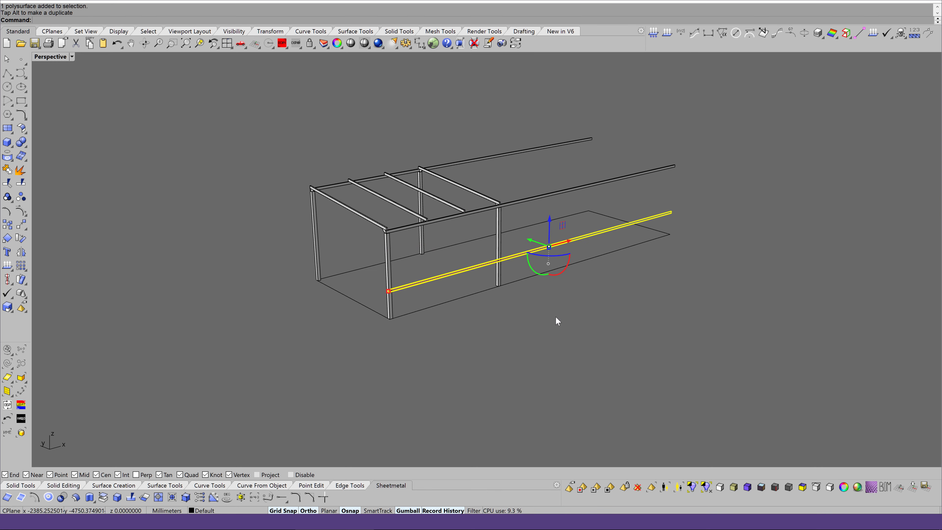
pyautogui.press('Escape')
pyautogui.scroll(2, 555, 316)
pyautogui.scroll(2, 555, 316)
pyautogui.scroll(2, 556, 316)
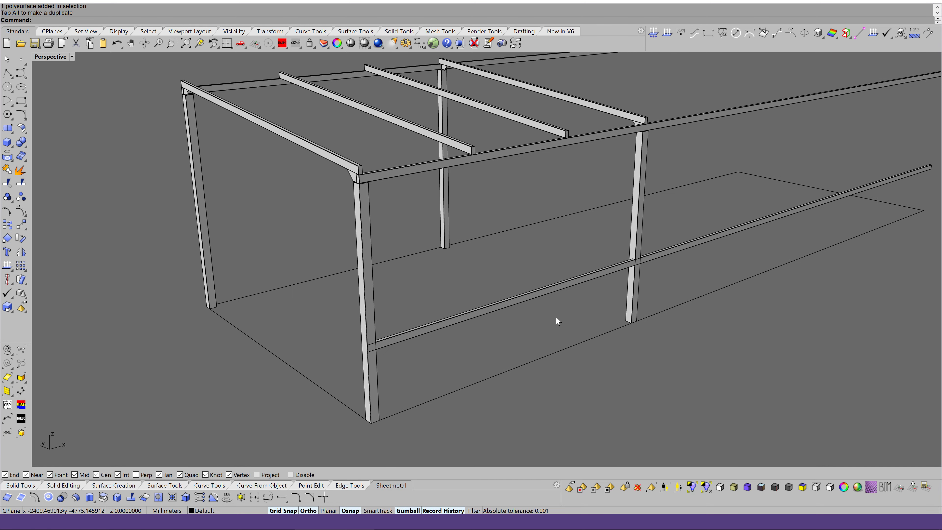
pyautogui.scroll(-3, 512, 300)
# Step: Move the beam copy 893 mm straight down to the foot of the posts
pyautogui.click(513, 299)
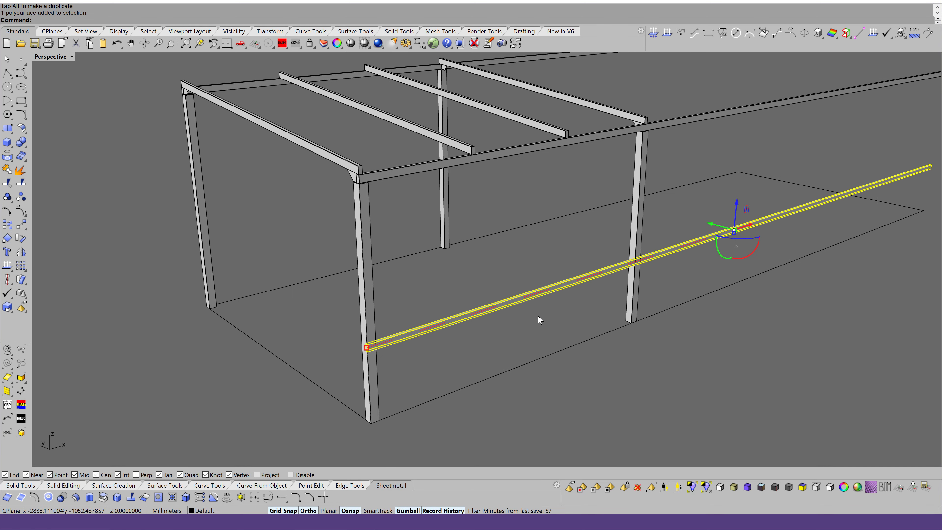
pyautogui.moveTo(538, 315); pyautogui.dragTo(12, 215, button='right')
pyautogui.click(20, 225)
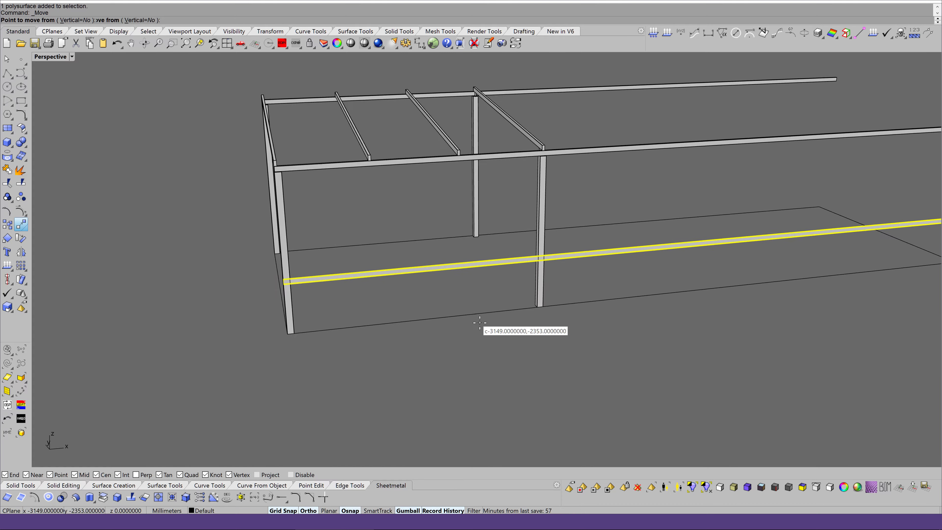
pyautogui.scroll(3, 517, 327)
pyautogui.scroll(1, 517, 326)
pyautogui.scroll(2, 517, 326)
pyautogui.scroll(2, 517, 326)
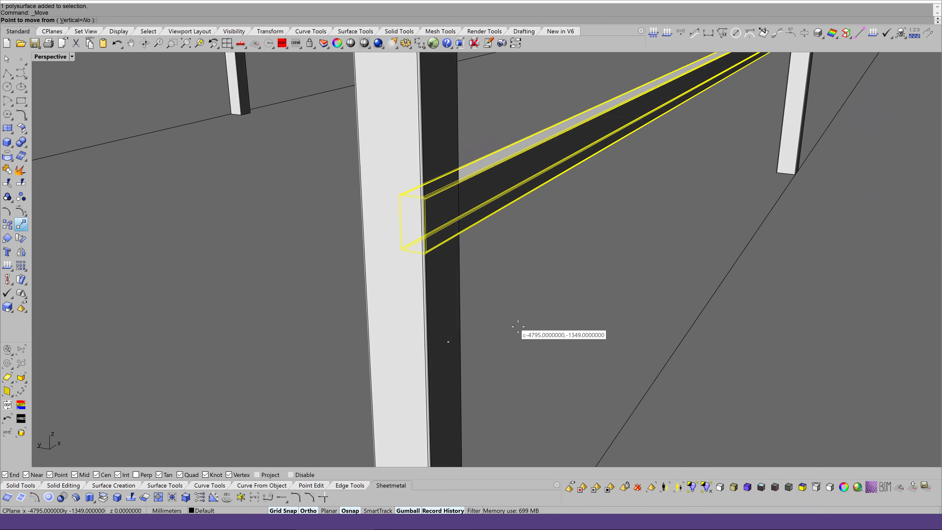
pyautogui.scroll(3, 518, 327)
pyautogui.scroll(1, 433, 220)
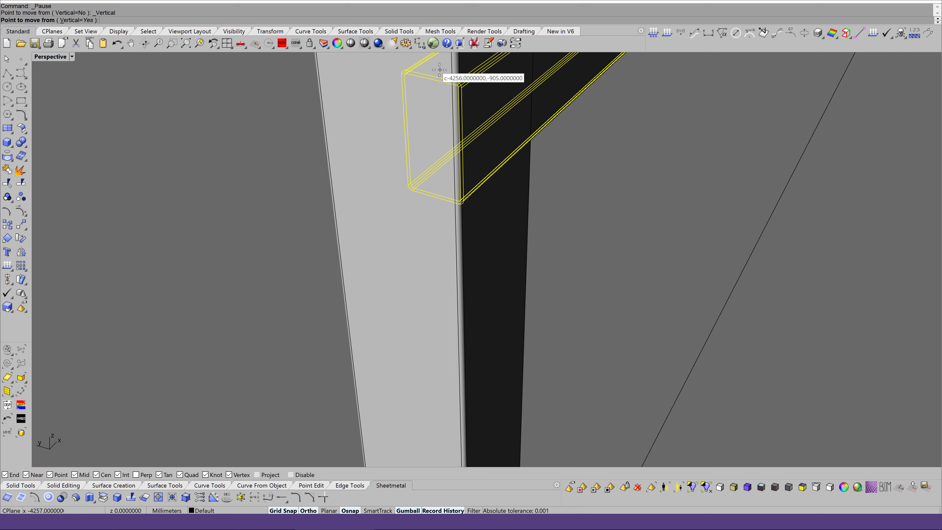
pyautogui.click(432, 76)
pyautogui.scroll(-5, 431, 141)
pyautogui.scroll(3, 430, 141)
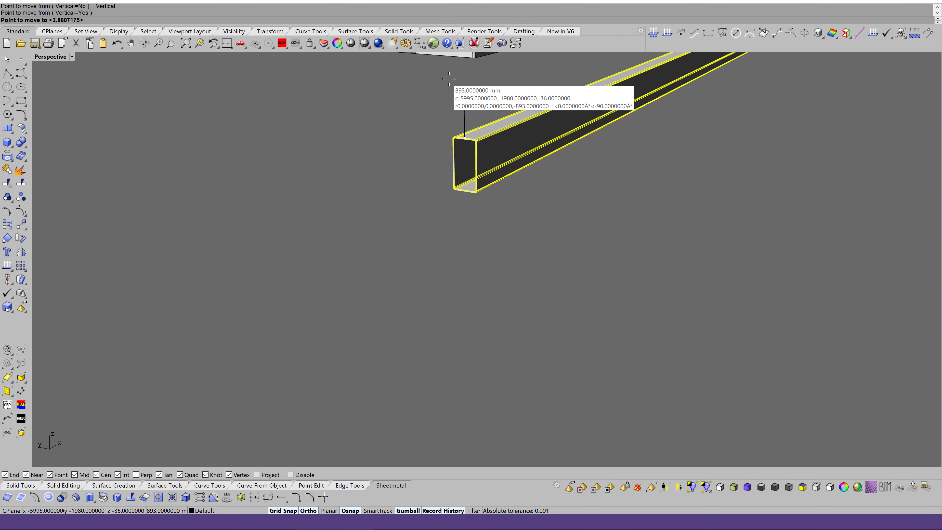
pyautogui.click(464, 56)
pyautogui.click(481, 303)
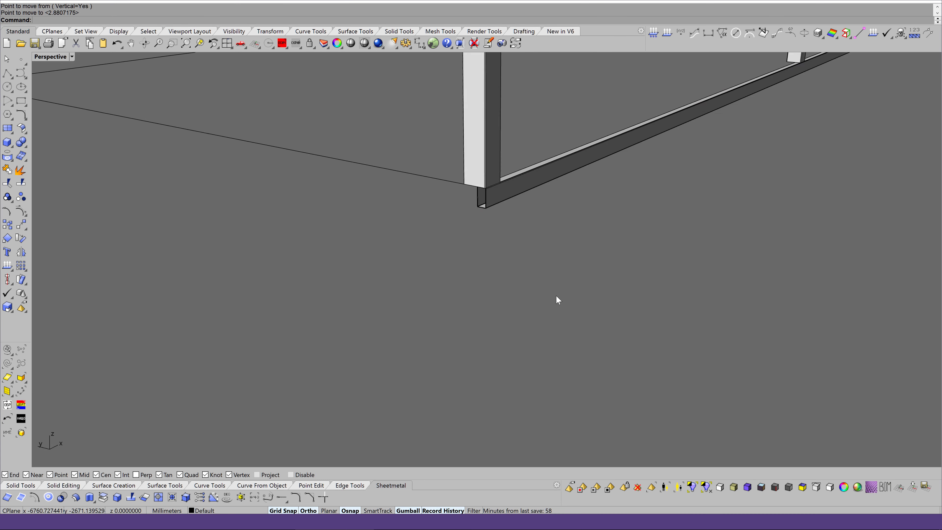
pyautogui.scroll(5, 561, 293)
pyautogui.click(424, 295)
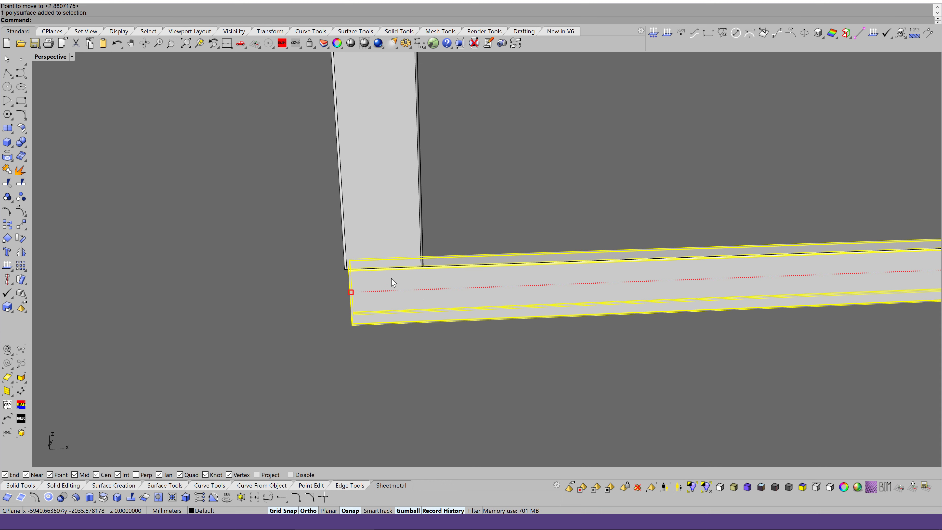
# Step: Nudge the ground beam up 72 mm to sit flush at the post feet
pyautogui.moveTo(392, 279); pyautogui.dragTo(468, 277)
pyautogui.press('Escape')
pyautogui.scroll(2, 496, 345)
pyautogui.scroll(3, 496, 360)
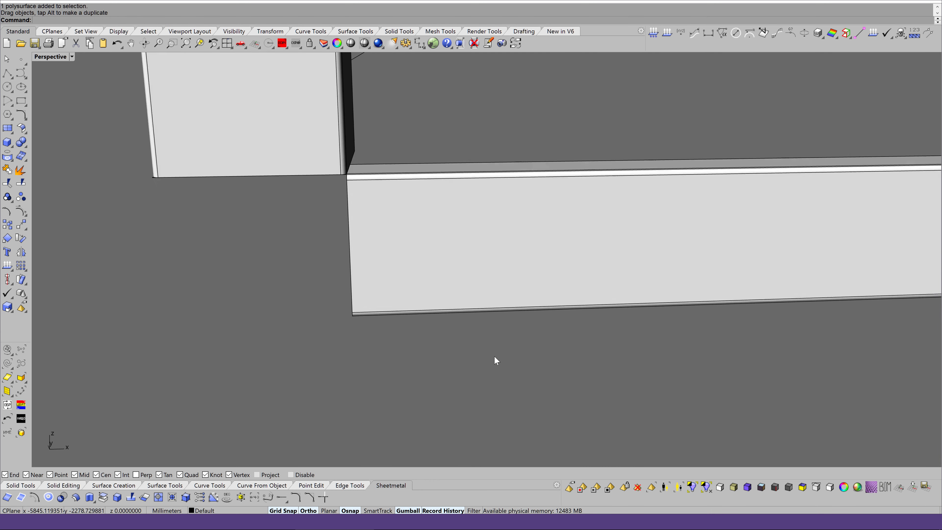
pyautogui.scroll(2, 497, 355)
pyautogui.click(502, 291)
pyautogui.scroll(-3, 502, 291)
pyautogui.scroll(-1, 502, 291)
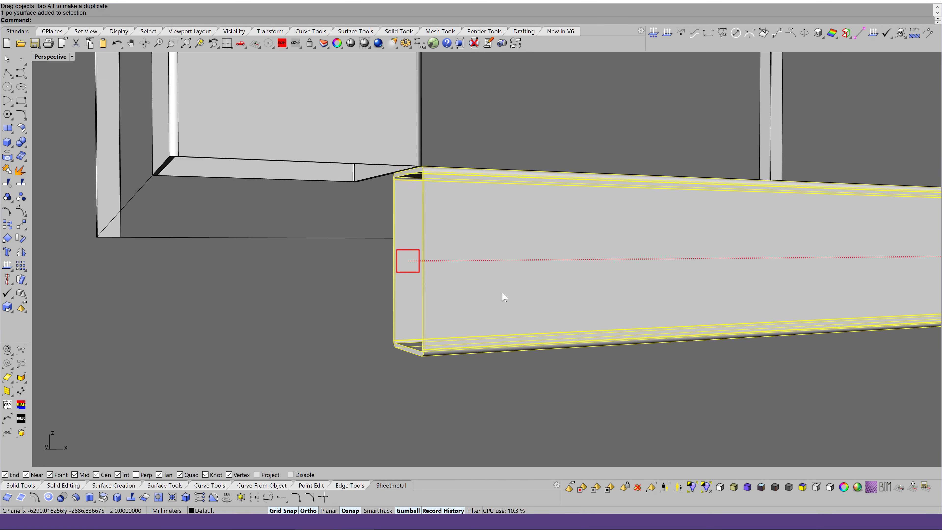
pyautogui.scroll(-1, 494, 308)
pyautogui.moveTo(475, 368); pyautogui.dragTo(494, 236)
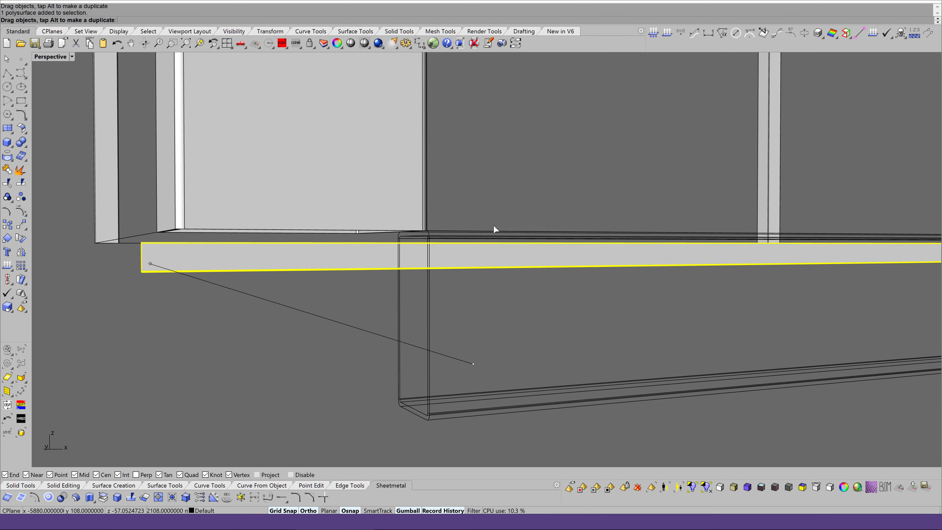
pyautogui.press('Escape')
pyautogui.moveTo(466, 355); pyautogui.dragTo(503, 168)
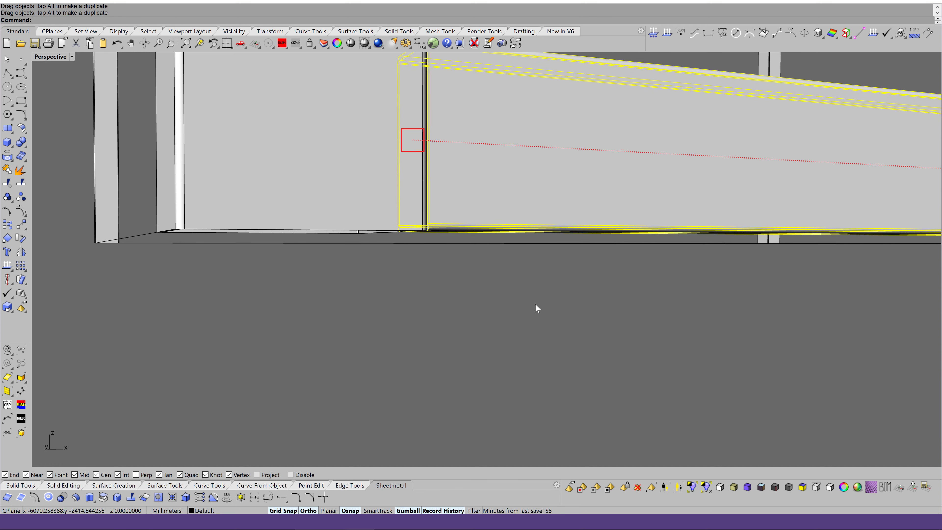
# Step: Reselect the ground beam and begin a Rotate3D of it
pyautogui.scroll(-10, 554, 313)
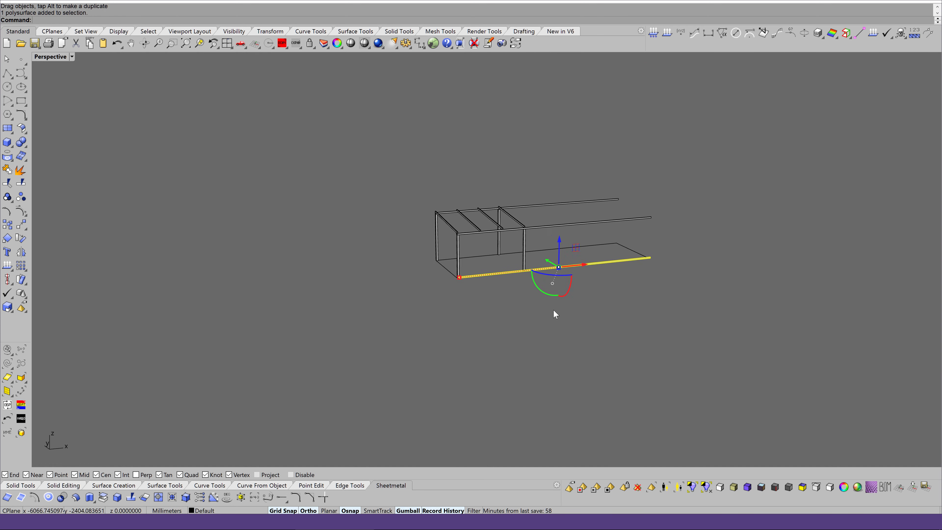
pyautogui.scroll(3, 553, 312)
pyautogui.scroll(3, 557, 323)
pyautogui.scroll(3, 559, 335)
pyautogui.scroll(3, 559, 336)
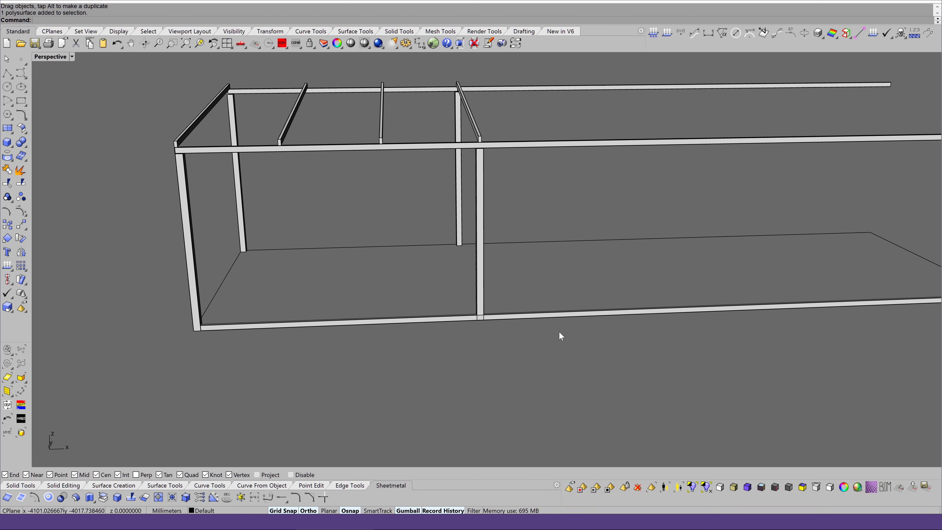
pyautogui.scroll(2, 559, 336)
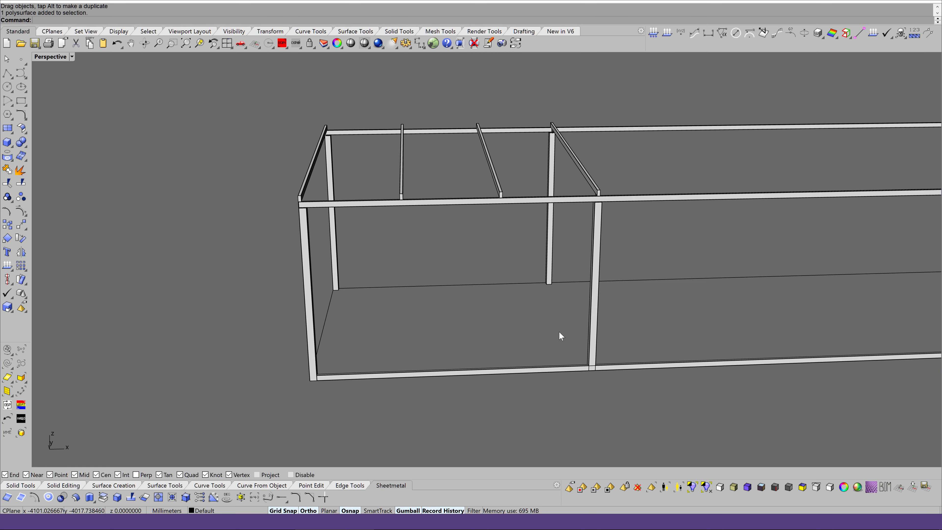
pyautogui.click(381, 367)
pyautogui.scroll(3, 519, 333)
pyautogui.rightClick(21, 238)
# Step: Rotate the ground beam 45° about its end axis so it rises as a diagonal brace
pyautogui.scroll(3, 563, 339)
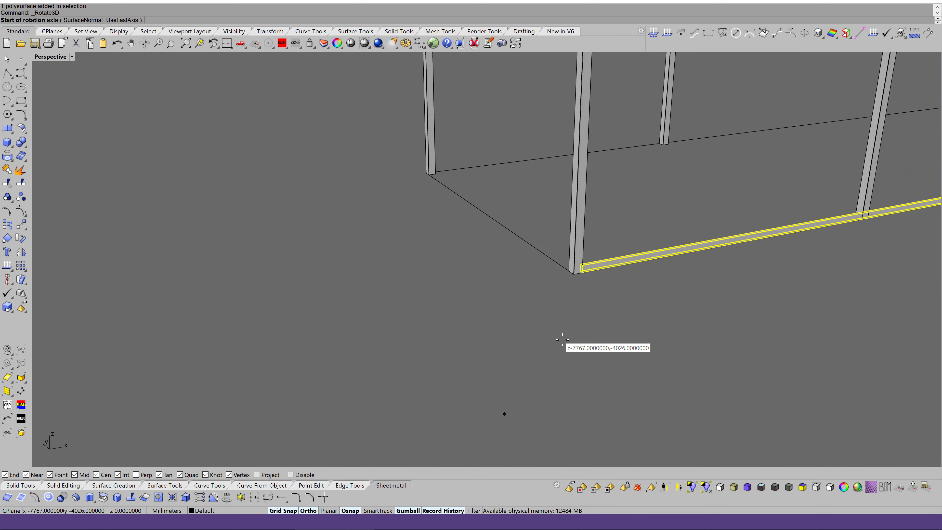
pyautogui.scroll(3, 562, 339)
pyautogui.scroll(3, 562, 339)
pyautogui.scroll(2, 562, 339)
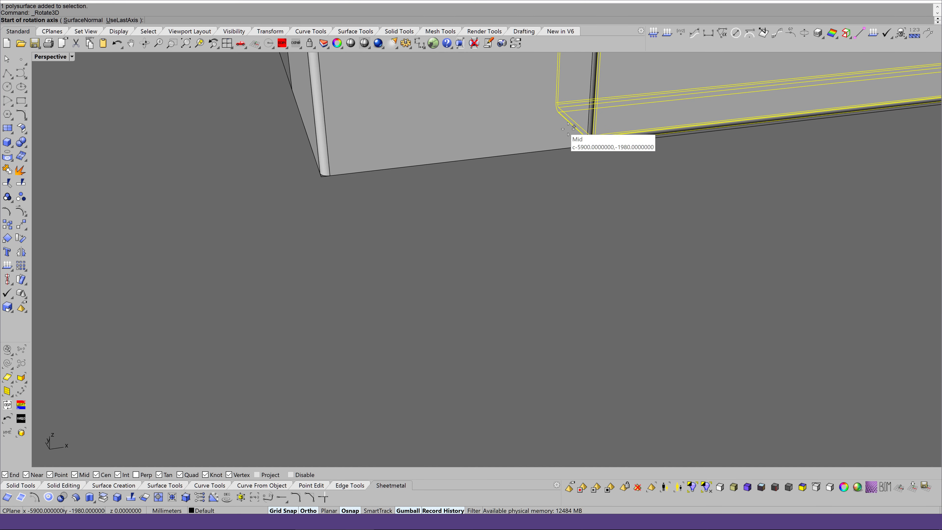
pyautogui.scroll(-5, 570, 127)
pyautogui.click(526, 303)
pyautogui.click(631, 256)
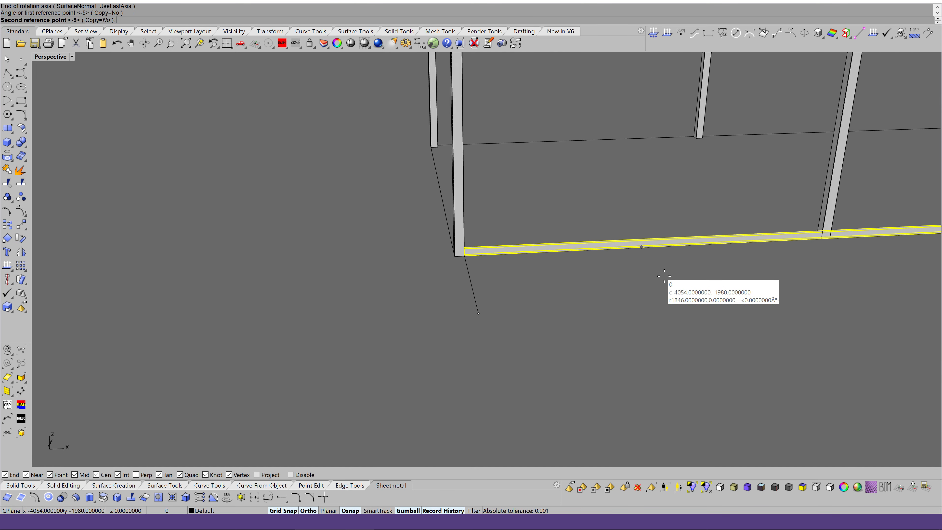
pyautogui.scroll(3, 653, 260)
pyautogui.press('F8')
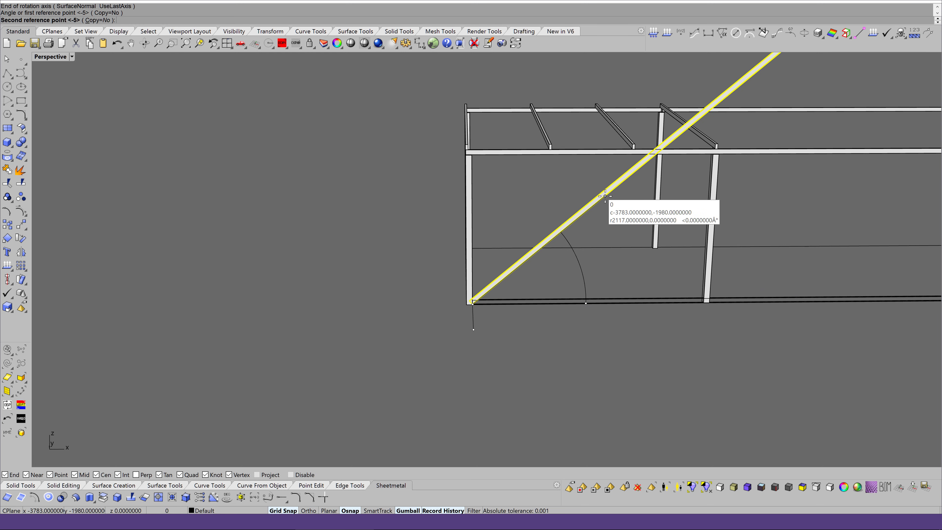
pyautogui.press('F8')
pyautogui.write('45')
pyautogui.press('Return')
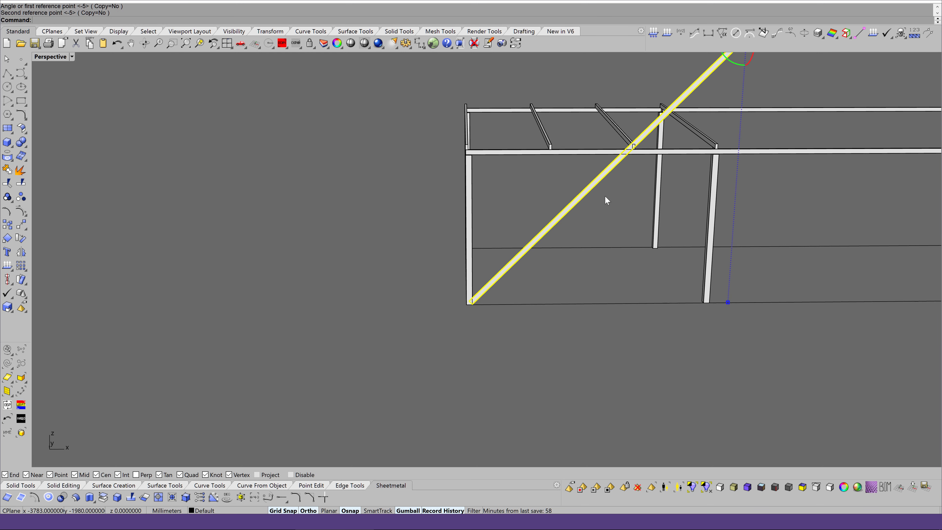
# Step: Orbit and zoom the view to inspect the new diagonal brace on the side frame
pyautogui.scroll(-5, 617, 225)
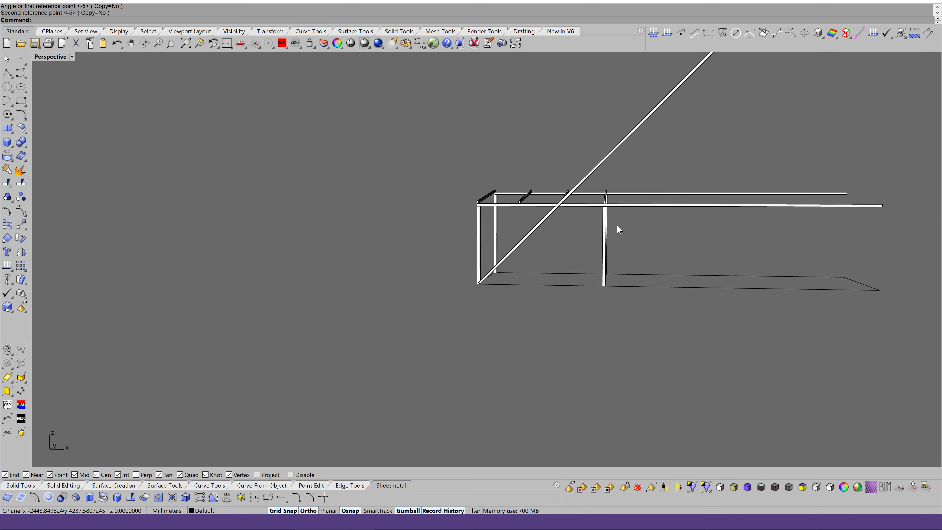
pyautogui.scroll(3, 617, 225)
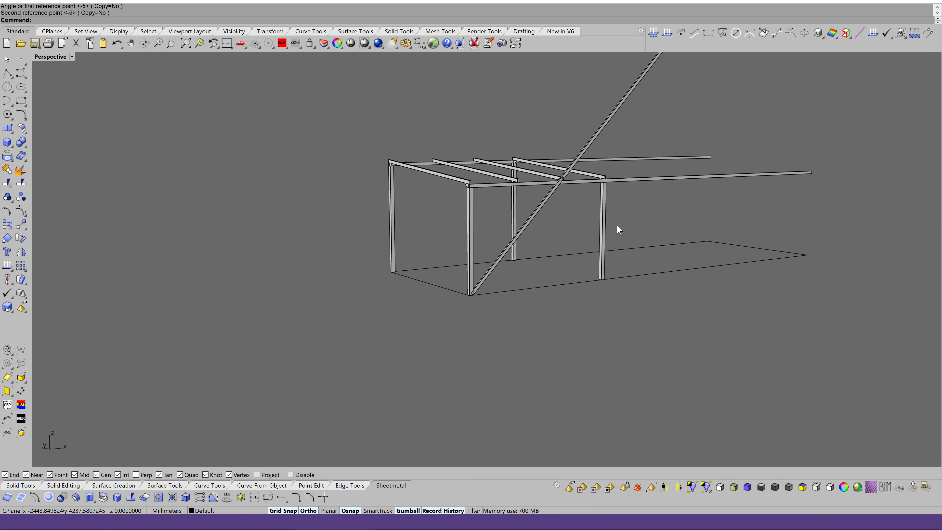
pyautogui.scroll(3, 617, 225)
pyautogui.scroll(1, 617, 224)
pyautogui.scroll(2, 617, 224)
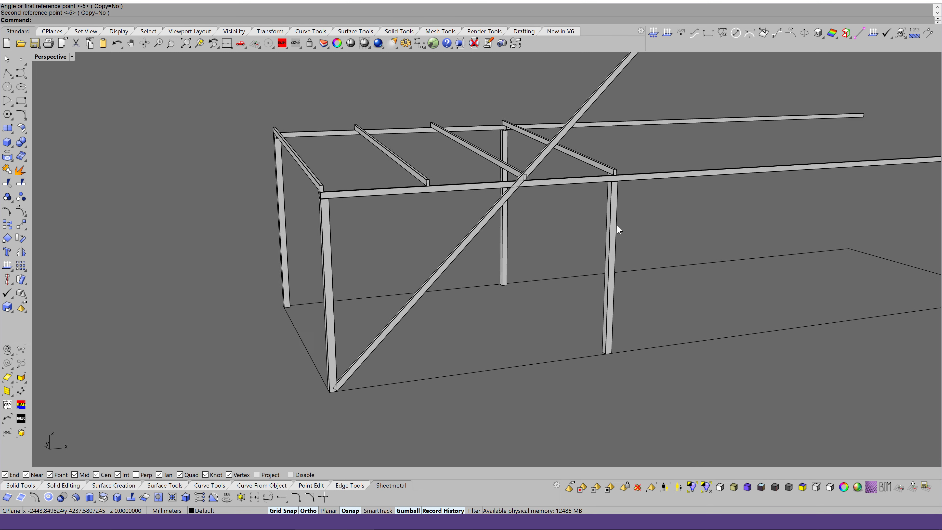
pyautogui.scroll(2, 594, 237)
pyautogui.scroll(-3, 592, 245)
pyautogui.scroll(1, 590, 253)
pyautogui.scroll(-1, 591, 253)
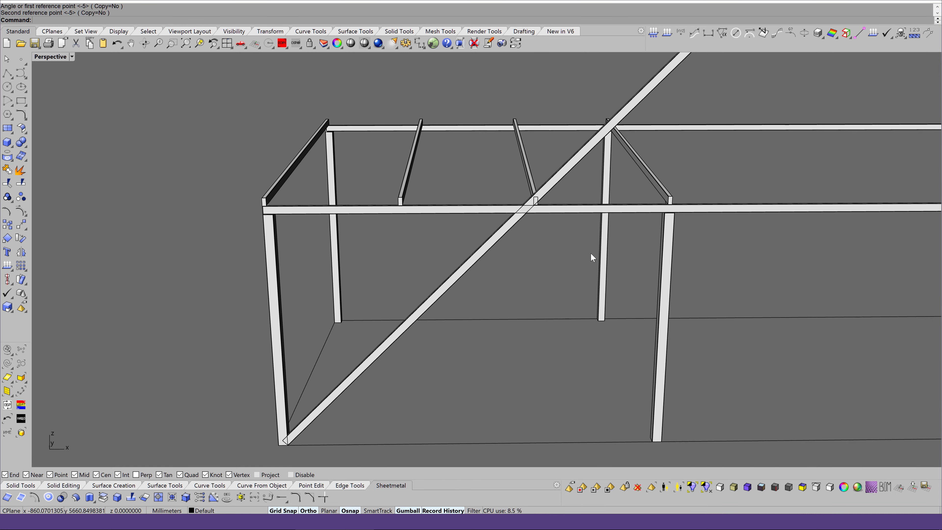
pyautogui.scroll(3, 591, 253)
pyautogui.press('Down')
pyautogui.press('Down')
pyautogui.press('Down')
pyautogui.press('Down')
pyautogui.press('Down')
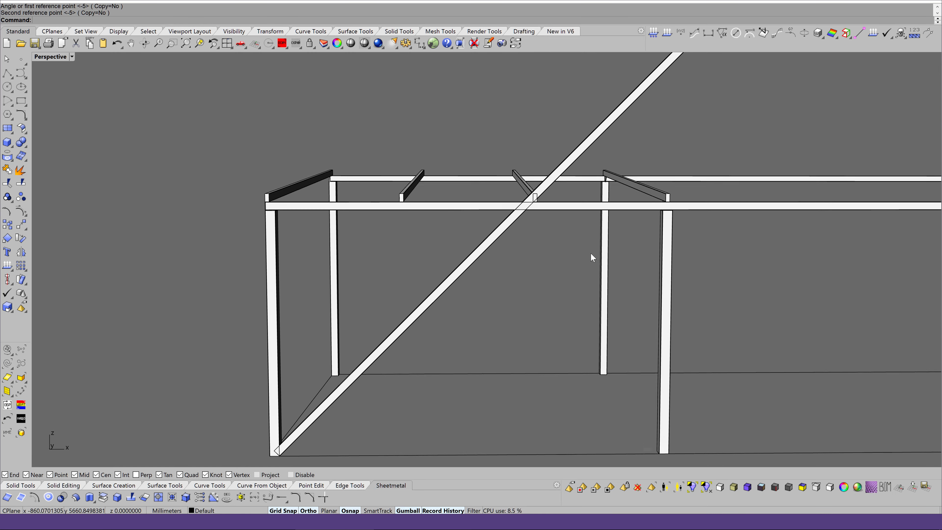
pyautogui.press('Down')
pyautogui.press('Down')
pyautogui.press('Up')
pyautogui.press('Up')
pyautogui.press('Up')
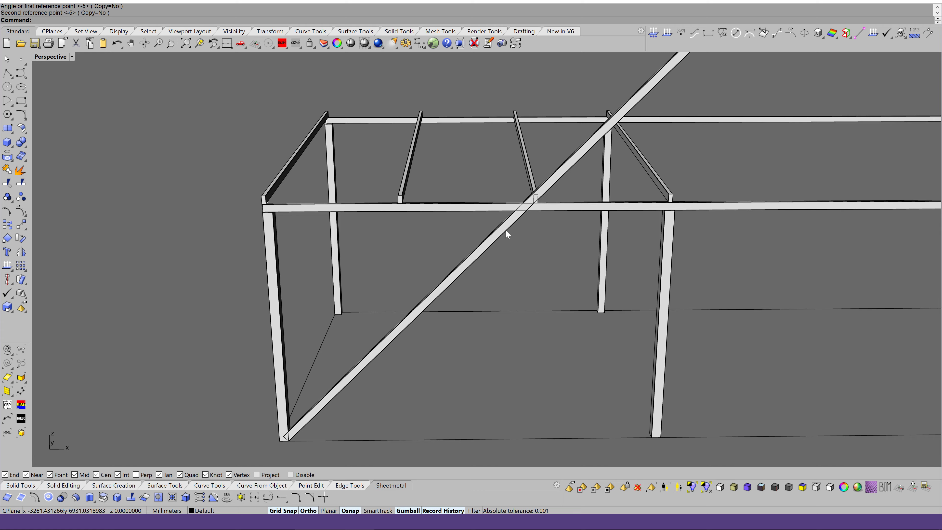
pyautogui.press('Up')
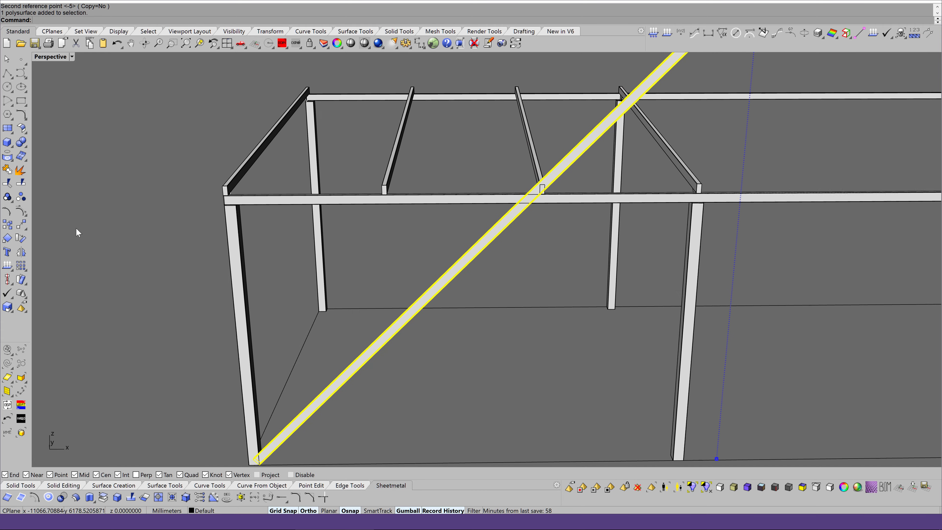
# Step: Draw a rectangular plane beneath where the brace meets the top side beam
pyautogui.press('Left')
pyautogui.press('Left')
pyautogui.click(8, 129)
pyautogui.scroll(3, 504, 272)
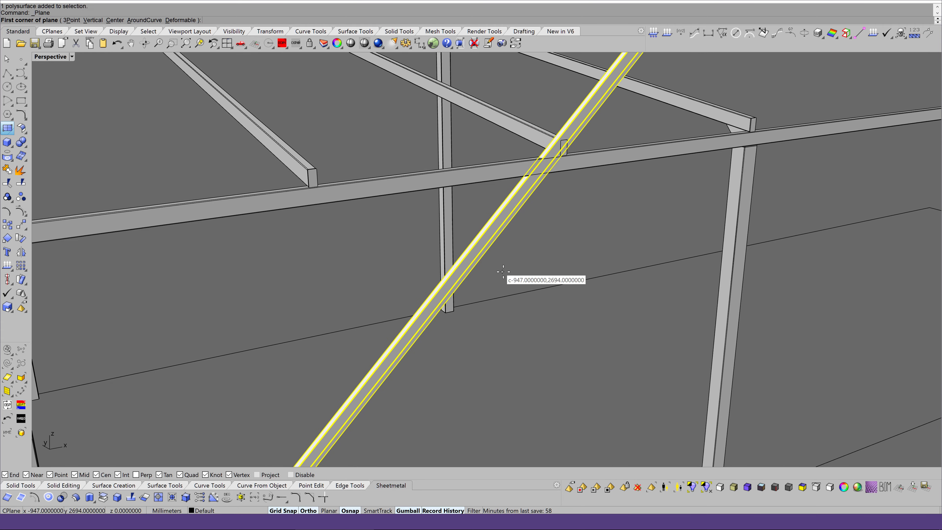
pyautogui.press('Down')
pyautogui.press('Down')
pyautogui.scroll(3, 503, 271)
pyautogui.scroll(3, 503, 271)
pyautogui.press('Left')
pyautogui.press('Left')
pyautogui.press('Left')
pyautogui.press('Left')
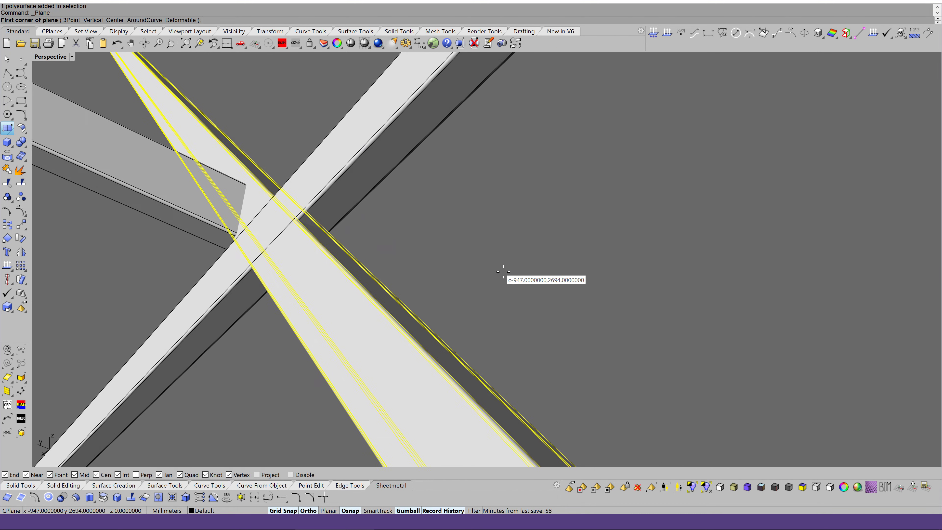
pyautogui.click(378, 230)
pyautogui.press('Down')
pyautogui.press('Down')
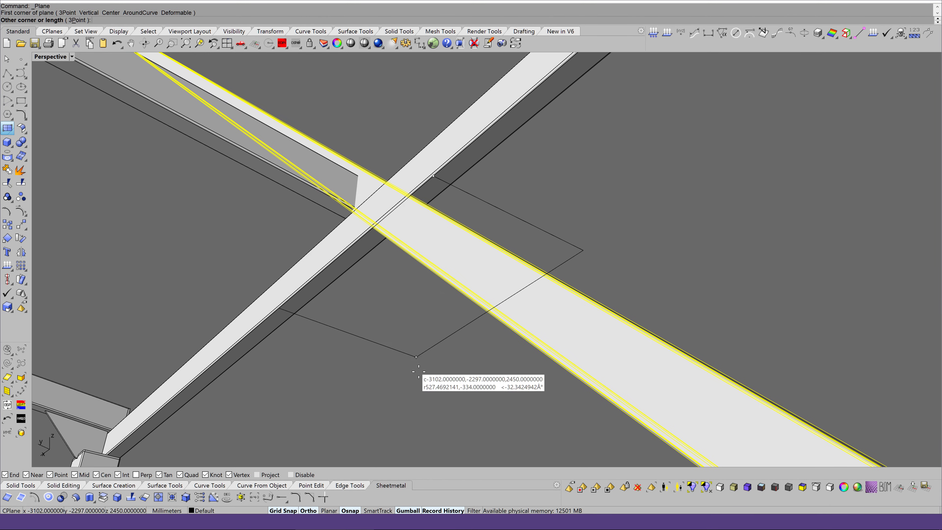
pyautogui.click(415, 316)
# Step: Raise the plane 105 mm to the 2450 mm beam height and check its normal direction
pyautogui.moveTo(410, 296); pyautogui.dragTo(336, 248)
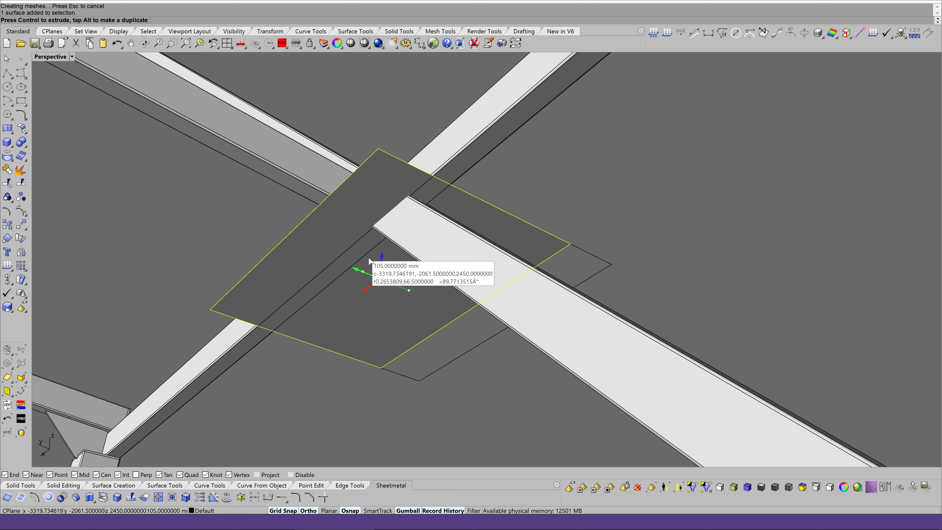
pyautogui.press('Down')
pyautogui.press('Down')
pyautogui.press('Left')
pyautogui.press('Left')
pyautogui.press('Left')
pyautogui.press('Left')
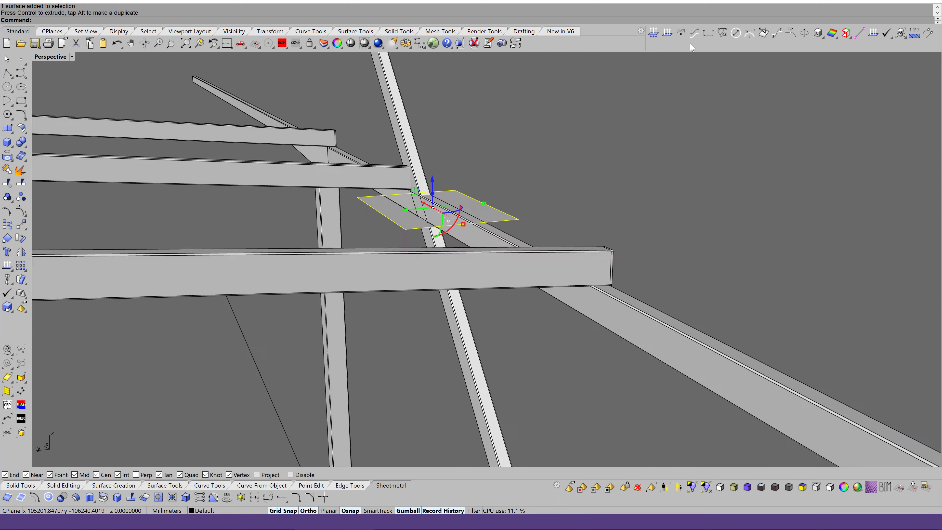
pyautogui.press('Down')
pyautogui.press('Down')
pyautogui.press('Left')
pyautogui.press('Left')
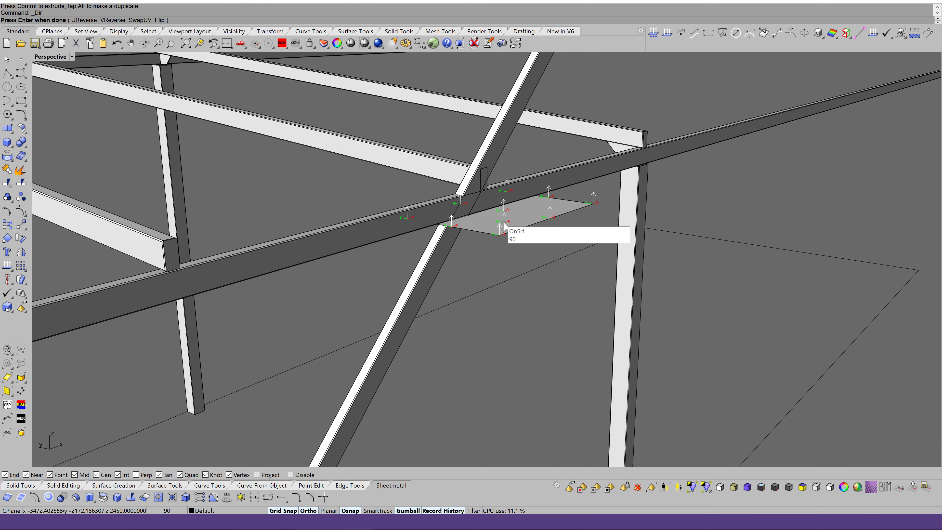
pyautogui.press('Return')
pyautogui.press('Down')
pyautogui.press('Down')
pyautogui.press('Down')
pyautogui.press('Down')
pyautogui.press('Down')
pyautogui.press('Down')
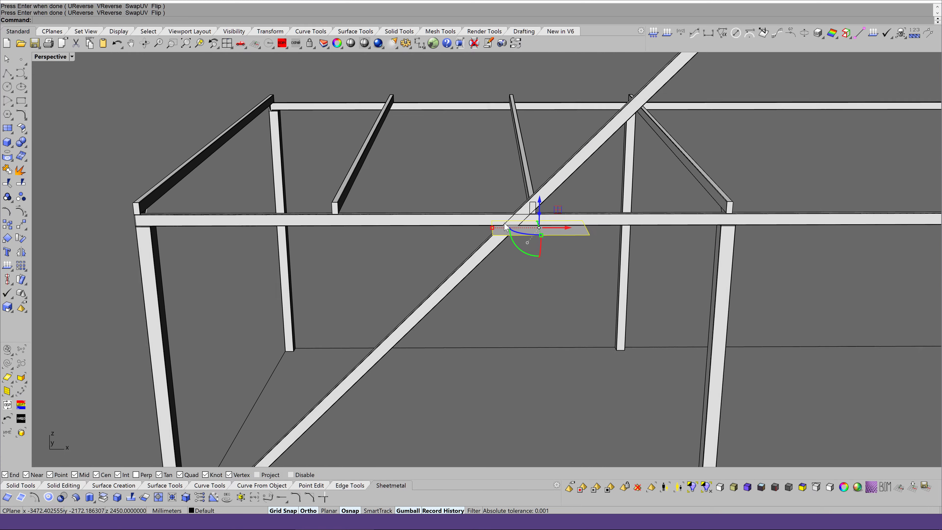
pyautogui.press('Escape')
# Step: Orbit and zoom the view toward the brace base
pyautogui.scroll(5, 446, 252)
pyautogui.scroll(-3, 529, 250)
pyautogui.press('Left')
pyautogui.press('Left')
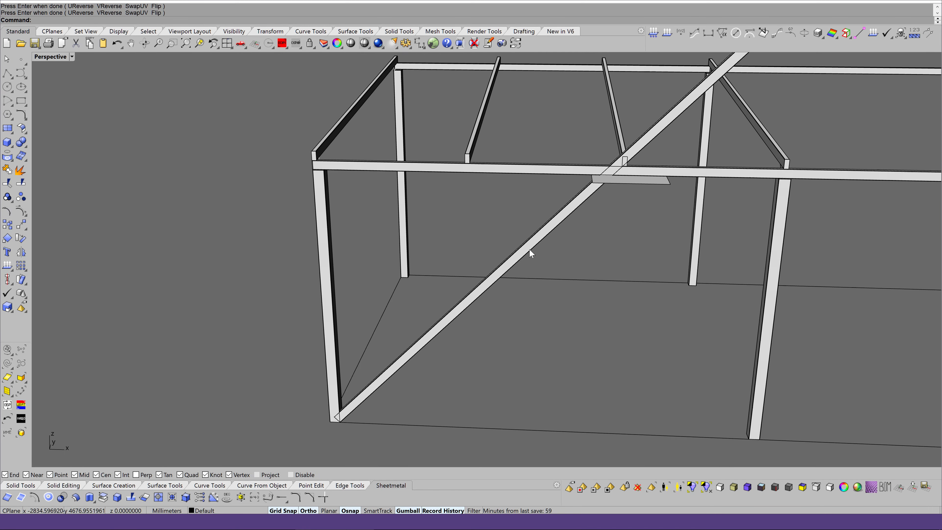
pyautogui.scroll(2, 530, 250)
pyautogui.scroll(2, 530, 250)
pyautogui.press('Down')
pyautogui.press('Down')
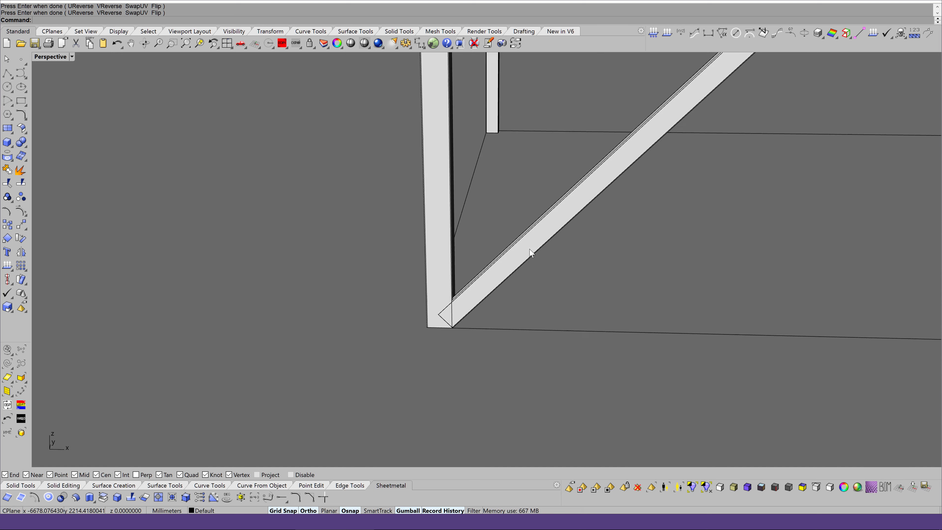
pyautogui.press('Left')
pyautogui.press('Left')
pyautogui.scroll(2, 473, 270)
pyautogui.scroll(1, 473, 271)
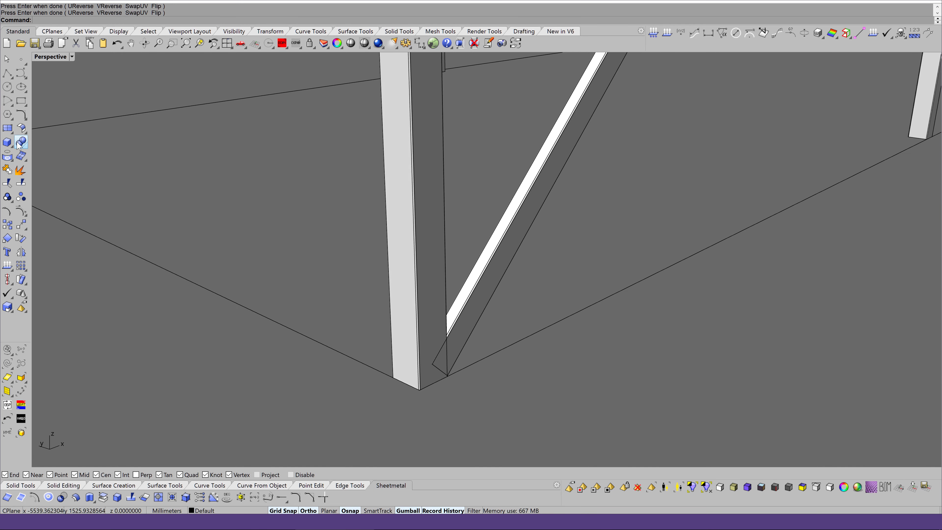
# Step: Draw a vertical cutting plane at the post corner across the brace
pyautogui.click(7, 128)
pyautogui.scroll(-2, 777, 357)
pyautogui.press('Left')
pyautogui.press('Left')
pyautogui.press('Left')
pyautogui.press('Left')
pyautogui.press('Left')
pyautogui.press('Left')
pyautogui.scroll(2, 549, 334)
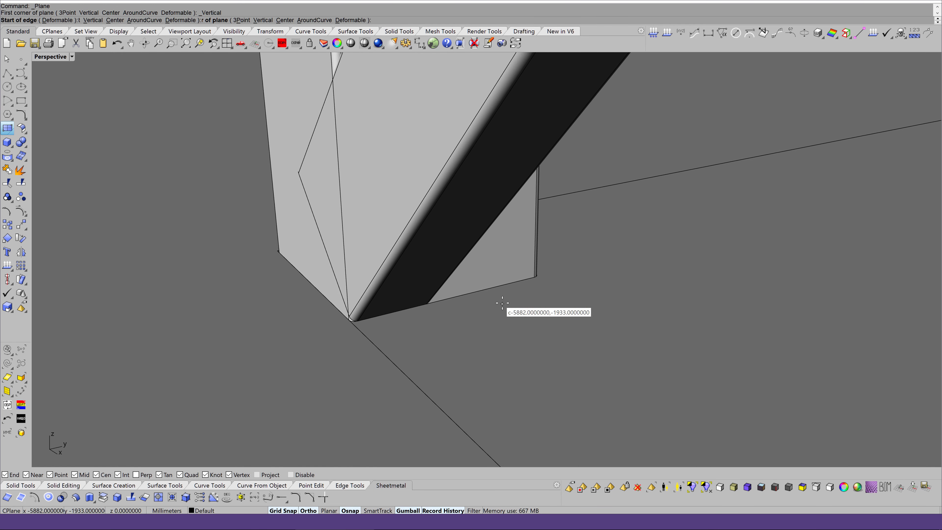
pyautogui.scroll(-2, 497, 300)
pyautogui.click(488, 265)
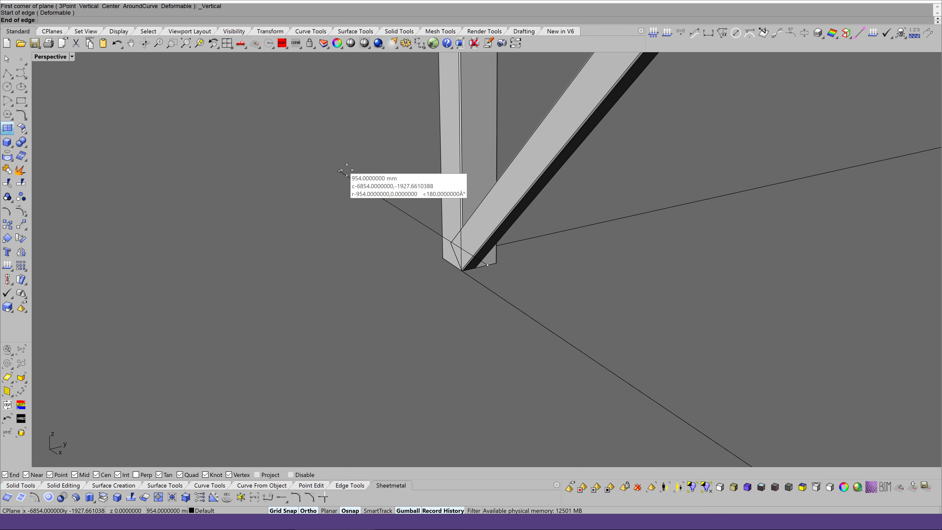
pyautogui.click(361, 271)
pyautogui.click(336, 143)
pyautogui.scroll(1, 616, 85)
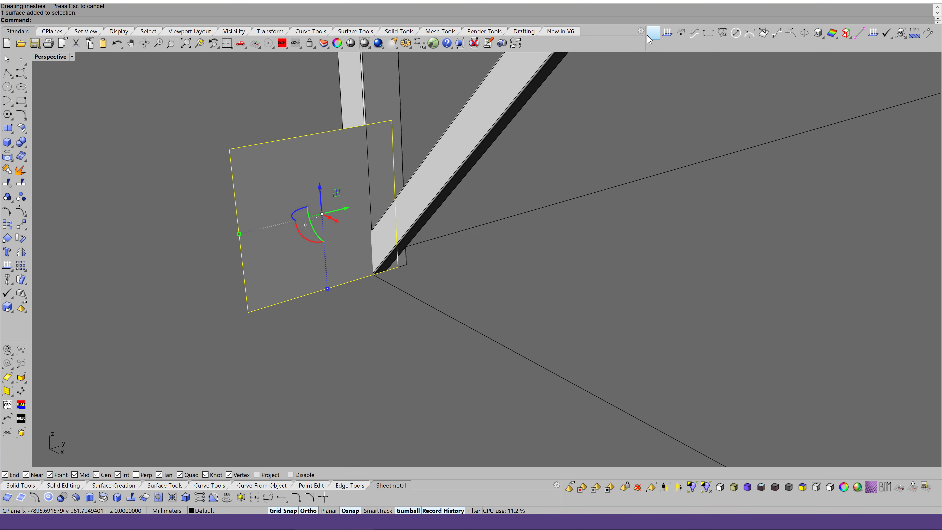
pyautogui.press('Return')
# Step: BooleanDifference the plane from the diagonal brace and delete the leftover piece
pyautogui.click(449, 185)
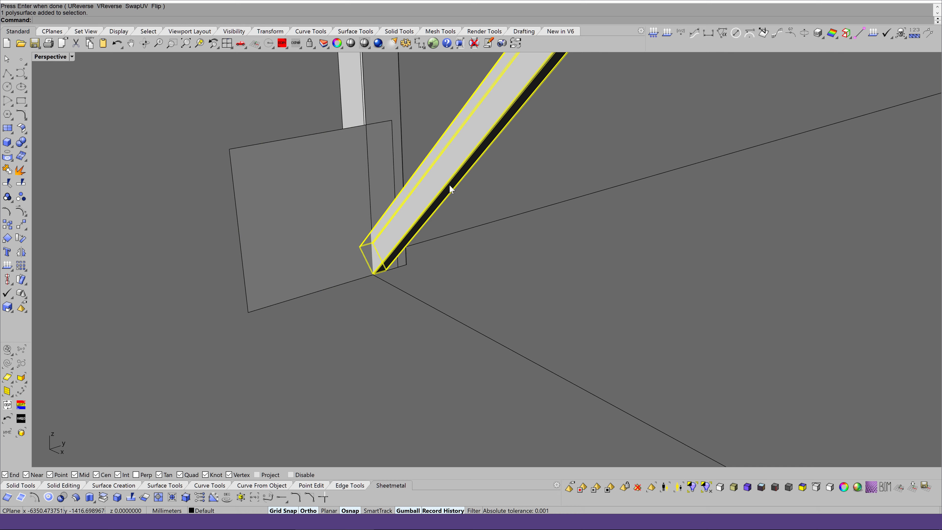
pyautogui.click(307, 226)
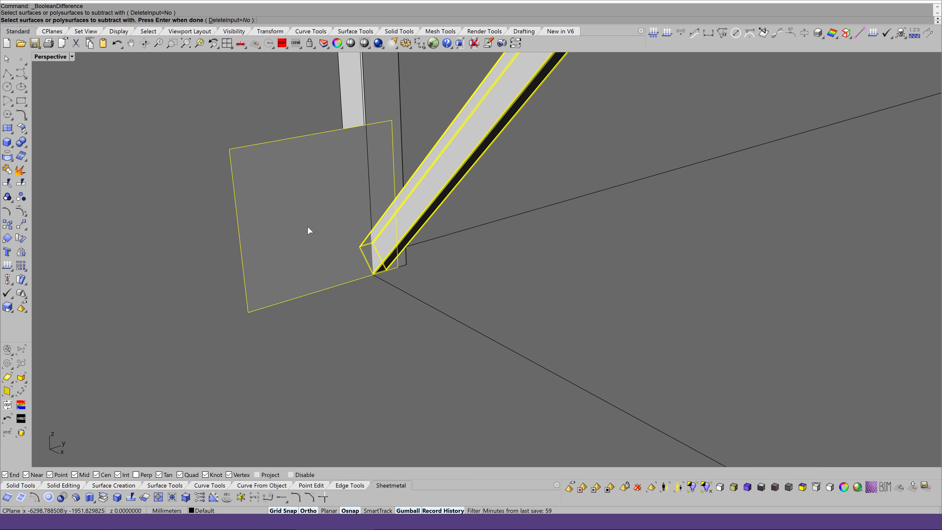
pyautogui.scroll(-3, 307, 226)
pyautogui.moveTo(307, 226)
pyautogui.mouseDown(button='right')
pyautogui.moveTo(445, 214)
pyautogui.moveTo(547, 185)
pyautogui.moveTo(566, 168)
pyautogui.mouseUp(button='right')
pyautogui.press('Return')
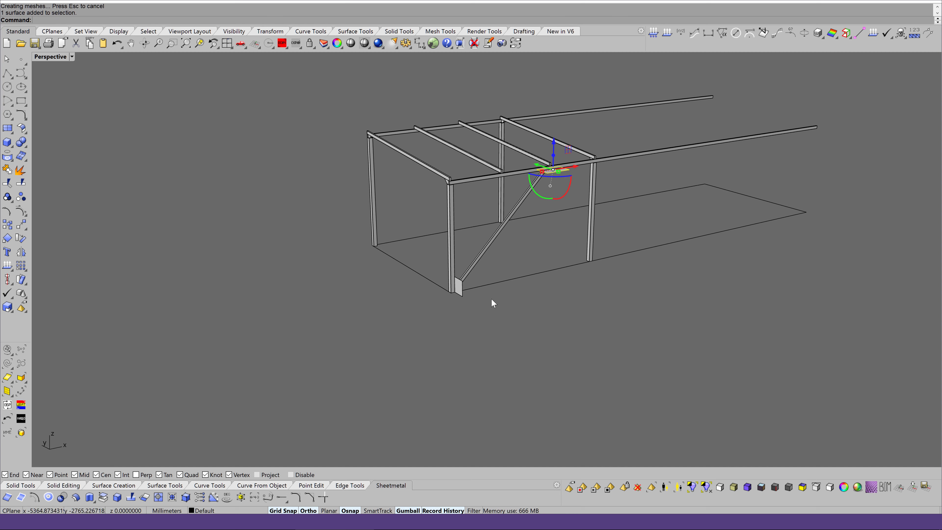
pyautogui.press('Delete')
pyautogui.scroll(3, 544, 276)
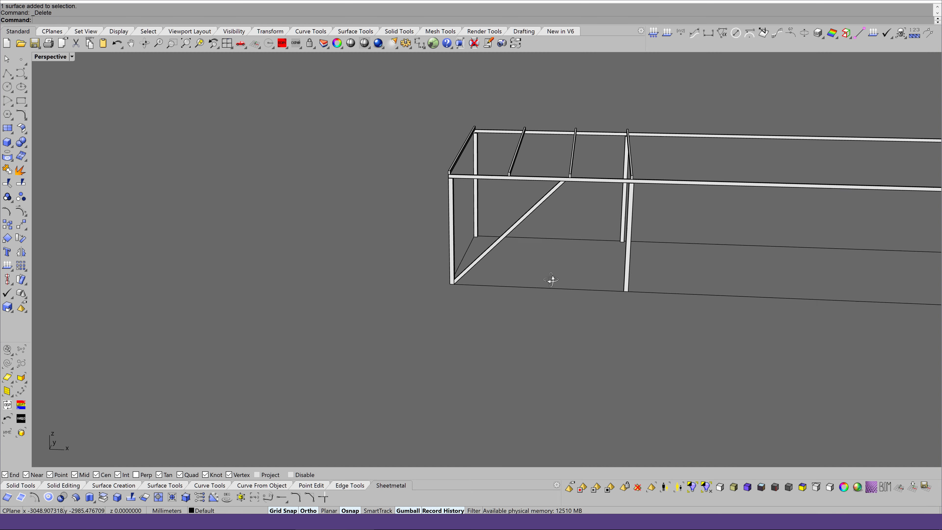
# Step: Orbit and zoom the view to inspect the trimmed brace
pyautogui.moveTo(551, 279)
pyautogui.mouseDown(button='right')
pyautogui.moveTo(547, 220)
pyautogui.moveTo(605, 263)
pyautogui.moveTo(279, 394)
pyautogui.mouseUp(button='right')
pyautogui.scroll(2, 605, 263)
pyautogui.scroll(2, 604, 263)
pyautogui.scroll(2, 593, 264)
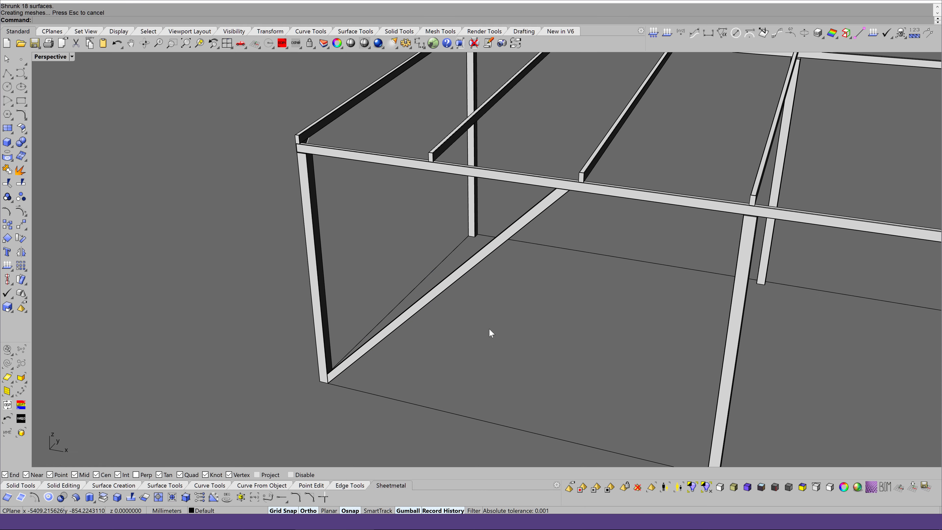
pyautogui.scroll(-3, 631, 297)
pyautogui.scroll(-3, 631, 296)
pyautogui.moveTo(631, 296)
pyautogui.mouseDown(button='right')
pyautogui.moveTo(486, 301)
pyautogui.moveTo(511, 313)
pyautogui.mouseUp(button='right')
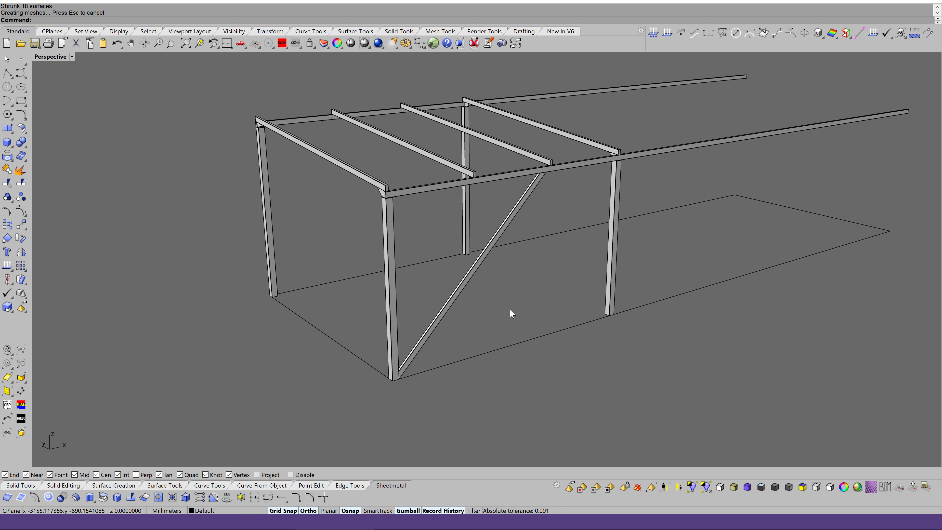
pyautogui.scroll(2, 515, 312)
# Step: Rotate the long top beam 90° to run crosswise and move it toward the frame's end
pyautogui.scroll(2, 519, 312)
pyautogui.click(423, 170)
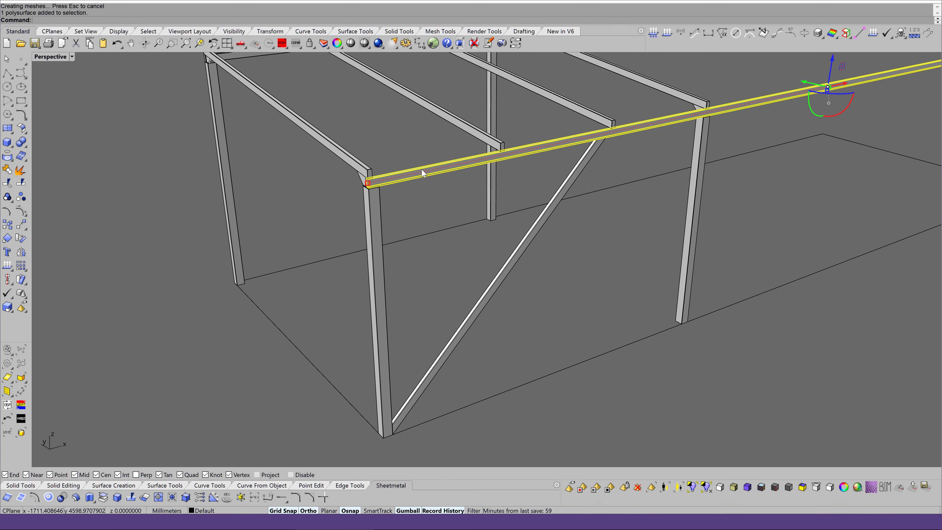
pyautogui.scroll(-3, 520, 218)
pyautogui.scroll(-1, 520, 218)
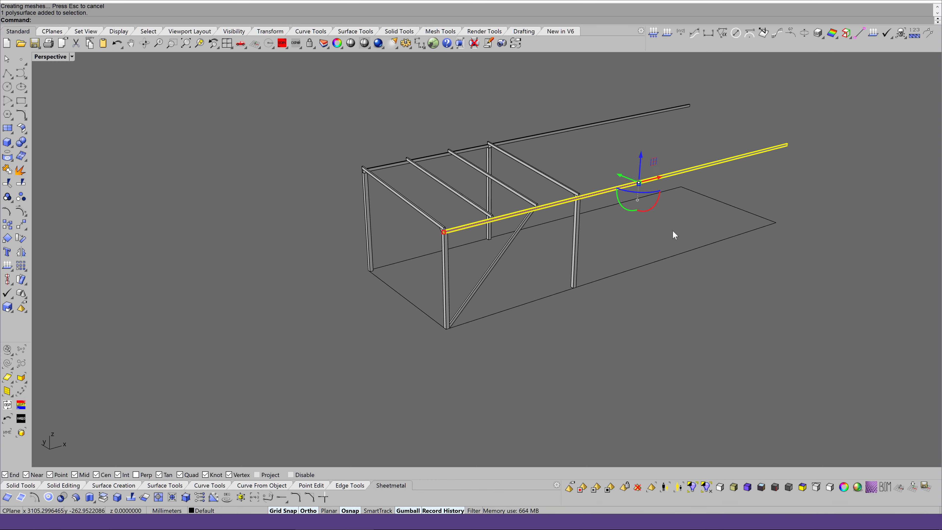
pyautogui.moveTo(670, 259); pyautogui.dragTo(669, 259, button='right')
pyautogui.moveTo(684, 242); pyautogui.dragTo(663, 222)
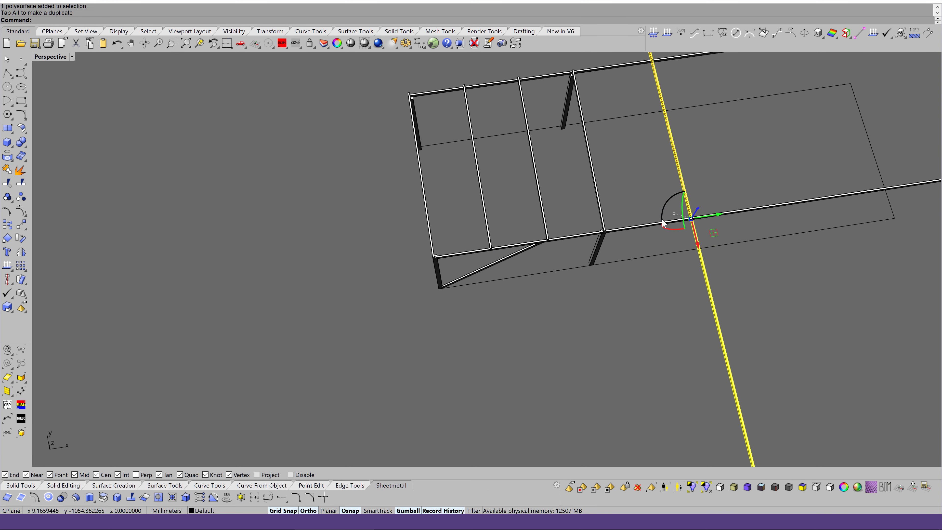
pyautogui.moveTo(718, 219); pyautogui.dragTo(445, 259)
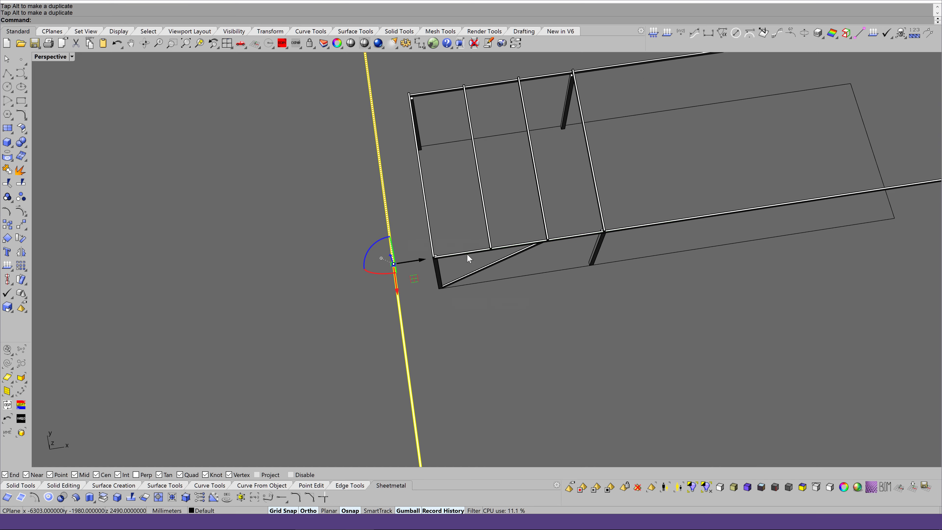
pyautogui.click(467, 305)
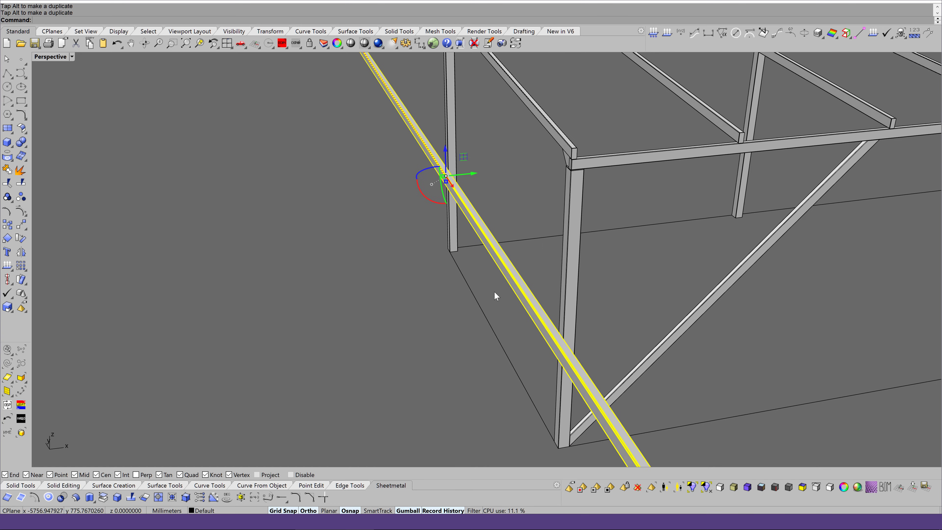
# Step: Move the bar 857 mm from its midpoint to sit against the end post
pyautogui.scroll(-2, 619, 256)
pyautogui.scroll(-2, 620, 257)
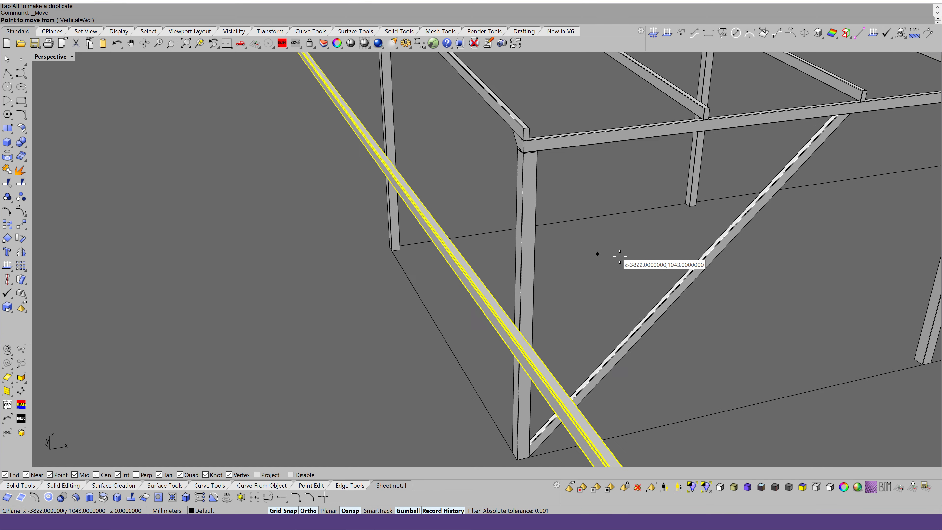
pyautogui.scroll(-2, 619, 256)
pyautogui.scroll(-2, 620, 256)
pyautogui.scroll(-2, 620, 256)
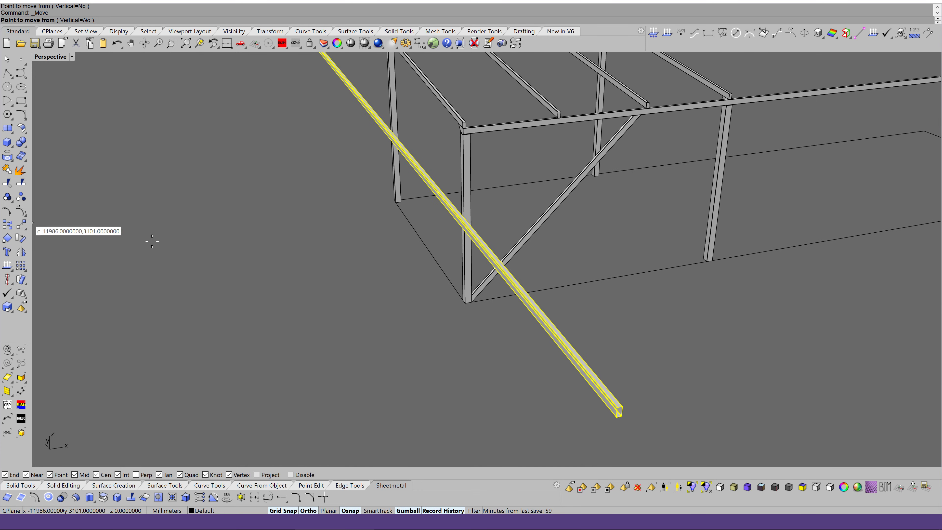
pyautogui.scroll(2, 413, 278)
pyautogui.scroll(2, 413, 223)
pyautogui.scroll(2, 478, 200)
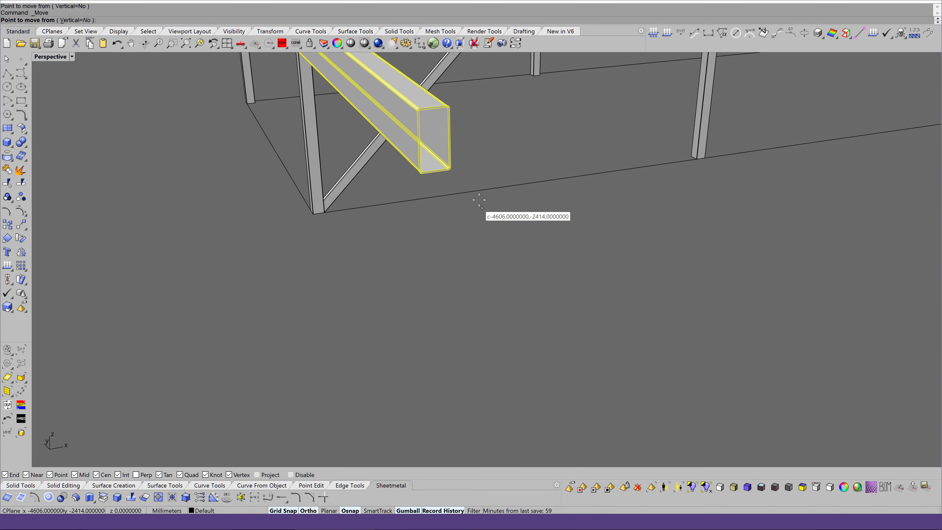
pyautogui.click(437, 173)
pyautogui.press('Left')
pyautogui.press('Left')
pyautogui.press('Left')
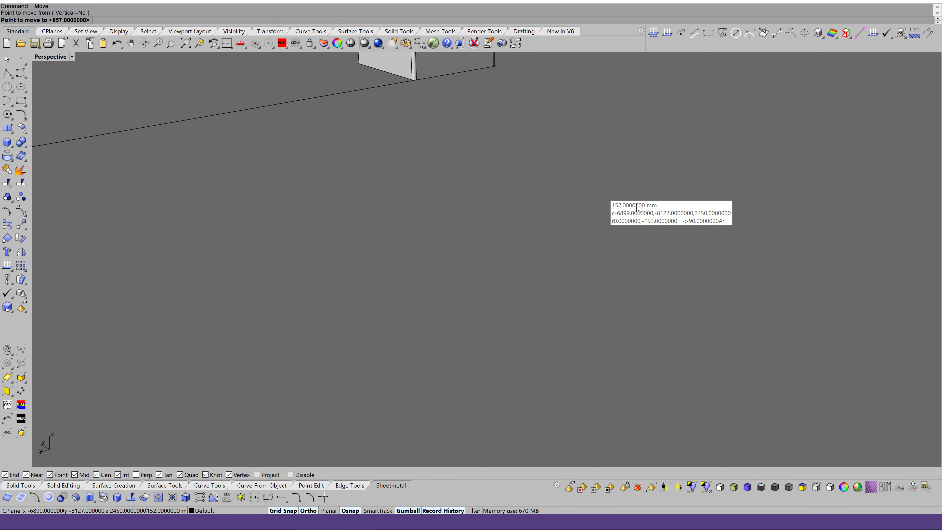
pyautogui.press('Down')
pyautogui.press('Down')
pyautogui.click(370, 172)
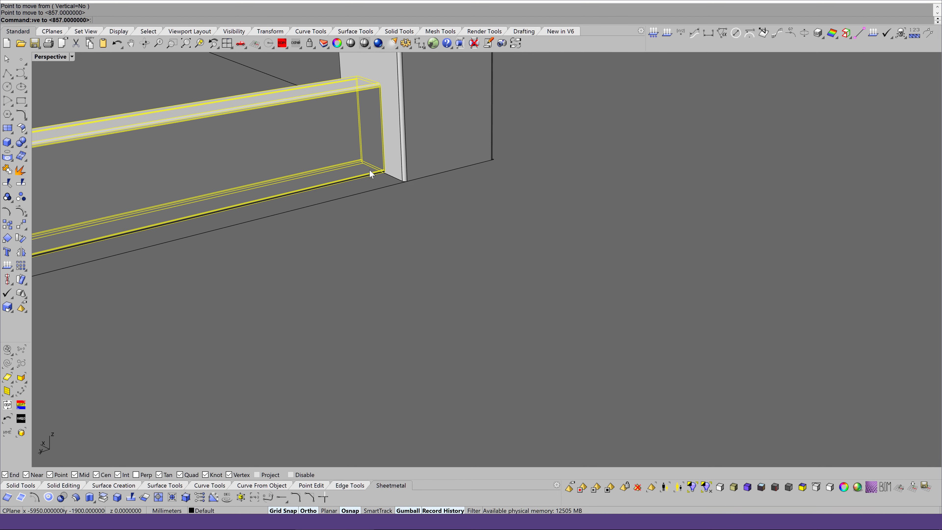
# Step: Shift the bar 29 mm sideways and slide it flush against the post base
pyautogui.press('Left')
pyautogui.press('Left')
pyautogui.press('Left')
pyautogui.press('Left')
pyautogui.scroll(2, 458, 238)
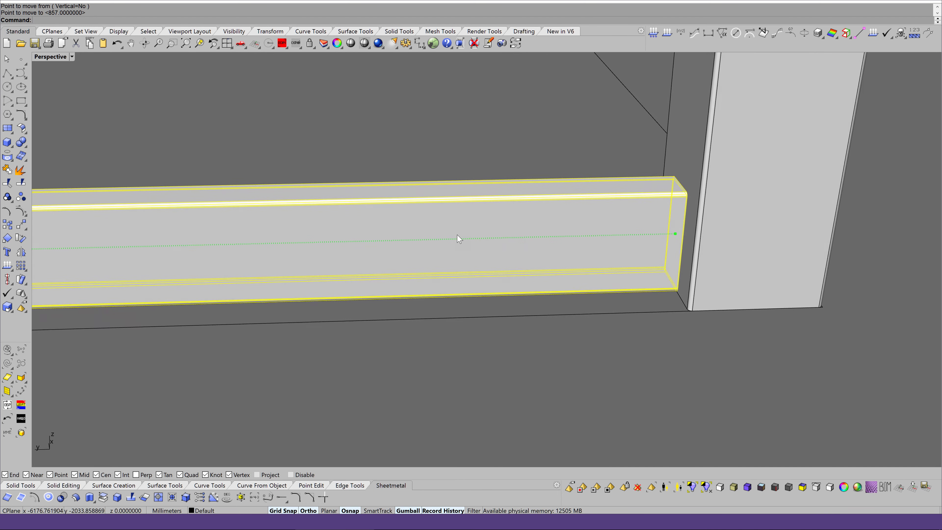
pyautogui.press('Left')
pyautogui.press('Left')
pyautogui.press('Left')
pyautogui.press('Up')
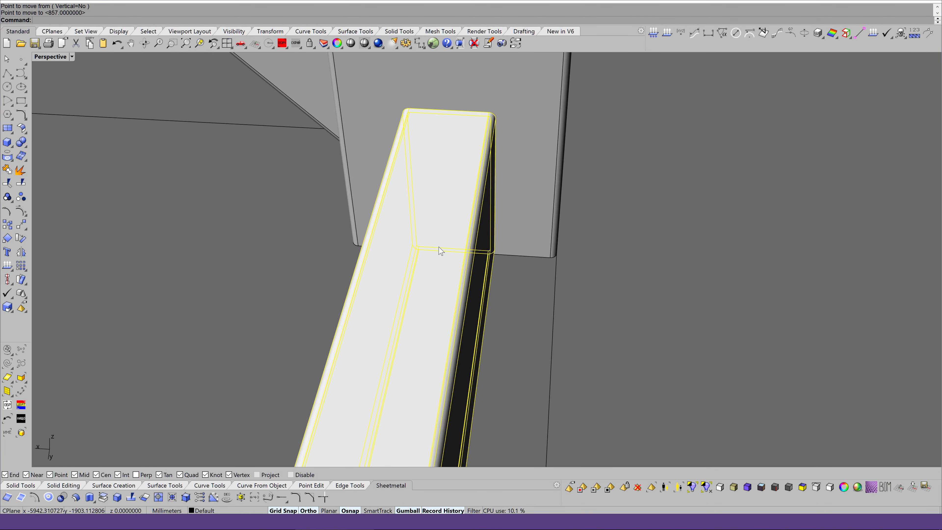
pyautogui.moveTo(439, 247); pyautogui.dragTo(523, 261)
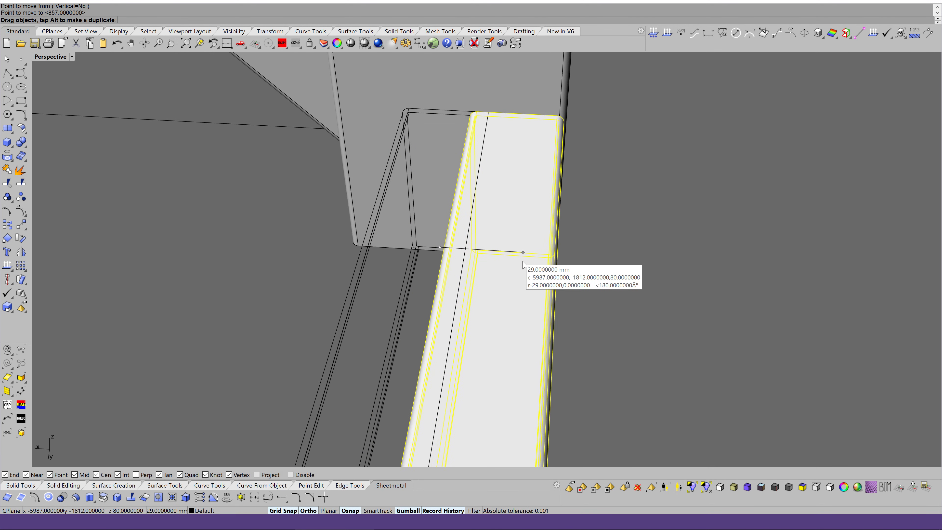
pyautogui.click(667, 252)
pyautogui.click(491, 258)
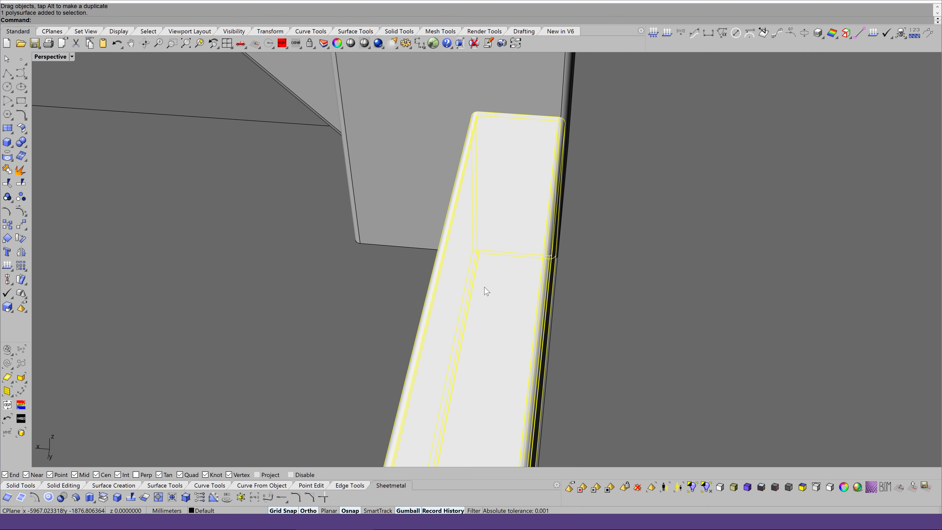
pyautogui.moveTo(495, 290); pyautogui.dragTo(497, 289)
pyautogui.click(678, 267)
# Step: Begin a 3D rotation of the bar
pyautogui.press('Left')
pyautogui.press('Left')
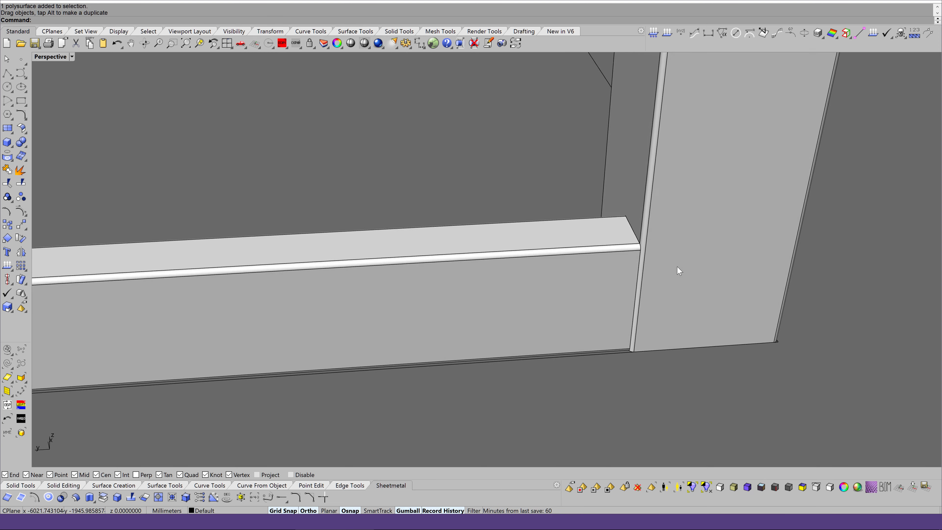
pyautogui.press('Left')
pyautogui.press('Left')
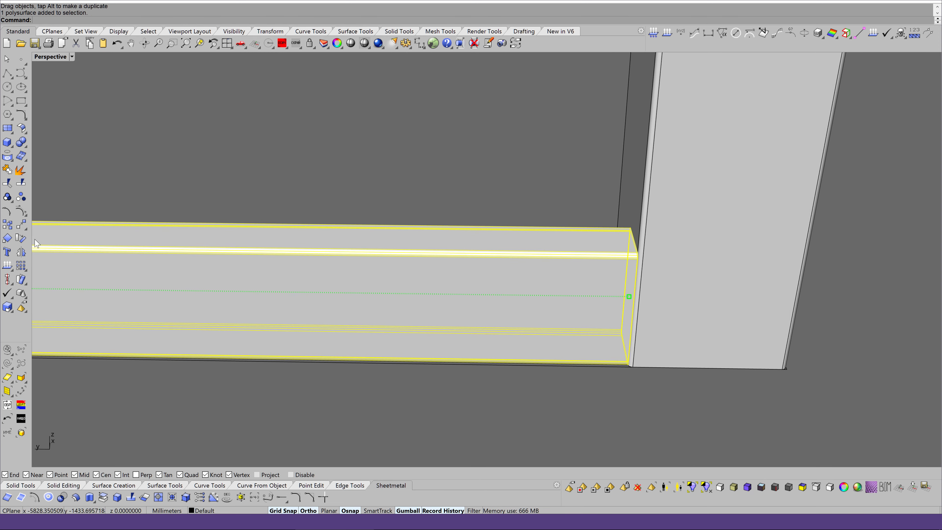
pyautogui.click(26, 240)
pyautogui.press('Down')
pyautogui.press('Down')
pyautogui.press('Down')
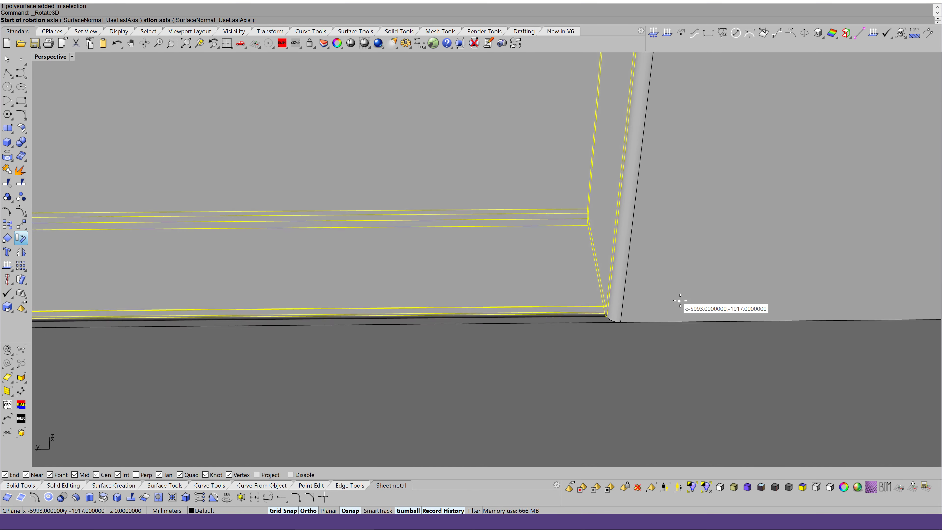
# Step: Rotate the bar -45° in Rotate3D about an axis along its end, forming a diagonal brace
pyautogui.press('Down')
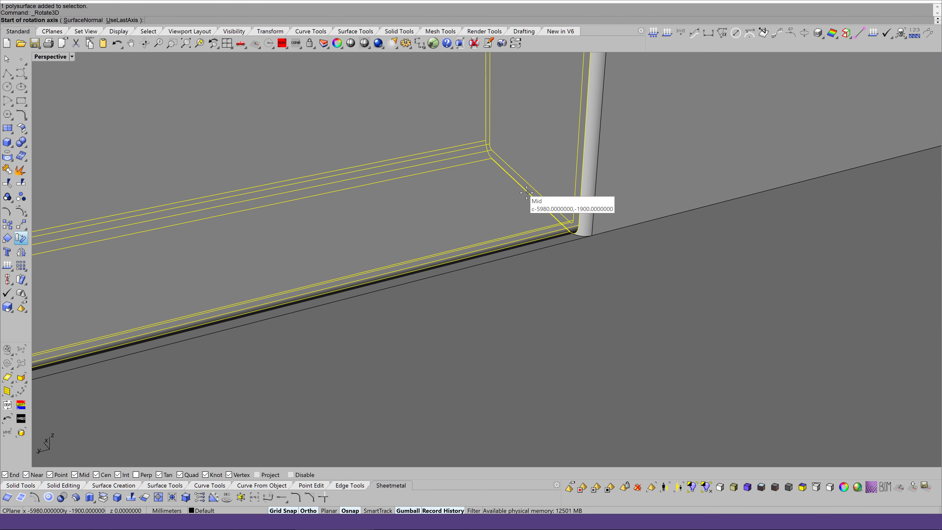
pyautogui.click(527, 193)
pyautogui.press('Left')
pyautogui.press('Left')
pyautogui.press('Left')
pyautogui.click(548, 343)
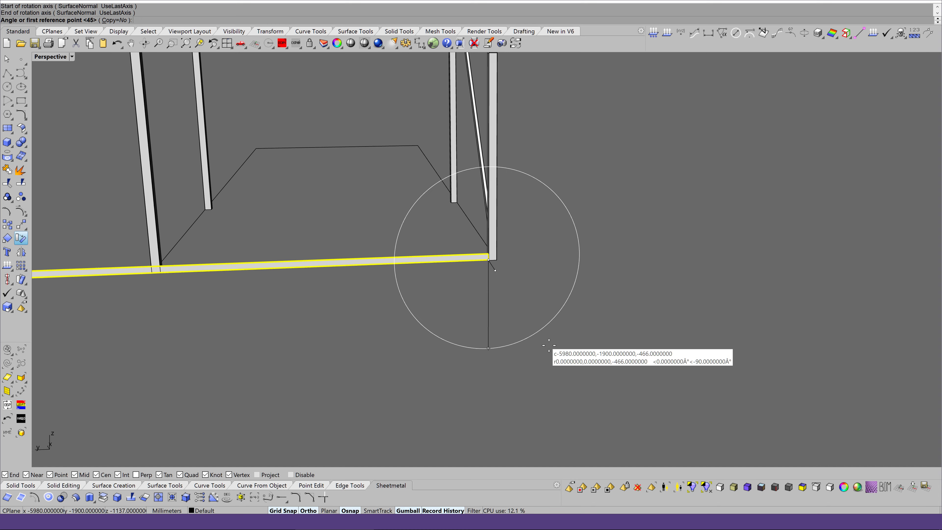
pyautogui.press('Up')
pyautogui.press('Up')
pyautogui.press('F8')
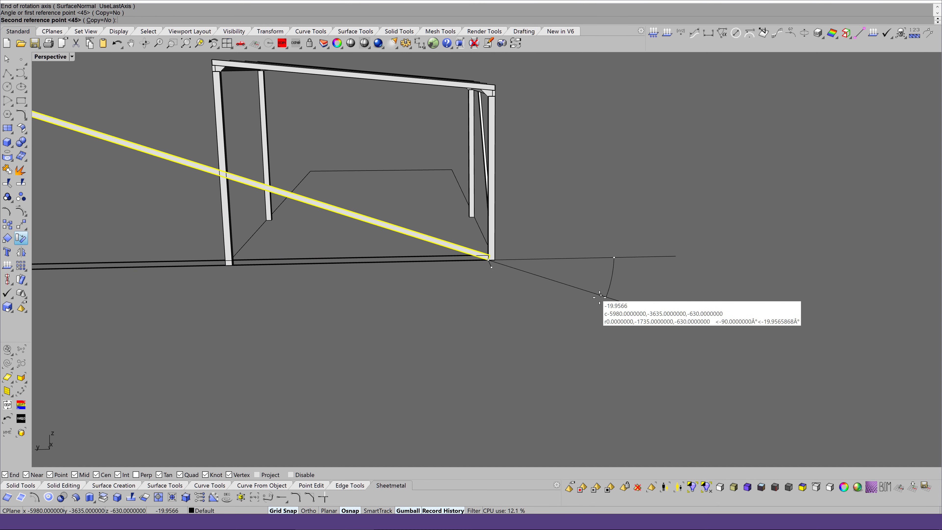
pyautogui.press('F8')
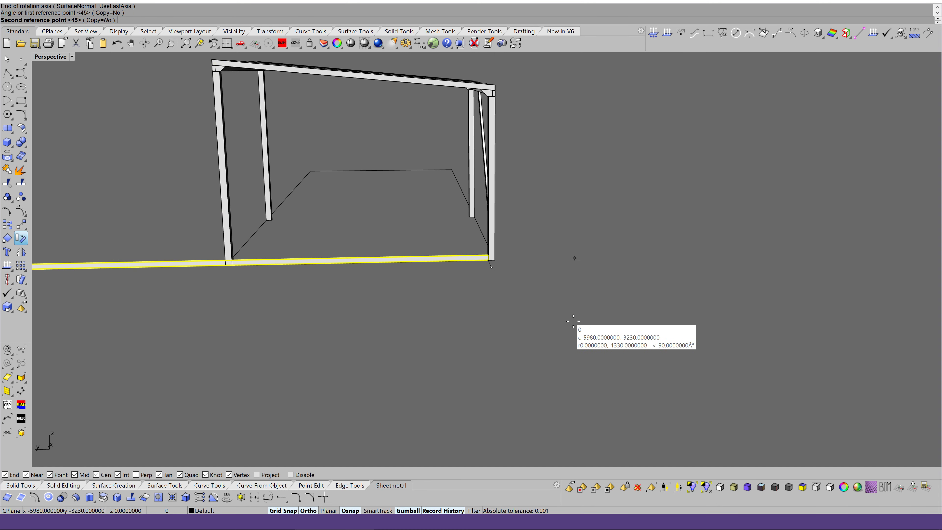
pyautogui.write('04')
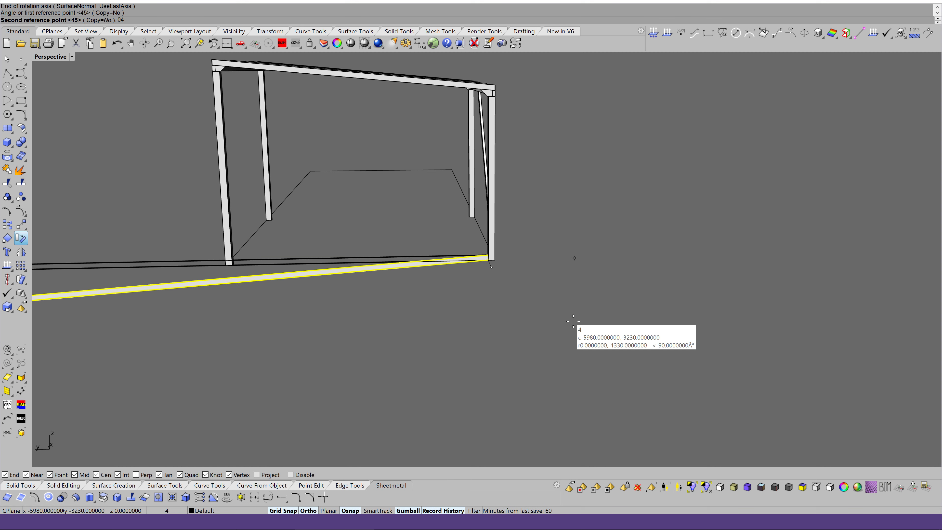
pyautogui.press('BackSpace')
pyautogui.press('BackSpace')
pyautogui.write('-45')
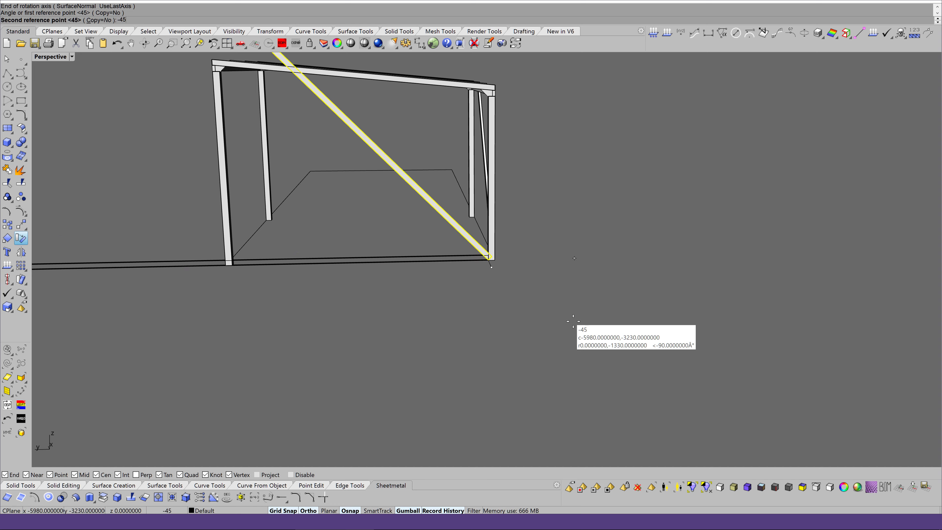
pyautogui.press('Return')
# Step: Orbit the Perspective view to face the shed's end wall with the new brace
pyautogui.press('Down')
pyautogui.press('Down')
pyautogui.press('Down')
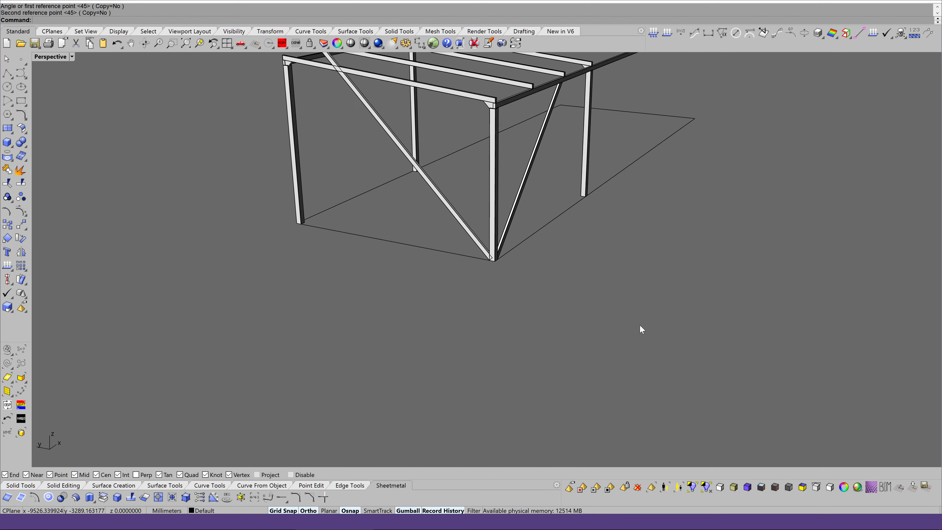
pyautogui.press('Left')
pyautogui.press('Left')
pyautogui.press('Right')
pyautogui.press('Right')
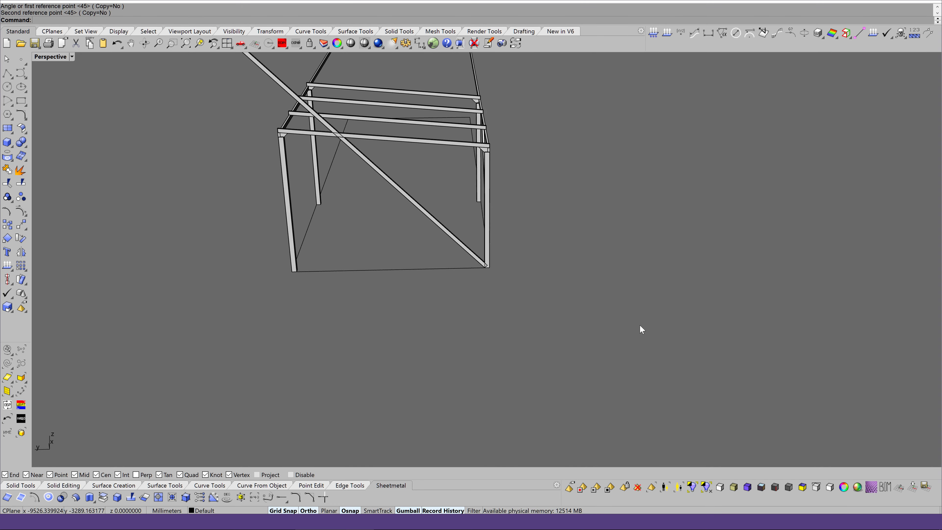
pyautogui.press('Up')
pyautogui.press('Up')
pyautogui.press('Right')
pyautogui.press('Right')
pyautogui.press('Right')
pyautogui.press('Right')
pyautogui.press('Right')
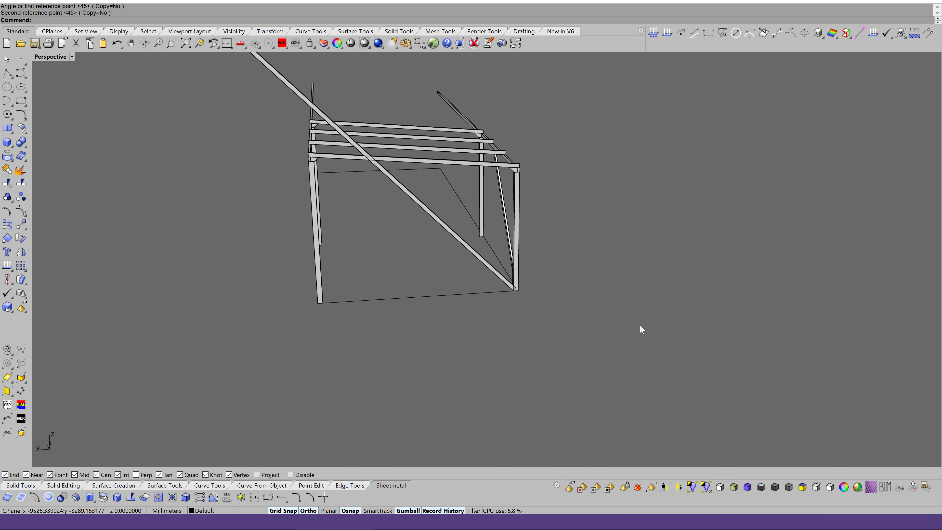
pyautogui.press('Right')
pyautogui.press('Right')
pyautogui.press('Right')
pyautogui.press('Right')
pyautogui.press('Right')
pyautogui.press('Right')
pyautogui.press('Right')
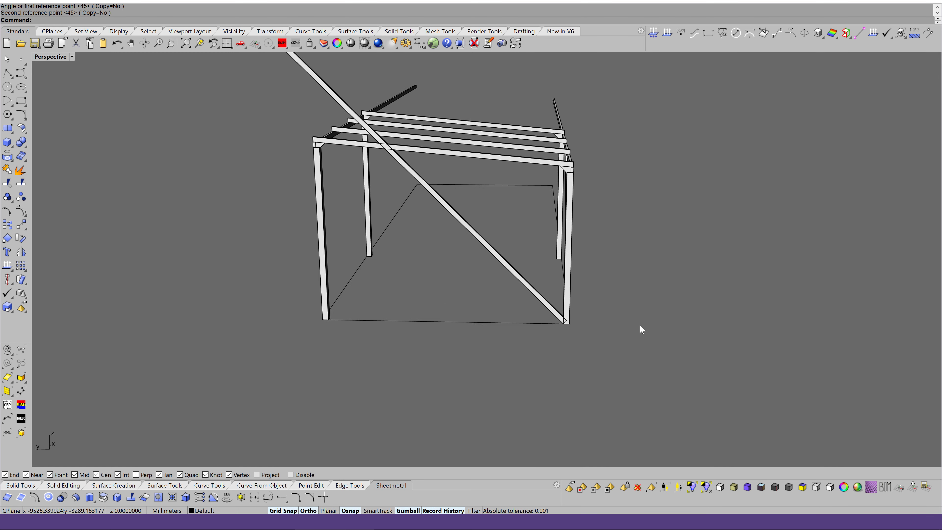
pyautogui.press('Right')
pyautogui.press('Right')
pyautogui.press('Right')
pyautogui.press('Right')
pyautogui.press('Right')
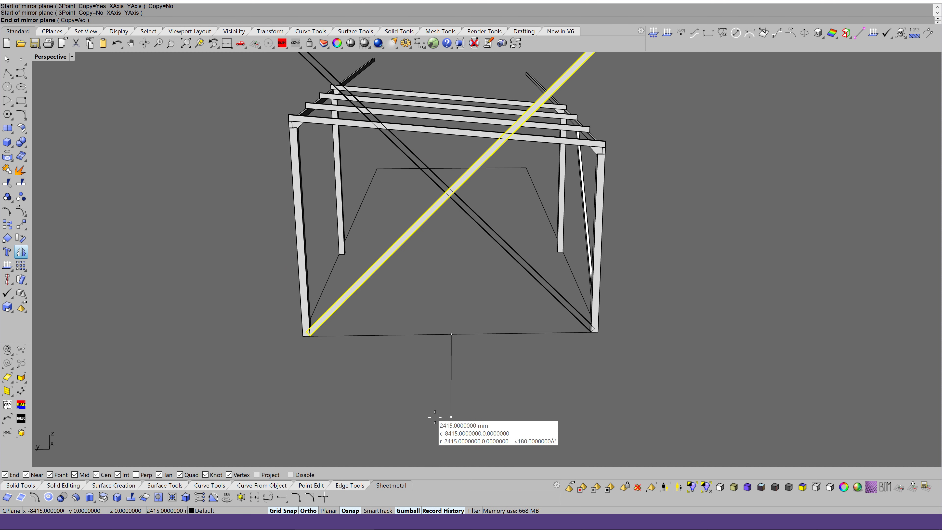
# Step: Flip the end-wall diagonal with Mirror (Copy=No) about a vertical plane through the base midpoint
pyautogui.click(636, 369)
pyautogui.press('Right')
pyautogui.press('Right')
pyautogui.press('Right')
pyautogui.press('Right')
pyautogui.press('Right')
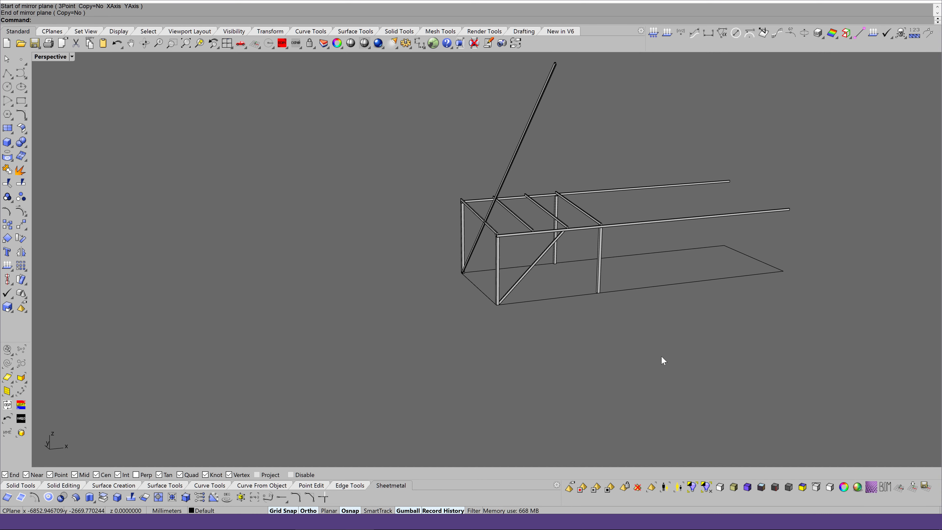
pyautogui.press('Right')
pyautogui.press('Right')
pyautogui.press('Right')
pyautogui.press('Right')
pyautogui.press('Right')
pyautogui.press('Right')
pyautogui.press('Right')
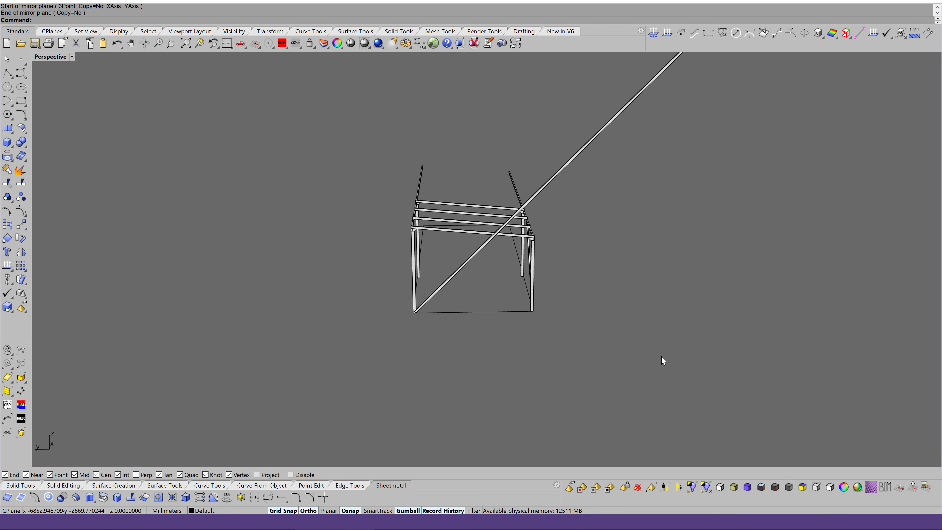
pyautogui.press('Right')
pyautogui.press('Right')
pyautogui.press('Right')
pyautogui.press('Right')
pyautogui.press('Right')
pyautogui.press('Right')
pyautogui.press('Right')
pyautogui.press('Right')
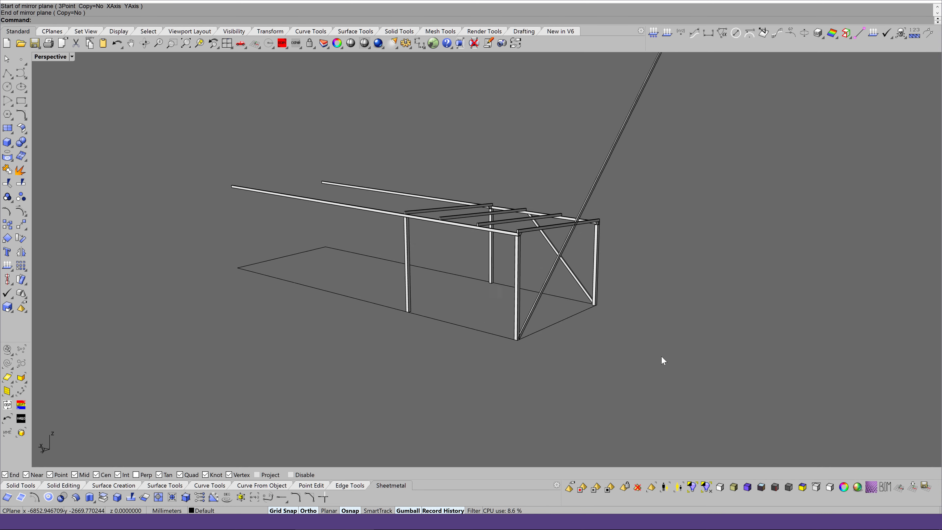
pyautogui.press('Right')
pyautogui.press('Right')
pyautogui.press('Right')
pyautogui.press('Right')
pyautogui.press('Right')
pyautogui.press('Right')
pyautogui.press('Right')
pyautogui.press('Right')
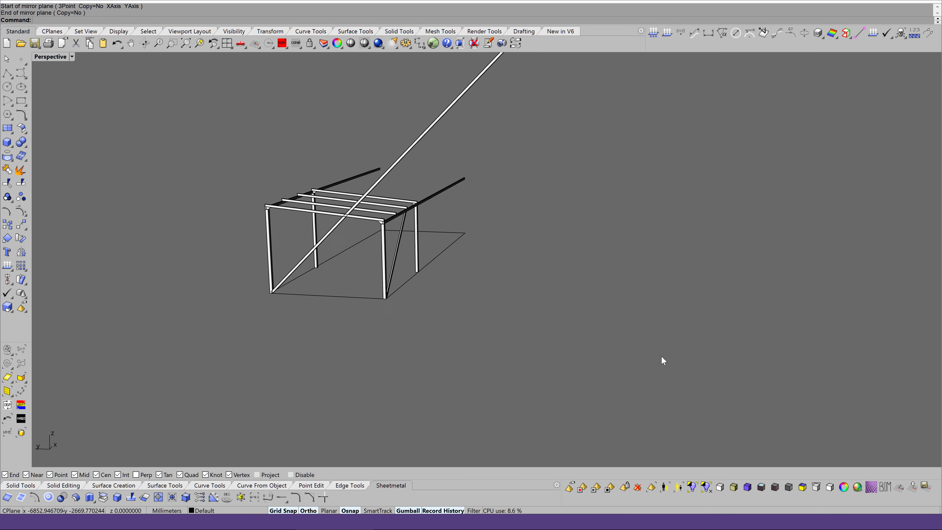
pyautogui.press('Right')
pyautogui.press('Right')
# Step: Zoom in toward the front end and select the long diagonal brace
pyautogui.press('Right')
pyautogui.press('Right')
pyautogui.press('pageup')
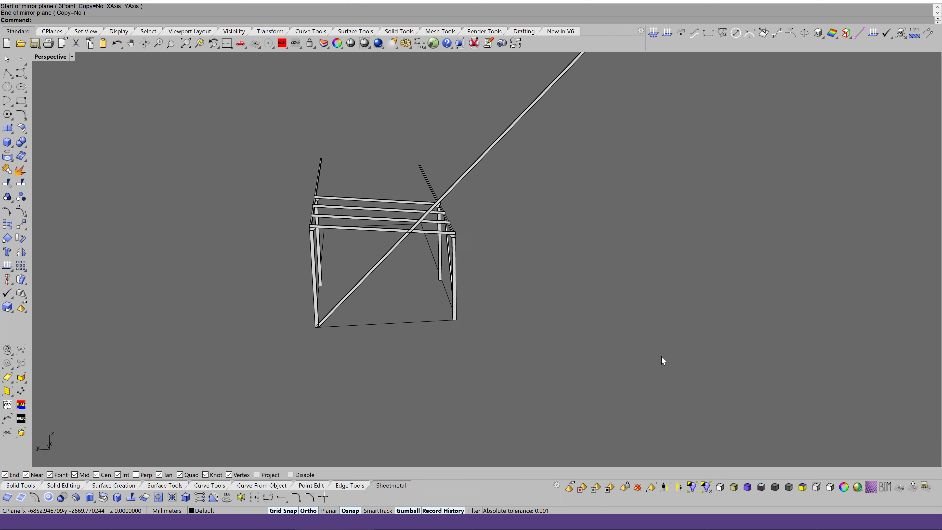
pyautogui.press('pageup')
pyautogui.press('Up')
pyautogui.press('pageup')
pyautogui.press('Up')
pyautogui.press('pageup')
pyautogui.press('pageup')
pyautogui.press('Right')
pyautogui.press('Right')
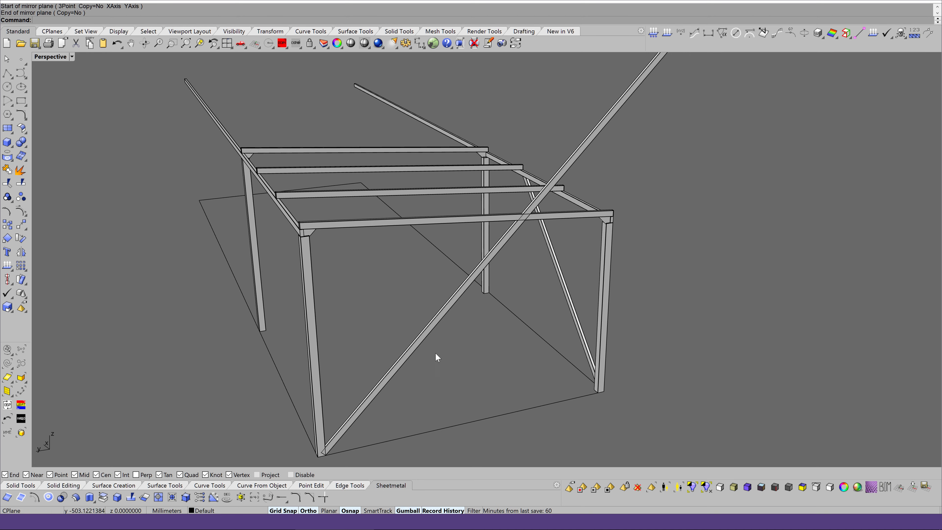
pyautogui.press('Right')
pyautogui.click(387, 362)
pyautogui.press('pageup')
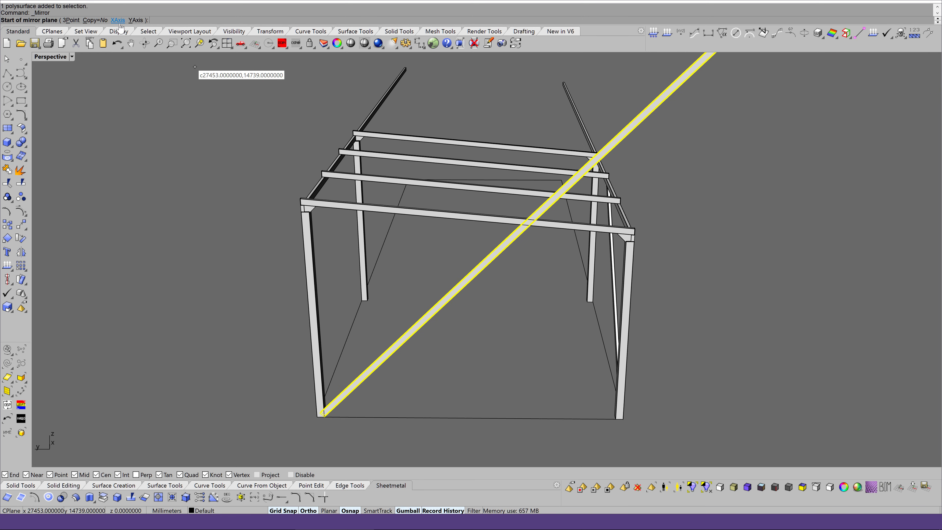
# Step: Mirror a copy of the diagonal about the front base edge midpoint, forming crossed braces
pyautogui.click(466, 418)
pyautogui.click(708, 364)
pyautogui.press('Right')
pyautogui.press('Right')
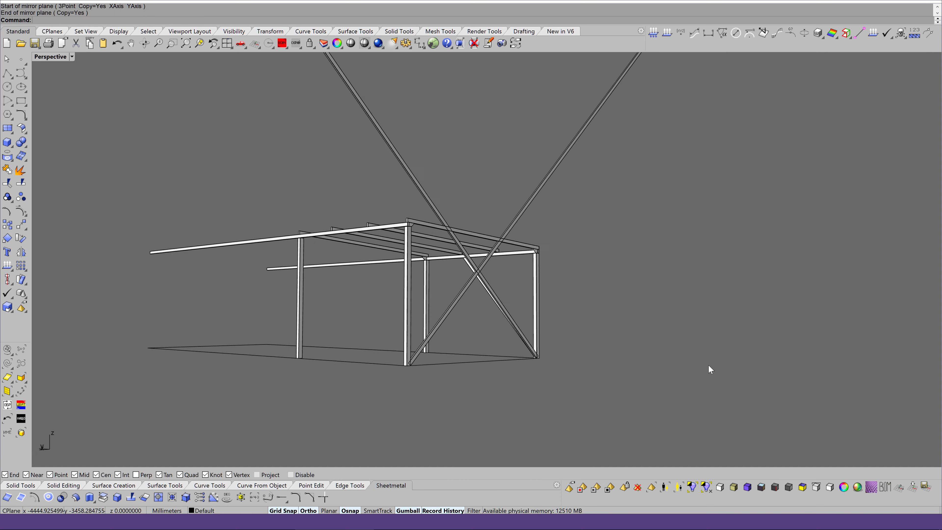
pyautogui.press('Right')
pyautogui.press('Right')
pyautogui.press('Right')
pyautogui.press('Right')
pyautogui.press('Right')
pyautogui.press('Right')
pyautogui.press('Right')
pyautogui.press('Right')
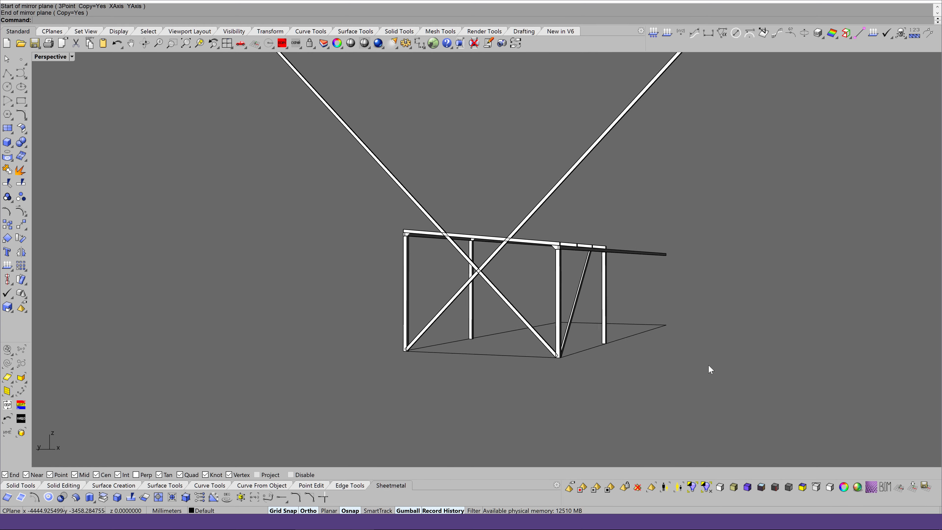
pyautogui.press('Up')
pyautogui.press('Up')
pyautogui.press('Up')
pyautogui.press('Up')
pyautogui.press('Up')
pyautogui.press('Up')
pyautogui.press('Up')
pyautogui.press('Up')
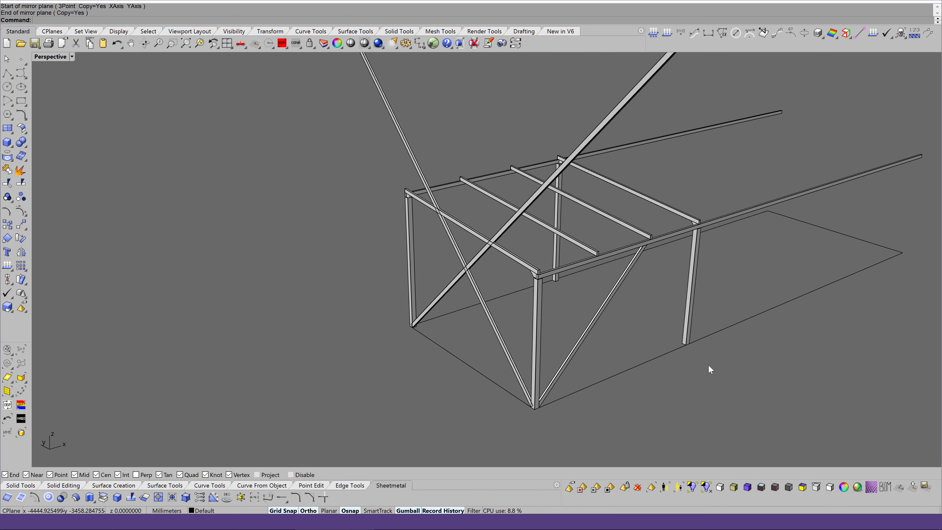
# Step: Orbit and zoom around the frame to inspect the crossed end-wall braces
pyautogui.press('Right')
pyautogui.press('Right')
pyautogui.press('Right')
pyautogui.press('Right')
pyautogui.press('Right')
pyautogui.press('Right')
pyautogui.press('Right')
pyautogui.press('Right')
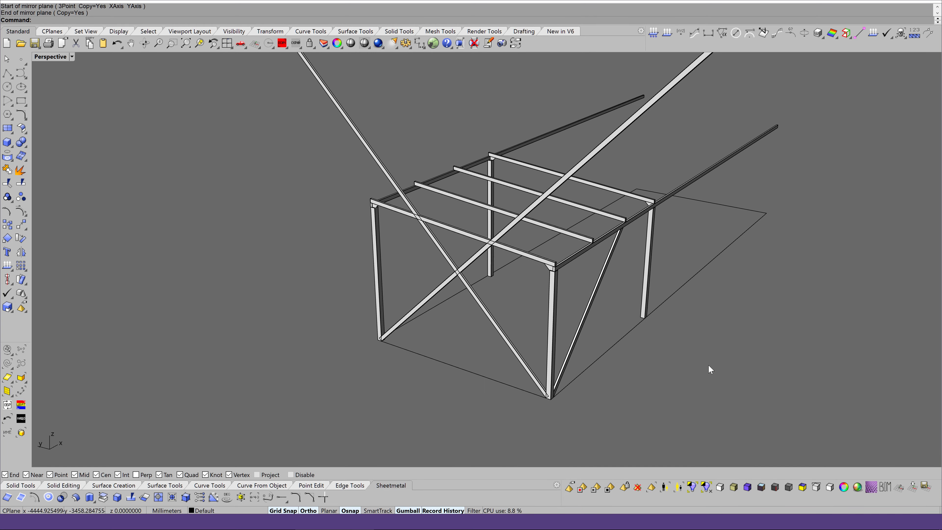
pyautogui.press('Right')
pyautogui.press('Right')
pyautogui.press('Right')
pyautogui.press('Right')
pyautogui.press('Right')
pyautogui.press('Right')
pyautogui.press('Right')
pyautogui.press('Right')
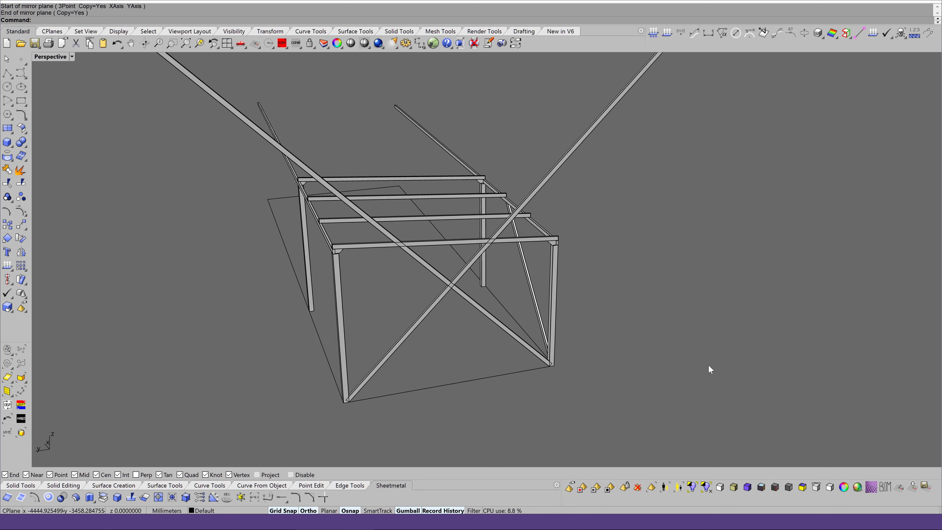
pyautogui.press('Right')
pyautogui.press('Right')
pyautogui.press('Right')
pyautogui.press('Right')
pyautogui.press('Right')
pyautogui.press('Right')
pyautogui.press('Right')
pyautogui.press('Right')
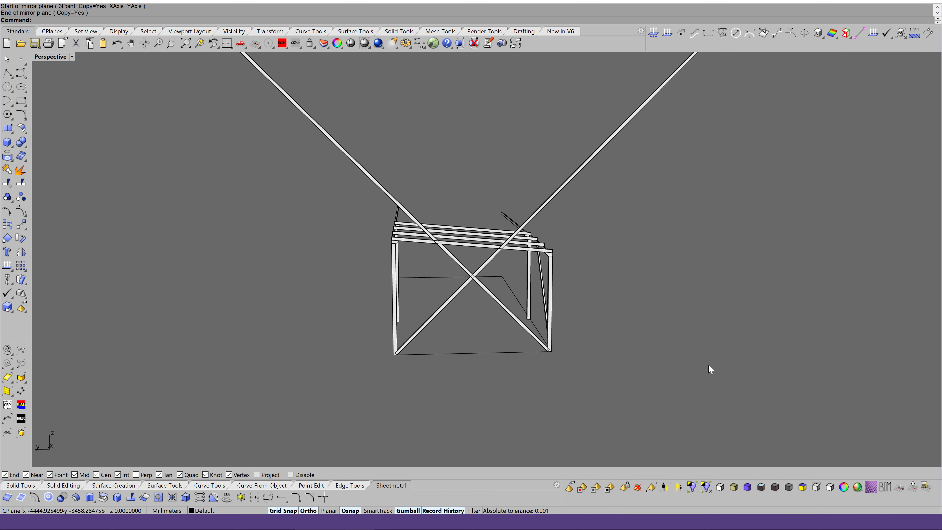
pyautogui.press('Right')
pyautogui.press('Right')
pyautogui.press('Right')
pyautogui.press('Right')
pyautogui.press('Right')
pyautogui.press('Right')
pyautogui.press('Right')
pyautogui.press('Right')
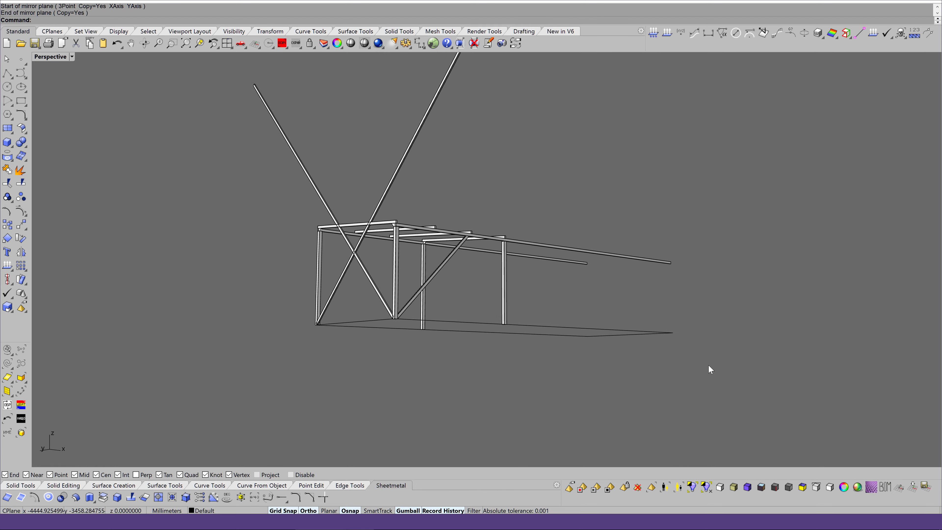
pyautogui.press('Right')
pyautogui.press('Right')
pyautogui.press('Right')
pyautogui.press('Right')
pyautogui.press('Right')
pyautogui.press('Right')
pyautogui.press('Right')
pyautogui.press('Right')
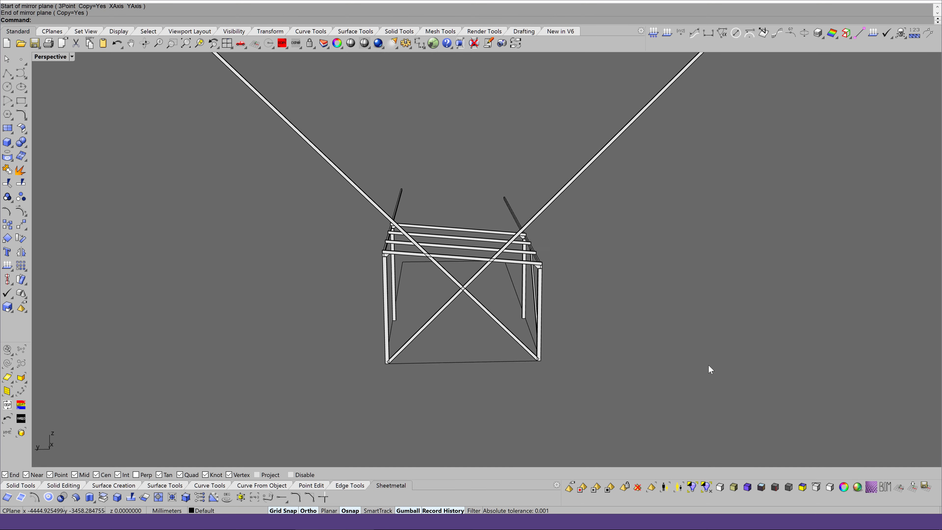
pyautogui.press('pageup')
pyautogui.press('pageup')
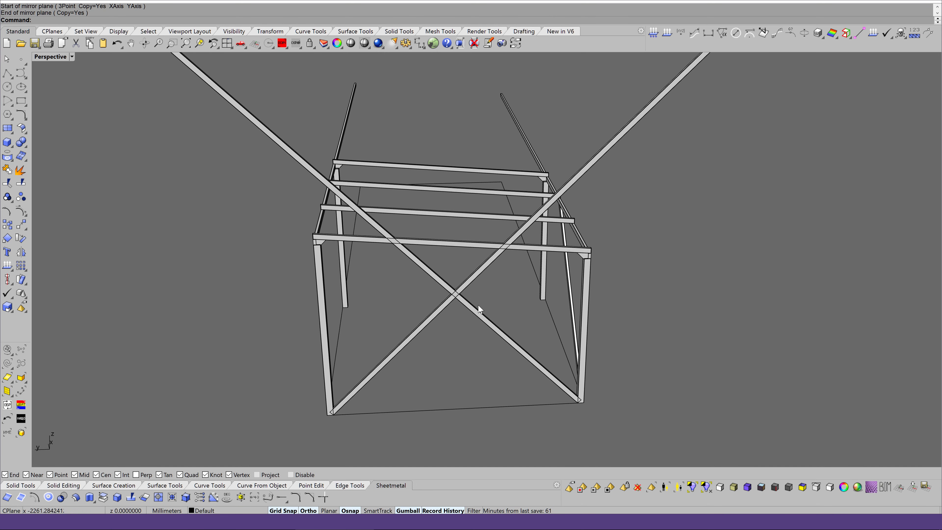
pyautogui.press('Down')
pyautogui.press('Down')
pyautogui.press('Down')
pyautogui.press('Down')
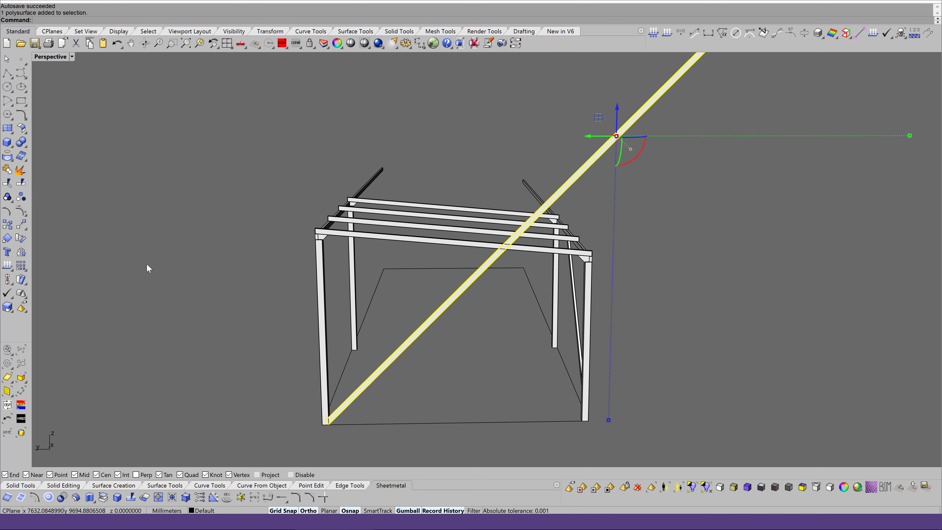
# Step: Draw a small vertical plane with its edge at the foot of the long diagonal brace
pyautogui.scroll(4, 402, 301)
pyautogui.scroll(3, 401, 301)
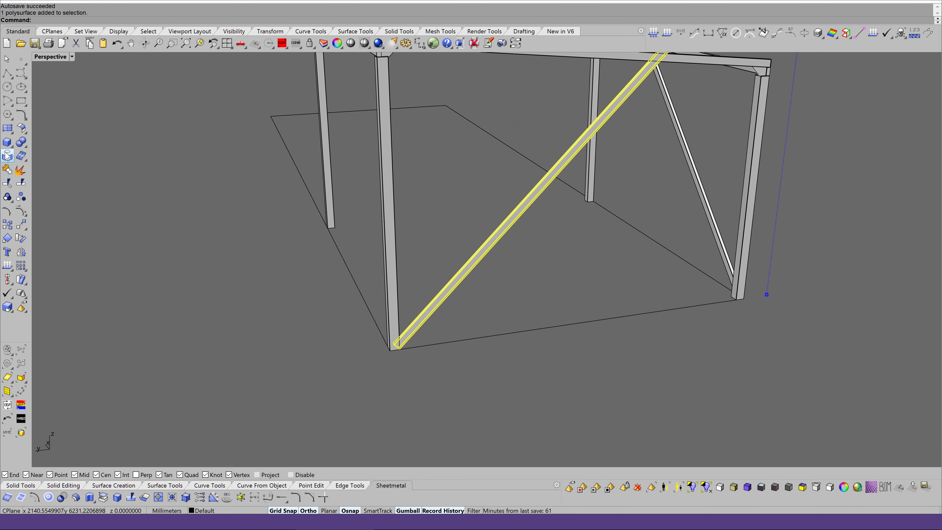
pyautogui.click(10, 128)
pyautogui.scroll(3, 534, 275)
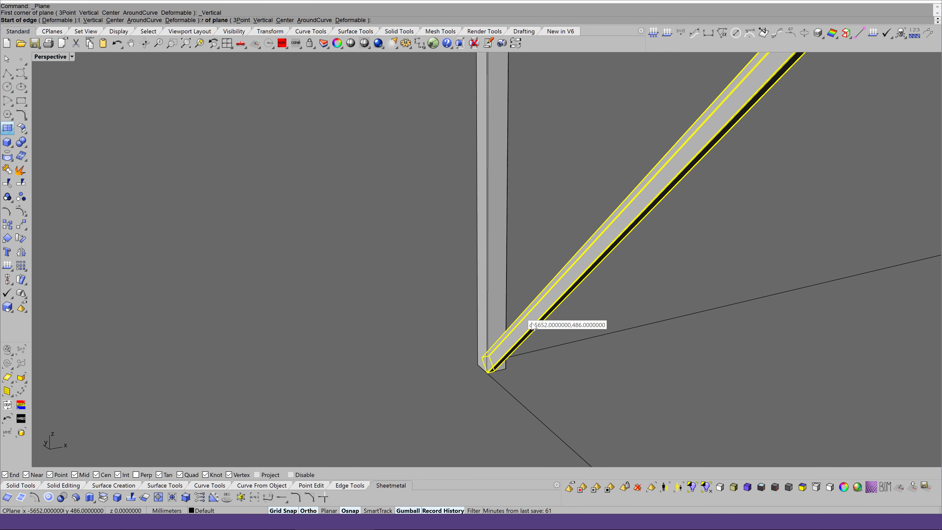
pyautogui.scroll(2, 534, 275)
pyautogui.scroll(2, 532, 331)
pyautogui.click(541, 339)
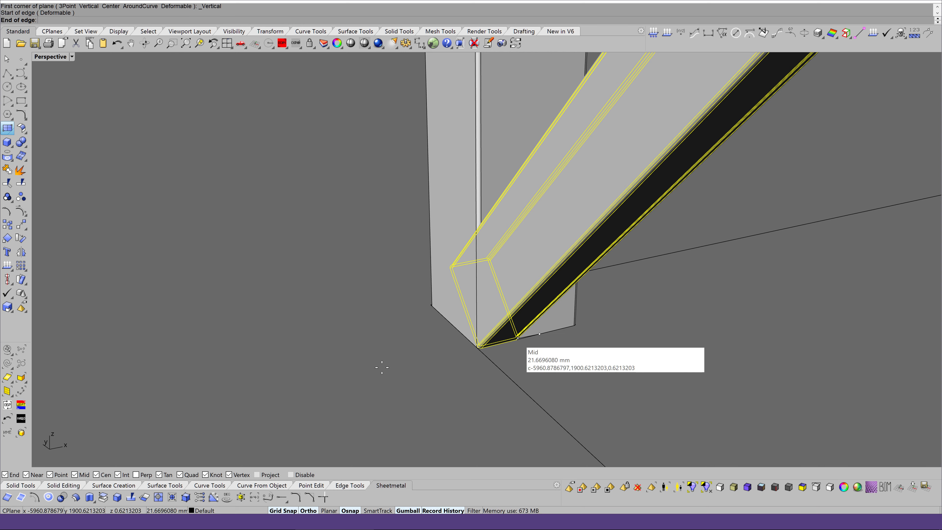
pyautogui.click(348, 290)
pyautogui.click(319, 178)
# Step: Check the new vertical plane's surface direction with Dir
pyautogui.click(363, 296)
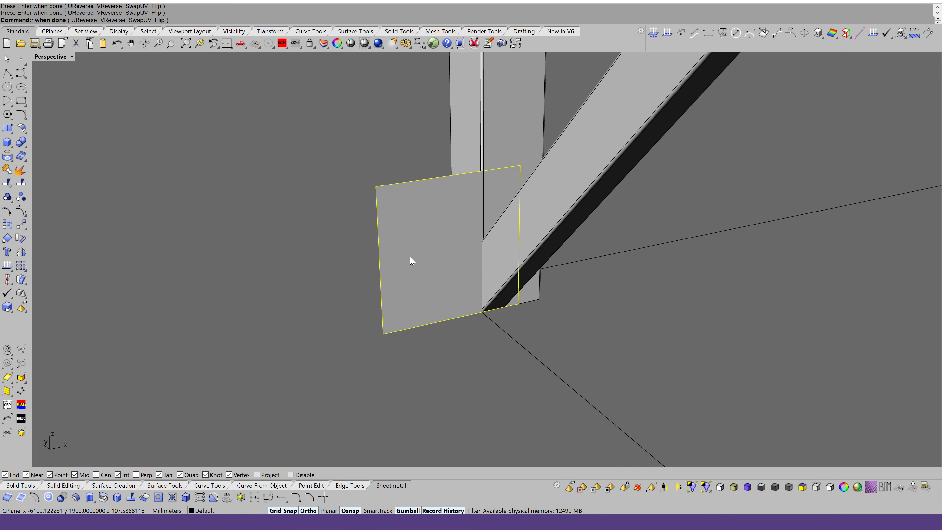
pyautogui.press('Return')
pyautogui.scroll(-3, 645, 331)
pyautogui.scroll(-3, 647, 328)
pyautogui.scroll(-3, 648, 326)
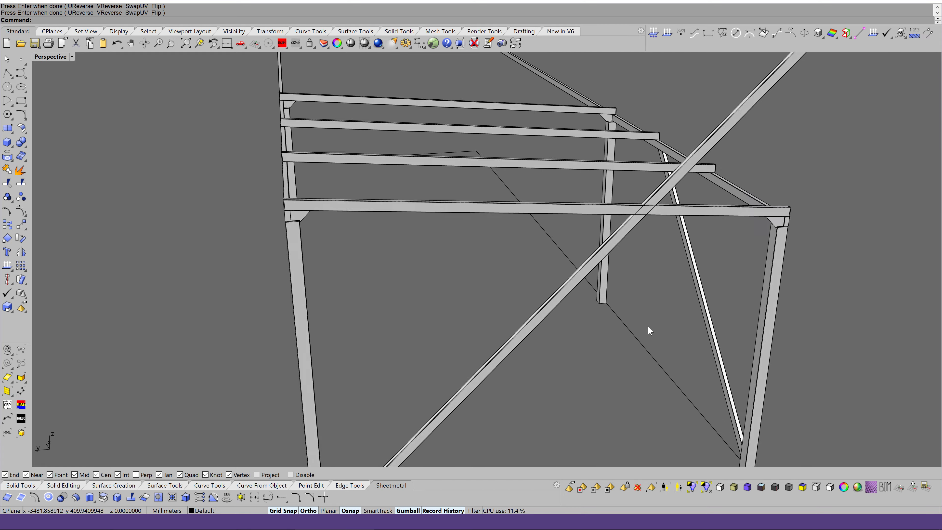
pyautogui.scroll(3, 648, 326)
pyautogui.scroll(3, 648, 325)
pyautogui.scroll(3, 647, 326)
# Step: Gumball-move the cutting surface over to the brace crossing and check its normal direction
pyautogui.scroll(2, 600, 310)
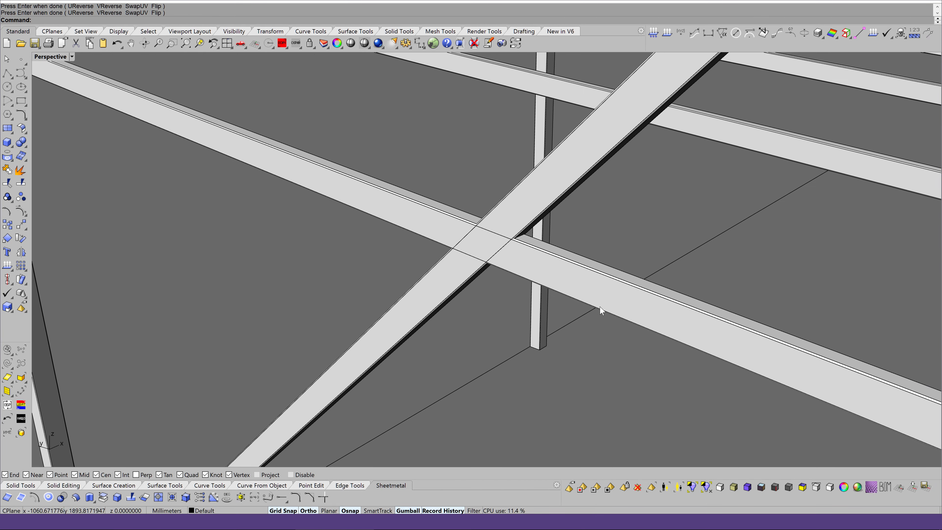
pyautogui.click(384, 213)
pyautogui.keyDown('ctrl'); pyautogui.click(383, 204); pyautogui.keyUp('ctrl')
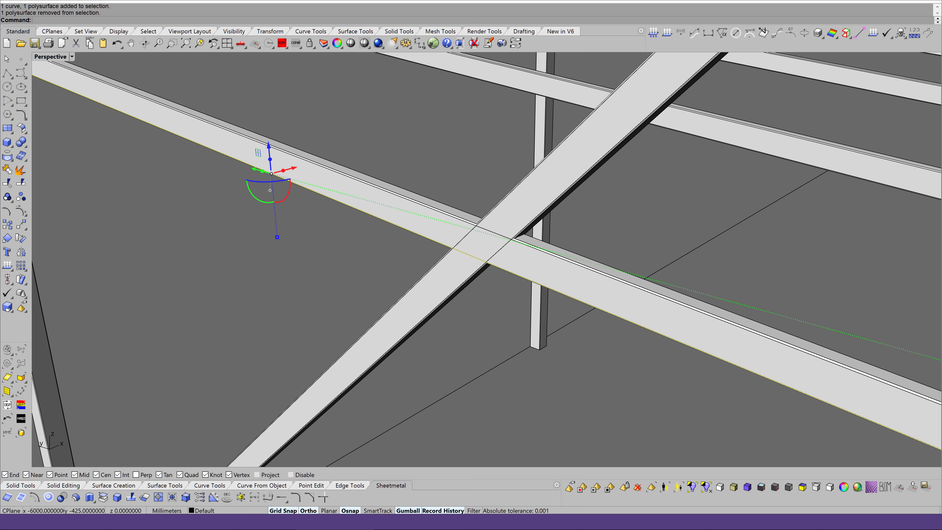
pyautogui.moveTo(259, 302); pyautogui.dragTo(333, 169, button='right')
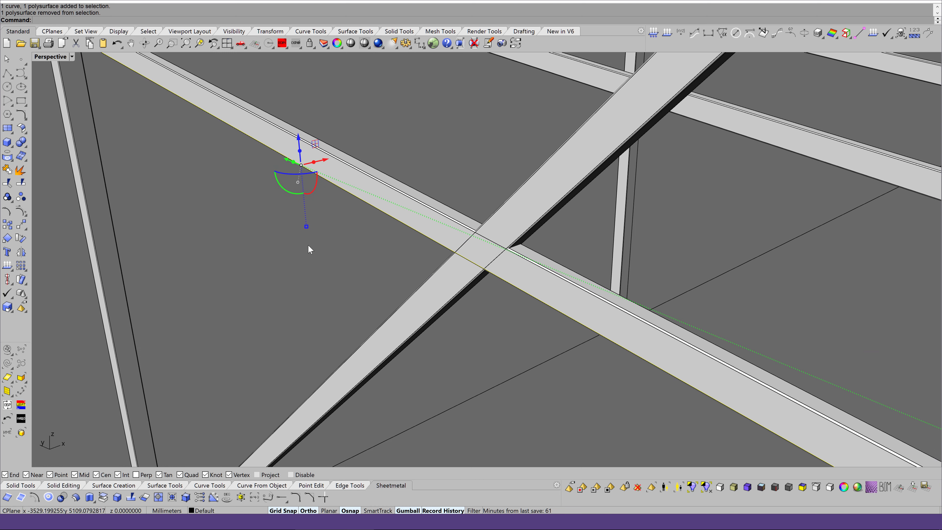
pyautogui.moveTo(321, 166); pyautogui.dragTo(445, 190)
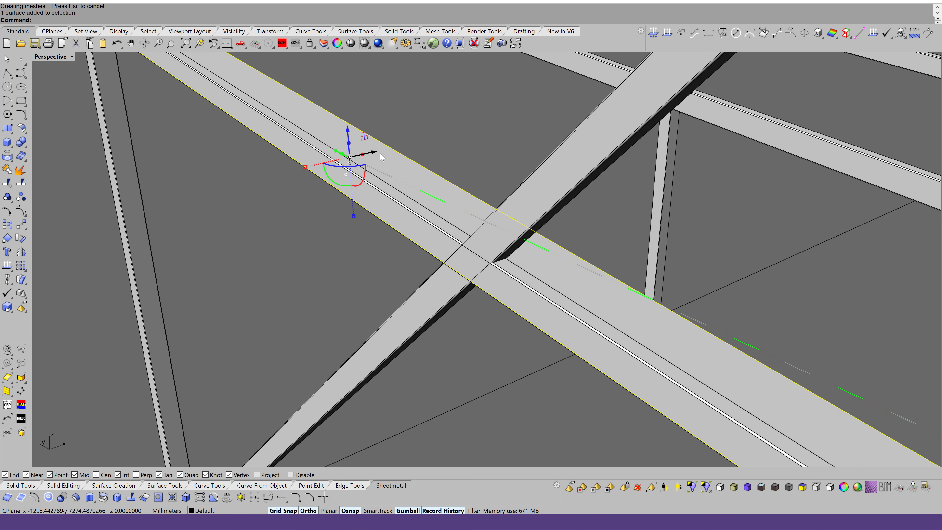
pyautogui.moveTo(382, 157); pyautogui.dragTo(361, 162)
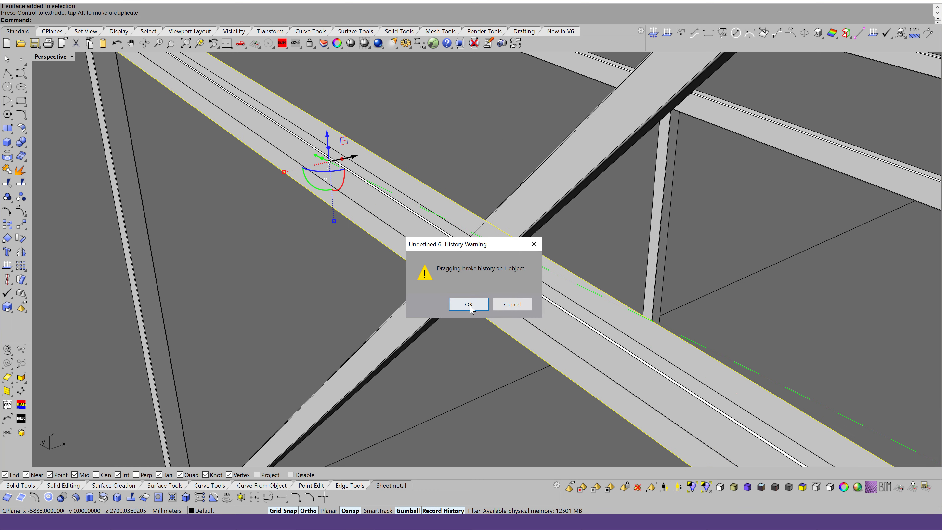
pyautogui.click(469, 304)
pyautogui.click(653, 34)
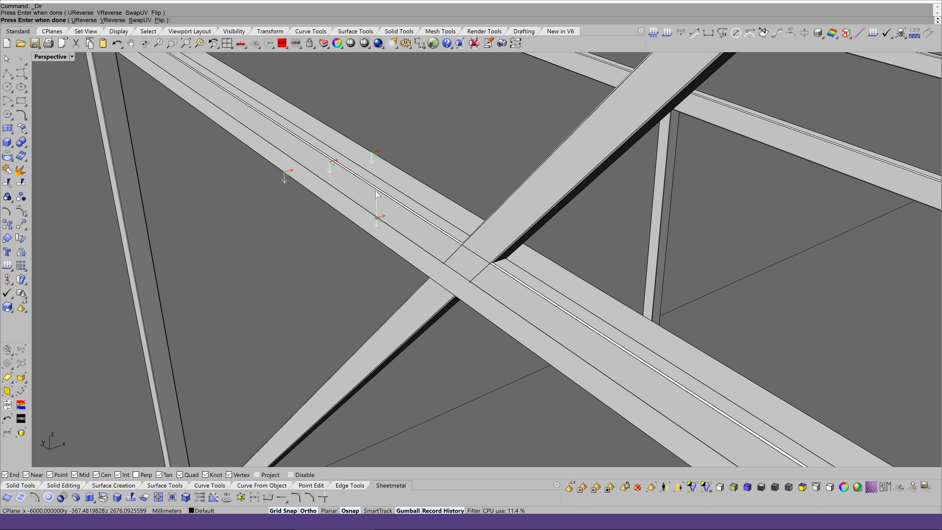
pyautogui.press('Return')
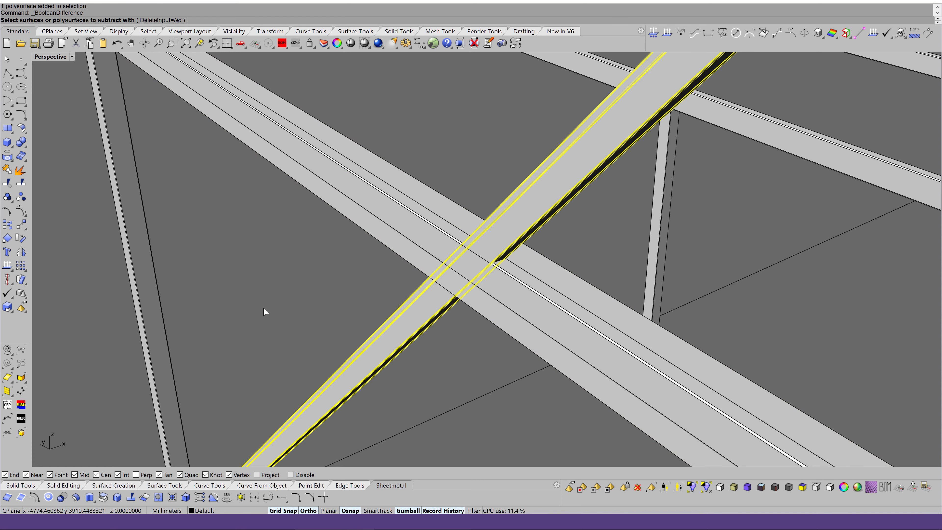
# Step: Cut the brace with BooleanDifference using the small plane, then delete the leftover piece
pyautogui.scroll(-3, 353, 221)
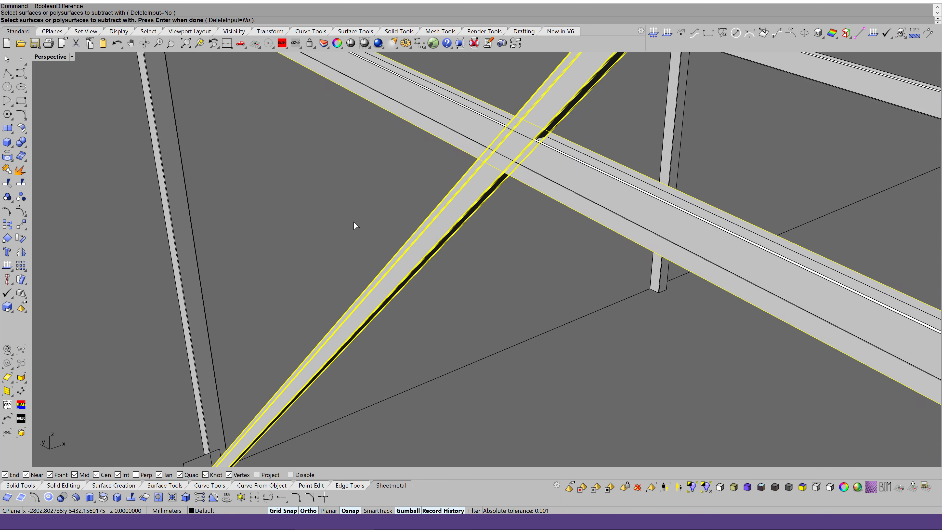
pyautogui.scroll(-2, 278, 322)
pyautogui.click(233, 380)
pyautogui.press('Return')
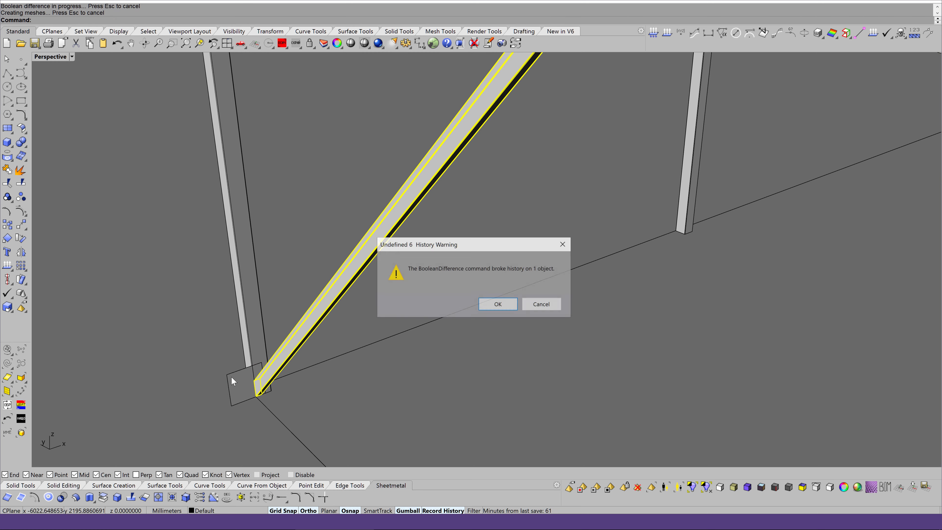
pyautogui.press('Return')
pyautogui.press('Delete')
pyautogui.scroll(-5, 319, 403)
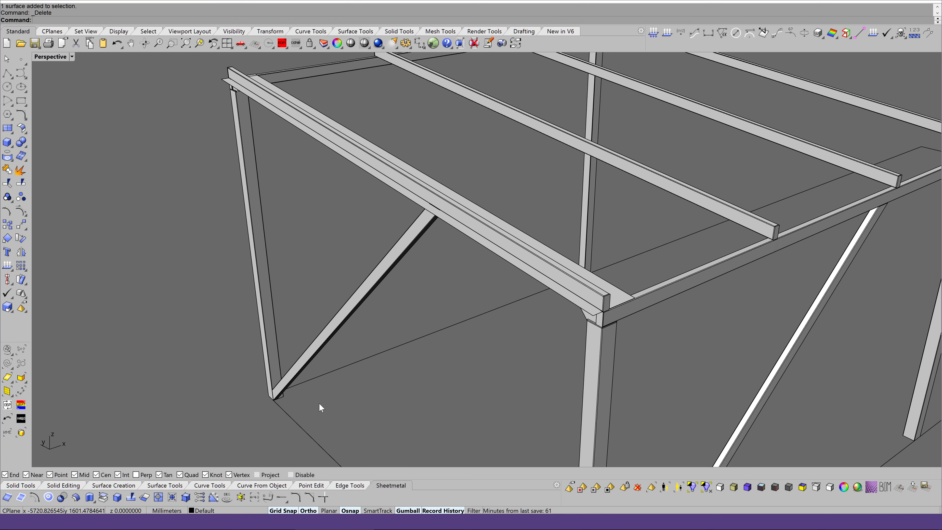
pyautogui.scroll(-1, 433, 224)
# Step: Select the trimmed diagonal brace, then orbit the view around to frame the whole shed
pyautogui.click(391, 279)
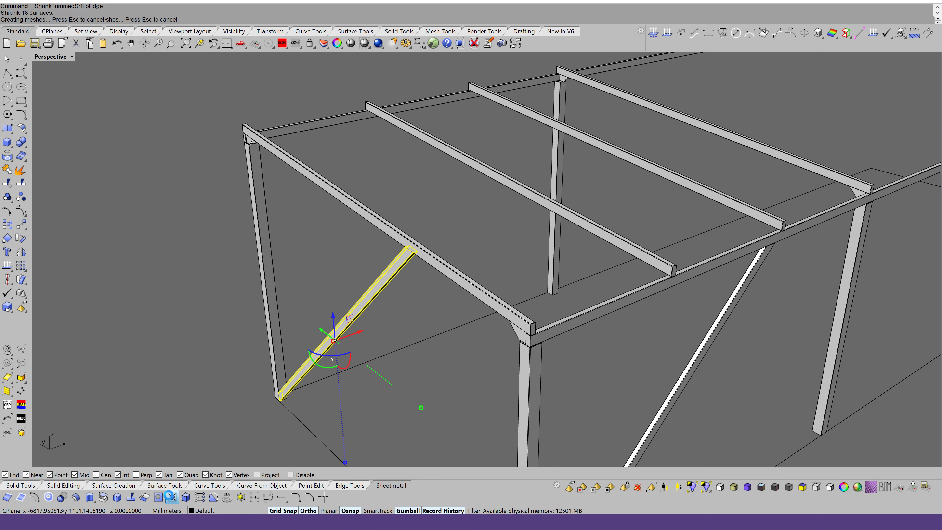
pyautogui.press('Escape')
pyautogui.scroll(-3, 580, 309)
pyautogui.scroll(-2, 581, 309)
pyautogui.scroll(1, 581, 310)
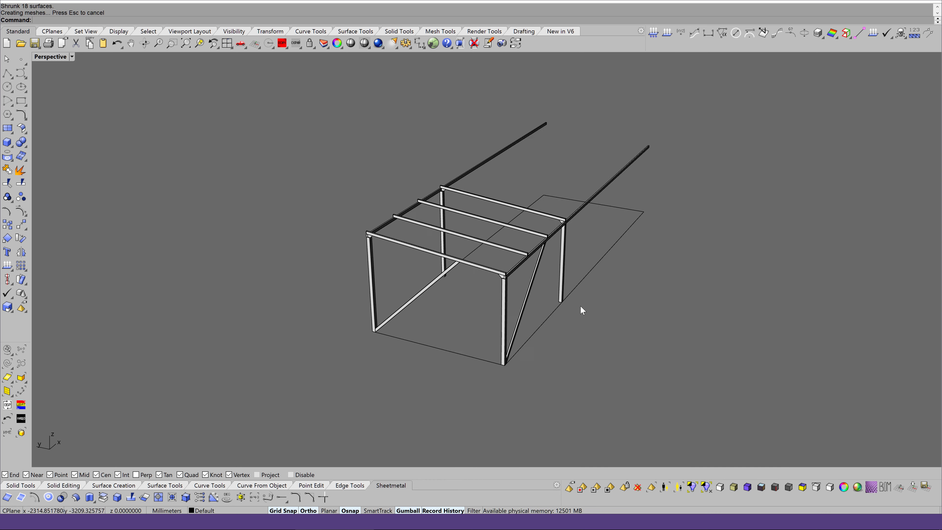
pyautogui.scroll(2, 581, 310)
pyautogui.press('Left')
pyautogui.press('Left')
pyautogui.press('Left')
pyautogui.press('Left')
pyautogui.press('Left')
pyautogui.press('Left')
pyautogui.press('Left')
pyautogui.press('Left')
pyautogui.press('Left')
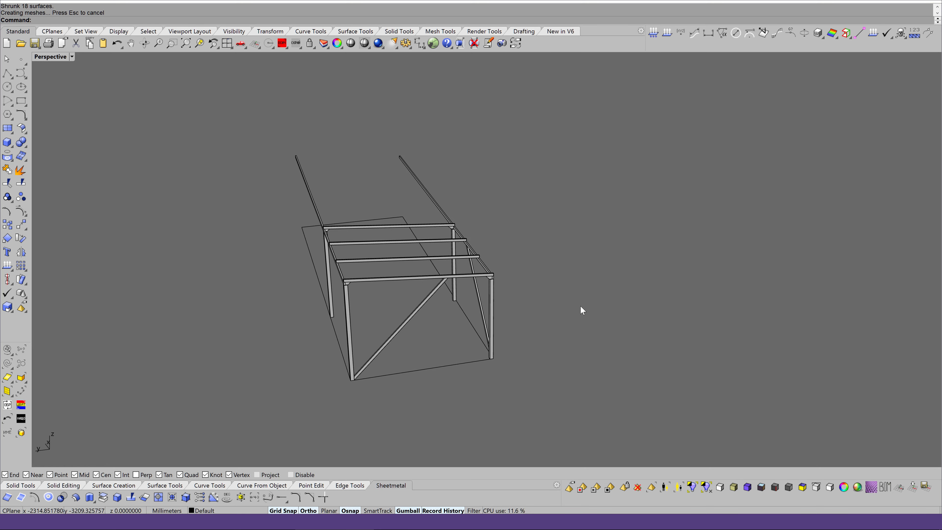
pyautogui.press('Left')
pyautogui.press('Left')
pyautogui.press('Left')
pyautogui.press('Left')
pyautogui.press('Left')
pyautogui.press('Left')
pyautogui.press('Left')
pyautogui.press('Left')
pyautogui.press('Left')
pyautogui.press('Left')
pyautogui.press('Left')
pyautogui.press('Left')
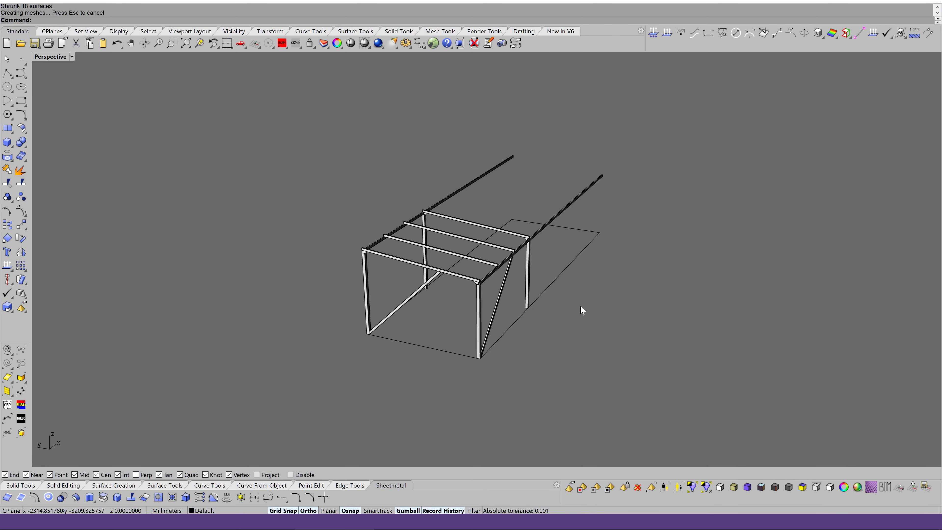
pyautogui.press('Left')
pyautogui.press('Left')
pyautogui.scroll(2, 581, 310)
pyautogui.press('Left')
pyautogui.press('Left')
pyautogui.press('Left')
pyautogui.press('Left')
pyautogui.press('Left')
pyautogui.press('Left')
pyautogui.press('Left')
pyautogui.press('Left')
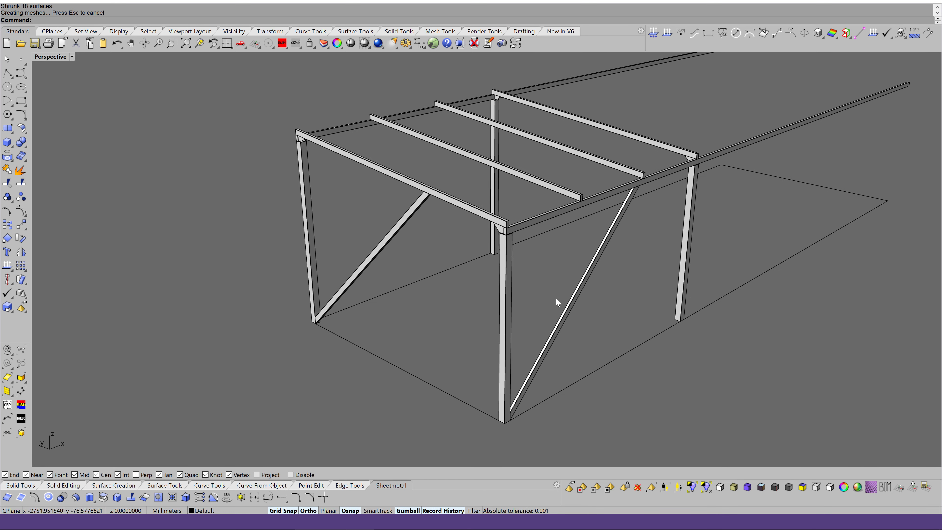
pyautogui.press('Left')
pyautogui.press('Left')
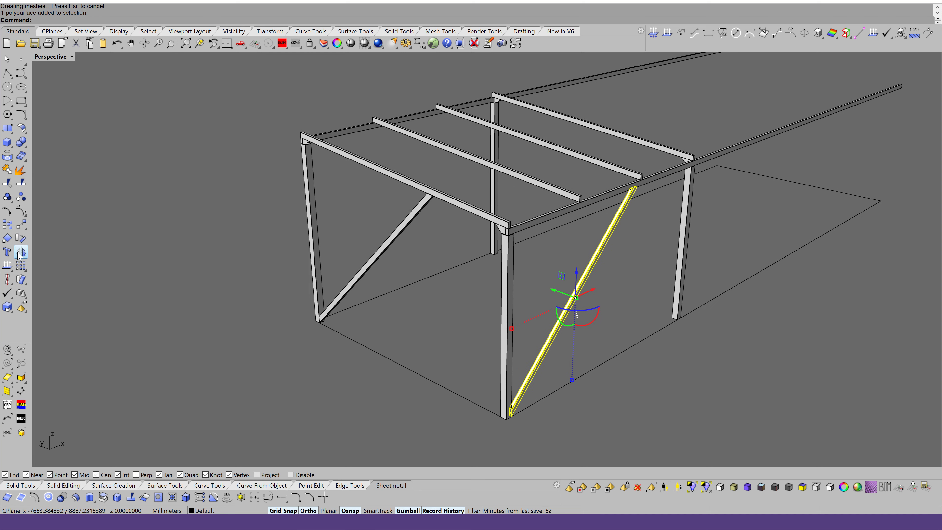
# Step: Mirror a copy of the brace to the opposite end frame using two plane points
pyautogui.click(403, 362)
pyautogui.click(264, 402)
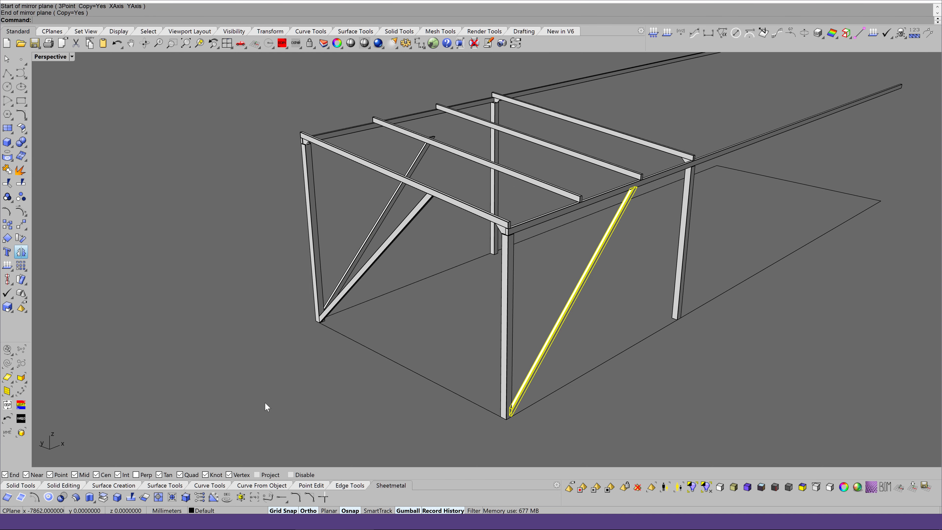
pyautogui.press('Down')
pyautogui.press('Down')
pyautogui.press('Down')
pyautogui.press('Down')
pyautogui.press('Down')
pyautogui.press('Down')
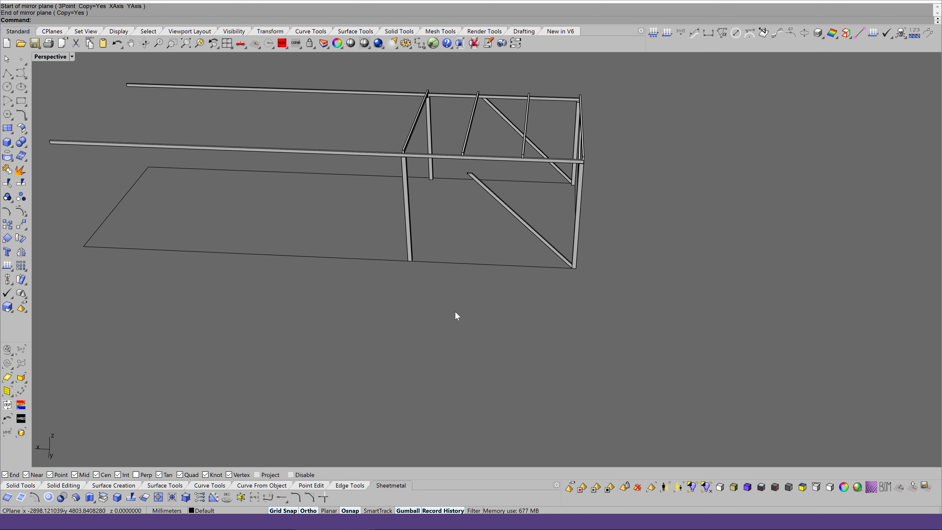
pyautogui.press('Down')
pyautogui.press('Down')
pyautogui.press('Down')
pyautogui.press('Down')
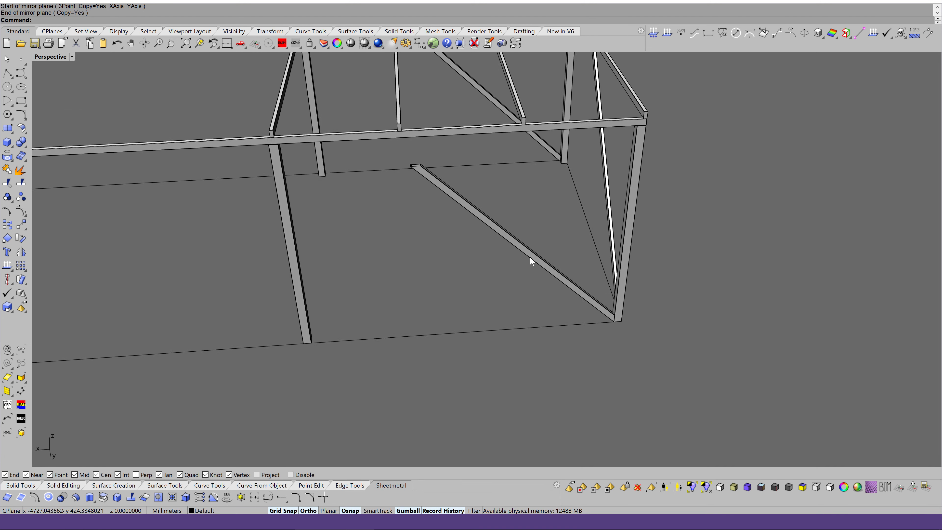
pyautogui.press('Down')
pyautogui.press('Down')
pyautogui.press('Down')
# Step: Select the far-end brace for Scale1D and set the stretch base point
pyautogui.click(515, 261)
pyautogui.press('Down')
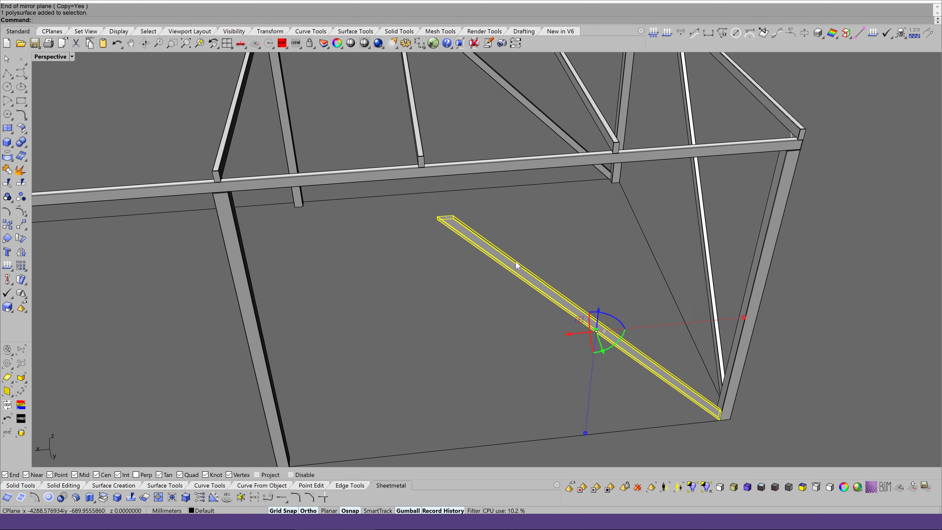
pyautogui.press('Down')
pyautogui.press('Down')
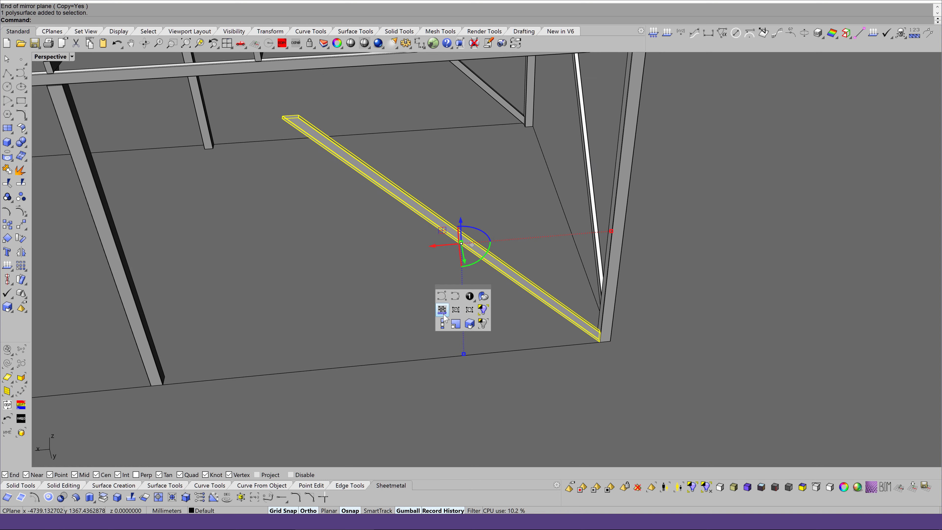
pyautogui.press('Down')
pyautogui.press('Down')
pyautogui.scroll(3, 544, 308)
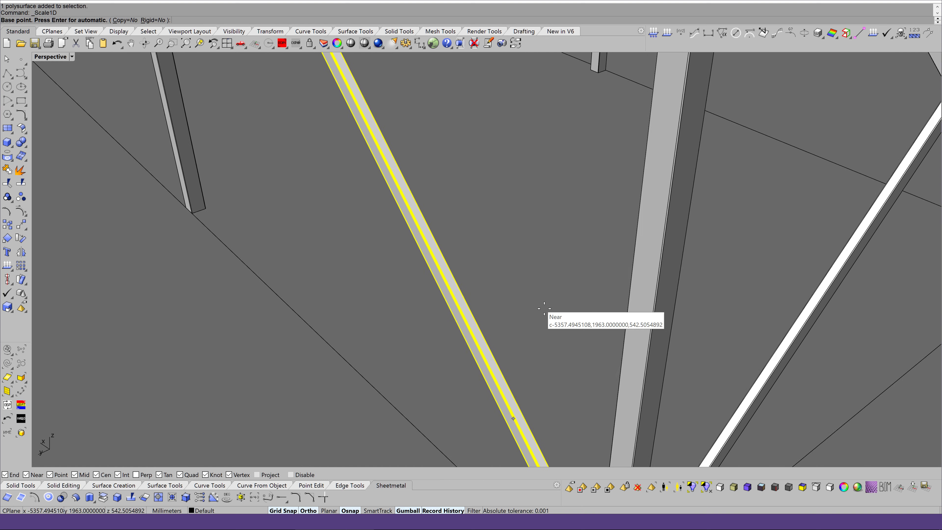
pyautogui.scroll(3, 544, 309)
pyautogui.scroll(2, 544, 309)
pyautogui.scroll(2, 544, 309)
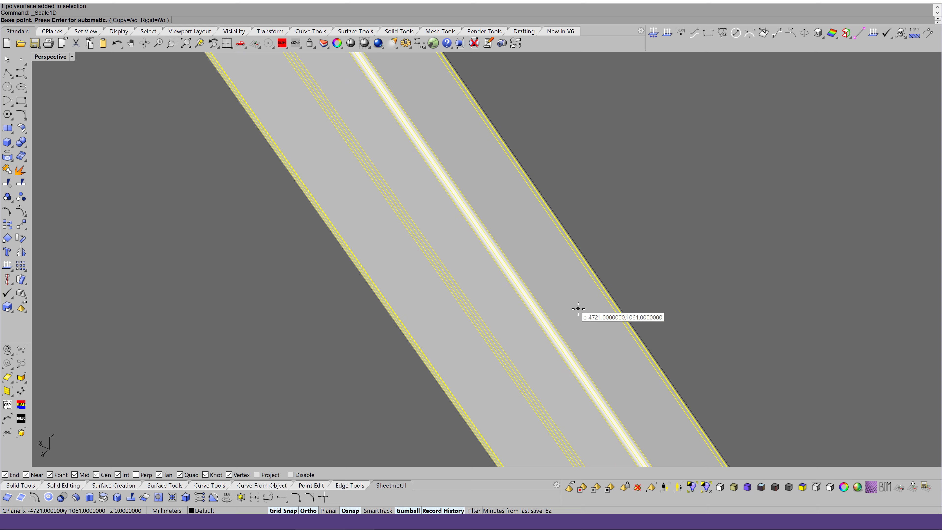
pyautogui.scroll(-3, 584, 310)
pyautogui.scroll(-3, 587, 300)
pyautogui.scroll(2, 587, 300)
pyautogui.scroll(2, 586, 305)
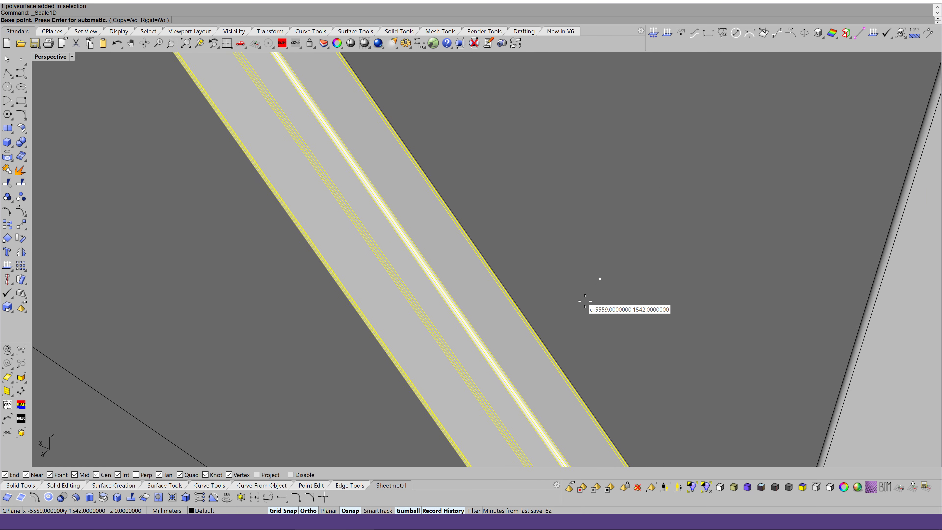
pyautogui.scroll(1, 585, 306)
pyautogui.click(486, 347)
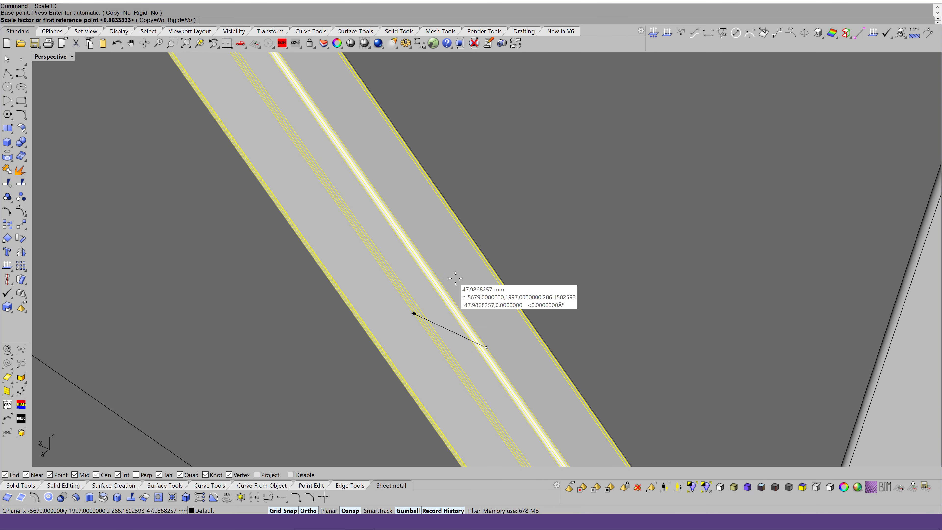
# Step: Stretch the brace lengthwise past the post foot and dismiss the history warning
pyautogui.click(438, 279)
pyautogui.scroll(-2, 442, 284)
pyautogui.scroll(-2, 443, 285)
pyautogui.scroll(-1, 451, 297)
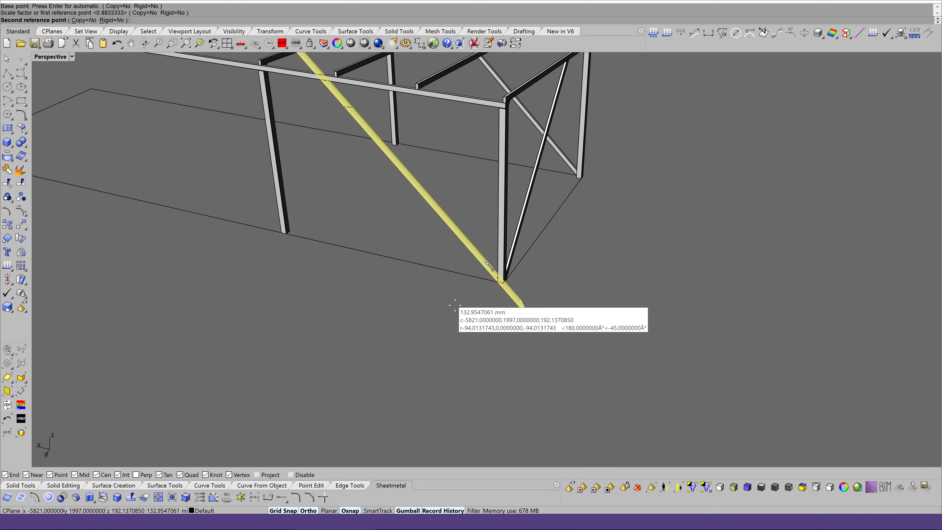
pyautogui.scroll(-1, 455, 305)
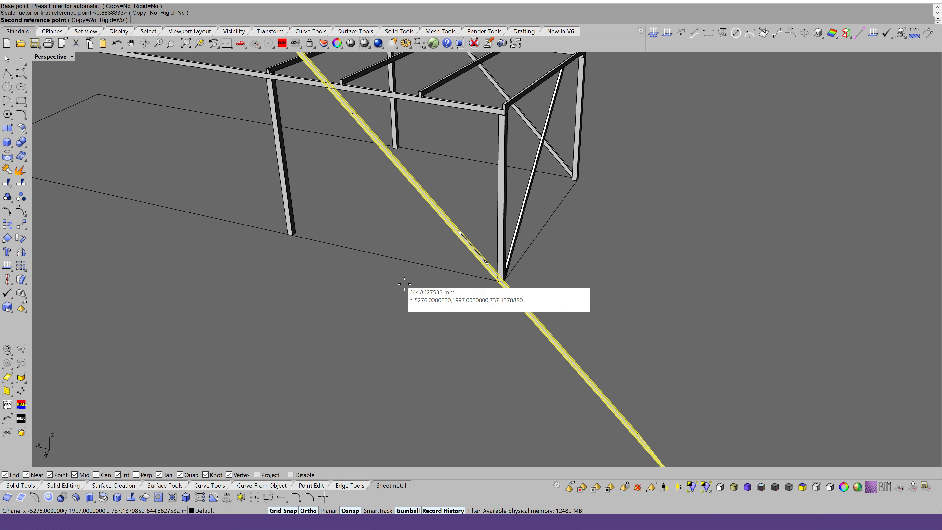
pyautogui.scroll(-2, 405, 284)
pyautogui.click(446, 247)
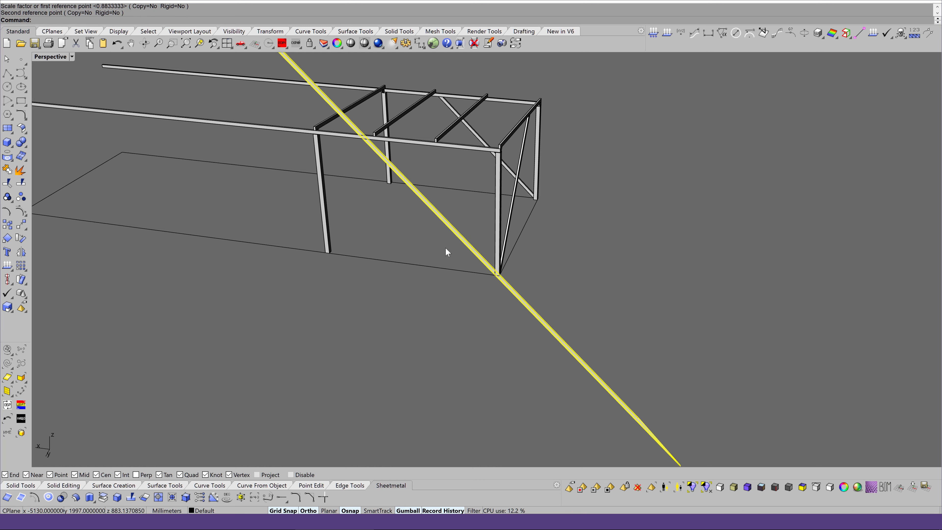
pyautogui.click(483, 305)
pyautogui.scroll(2, 619, 267)
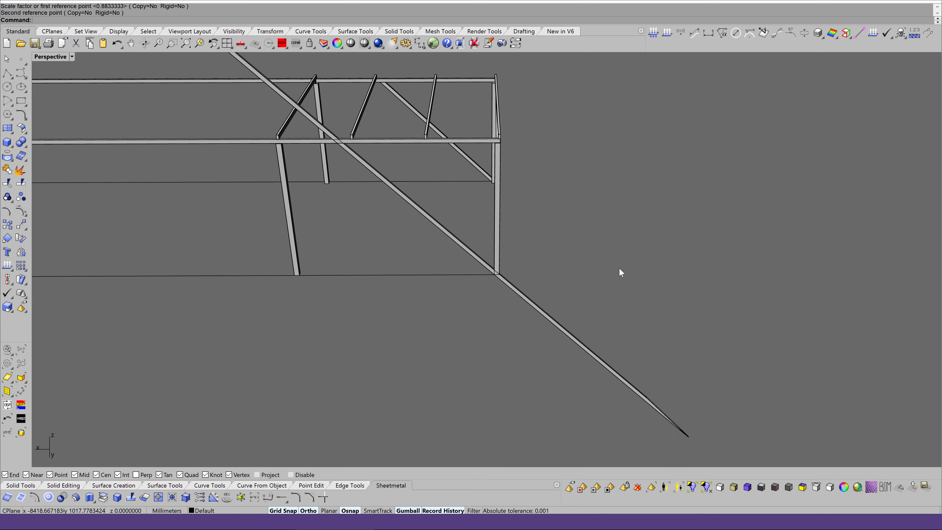
pyautogui.scroll(3, 619, 267)
pyautogui.scroll(1, 619, 267)
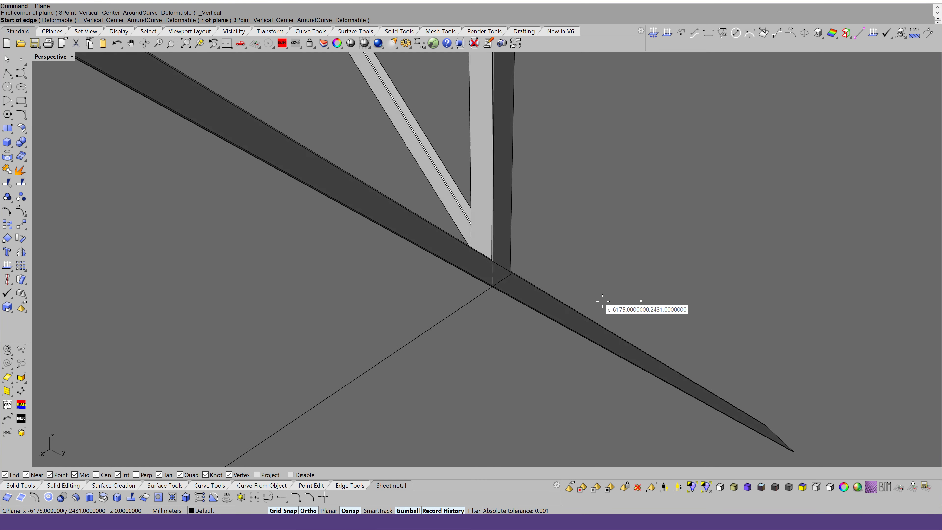
# Step: In Wireframe, draw a vertical cutting plane at the brace's bottom corner
pyautogui.hotkey('ctrl', 'alt', 'w')
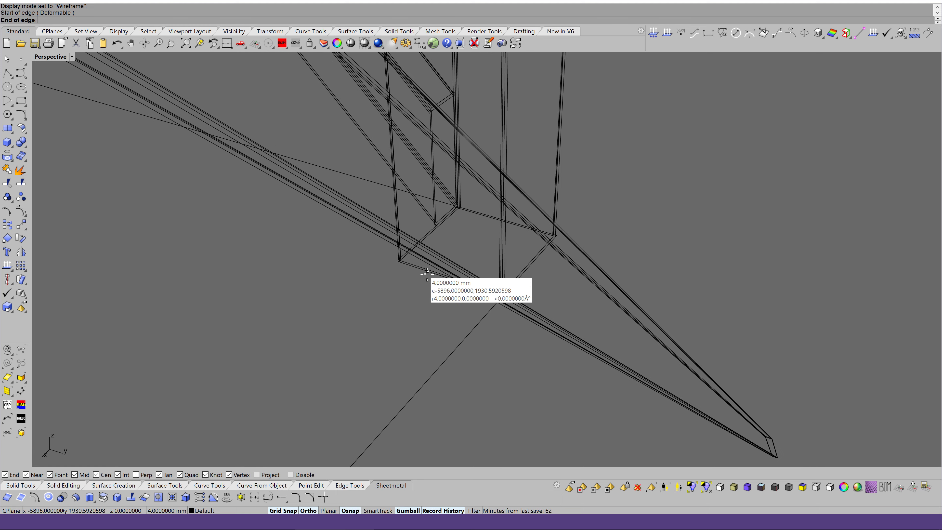
pyautogui.scroll(-2, 427, 273)
pyautogui.click(614, 280)
pyautogui.click(622, 261)
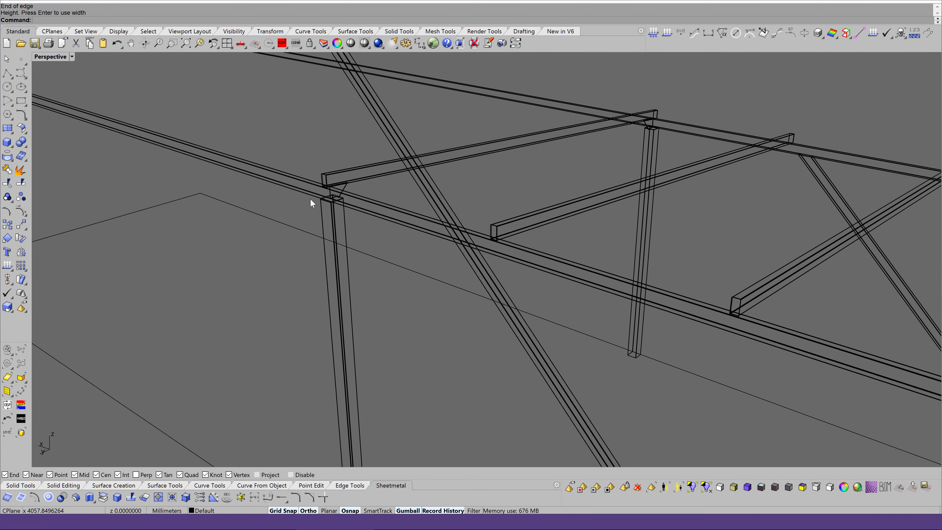
# Step: Add a second cutting plane where the brace crosses the top beam, back in shaded display
pyautogui.press('Return')
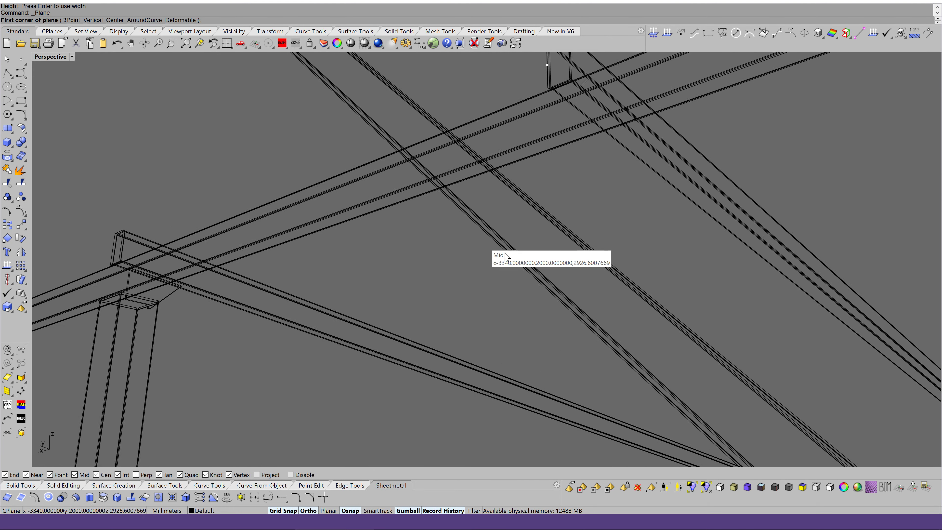
pyautogui.scroll(2, 506, 256)
pyautogui.scroll(2, 505, 253)
pyautogui.scroll(1, 504, 250)
pyautogui.scroll(1, 503, 247)
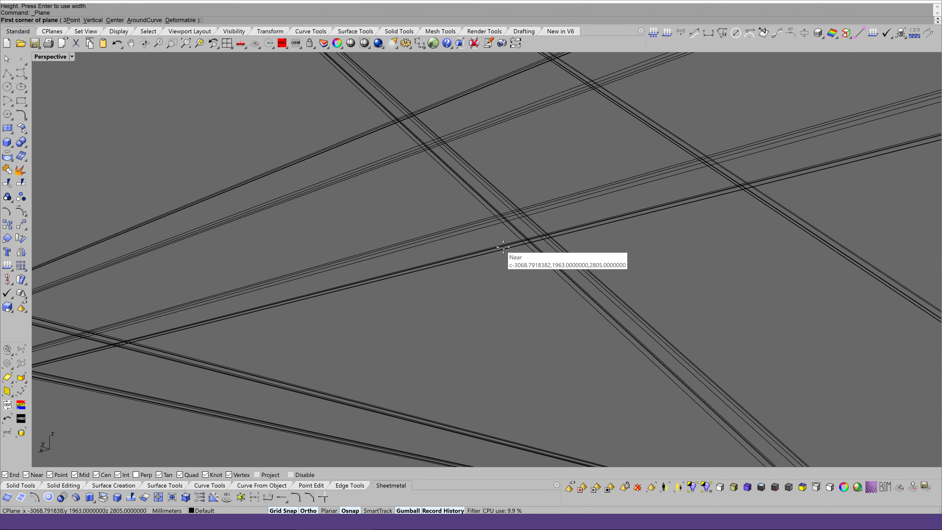
pyautogui.scroll(-3, 482, 230)
pyautogui.scroll(-1, 530, 234)
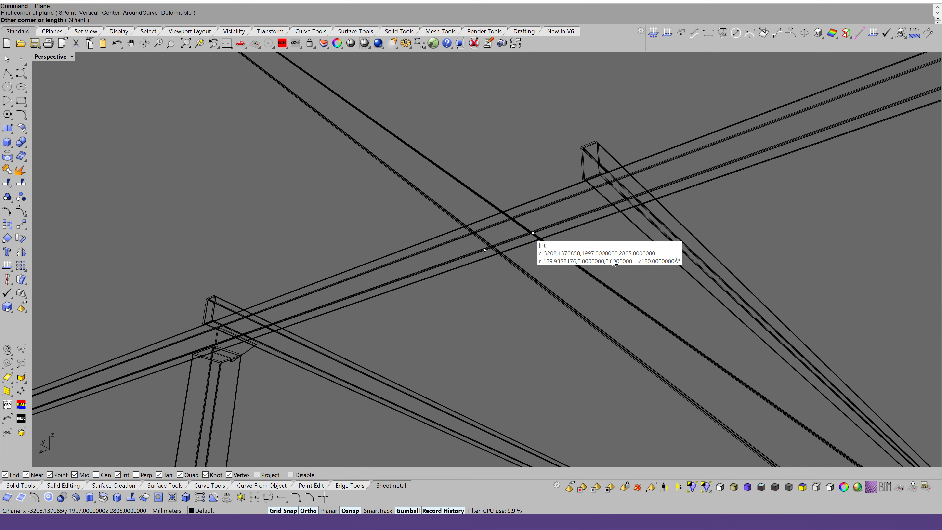
pyautogui.hotkey('ctrl', 'alt', 'w')
pyautogui.click(614, 260)
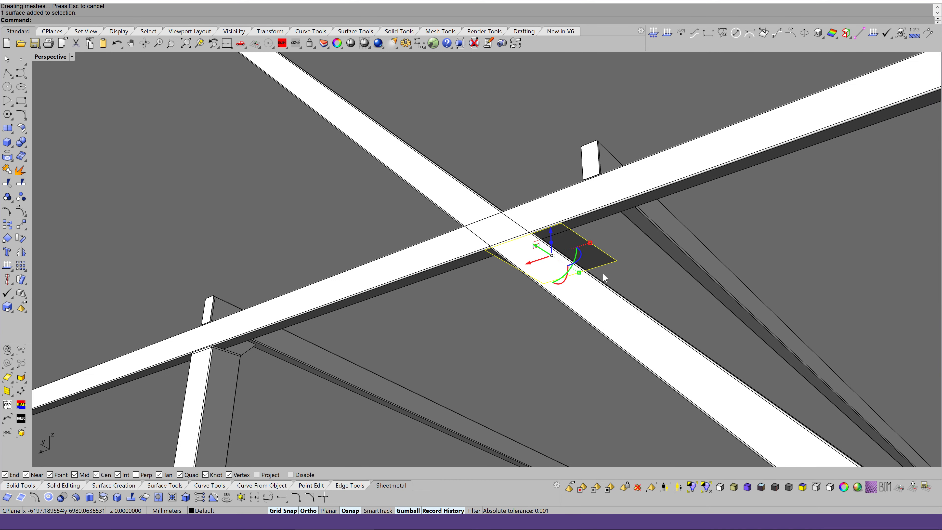
# Step: Reposition the cutting planes across the brace at the top beam and bottom corner
pyautogui.moveTo(603, 273); pyautogui.dragTo(535, 248, button='right')
pyautogui.moveTo(514, 218); pyautogui.dragTo(517, 217)
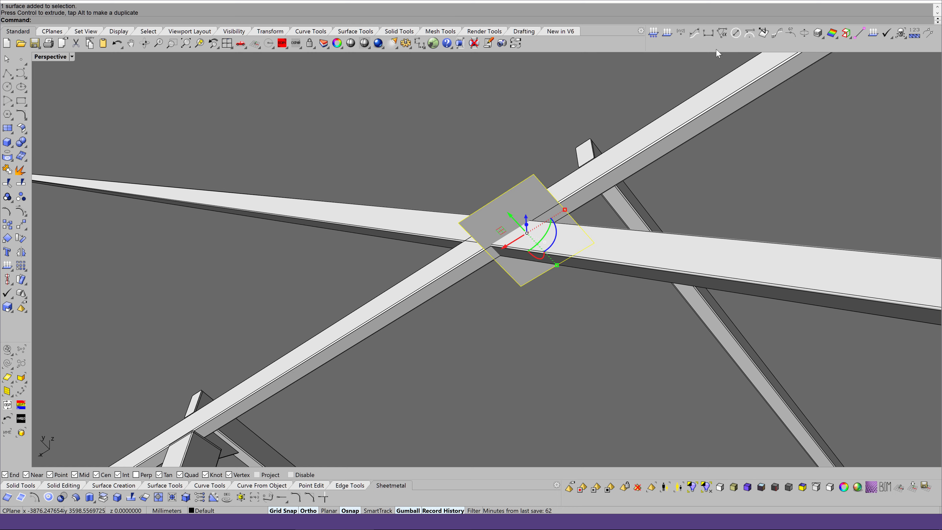
pyautogui.press('Return')
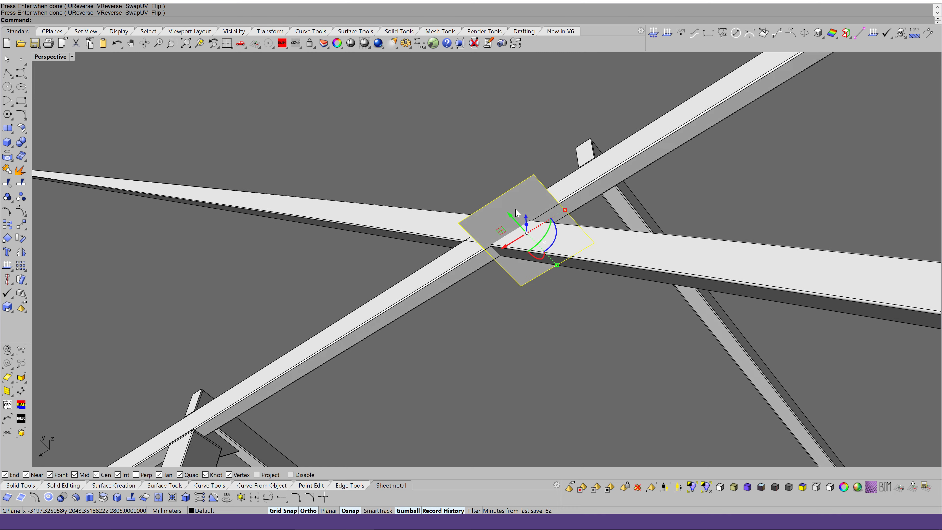
pyautogui.scroll(-3, 515, 209)
pyautogui.moveTo(515, 208)
pyautogui.mouseDown(button='right')
pyautogui.moveTo(483, 310)
pyautogui.moveTo(452, 327)
pyautogui.mouseUp(button='right')
pyautogui.press('Return')
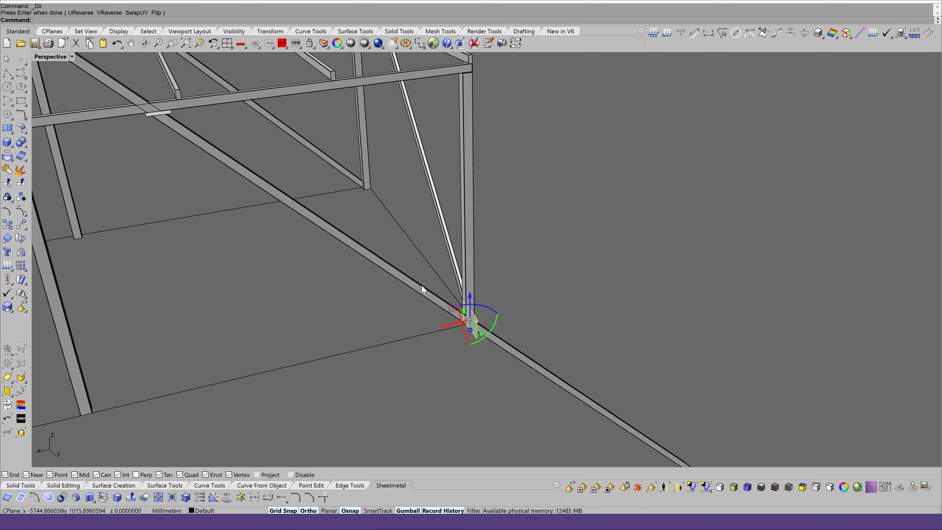
pyautogui.click(422, 288)
pyautogui.scroll(2, 577, 305)
pyautogui.press('Escape')
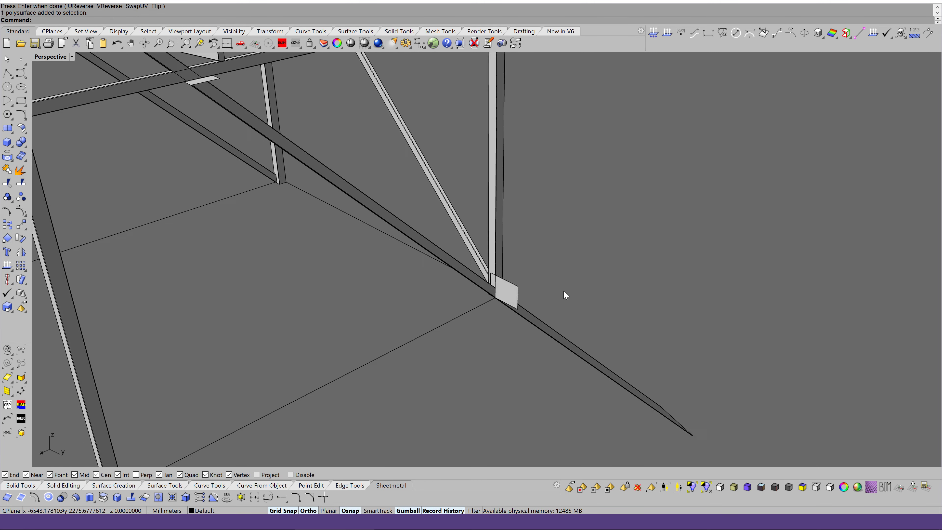
pyautogui.scroll(5, 563, 290)
pyautogui.click(532, 297)
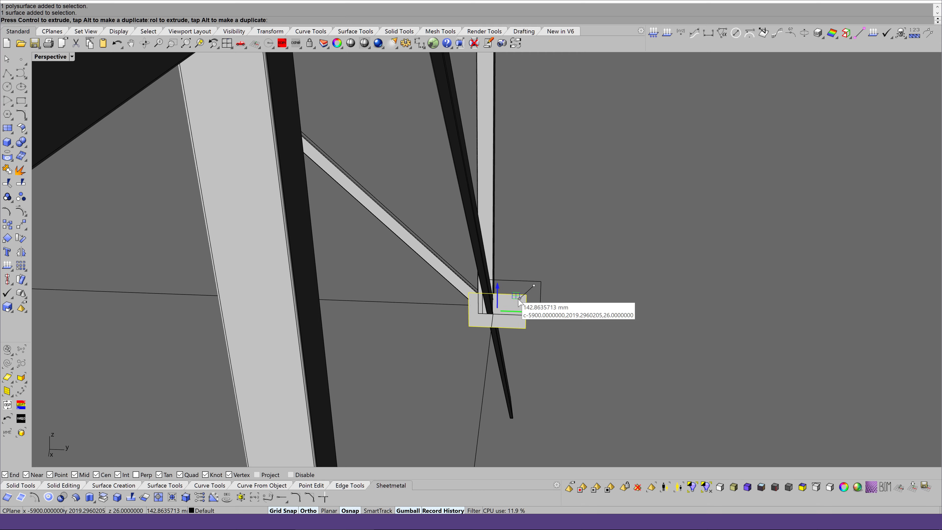
pyautogui.press('Escape')
# Step: Boolean-difference the long diagonal brace with the cutting planes to trim its ends
pyautogui.moveTo(607, 279); pyautogui.dragTo(507, 269, button='right')
pyautogui.click(507, 275)
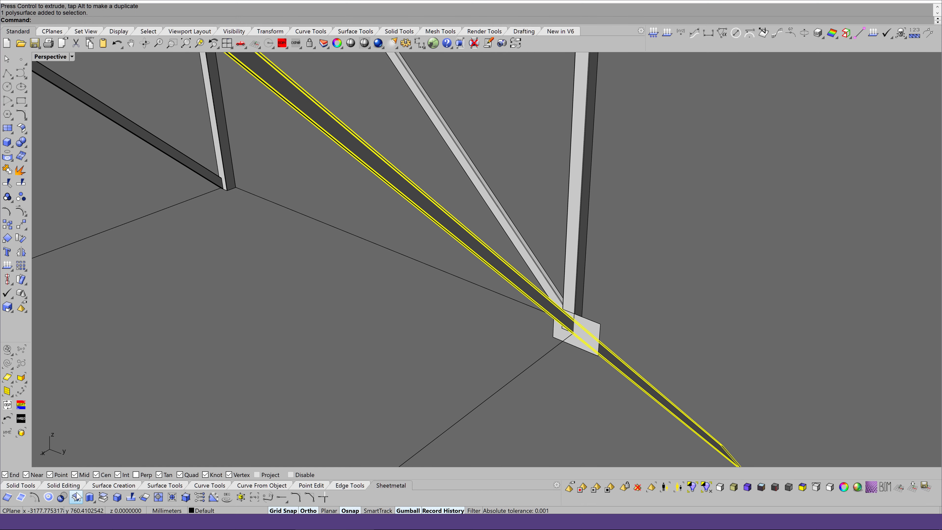
pyautogui.click(580, 332)
pyautogui.scroll(-10, 585, 318)
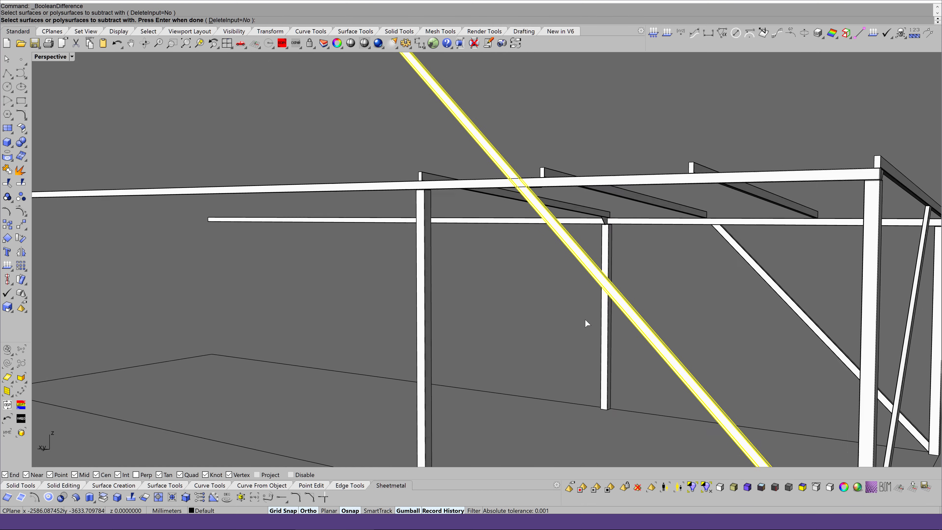
pyautogui.moveTo(585, 319); pyautogui.dragTo(569, 210, button='right')
pyautogui.scroll(1, 571, 204)
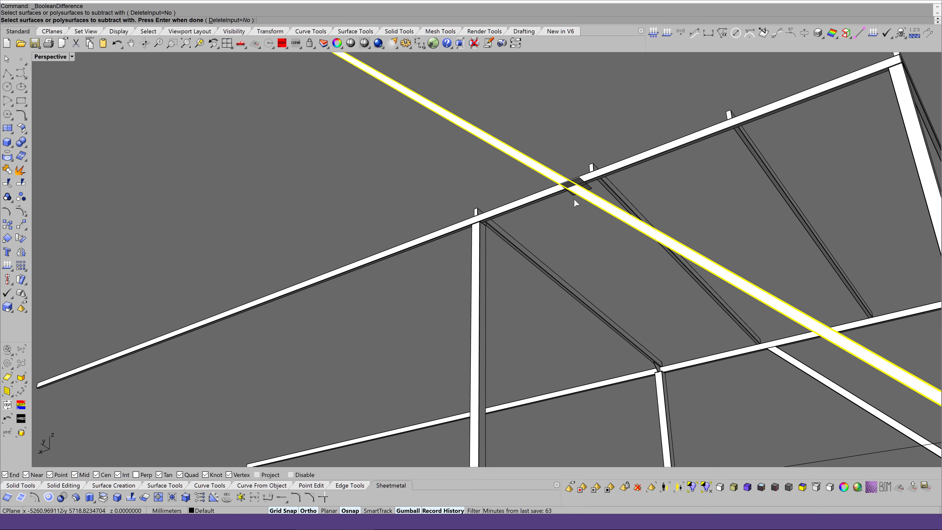
pyautogui.press('Return')
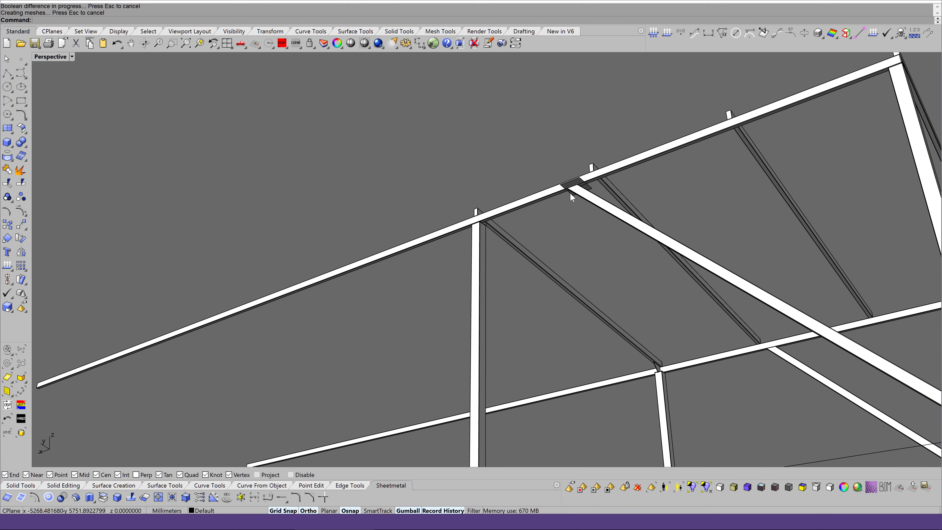
# Step: Hide the leftover cutting plane, then view the whole frame
pyautogui.click(571, 190)
pyautogui.scroll(-5, 414, 161)
pyautogui.moveTo(413, 161)
pyautogui.mouseDown(button='right')
pyautogui.moveTo(712, 311)
pyautogui.moveTo(683, 320)
pyautogui.mouseUp(button='right')
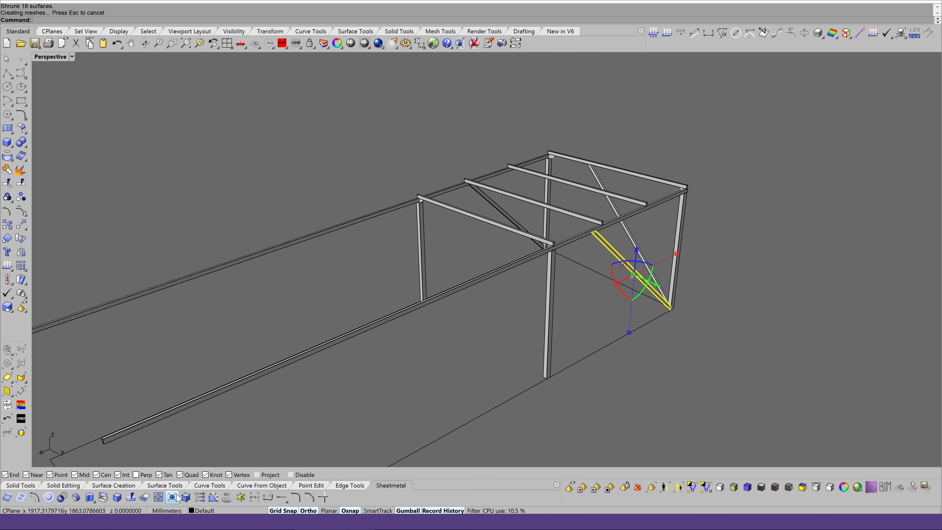
pyautogui.moveTo(688, 381)
pyautogui.mouseDown(button='right')
pyautogui.moveTo(704, 306)
pyautogui.moveTo(668, 312)
pyautogui.mouseUp(button='right')
pyautogui.scroll(-3, 704, 306)
pyautogui.scroll(-3, 704, 307)
pyautogui.scroll(5, 703, 307)
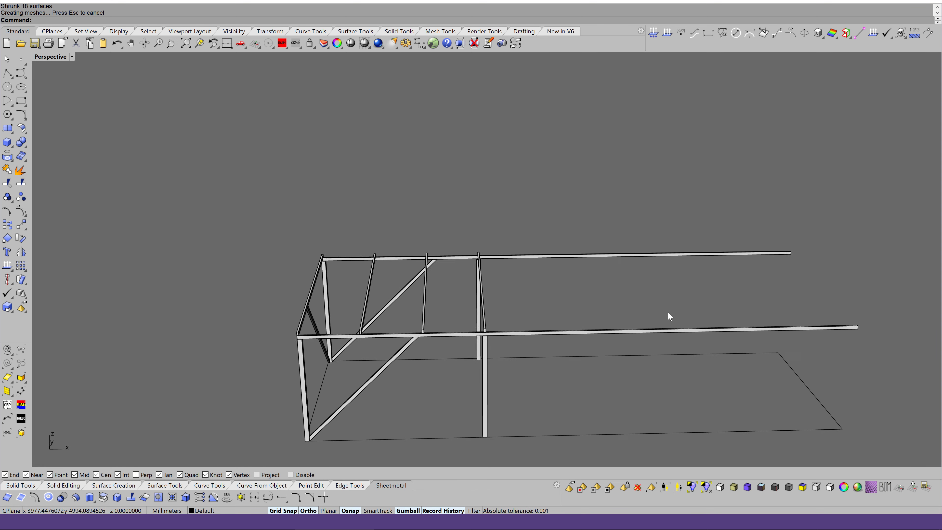
# Step: Orbit around the frame to check the trimmed end-wall bracing from several angles
pyautogui.press('Left')
pyautogui.press('Left')
pyautogui.press('Left')
pyautogui.press('Left')
pyautogui.press('Left')
pyautogui.press('Left')
pyautogui.press('Left')
pyautogui.press('Left')
pyautogui.press('Left')
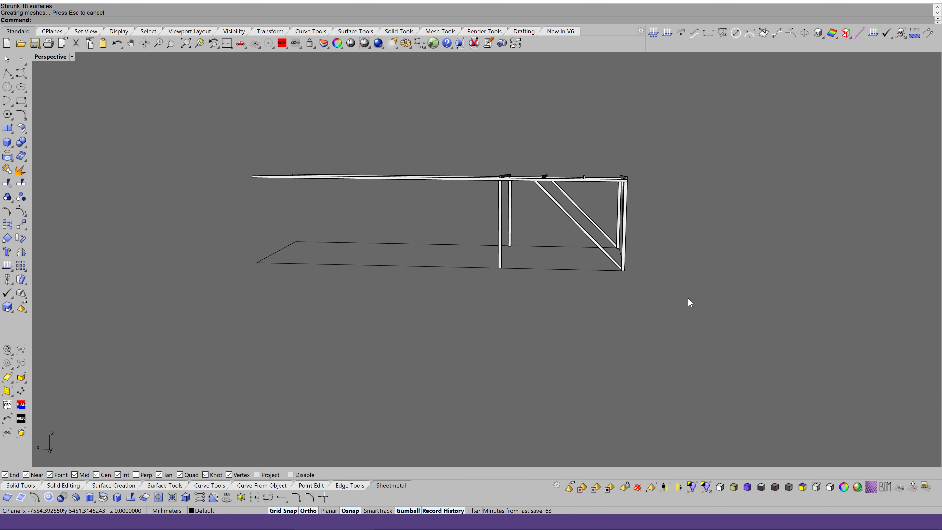
pyautogui.press('Left')
pyautogui.press('Left')
pyautogui.press('Left')
pyautogui.scroll(3, 692, 296)
pyautogui.scroll(-2, 630, 283)
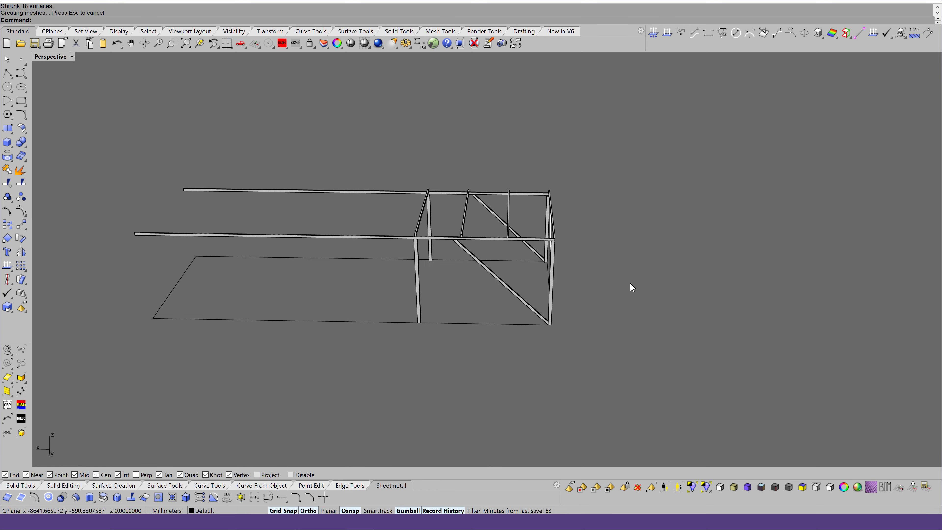
pyautogui.scroll(1, 630, 283)
pyautogui.scroll(1, 631, 283)
pyautogui.scroll(1, 616, 271)
pyautogui.moveTo(615, 271); pyautogui.dragTo(582, 267, button='right')
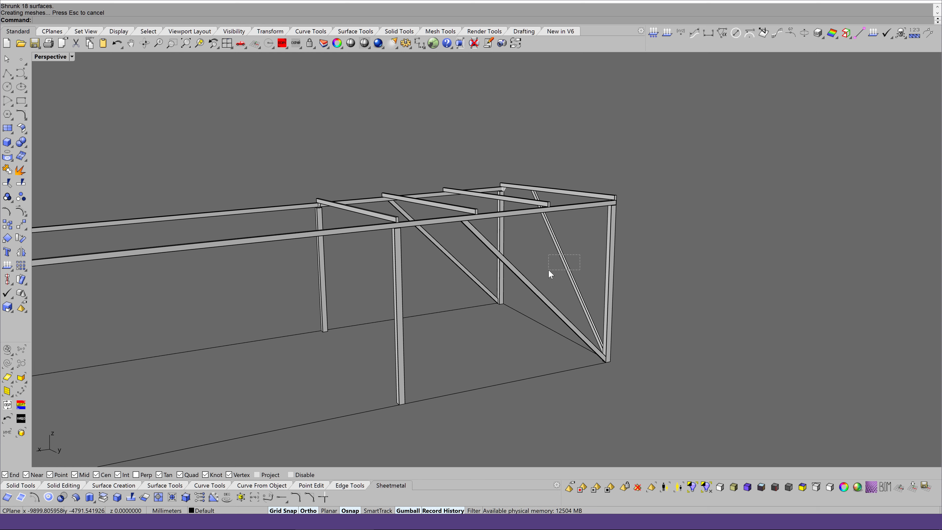
pyautogui.moveTo(705, 254); pyautogui.dragTo(372, 172, button='right')
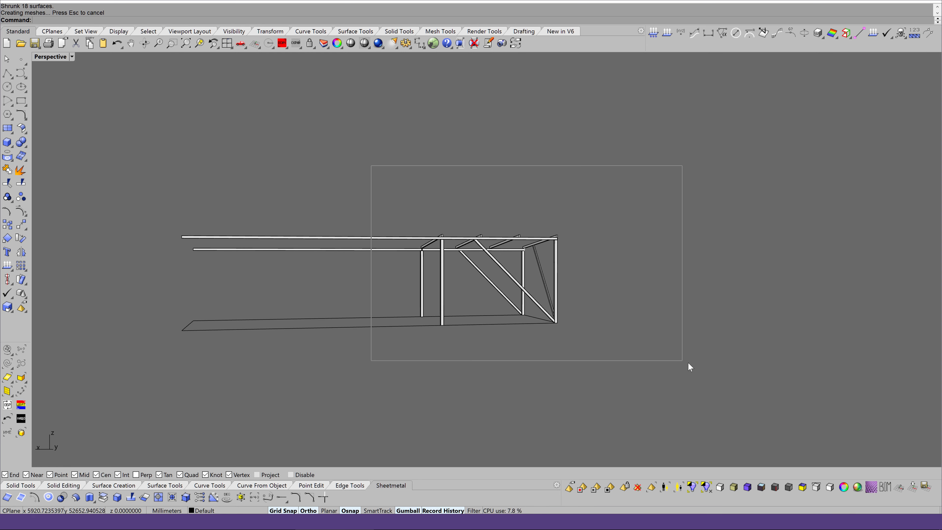
pyautogui.moveTo(370, 168); pyautogui.dragTo(688, 362)
pyautogui.scroll(2, 694, 362)
pyautogui.scroll(1, 694, 361)
pyautogui.press('Escape')
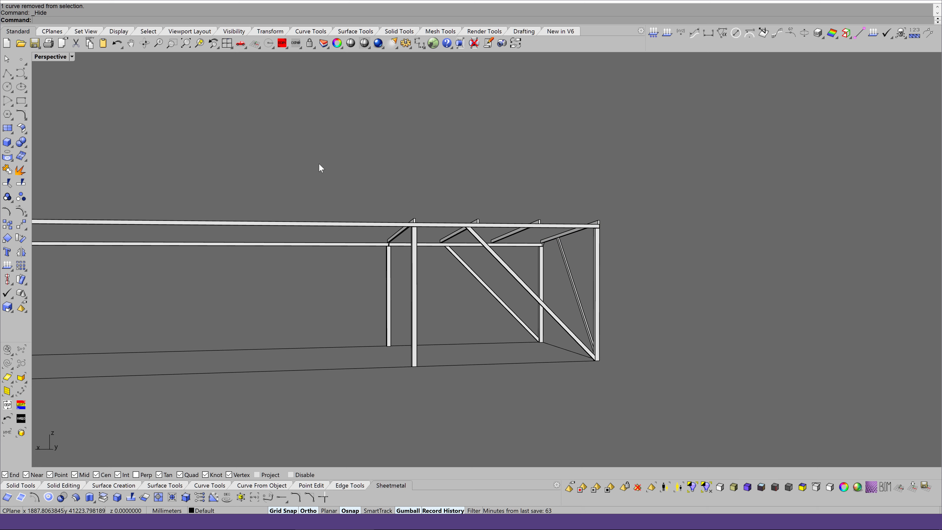
pyautogui.moveTo(321, 168); pyautogui.dragTo(668, 420)
pyautogui.scroll(-1, 694, 431)
pyautogui.scroll(-2, 694, 432)
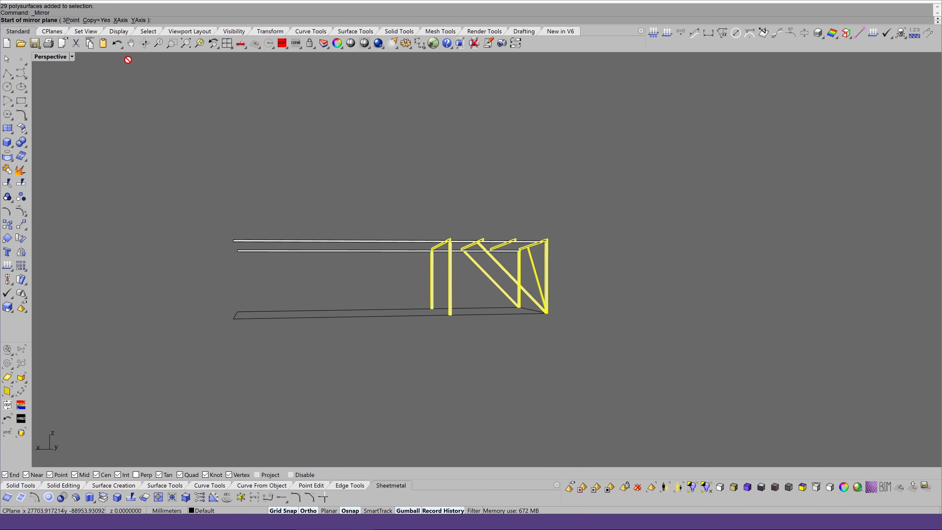
pyautogui.moveTo(628, 273); pyautogui.dragTo(679, 294, button='right')
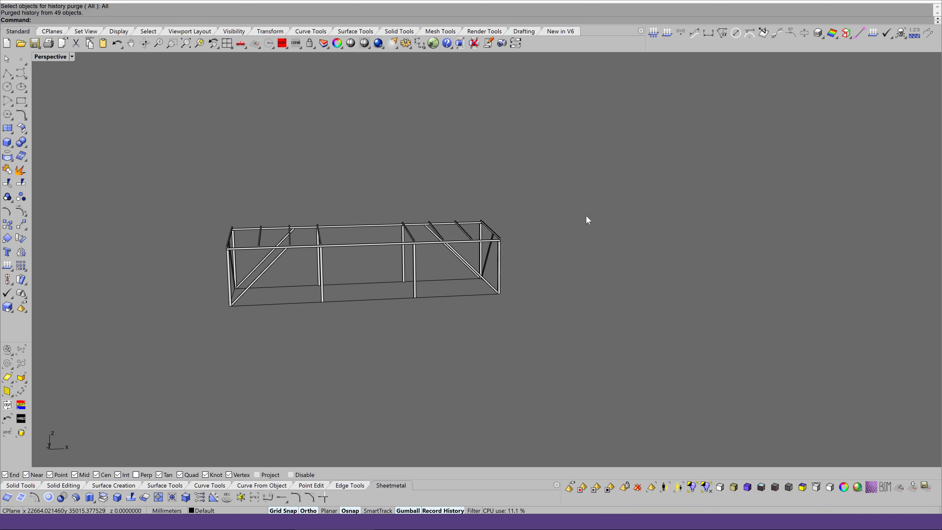
pyautogui.press('Down')
pyautogui.press('Down')
pyautogui.press('Left')
pyautogui.press('Left')
pyautogui.press('Left')
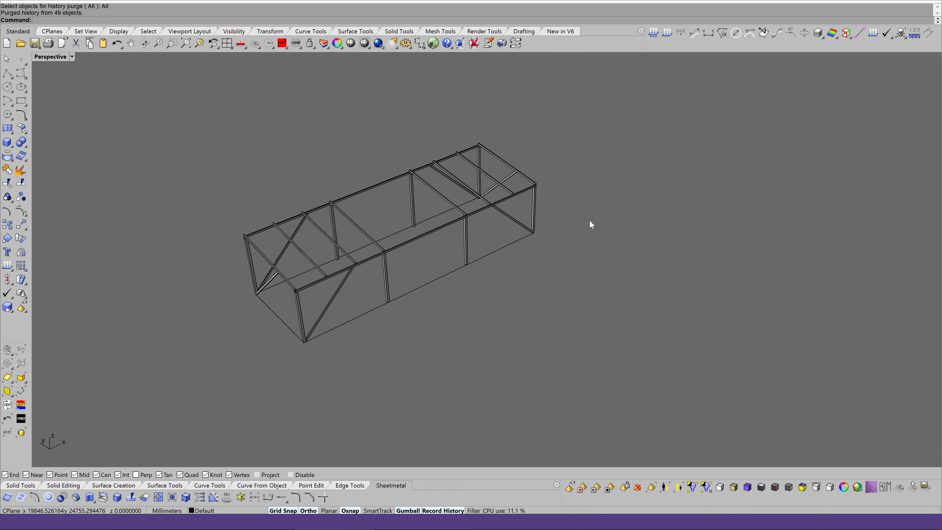
pyautogui.press('Left')
pyautogui.press('Left')
pyautogui.press('Up')
pyautogui.press('Up')
pyautogui.press('Up')
pyautogui.press('Up')
pyautogui.press('Left')
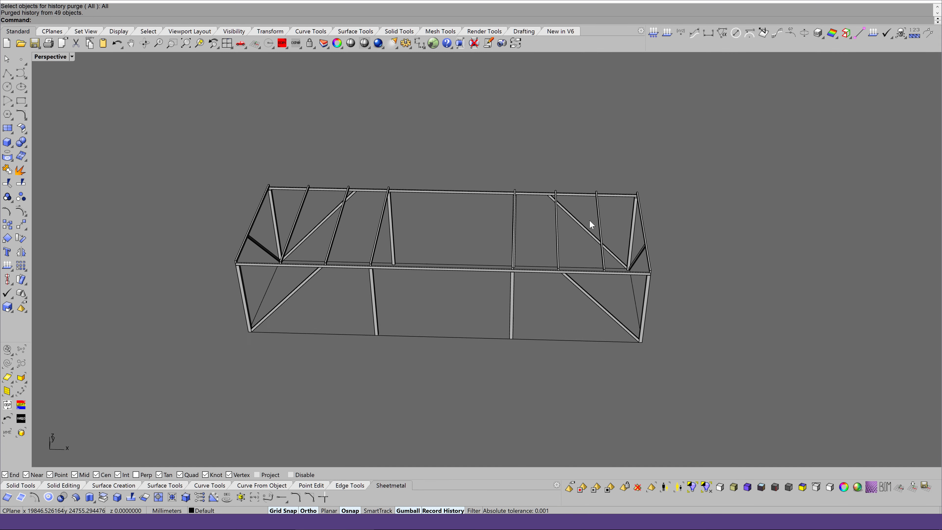
pyautogui.press('Left')
pyautogui.press('Left')
pyautogui.press('Up')
pyautogui.press('Up')
pyautogui.press('Left')
pyautogui.press('Left')
pyautogui.press('Left')
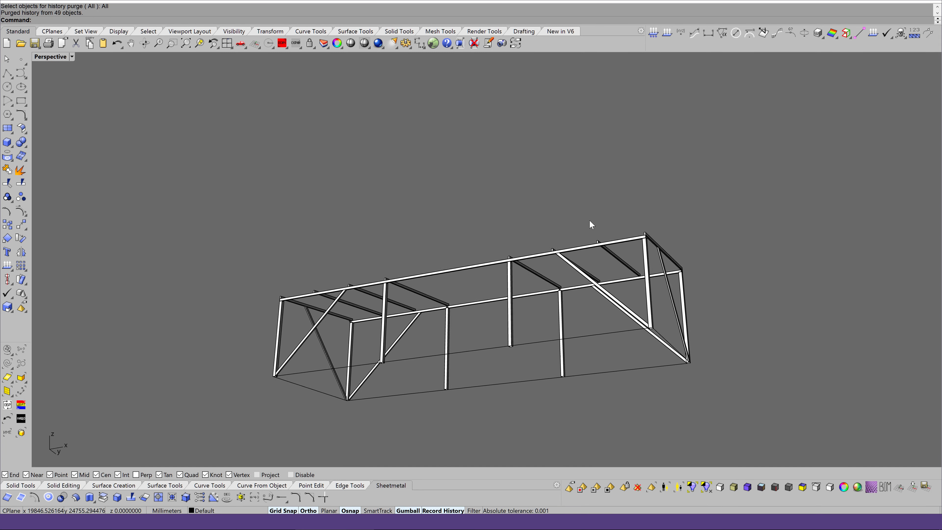
pyautogui.press('Up')
pyautogui.press('Left')
pyautogui.press('Down')
pyautogui.press('Down')
pyautogui.press('pageup')
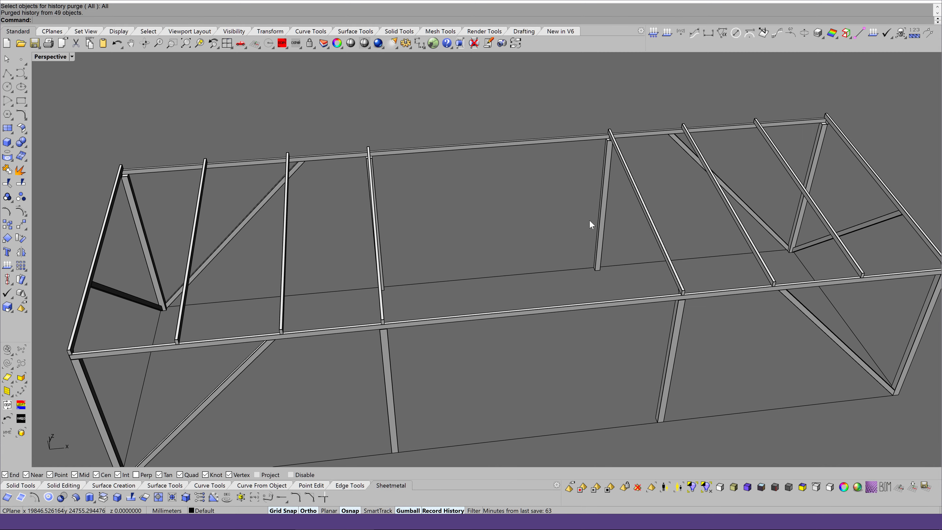
pyautogui.press('pageup')
pyautogui.press('Down')
pyautogui.press('Left')
pyautogui.press('Left')
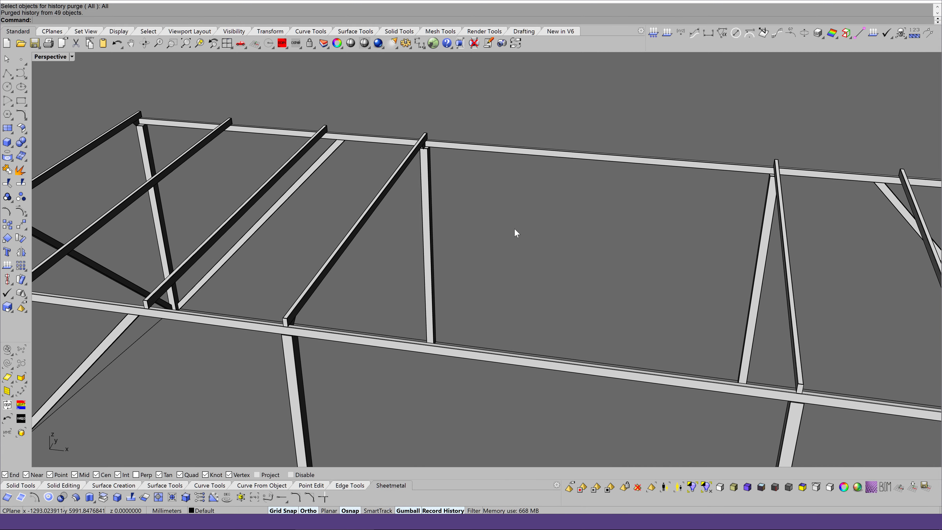
pyautogui.press('Left')
pyautogui.press('Up')
pyautogui.press('pagedown')
pyautogui.press('pageup')
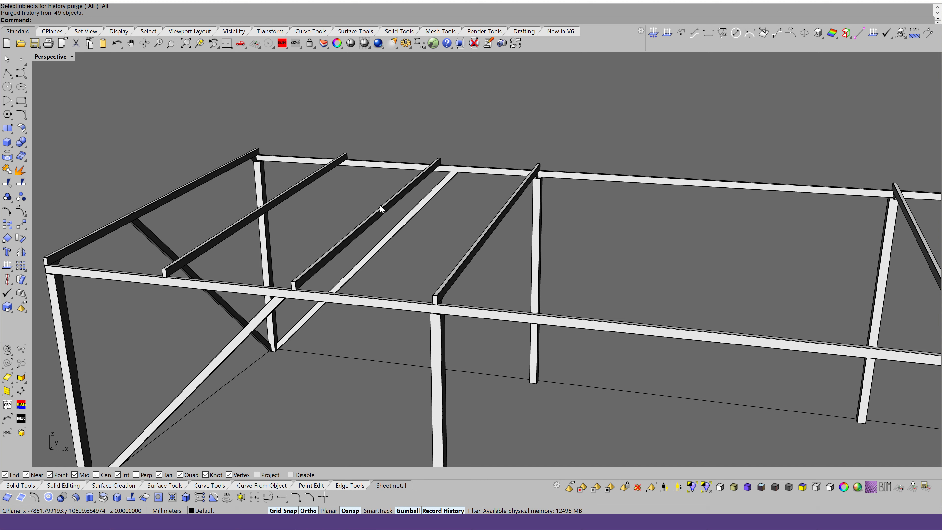
# Step: Select the two roof purlins and draw a guide polyline across them to check spacing
pyautogui.click(380, 206)
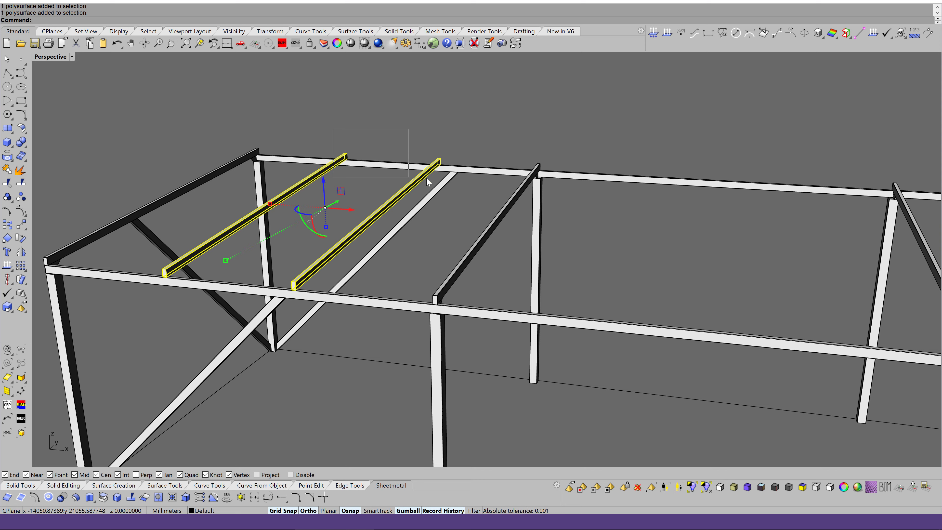
pyautogui.click(7, 75)
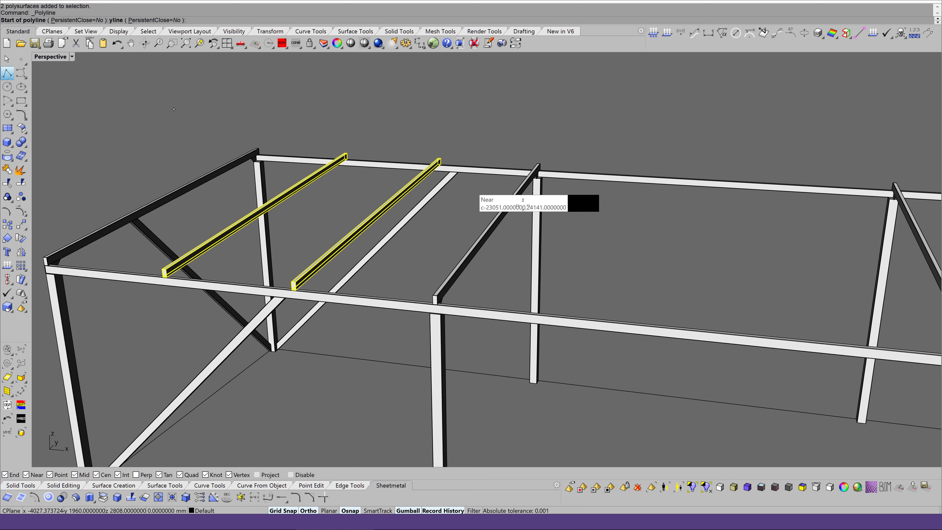
pyautogui.press('Down')
pyautogui.press('Left')
pyautogui.press('pageup')
pyautogui.moveTo(537, 204); pyautogui.dragTo(395, 134, button='right')
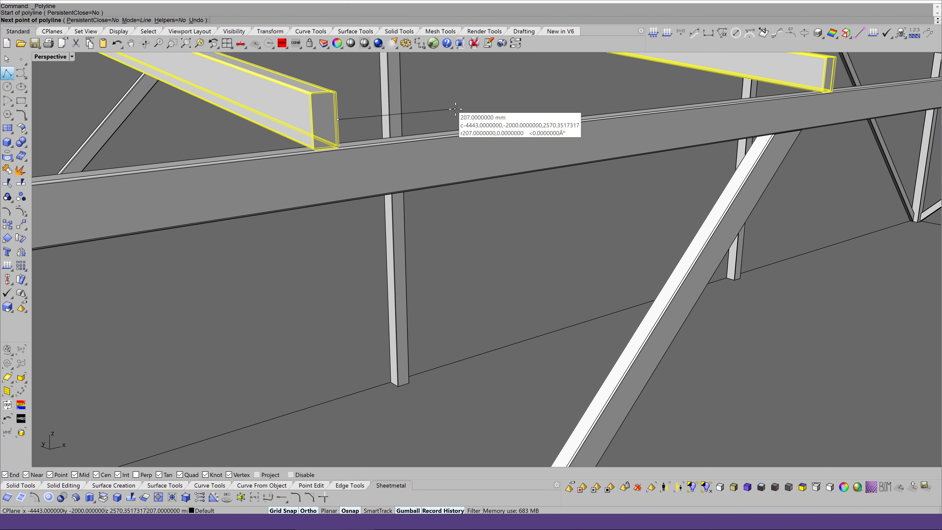
pyautogui.press('Left')
pyautogui.press('Left')
pyautogui.press('Left')
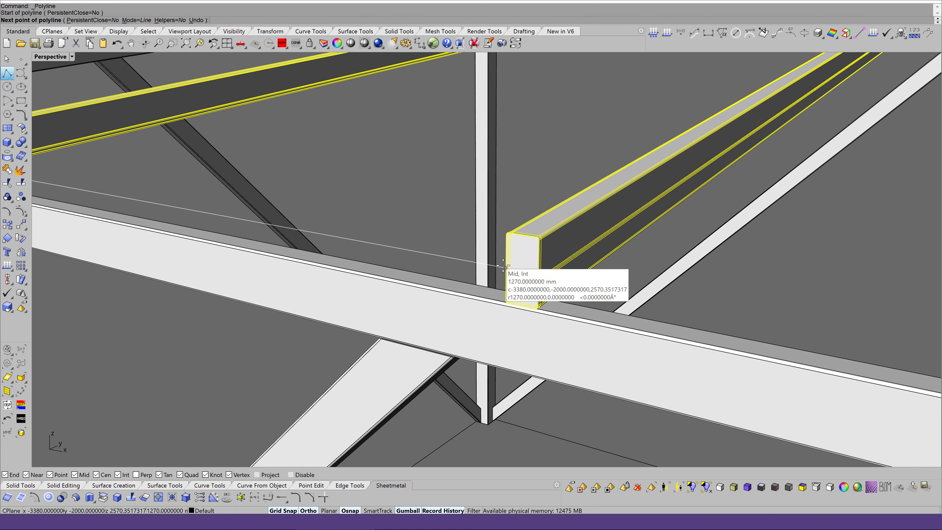
pyautogui.click(504, 267)
pyautogui.press('Return')
pyautogui.scroll(-5, 563, 254)
pyautogui.scroll(2, 335, 254)
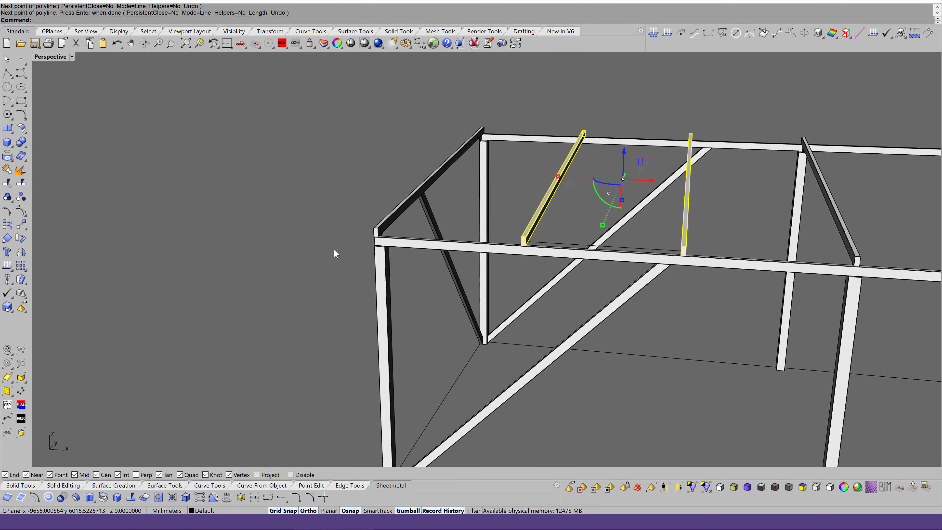
# Step: Copy the purlin pair from a corner point to the roof beam's midpoint
pyautogui.click(9, 225)
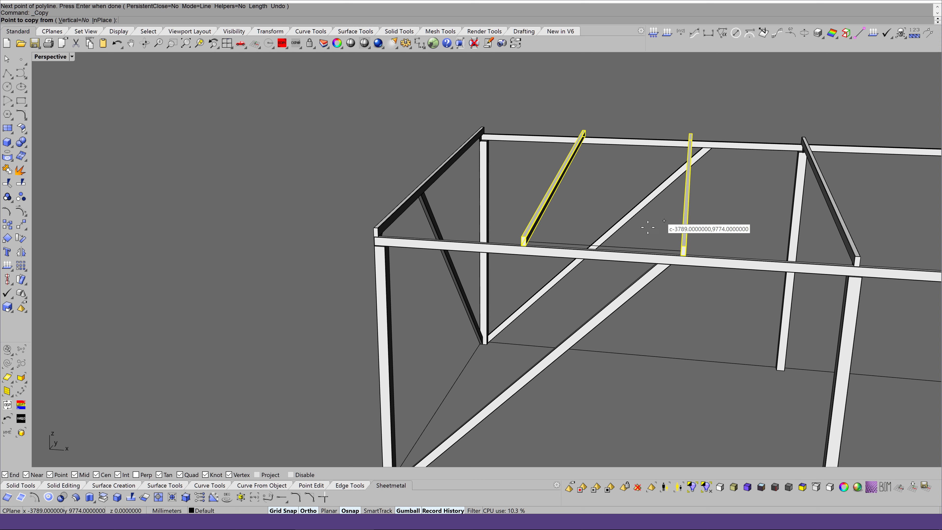
pyautogui.click(602, 245)
pyautogui.scroll(-3, 610, 248)
pyautogui.scroll(-3, 630, 234)
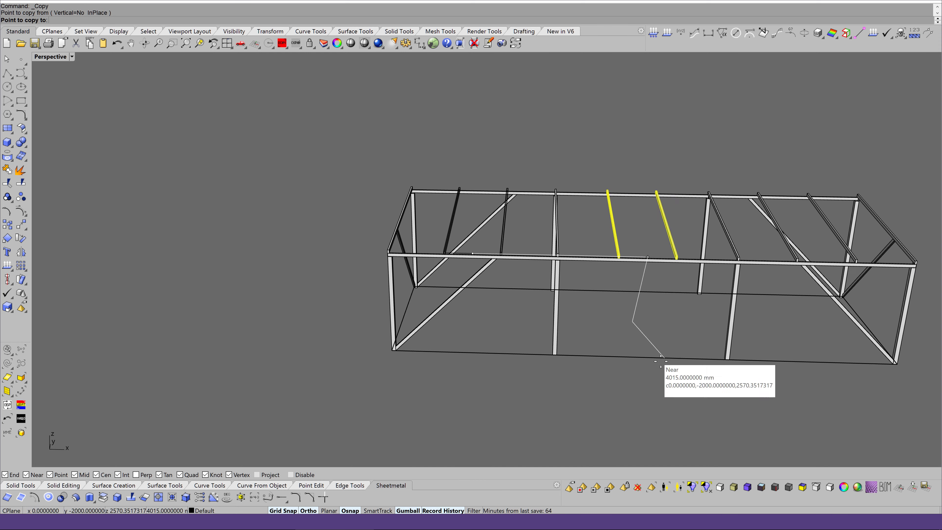
pyautogui.click(645, 357)
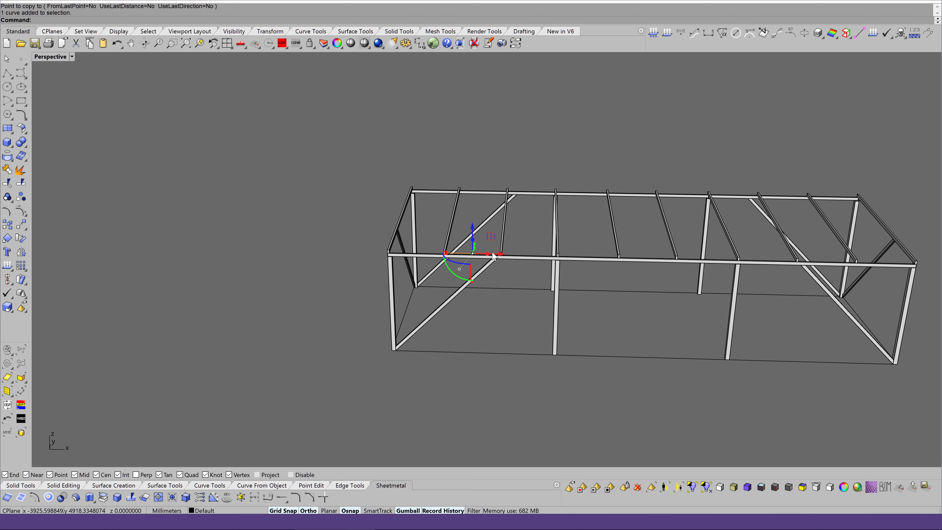
# Step: Delete the leftover helper polyline
pyautogui.press('Down')
pyautogui.press('Left')
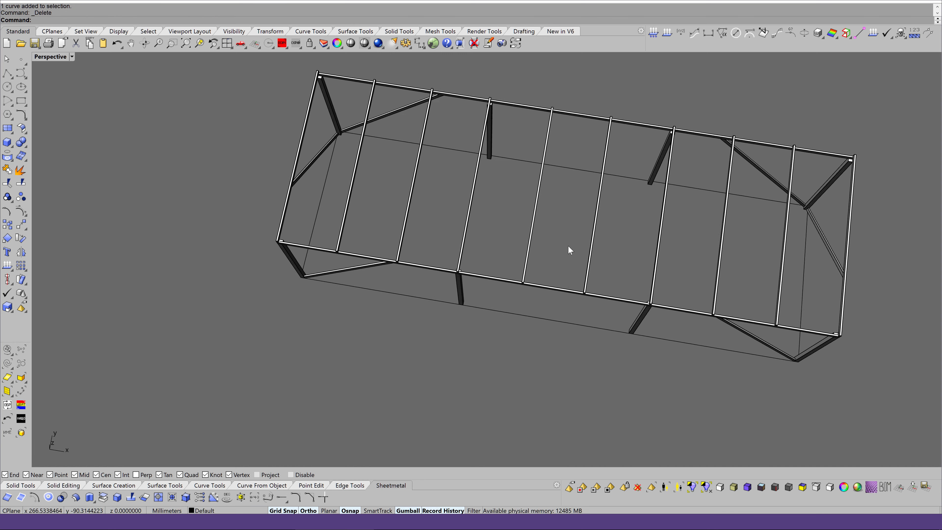
pyautogui.press('Right')
pyautogui.press('Up')
pyautogui.scroll(-3, 570, 249)
pyautogui.press('Left')
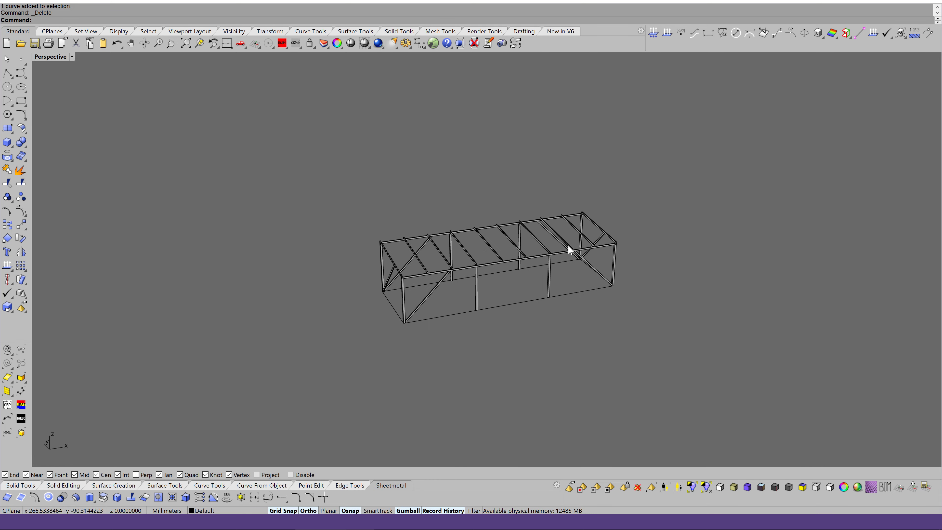
pyautogui.scroll(4, 544, 298)
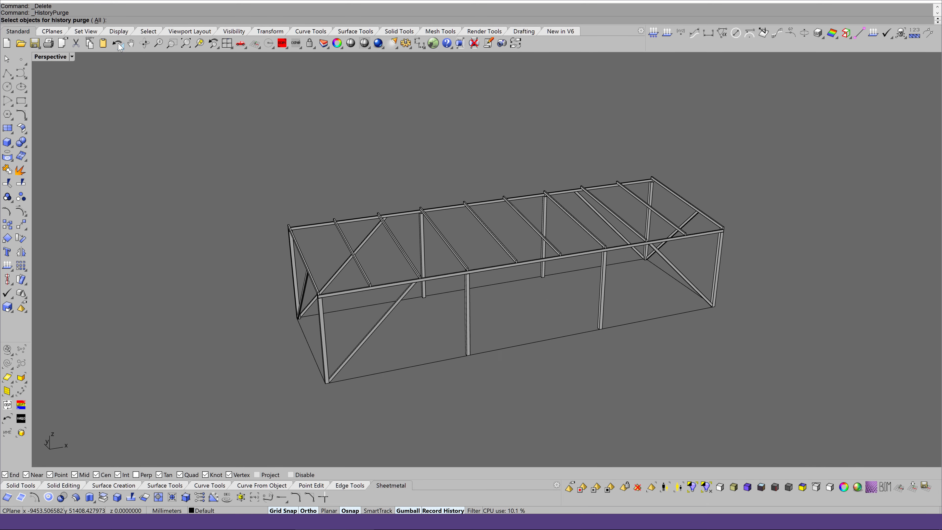
# Step: Purge construction history from all objects and orbit around the frame
pyautogui.press('Left')
pyautogui.press('Left')
pyautogui.hotkey('ctrl', 'alt', 's')
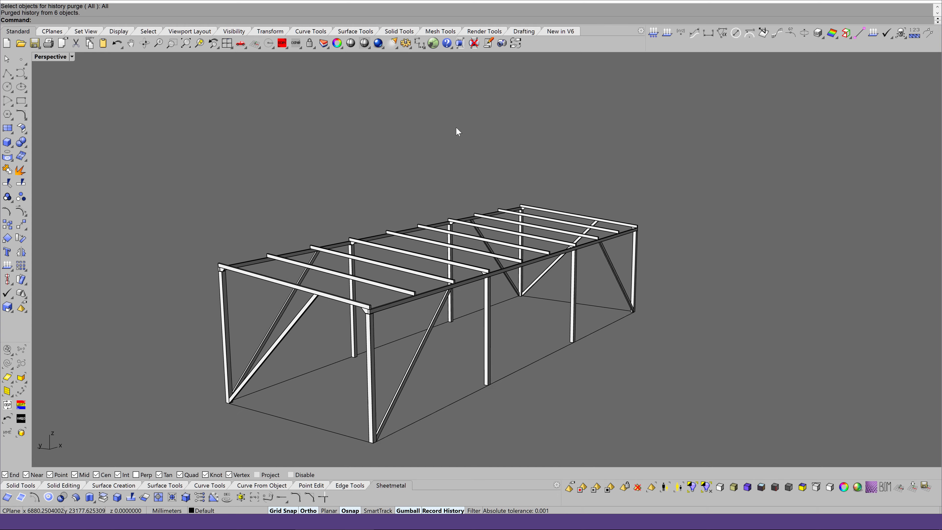
pyautogui.press('Left')
pyautogui.press('Left')
pyautogui.press('Left')
pyautogui.press('Left')
pyautogui.press('Left')
pyautogui.press('Left')
pyautogui.press('Left')
pyautogui.press('Left')
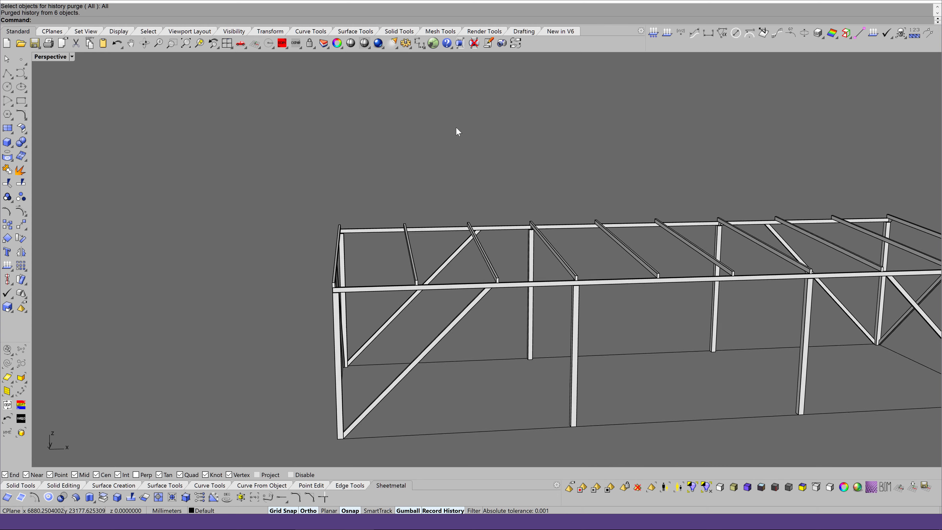
pyautogui.press('Left')
pyautogui.press('Left')
pyautogui.press('Left')
pyautogui.press('Left')
pyautogui.scroll(-5, 456, 128)
pyautogui.press('Left')
pyautogui.press('Left')
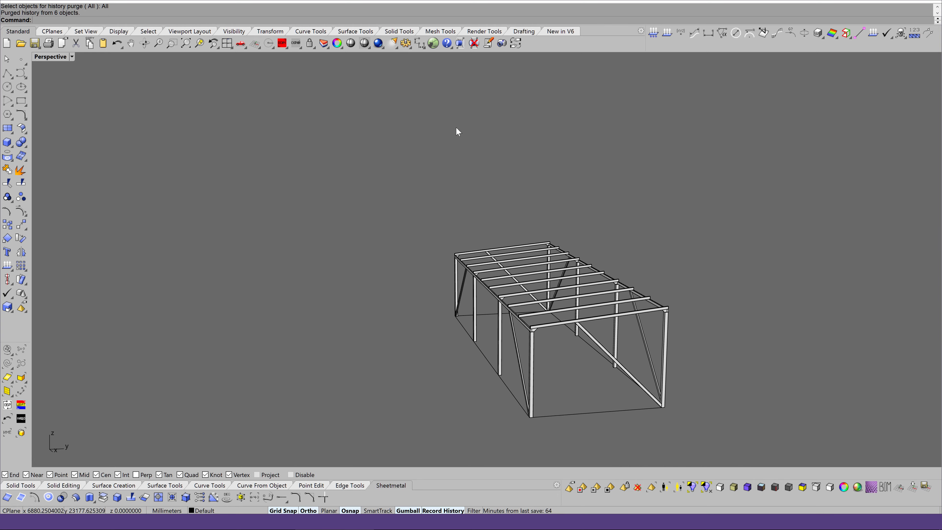
pyautogui.press('Left')
pyautogui.press('Left')
pyautogui.press('Left')
pyautogui.press('Left')
pyautogui.press('Left')
pyautogui.press('Left')
pyautogui.press('Left')
pyautogui.press('Left')
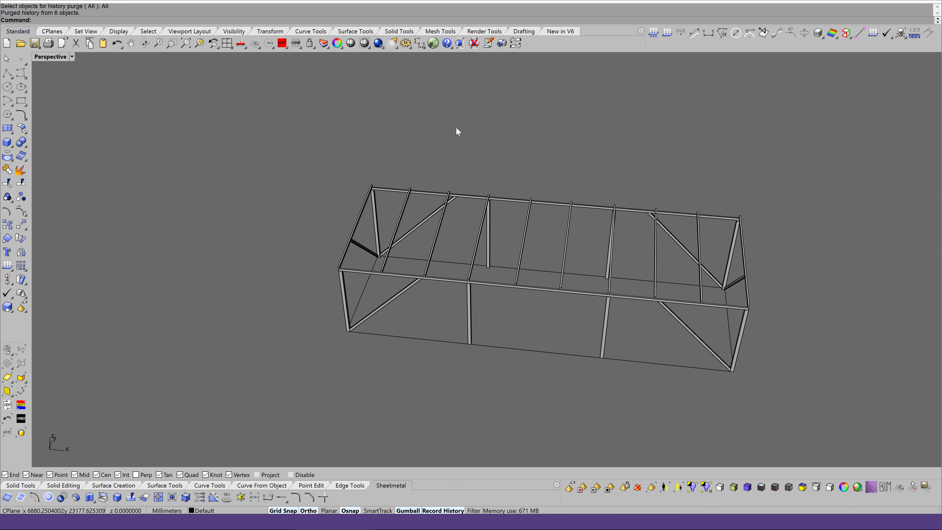
pyautogui.press('Left')
pyautogui.press('Left')
pyautogui.press('Left')
pyautogui.press('Left')
pyautogui.press('Left')
pyautogui.press('Left')
pyautogui.press('Left')
pyautogui.press('Left')
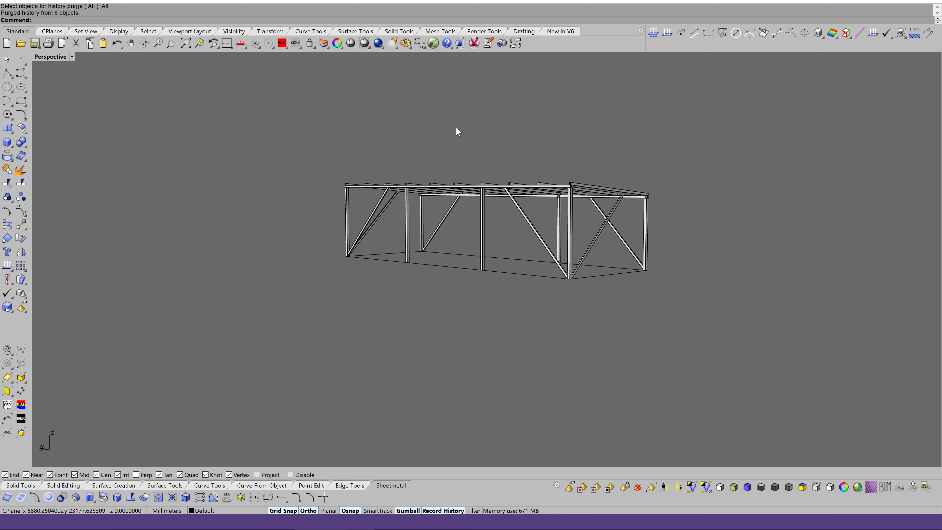
pyautogui.press('Left')
pyautogui.press('Left')
pyautogui.press('Left')
pyautogui.press('Left')
pyautogui.press('Left')
pyautogui.press('Left')
pyautogui.press('Left')
pyautogui.press('Left')
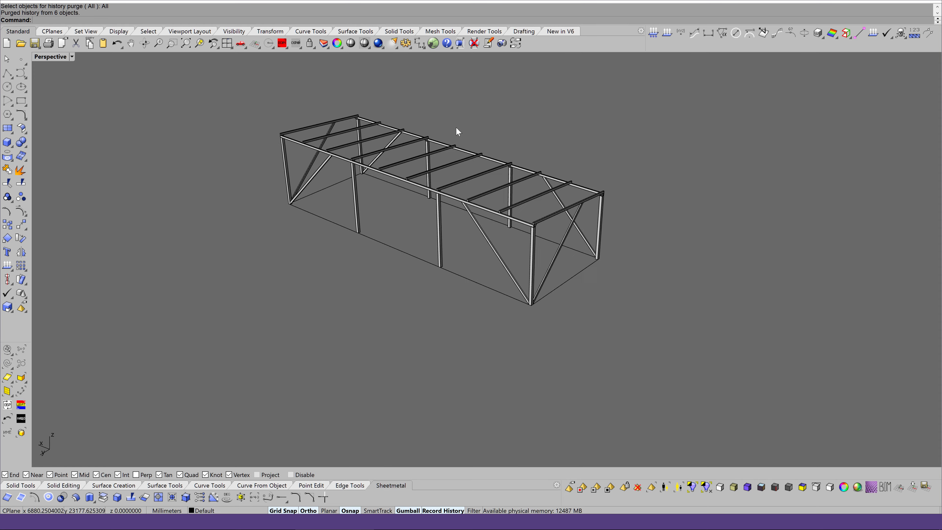
pyautogui.press('Left')
pyautogui.press('Left')
pyautogui.press('Left')
pyautogui.press('Left')
pyautogui.press('Up')
pyautogui.press('Up')
pyautogui.press('Up')
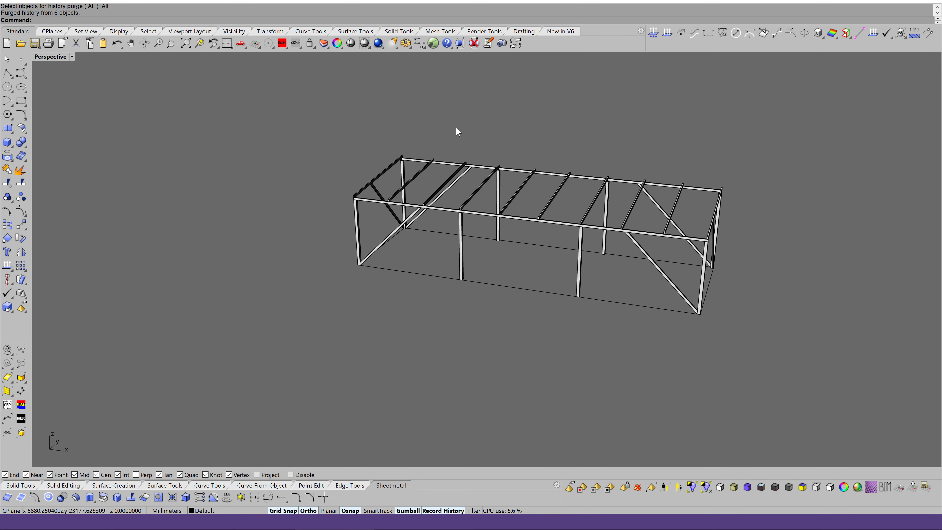
pyautogui.hotkey('ctrl', 'Up')
pyautogui.hotkey('ctrl', 'Up')
pyautogui.hotkey('ctrl', 'Up')
pyautogui.hotkey('ctrl', 'Up')
pyautogui.press('Left')
pyautogui.press('Left')
pyautogui.press('Left')
pyautogui.press('Left')
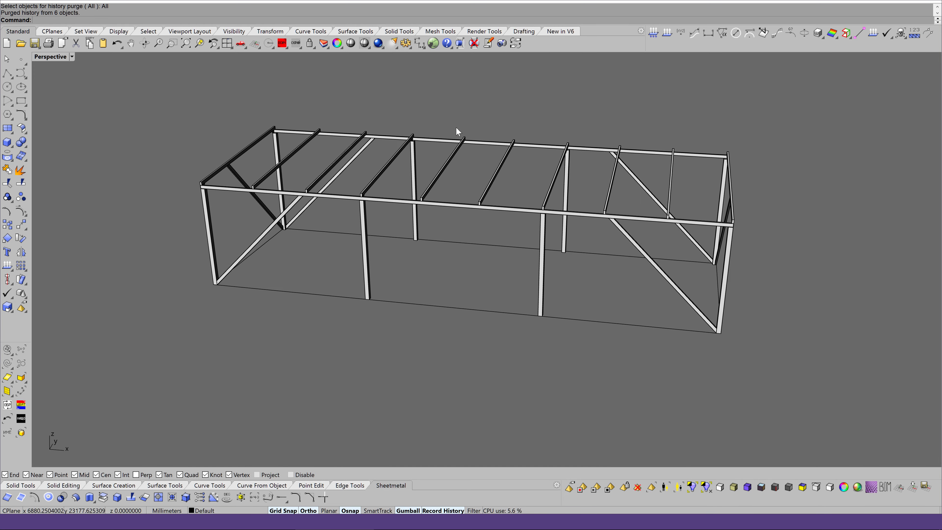
pyautogui.press('Left')
pyautogui.press('Left')
pyautogui.hotkey('ctrl', 'Up')
pyautogui.hotkey('ctrl', 'Up')
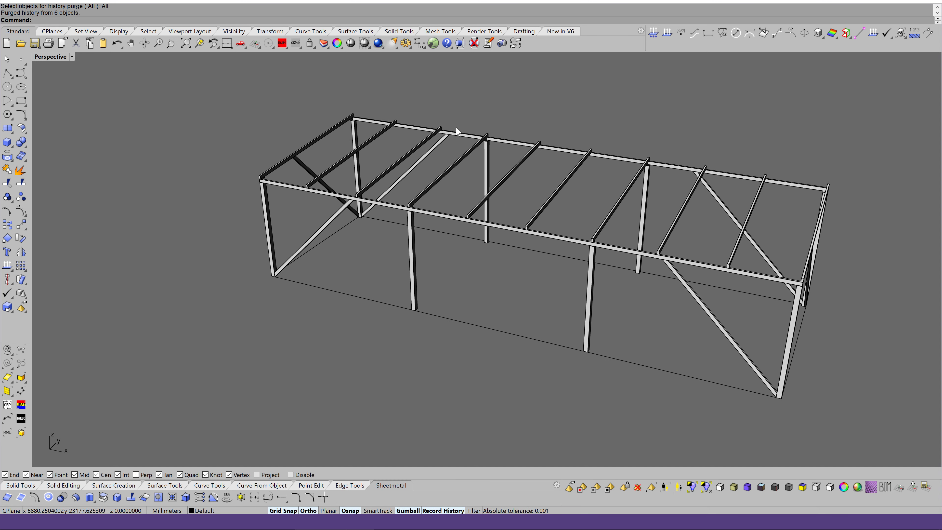
# Step: Set the Perspective viewport to Shaded display and orbit to a long oblique view
pyautogui.keyDown('shift'); pyautogui.moveTo(736, 195); pyautogui.dragTo(653, 212, button='right'); pyautogui.keyUp('shift')
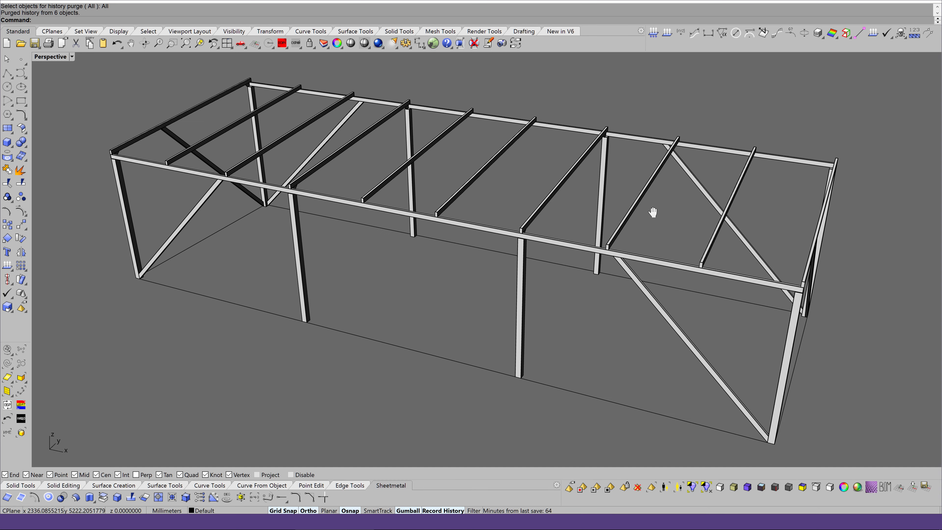
pyautogui.click(364, 43)
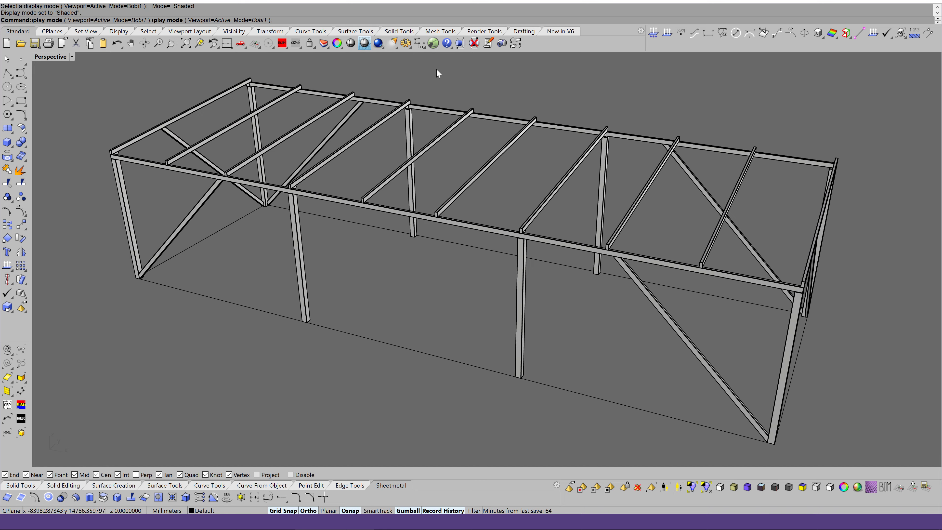
pyautogui.moveTo(555, 135); pyautogui.dragTo(515, 127, button='right')
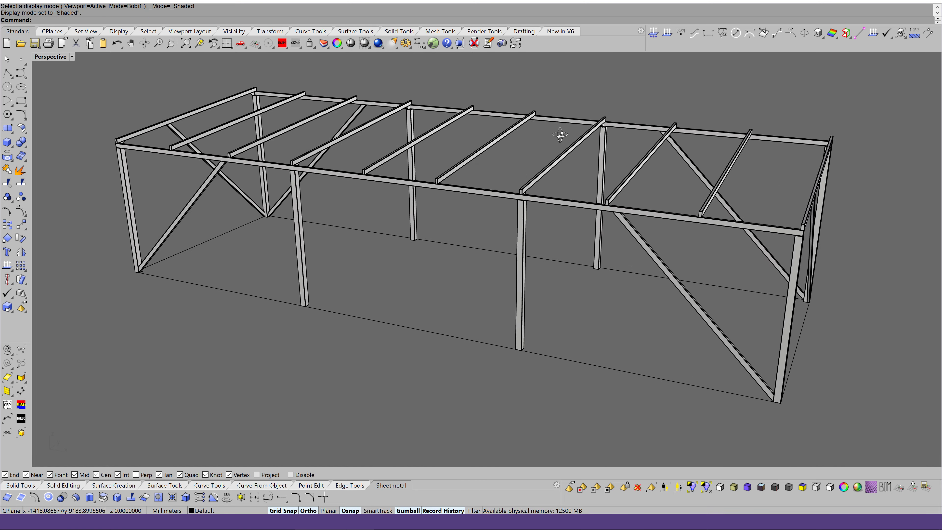
pyautogui.moveTo(515, 126)
pyautogui.mouseDown(button='right')
pyautogui.moveTo(559, 138)
pyautogui.moveTo(550, 138)
pyautogui.mouseUp(button='right')
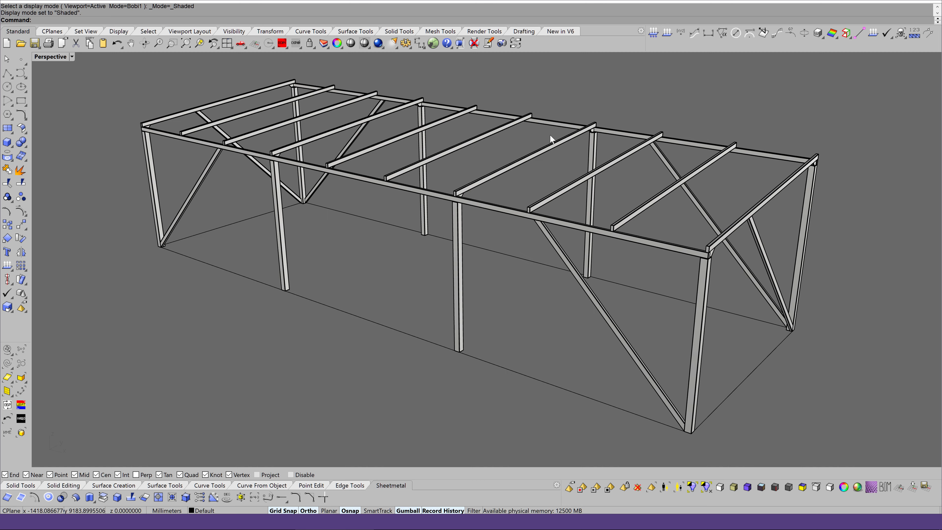